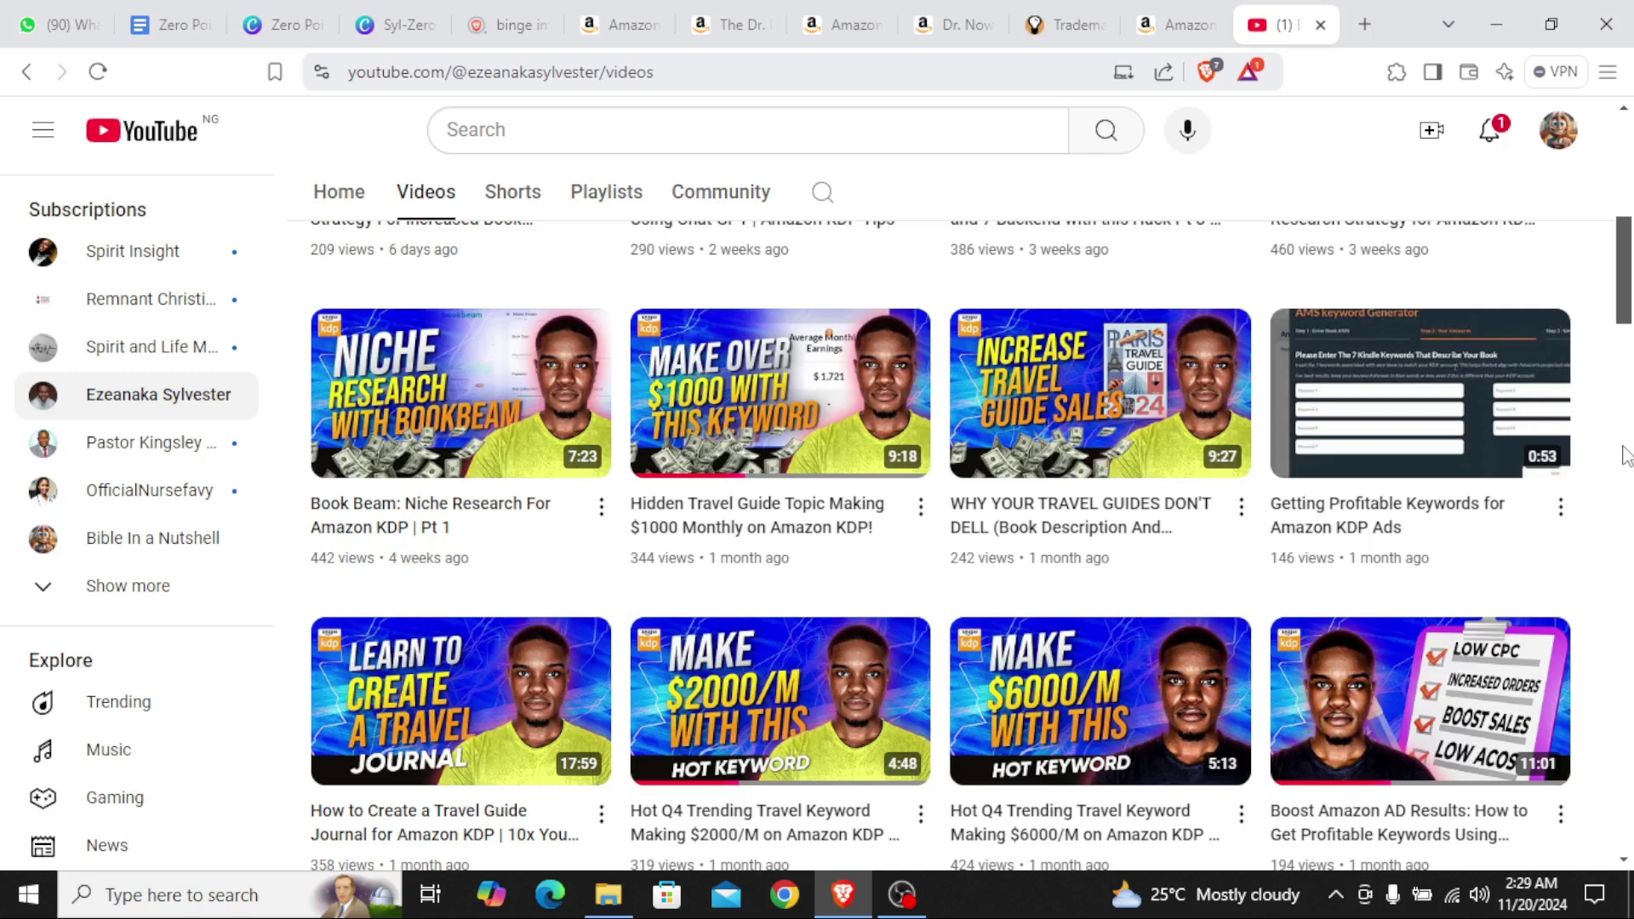
Switch to the finished zero point cookbook design in Canva and look through its cover, table of contents and opening text chapters
left_click(281, 24)
scroll(1107, 425, "up", 1)
scroll(1237, 512, "up", 3)
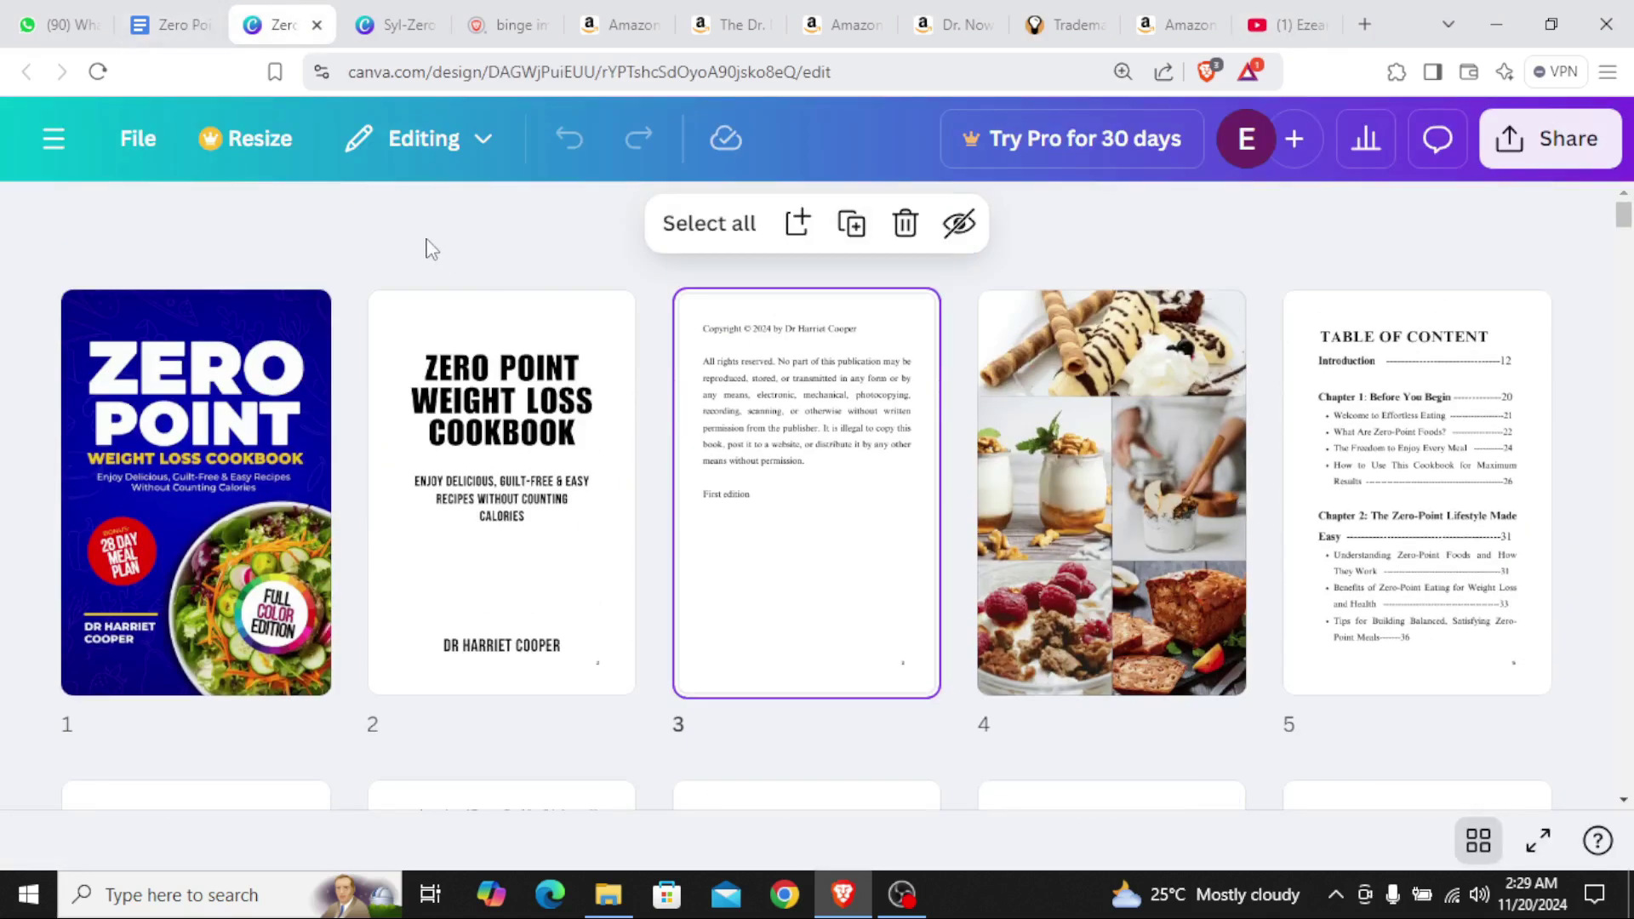
scroll(1499, 474, "down", 6)
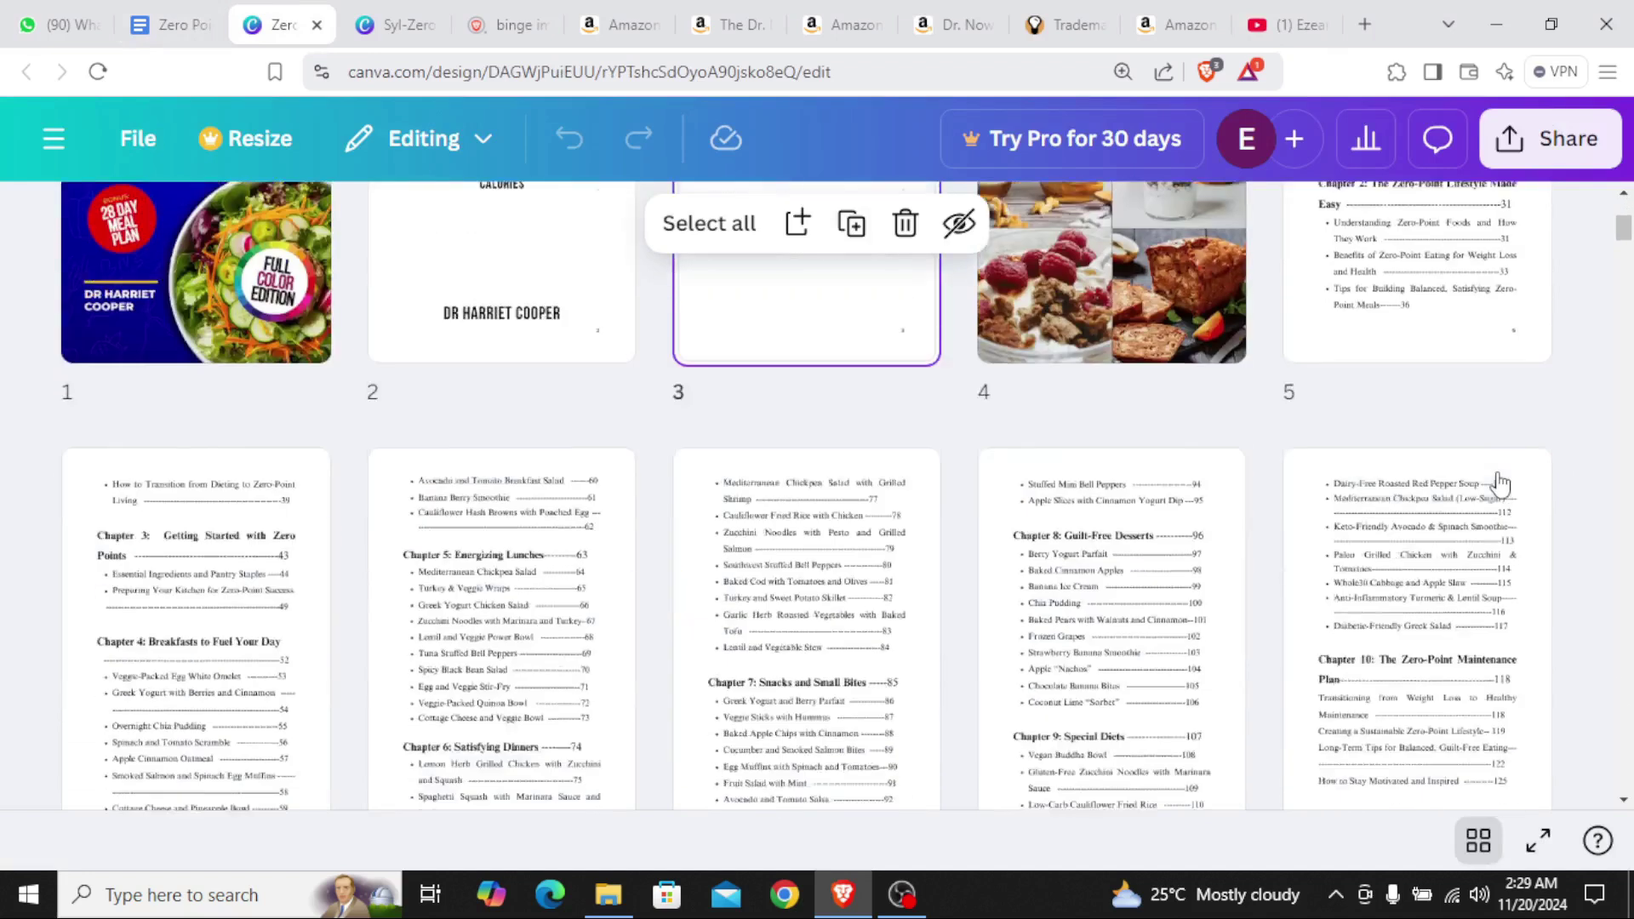
scroll(1499, 484, "down", 5)
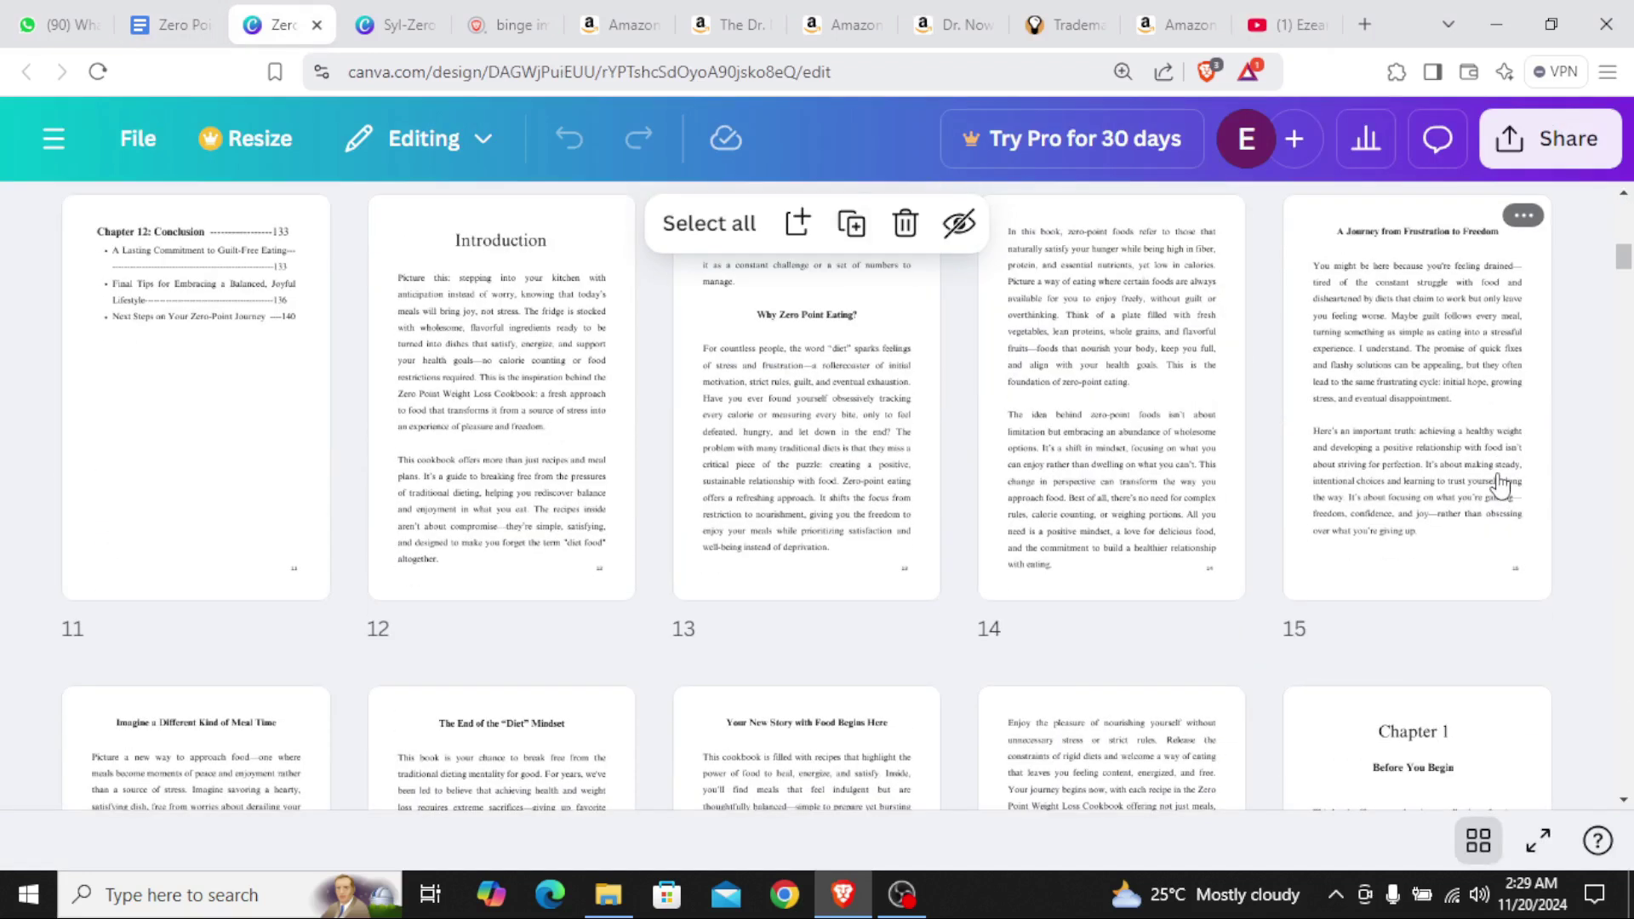
scroll(1499, 477, "down", 4)
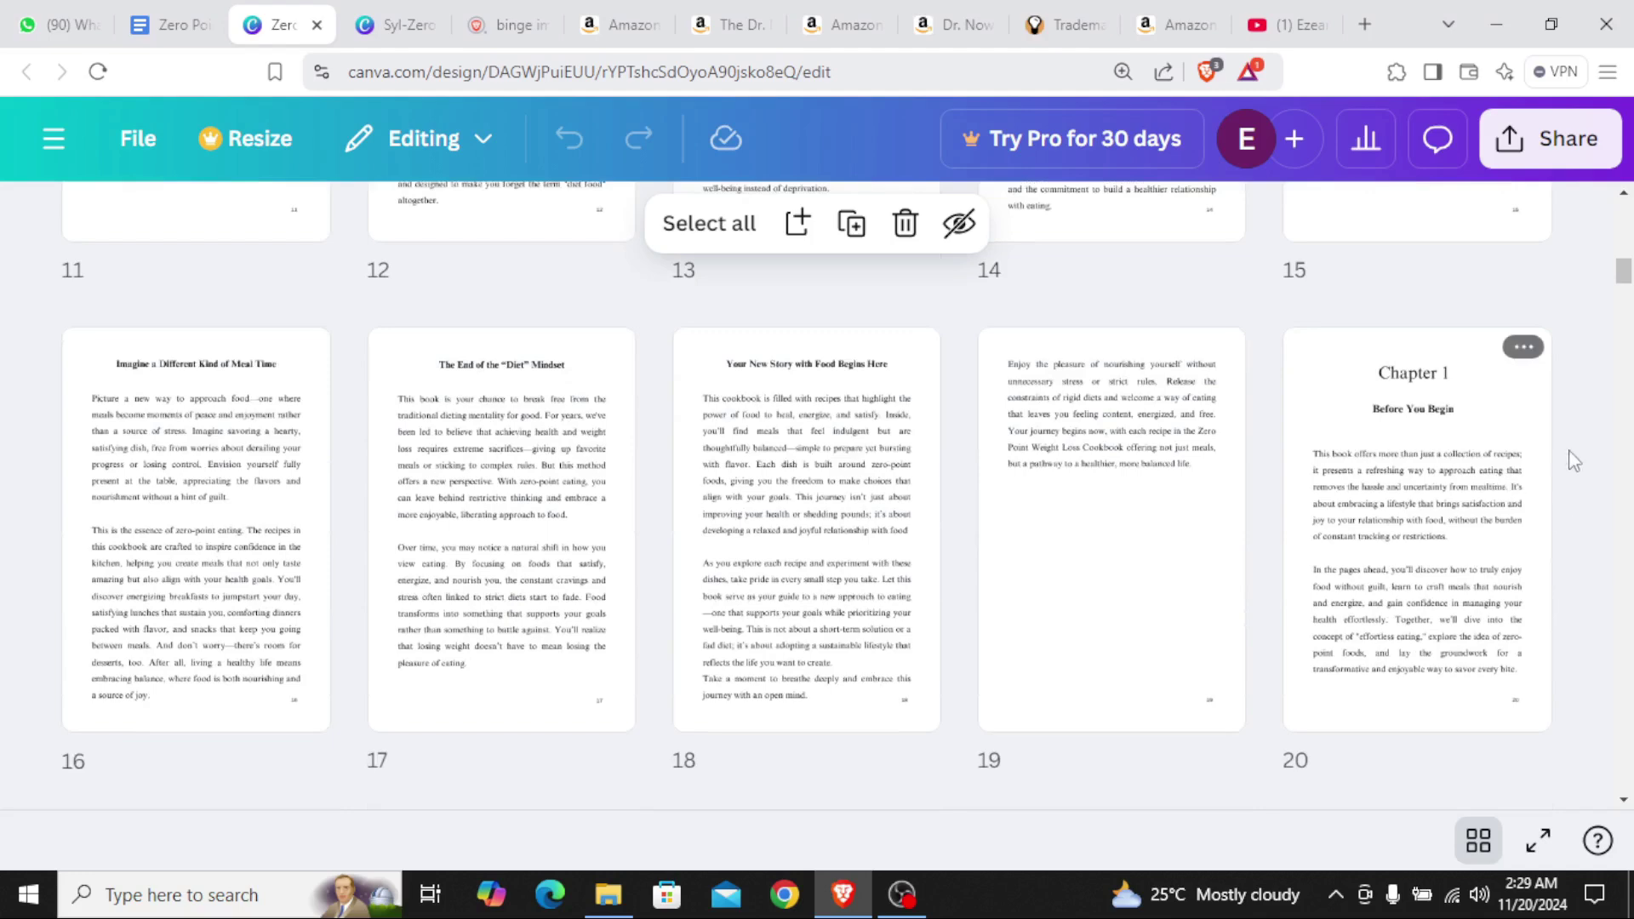
scroll(1573, 493, "down", 4)
scroll(1573, 459, "down", 15)
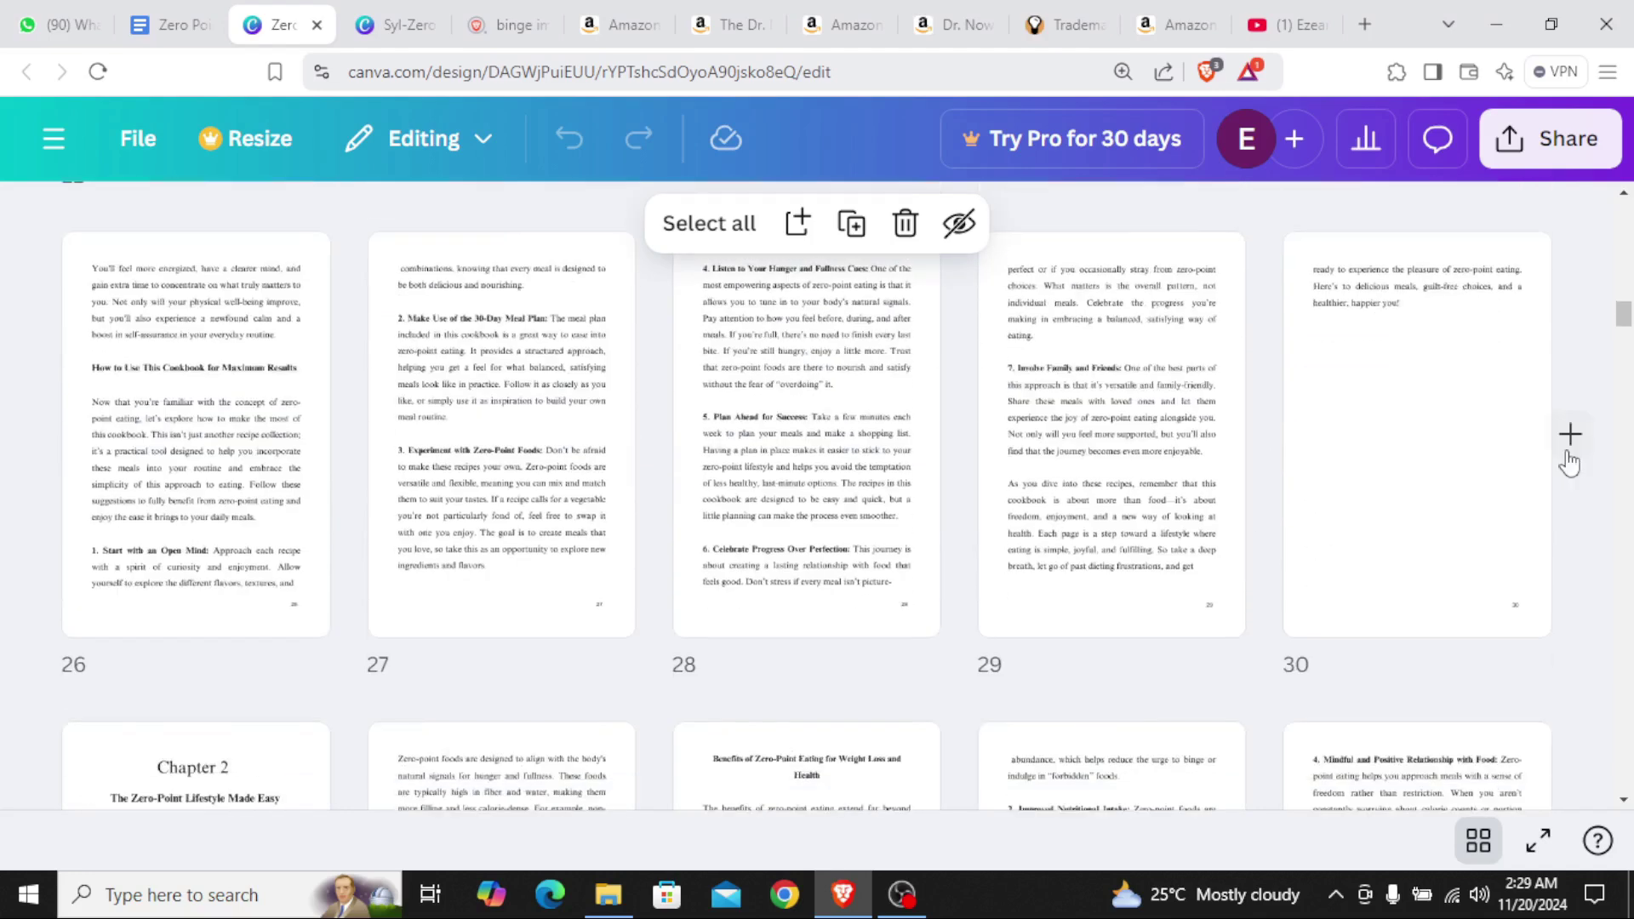
scroll(1563, 467, "down", 15)
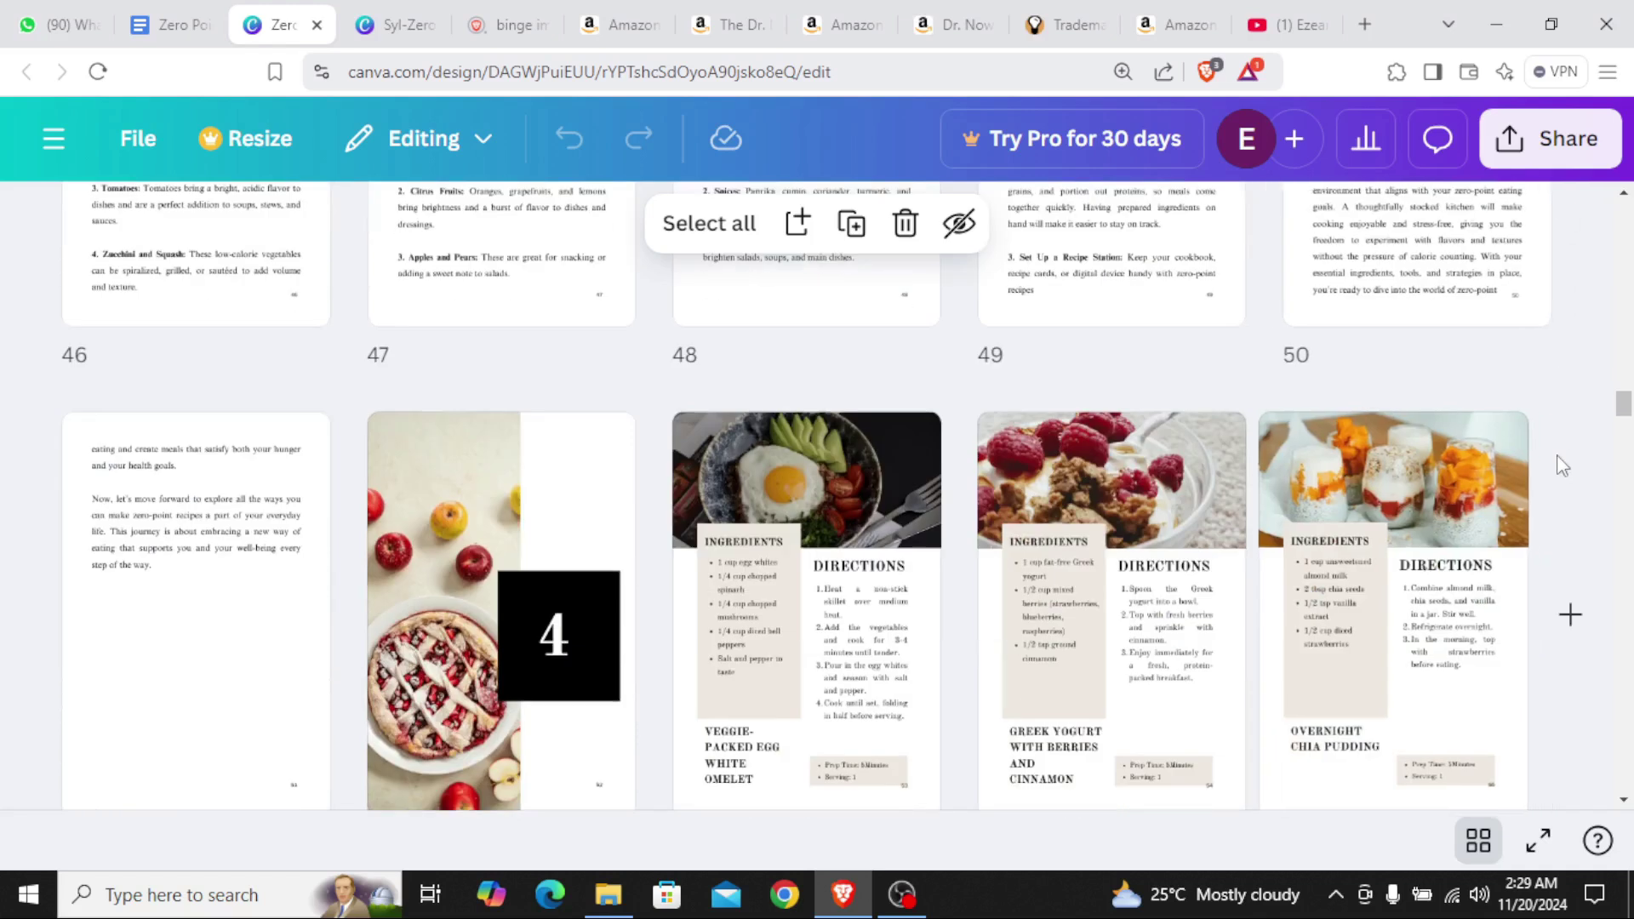
Examine the recipe page layouts and numbered chapter dividers from chapter 4 onward, and return to the table of contents
scroll(1562, 466, "up", 5)
scroll(1563, 467, "up", 5)
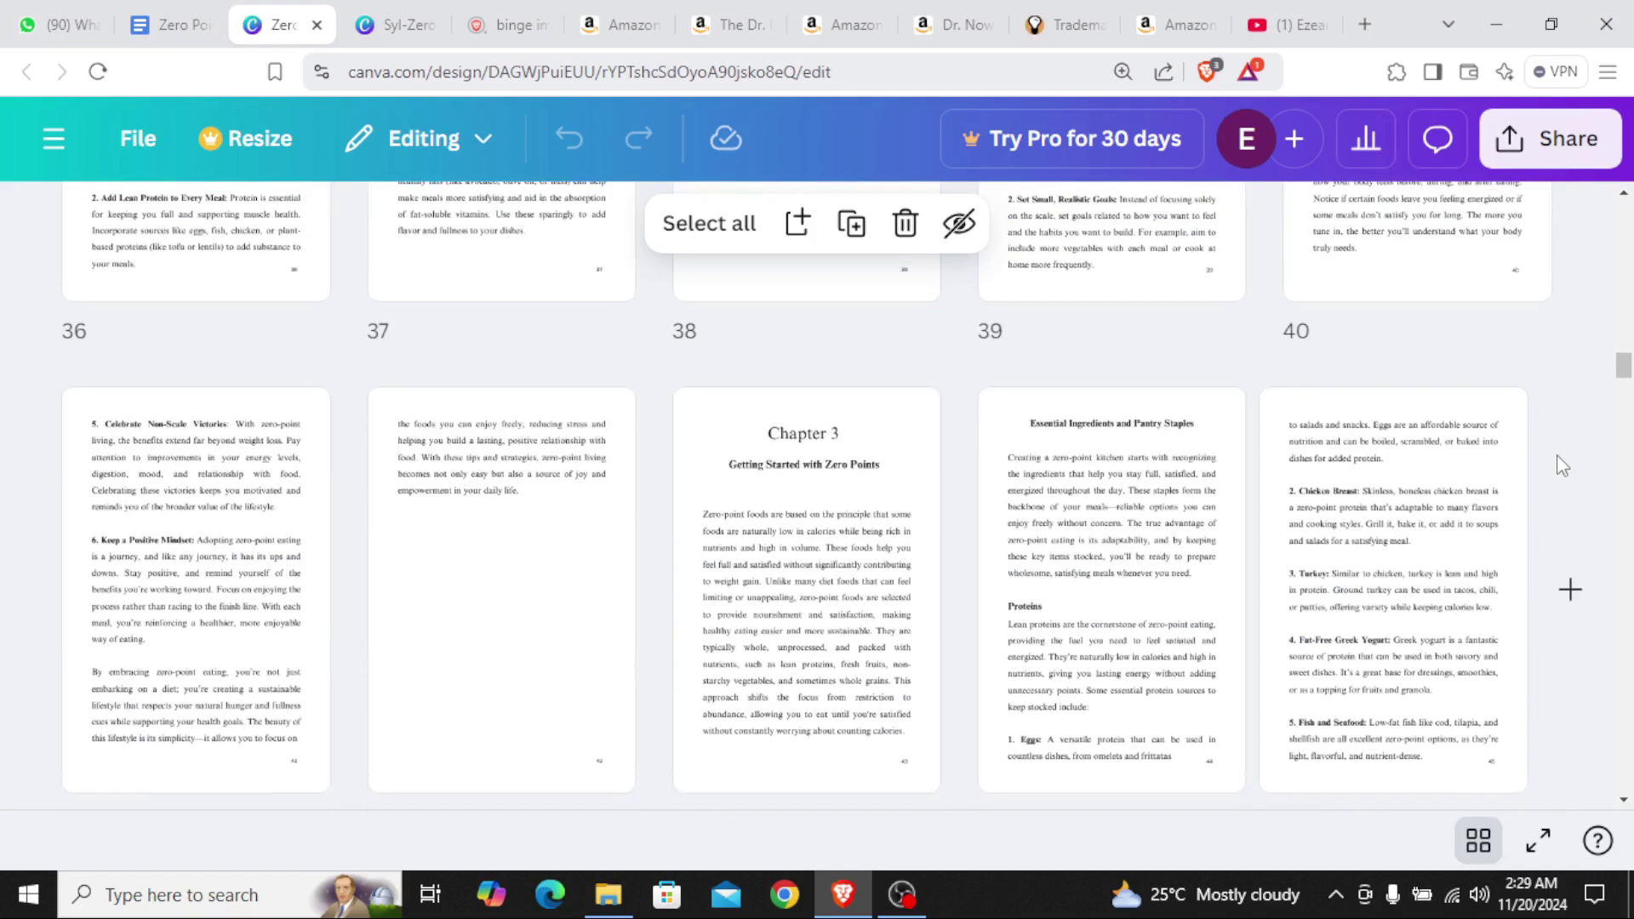
scroll(1556, 455, "down", 15)
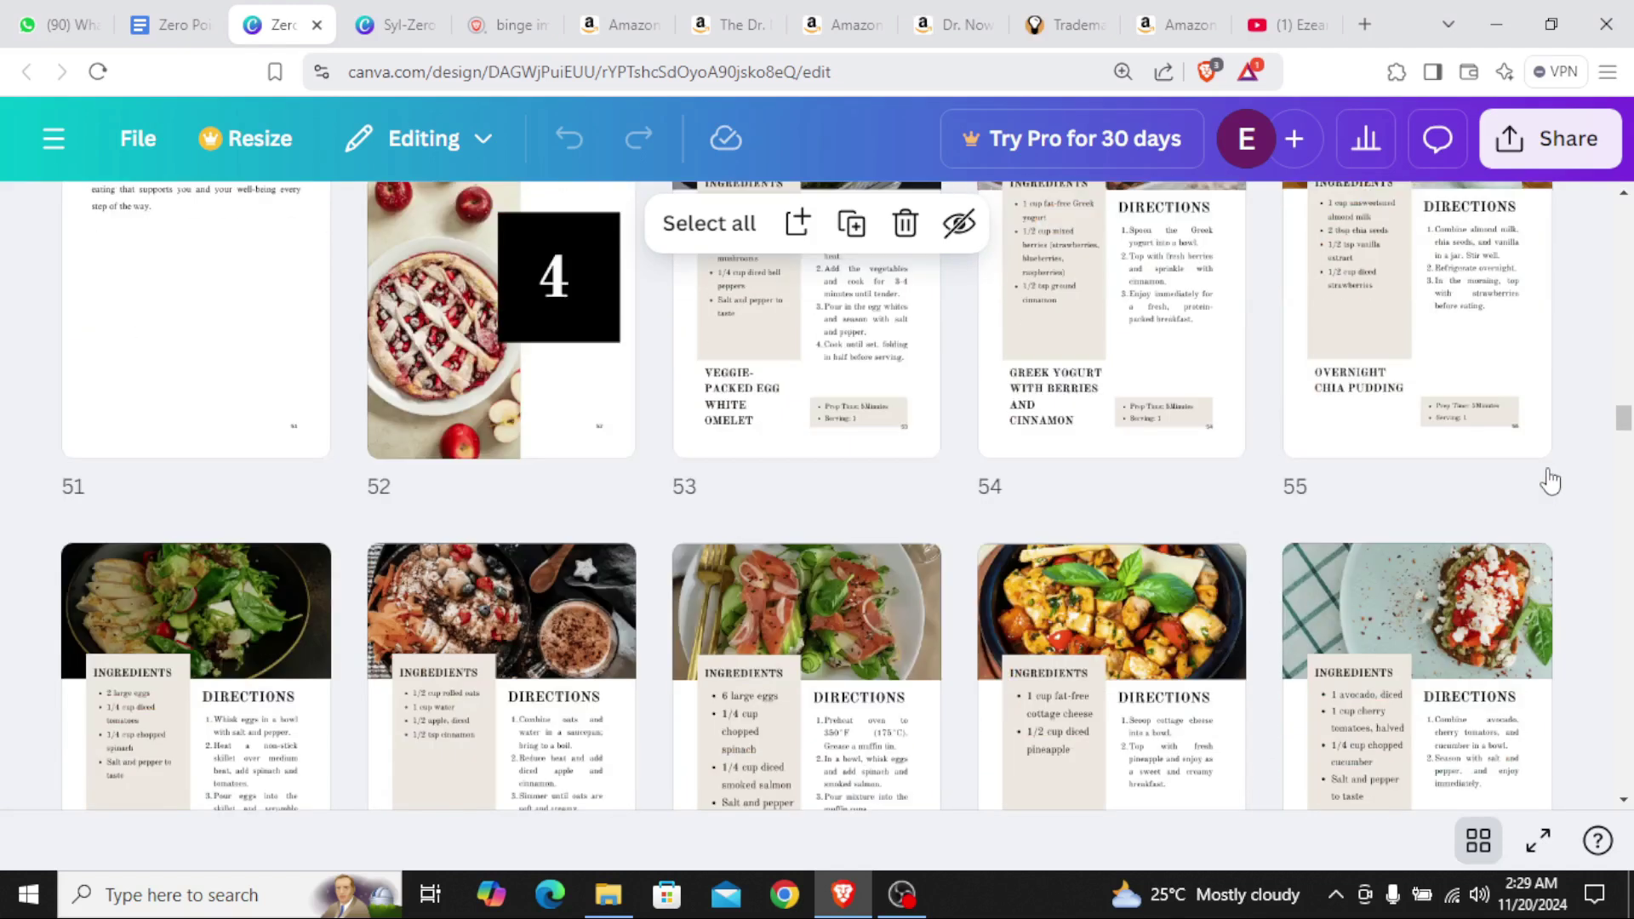
scroll(1551, 481, "up", 3)
scroll(1549, 479, "down", 13)
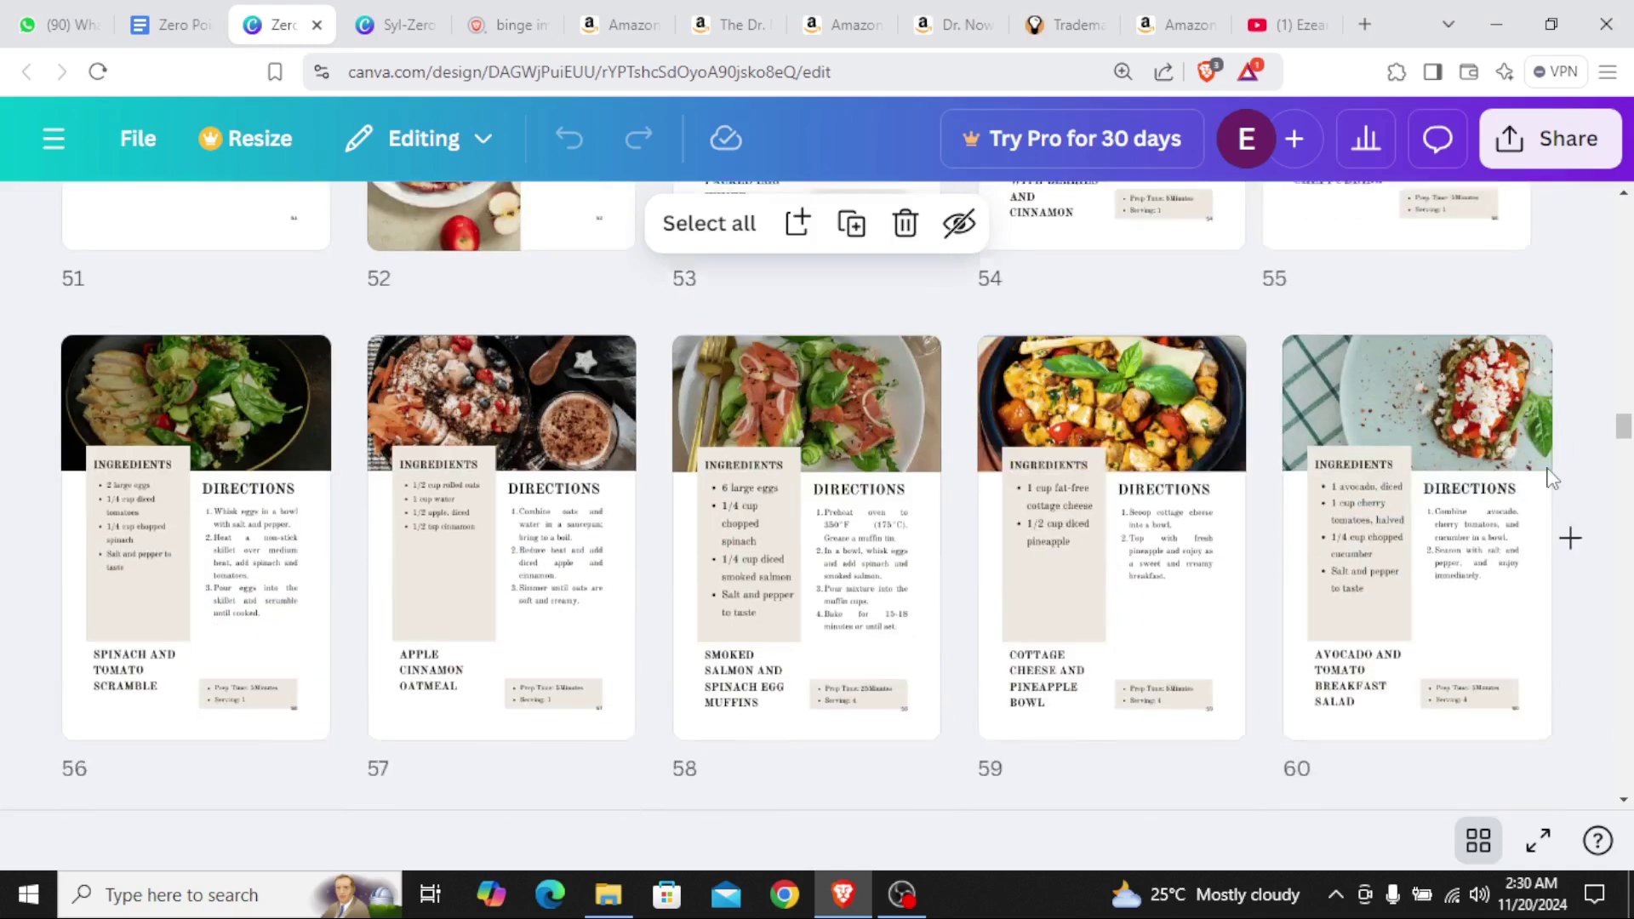
scroll(1549, 478, "down", 12)
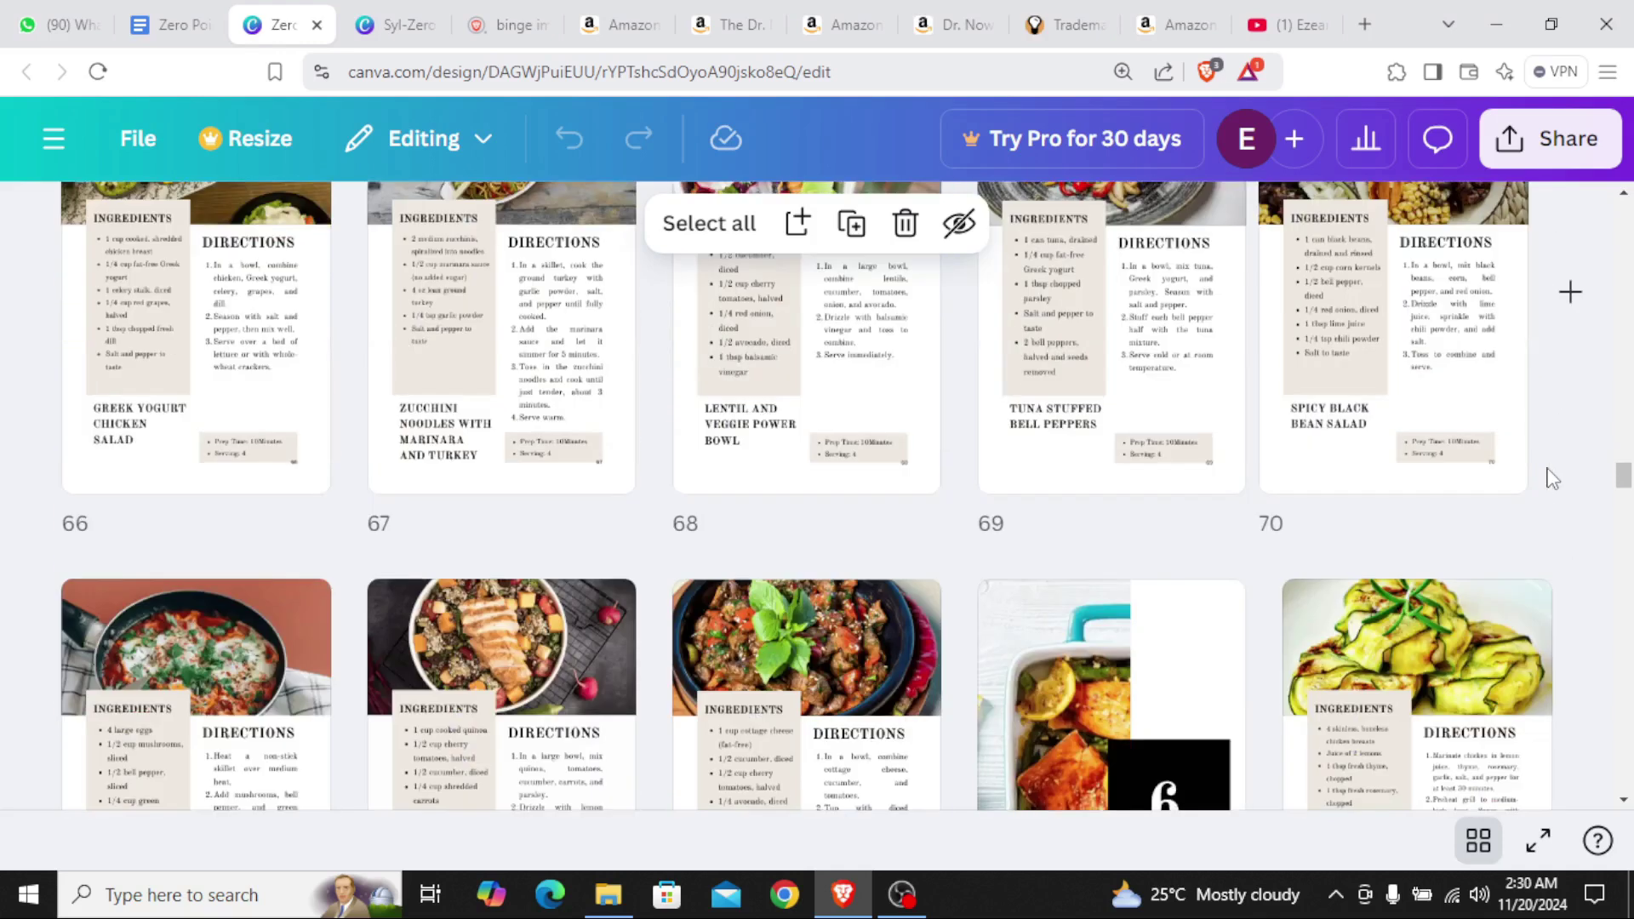
scroll(1551, 478, "down", 11)
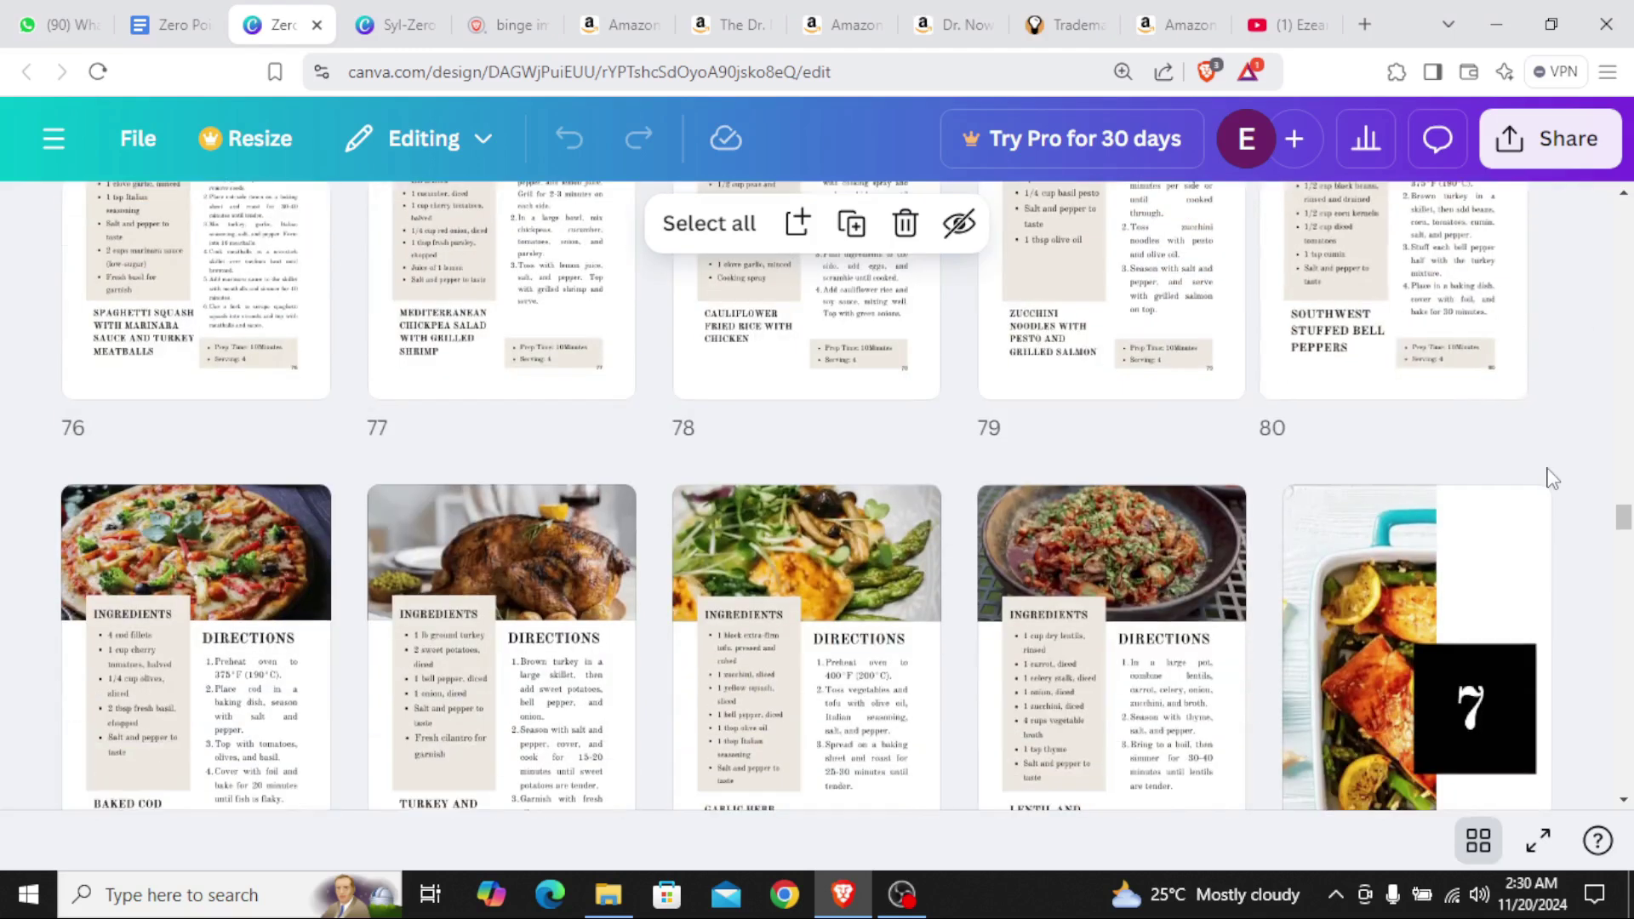
scroll(1549, 478, "down", 4)
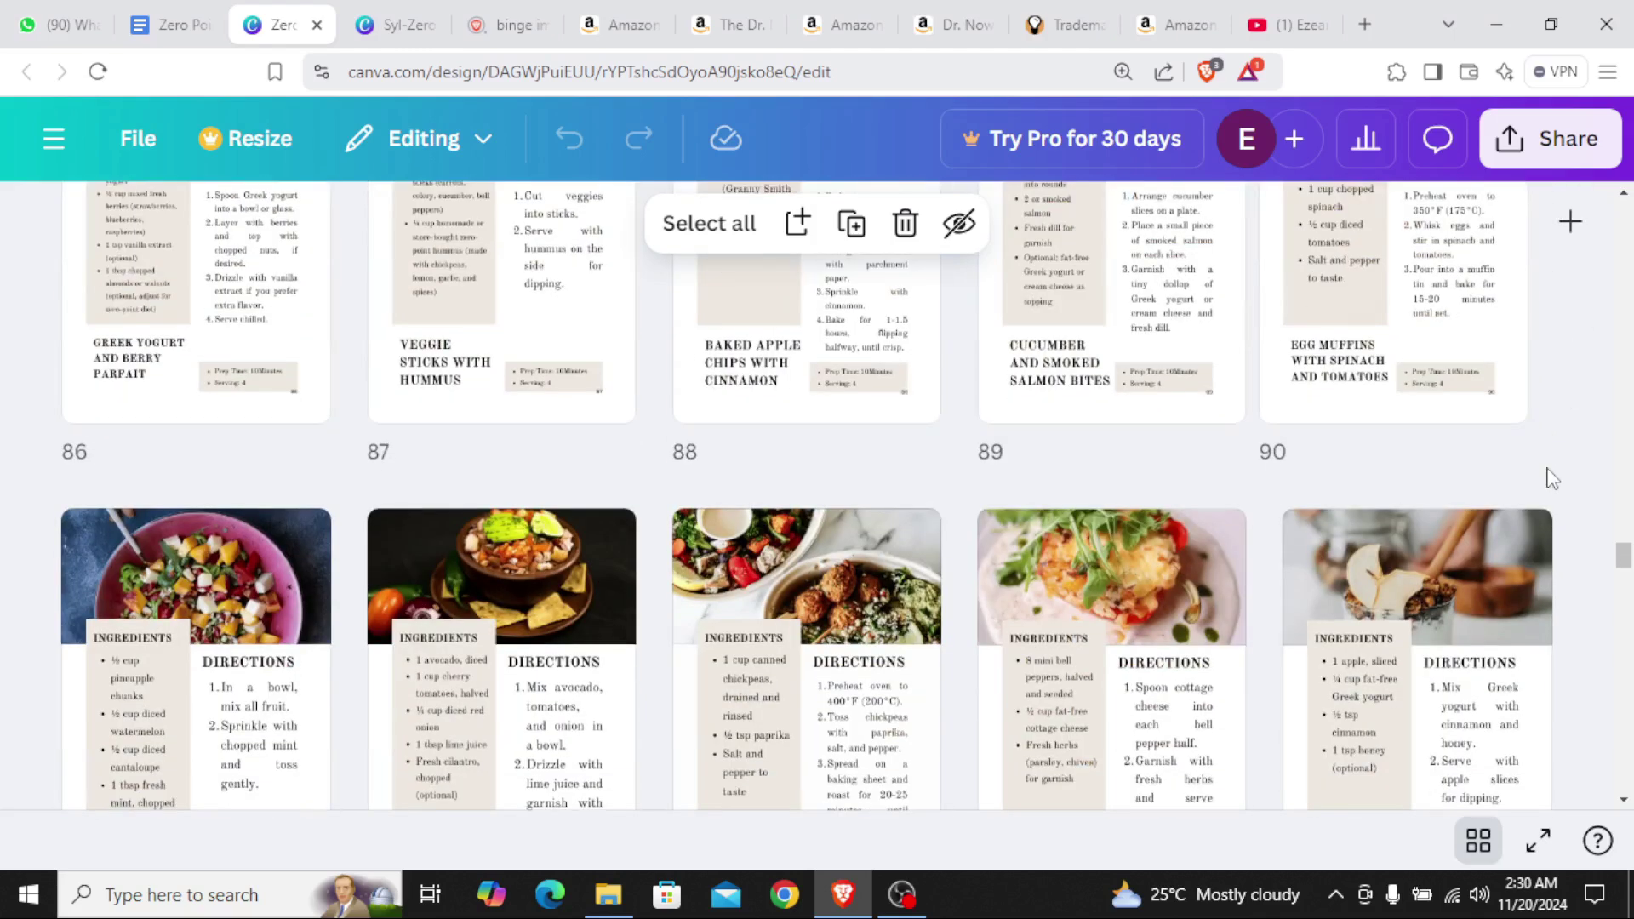
scroll(1550, 478, "up", 12)
scroll(1549, 479, "up", 20)
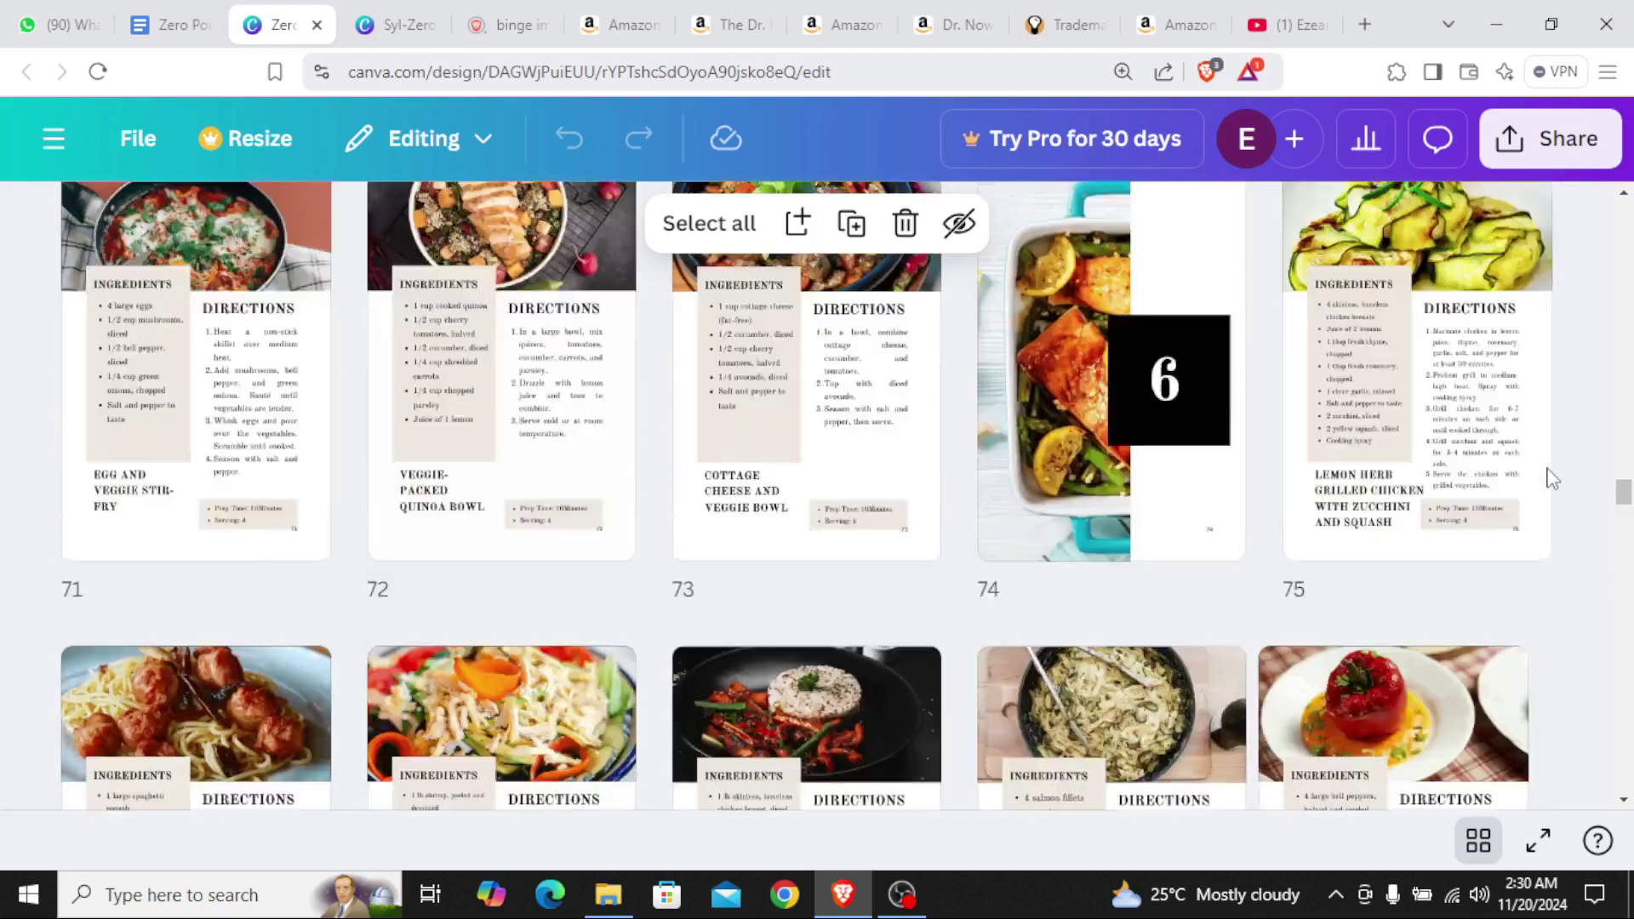
scroll(1549, 479, "up", 20)
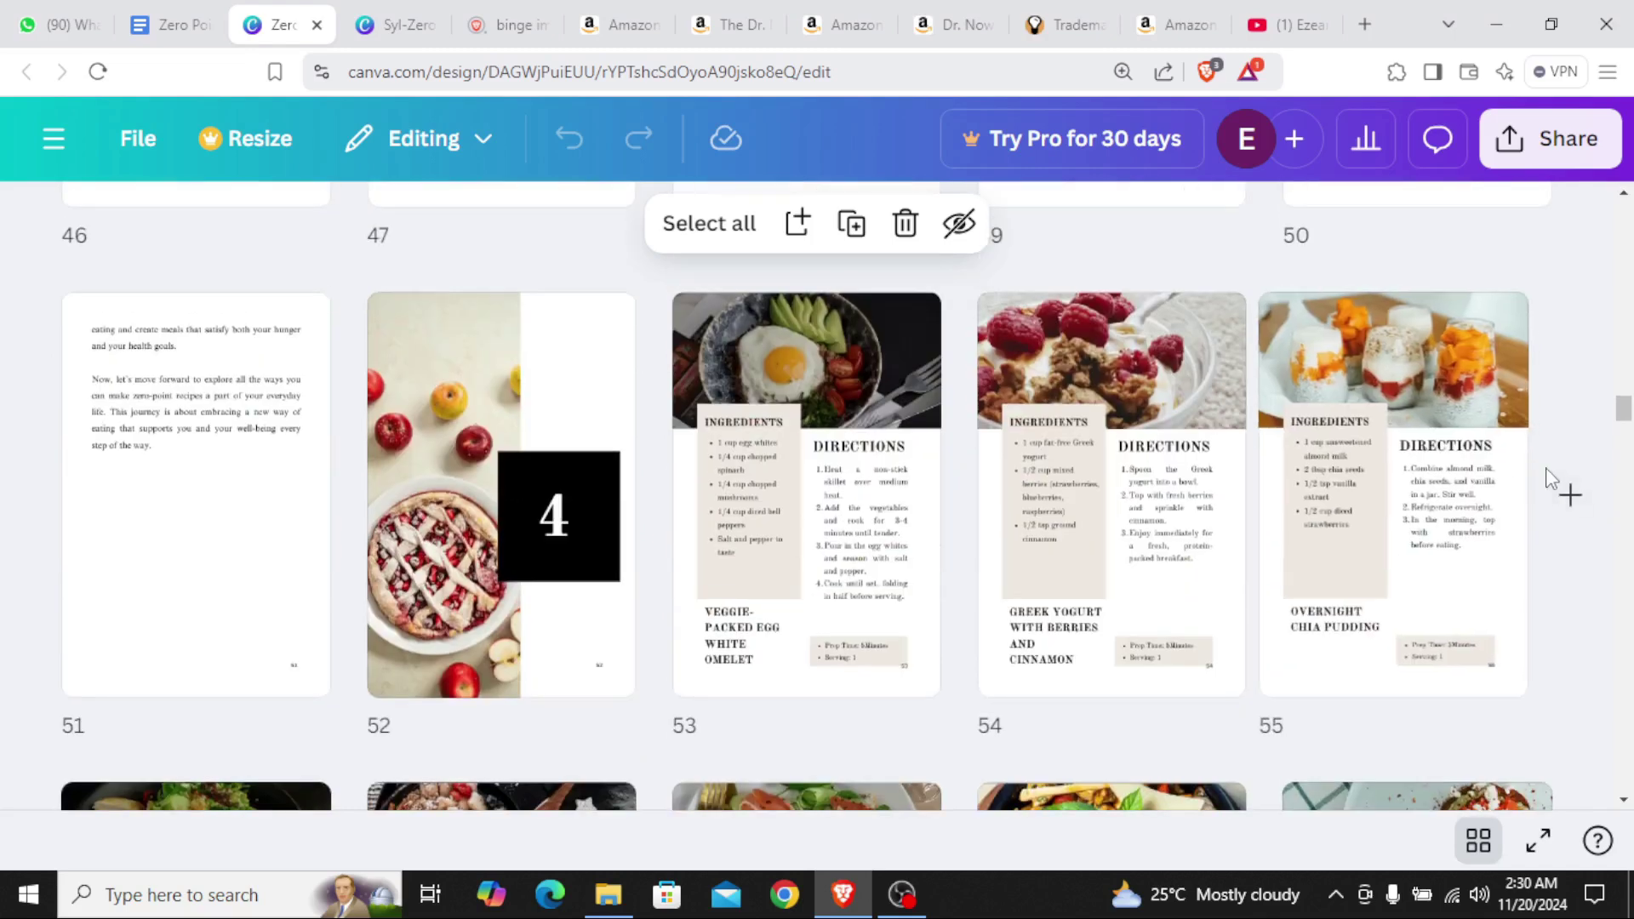
scroll(1549, 478, "up", 17)
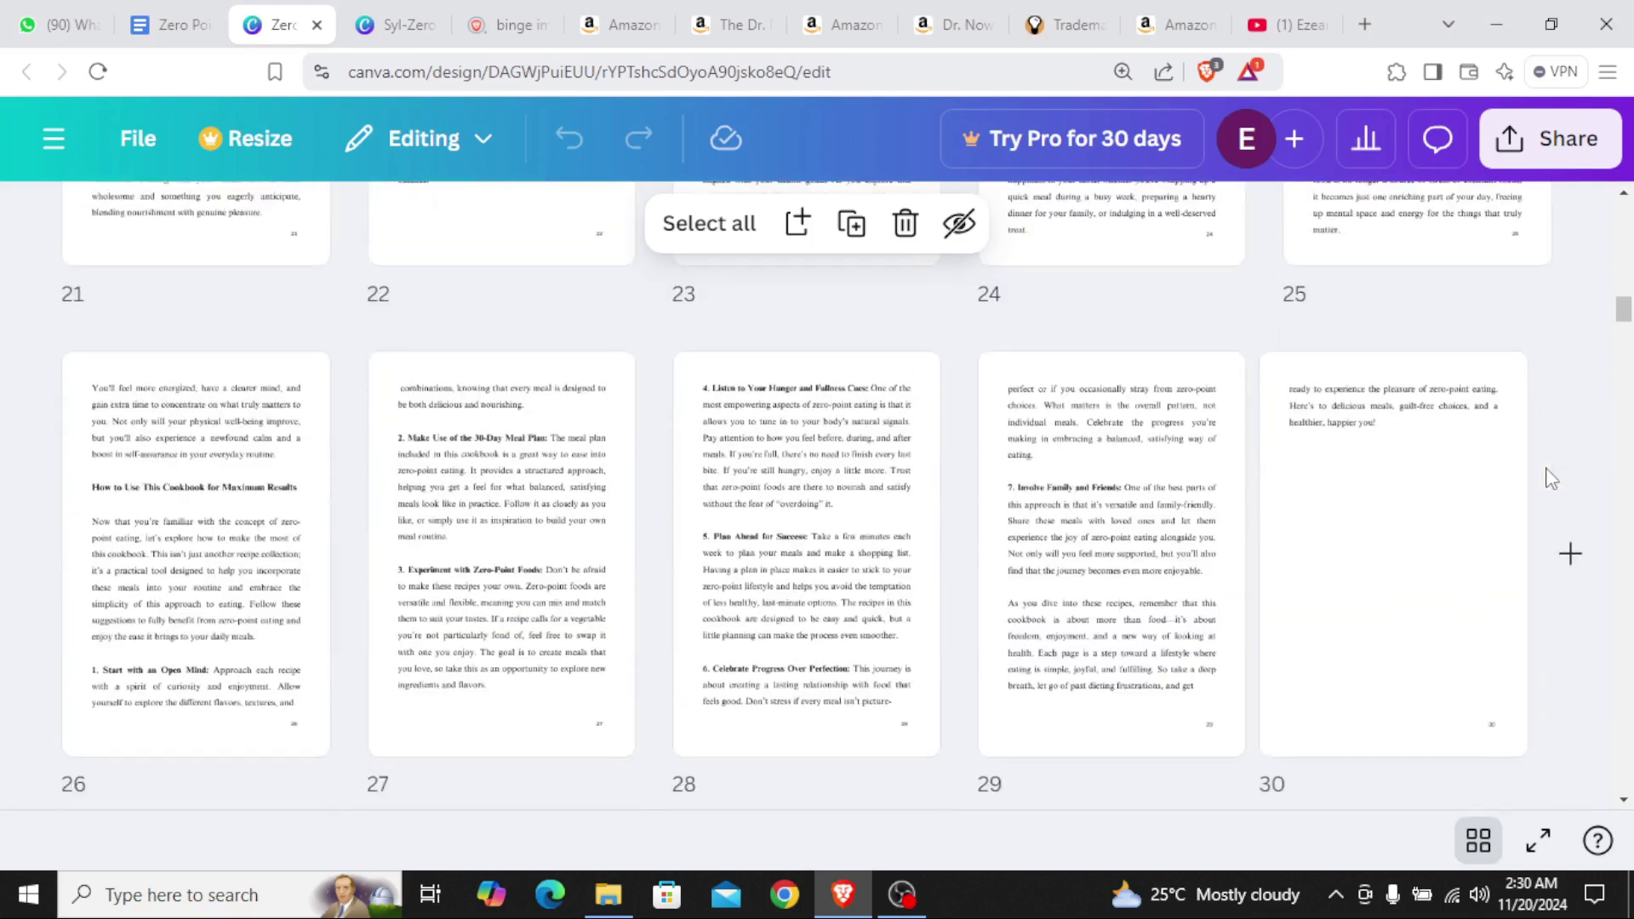
scroll(1549, 482, "up", 12)
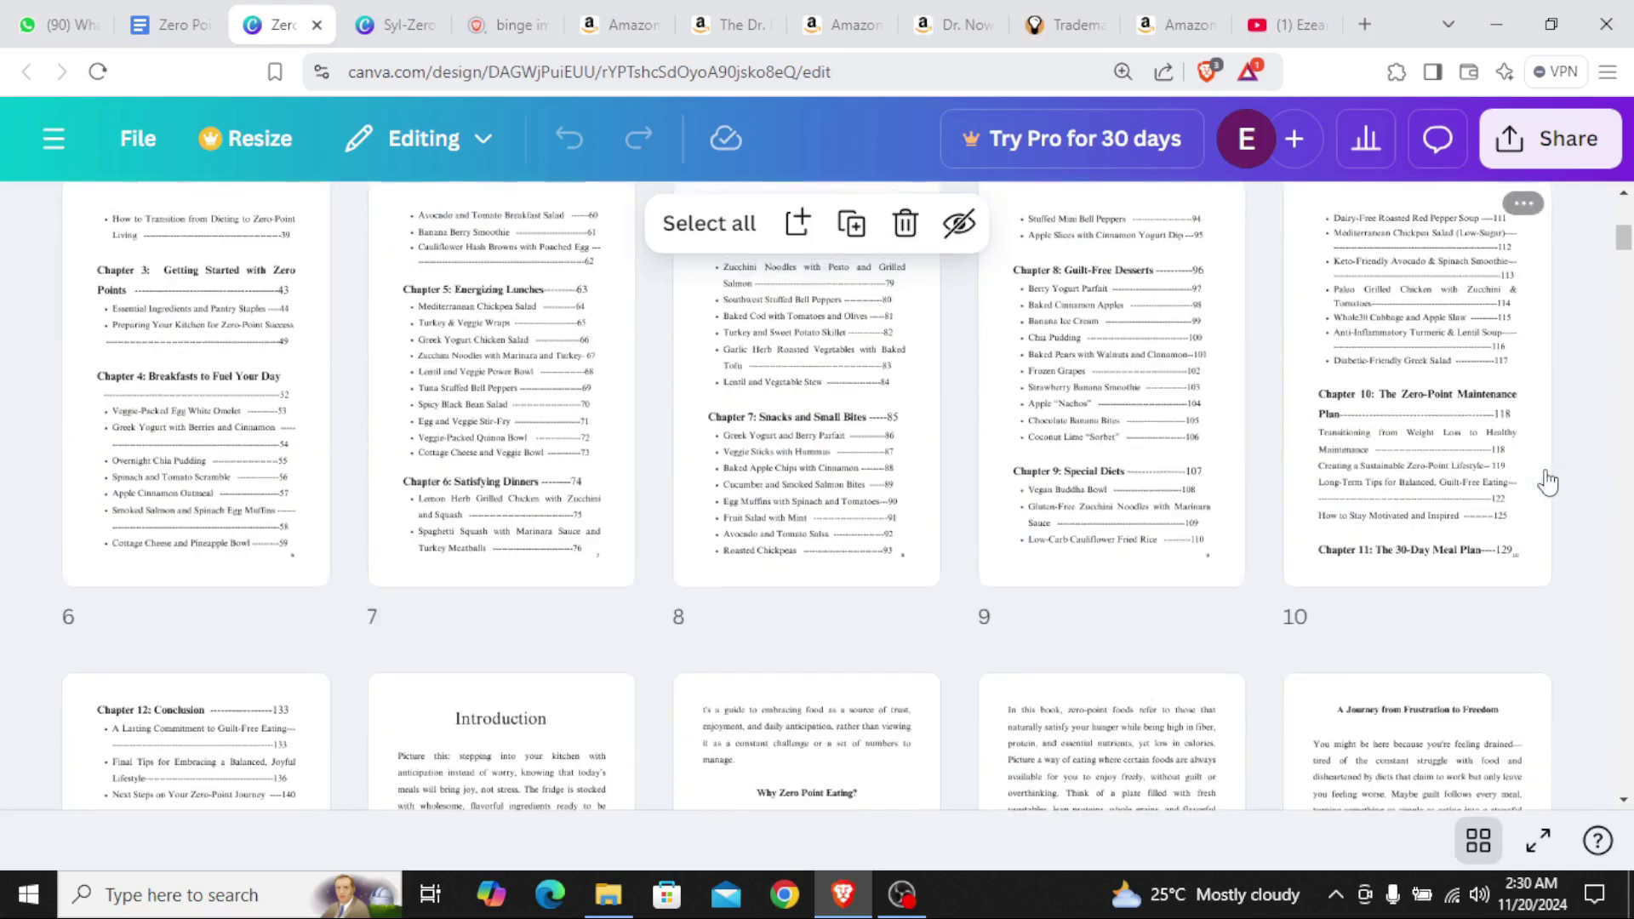
Leave the page grid and examine the cookbook's cover, title page and copyright page one at a time
left_click(1494, 843)
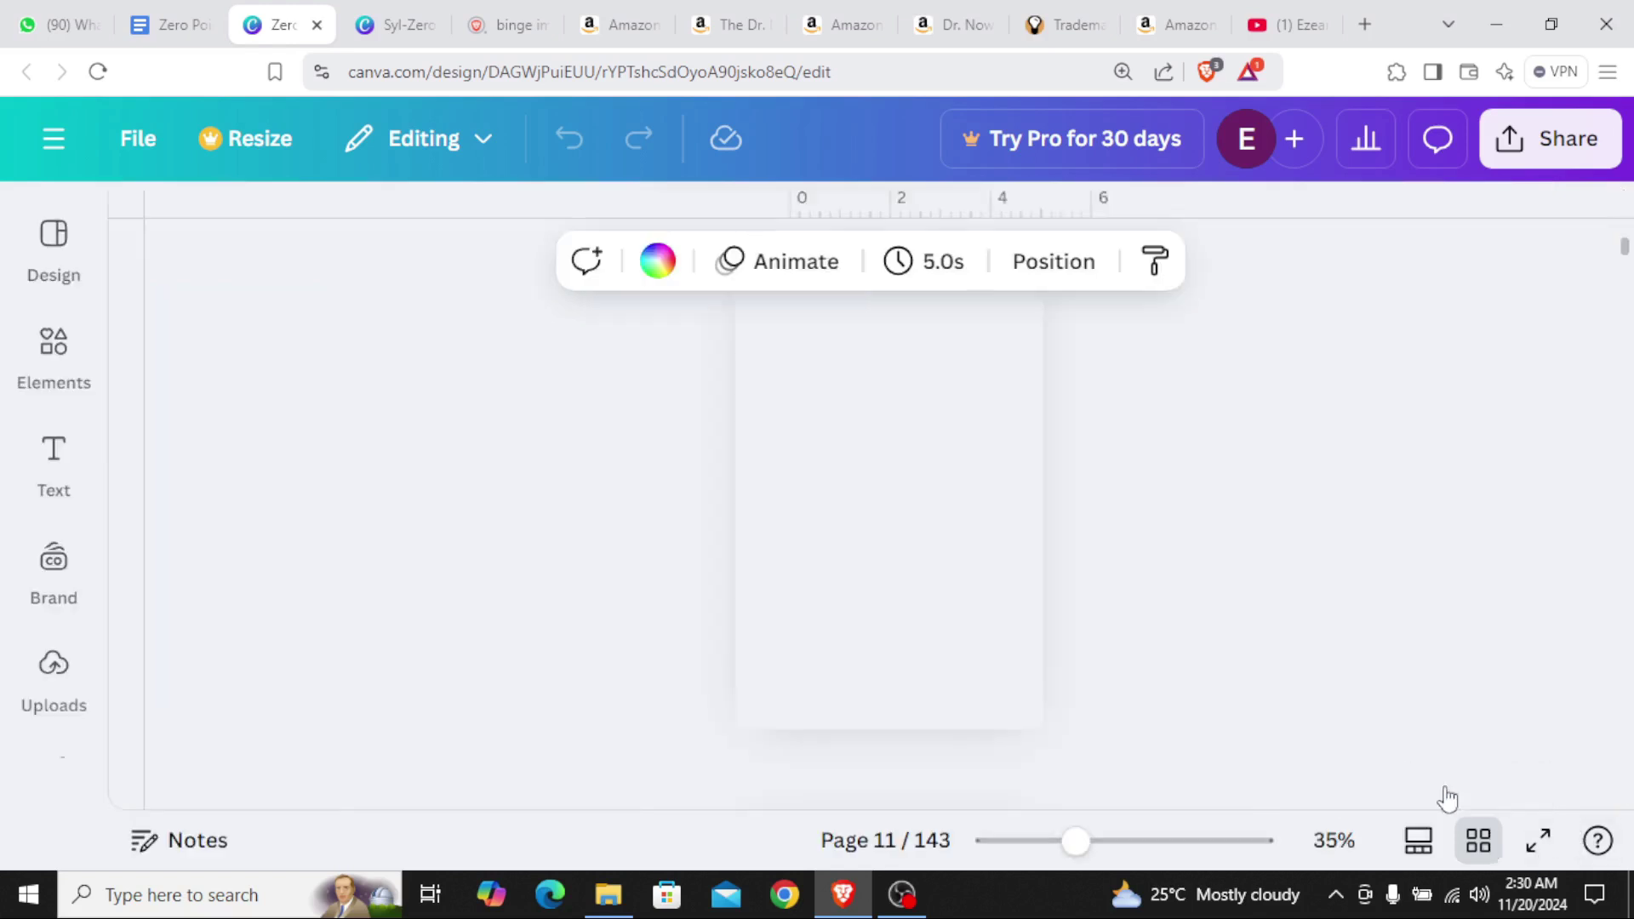
scroll(1204, 584, "up", 20)
scroll(1203, 579, "up", 2)
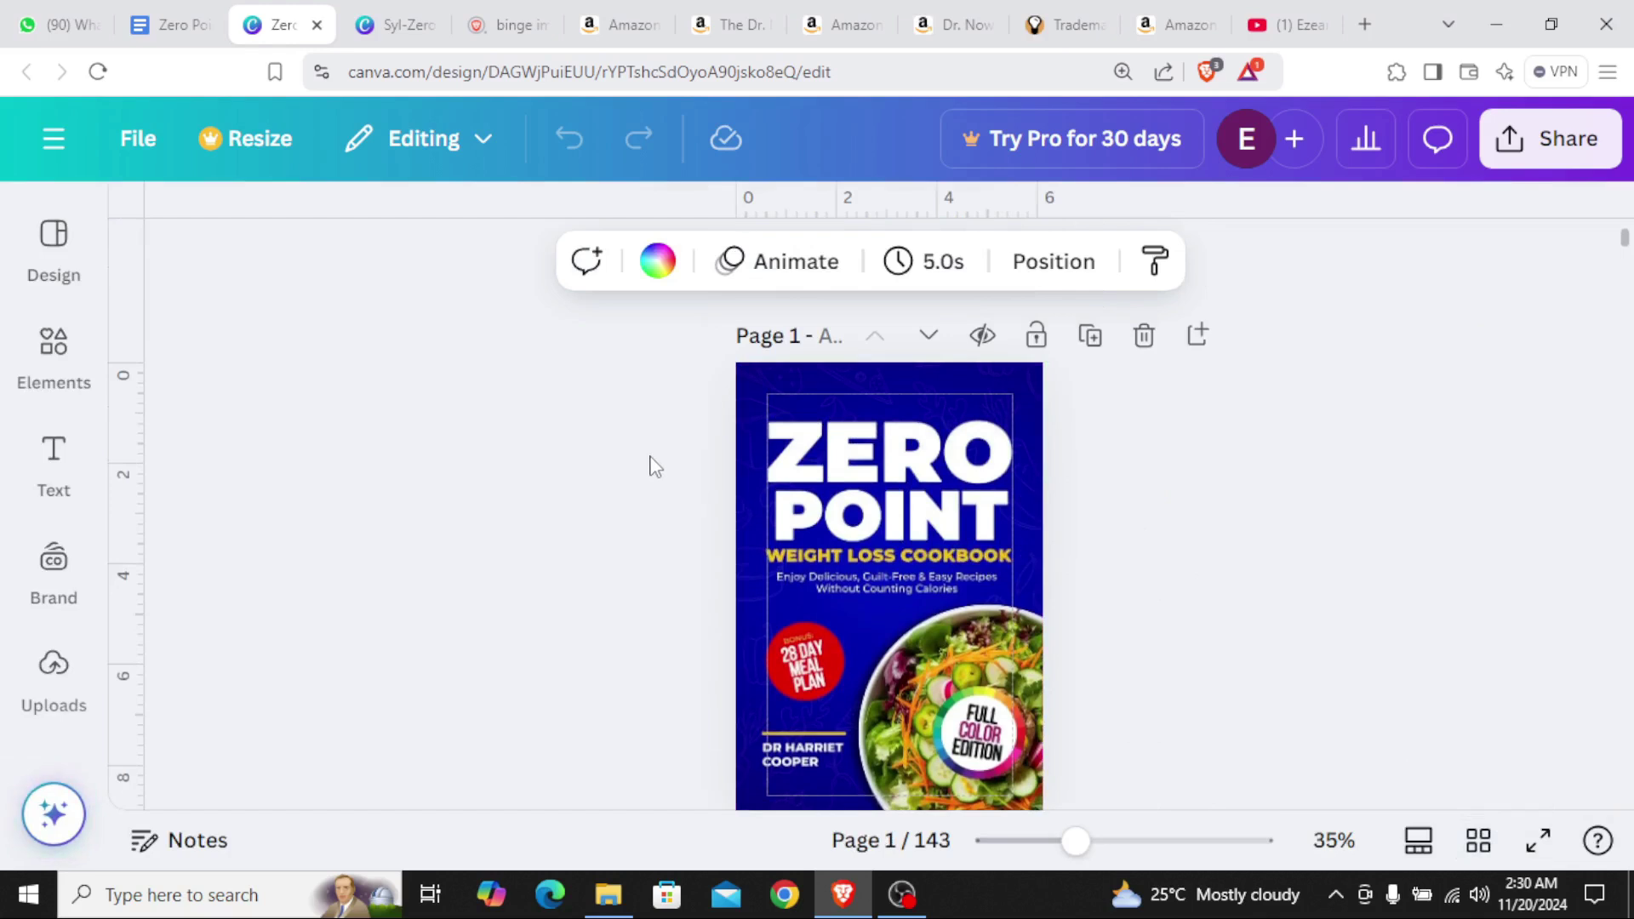
scroll(653, 465, "down", 9)
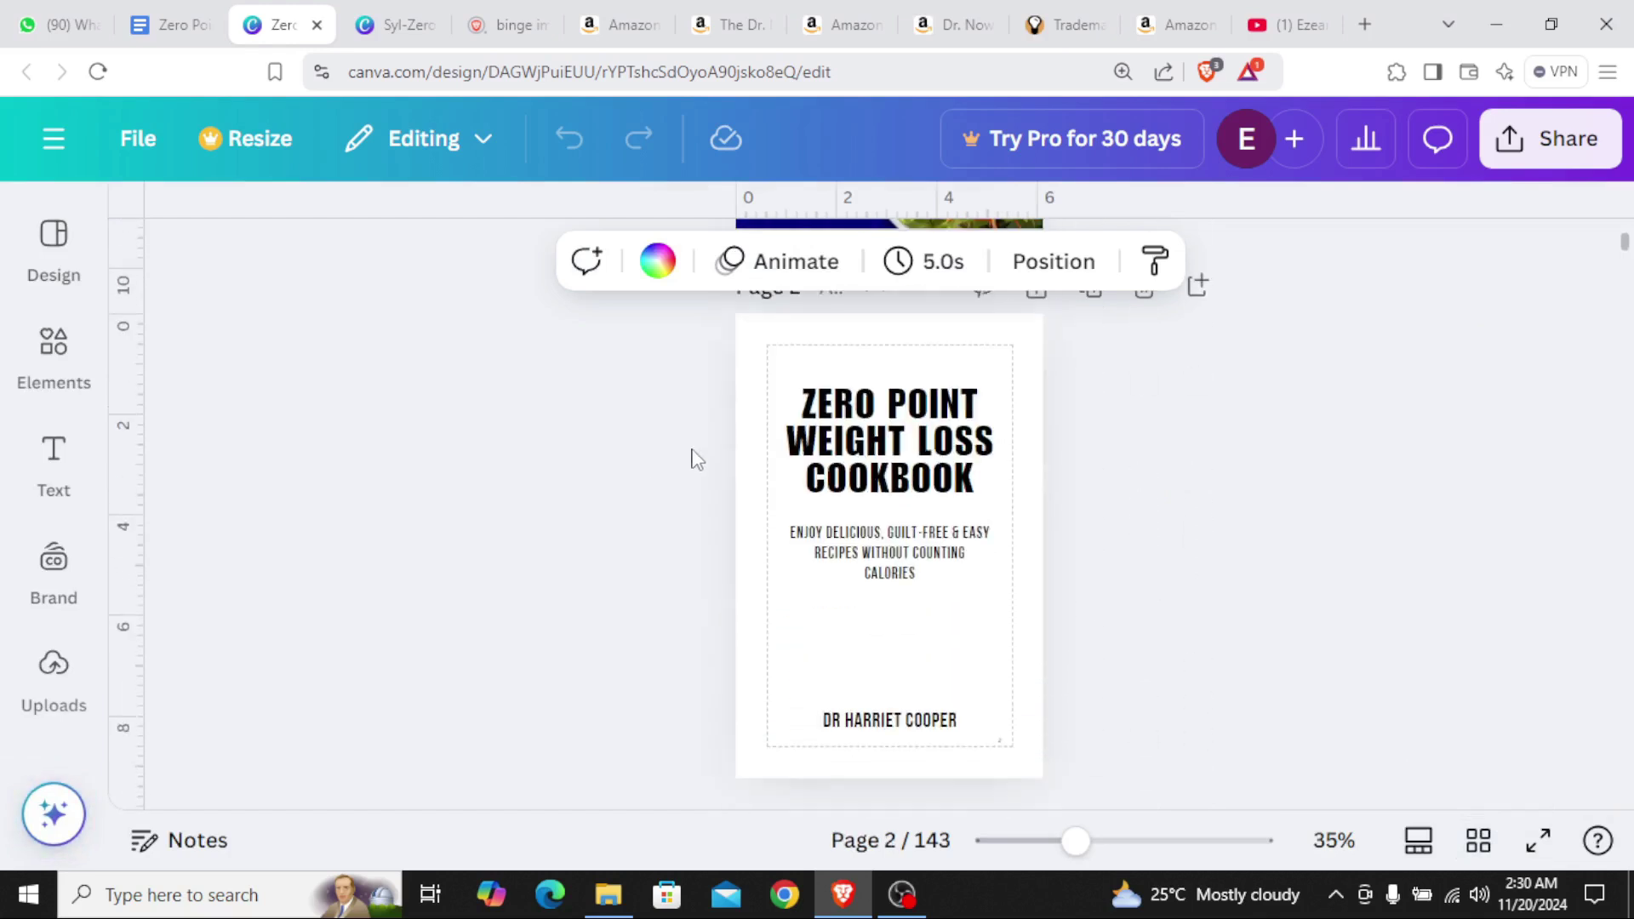
scroll(958, 615, "down", 4)
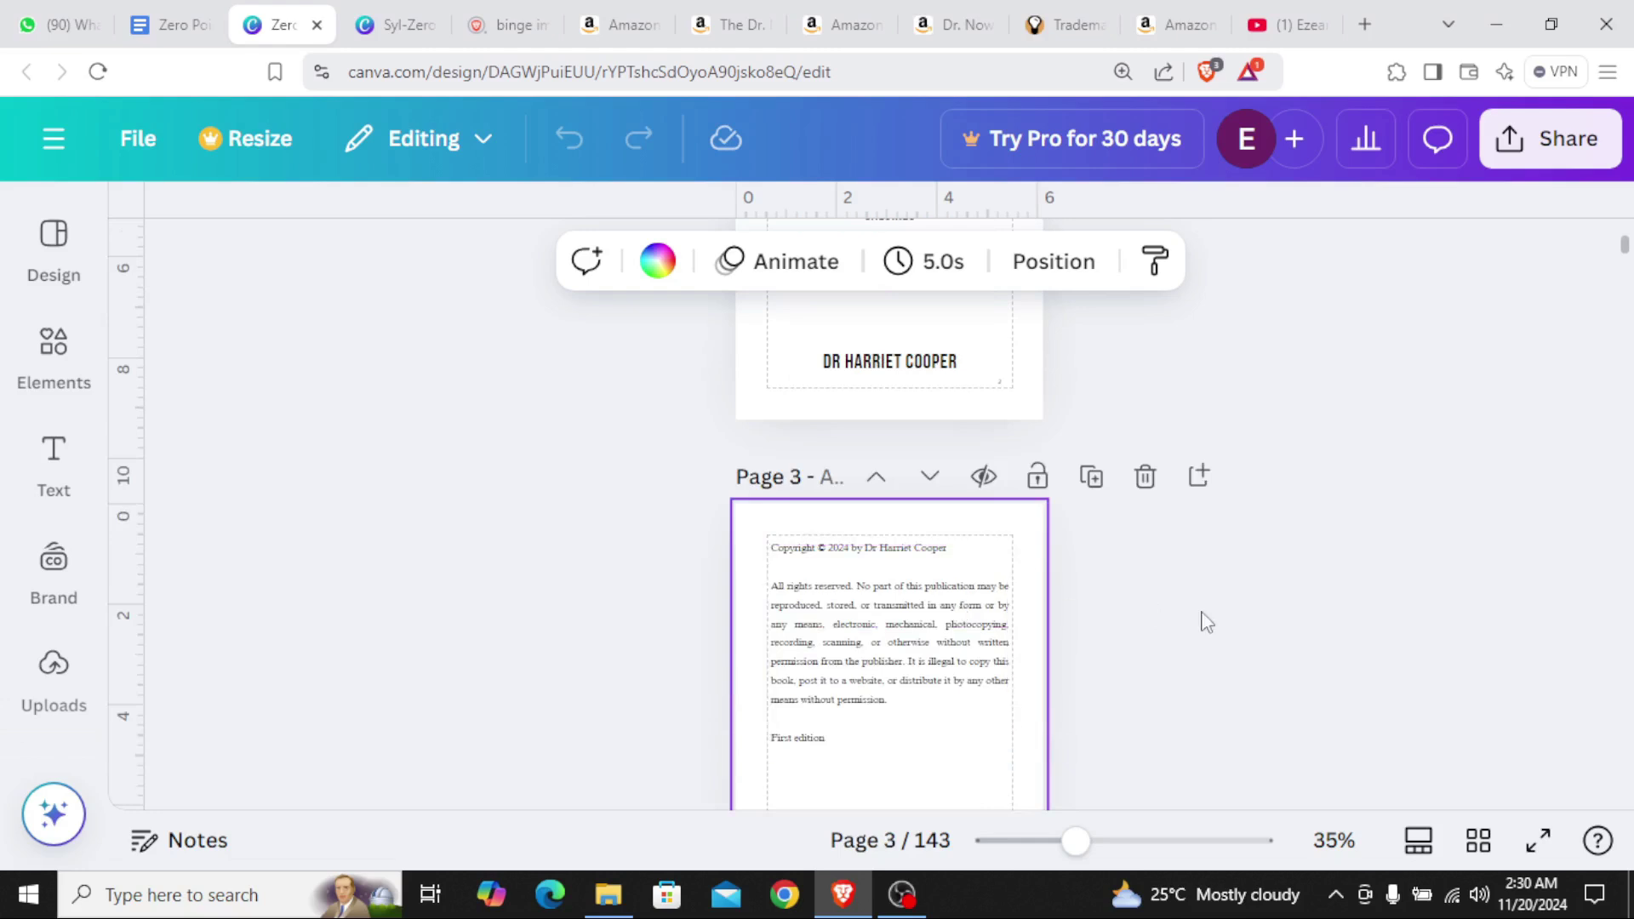
scroll(1207, 622, "down", 3)
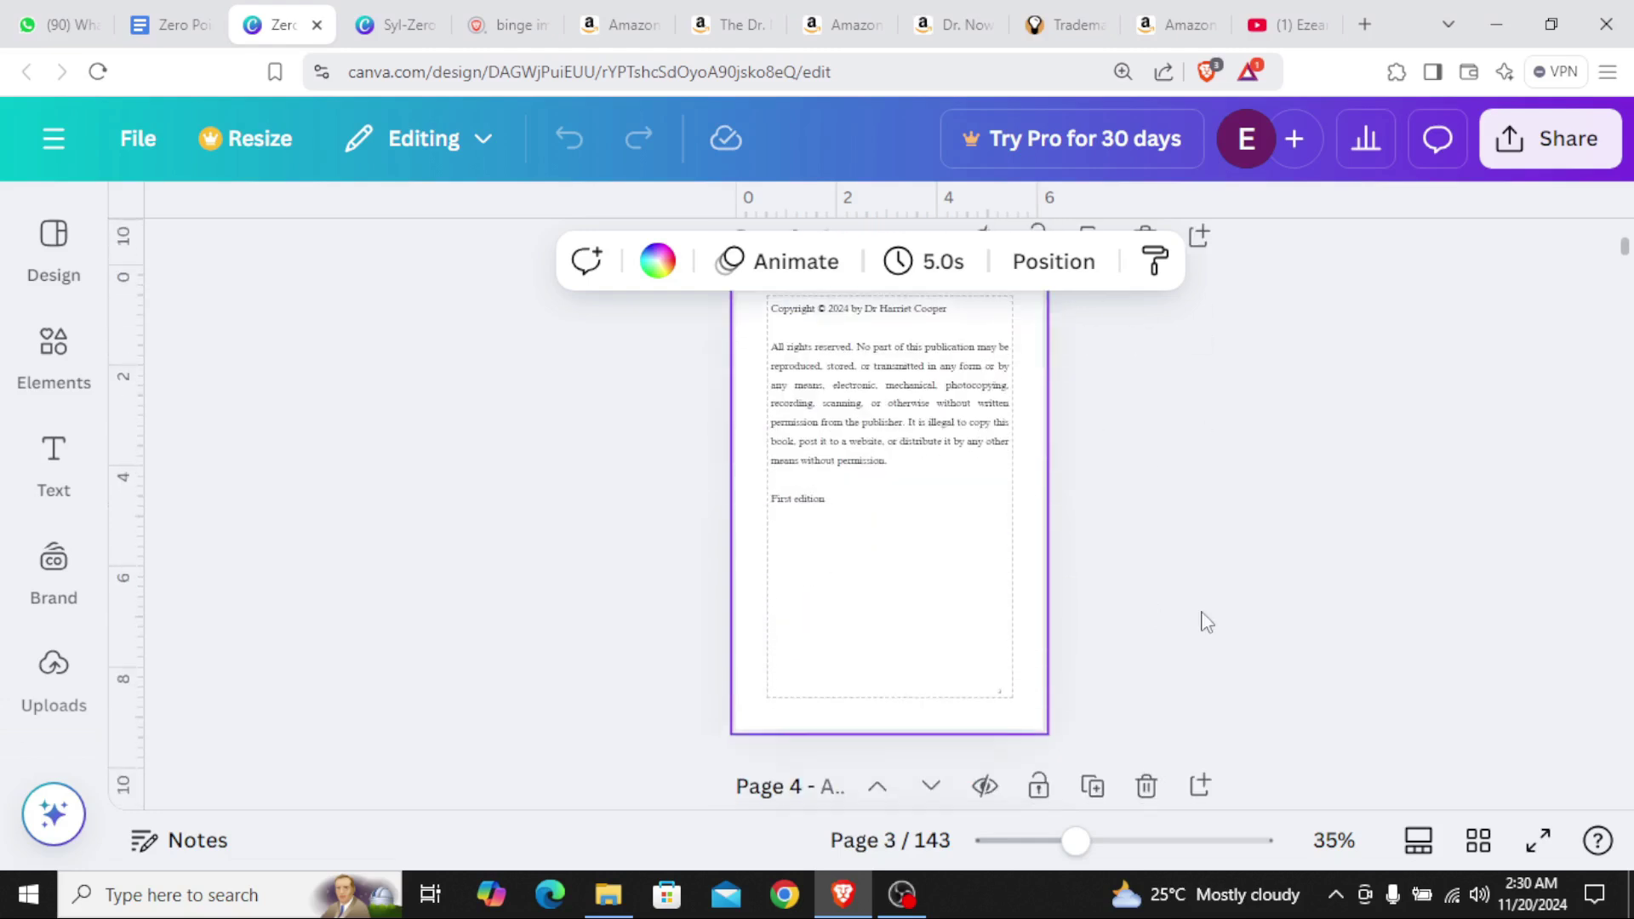
Switch to the blank Syl-Zero design and look over its two empty pages
key("ctrl+Tab")
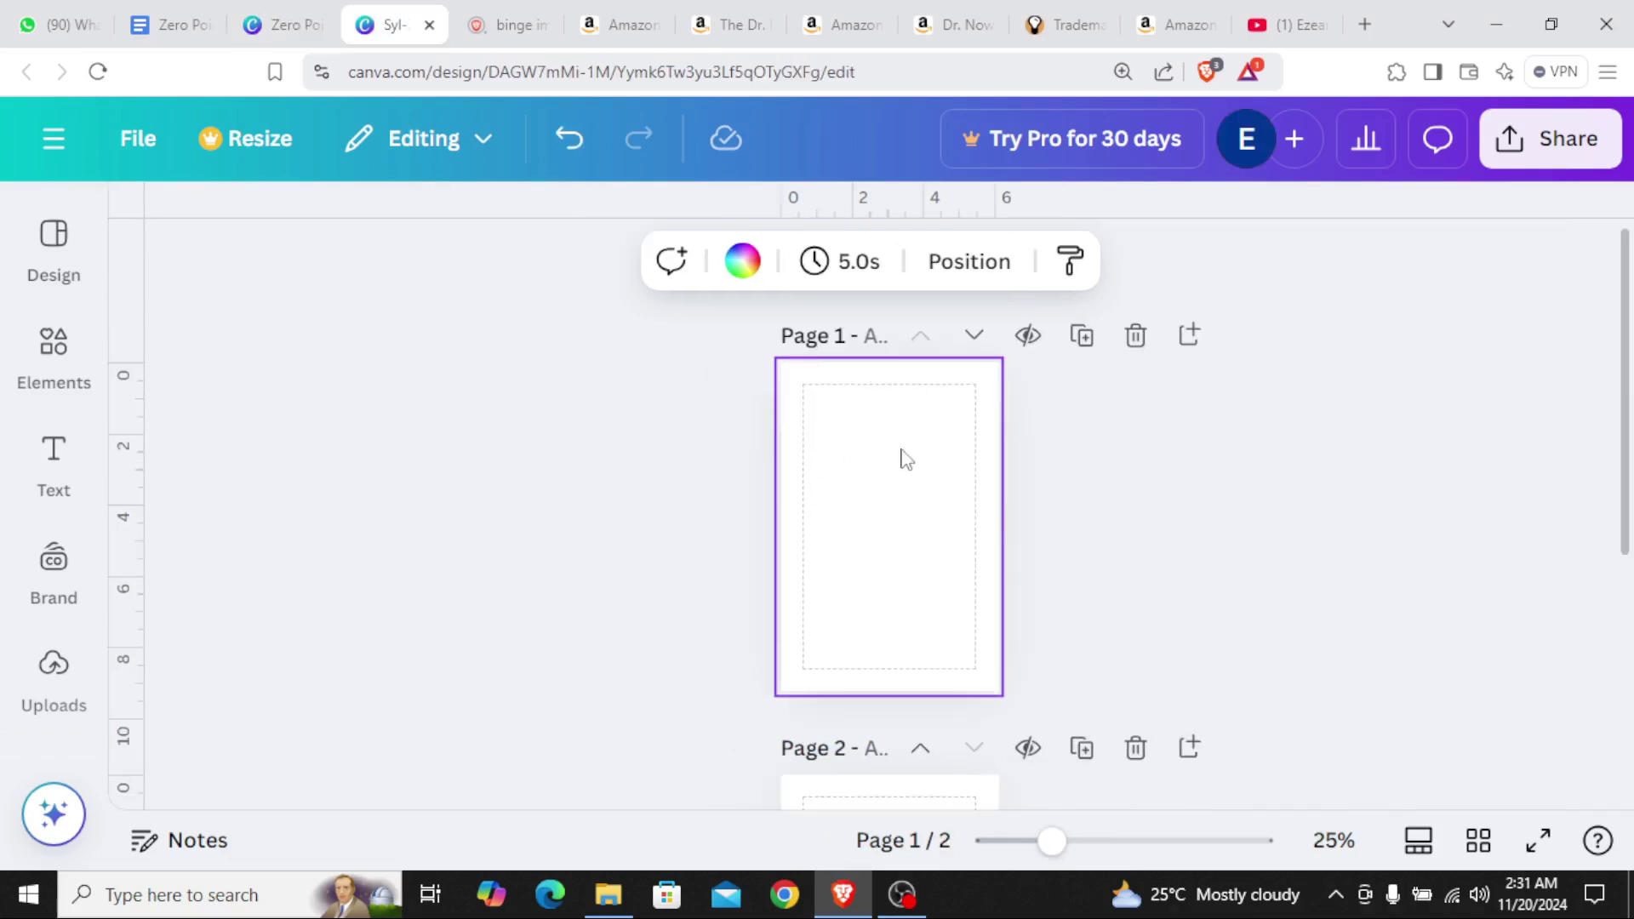
scroll(900, 456, "down", 2)
scroll(901, 457, "up", 2)
Fill in a custom design size of 6.125 × 9.25 in, and dismiss the form without creating the design
left_click(63, 152)
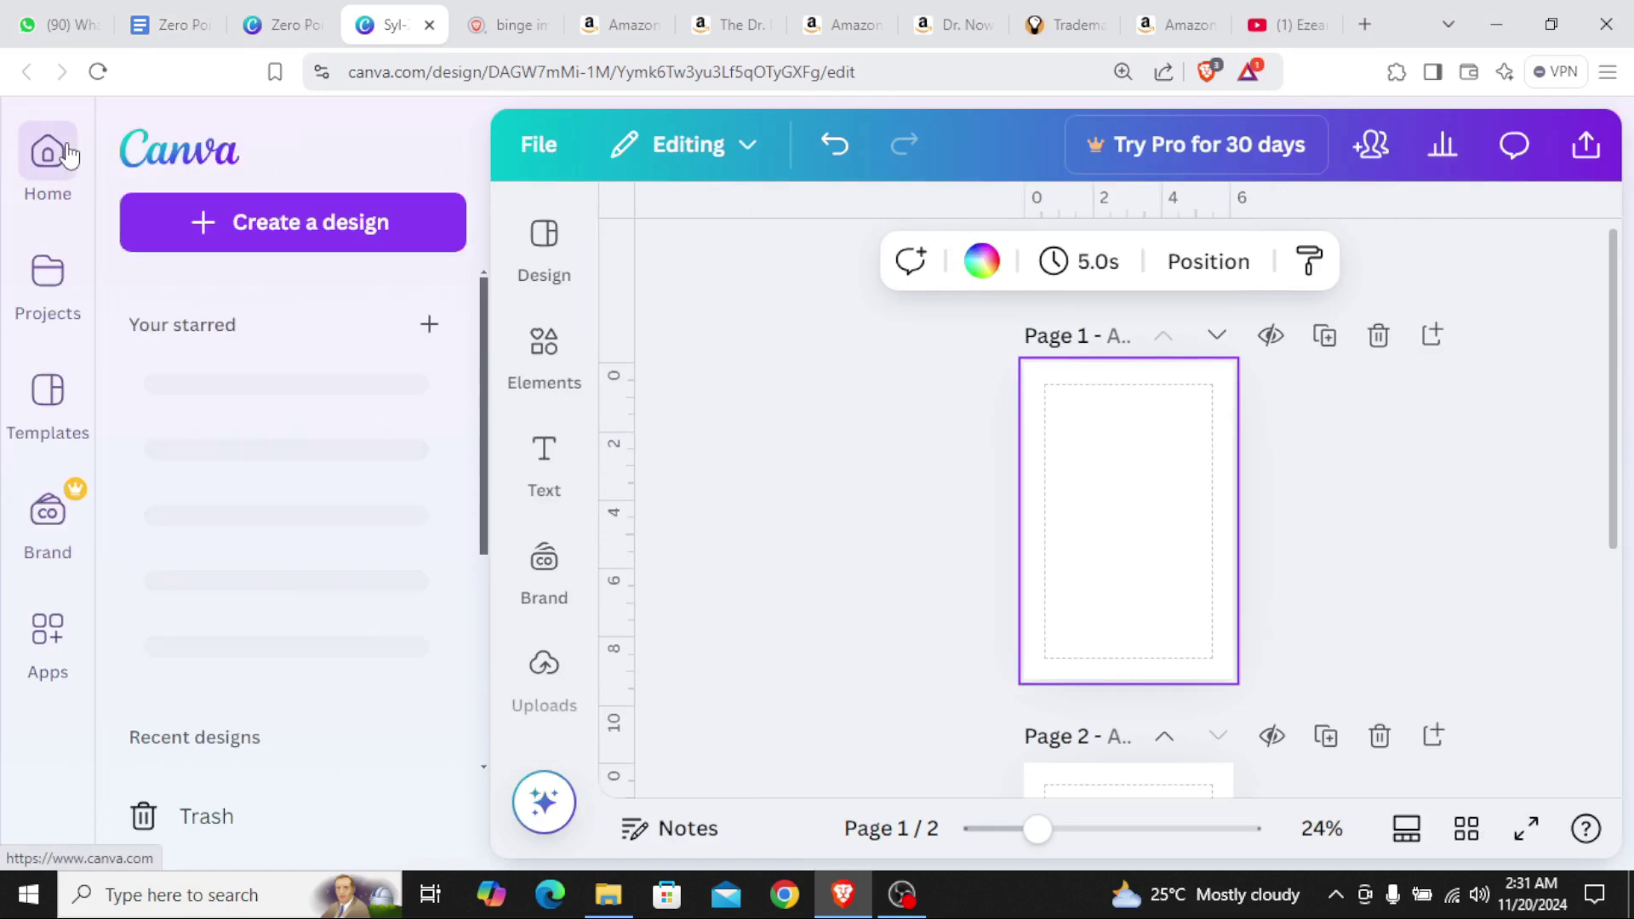
left_click(321, 241)
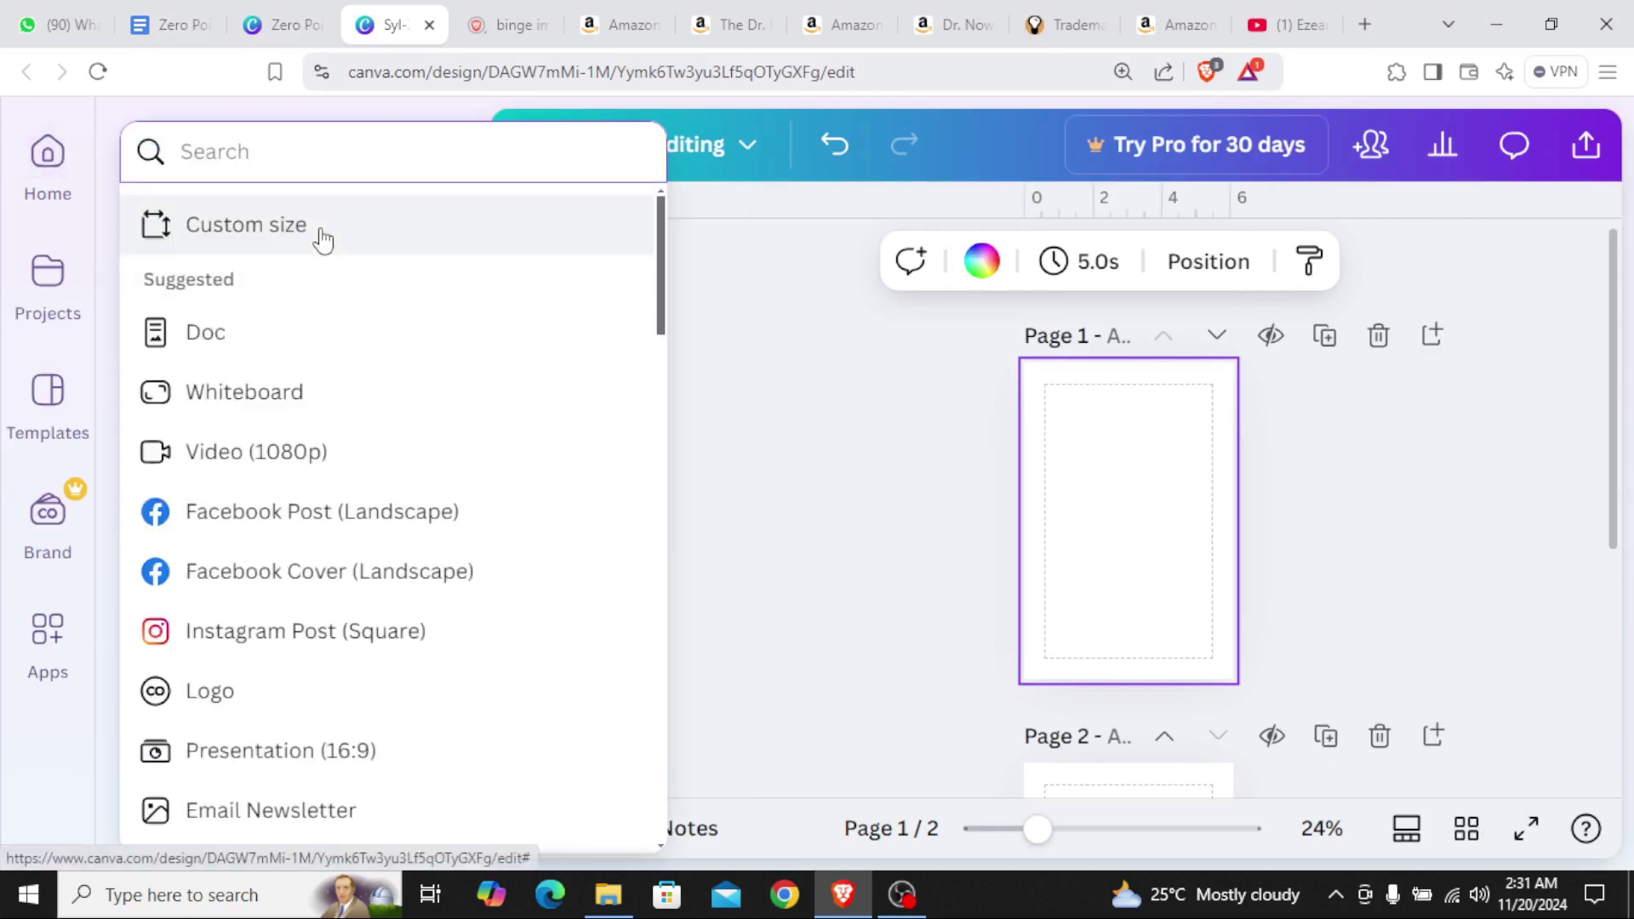
left_click(330, 240)
left_click(537, 424)
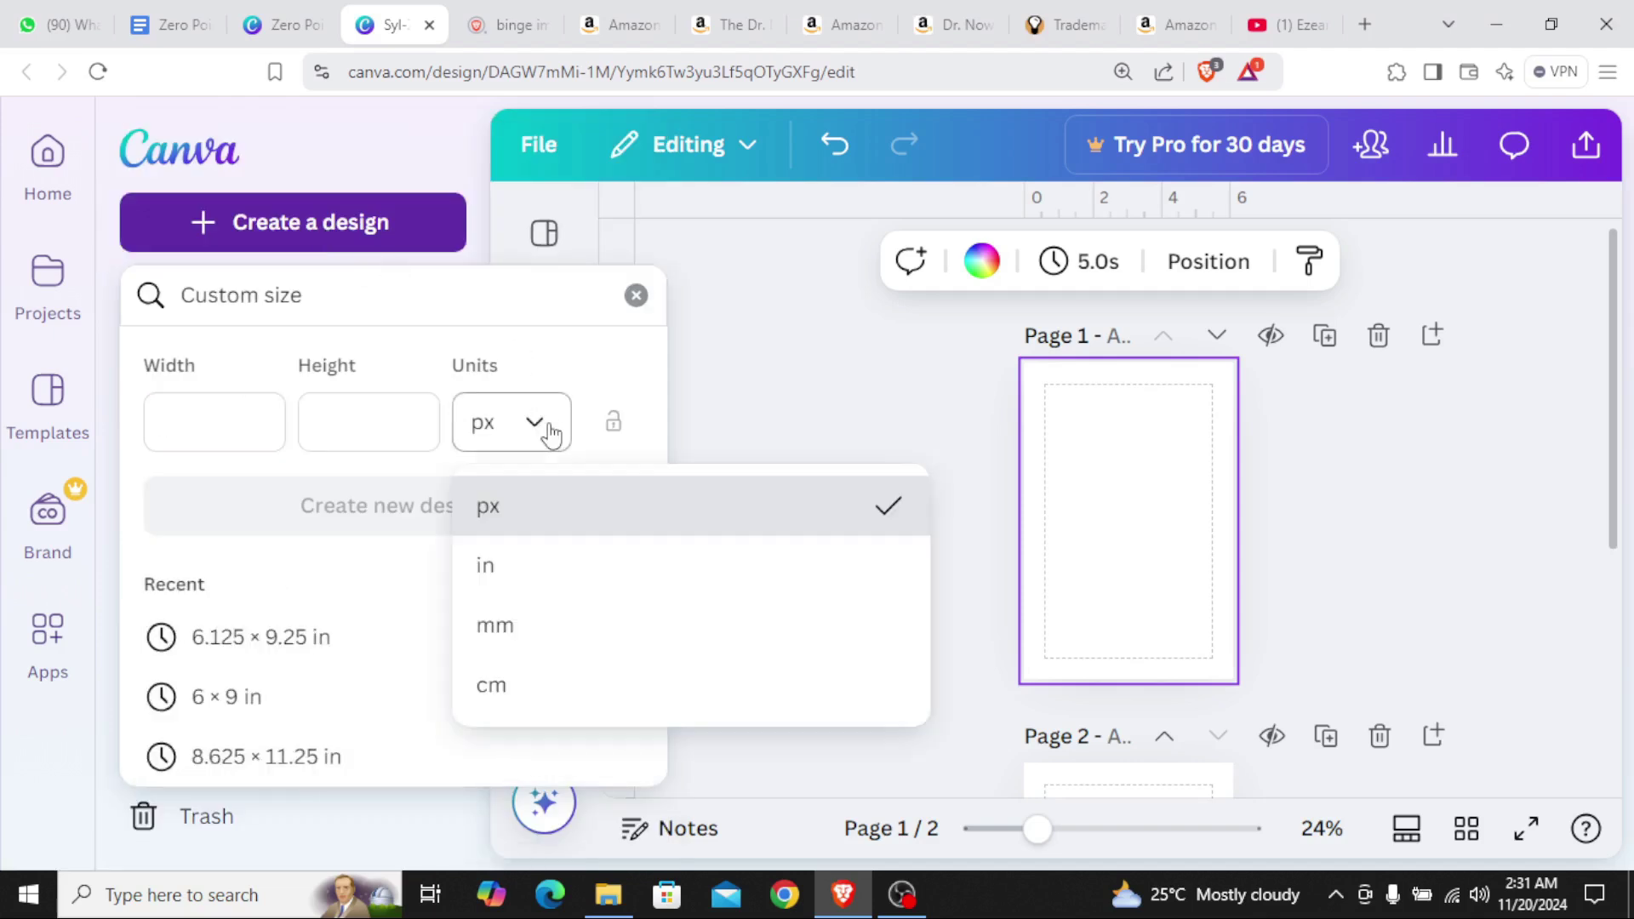
left_click(585, 594)
left_click(229, 428)
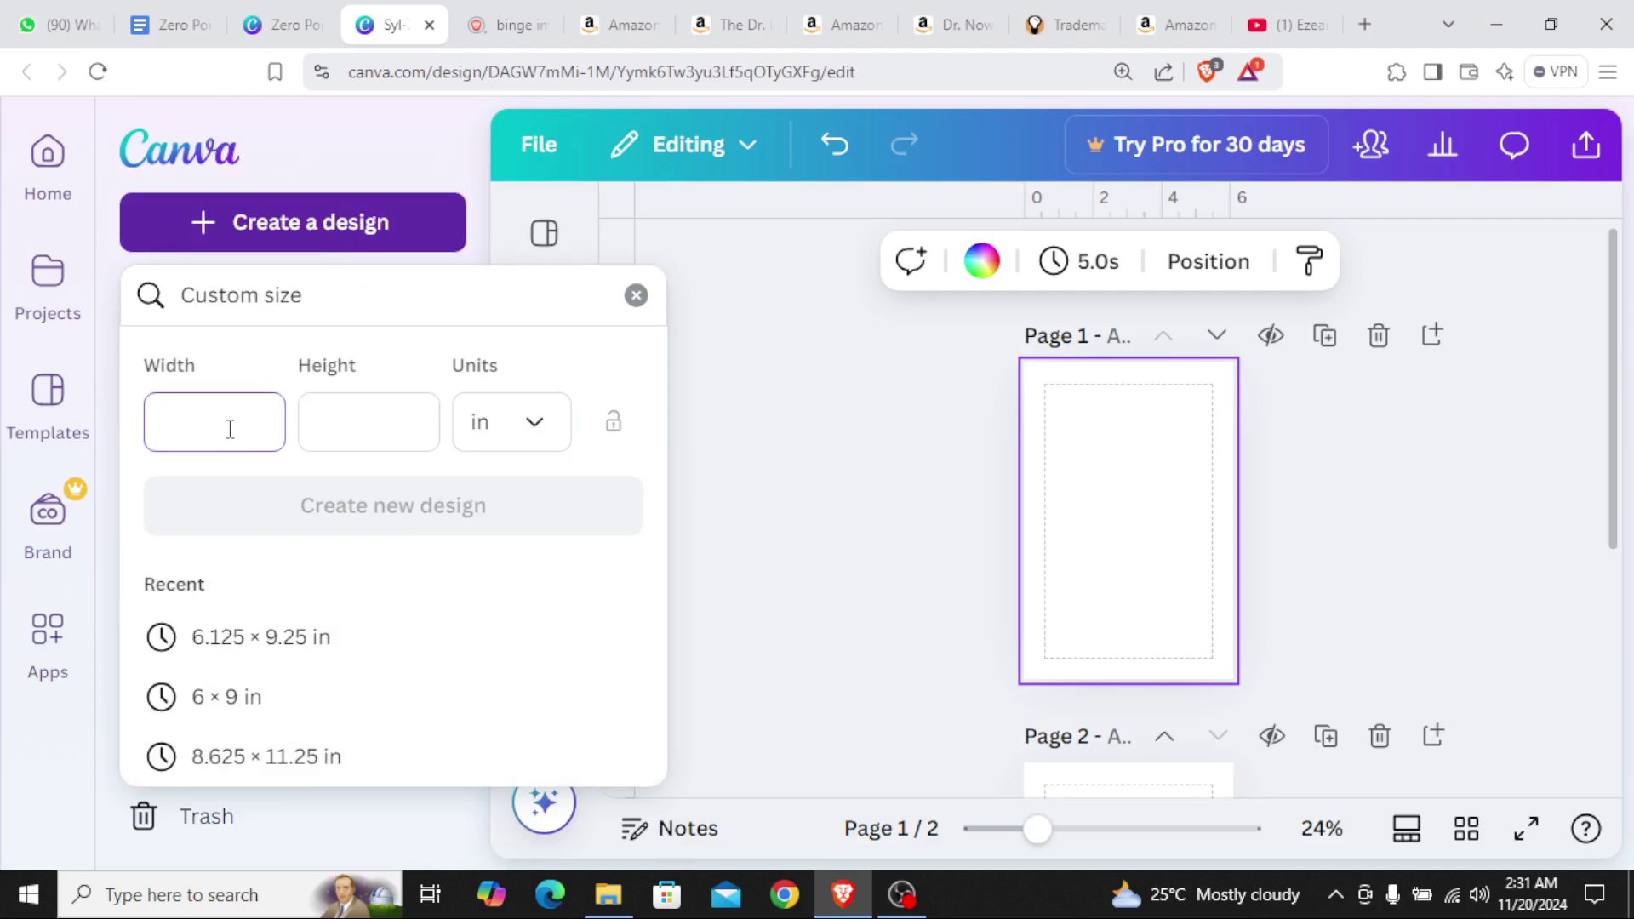
type("6.125")
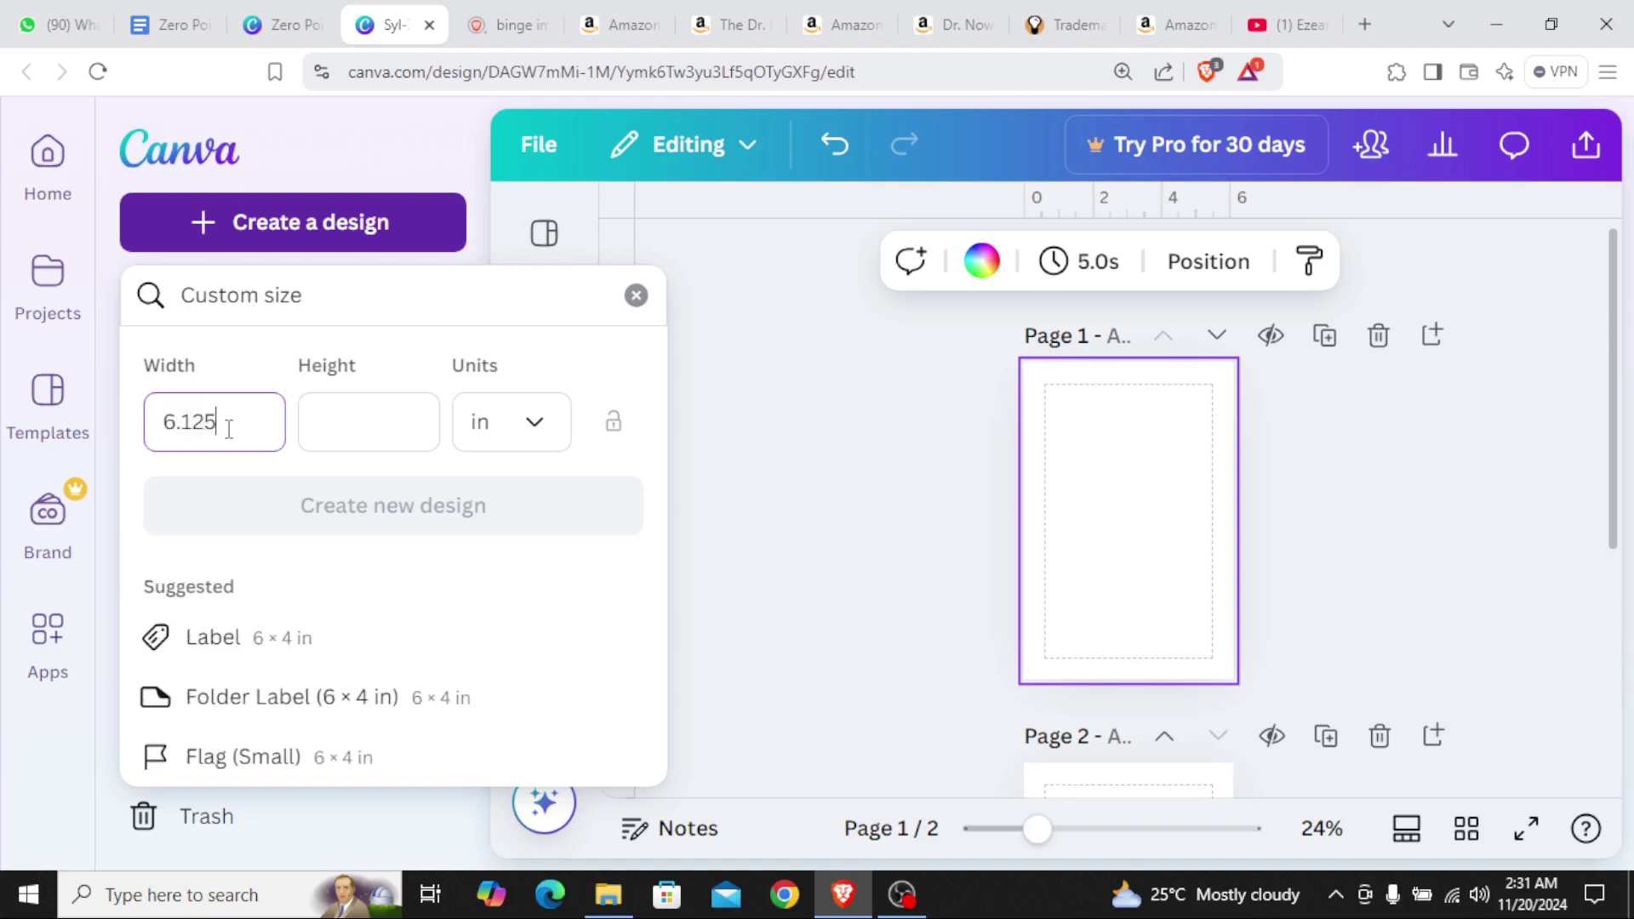
left_click(321, 430)
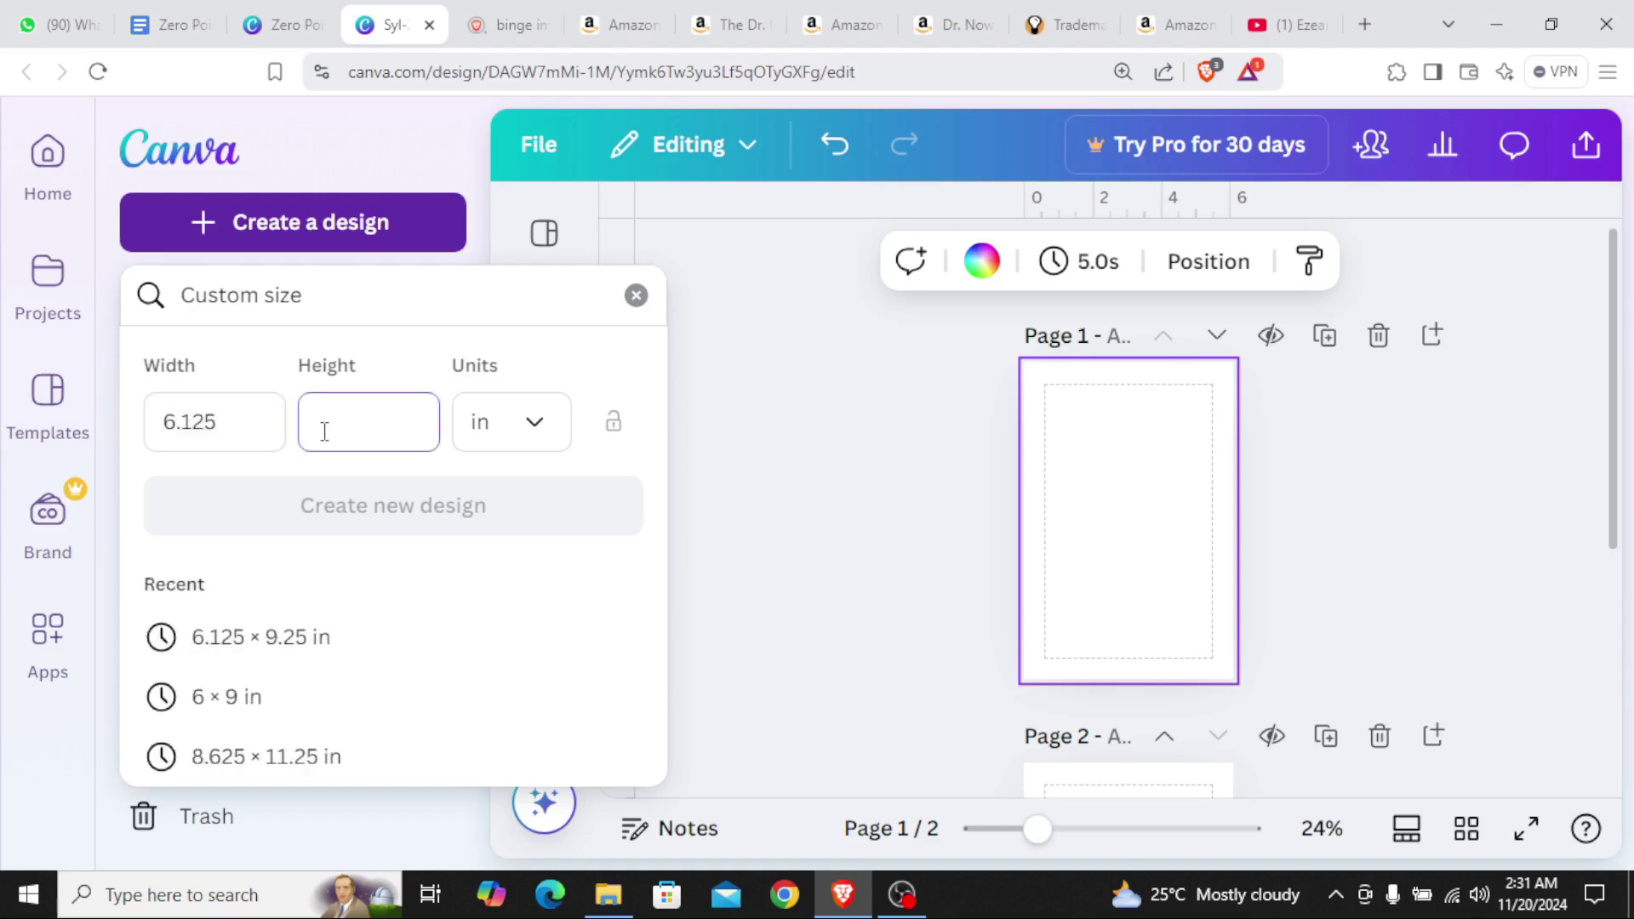
type("9.25")
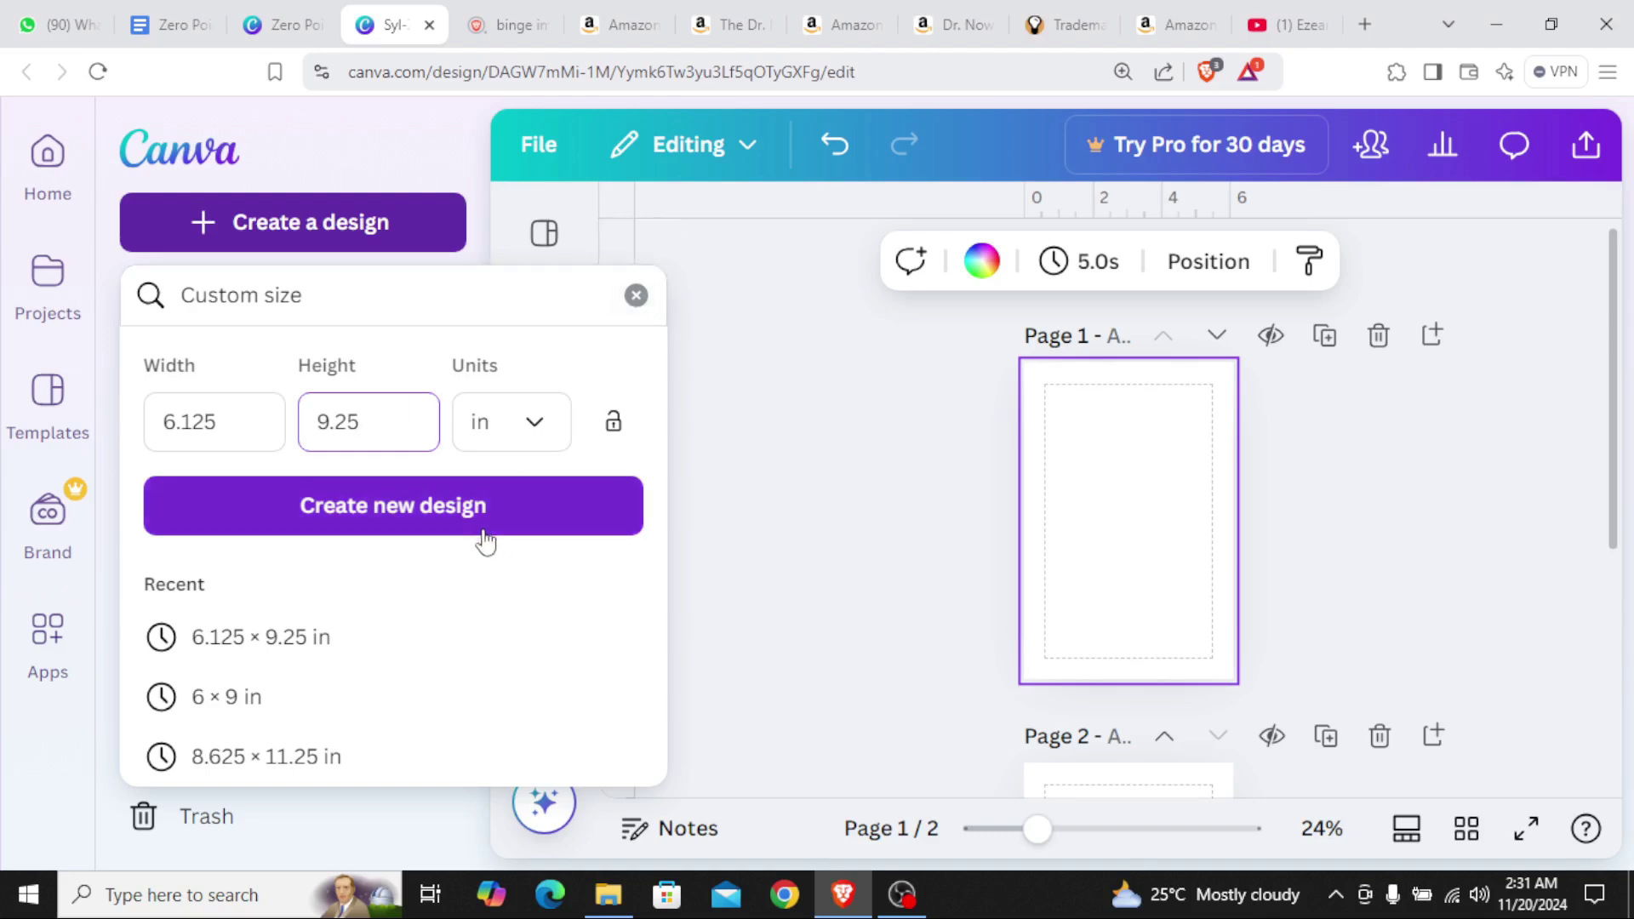
left_click(635, 295)
left_click(782, 372)
left_click(449, 152)
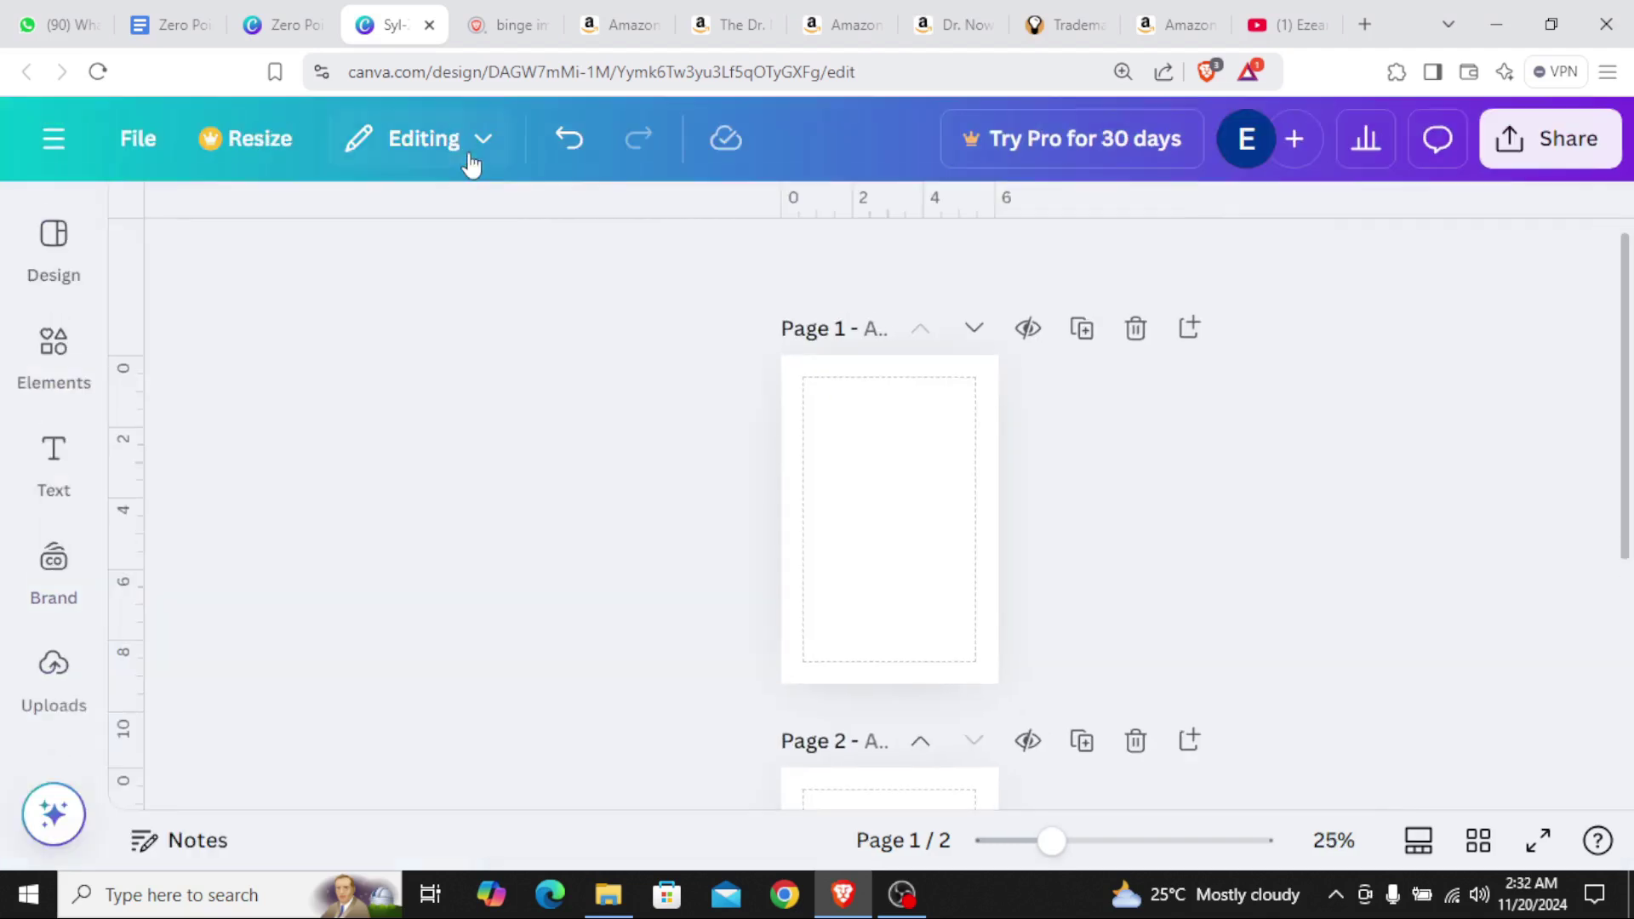
Duplicate the last blank page of the Syl-Zero design twice
scroll(863, 438, "down", 5)
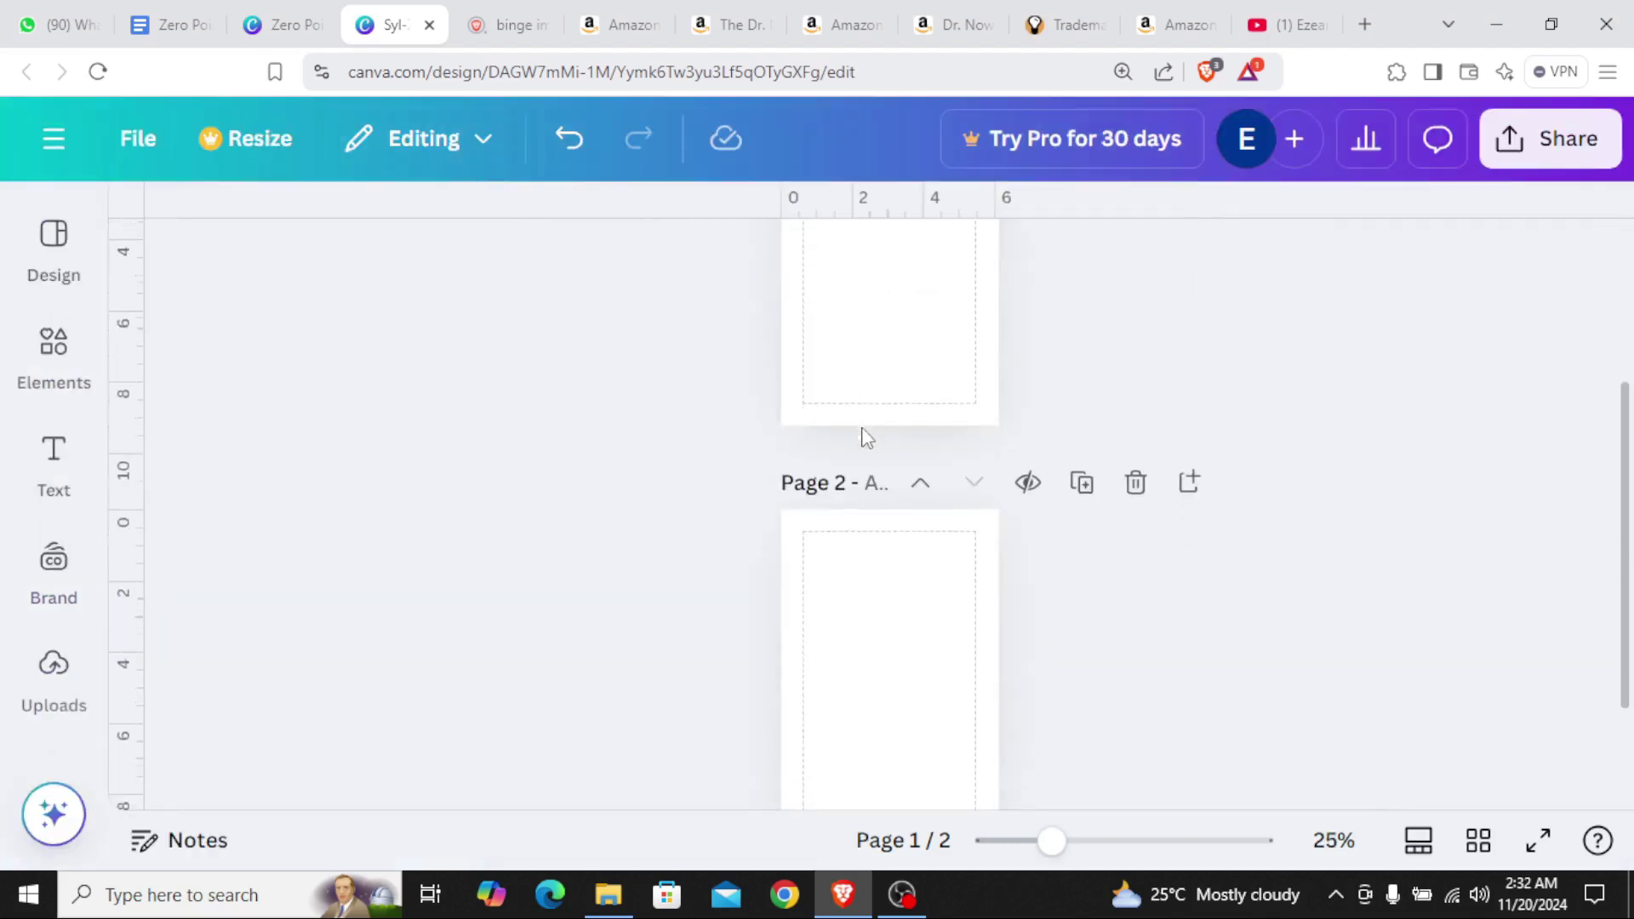
scroll(865, 438, "up", 5)
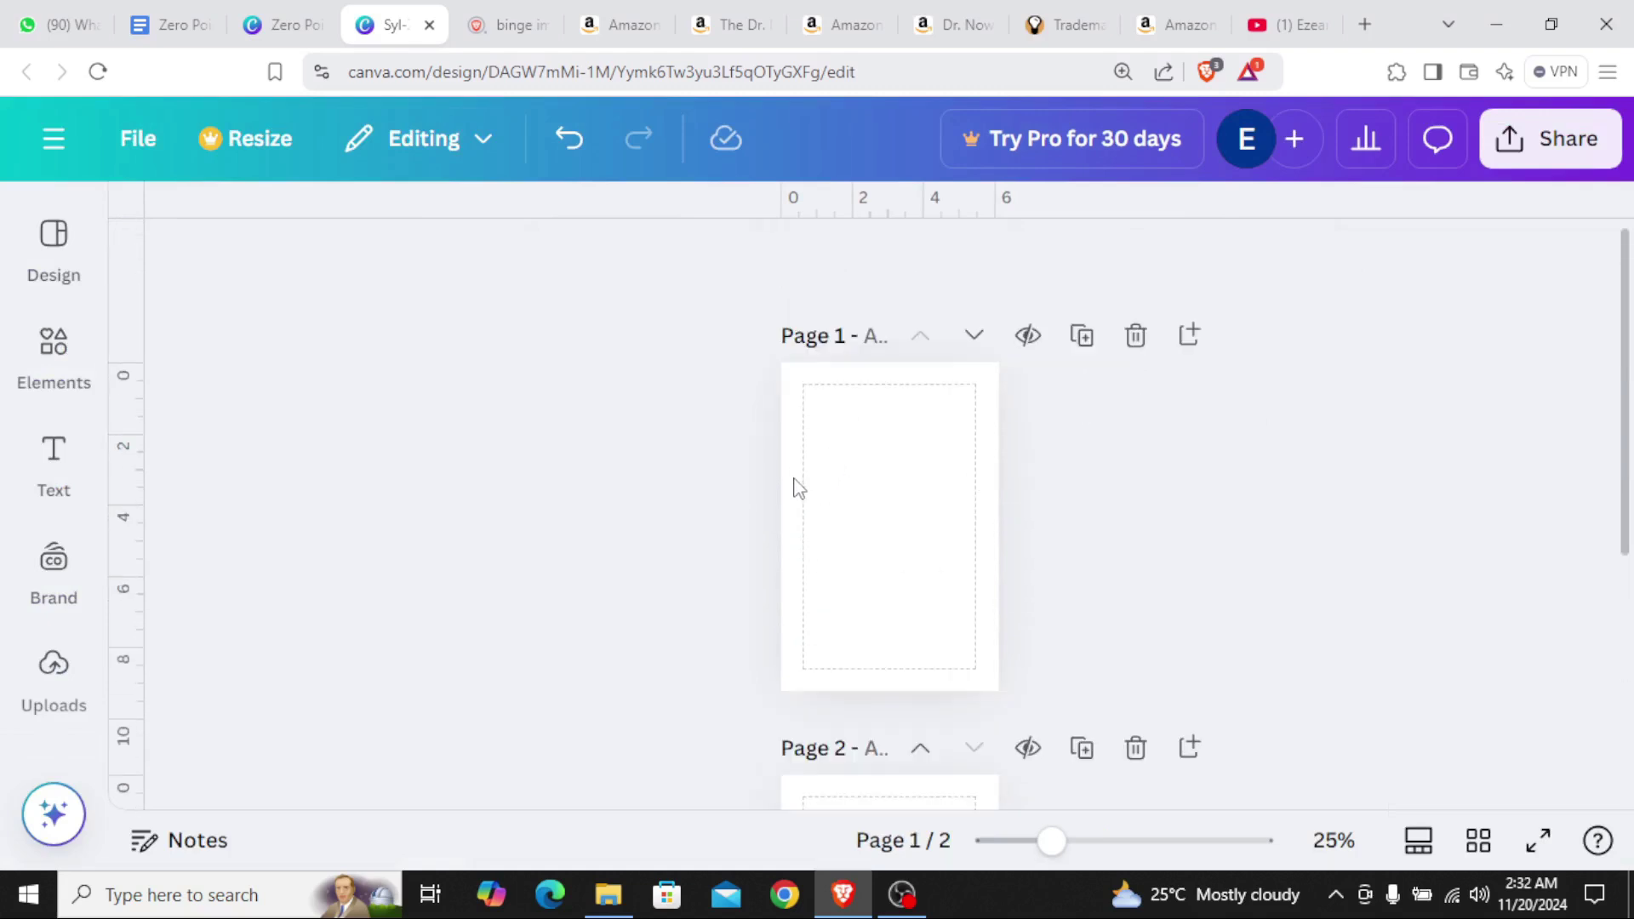
scroll(779, 490, "down", 5)
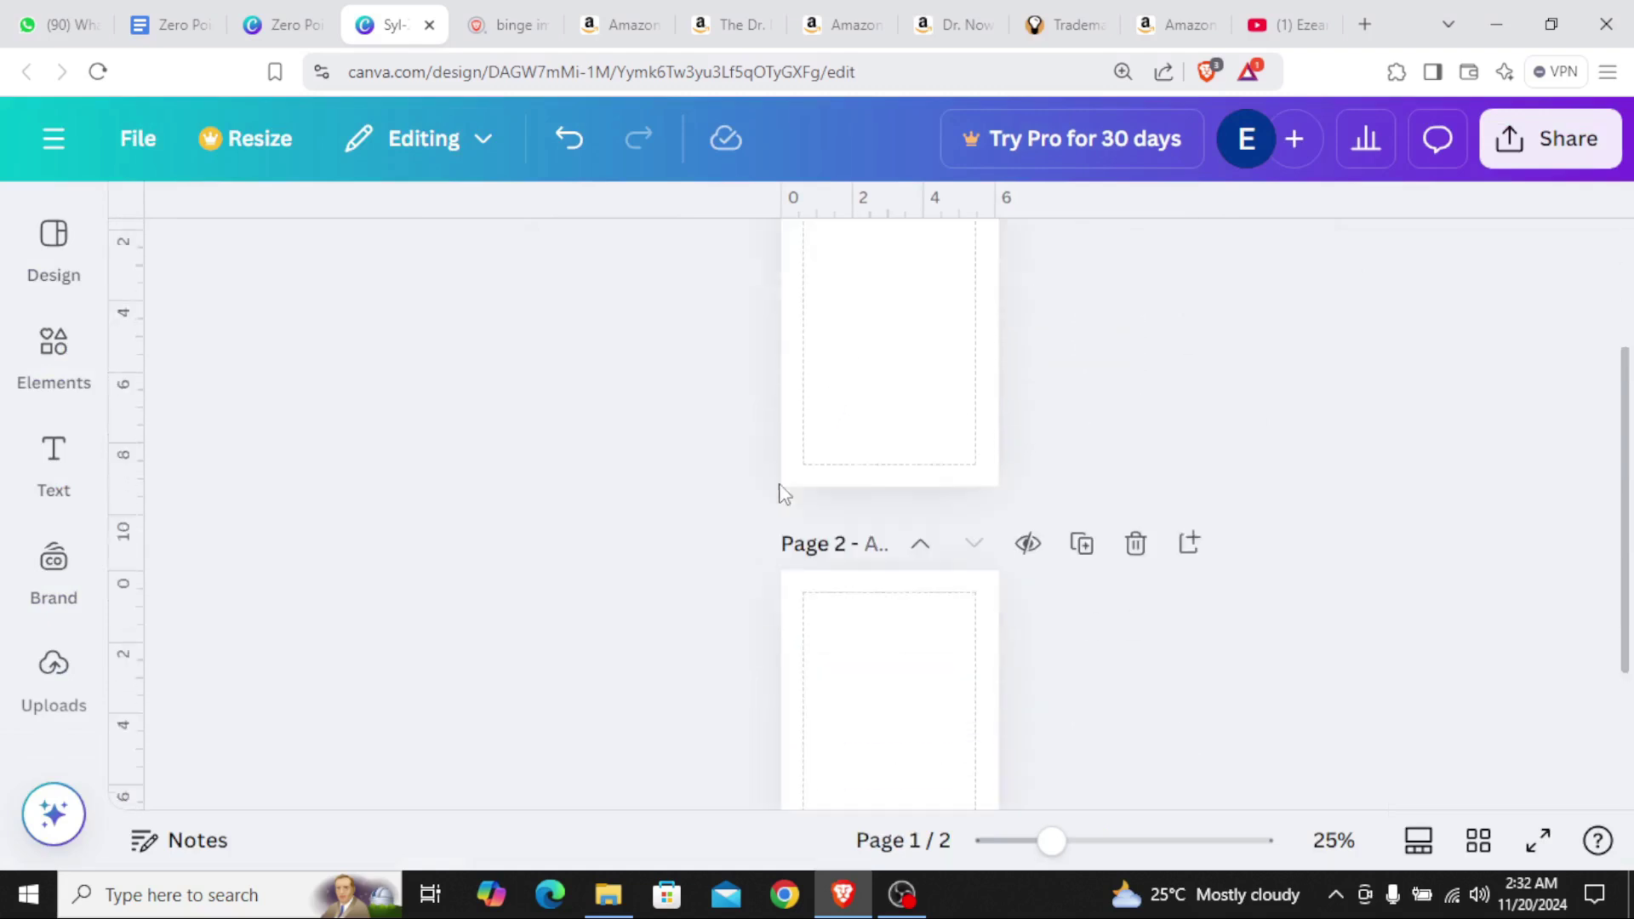
left_click(1083, 337)
left_click(1086, 337)
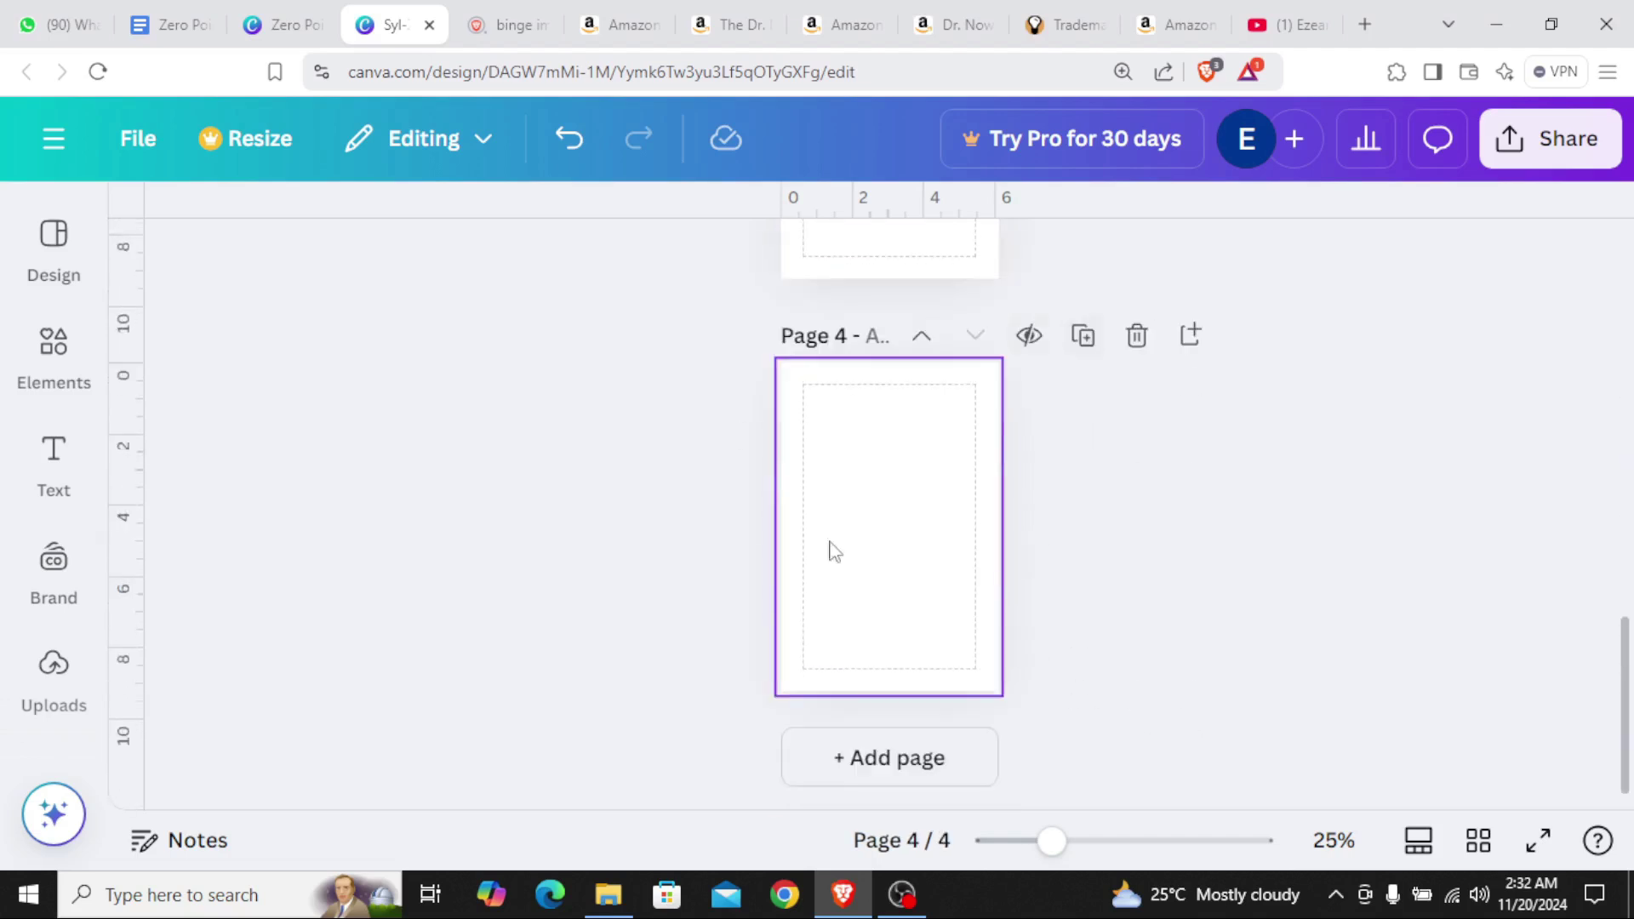
Examine the title page and copyright page of the finished cookbook design, checking them against the Syl-Zero design
left_click(280, 24)
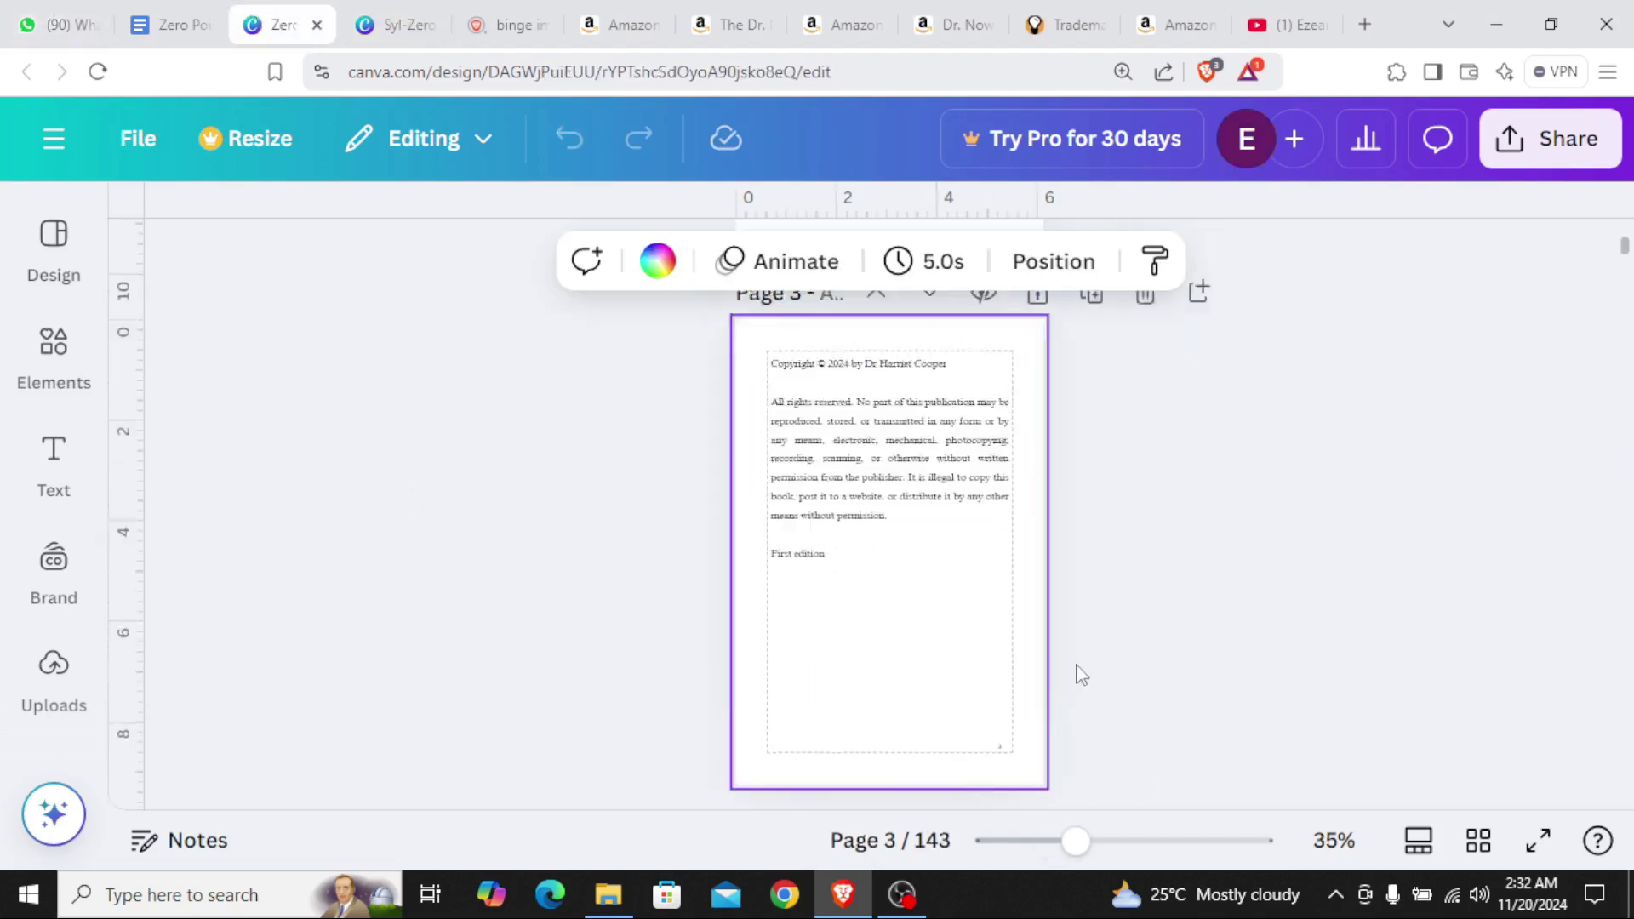
scroll(1077, 675, "up", 10)
scroll(1081, 675, "down", 5)
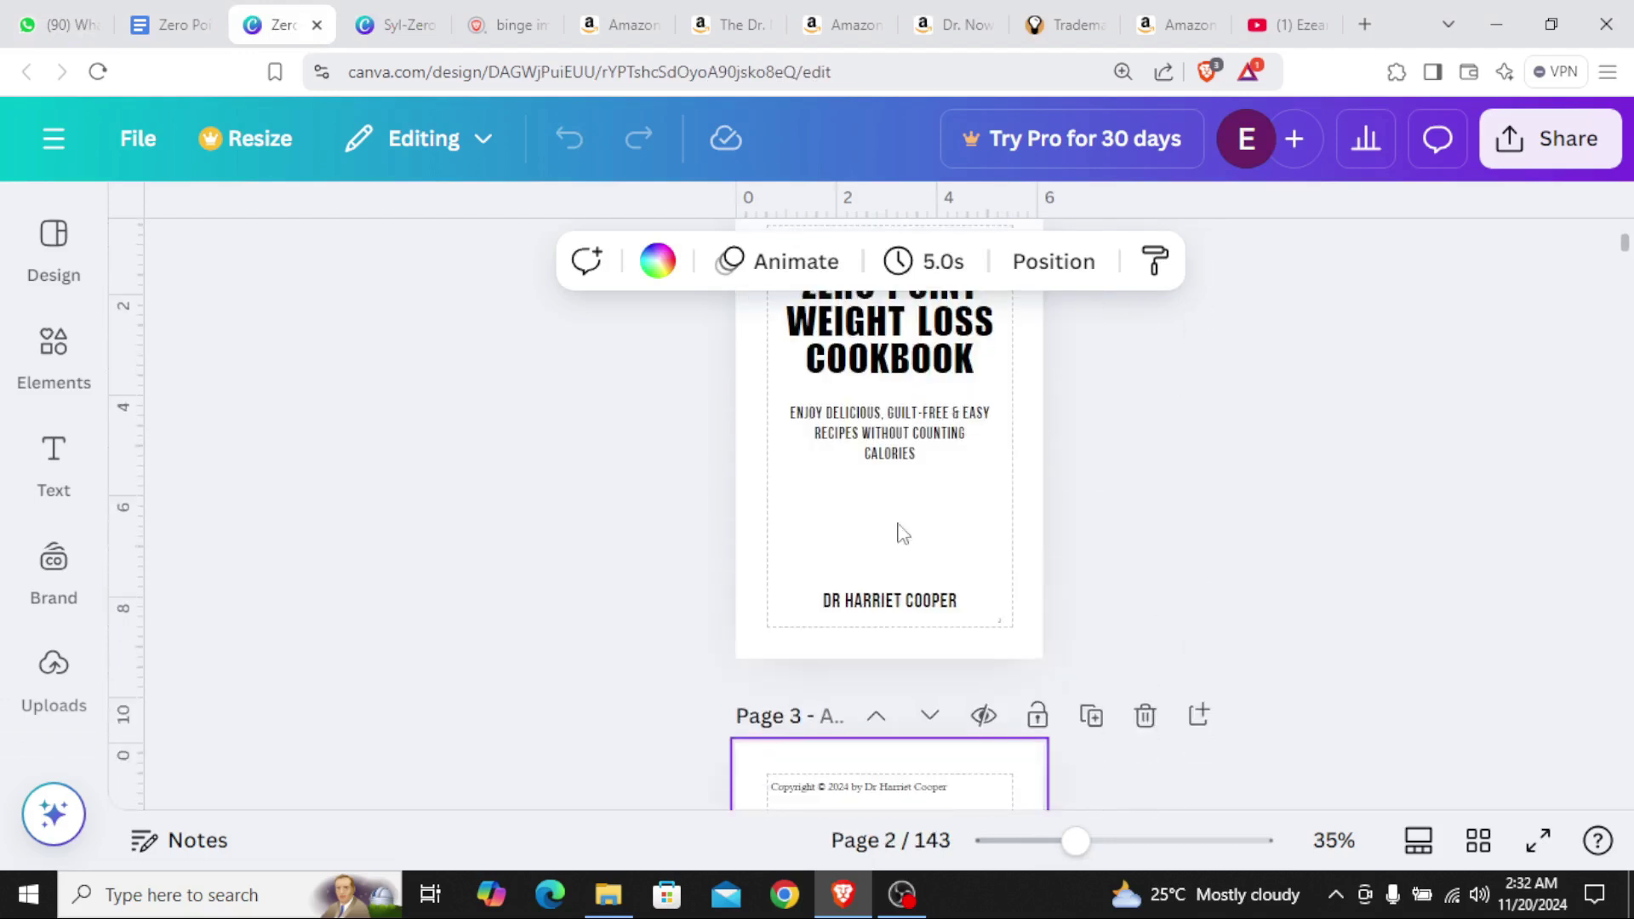
left_click(398, 26)
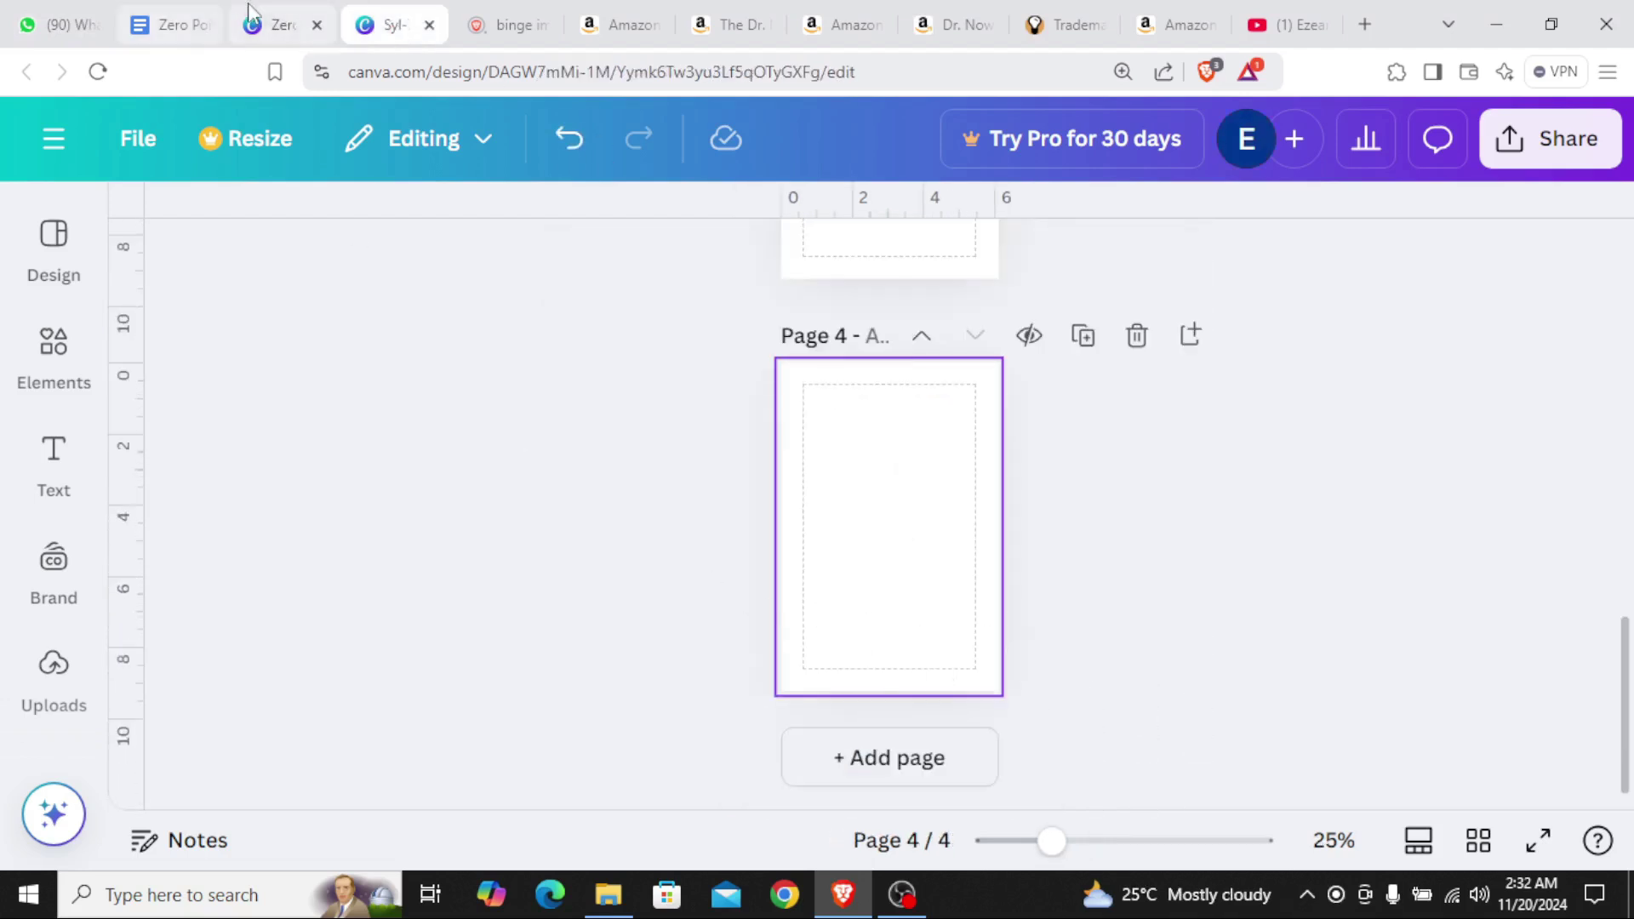
left_click(281, 24)
scroll(1103, 544, "down", 5)
scroll(1102, 557, "up", 5)
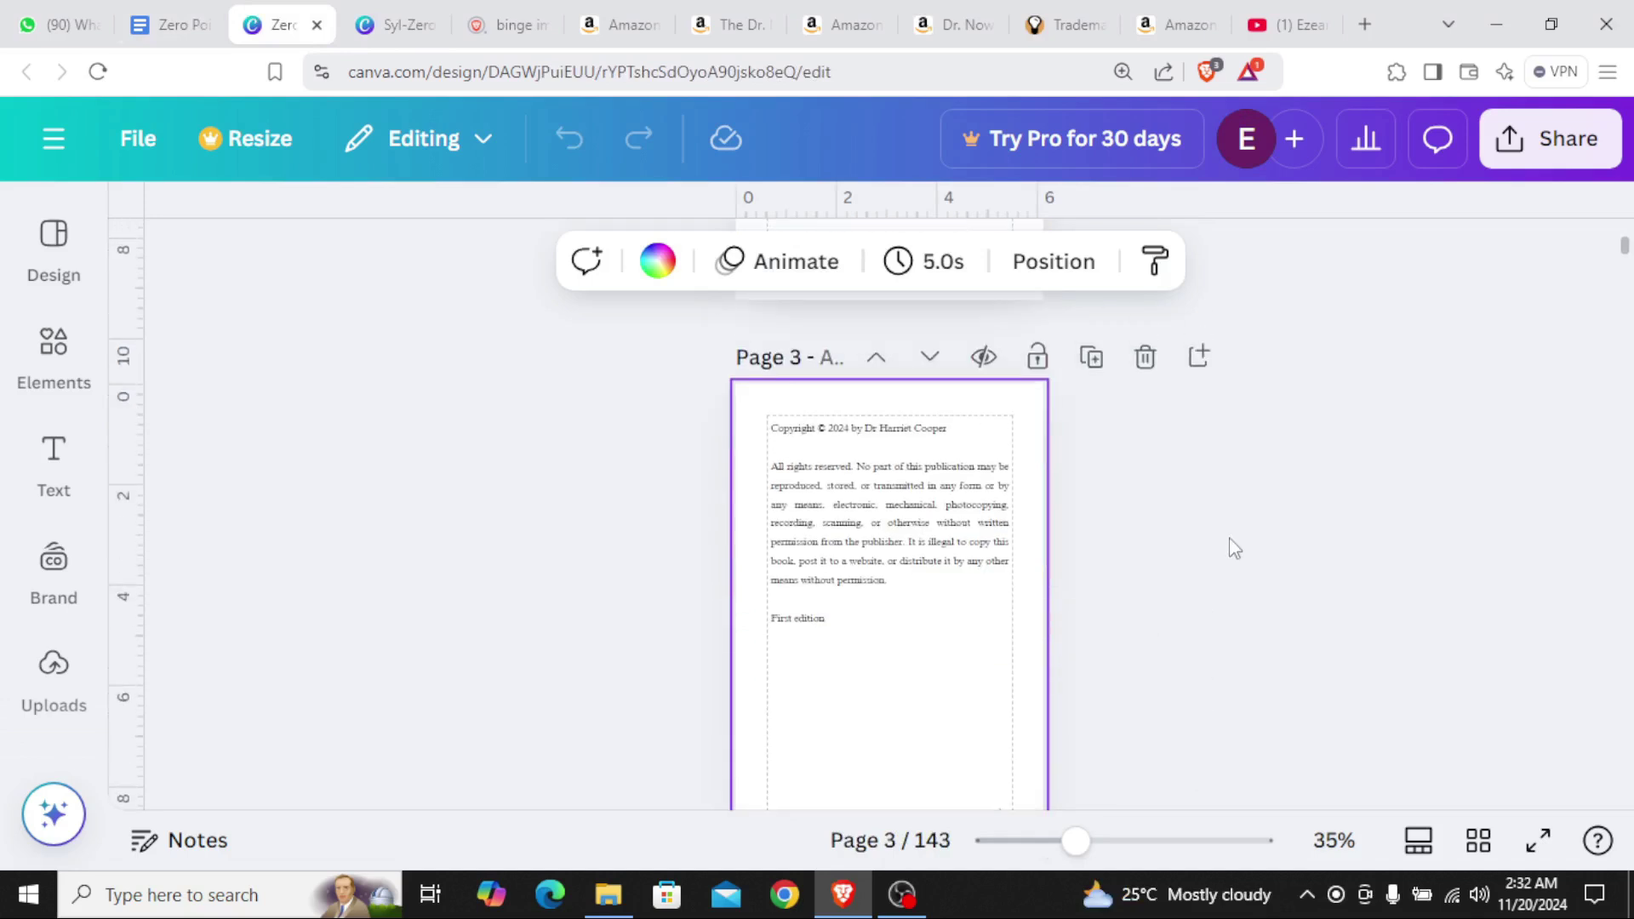
scroll(1030, 557, "up", 2)
scroll(1022, 555, "down", 3)
scroll(819, 535, "down", 3)
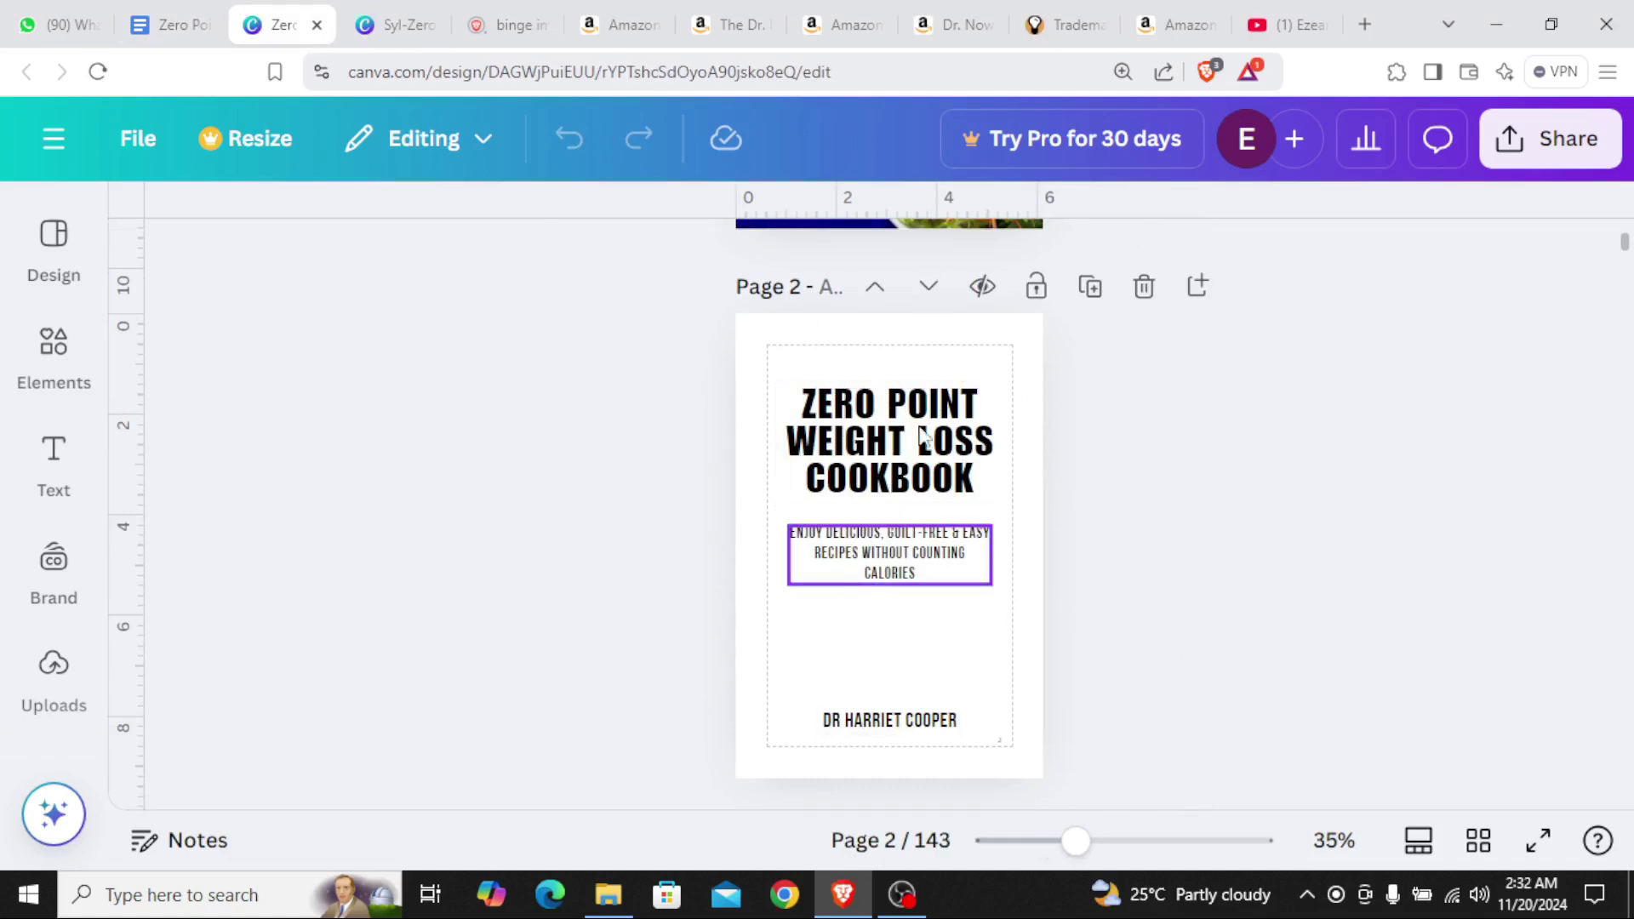
Copy the title, subtitle and author name from the finished cookbook's title page onto blank page 4 of the Syl-Zero design
left_click_drag(930, 451, 864, 736)
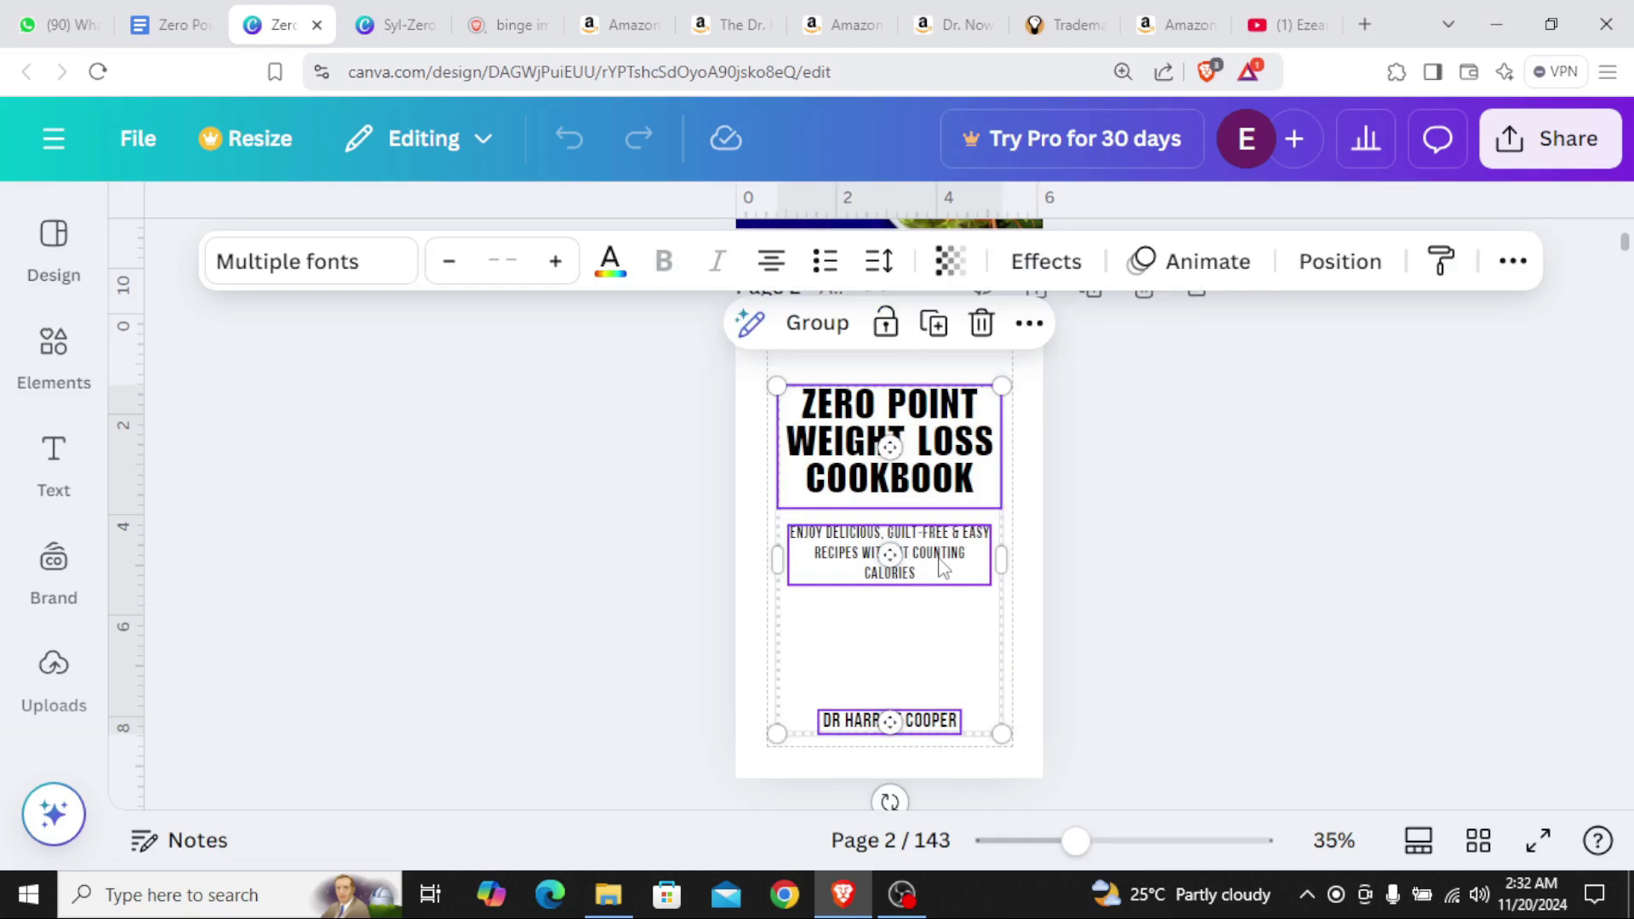
left_click(392, 8)
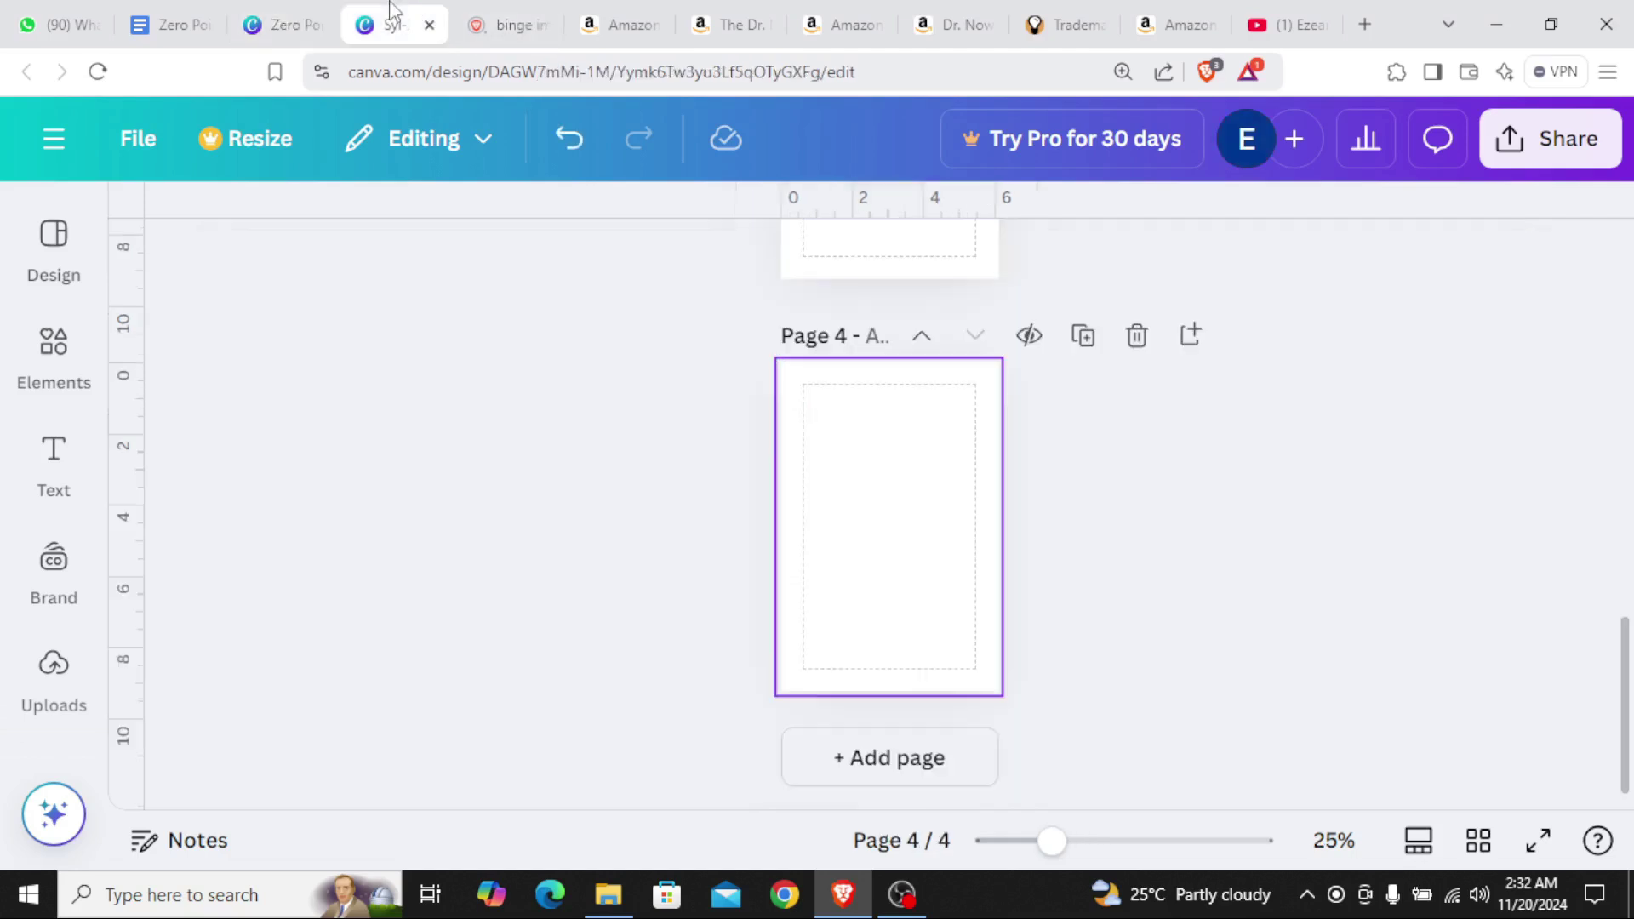
scroll(898, 595, "up", 3)
scroll(948, 577, "down", 3)
key("ctrl+v")
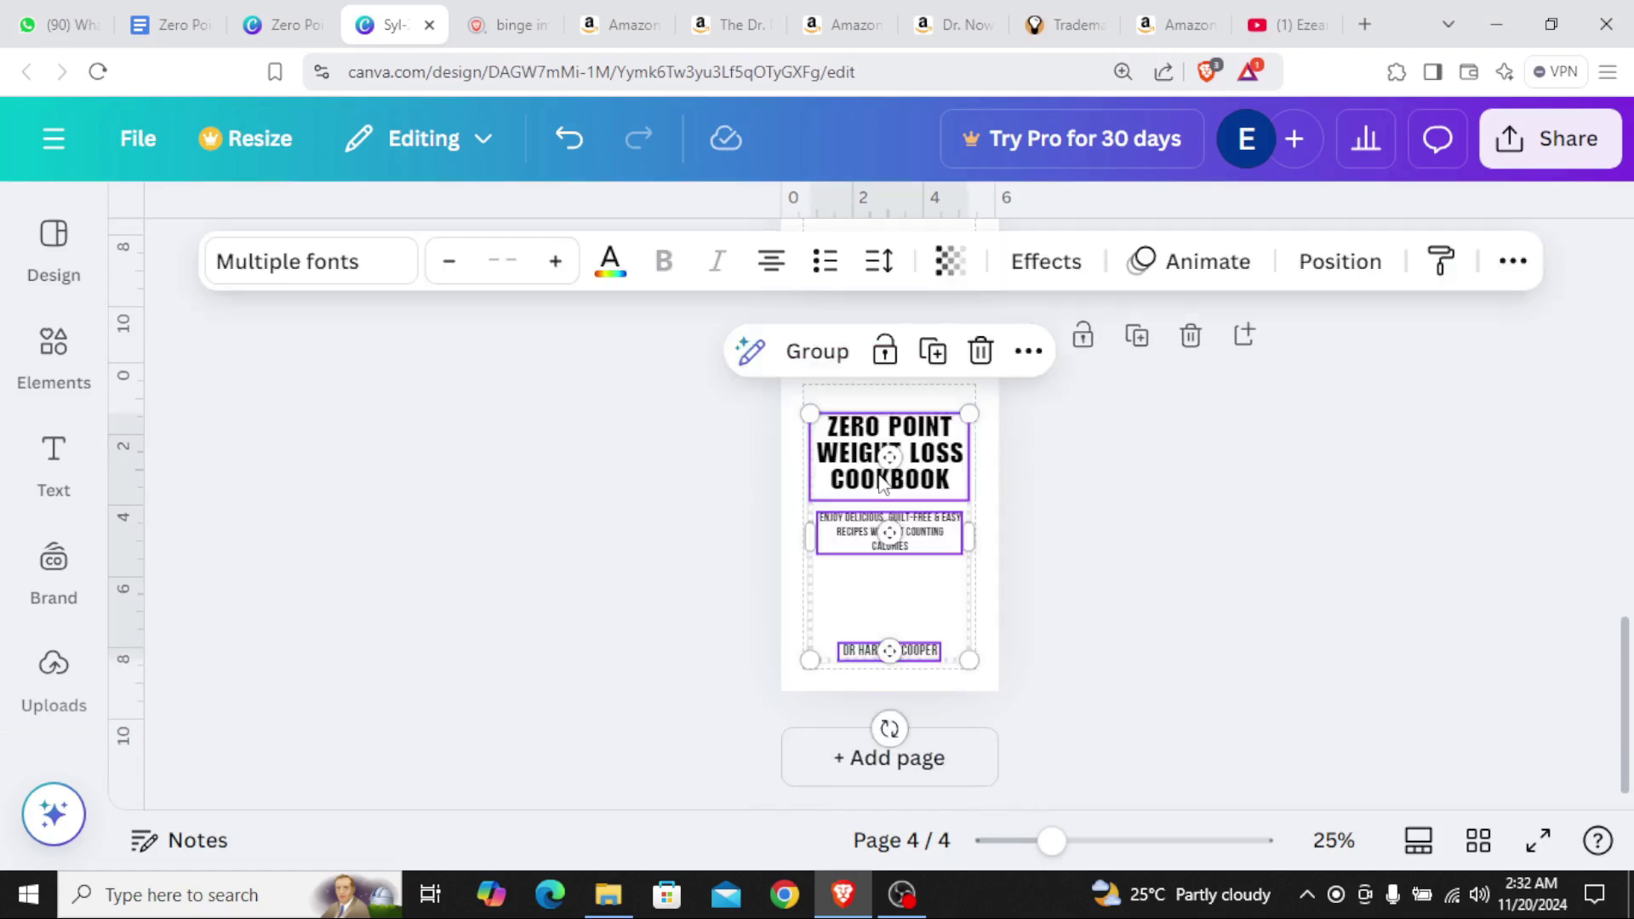
left_click(1171, 524)
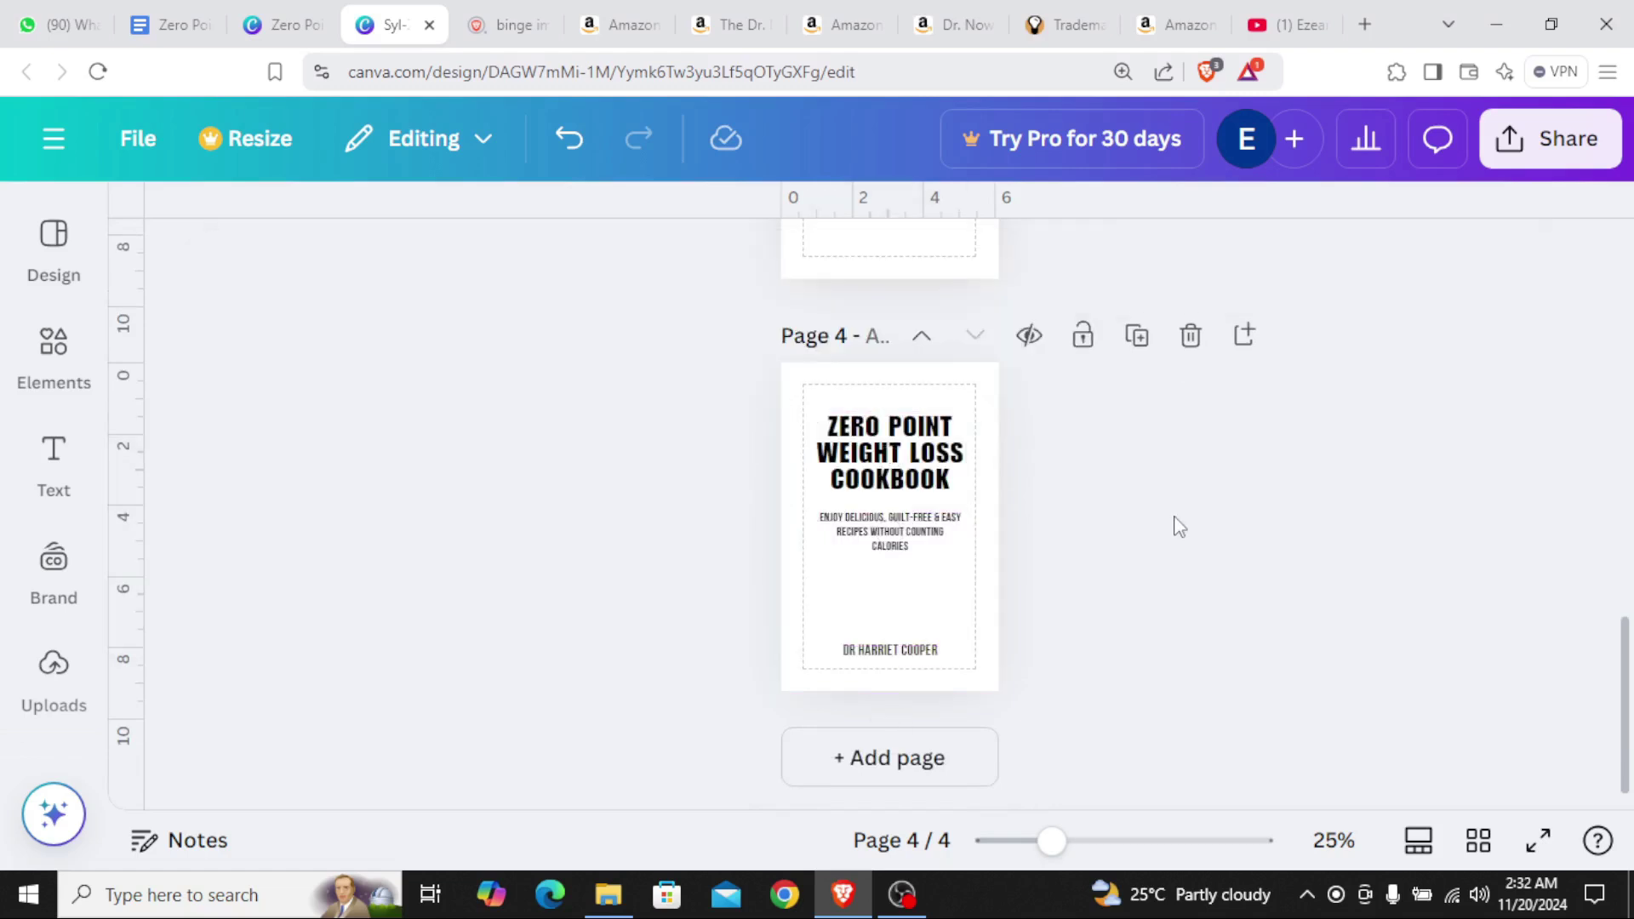
Add a page 5 to the Syl-Zero design and copy the finished cookbook's copyright text onto it
left_click(932, 757)
left_click(281, 24)
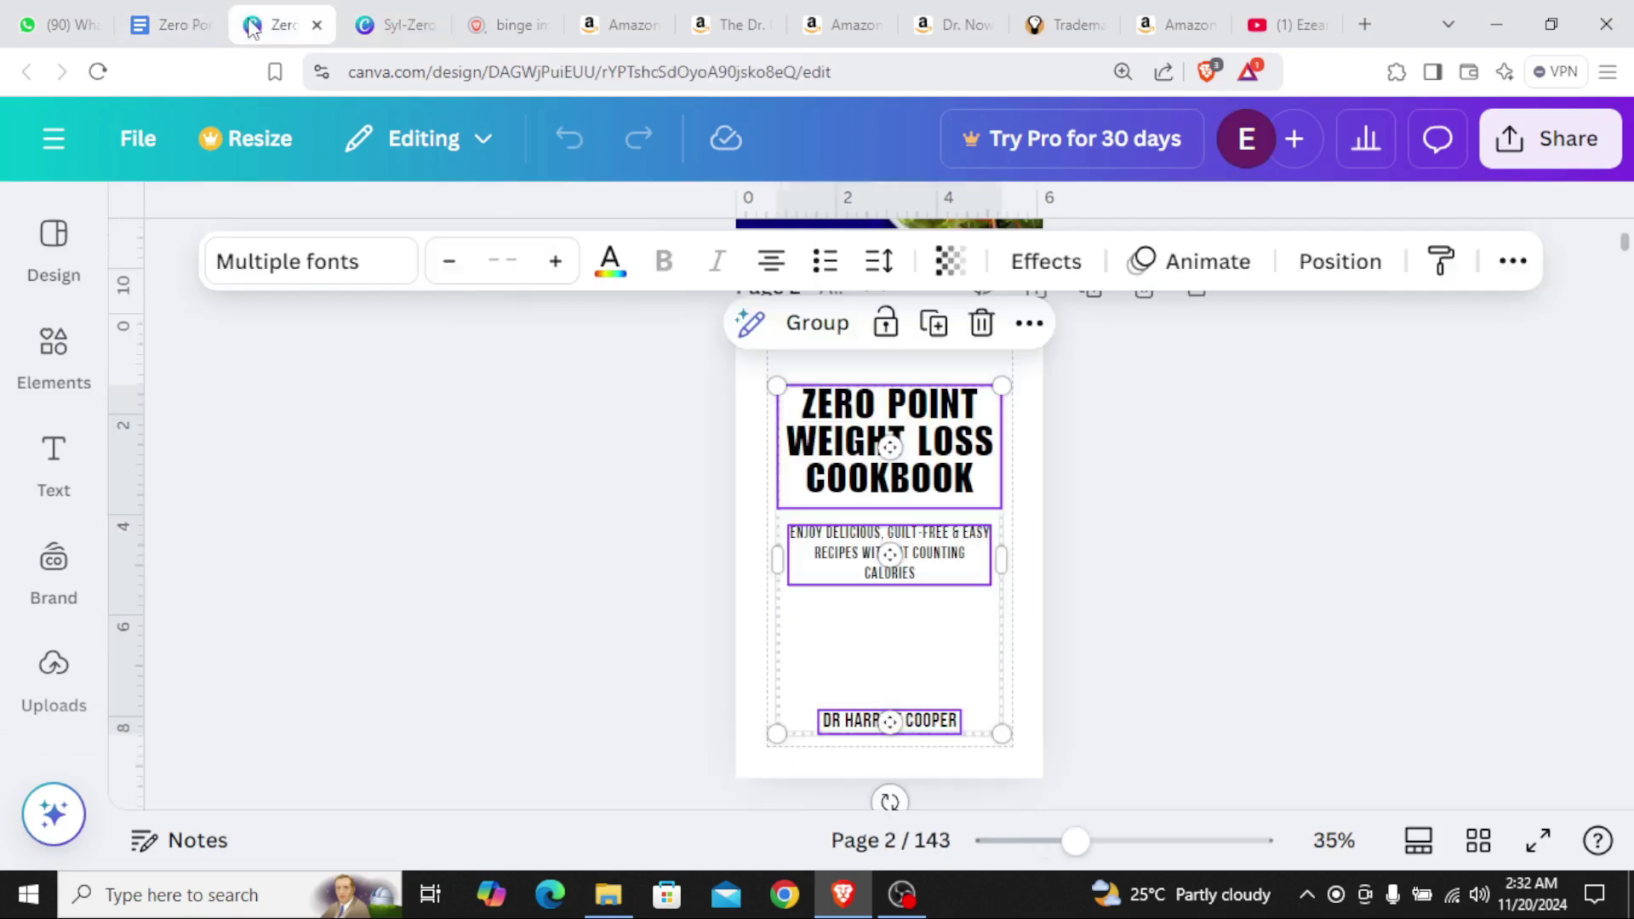
scroll(1047, 647, "down", 10)
left_click(909, 427)
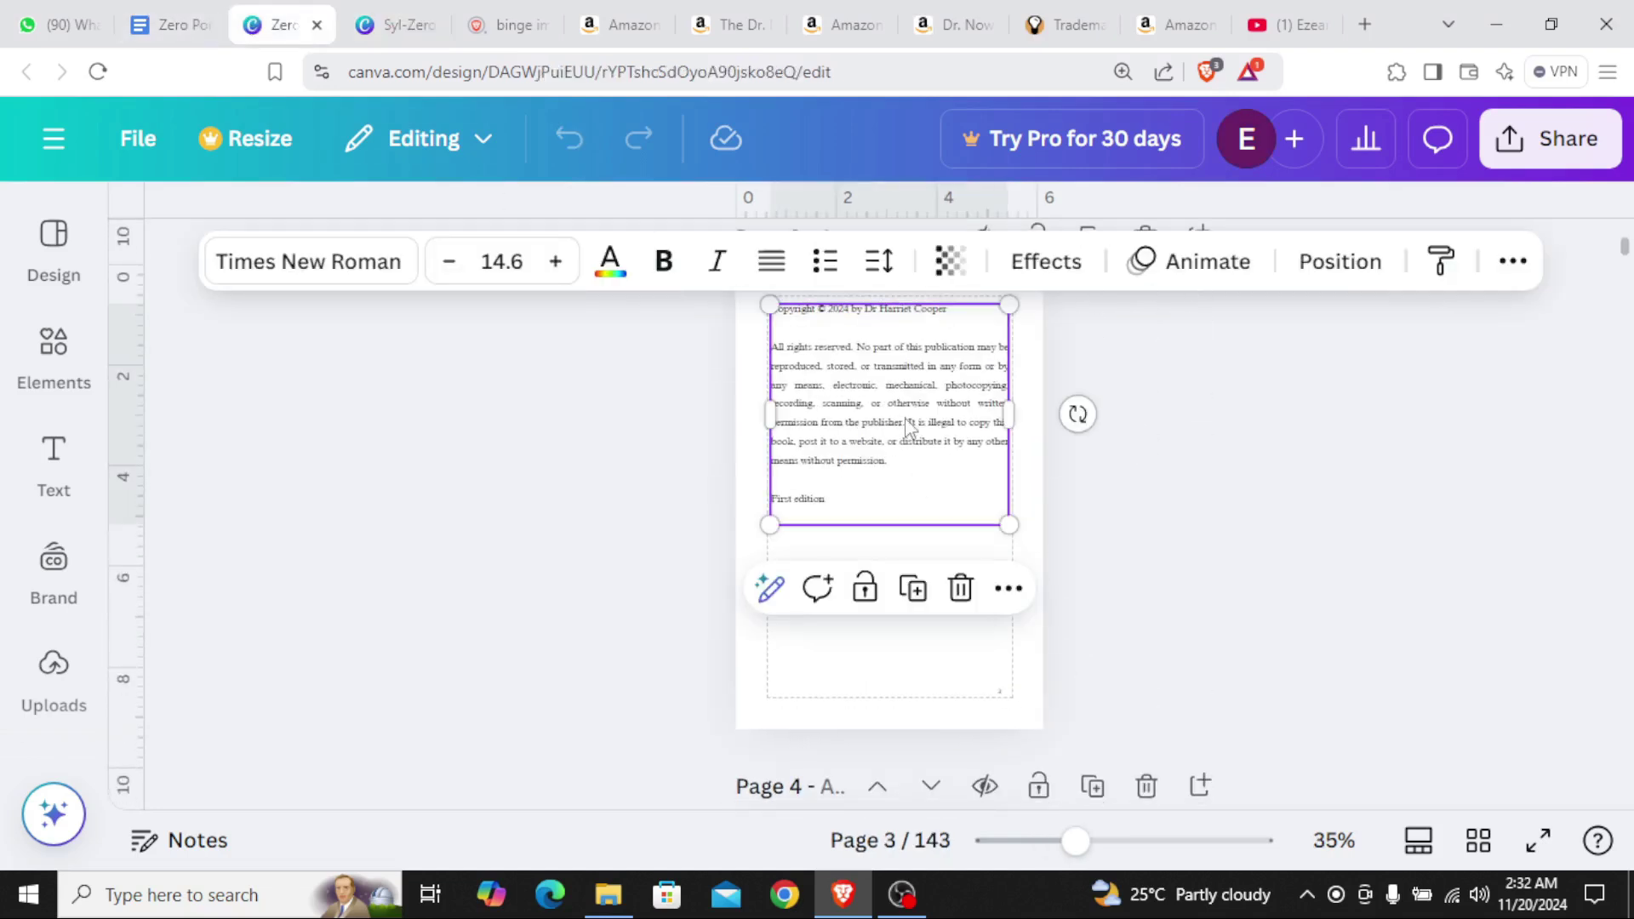
key("ctrl+Tab")
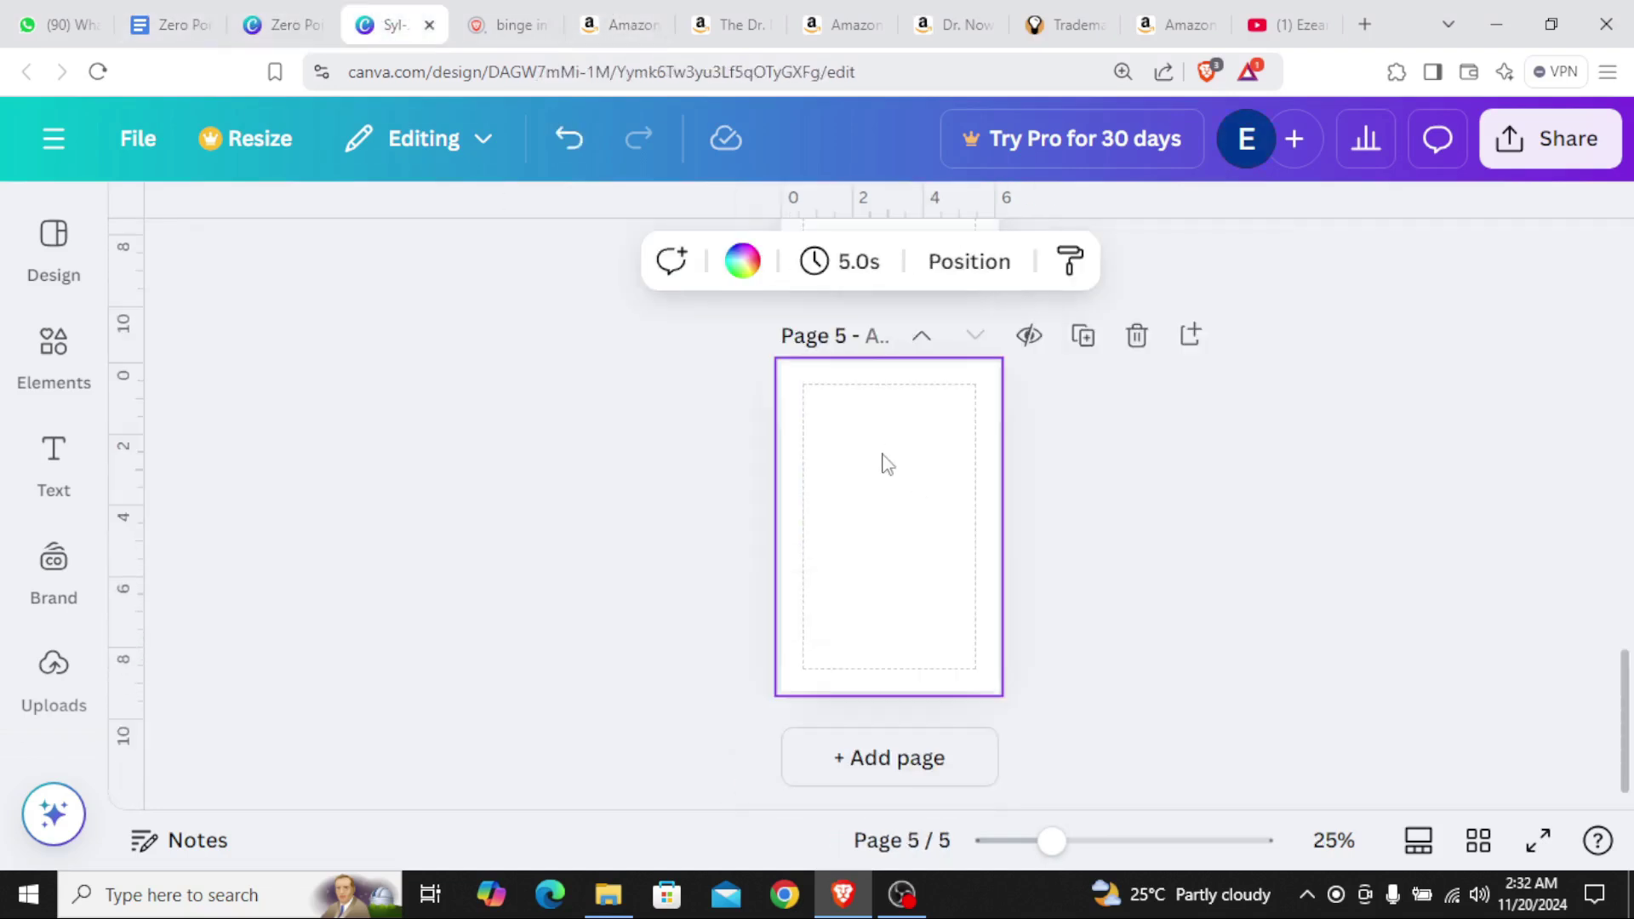
key("ctrl+v")
left_click(1145, 528)
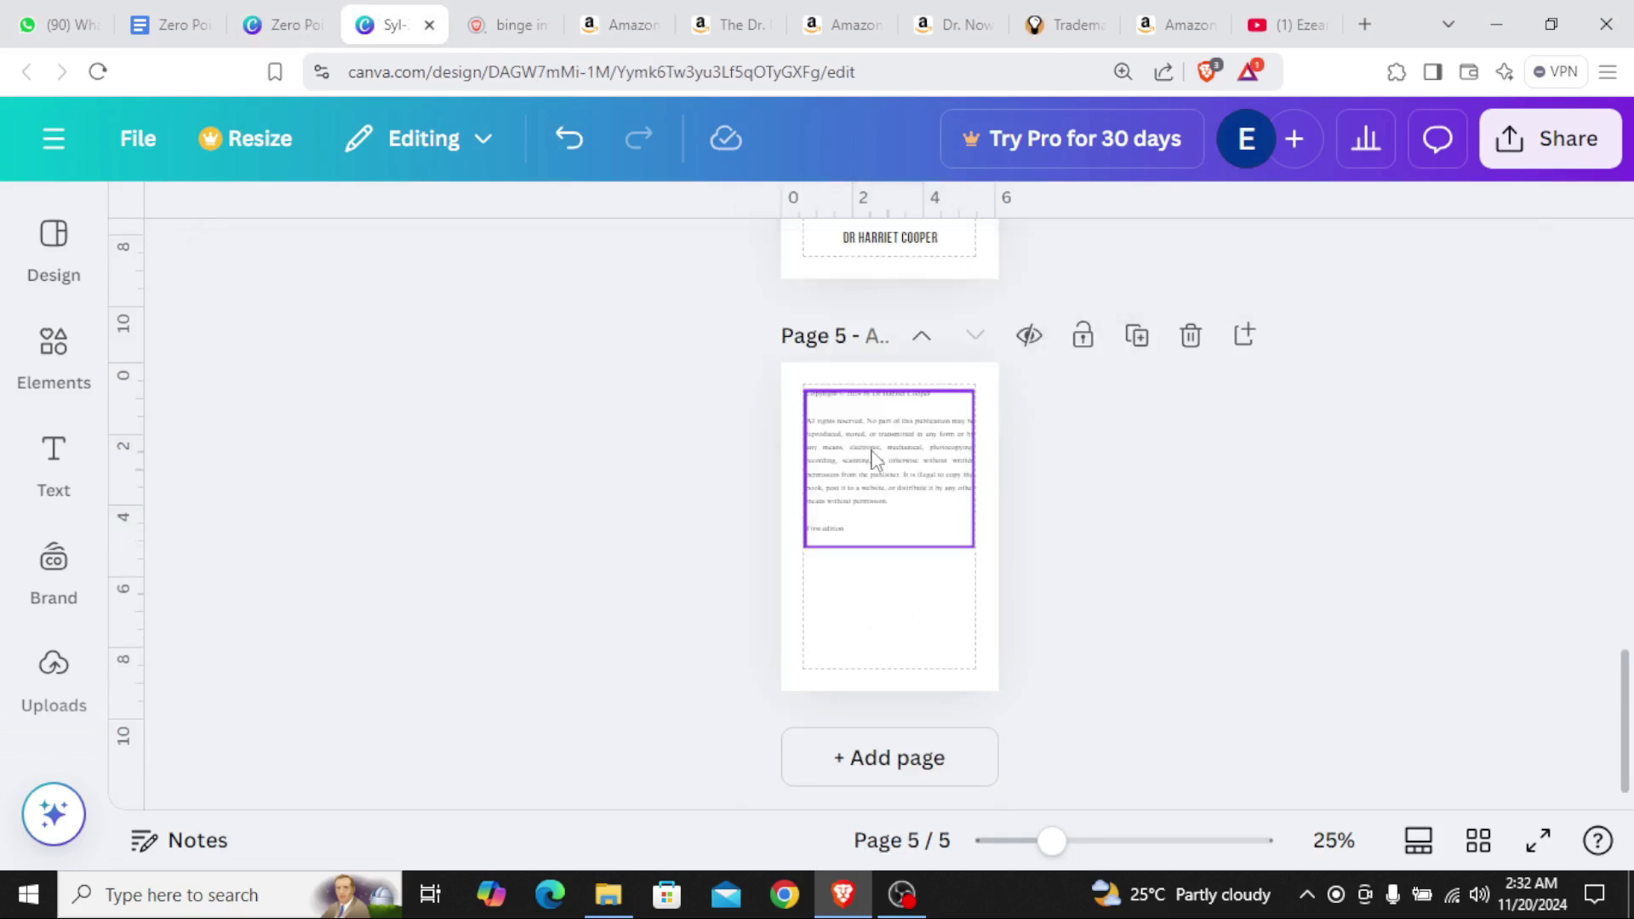
Add a page 6, copy the five-photo food collage from the finished cookbook's page 4 onto it, and add a blank page 7
left_click(989, 769)
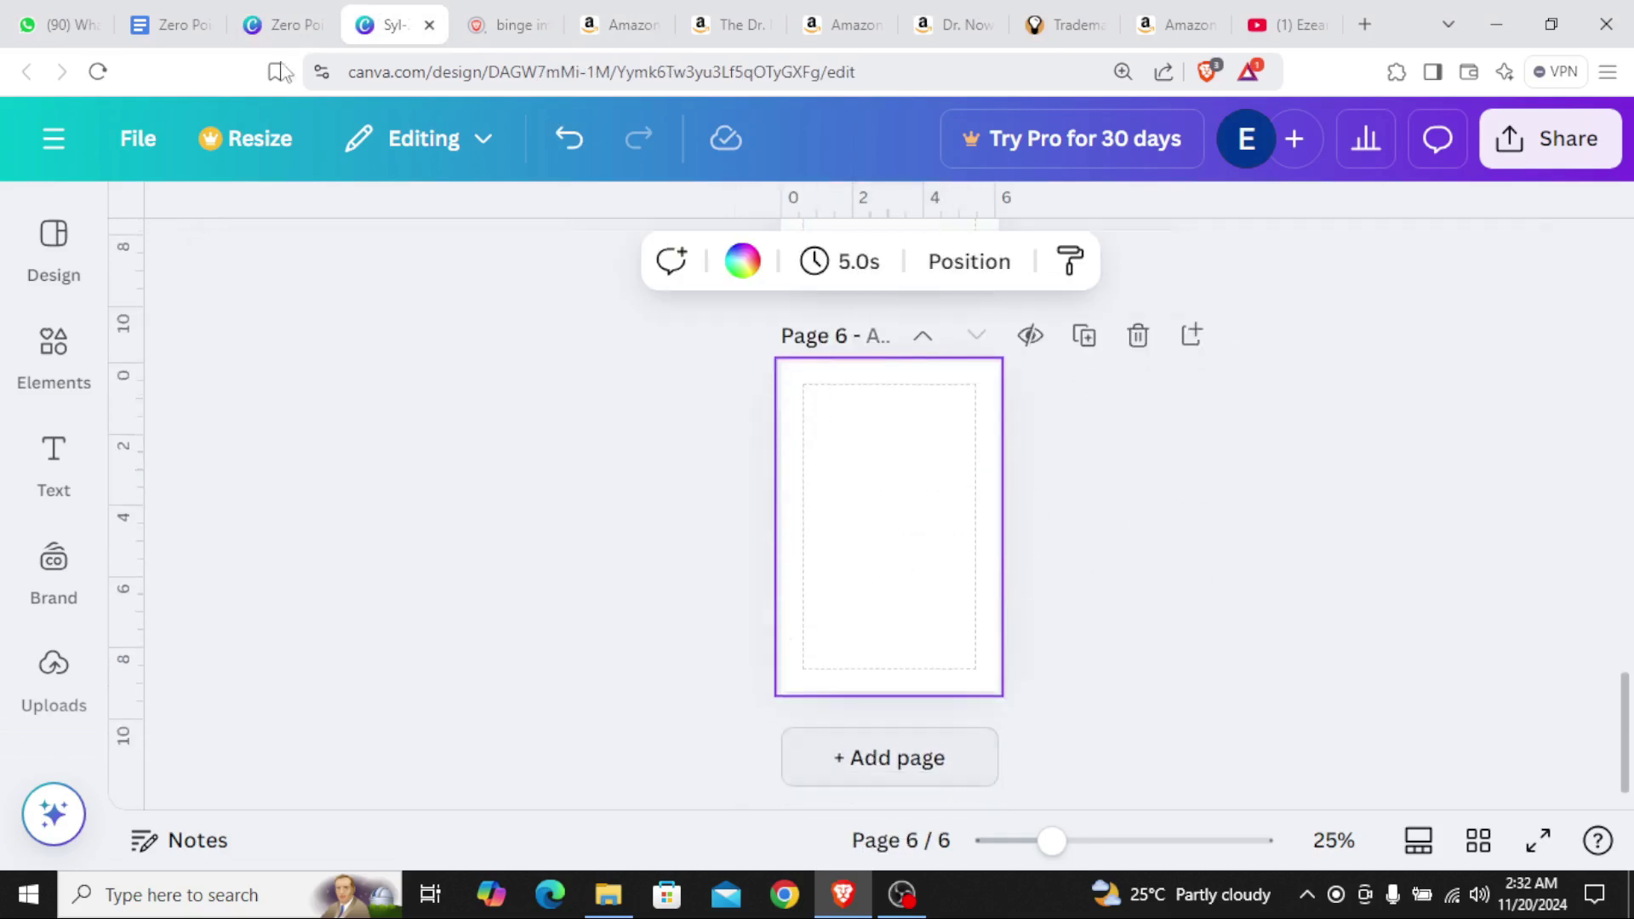
left_click(272, 10)
scroll(912, 627, "down", 5)
left_click_drag(1173, 413, 758, 696)
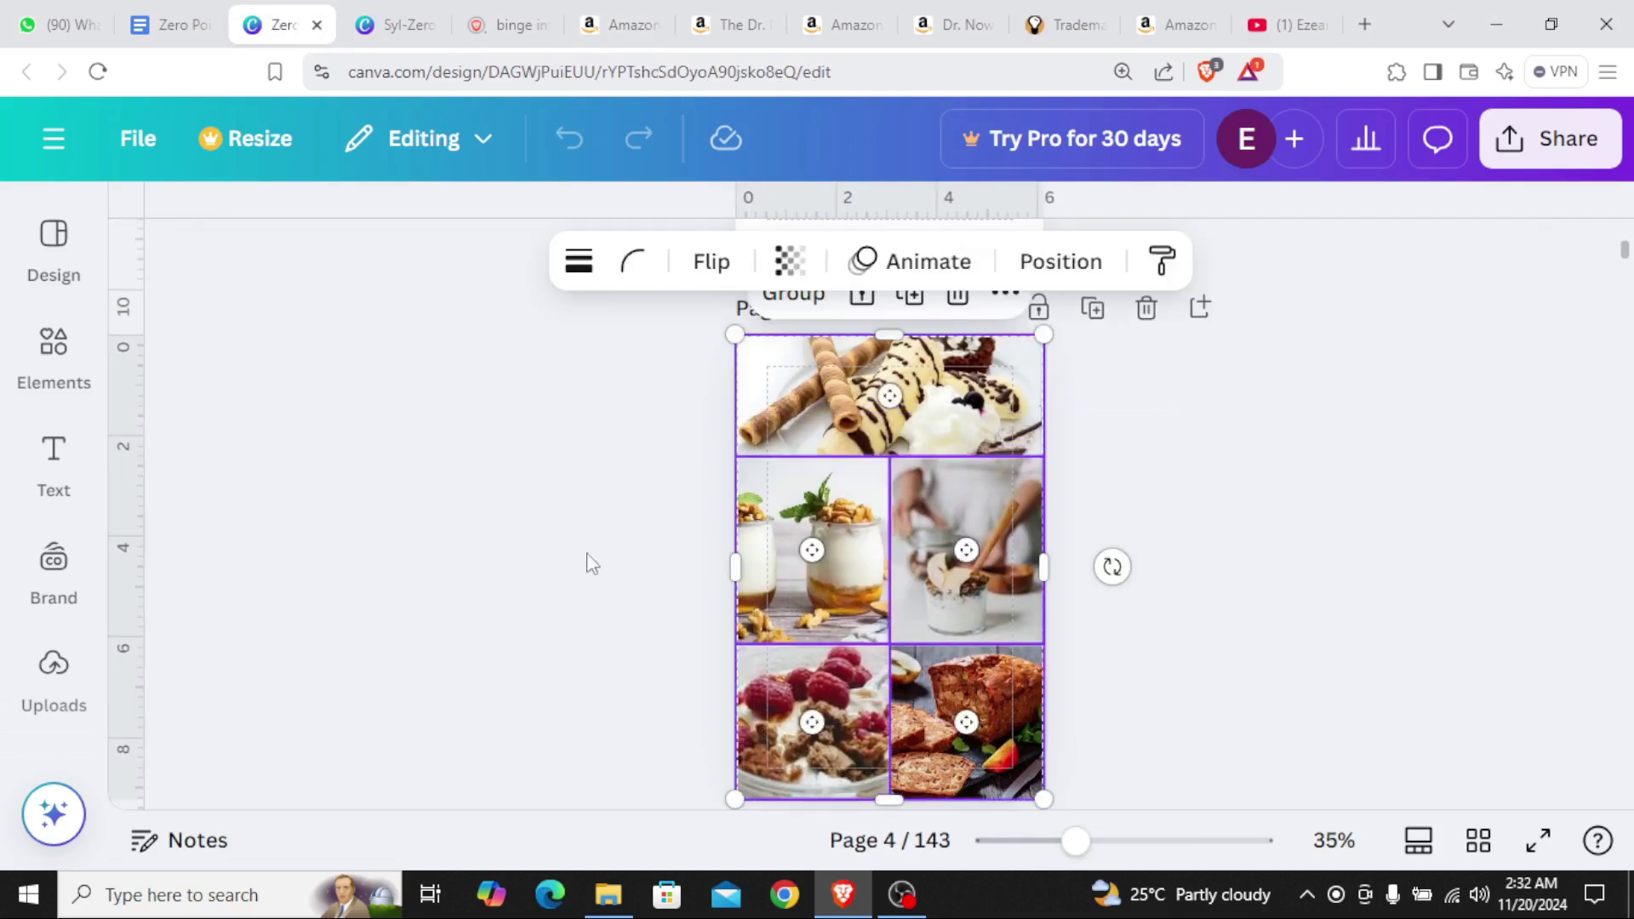
left_click(372, 32)
key("ctrl+v")
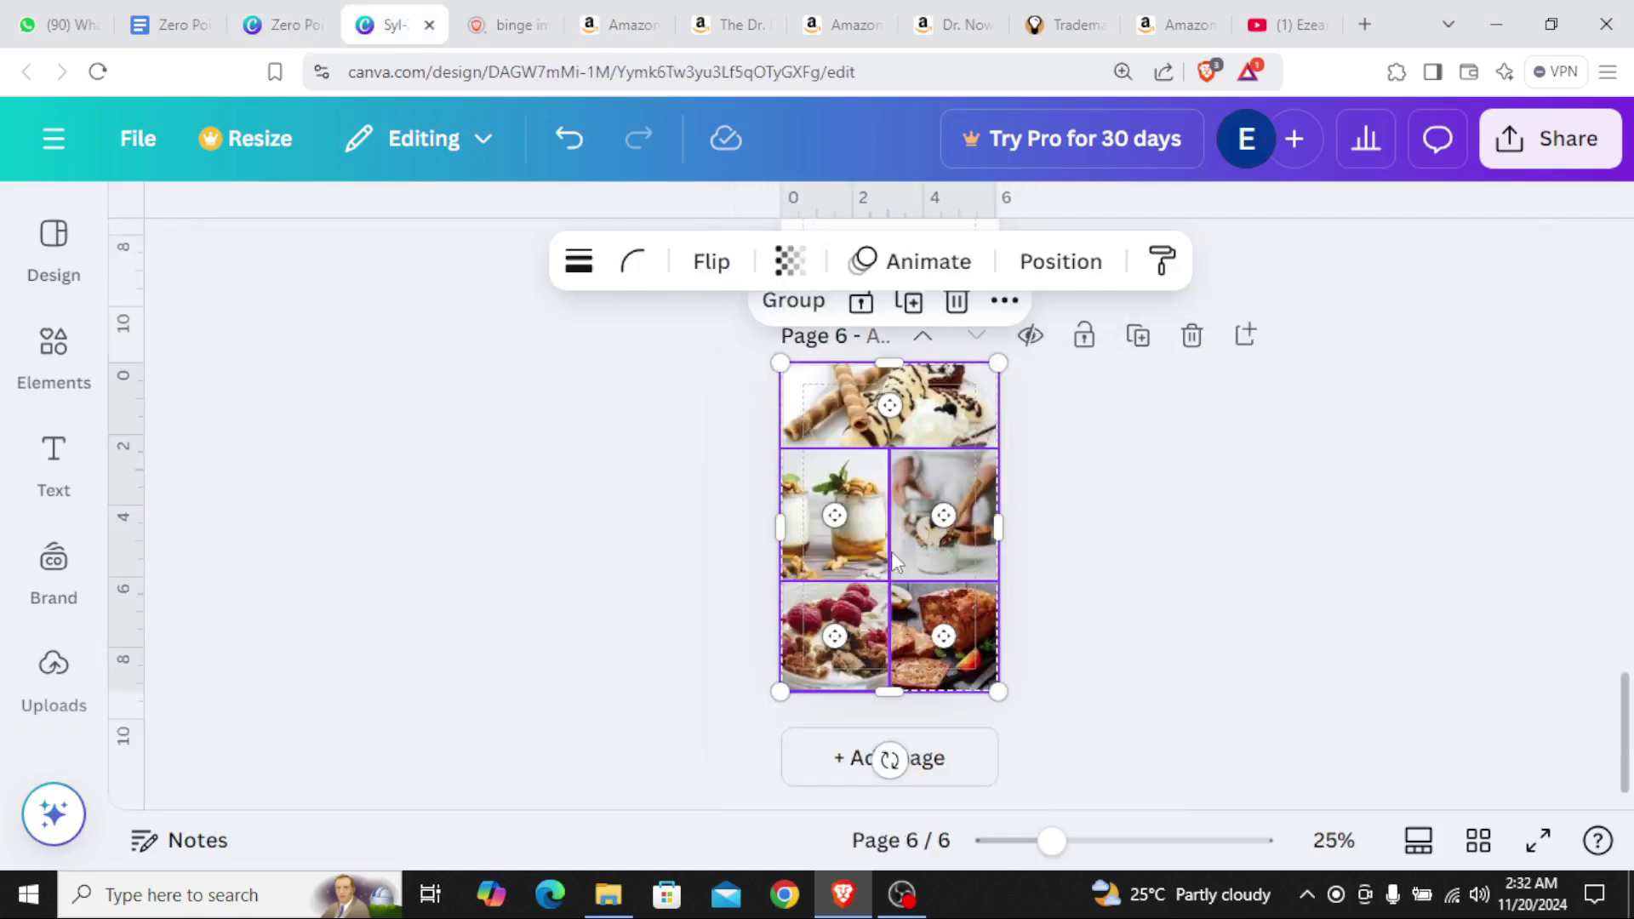
left_click(1238, 617)
left_click(942, 778)
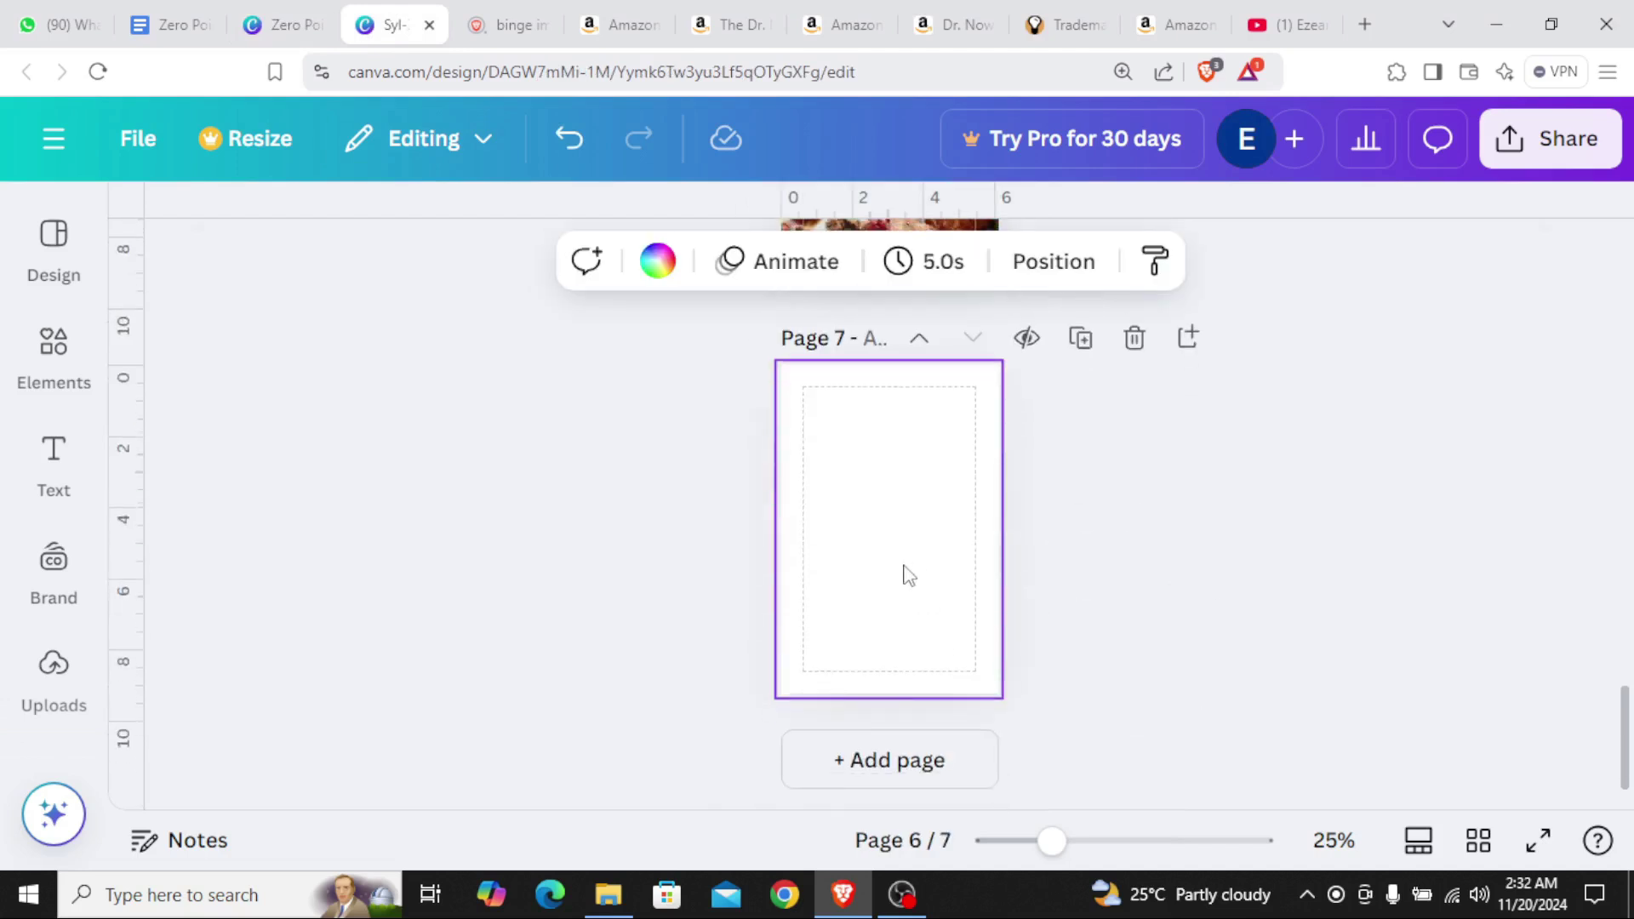
Review the finished cookbook's title, copyright and photo collage pages against the pages copied into the Syl-Zero design
left_click(281, 25)
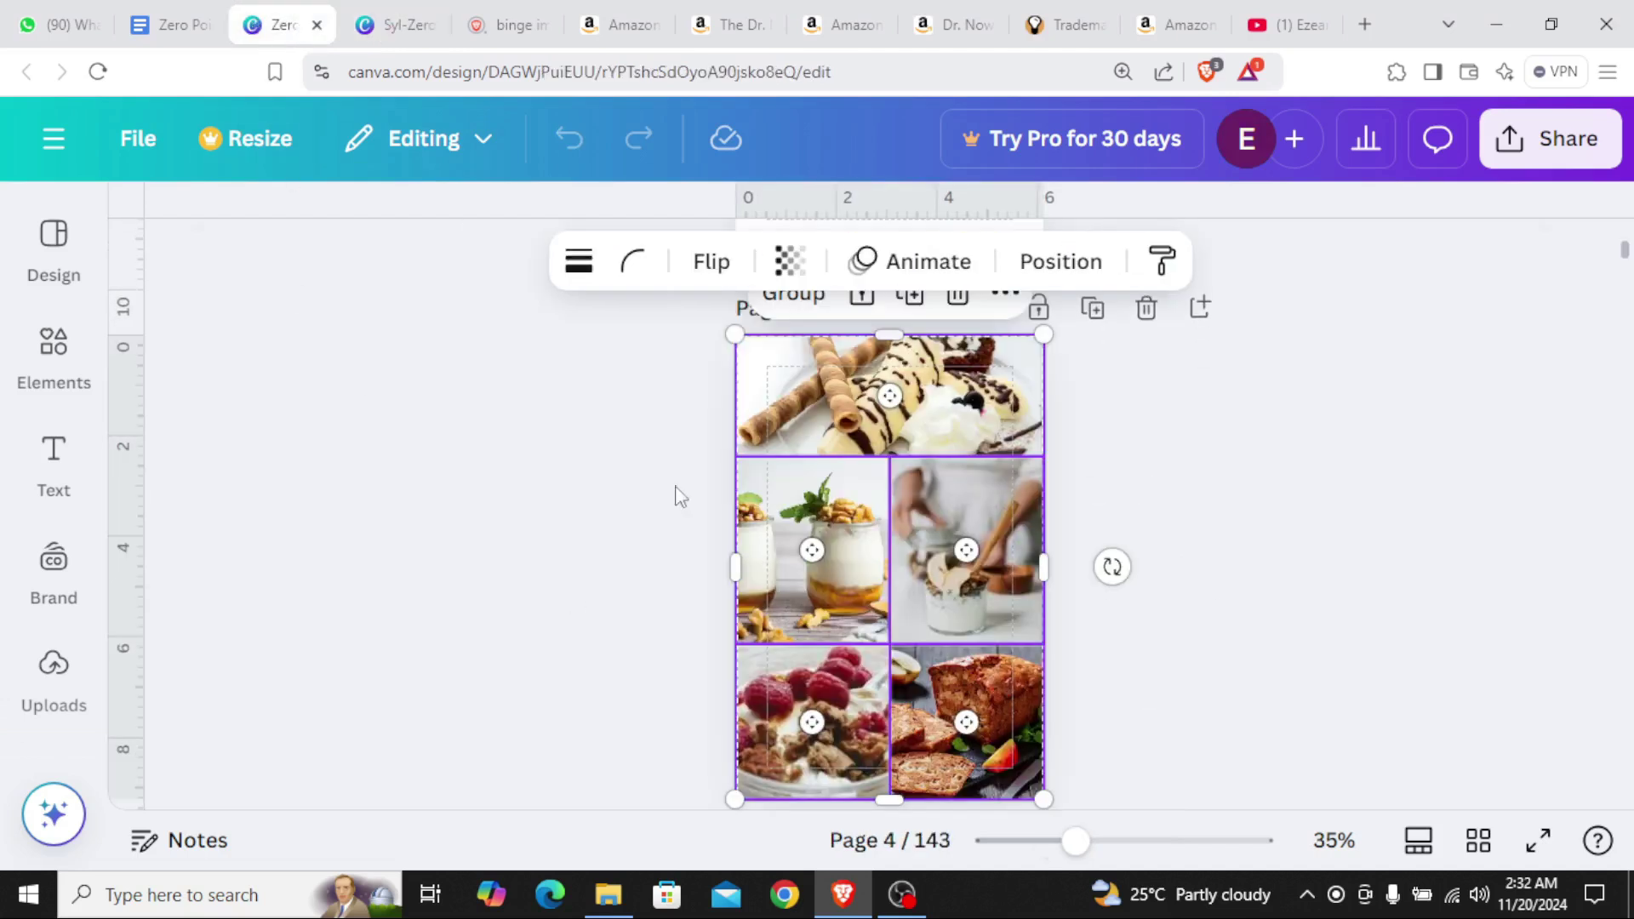
left_click(628, 549)
scroll(909, 553, "up", 8)
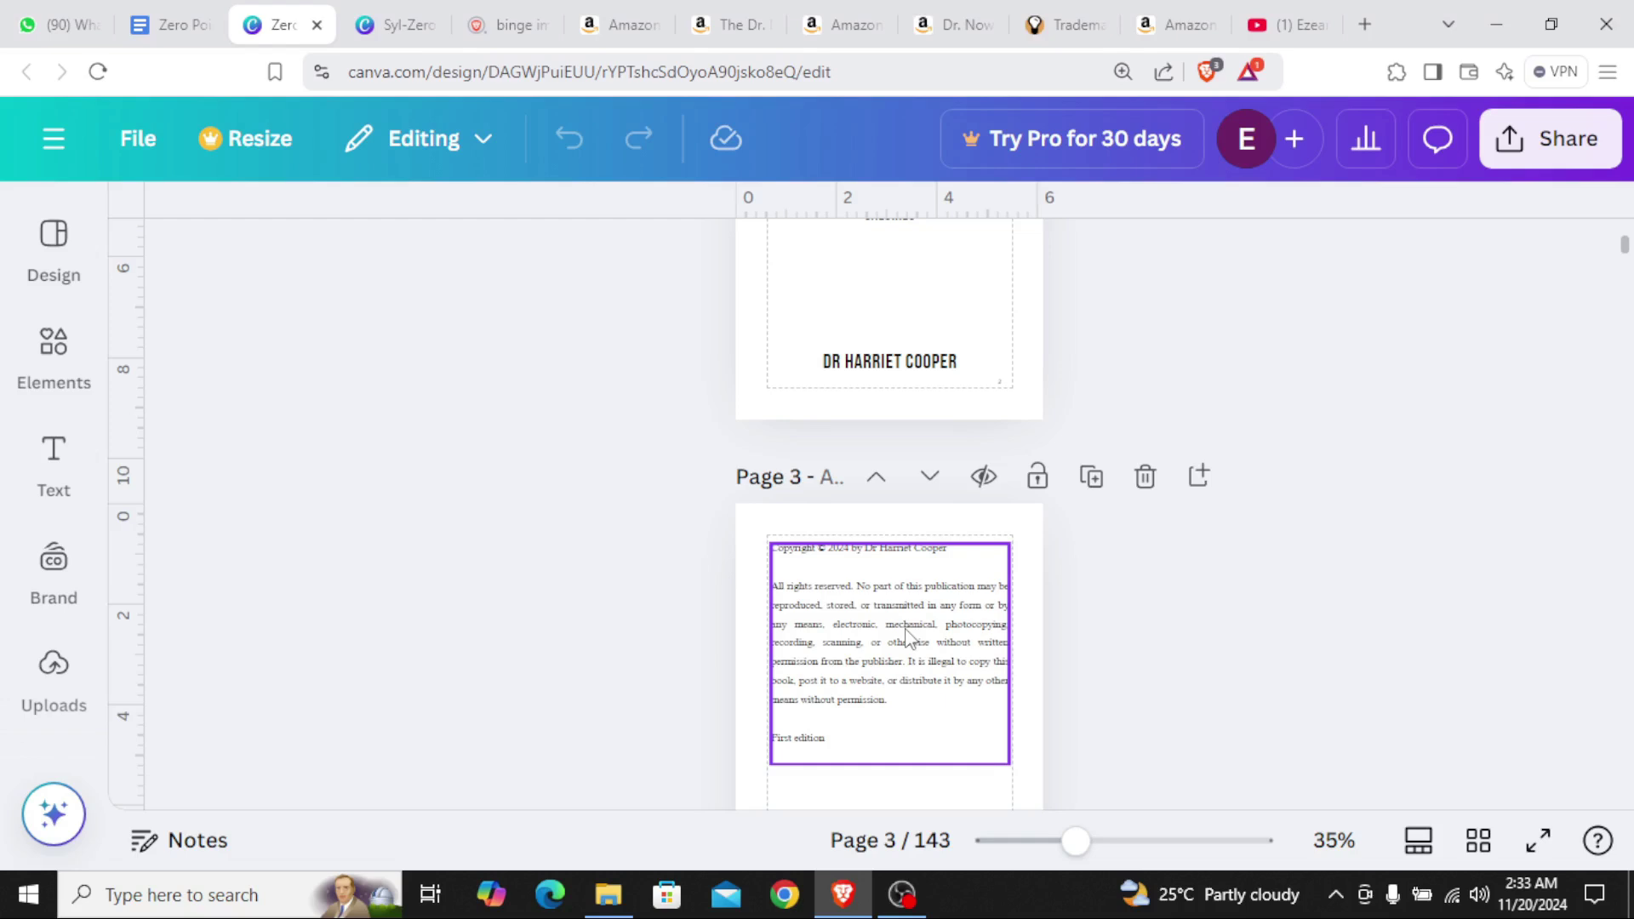
scroll(909, 637, "up", 2)
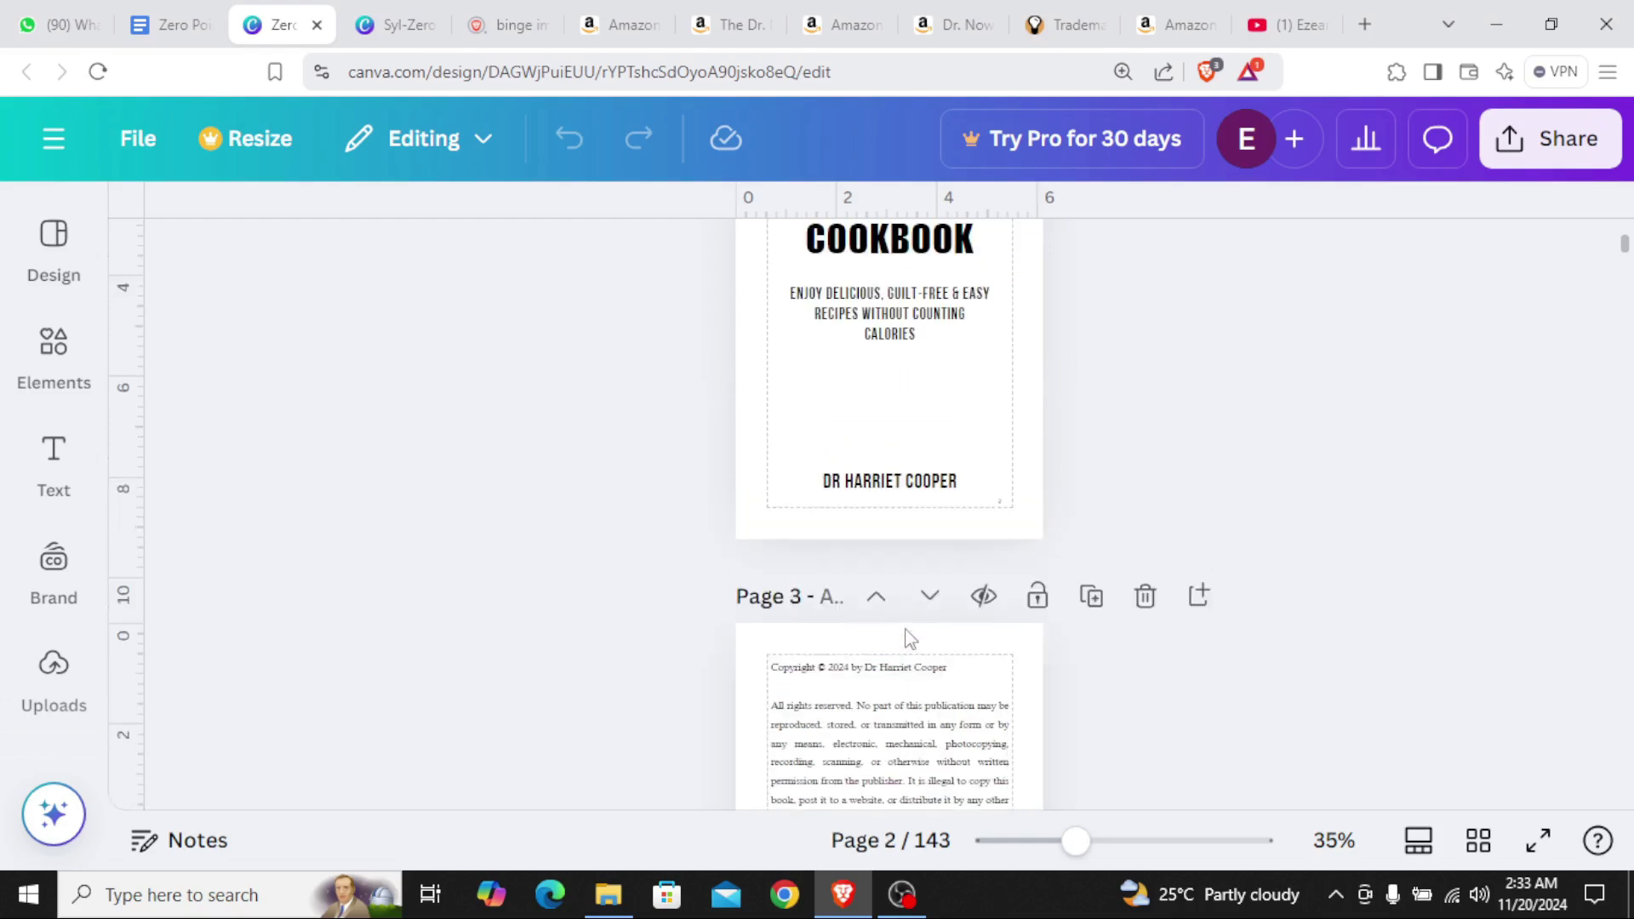
scroll(910, 638, "down", 2)
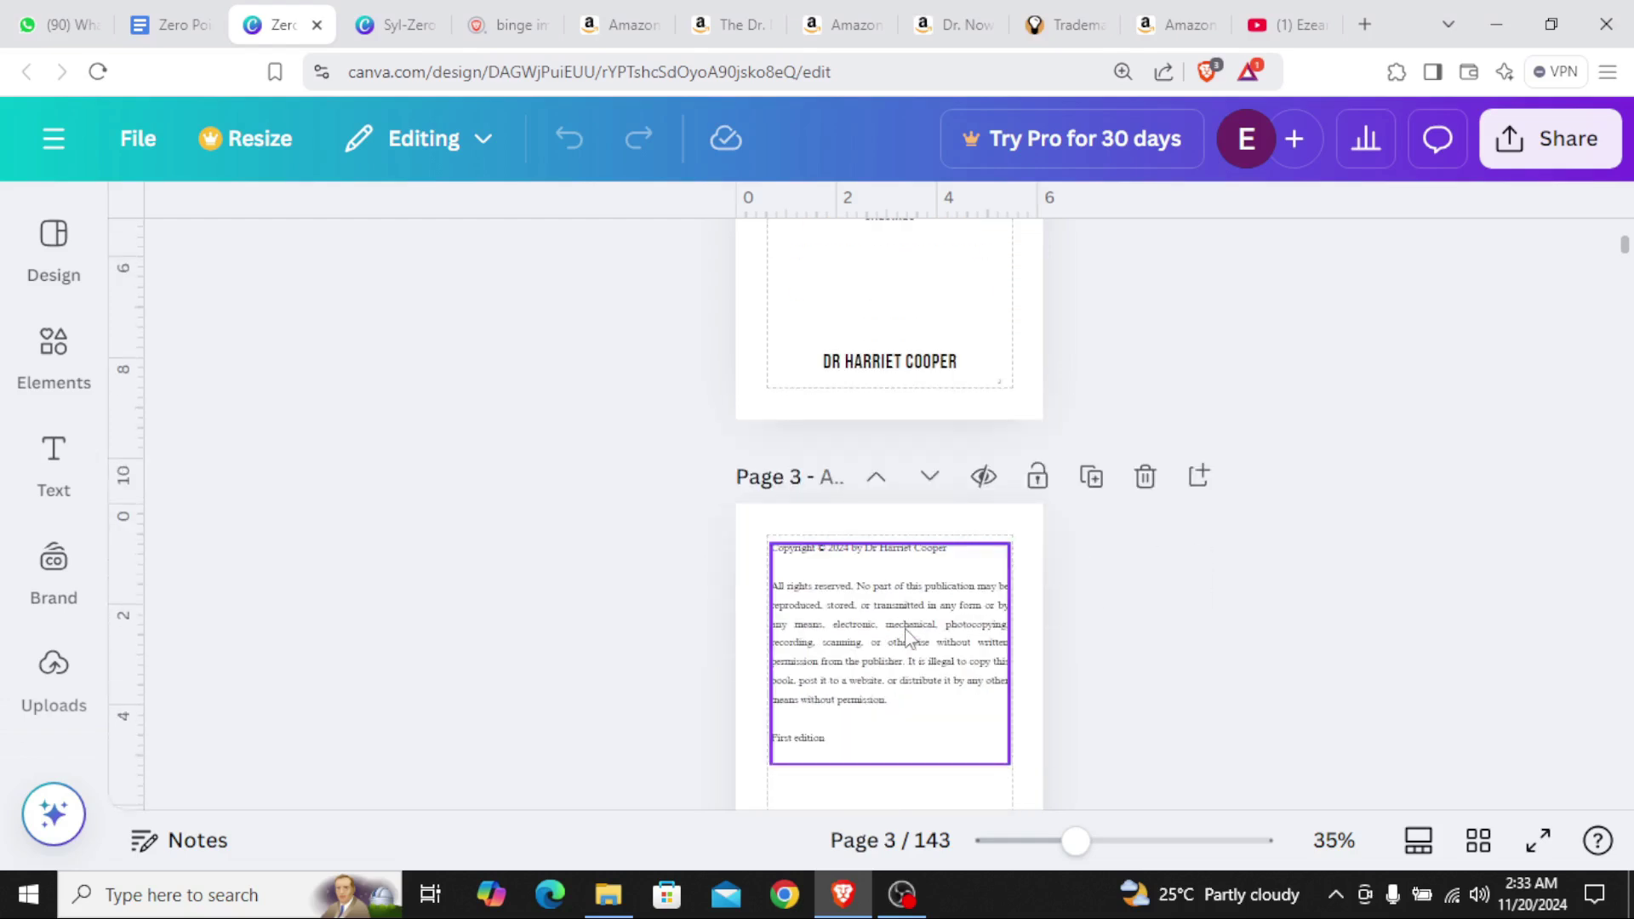
scroll(907, 632, "down", 12)
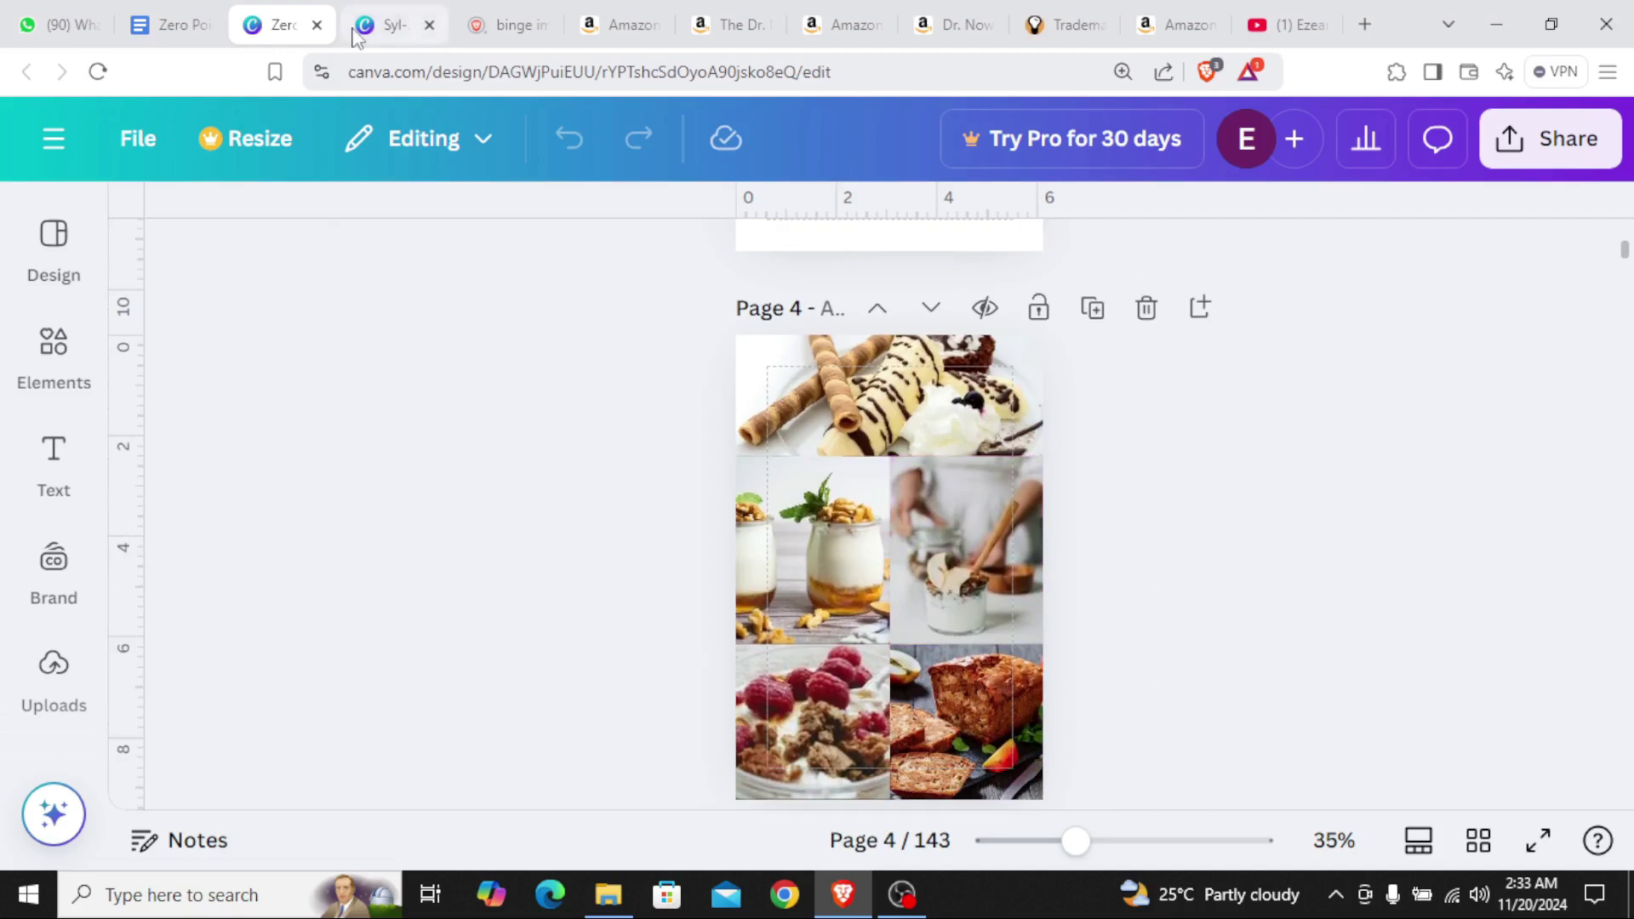
left_click(374, 25)
scroll(938, 635, "up", 5)
scroll(938, 635, "down", 5)
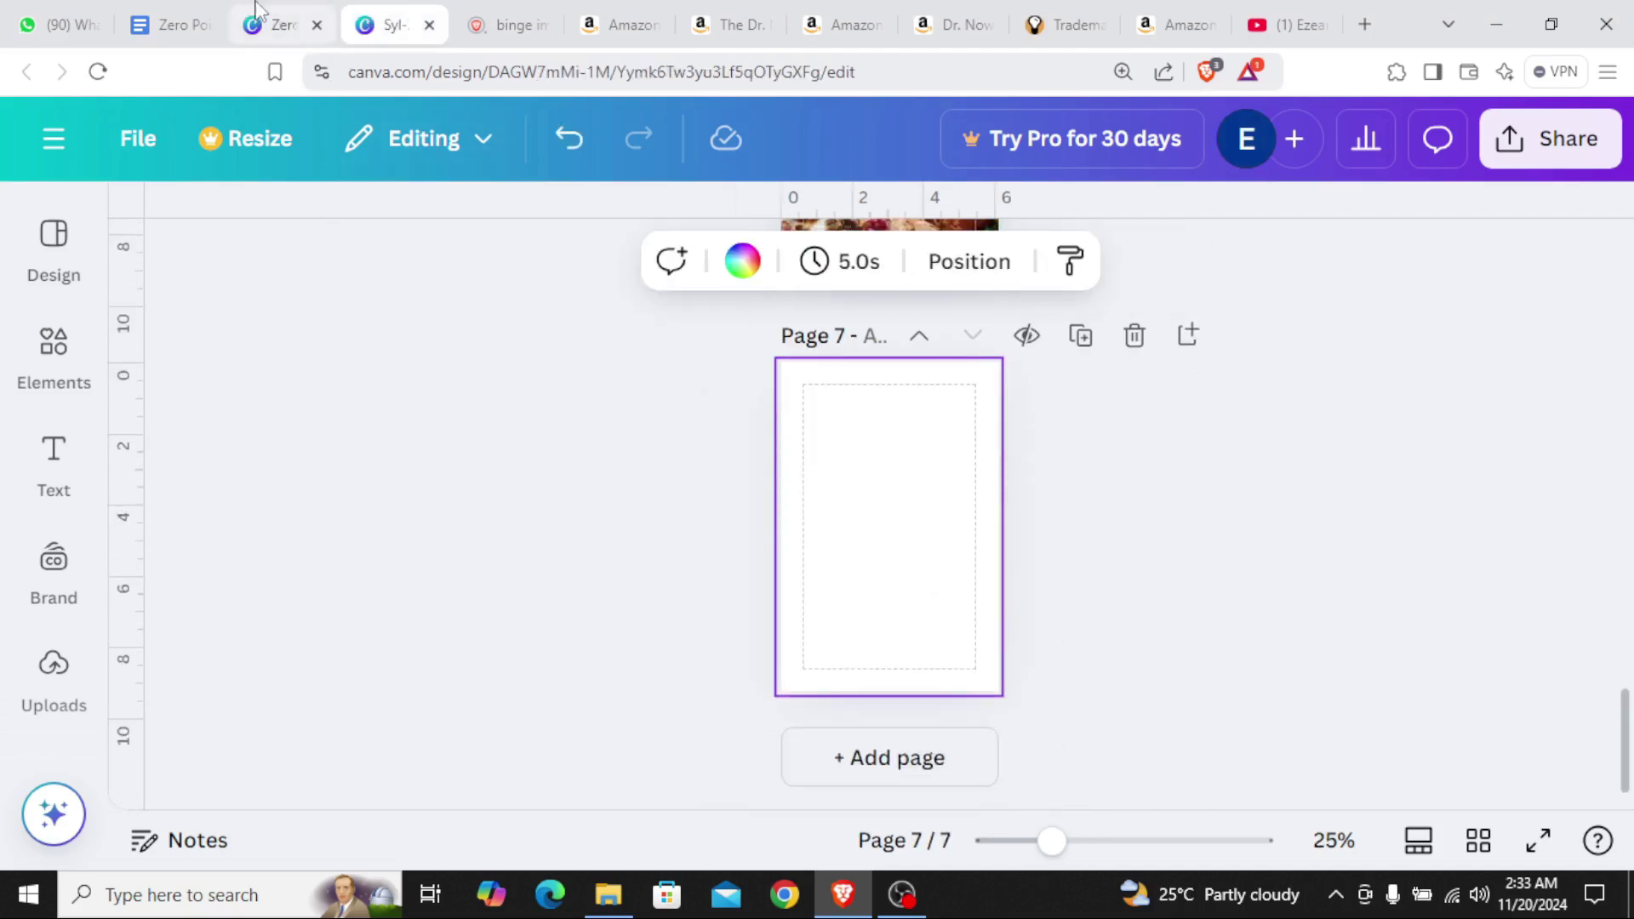
left_click(278, 24)
left_click(364, 20)
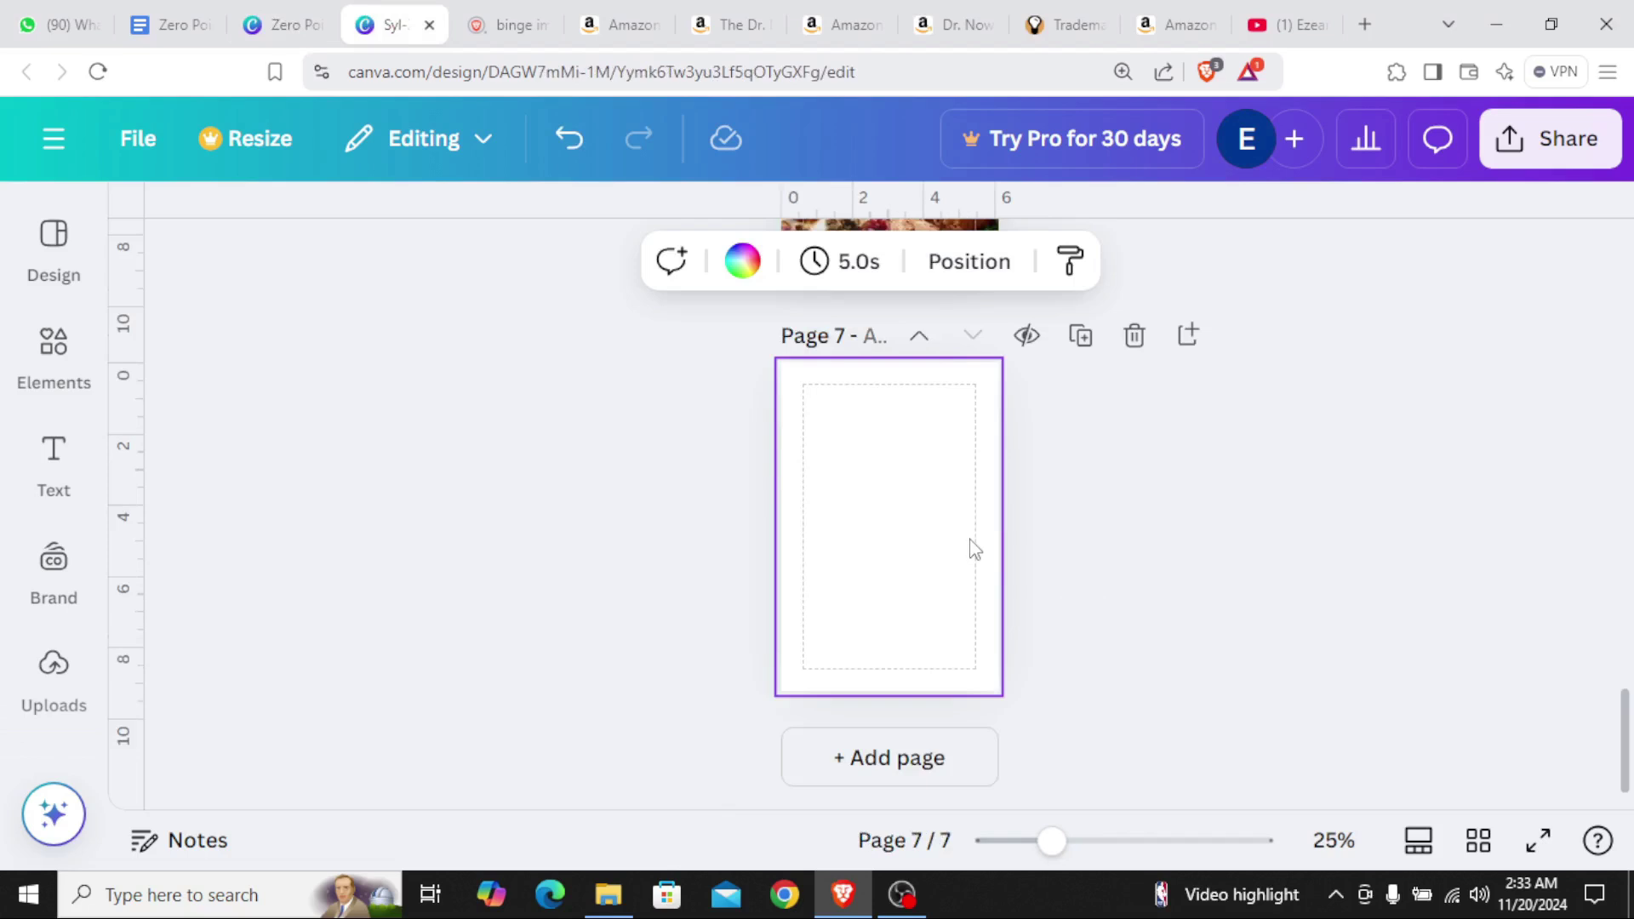
scroll(941, 551, "up", 3)
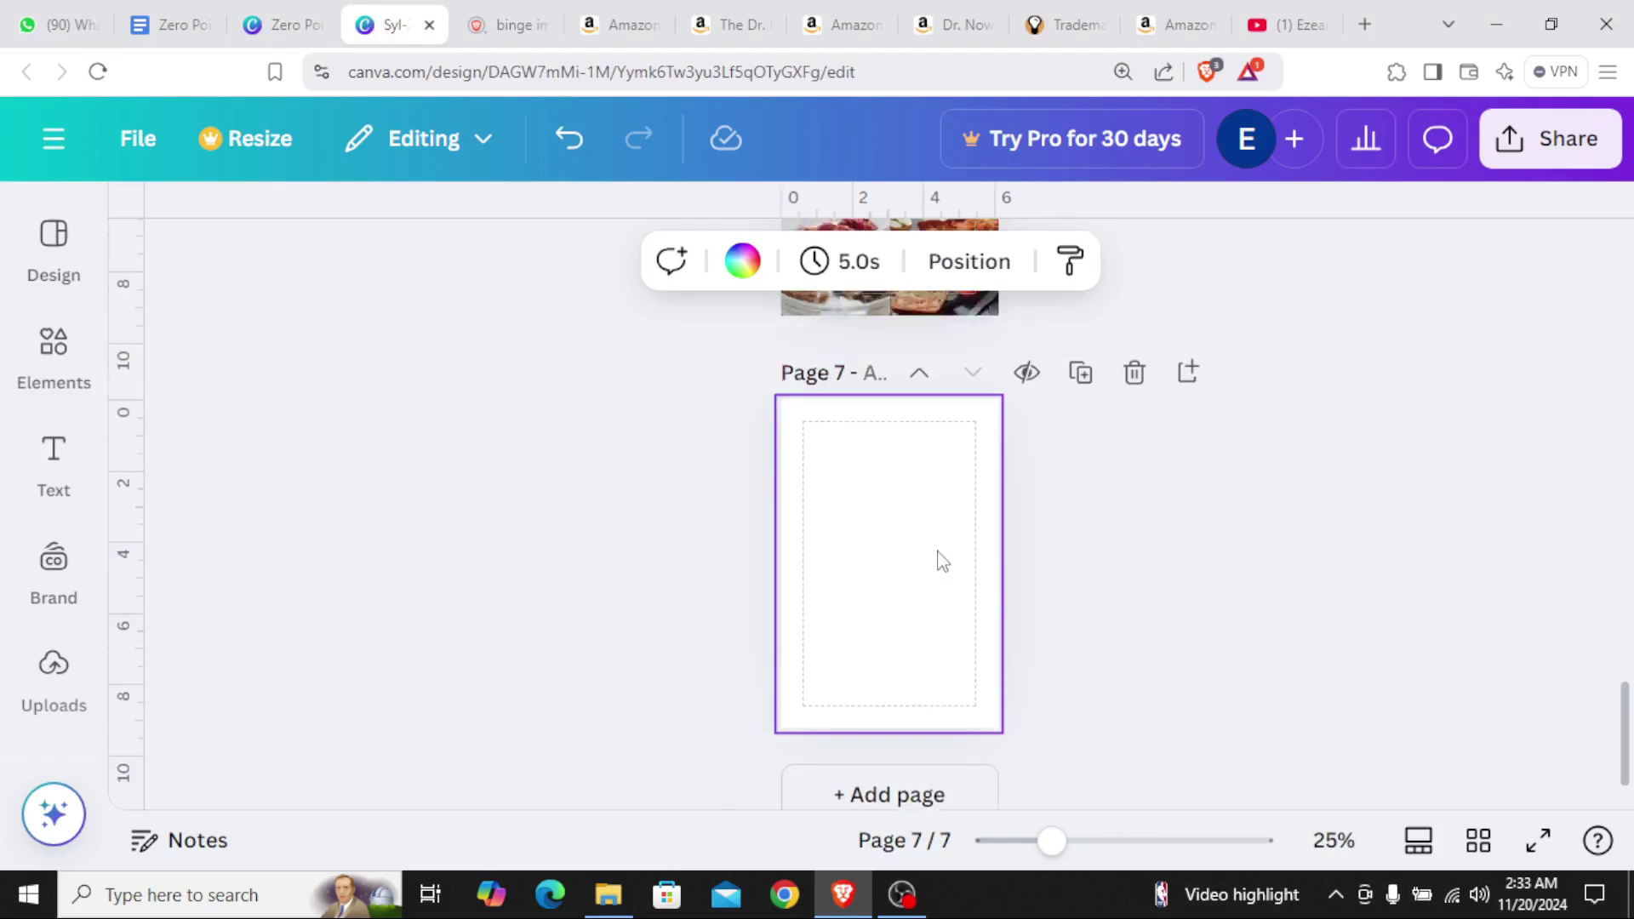
Copy the Table of Content heading and first contents list from the finished cookbook's page 5 onto page 7 of the Syl-Zero design
key("ctrl+shift+Tab")
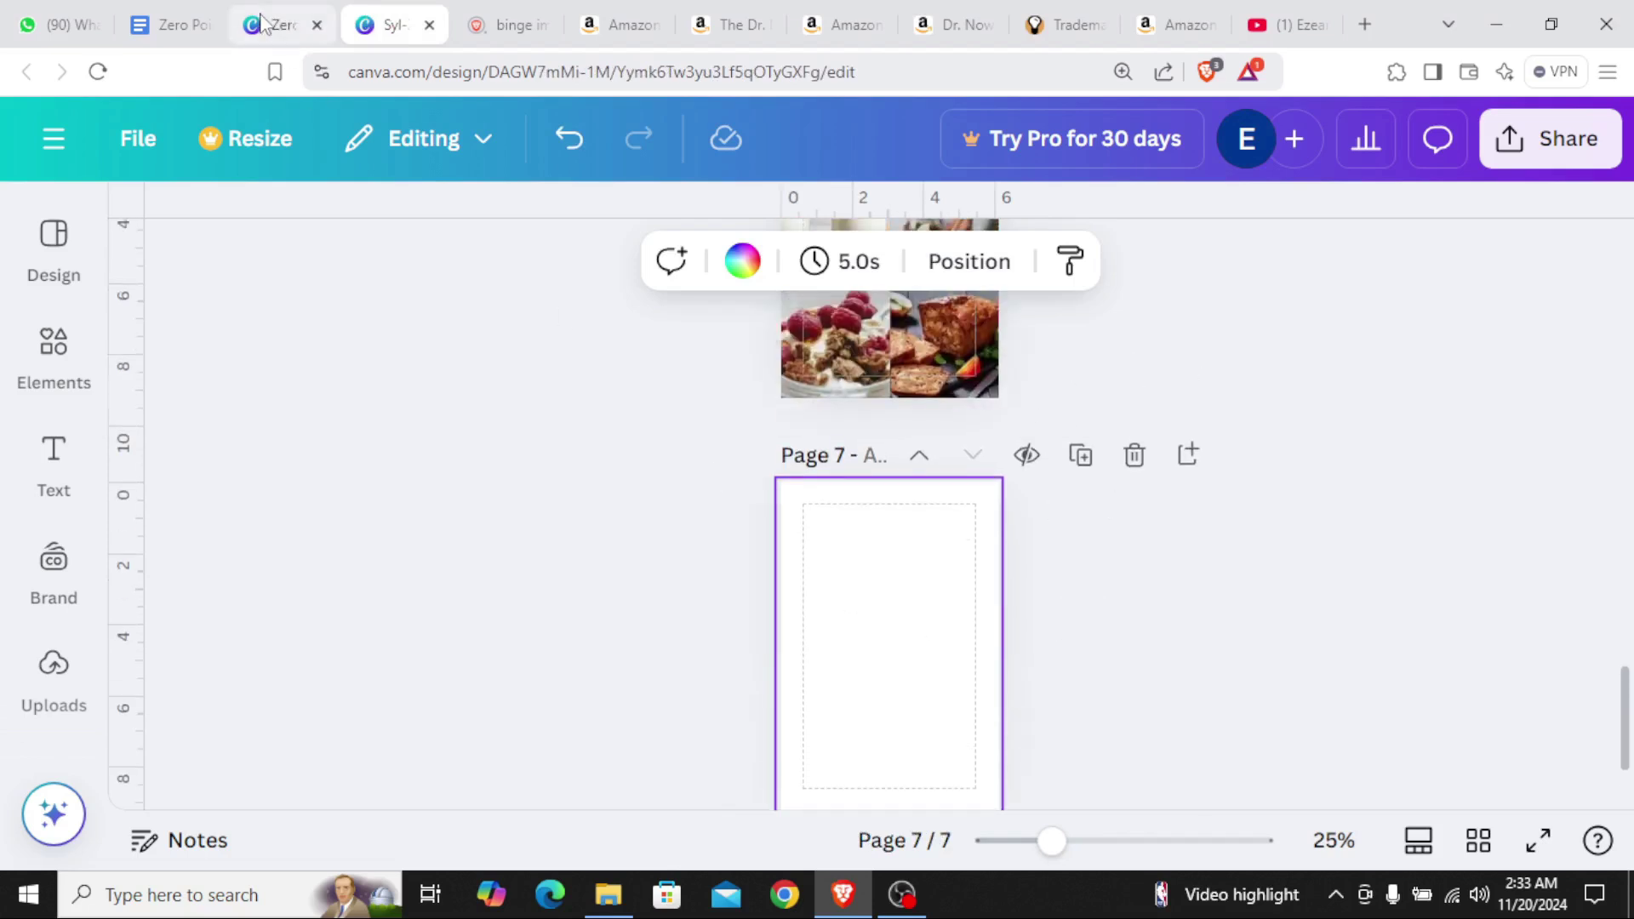
scroll(917, 534, "down", 5)
left_click_drag(1090, 344, 802, 634)
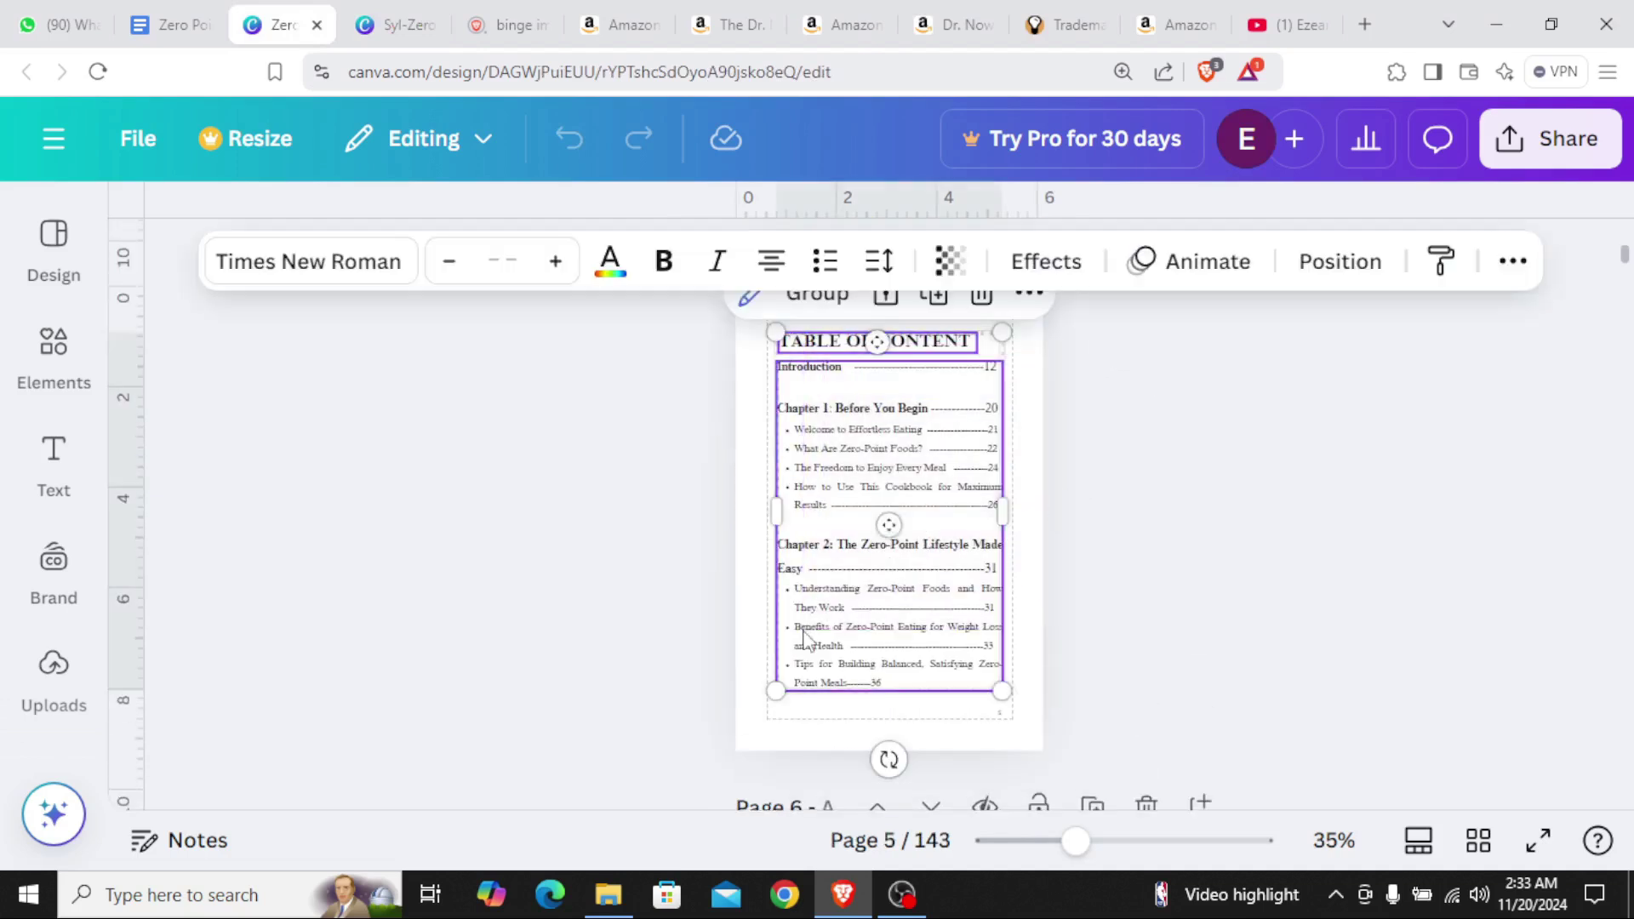
key("ctrl+Tab")
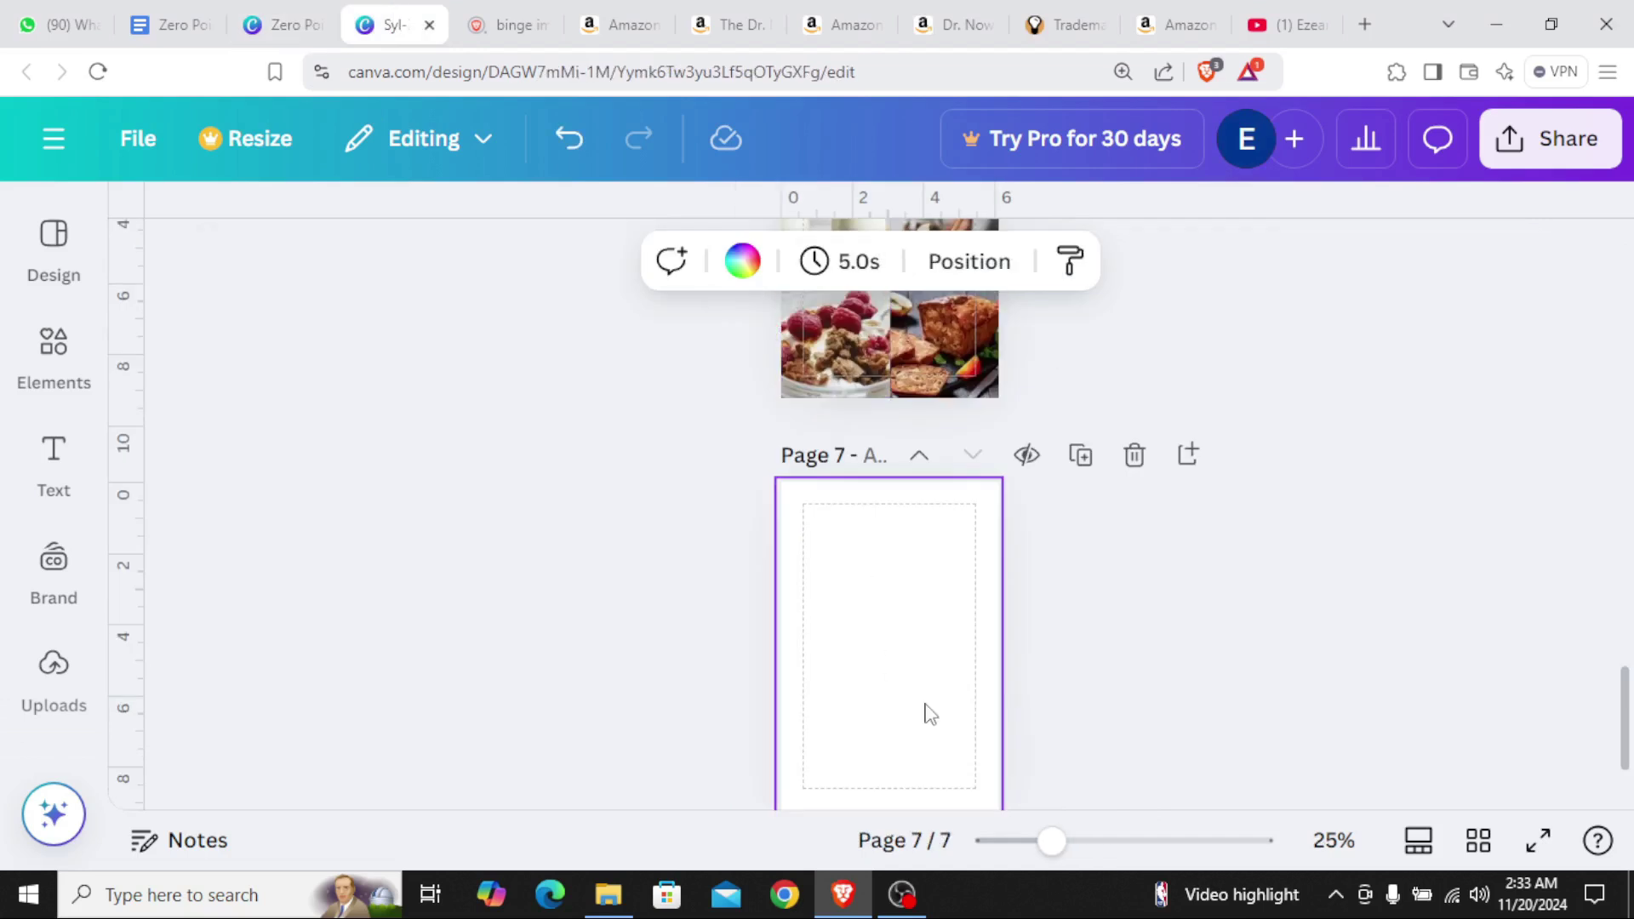
key("ctrl+v")
left_click(1018, 595)
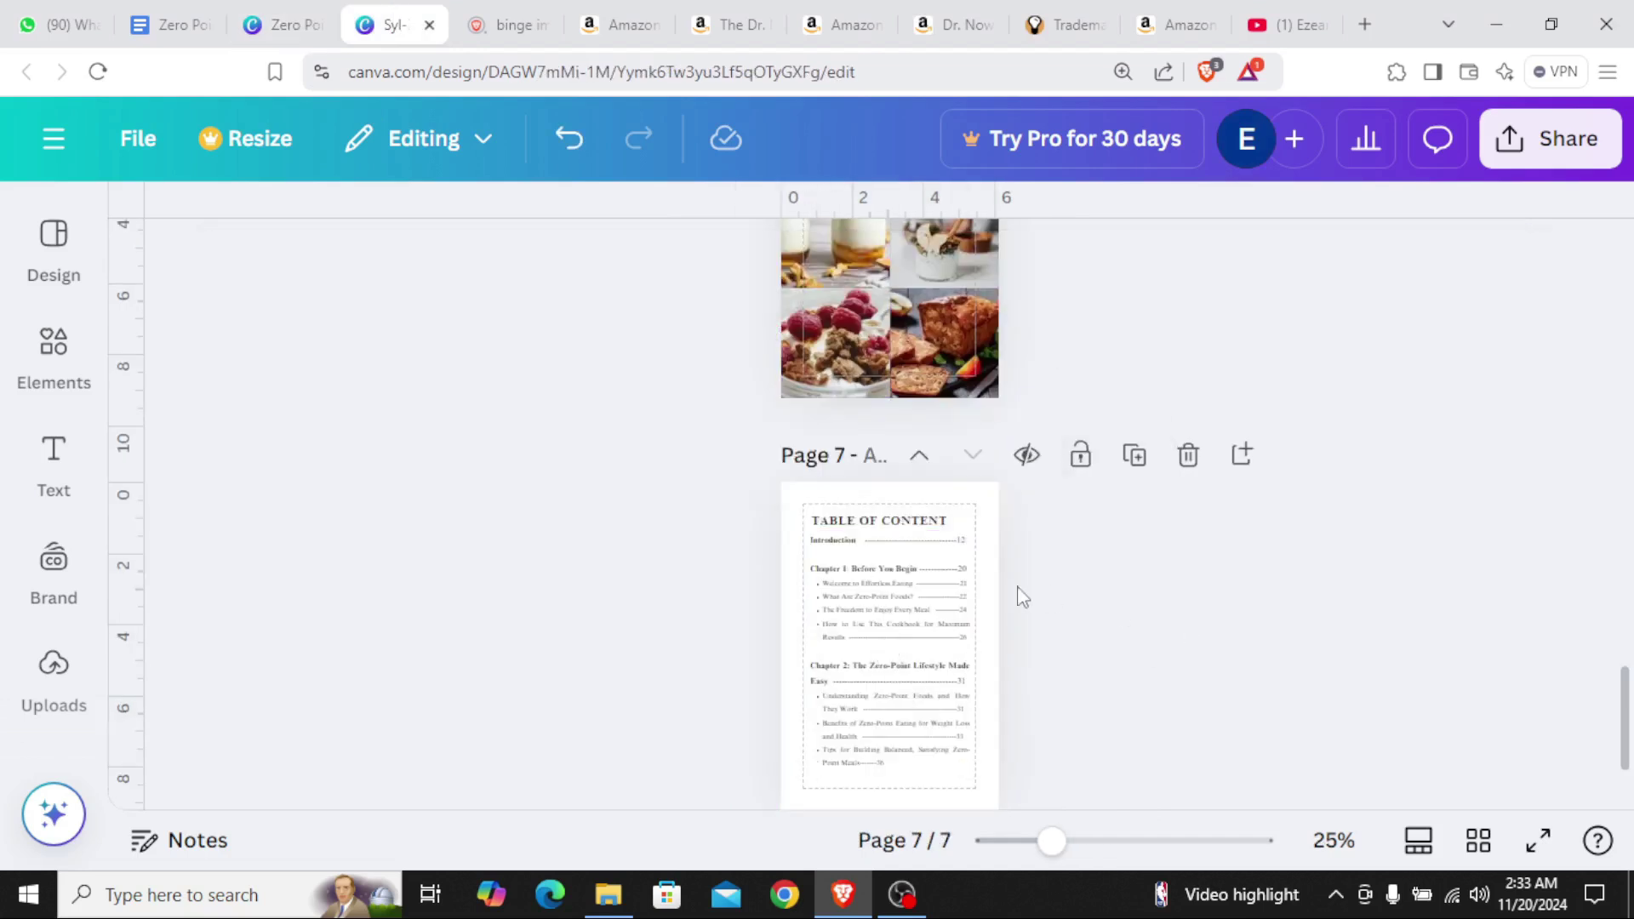
Add a page 8 and copy the second contents list, covering Chapters 3 and 4, from the finished cookbook onto it
scroll(1007, 655, "down", 2)
left_click(916, 759)
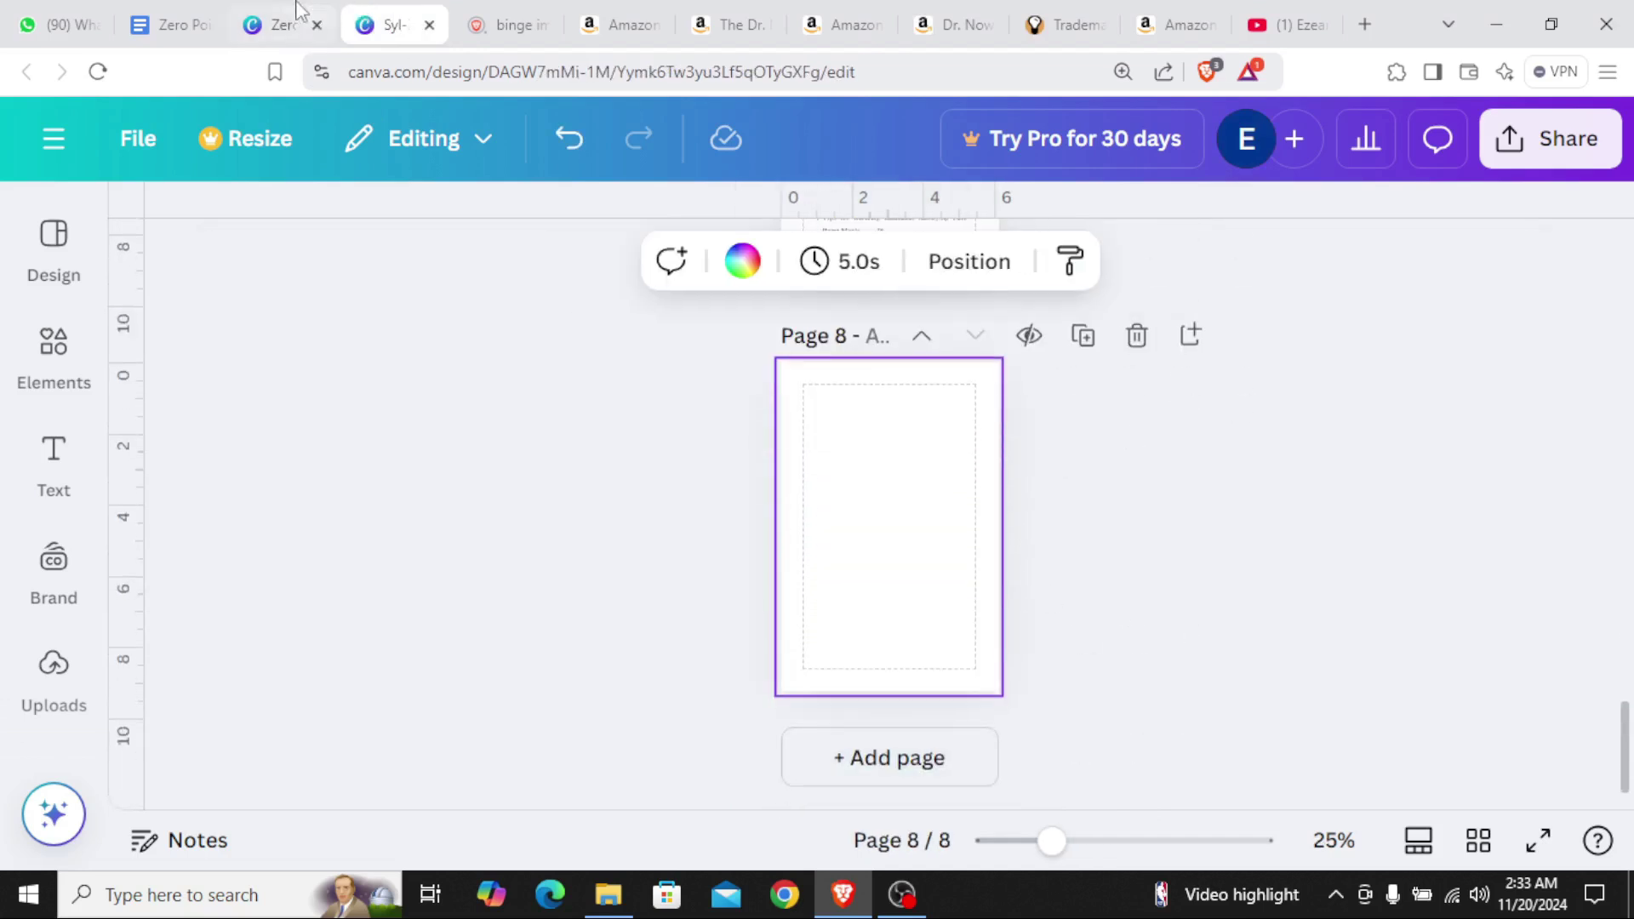
left_click(274, 12)
scroll(1214, 434, "down", 6)
left_click_drag(1213, 498, 900, 538)
key("ctrl+Tab")
key("ctrl+v")
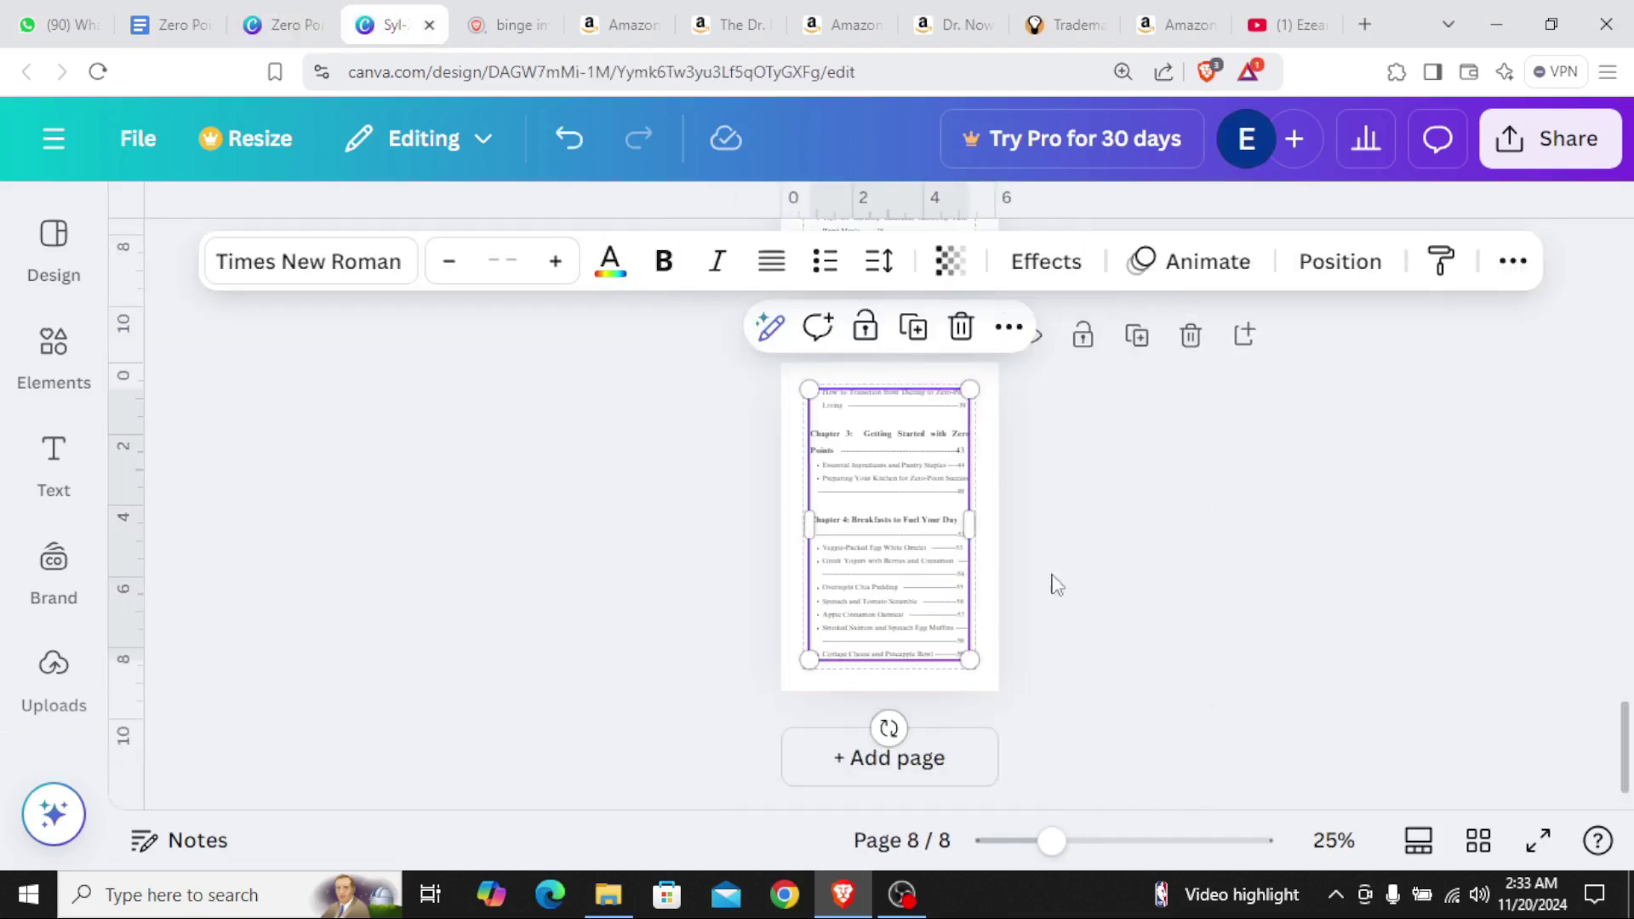
Add a page 9 and copy the contents list with Chapters 5 and 6 from the finished cookbook's page 7 onto it
left_click(921, 770)
key("ctrl+shift+Tab")
scroll(1038, 462, "down", 4)
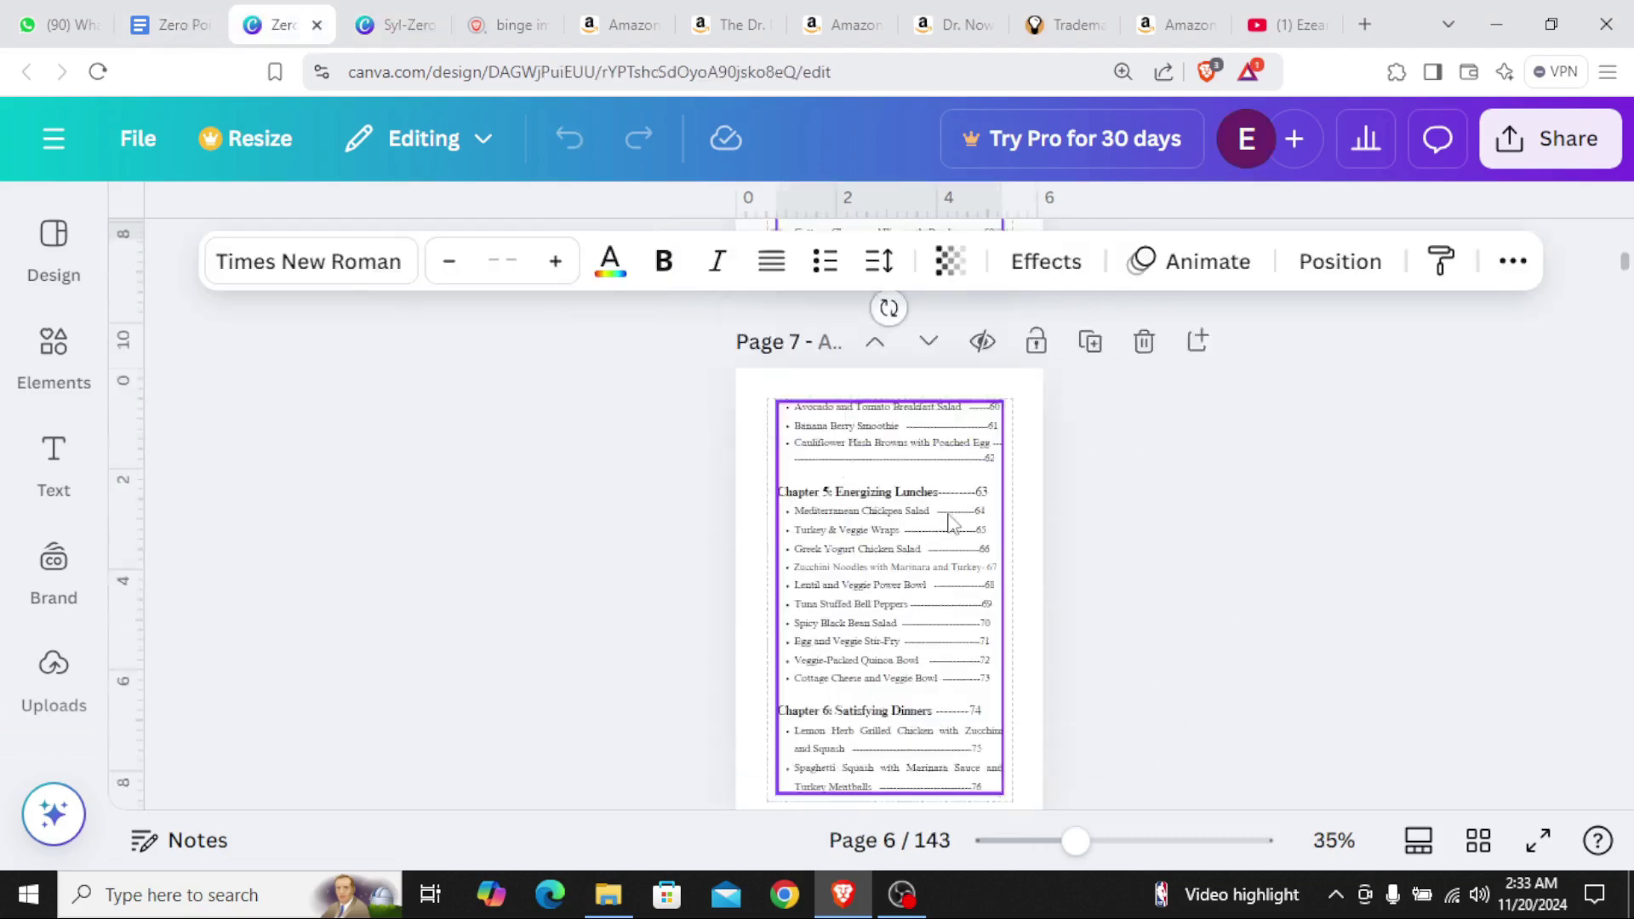
left_click(899, 501)
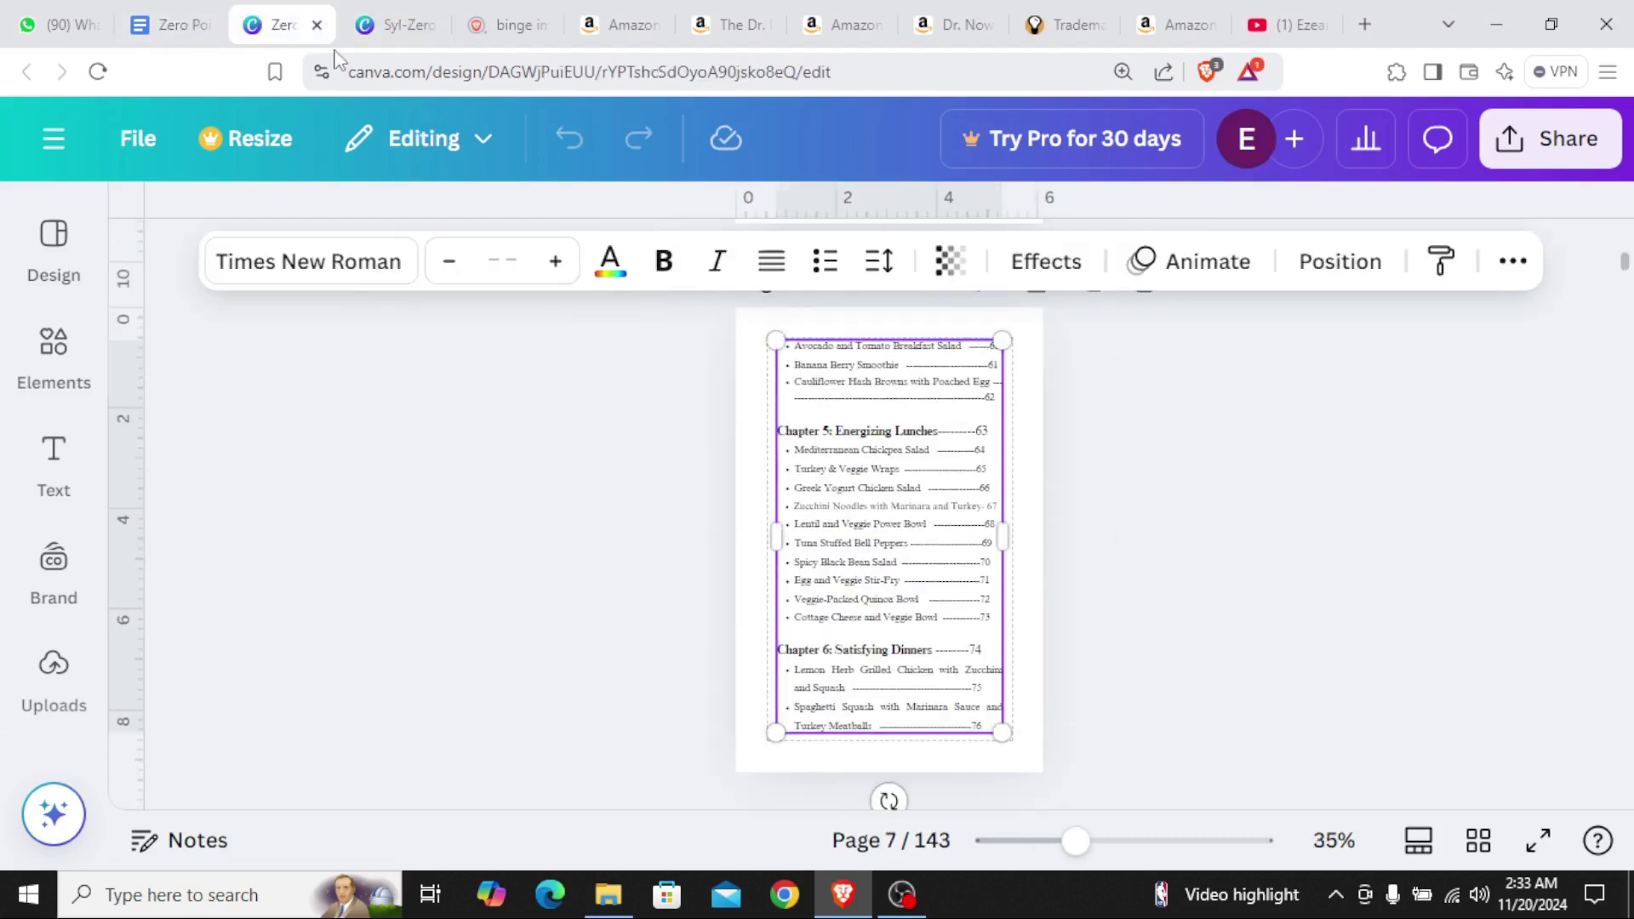
left_click(395, 26)
key("ctrl+v")
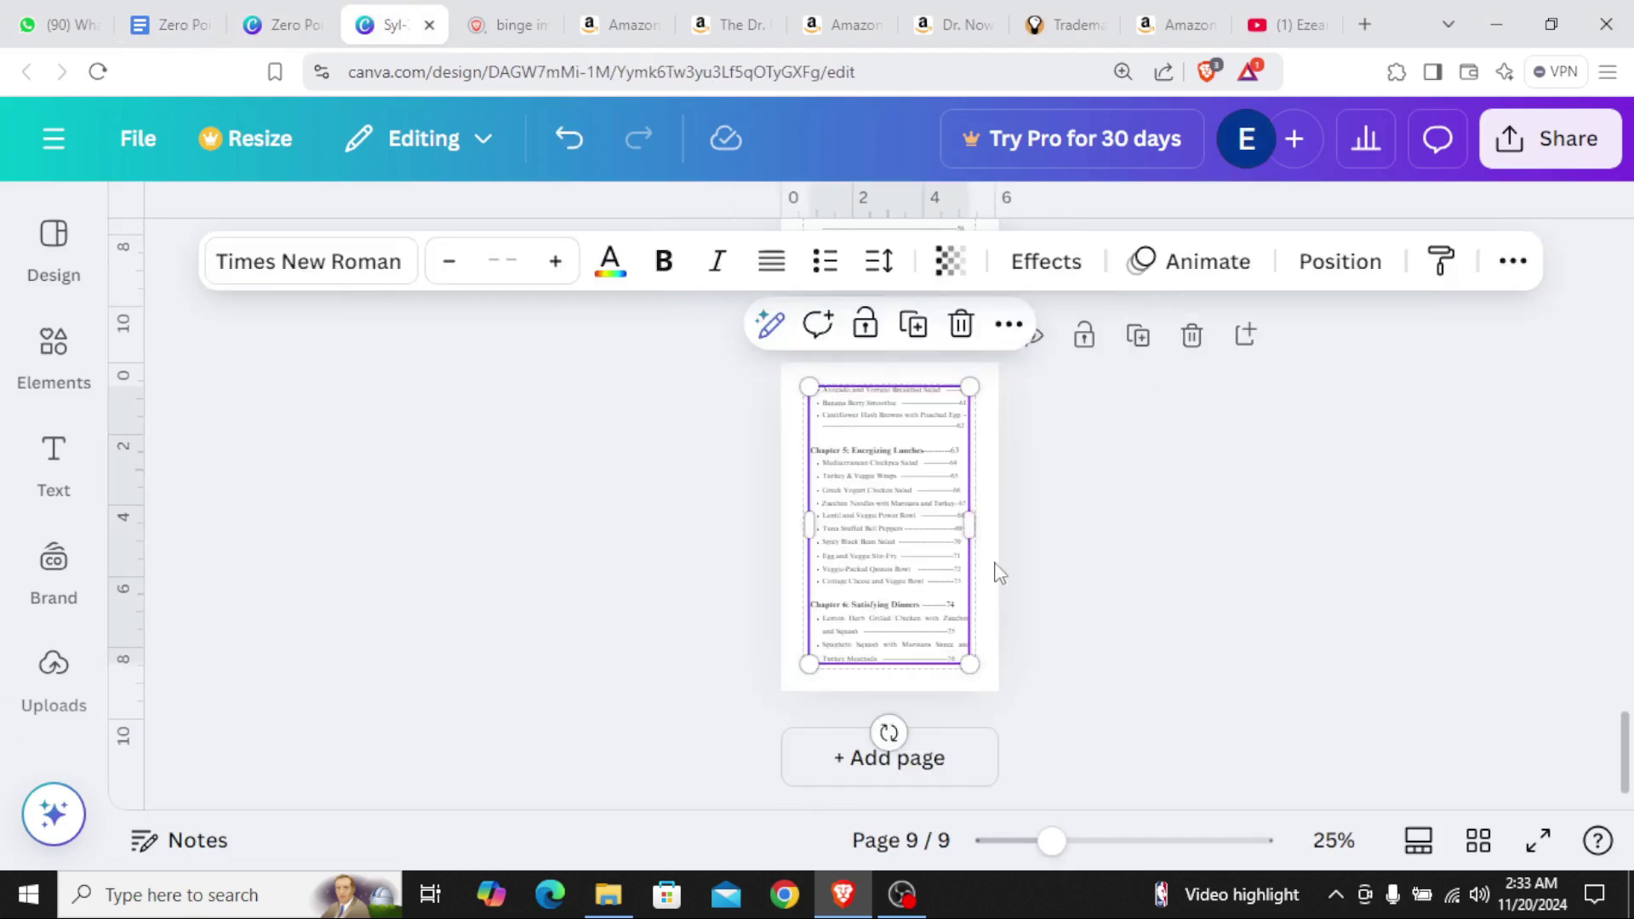
Add two more blank pages at the end of the Syl-Zero design
left_click(953, 779)
left_click(937, 762)
scroll(818, 497, "up", 3)
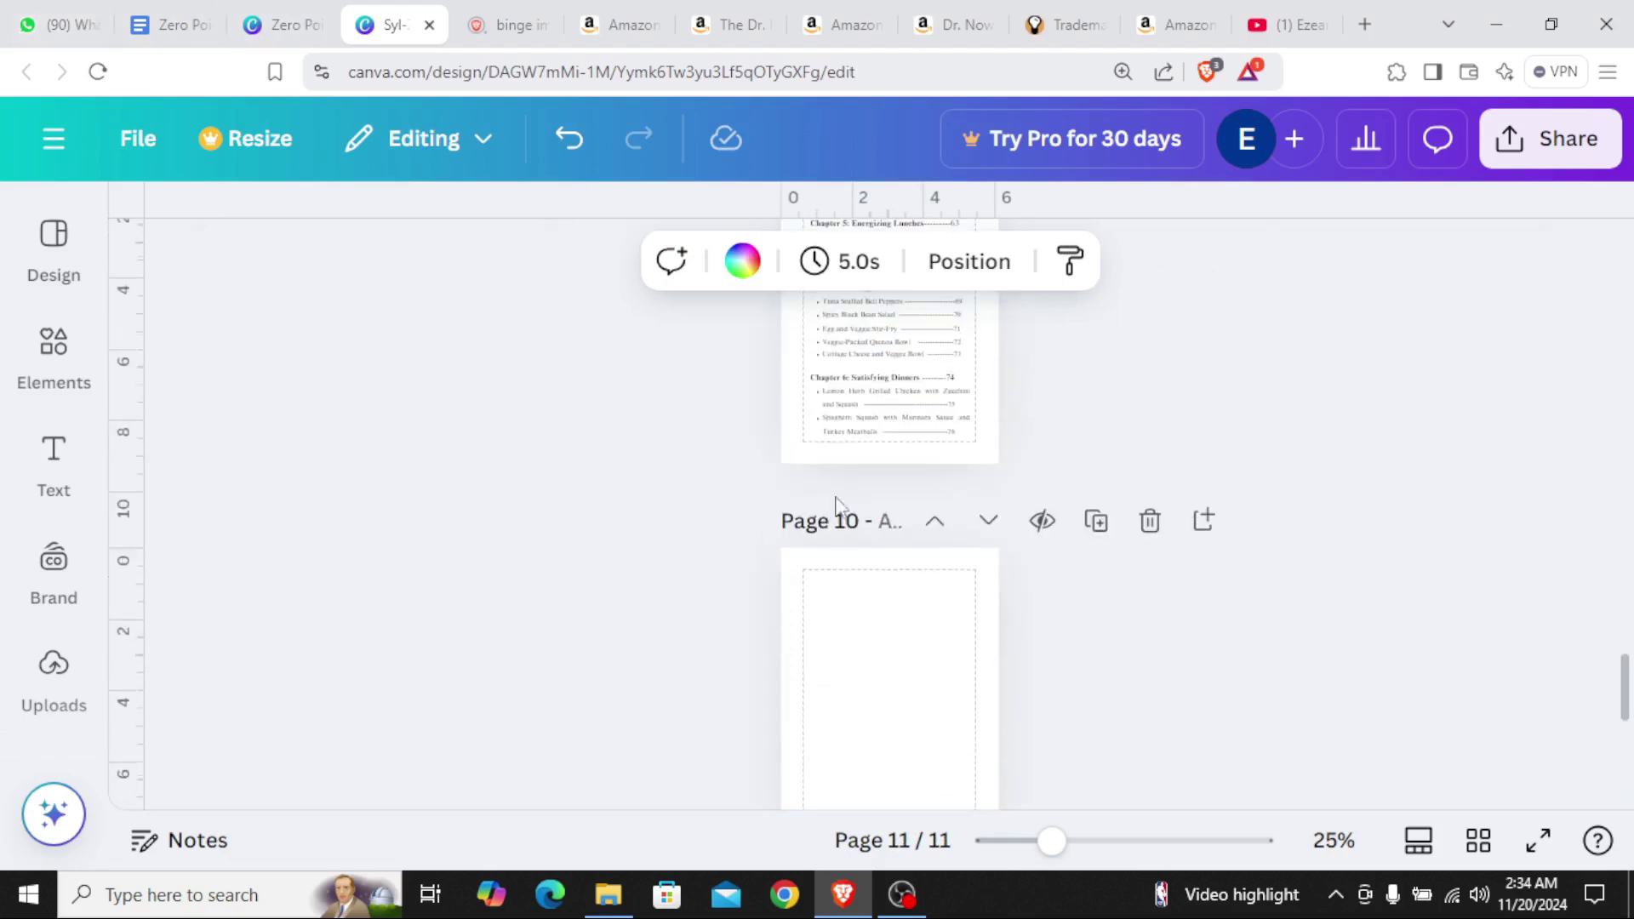
Copy the Introduction heading and text from the finished cookbook's page 12 onto page 14 of the Syl-Zero design, and add a blank page 15
key("ctrl+shift+Tab")
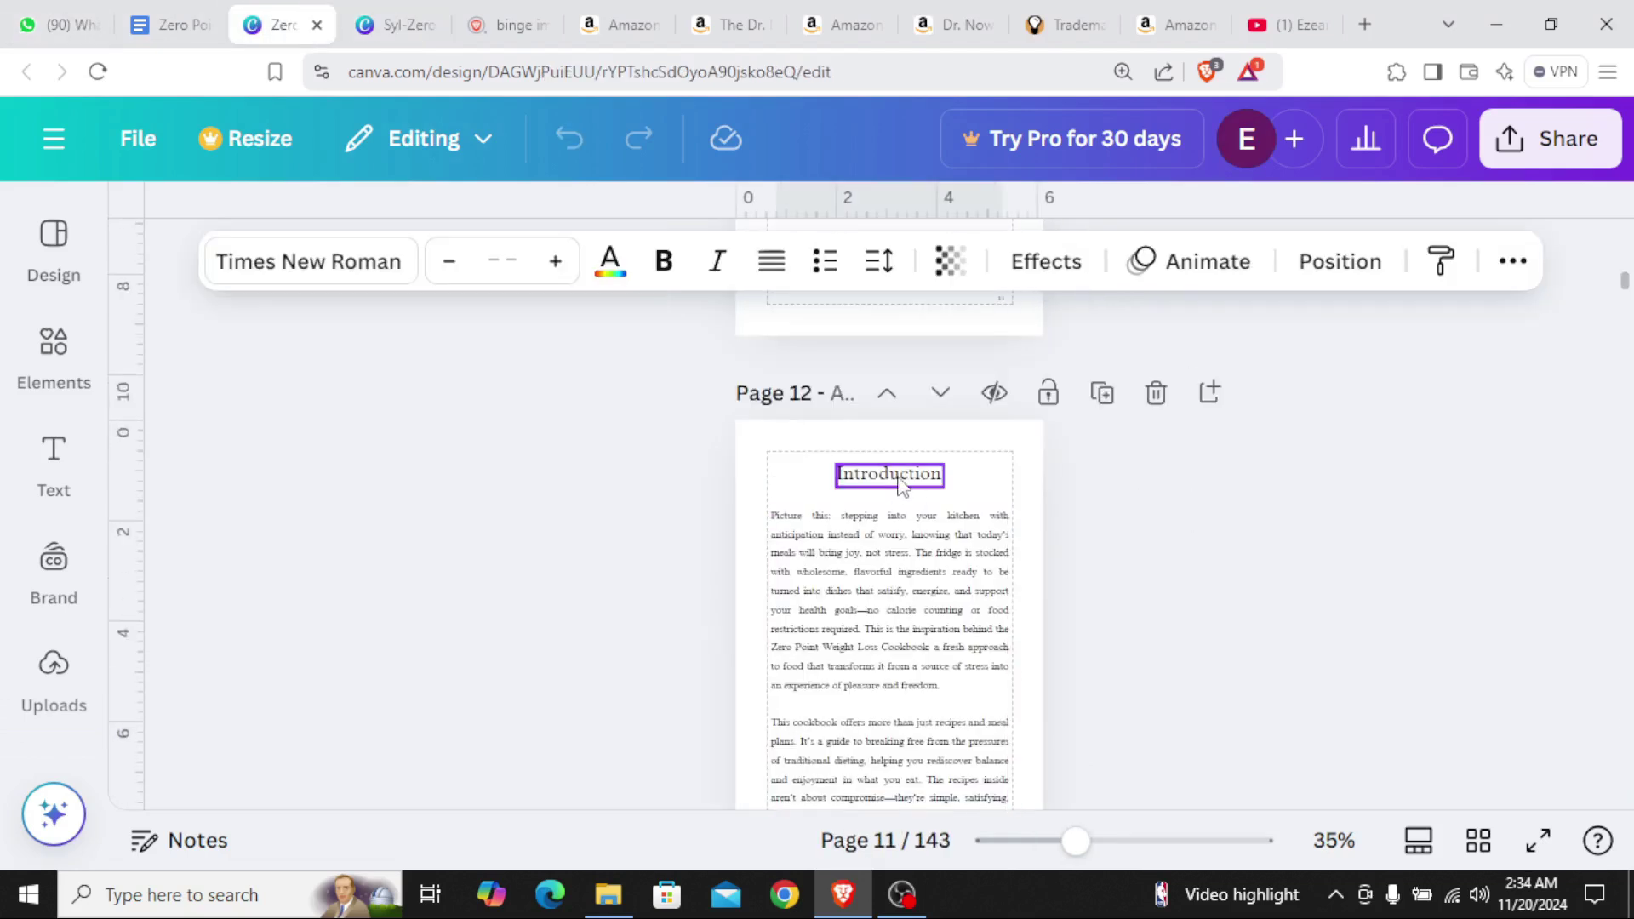
left_click_drag(1119, 472, 892, 664)
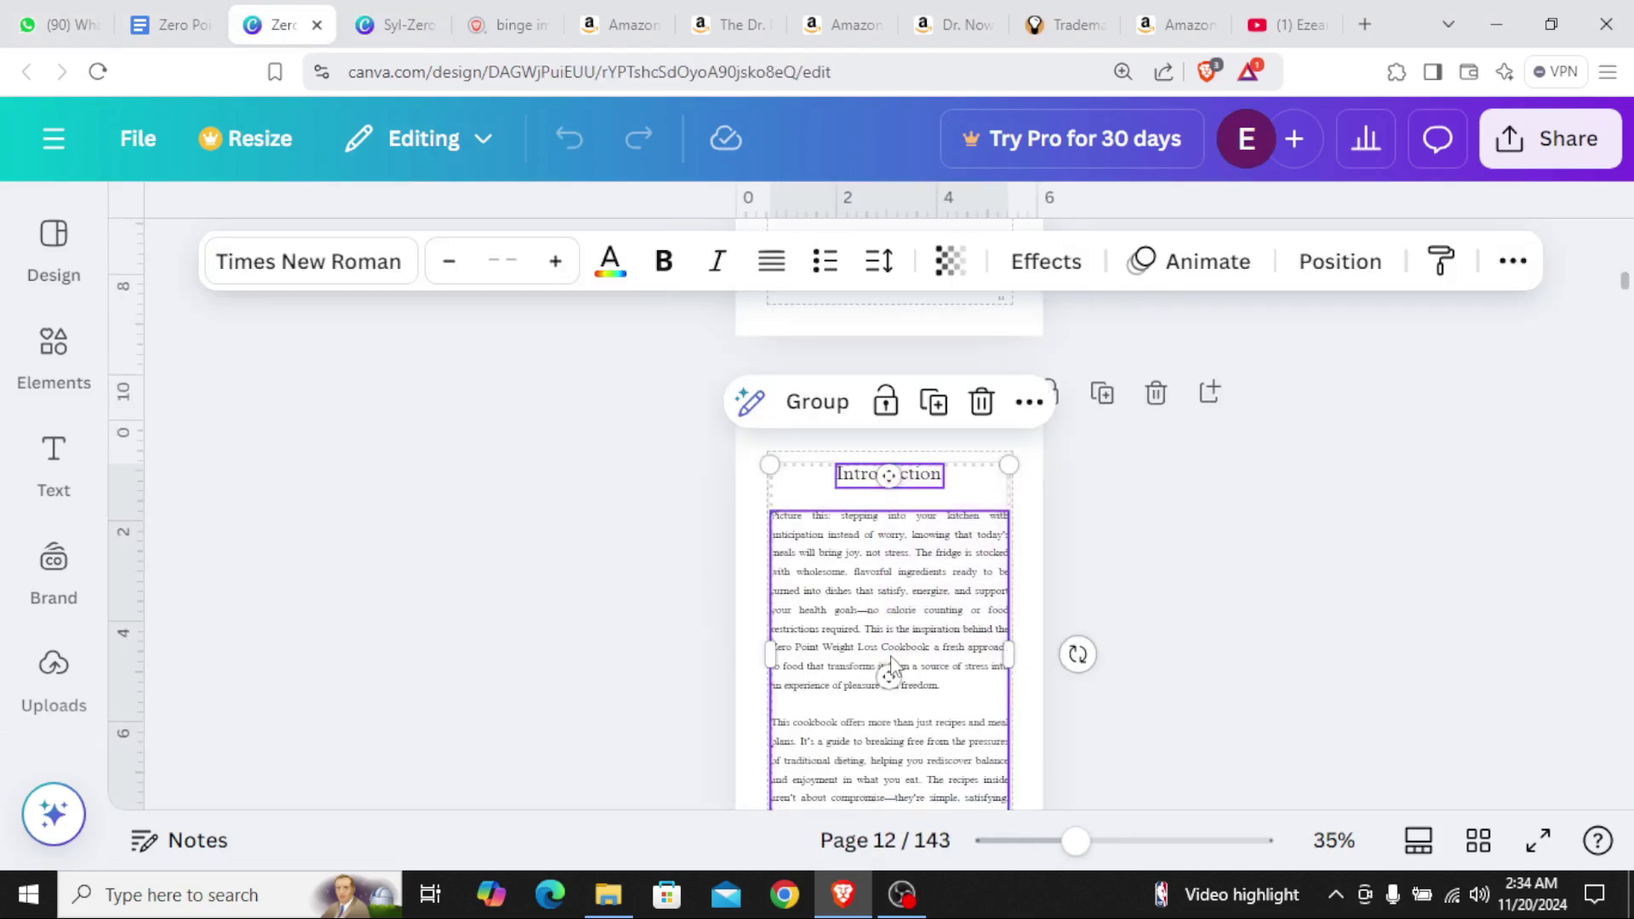
key("ctrl+Tab")
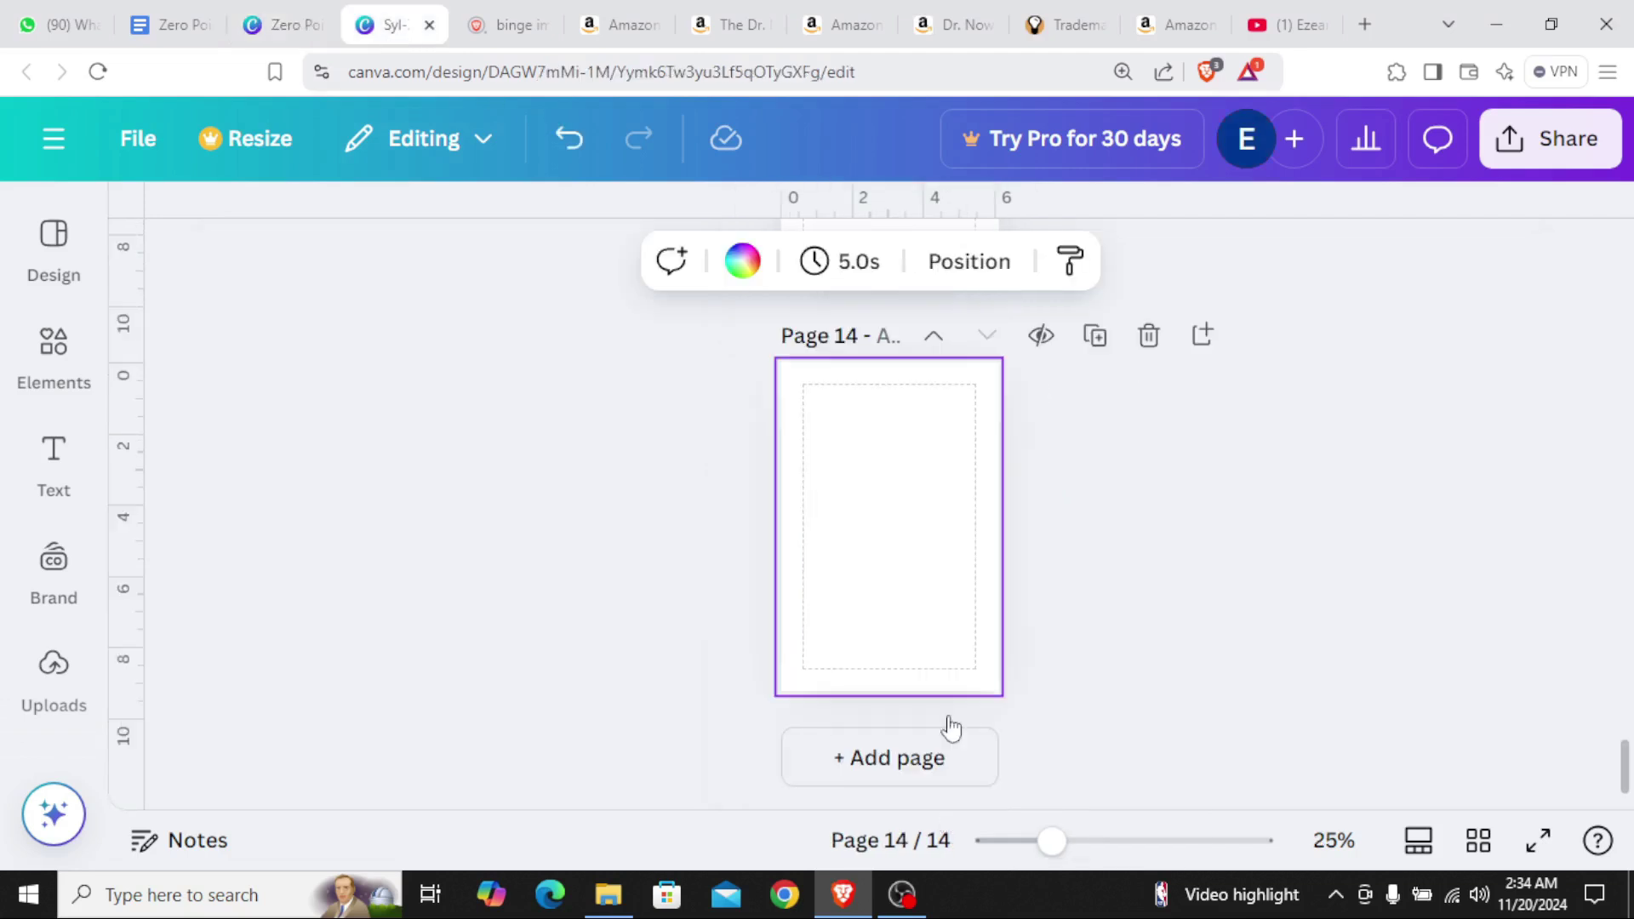
key("ctrl+v")
left_click(1161, 609)
left_click(974, 763)
Review the copied contents pages and the Introduction page, pages 7 to 14, in the Syl-Zero design
scroll(1157, 646, "down", 3)
scroll(1157, 646, "up", 3)
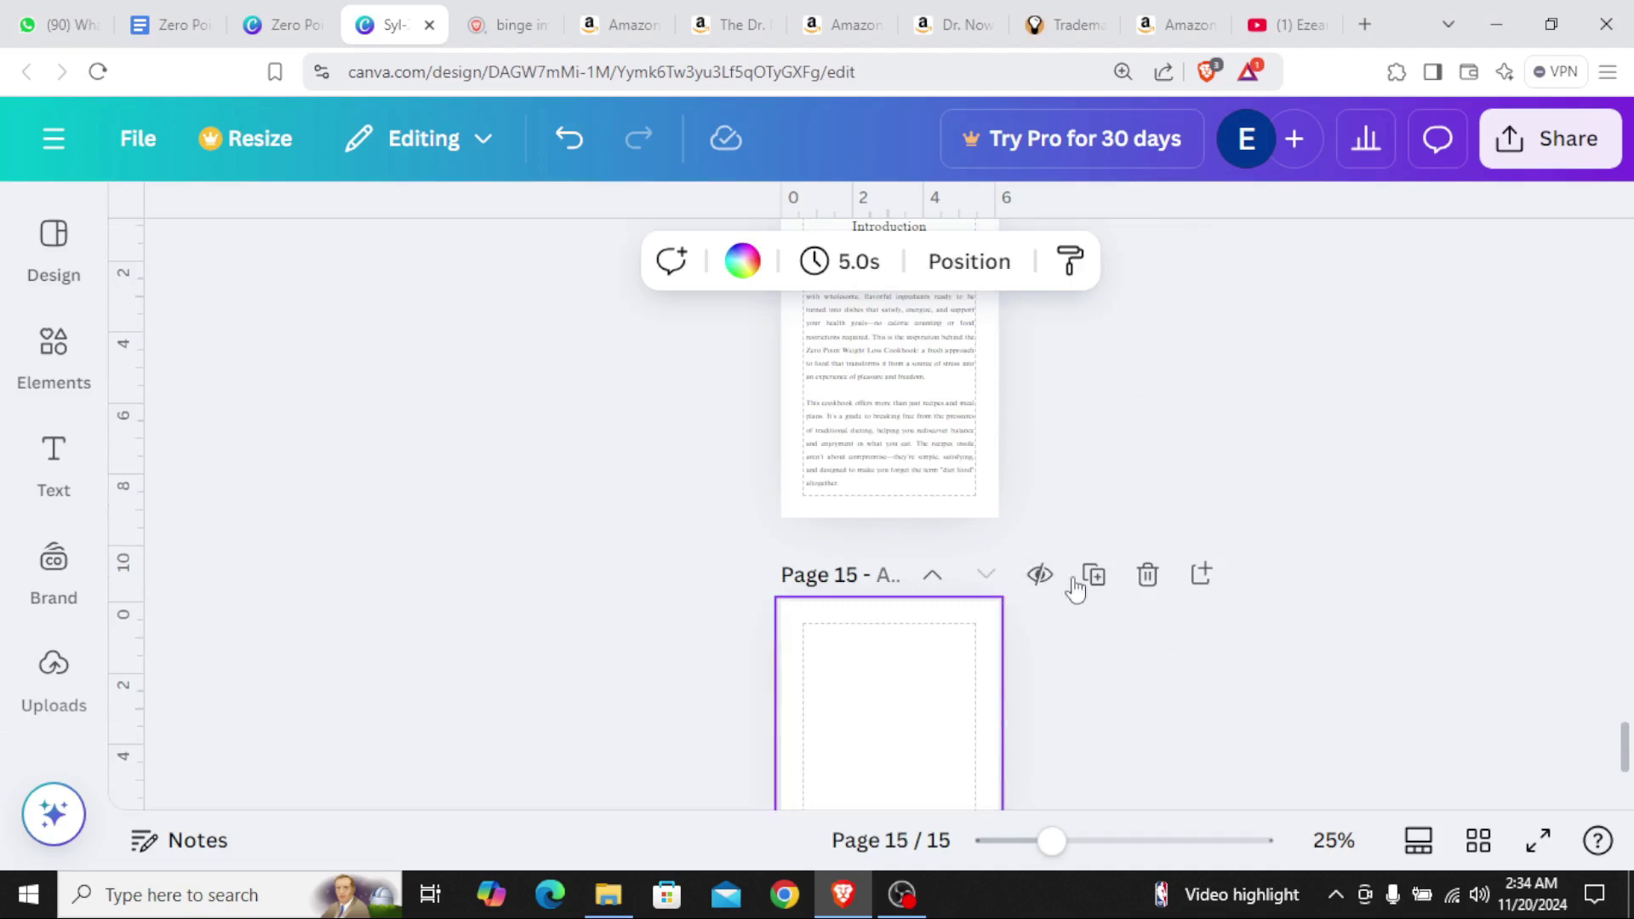
scroll(1092, 484, "up", 1, "ctrl")
scroll(1153, 467, "up", 3)
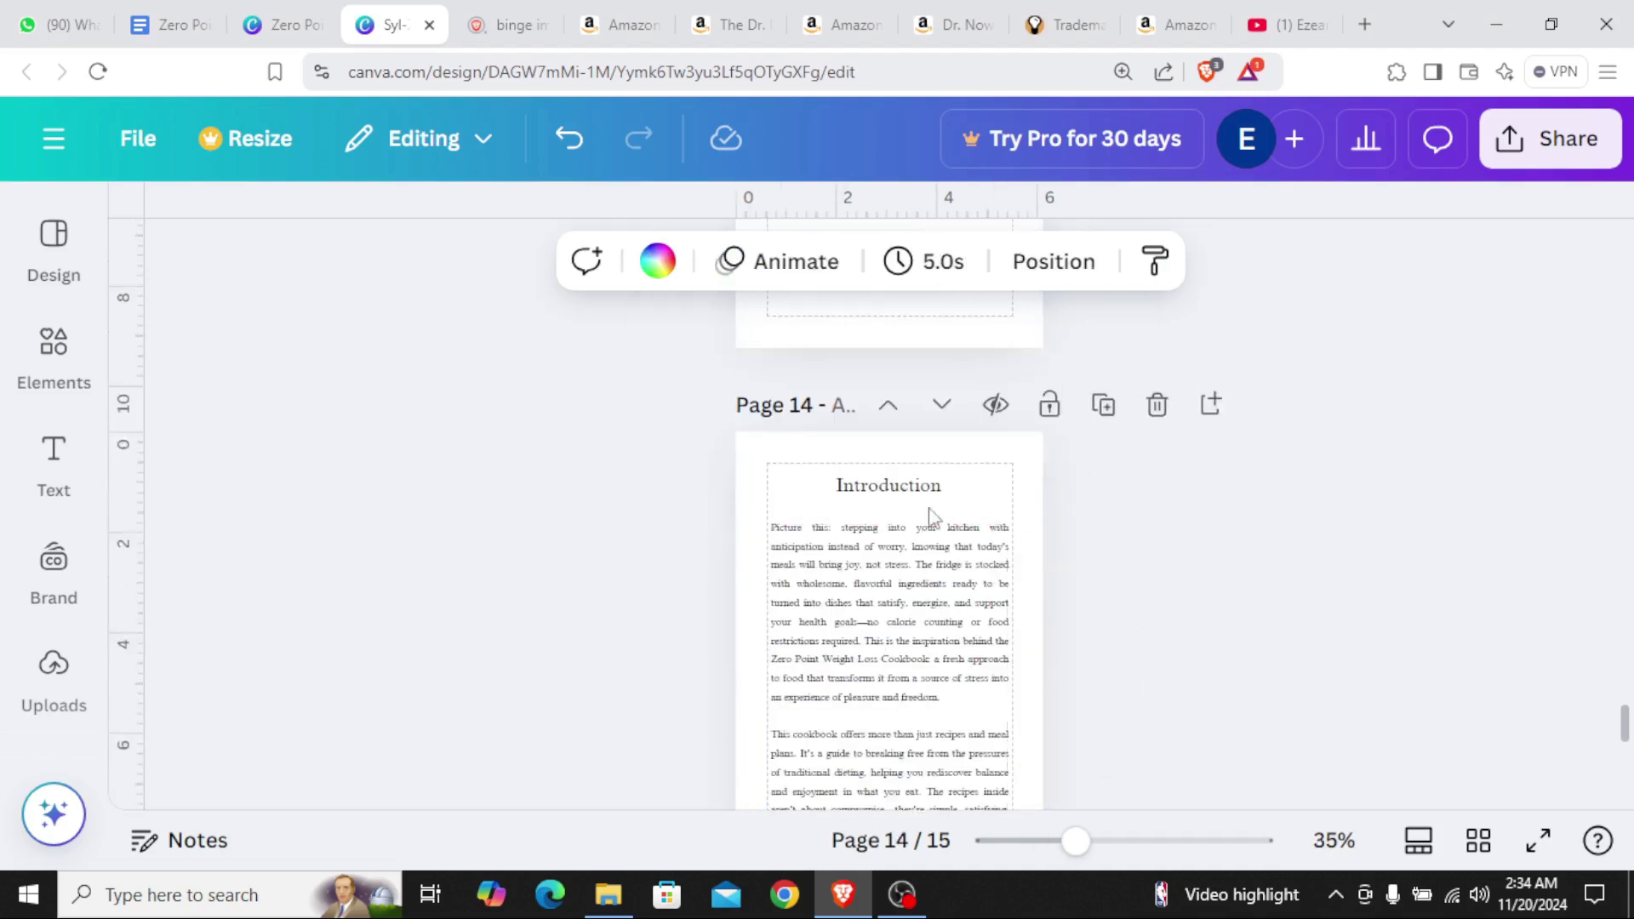
scroll(1160, 610, "up", 5)
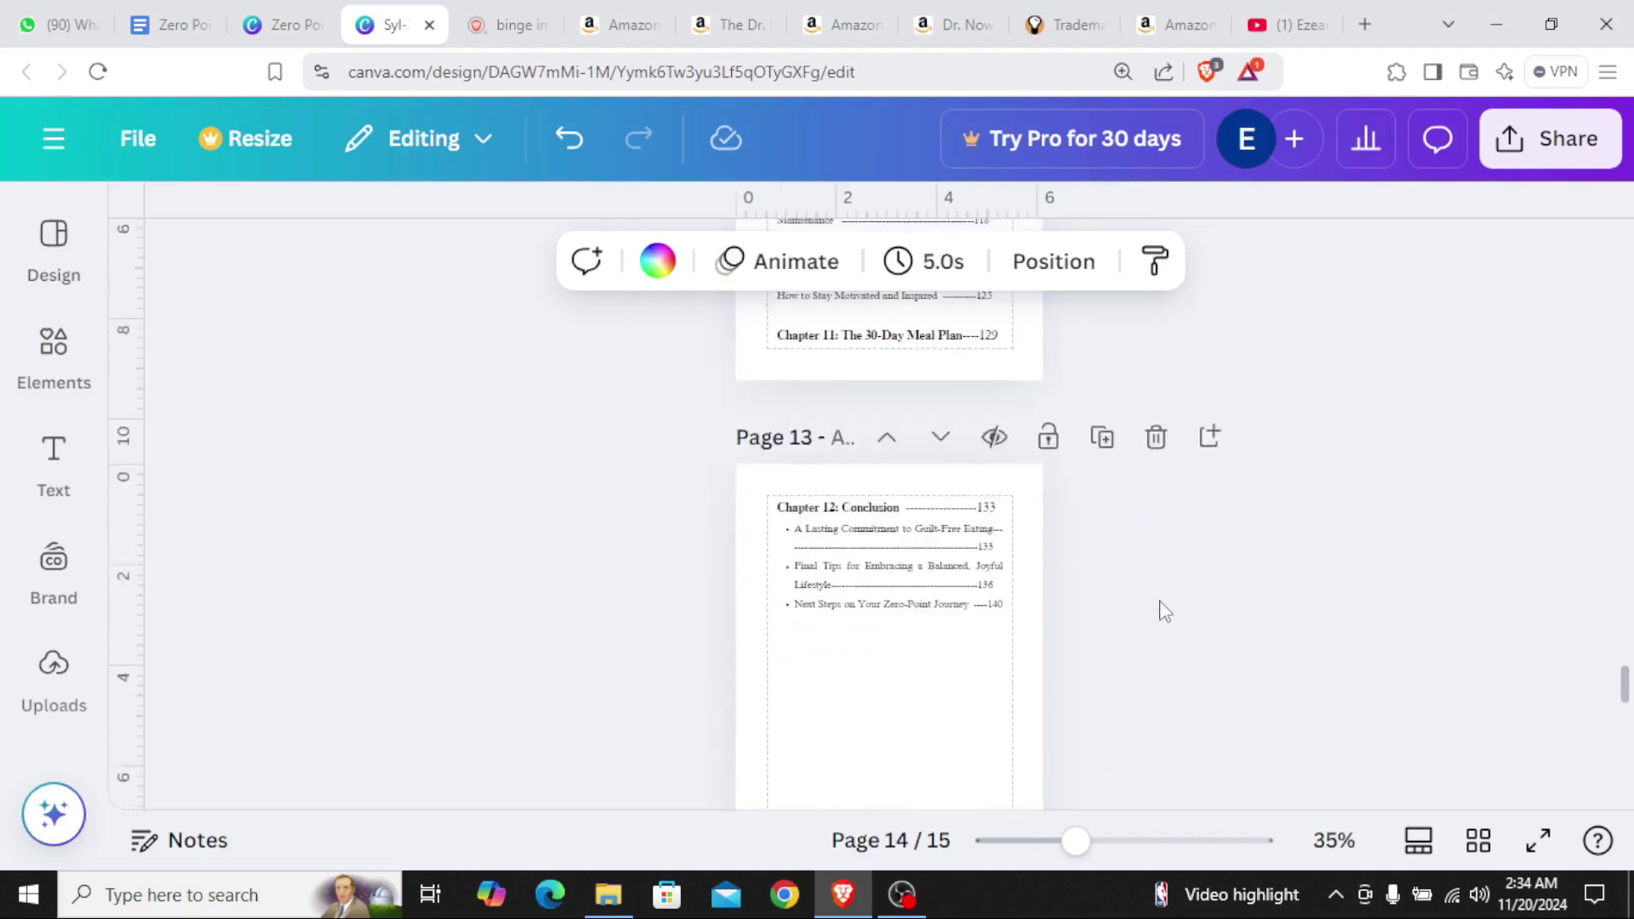
scroll(927, 426, "up", 5)
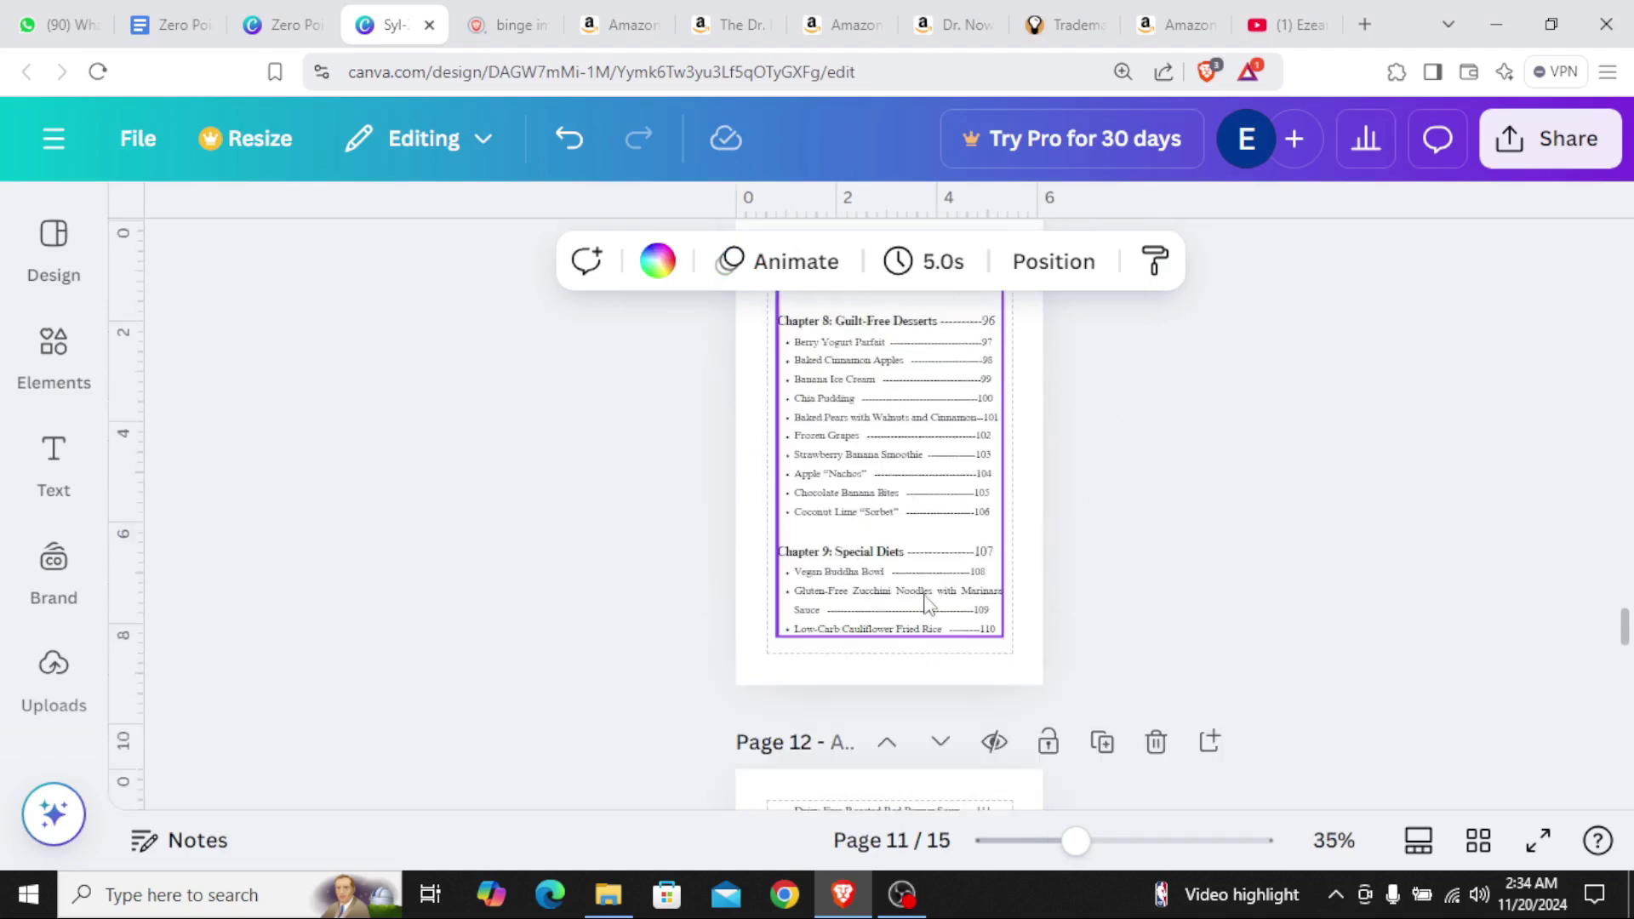
scroll(915, 596, "up", 3)
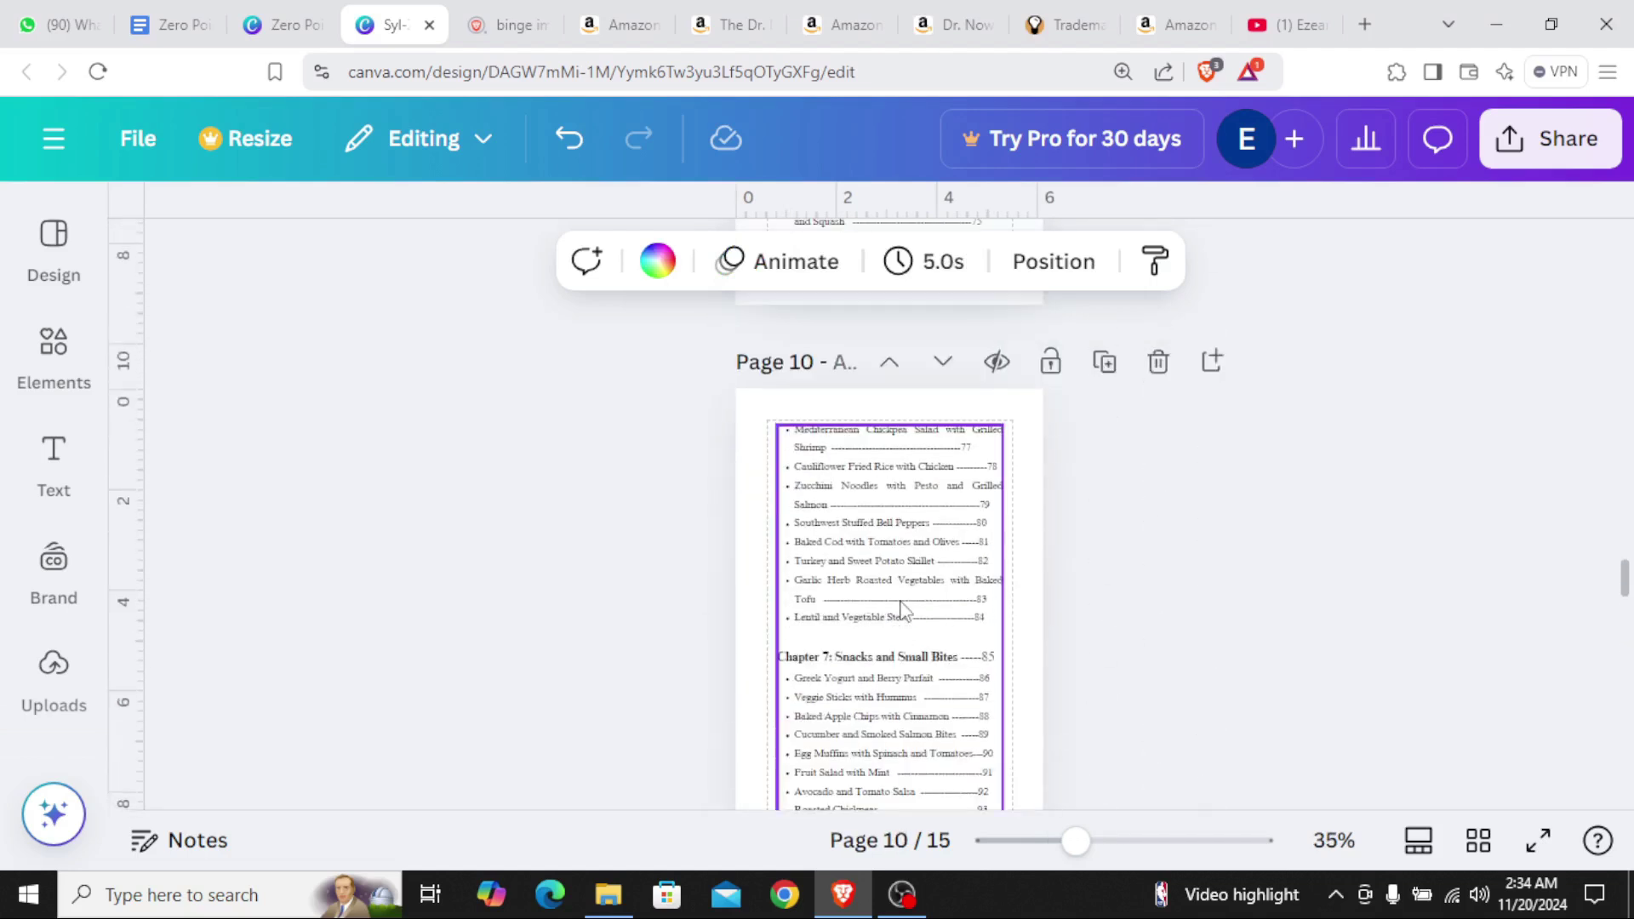
scroll(932, 653, "up", 3)
left_click(894, 549)
scroll(894, 592, "up", 3)
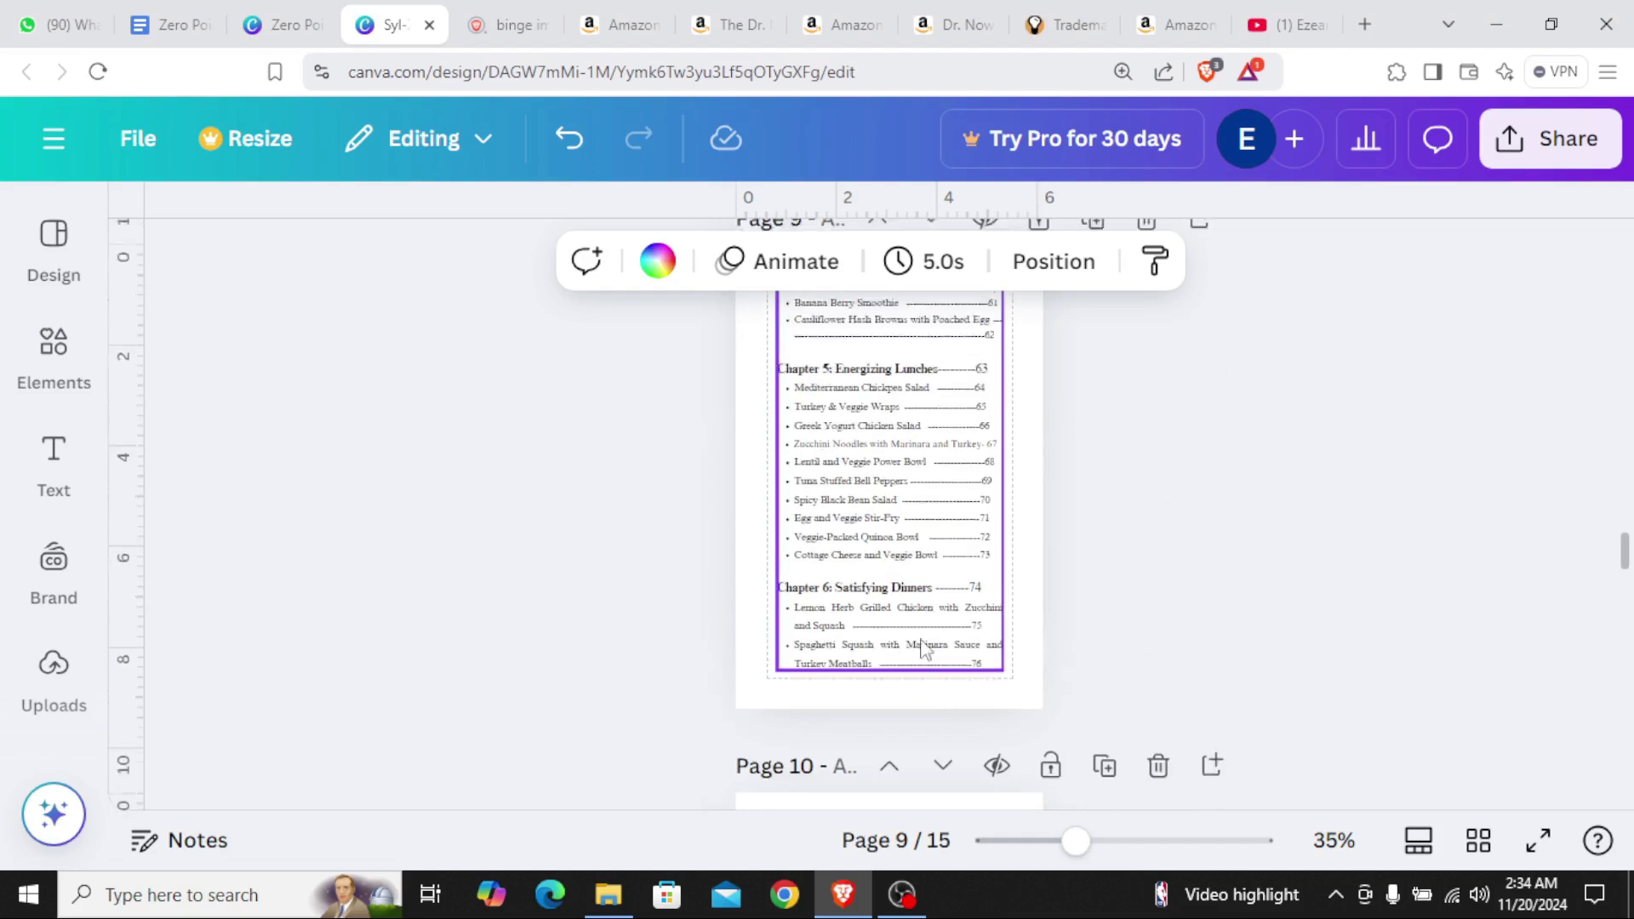
scroll(898, 672, "up", 8)
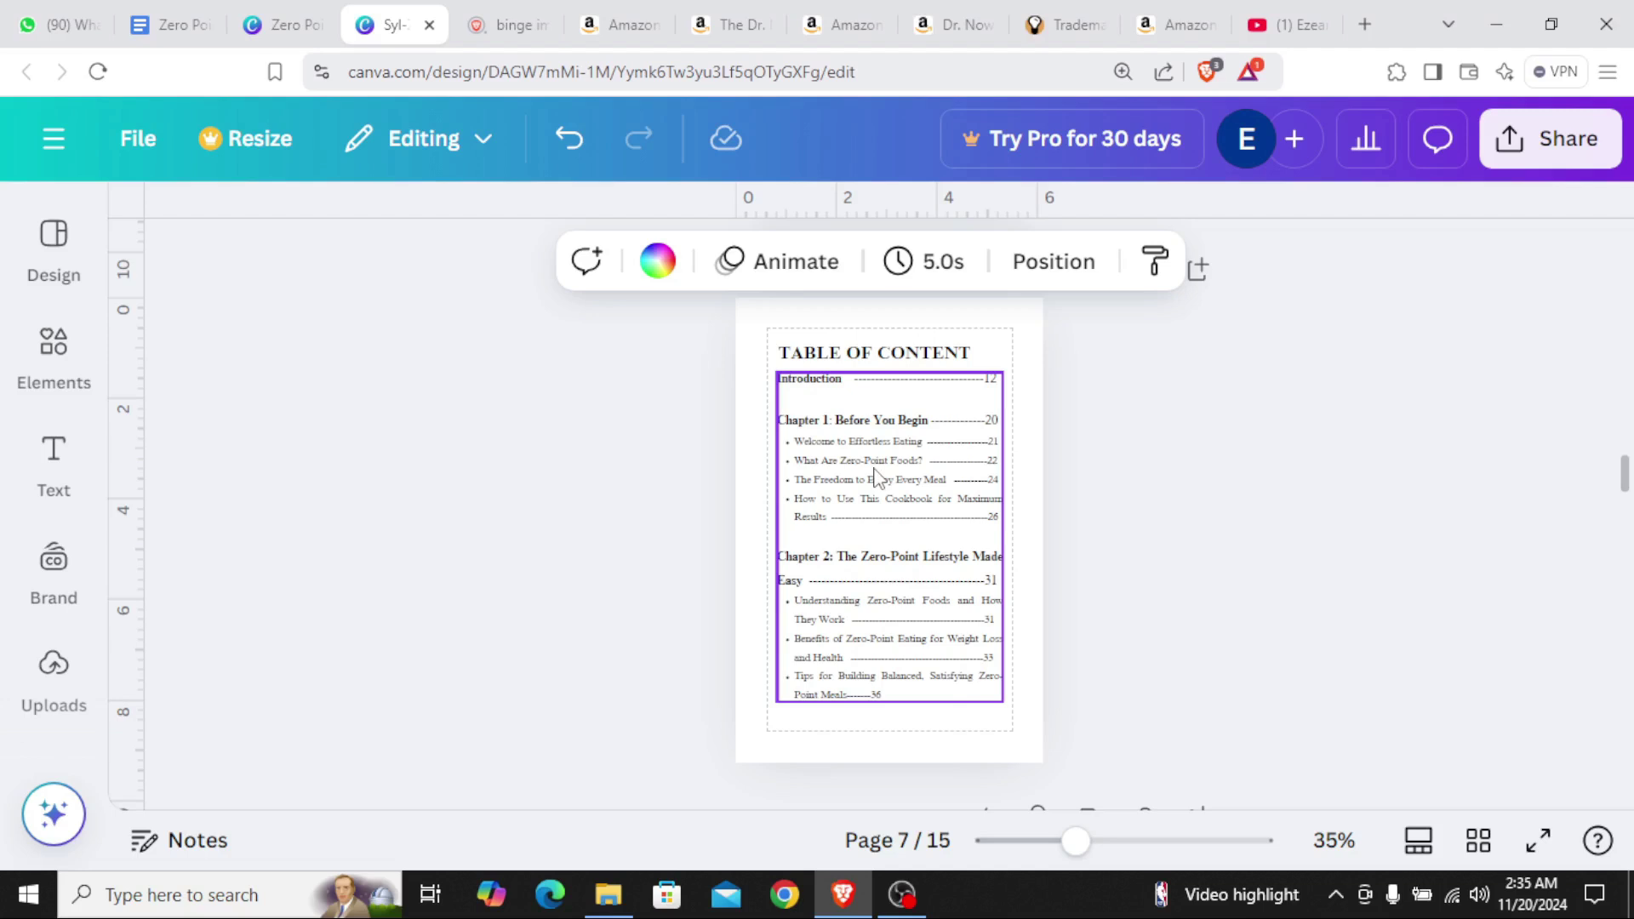
scroll(1088, 526, "down", 15)
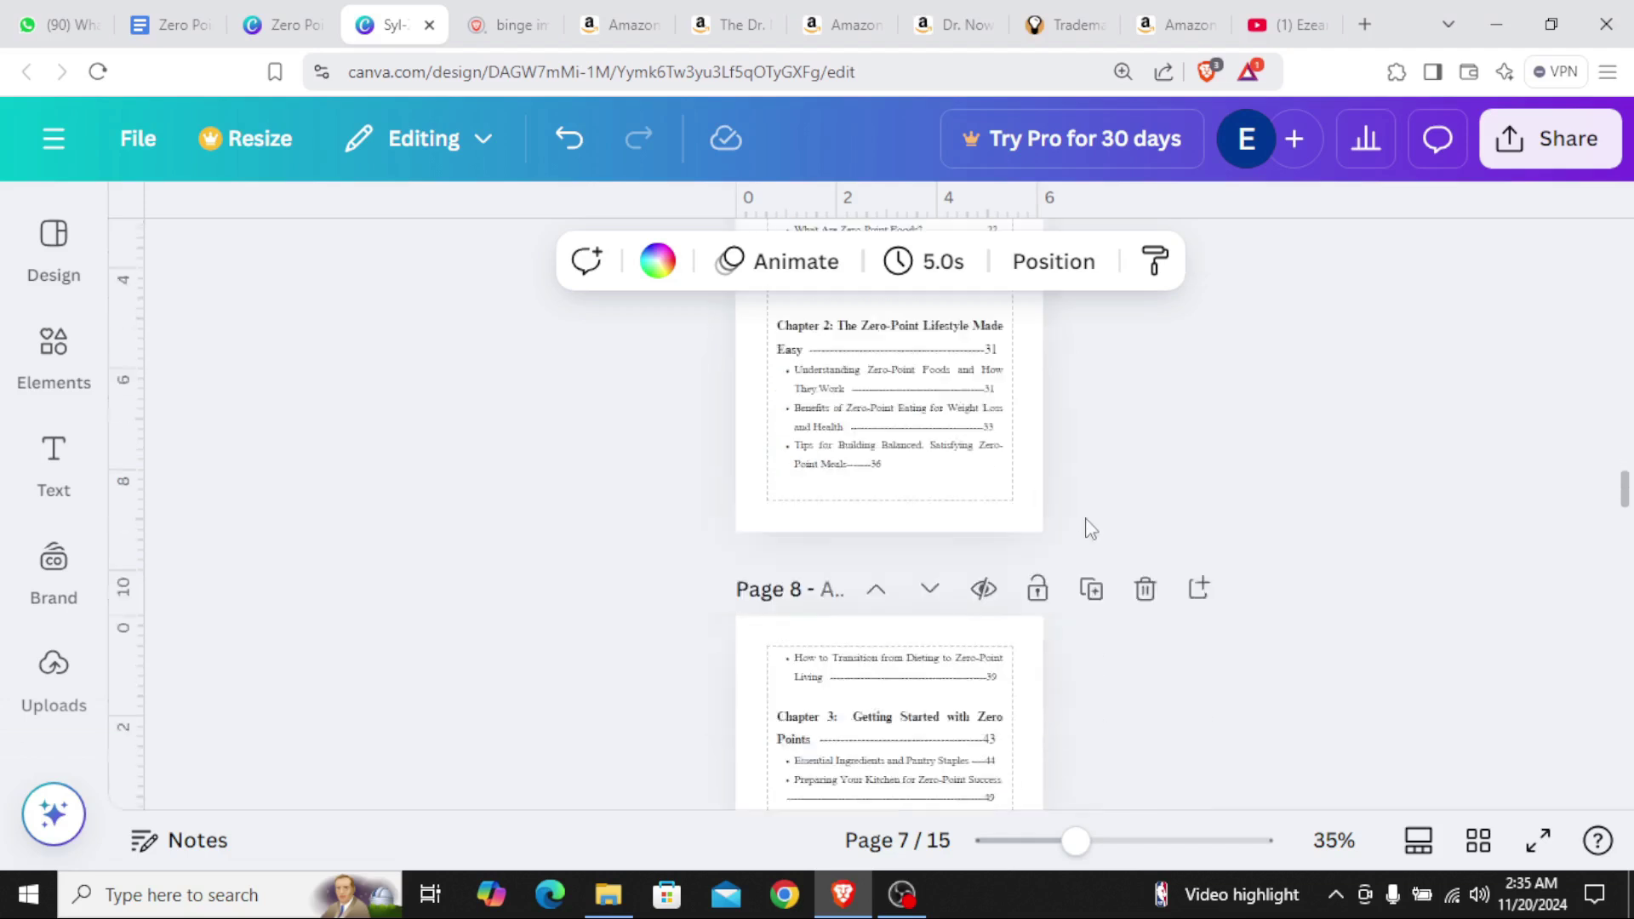
scroll(1090, 528, "down", 15)
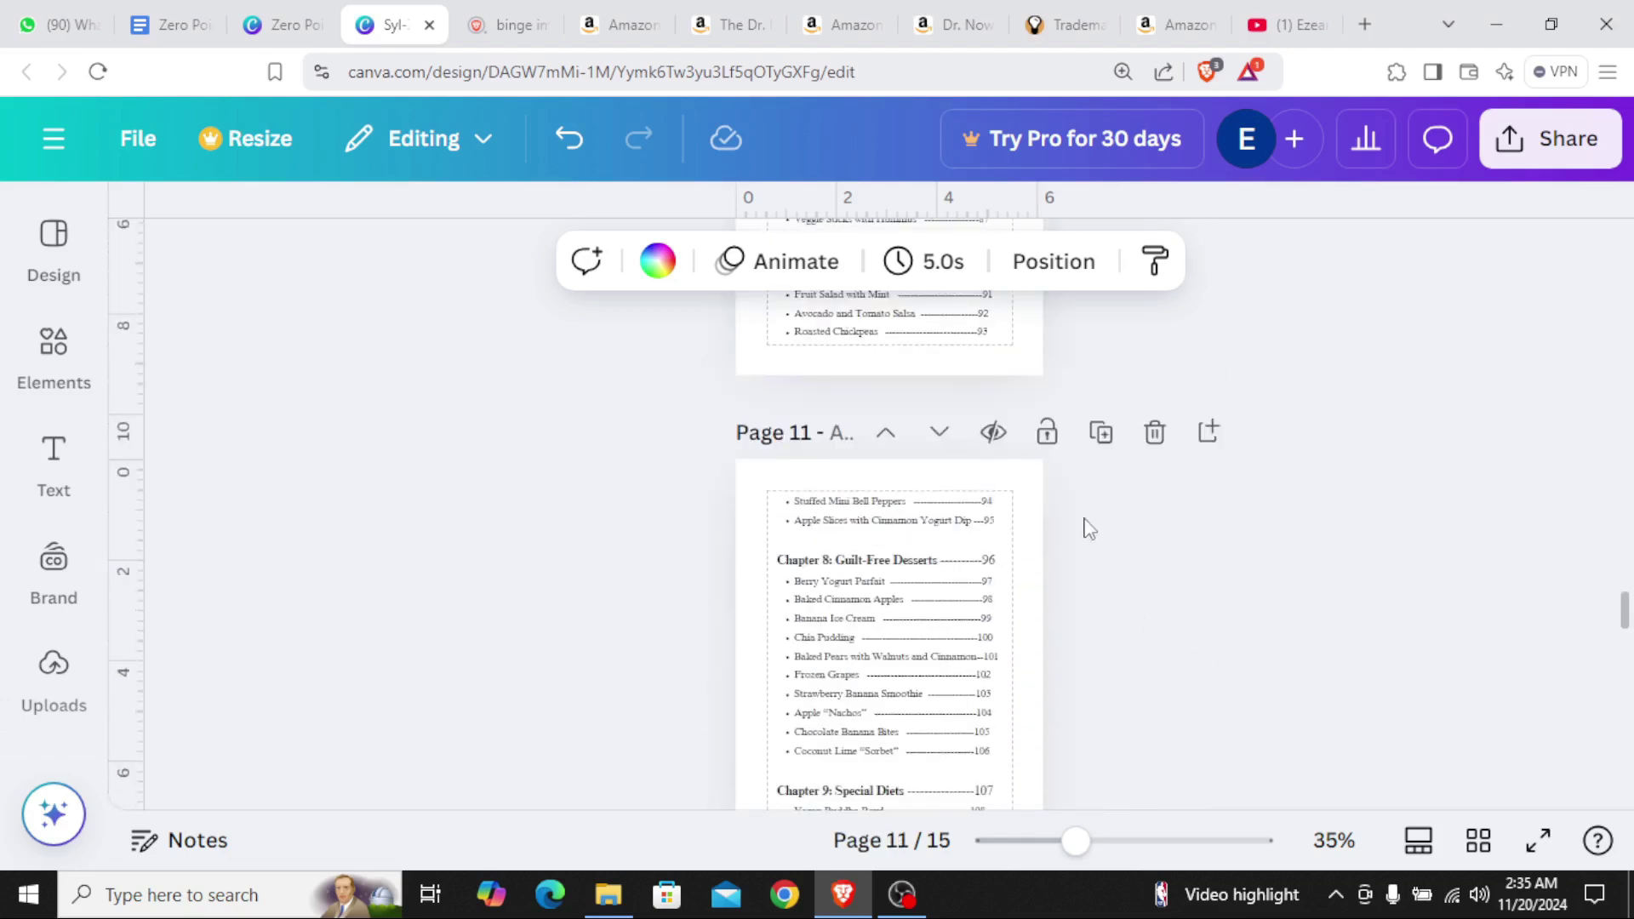
scroll(1085, 532, "down", 4)
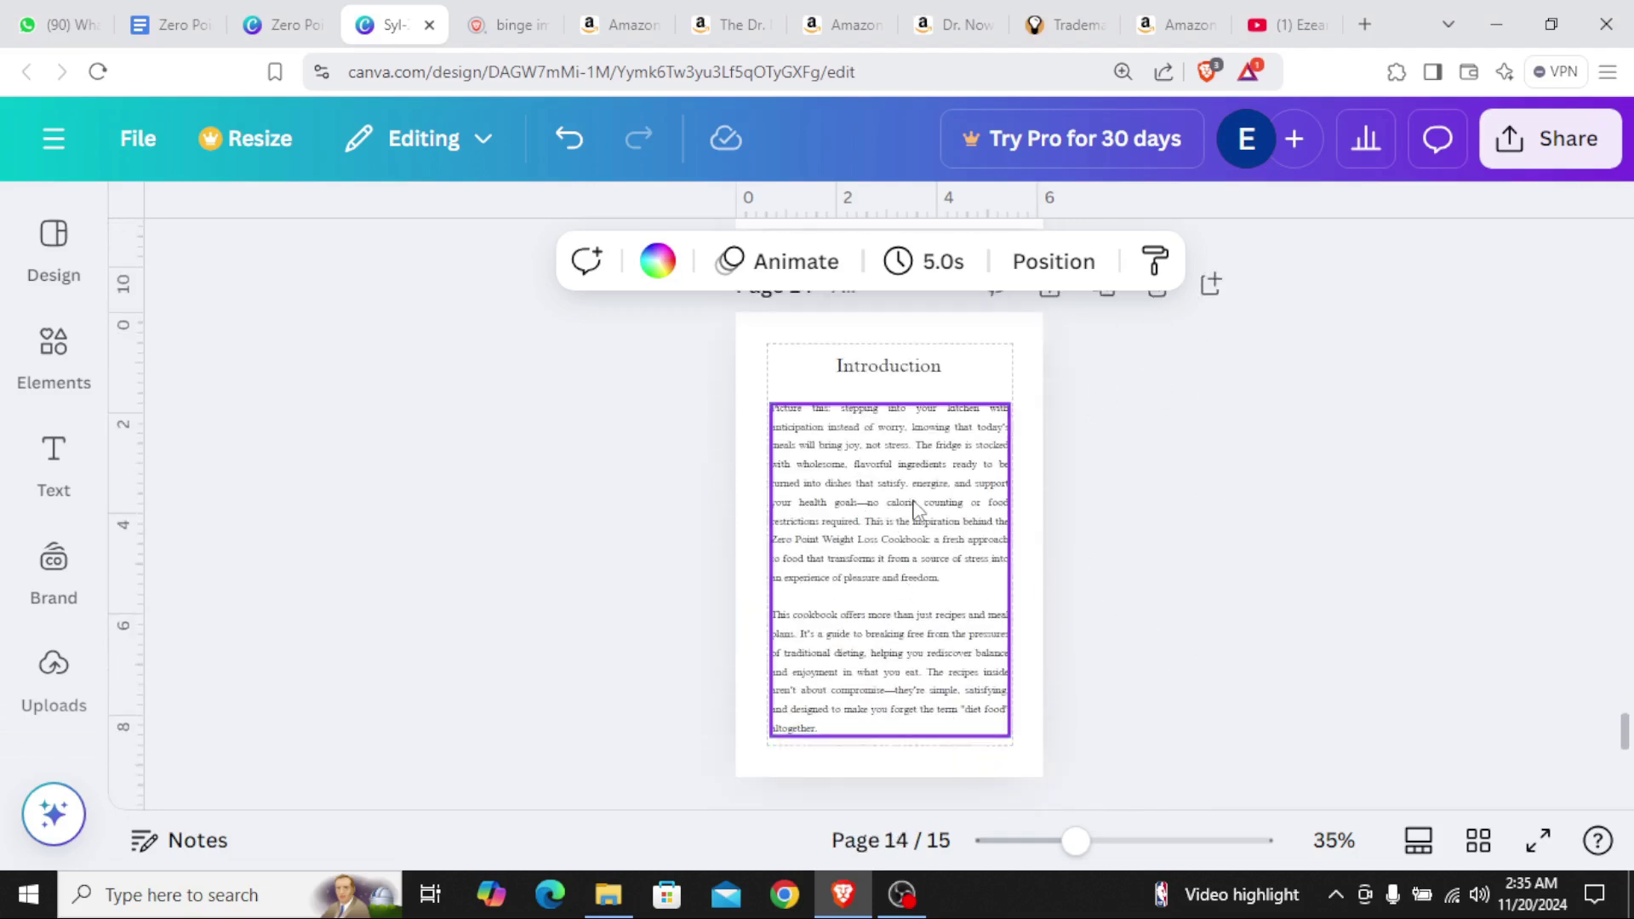
Switch to the Zero Point CookBook manuscript in Google Docs and examine its Introduction and the start of Chapter 1
left_click(162, 24)
scroll(967, 576, "down", 4)
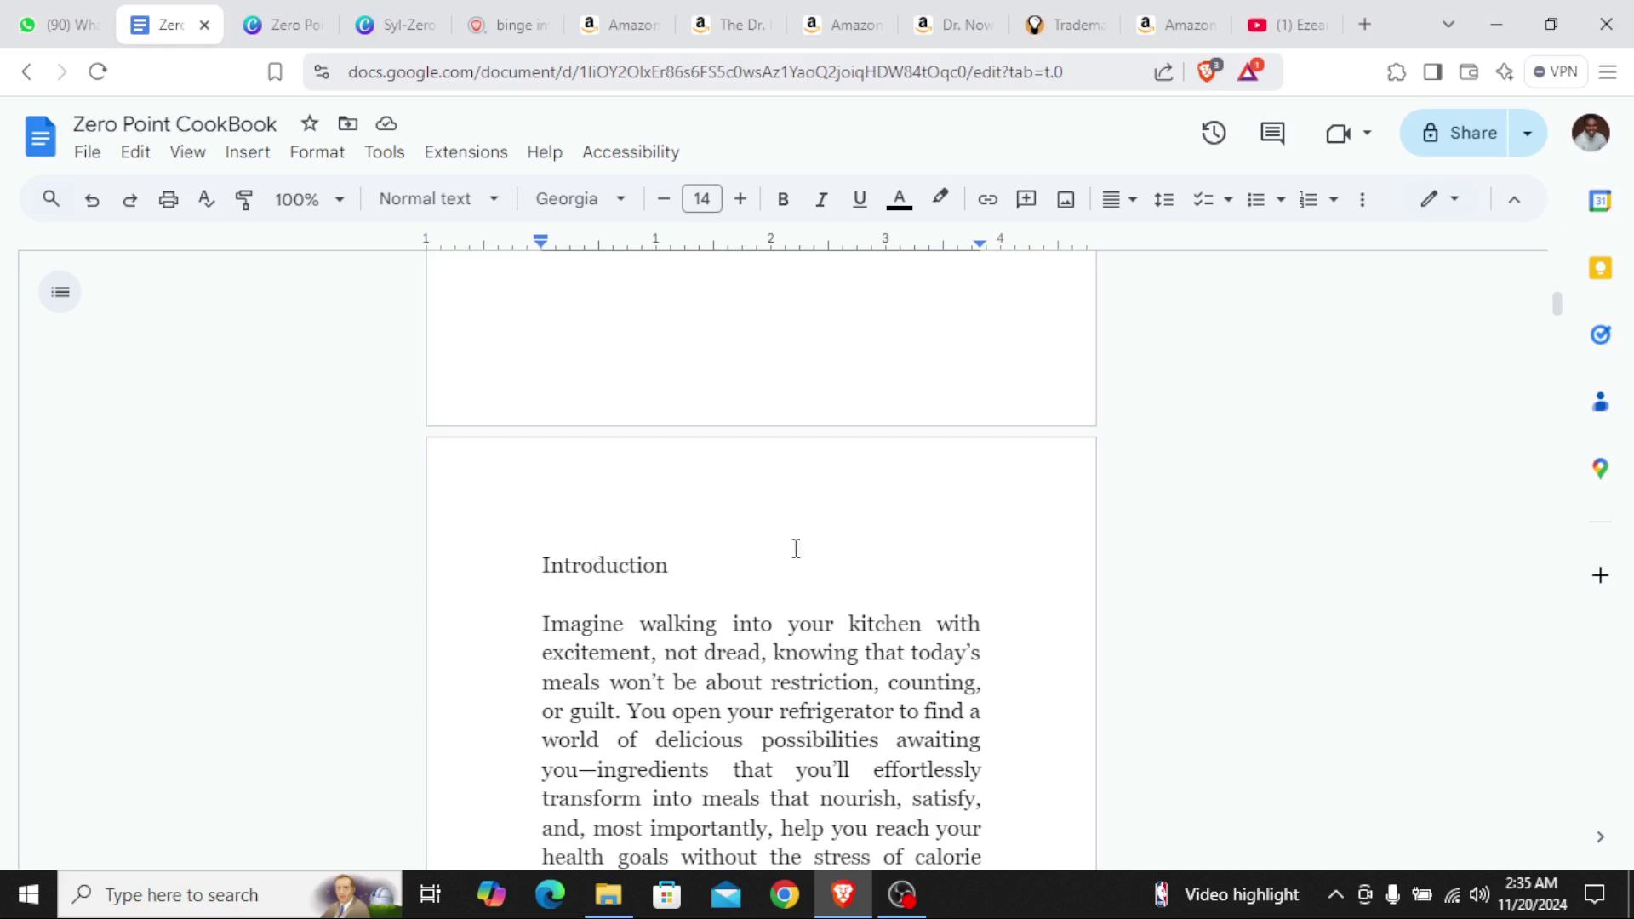
scroll(796, 549, "down", 15)
scroll(841, 530, "down", 20)
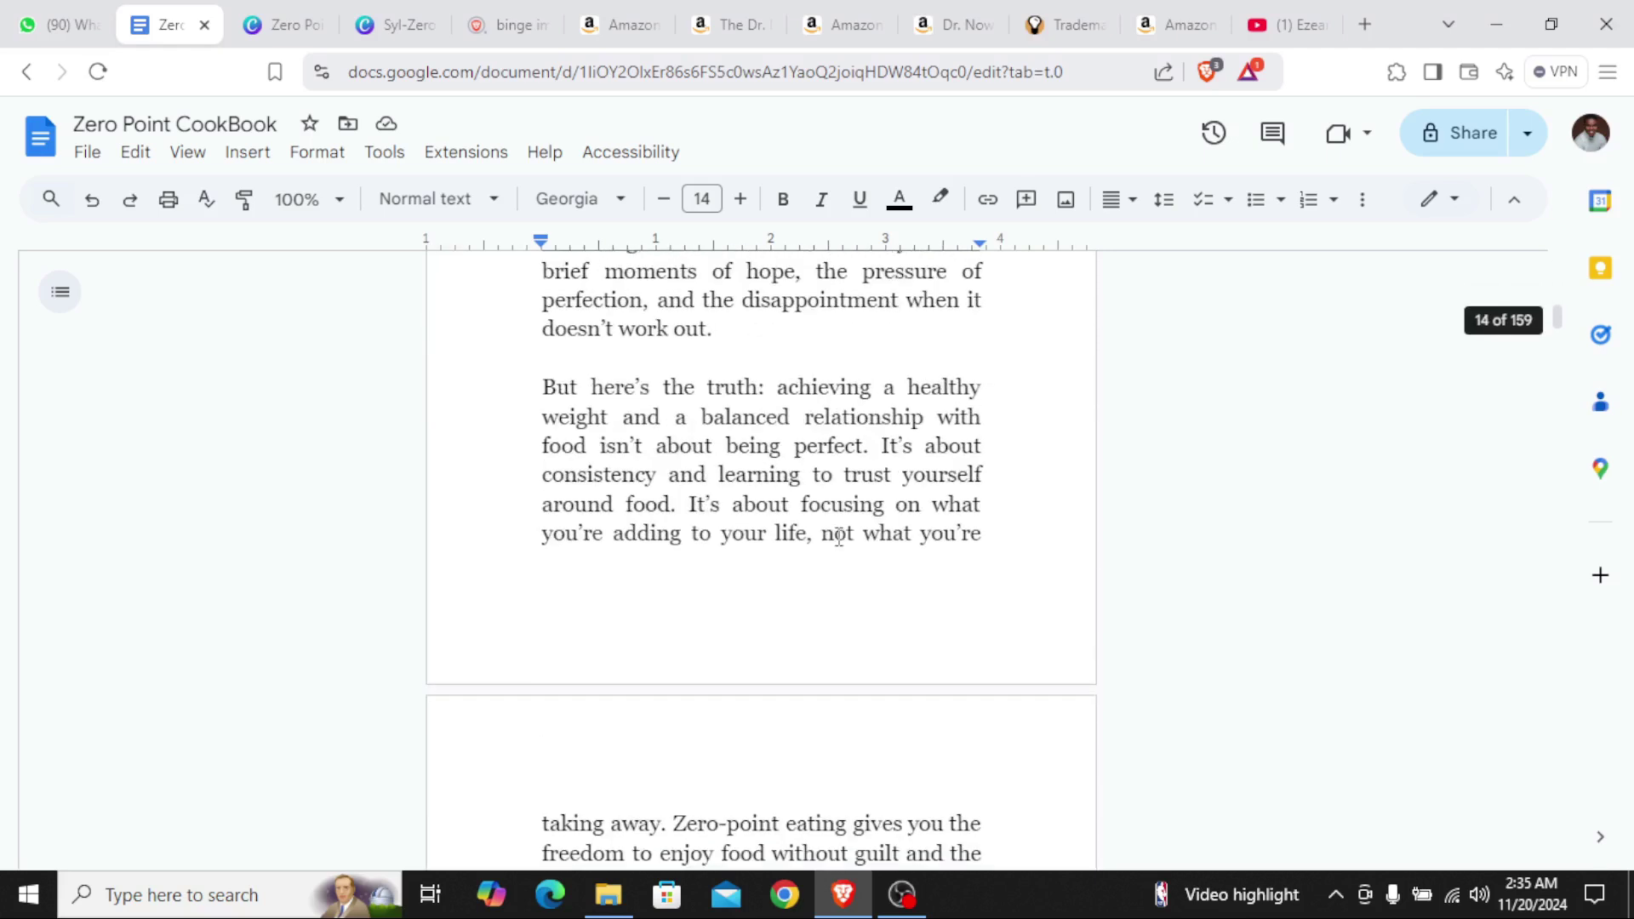
scroll(839, 536, "down", 15)
scroll(838, 537, "down", 7)
scroll(839, 538, "down", 20)
scroll(837, 540, "down", 11)
scroll(837, 541, "up", 3)
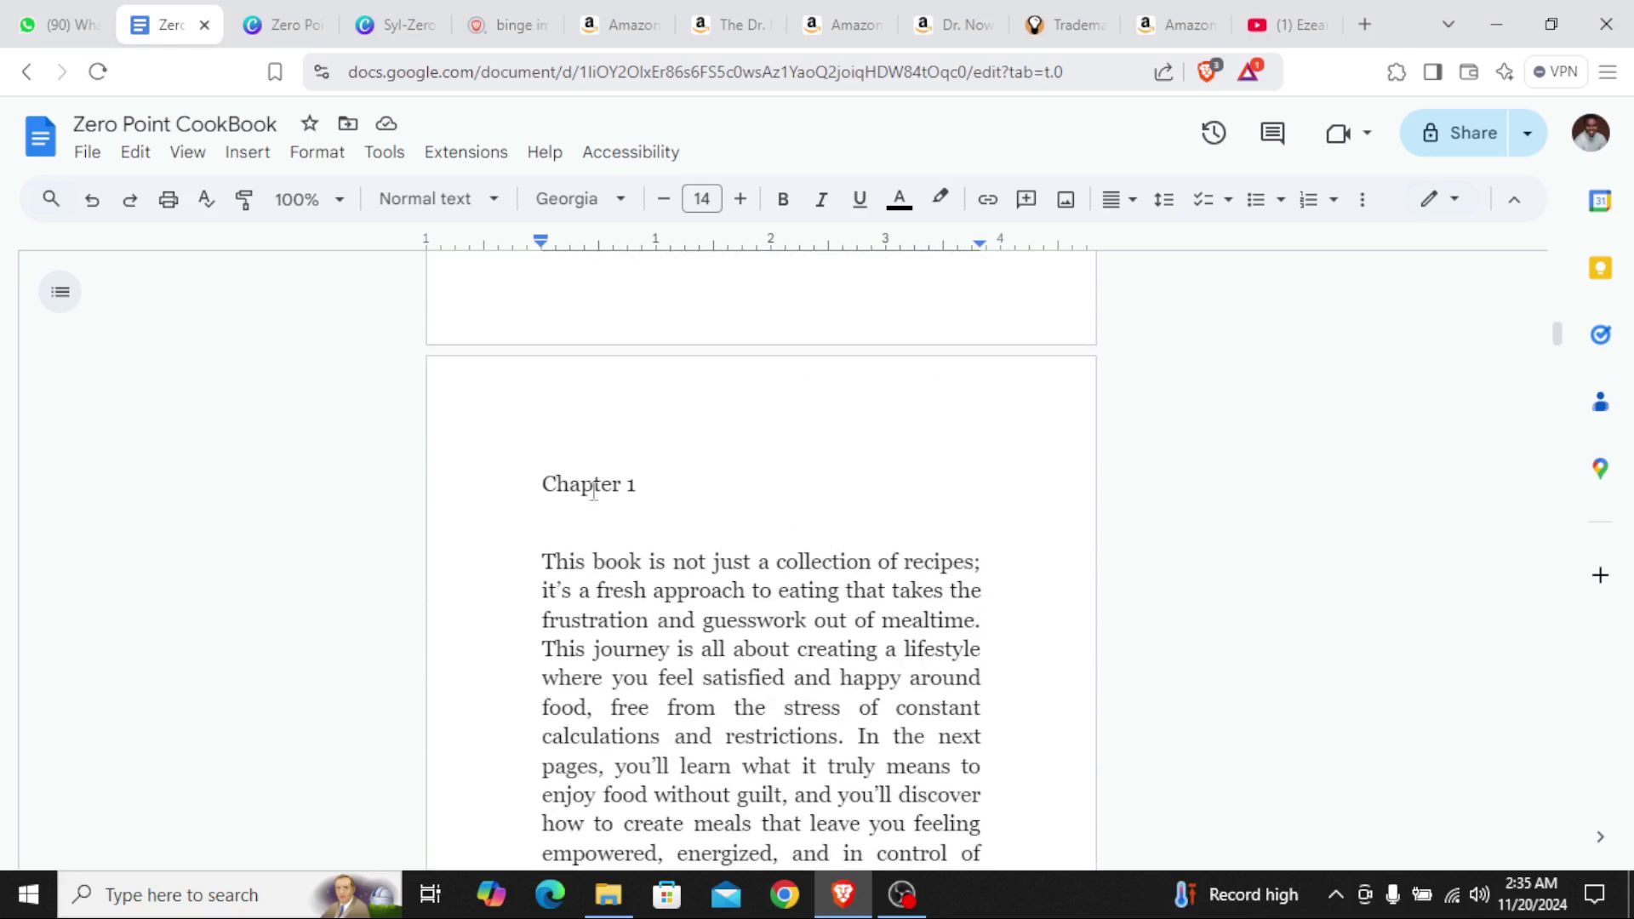
scroll(920, 494, "down", 8)
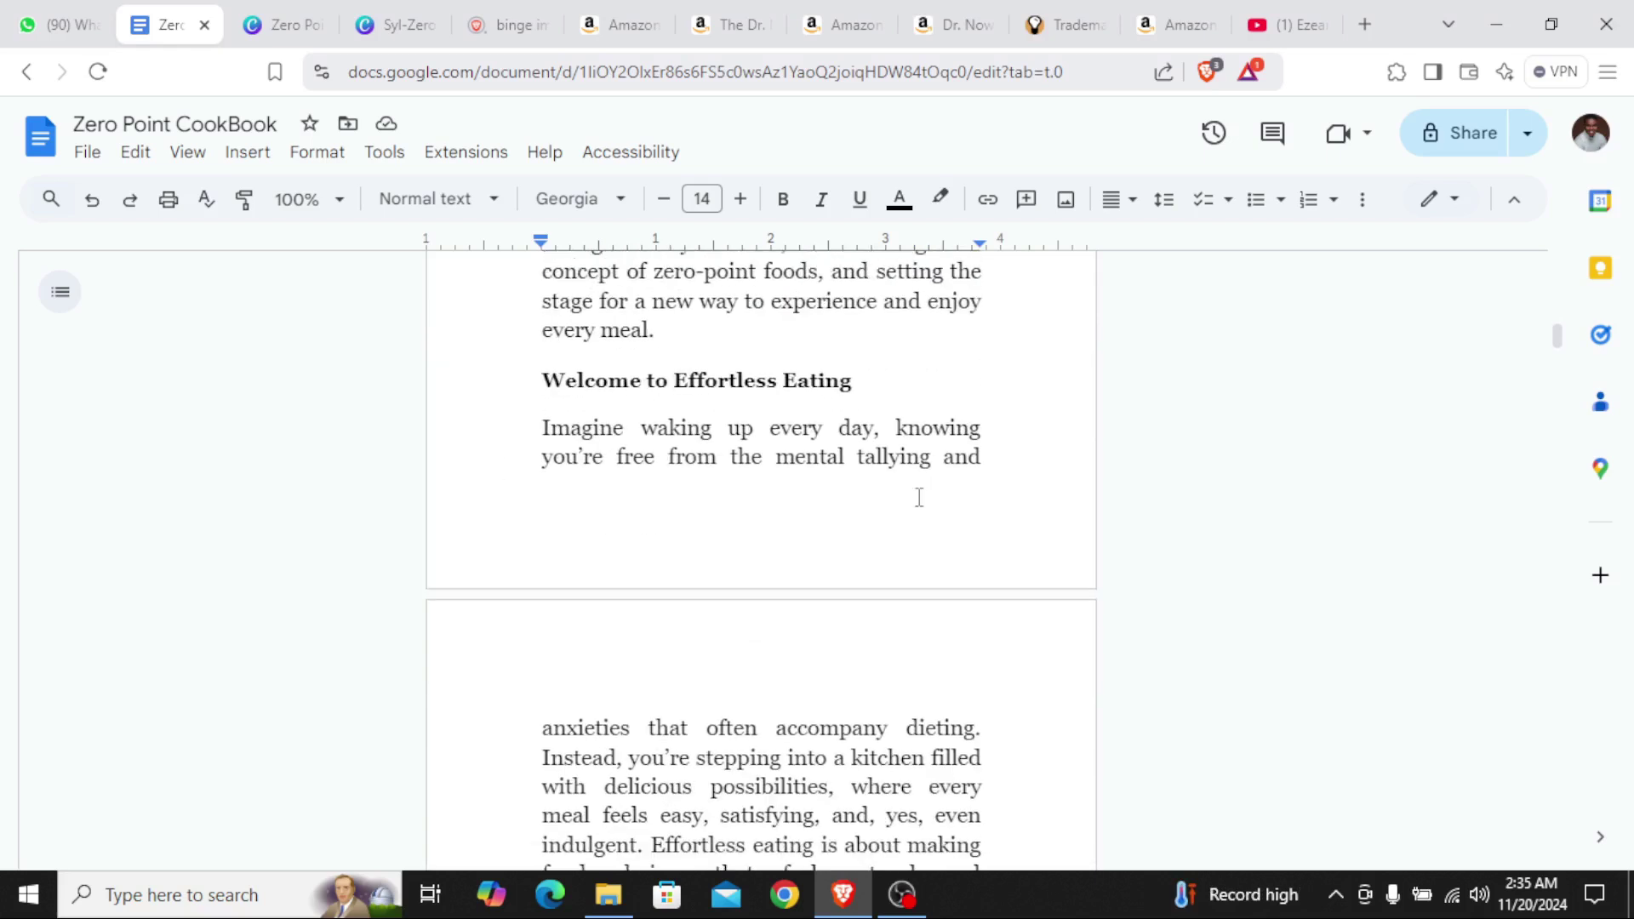
scroll(919, 498, "down", 5)
scroll(919, 500, "up", 20)
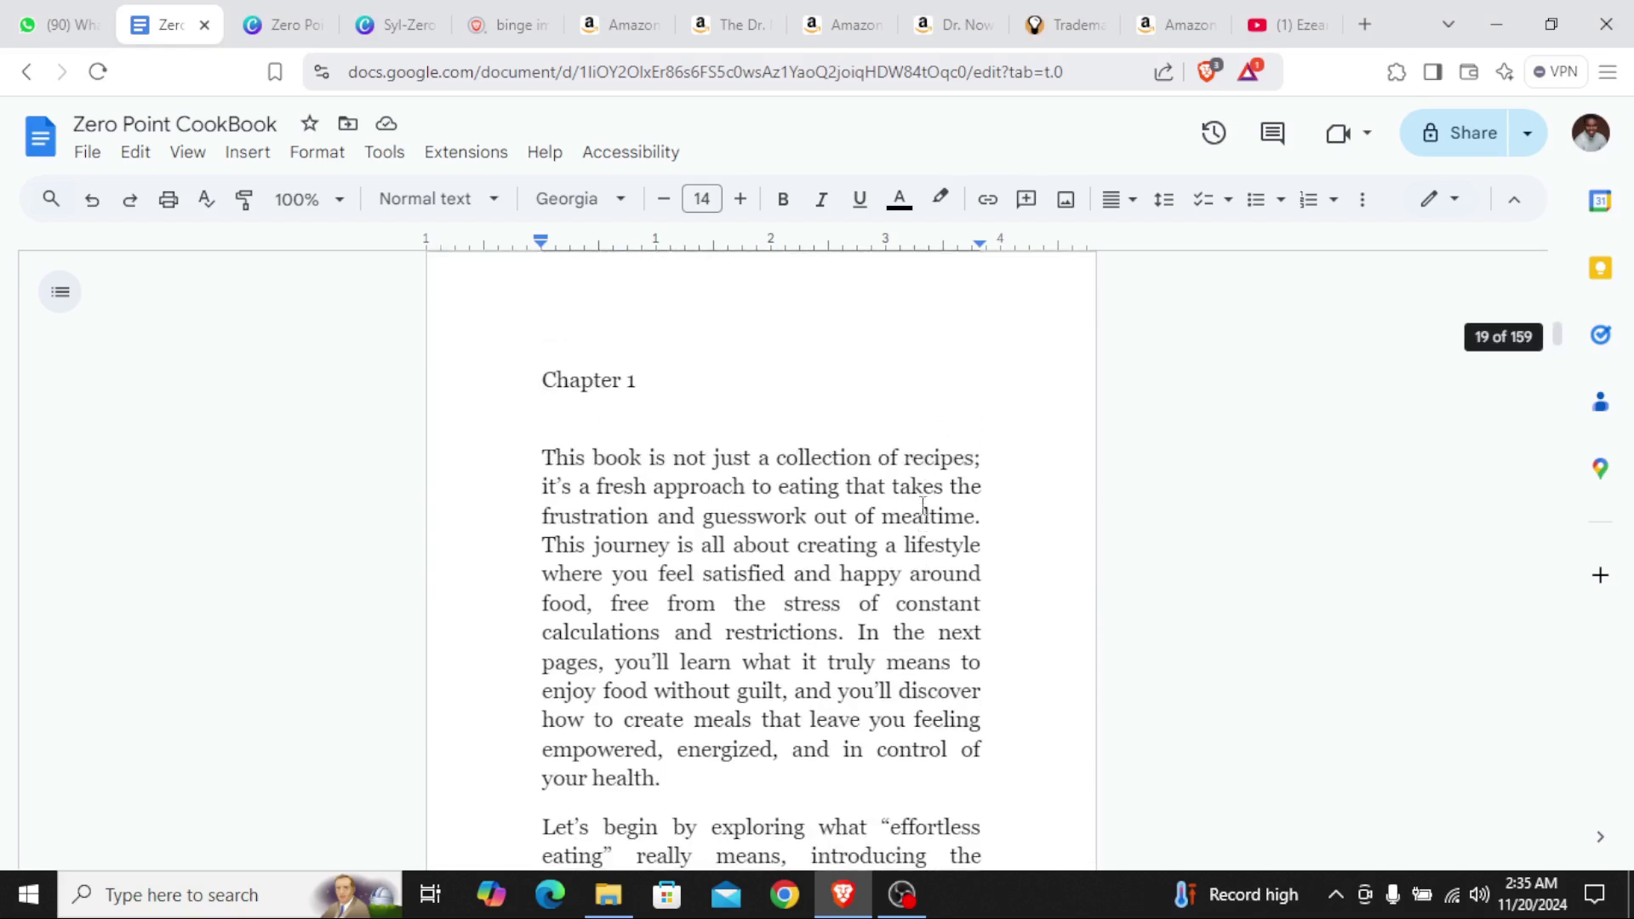
scroll(923, 508, "up", 12)
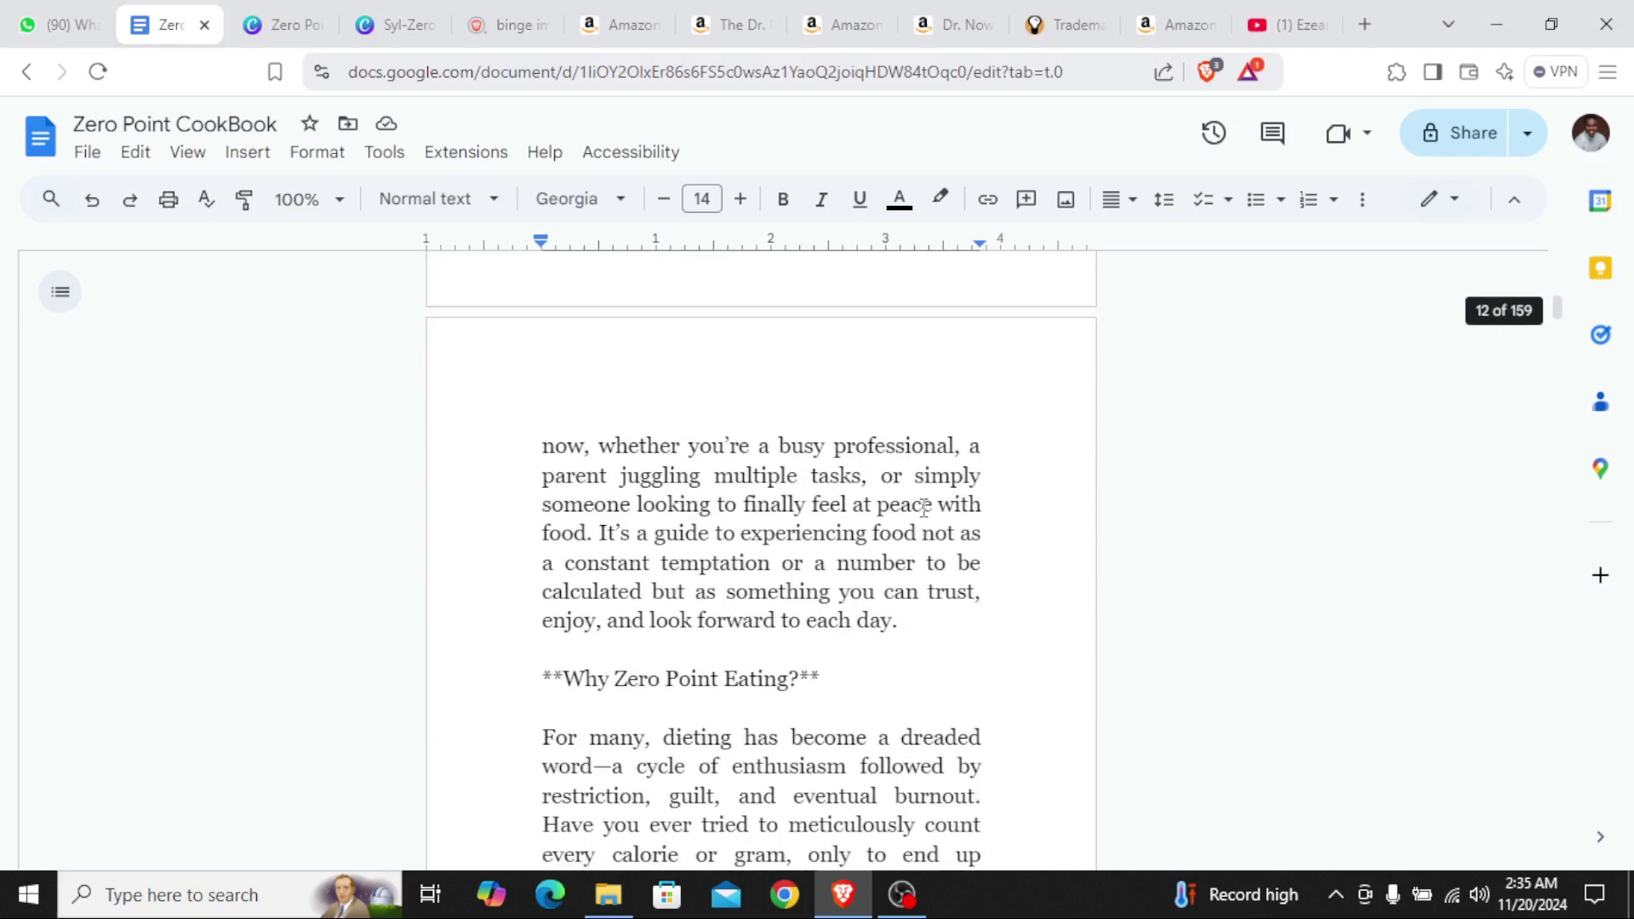
scroll(924, 509, "up", 12)
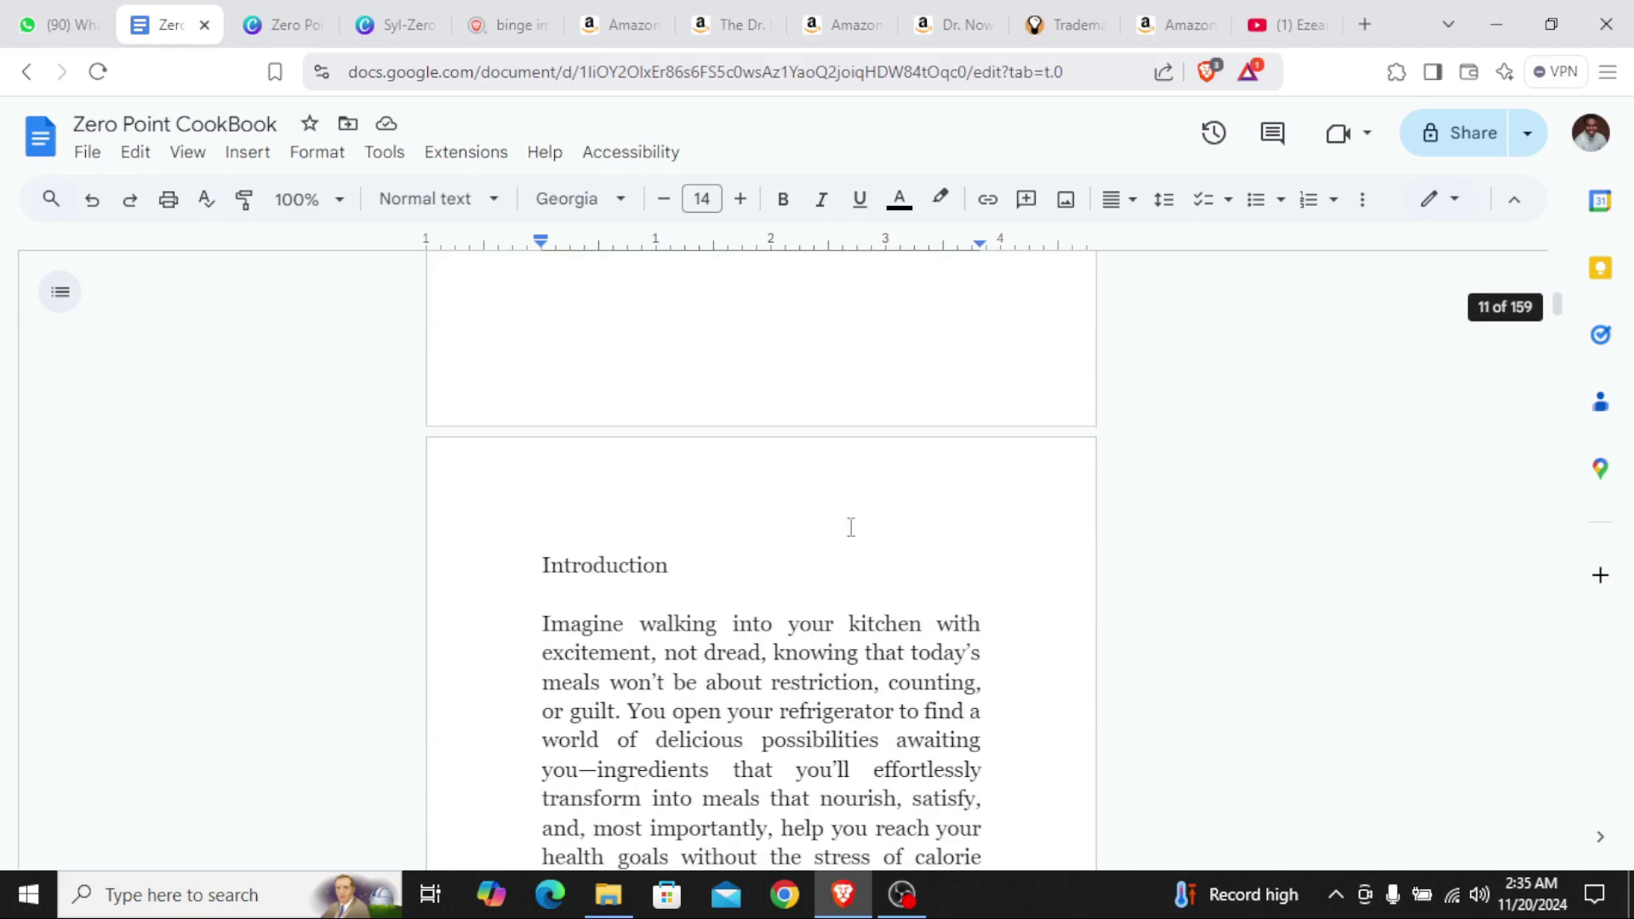
scroll(712, 575, "down", 3)
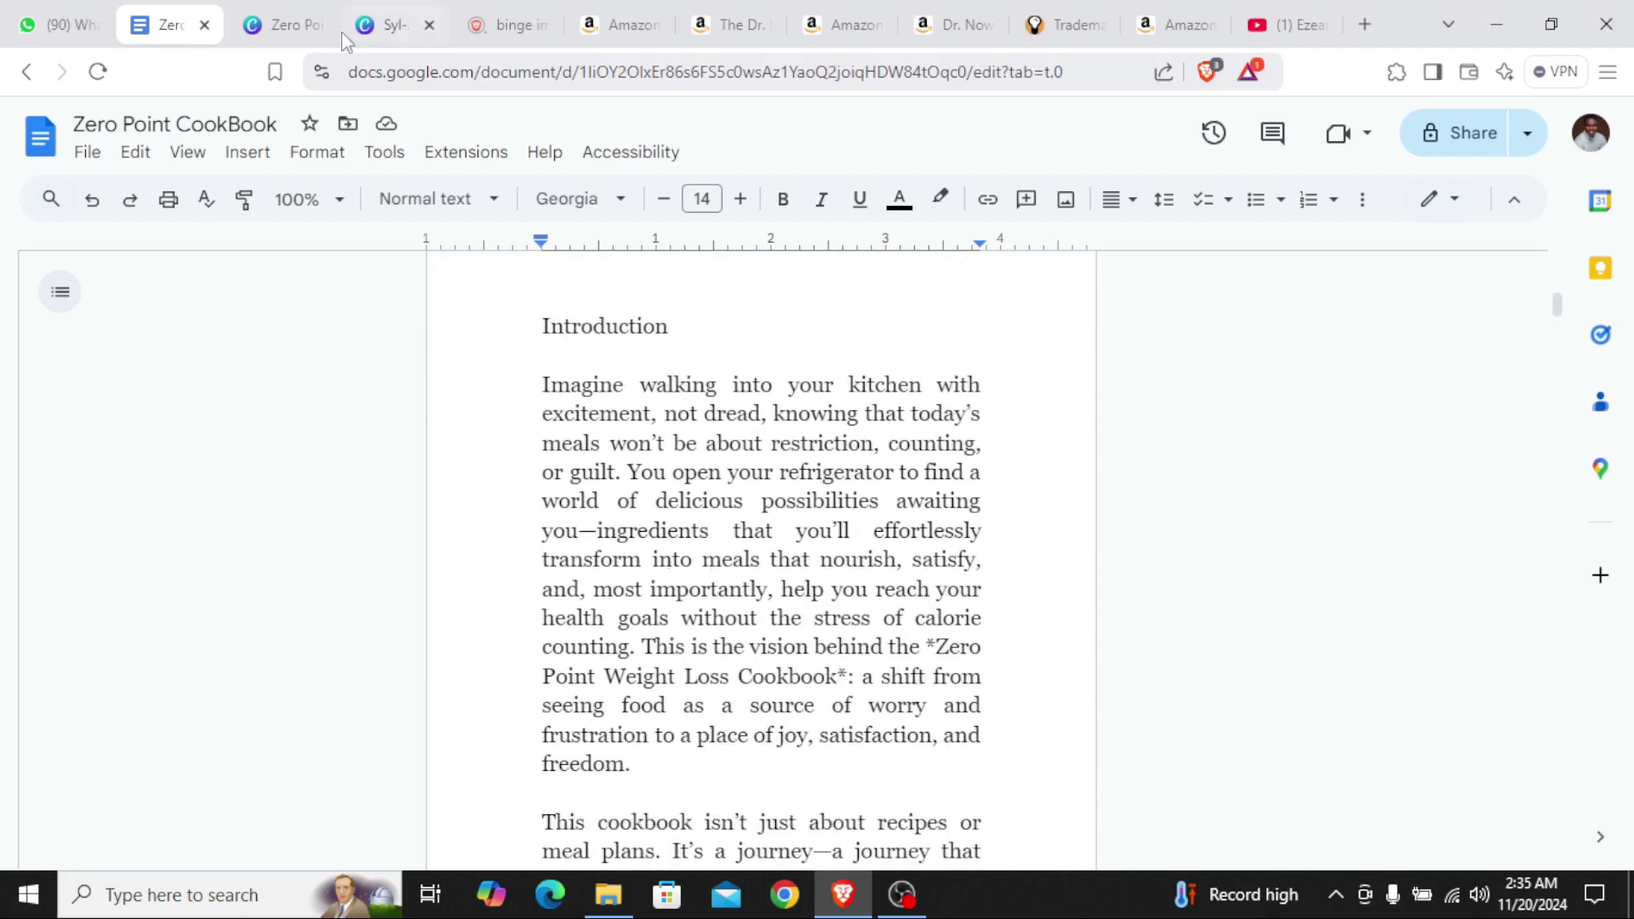
Compare the Introduction page in the Syl-Zero design with the one in the finished cookbook in Canva
left_click(396, 24)
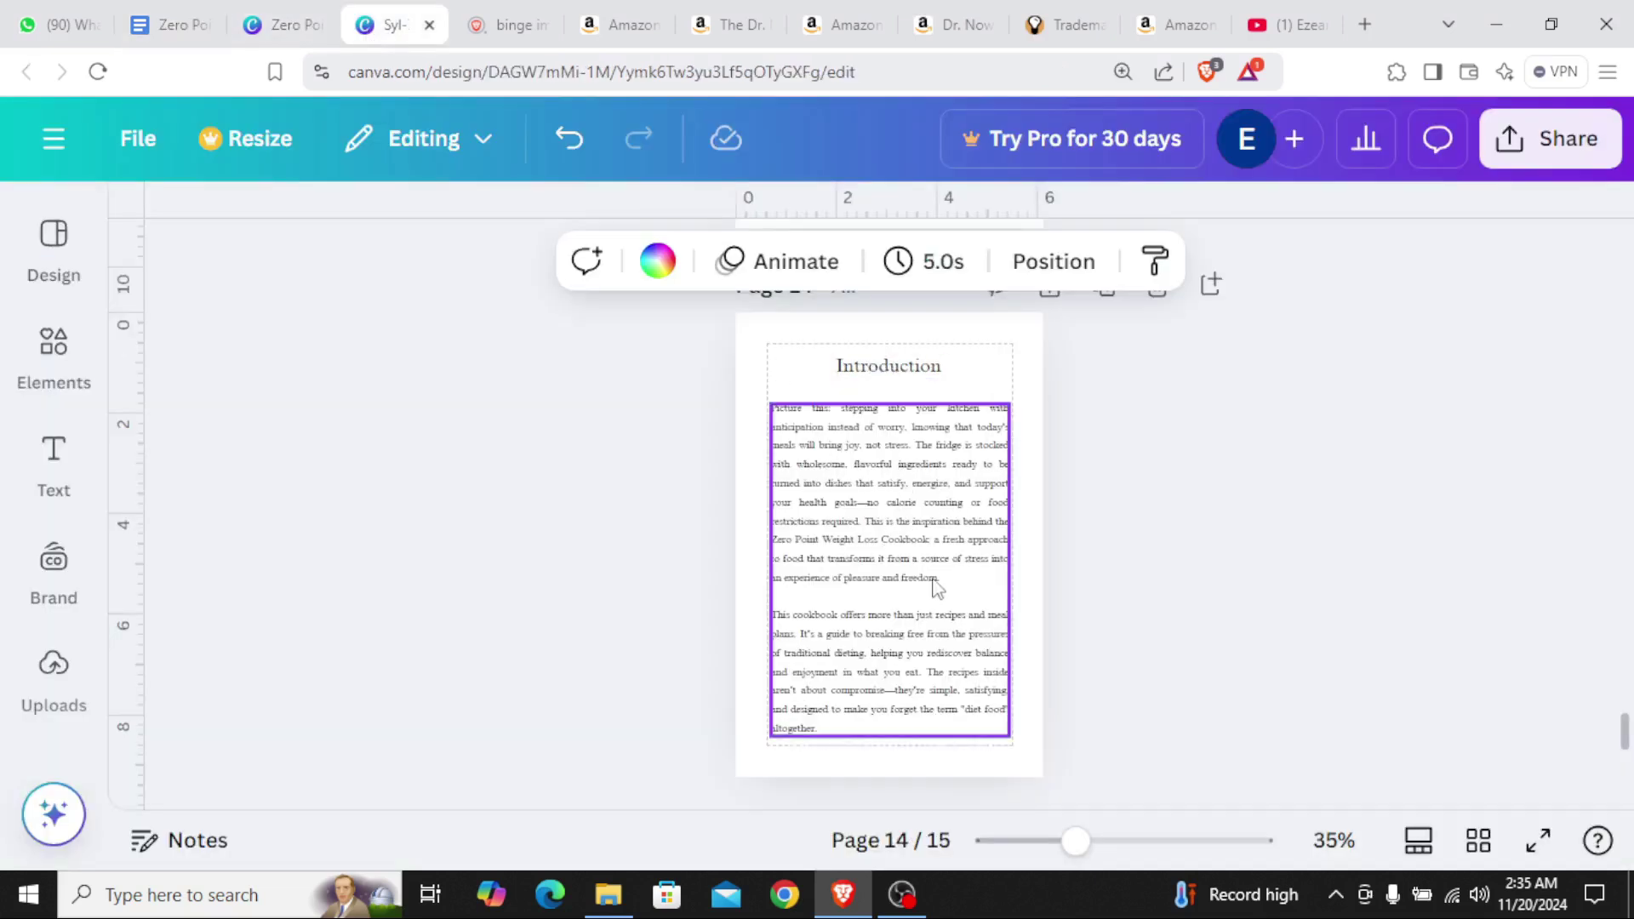
left_click(271, 25)
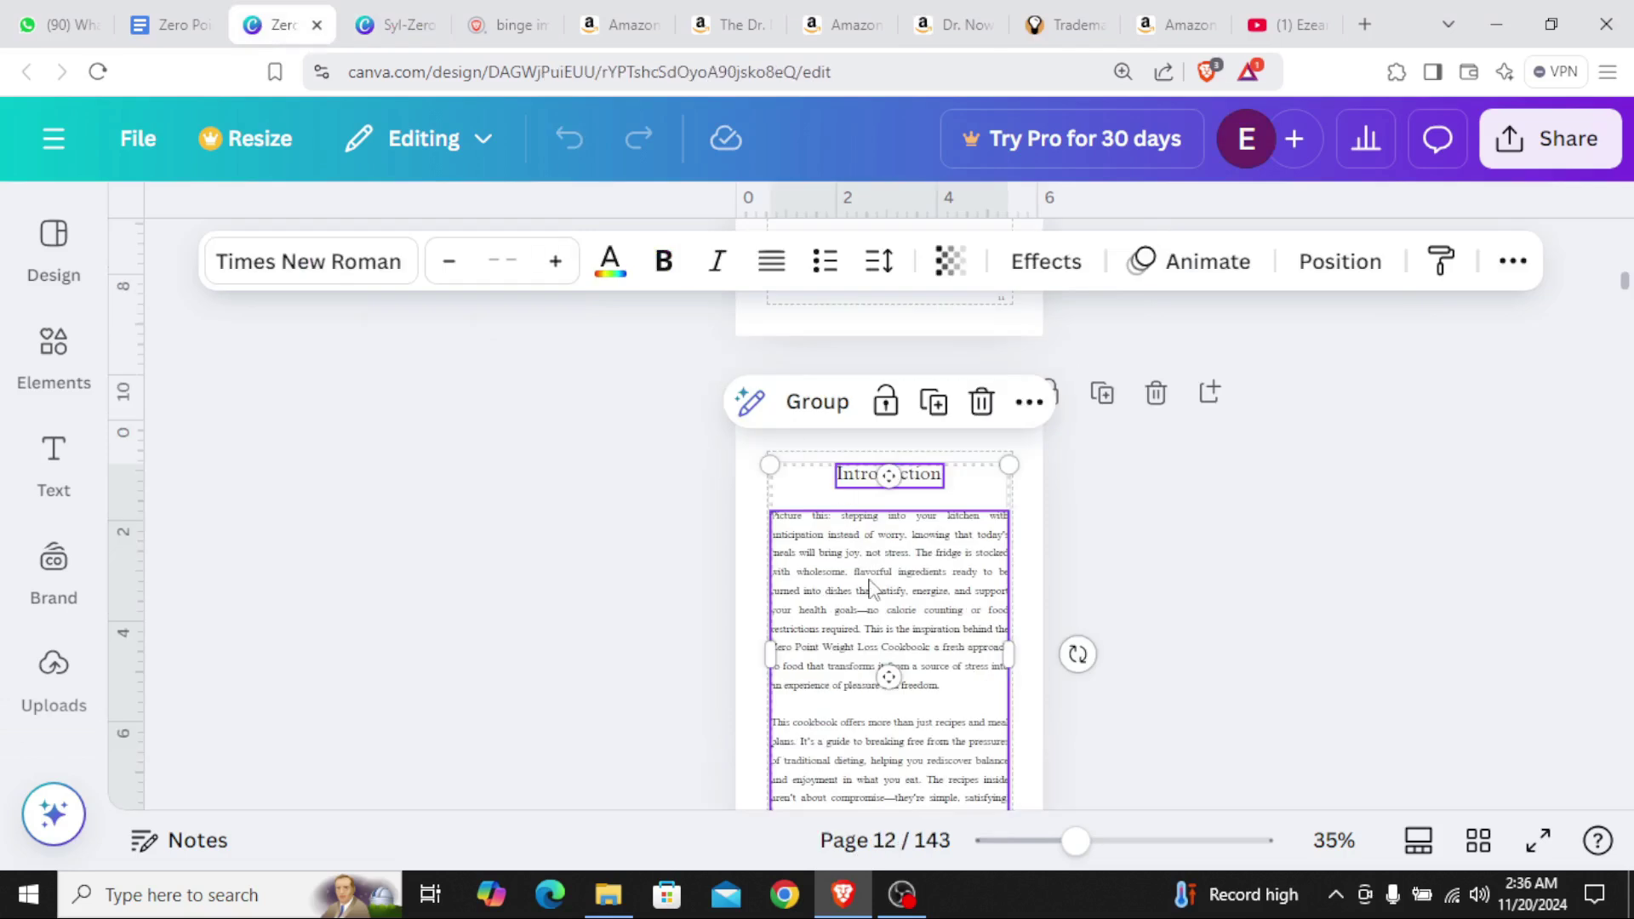
left_click(1325, 529)
Replace the Introduction body text on page 14 with the Google Docs manuscript's opening paragraphs, from "Imagine walking into your kitchen" to "look forward to each day."
left_click(166, 21)
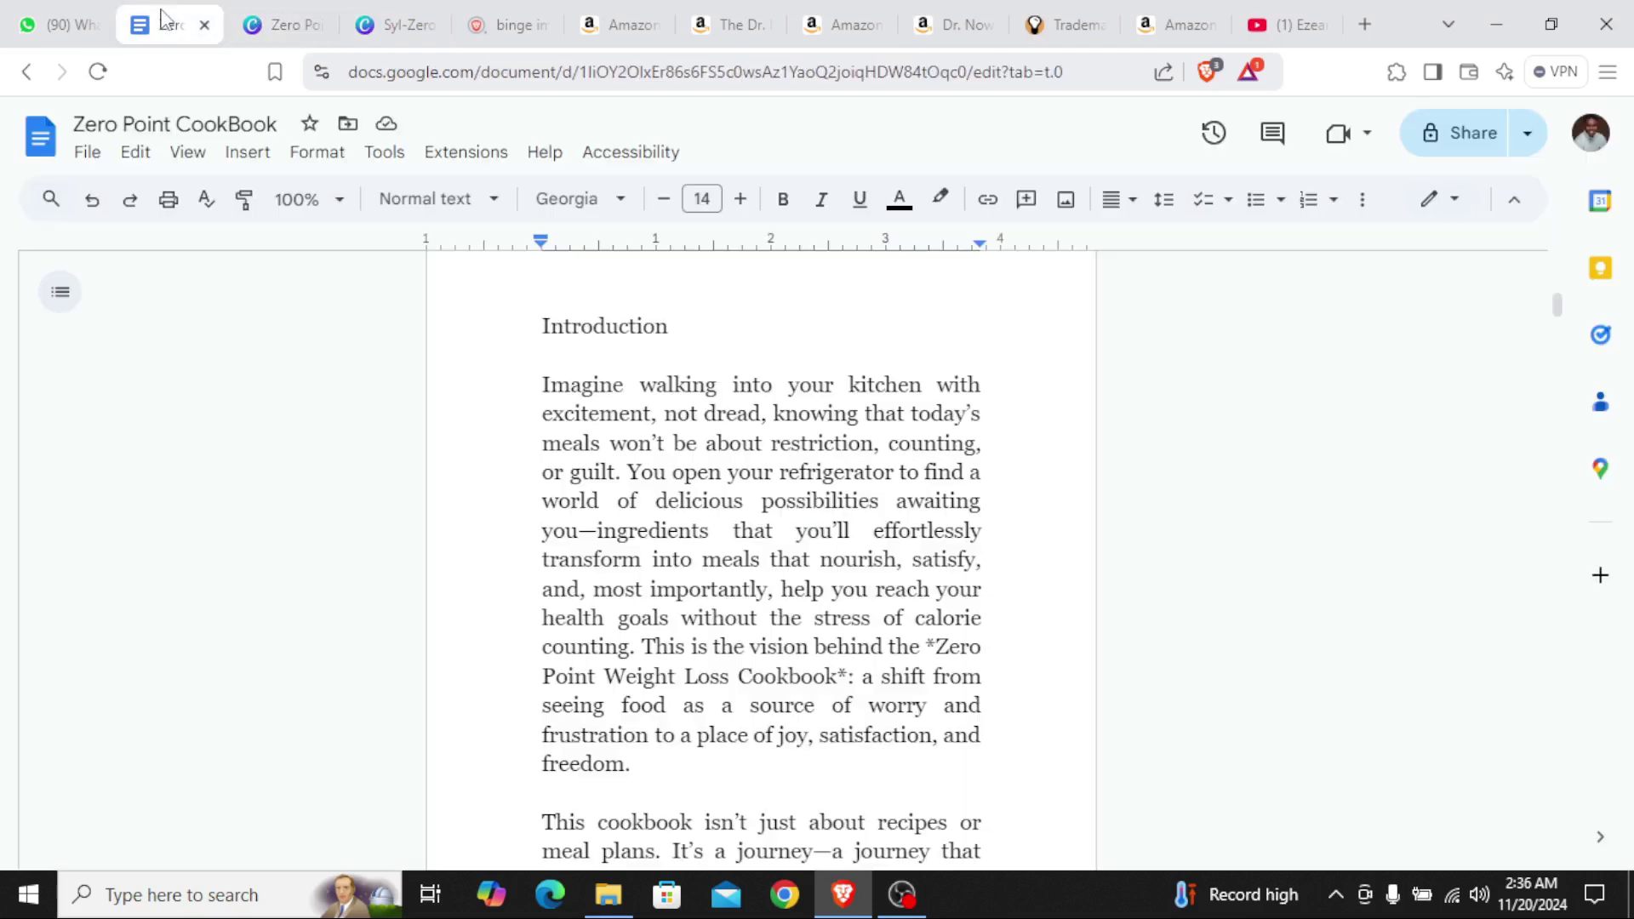
left_click_drag(527, 384, 960, 616)
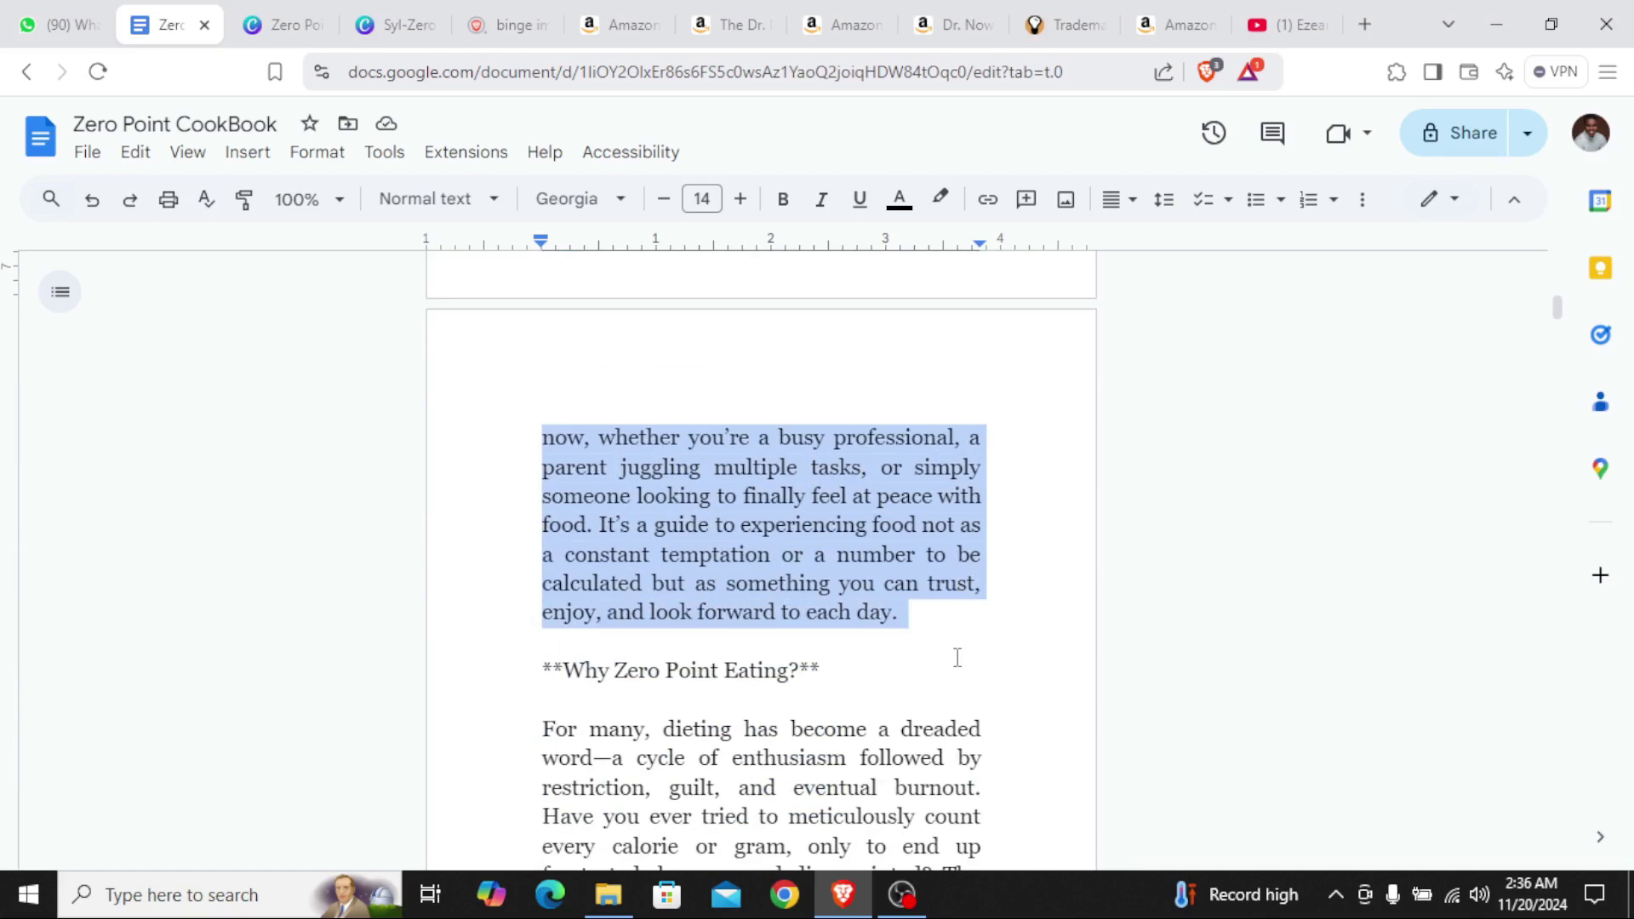
left_click(400, 17)
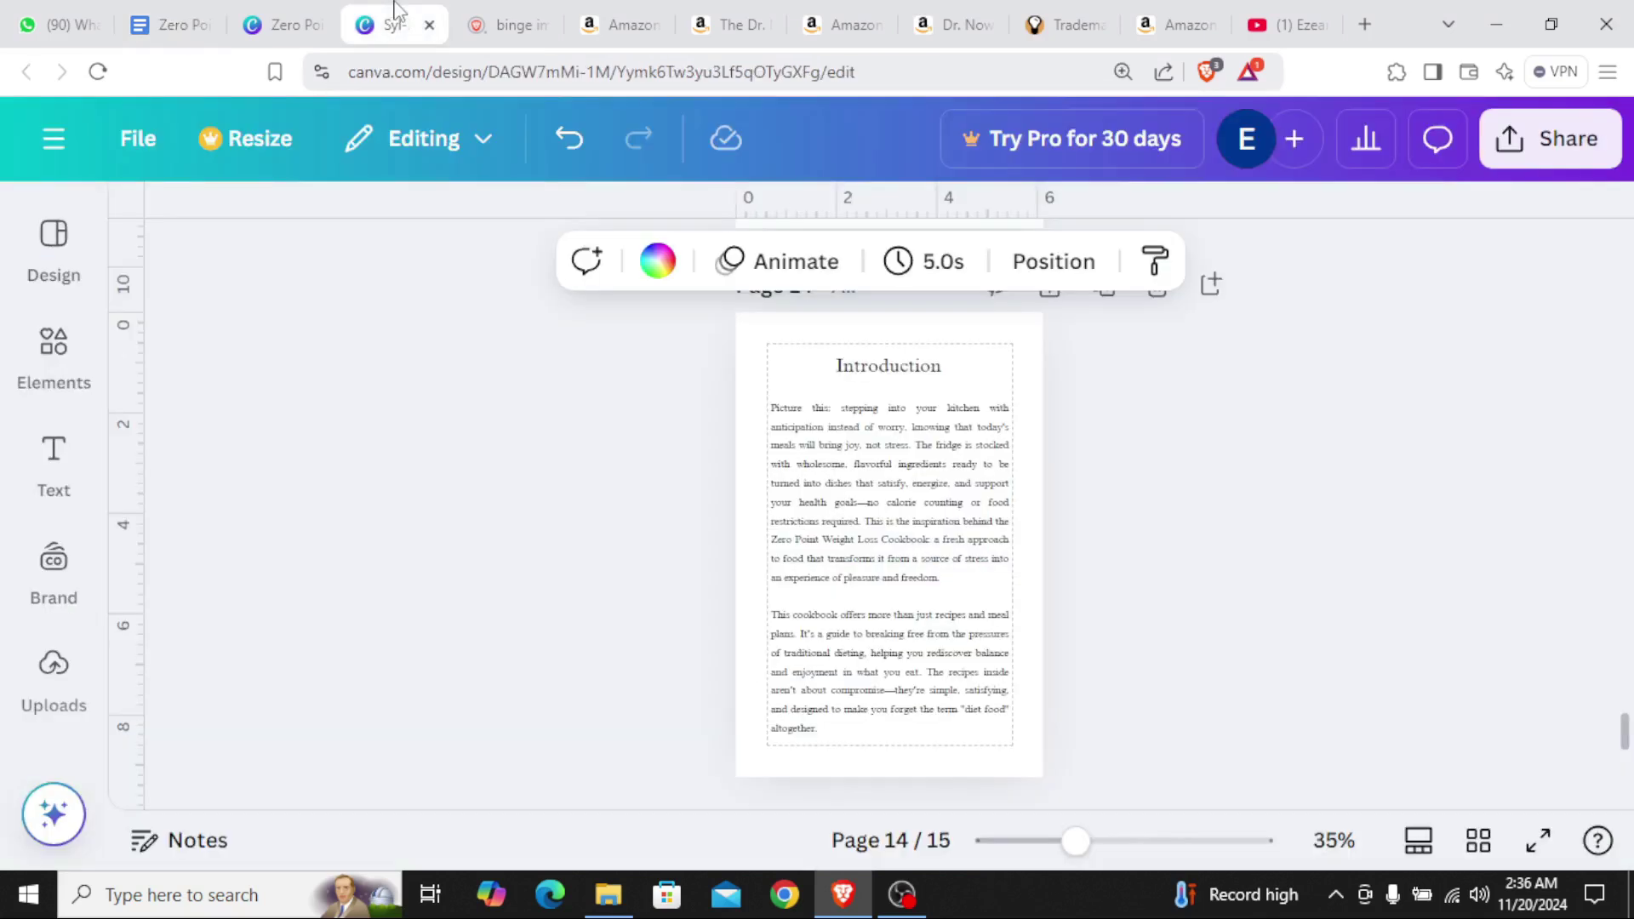
scroll(1209, 645, "down", 6)
scroll(1209, 645, "up", 5)
left_click(925, 524)
left_click(924, 524)
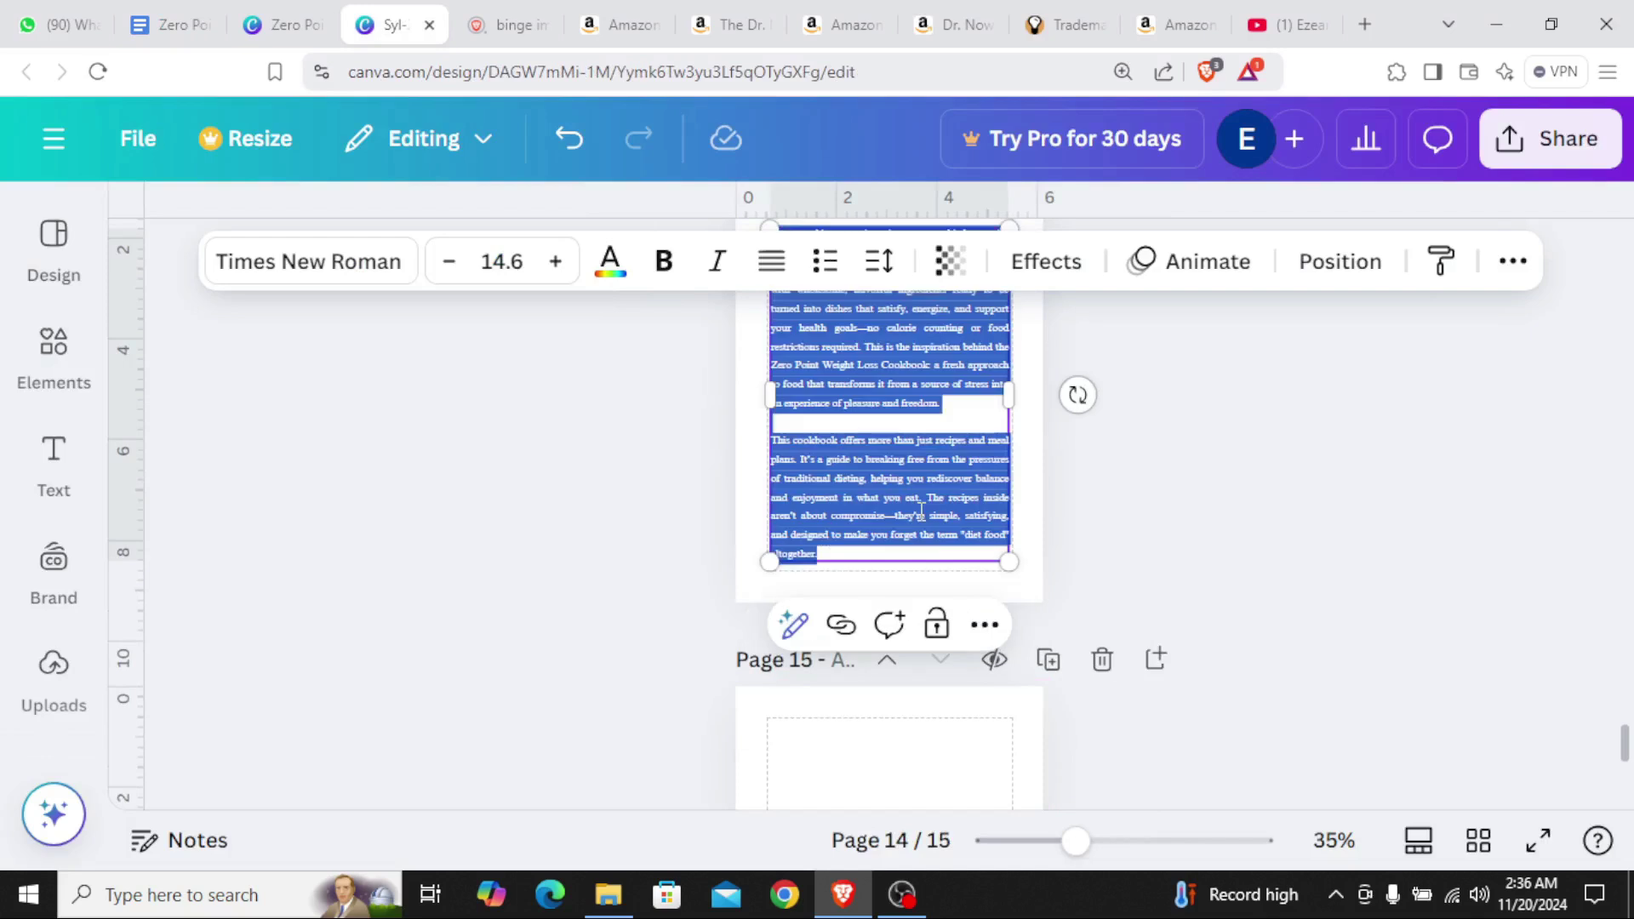
scroll(929, 537, "up", 4)
type("Imagine walking into your kitchen with excitement, not dread, knowing that today's meals won't be about restriction, counting, or guilt. You open your refrigerator to find a world of delicious possibilities awaiting you—ingredients that you'll effortlessly transform into meals that nourish, satisfy, and, most importantly, help you reach your health goals without the stress of calorie counting. This is the vision behind the *Zero Point Weight Loss Cookbook*: a shift from seeing food as a source of worry and frustration to a place of joy, satisfaction, and freedom.")
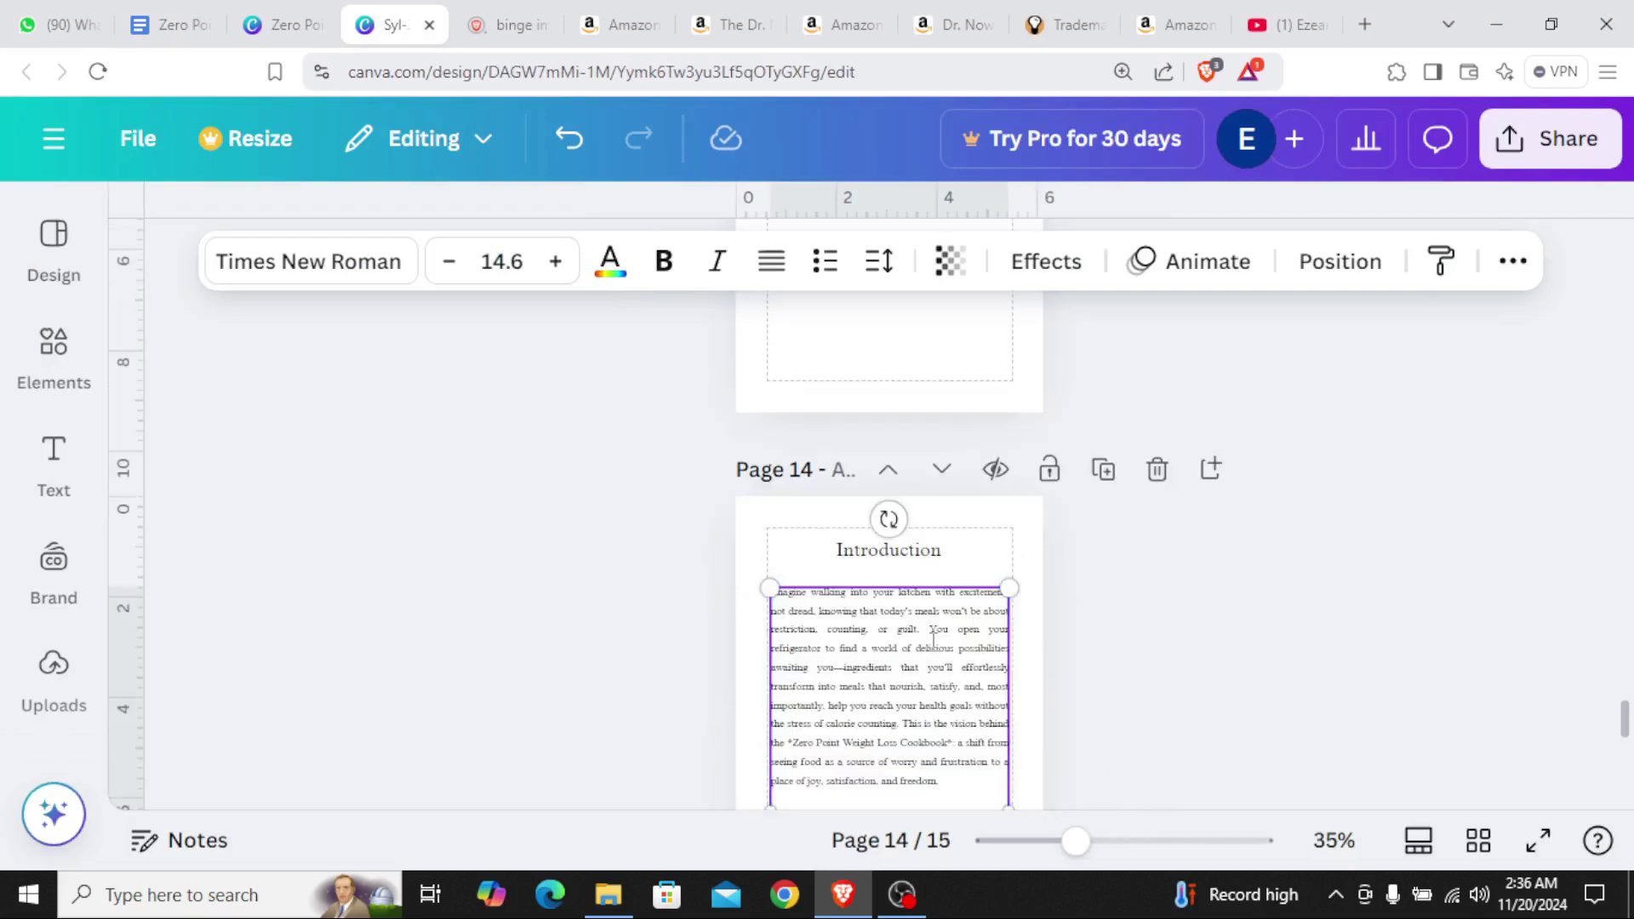
Examine how the new Introduction text fits within the margins of page 14 and where it runs past the page
scroll(932, 635, "down", 5)
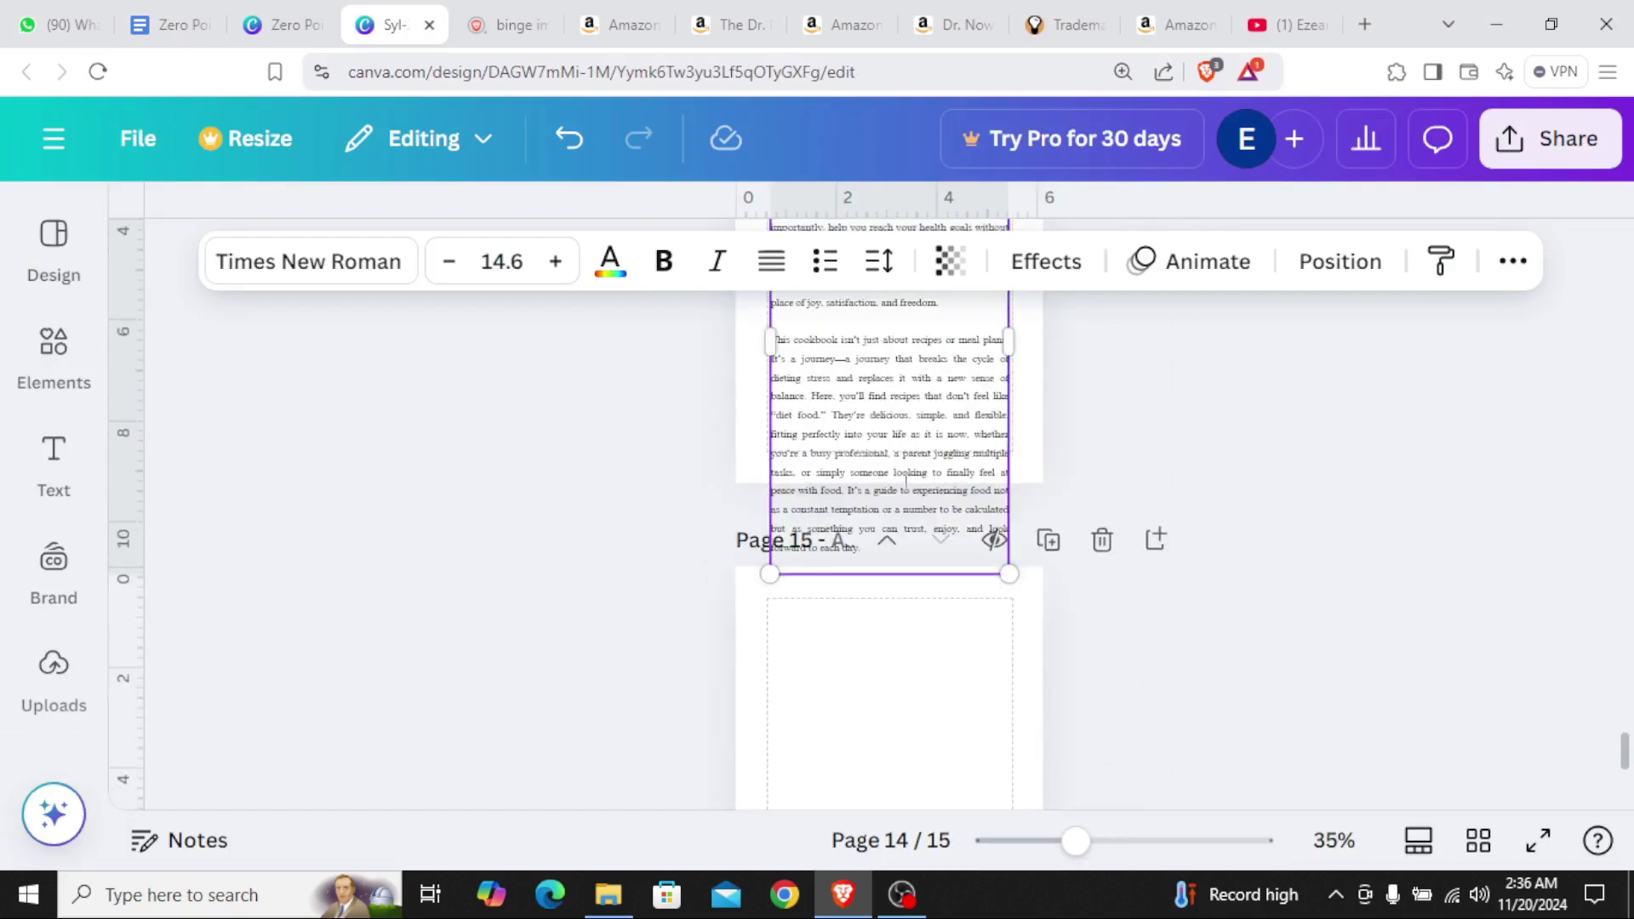
scroll(1120, 459, "up", 3)
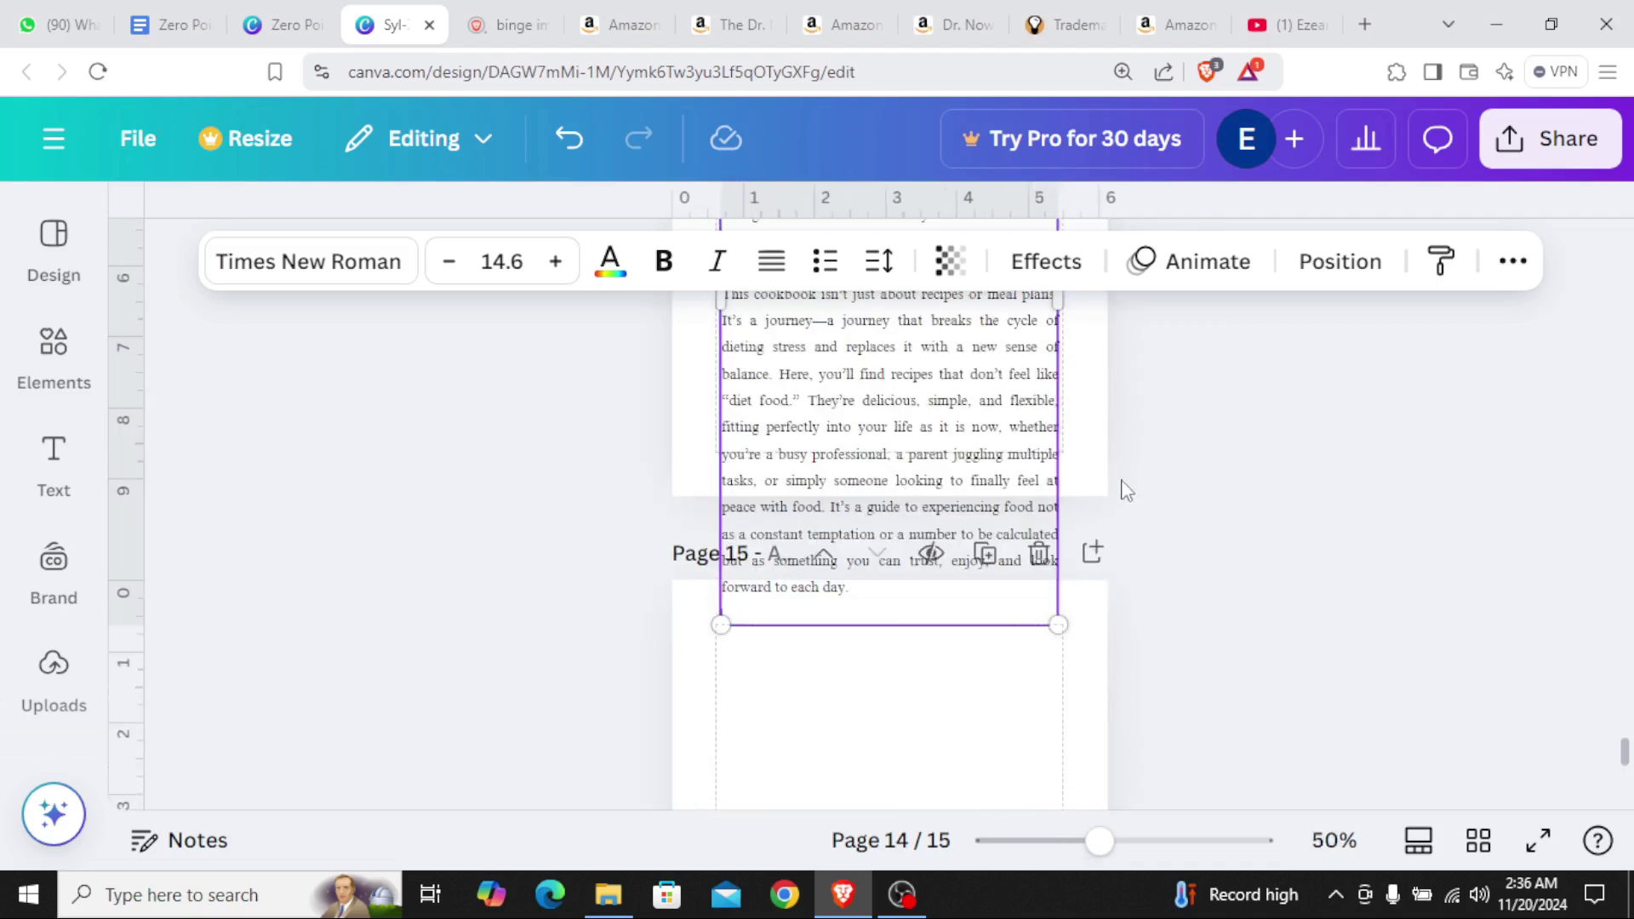
scroll(1115, 477, "up", 2)
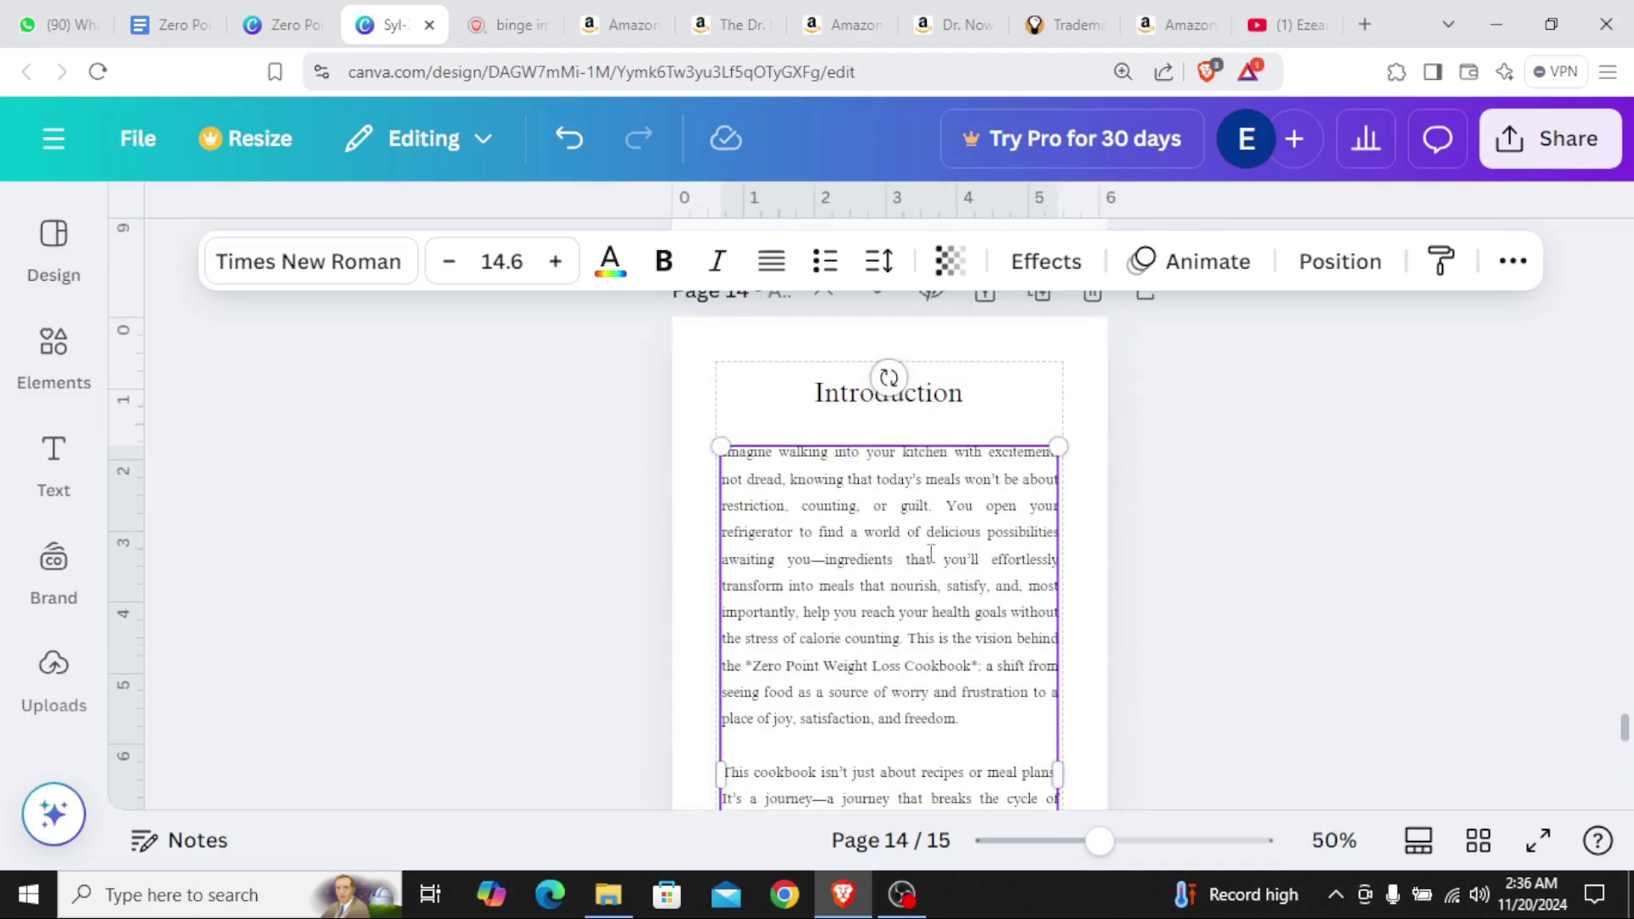
scroll(933, 556, "down", 4)
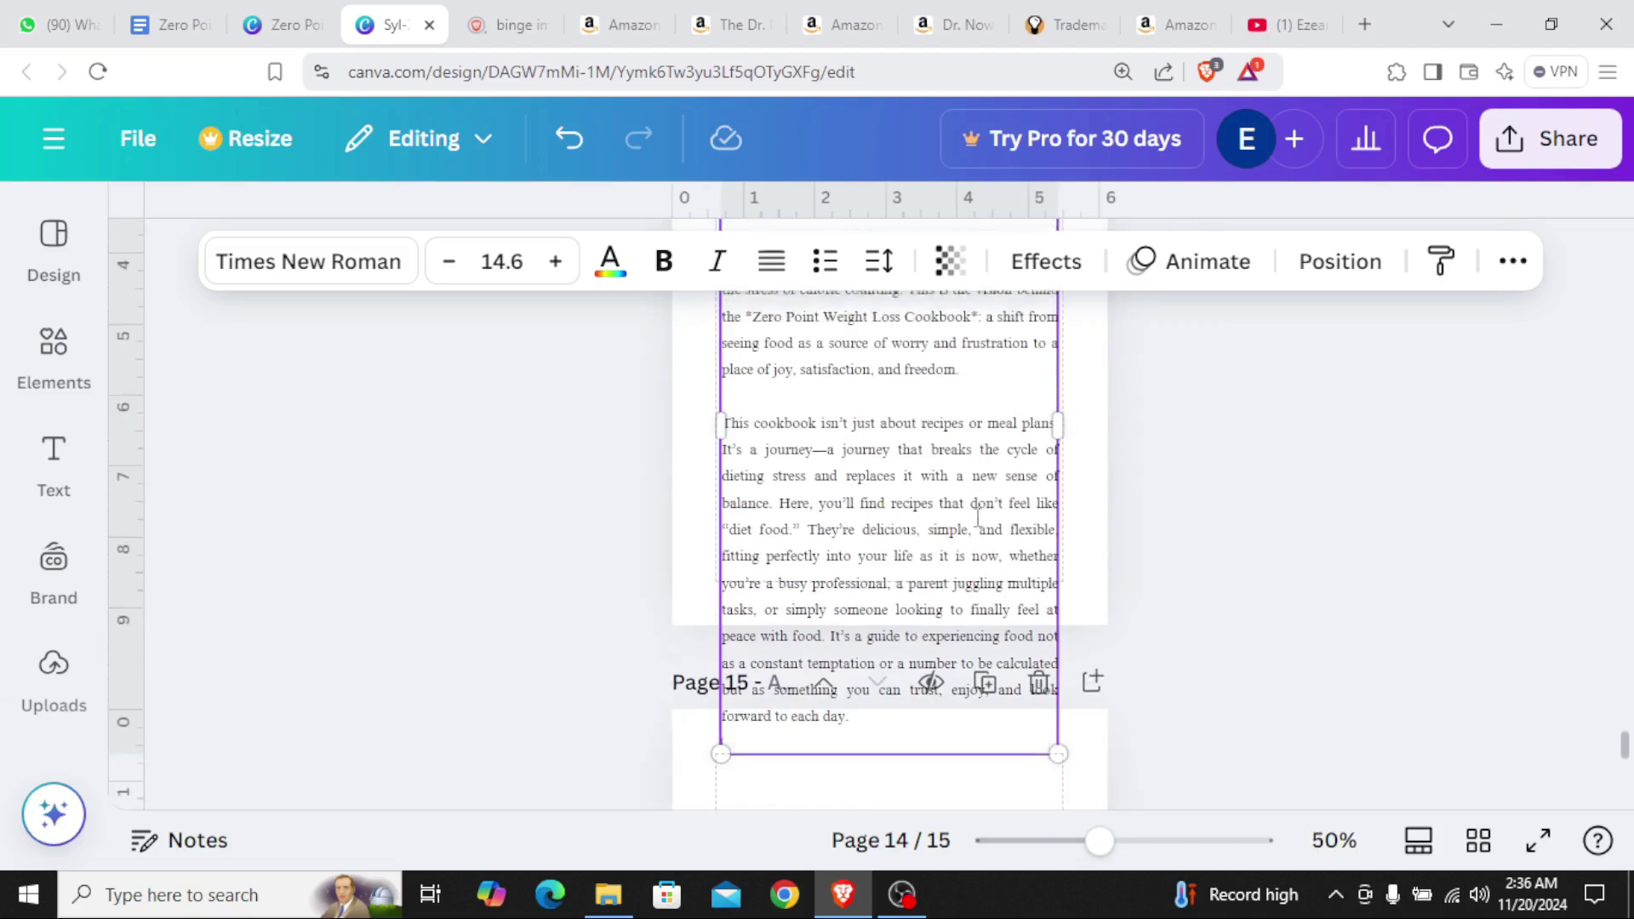
scroll(1138, 619, "up", 3)
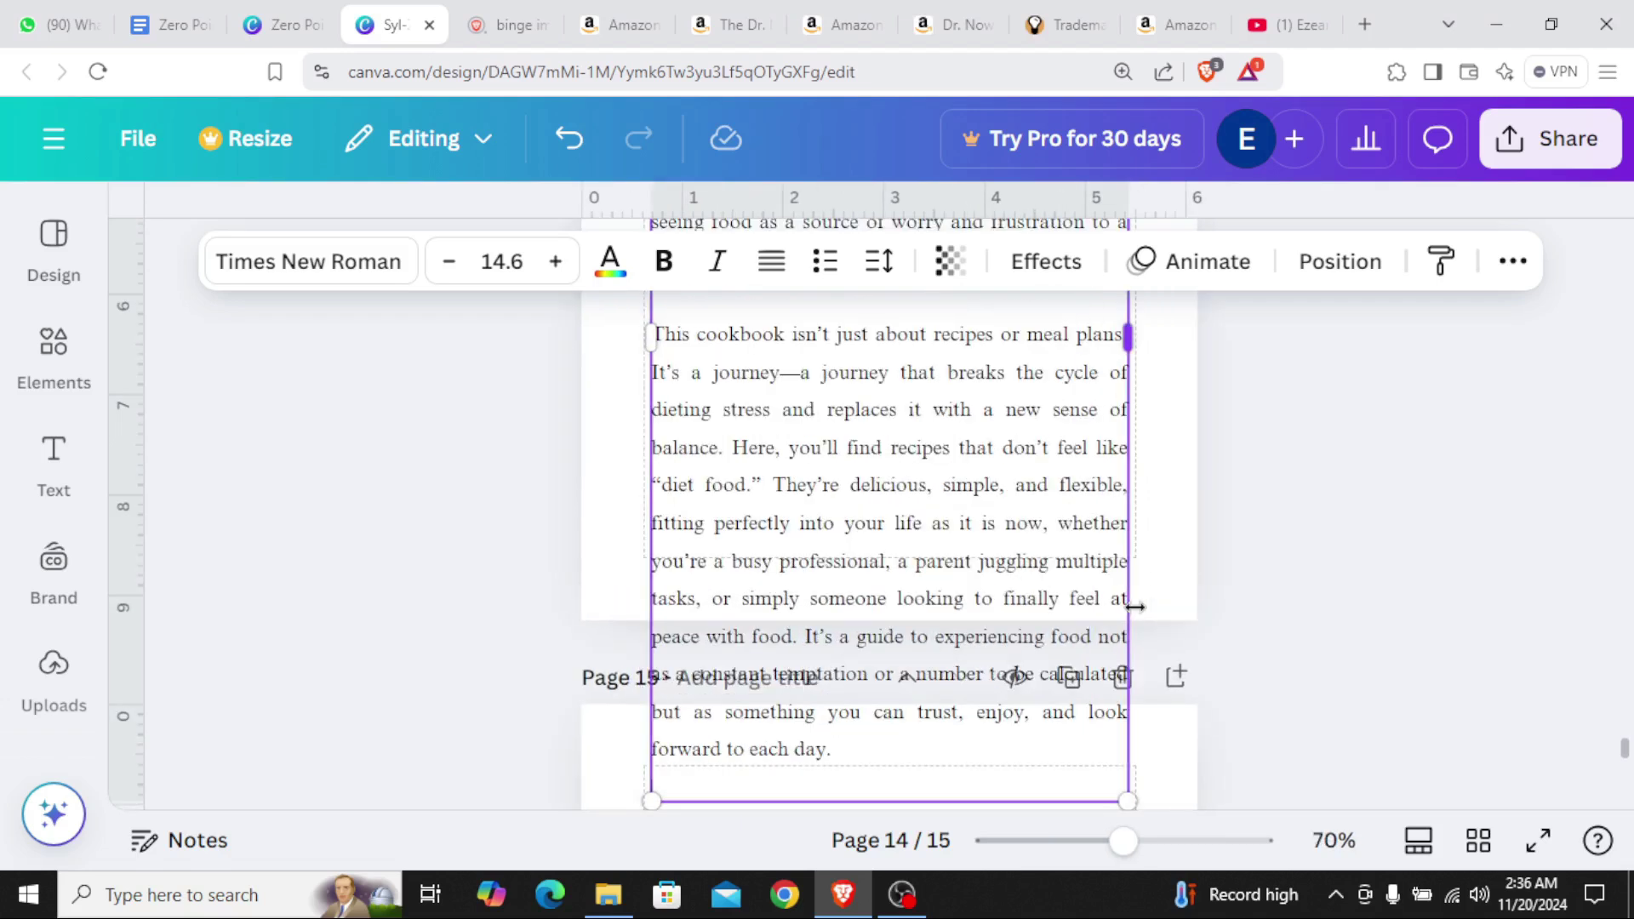
scroll(1214, 604, "up", 3)
scroll(1214, 604, "up", 3)
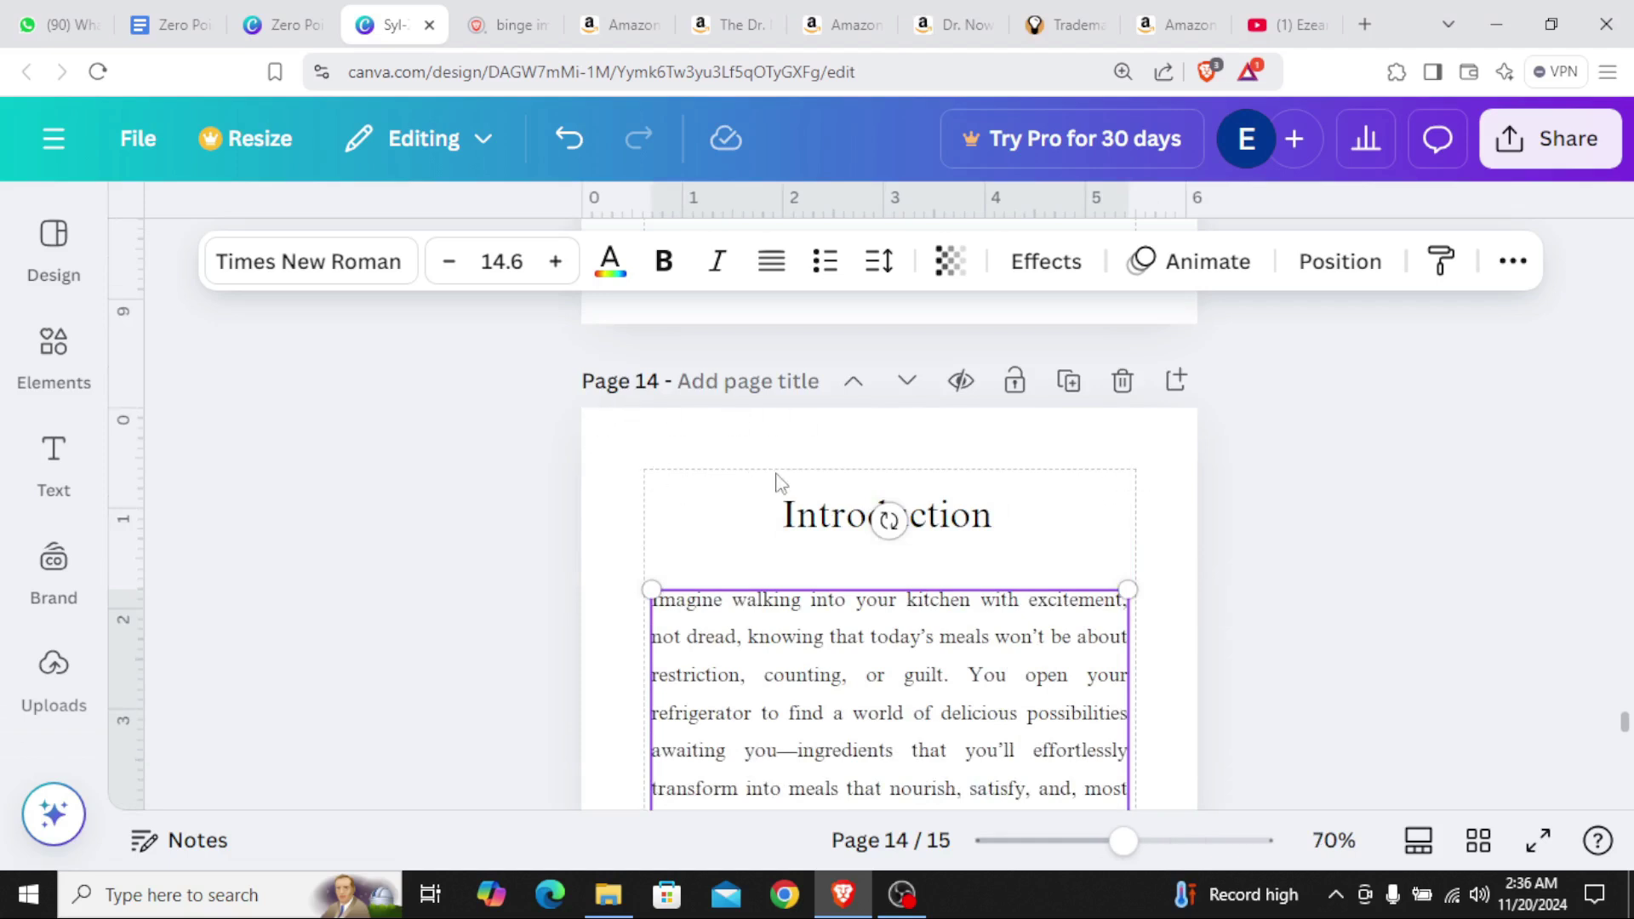
scroll(1209, 605, "down", 2)
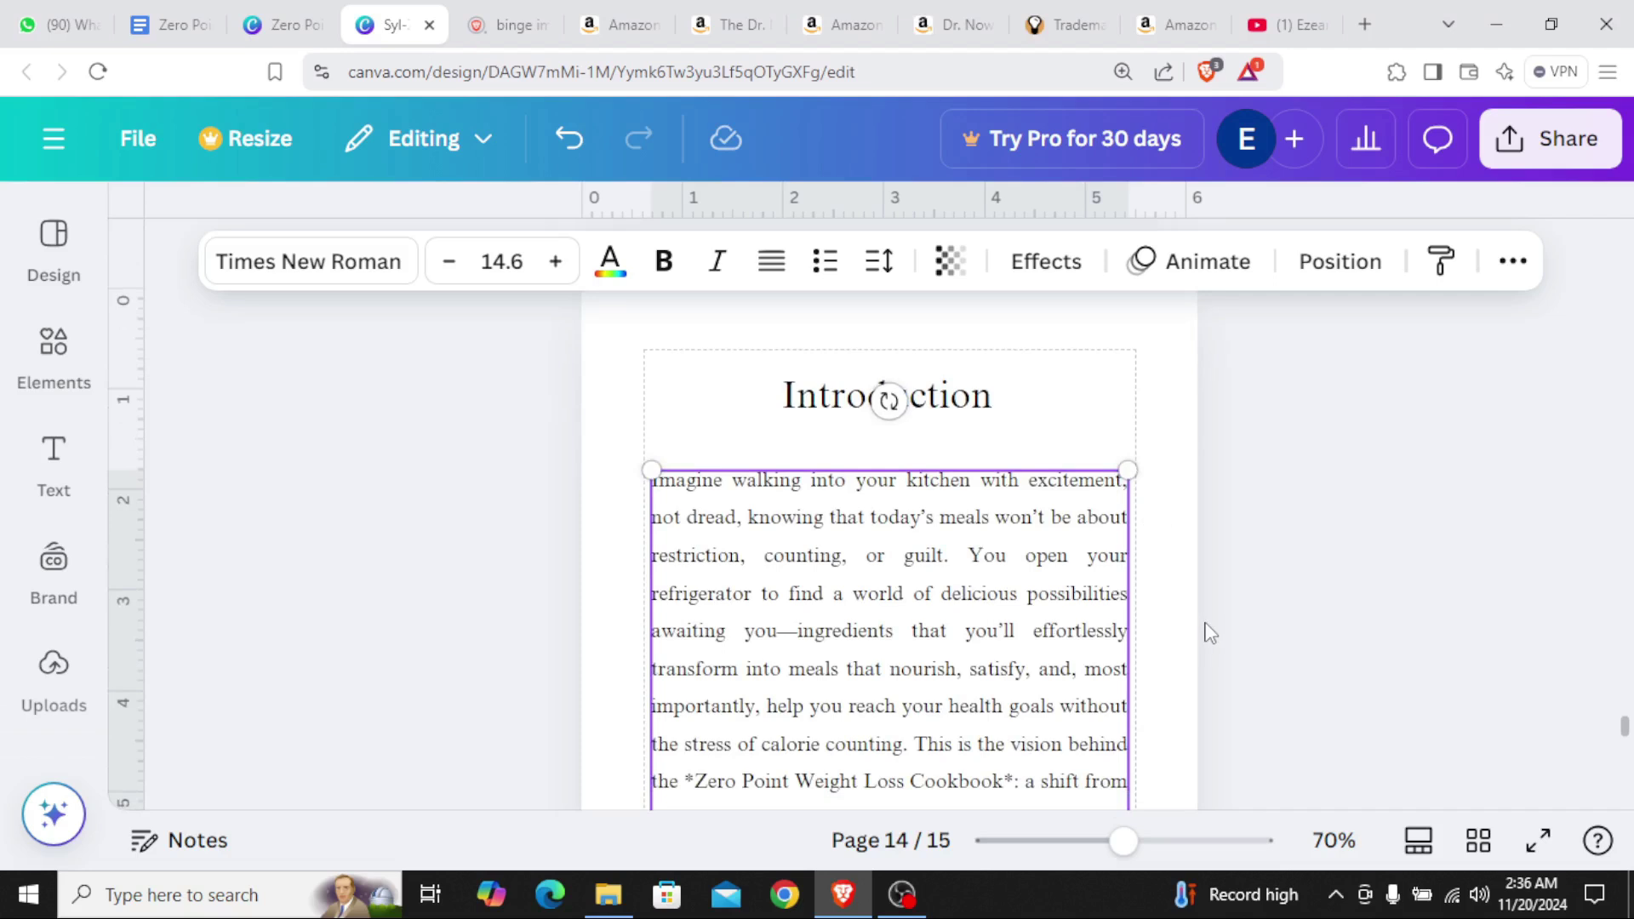
Cut the overflowing text on page 14, from "fitting perfectly into your life" through "look forward to each day."
scroll(1216, 630, "up", 3)
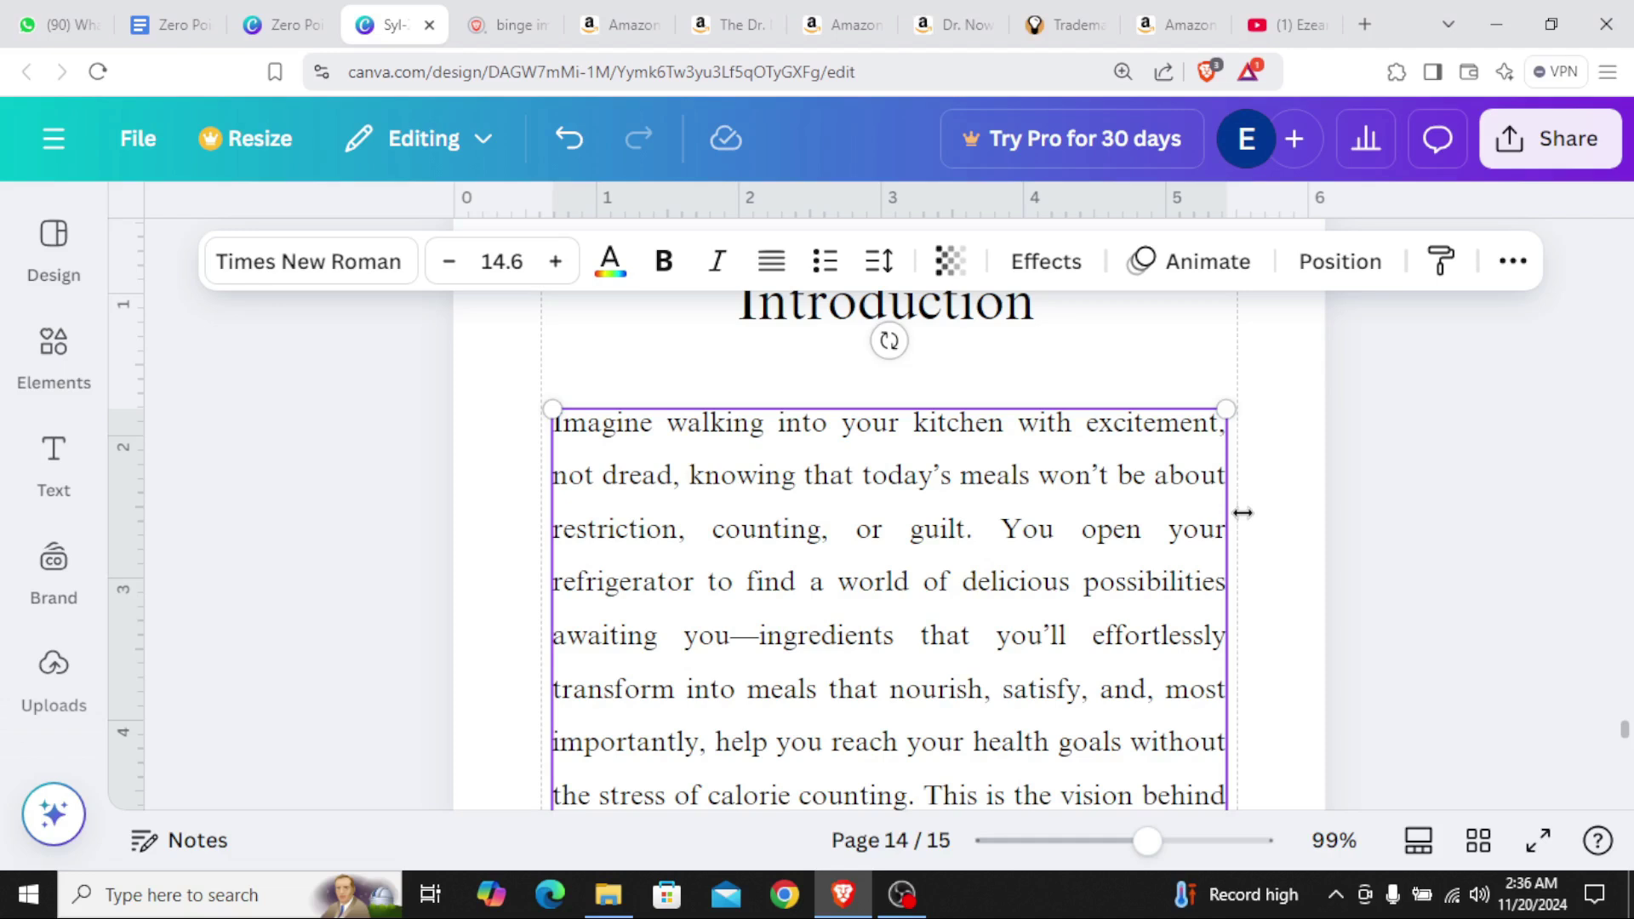
scroll(1243, 513, "down", 8)
scroll(1234, 541, "down", 2)
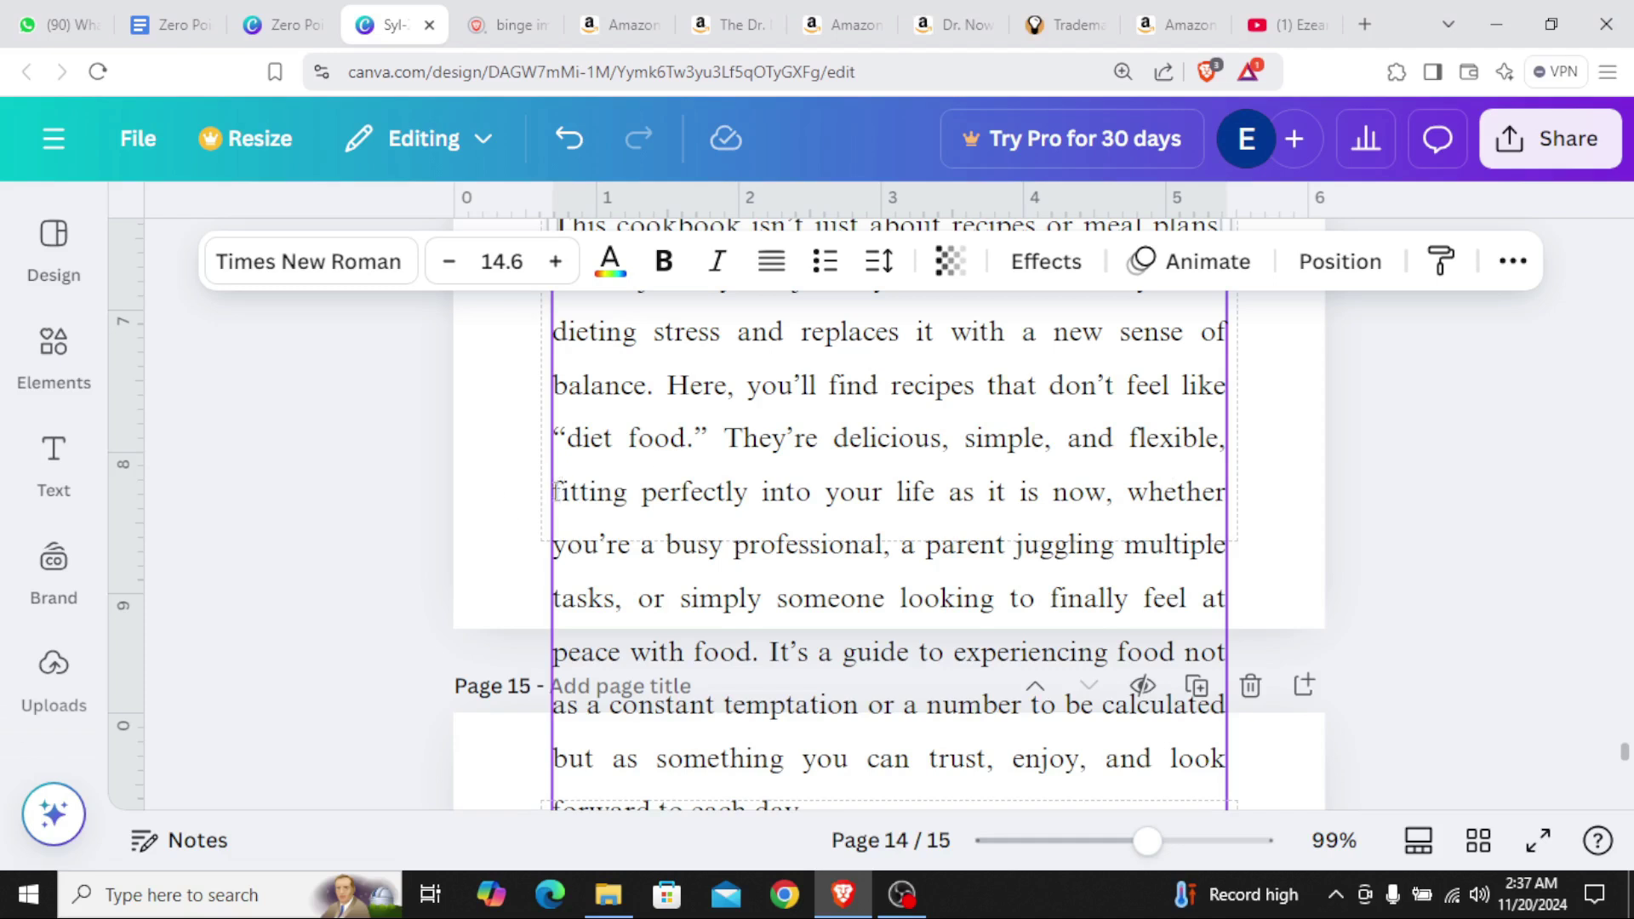
scroll(555, 487, "down", 3)
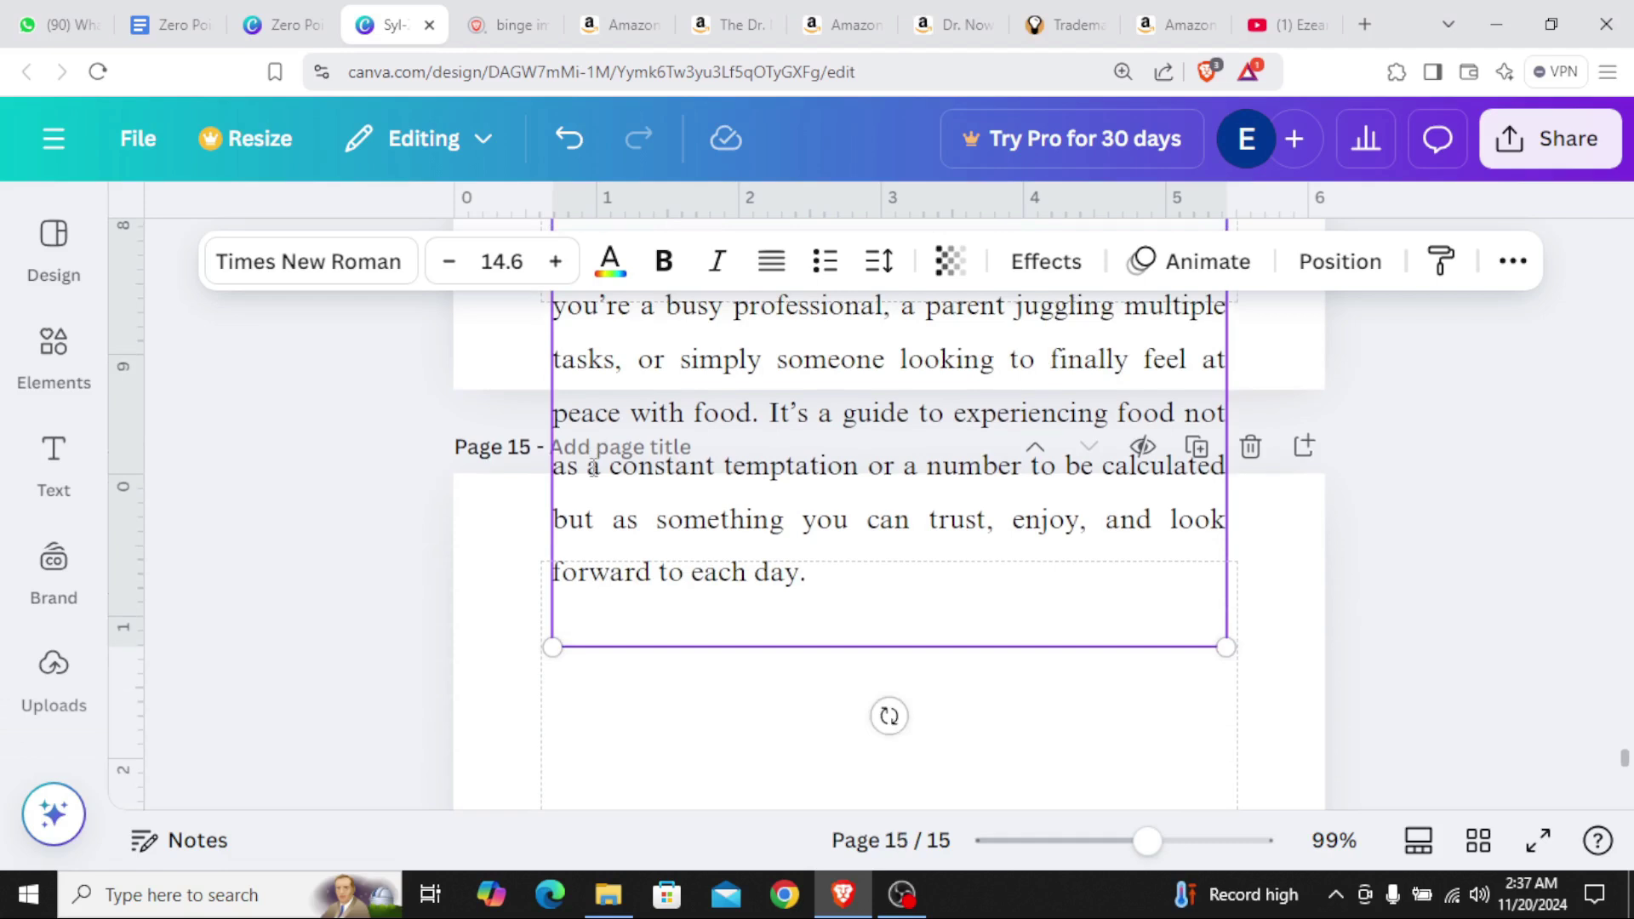
scroll(511, 463, "up", 2)
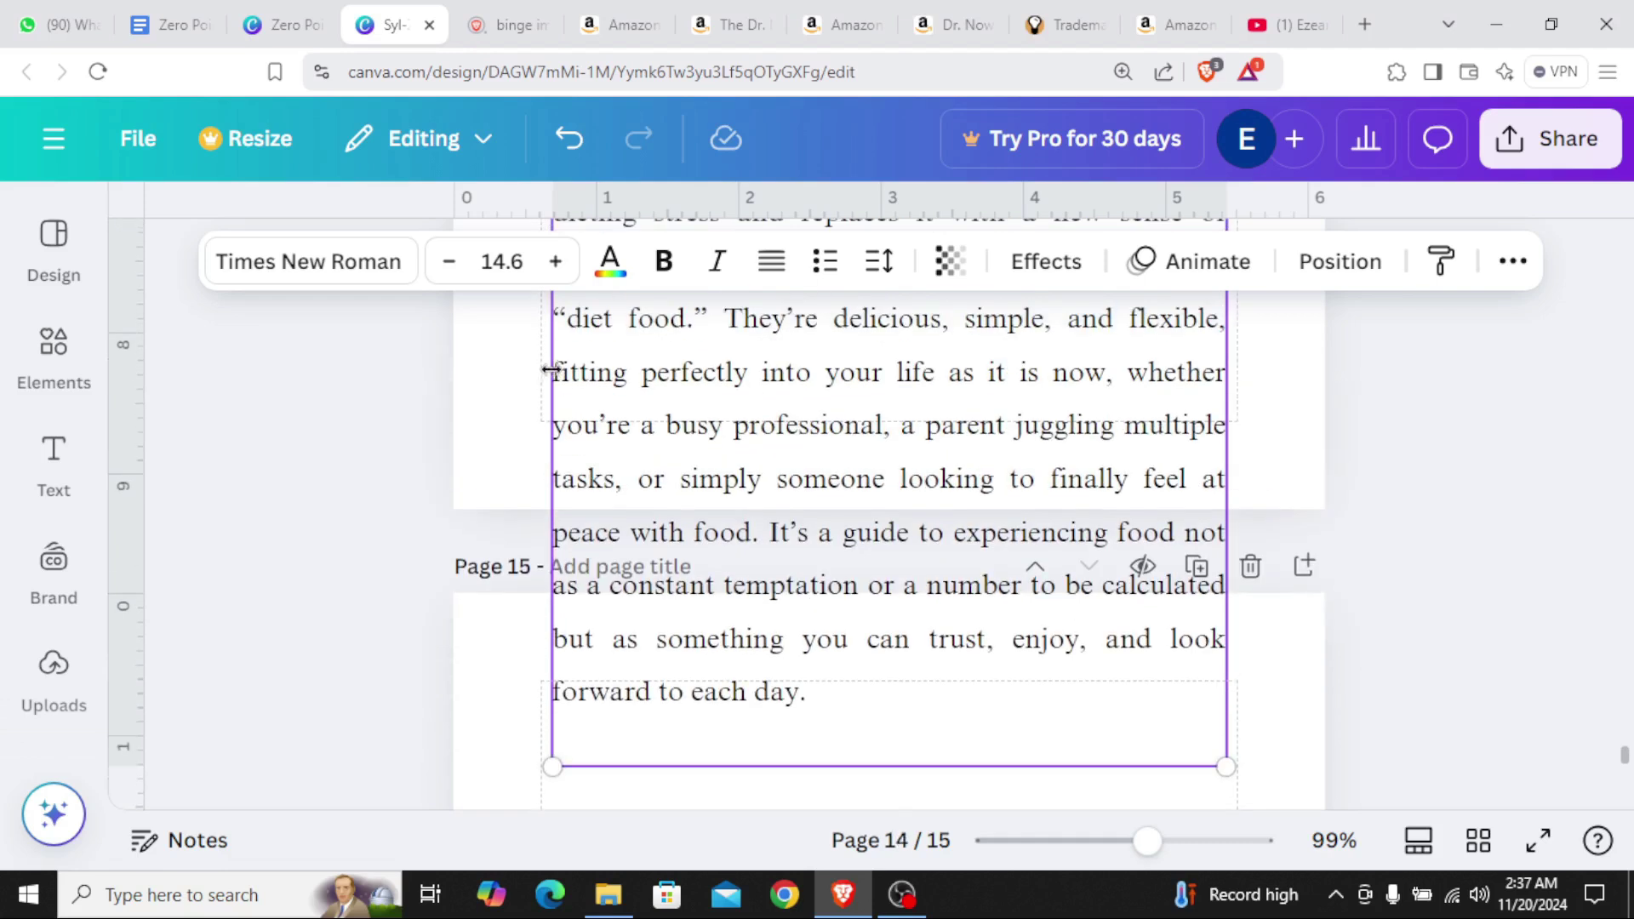
left_click_drag(555, 372, 914, 698)
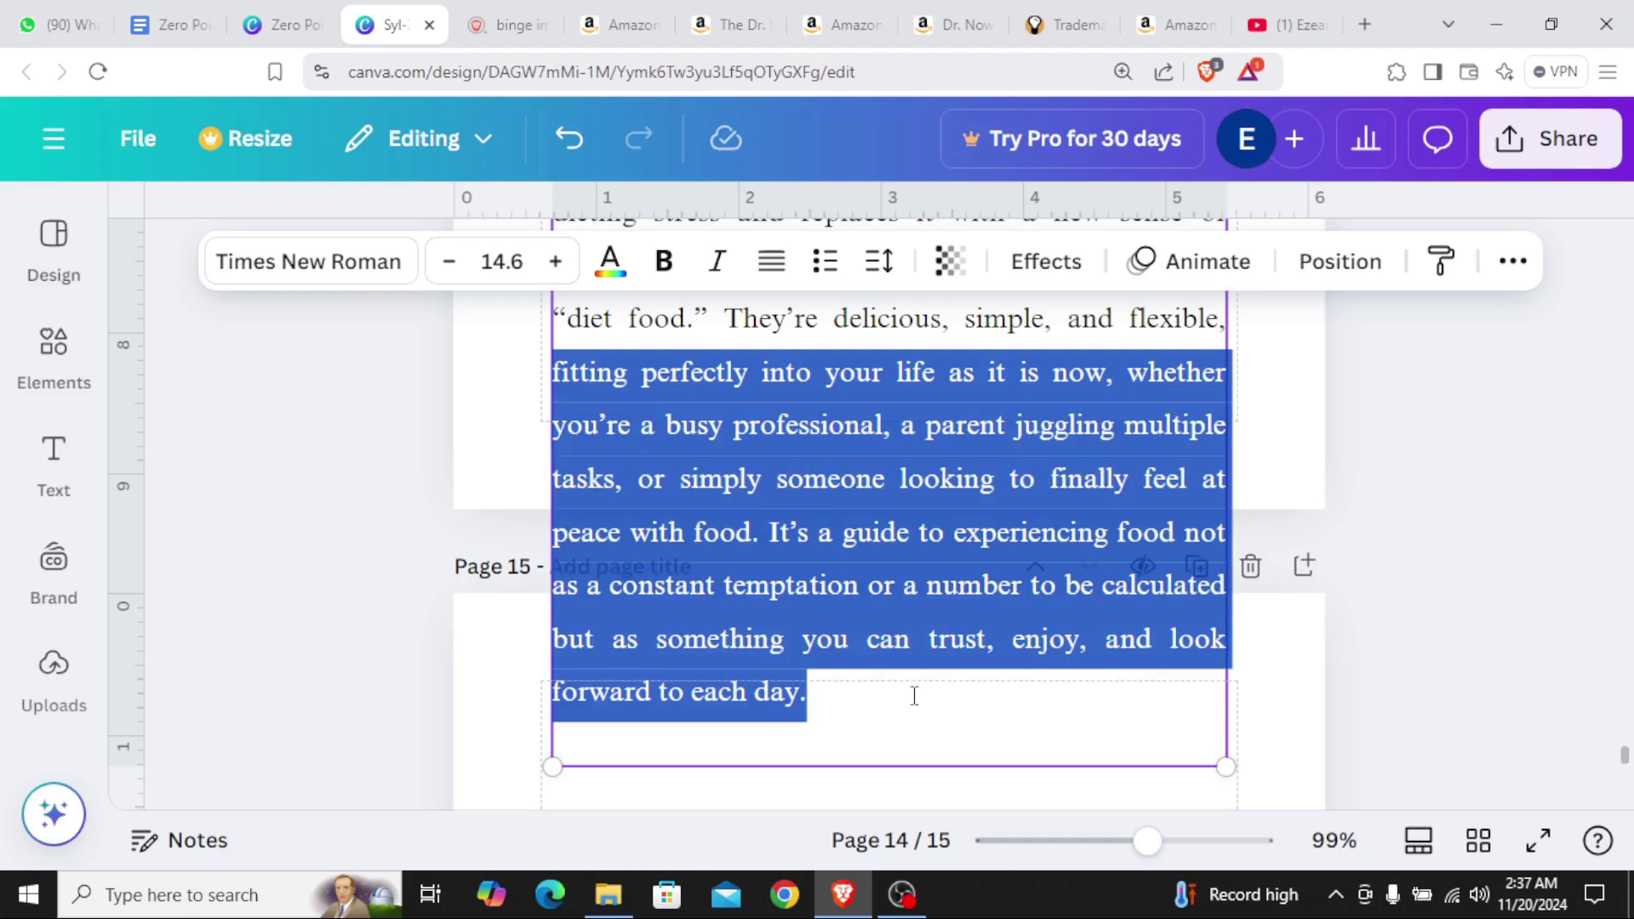
key("BackSpace")
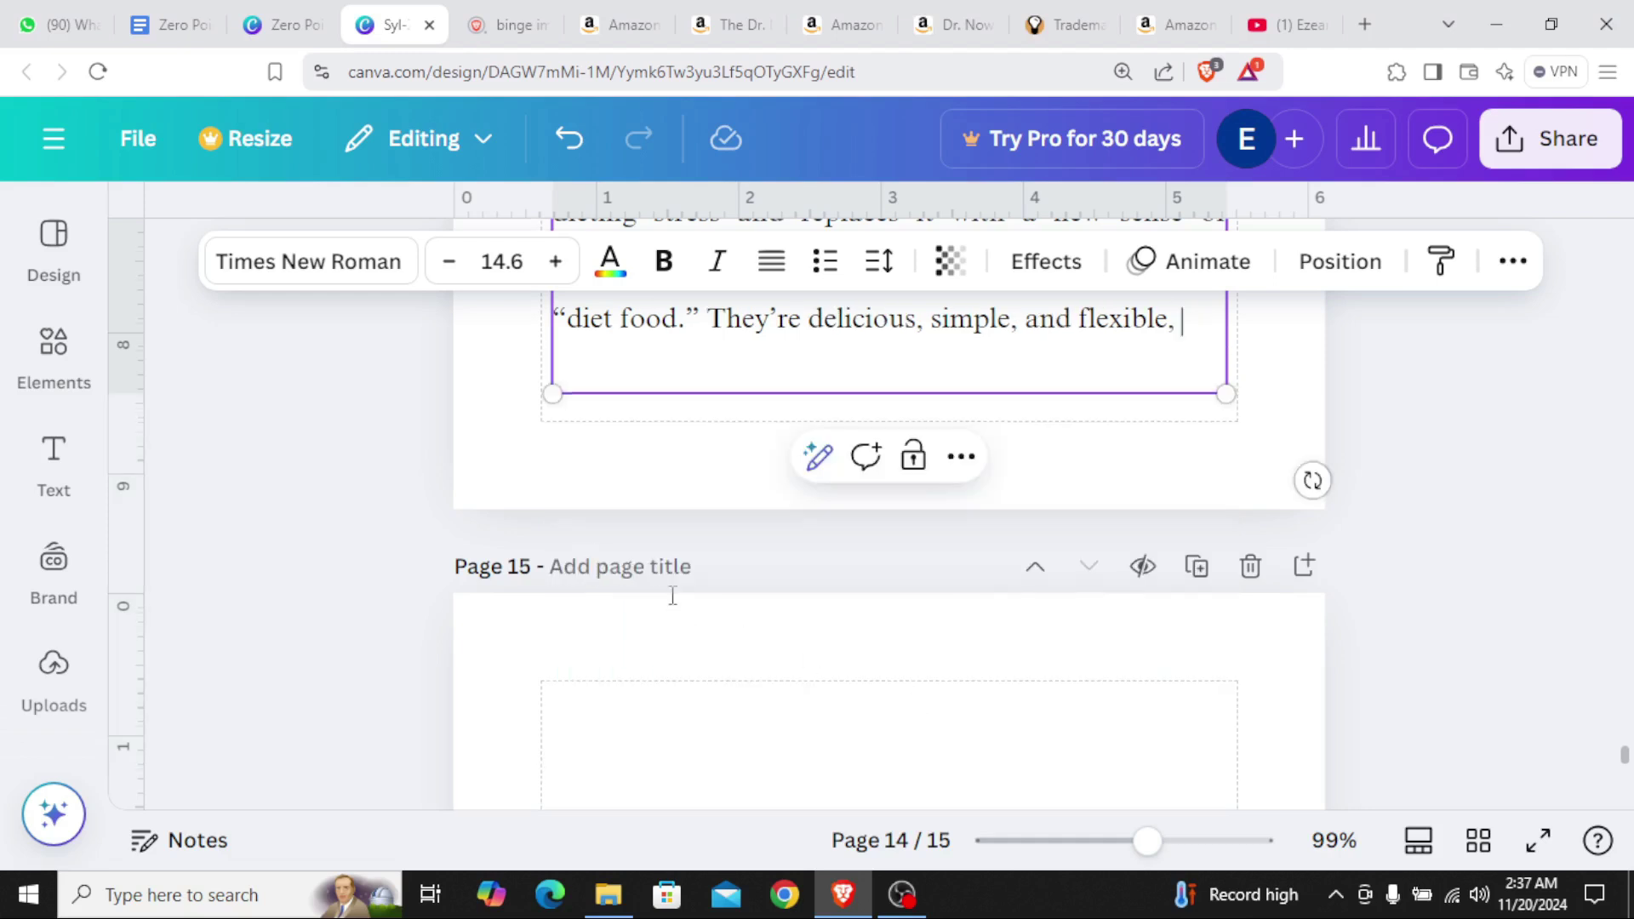
Examine how the shortened Introduction text sits within the margins of page 14 and above the following page
scroll(604, 577, "up", 2)
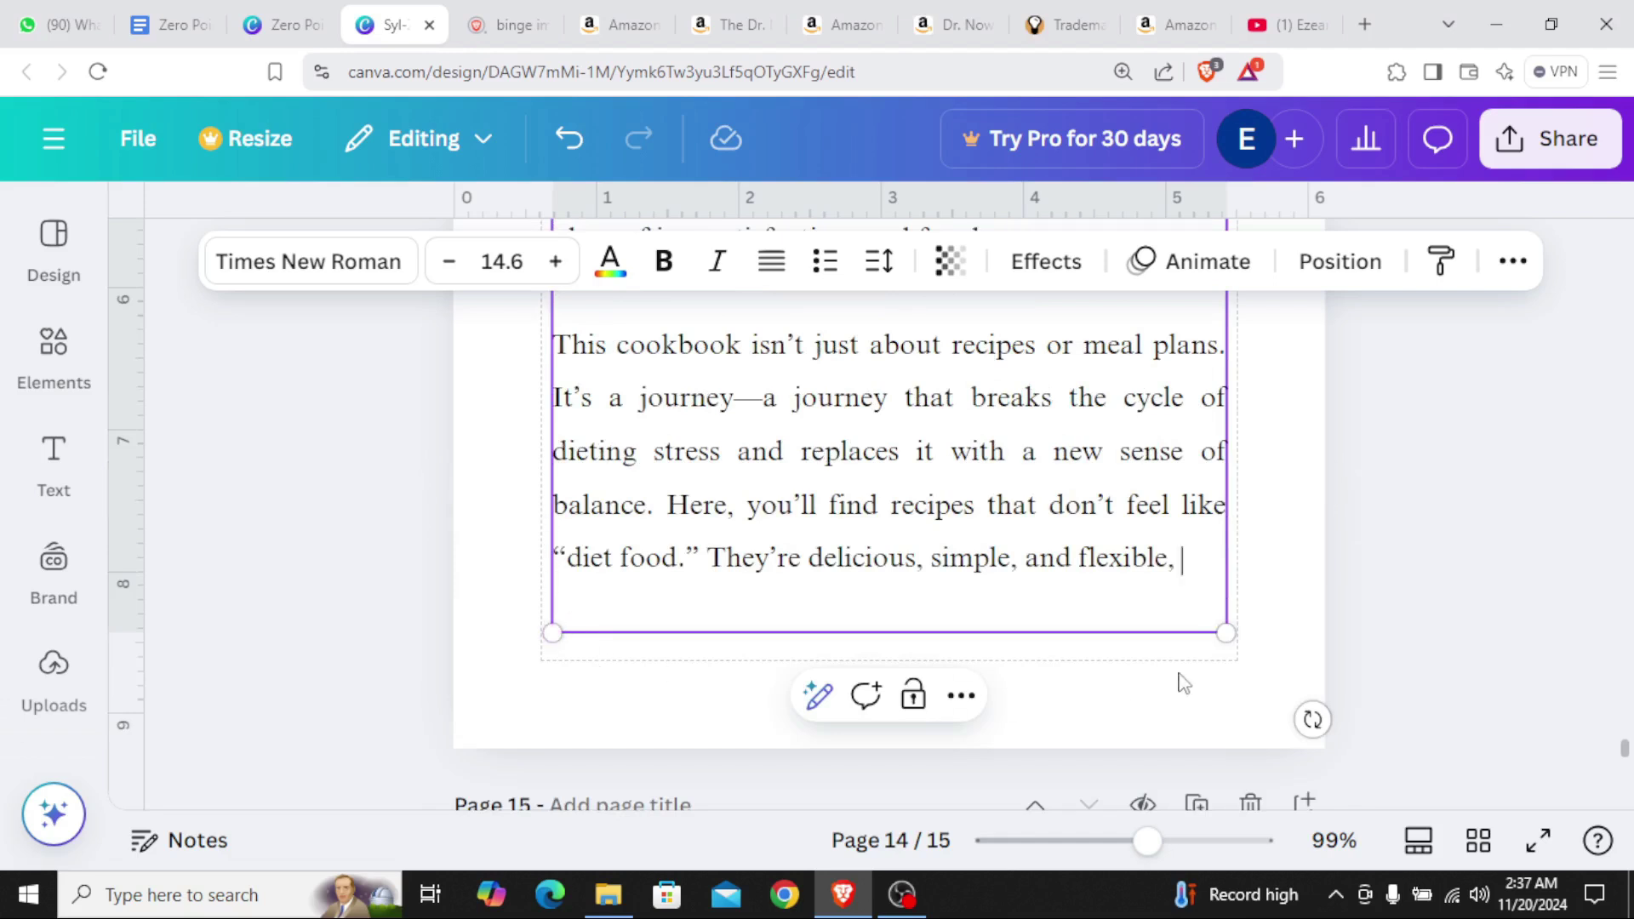
scroll(1251, 647, "up", 2)
scroll(1243, 628, "up", 8)
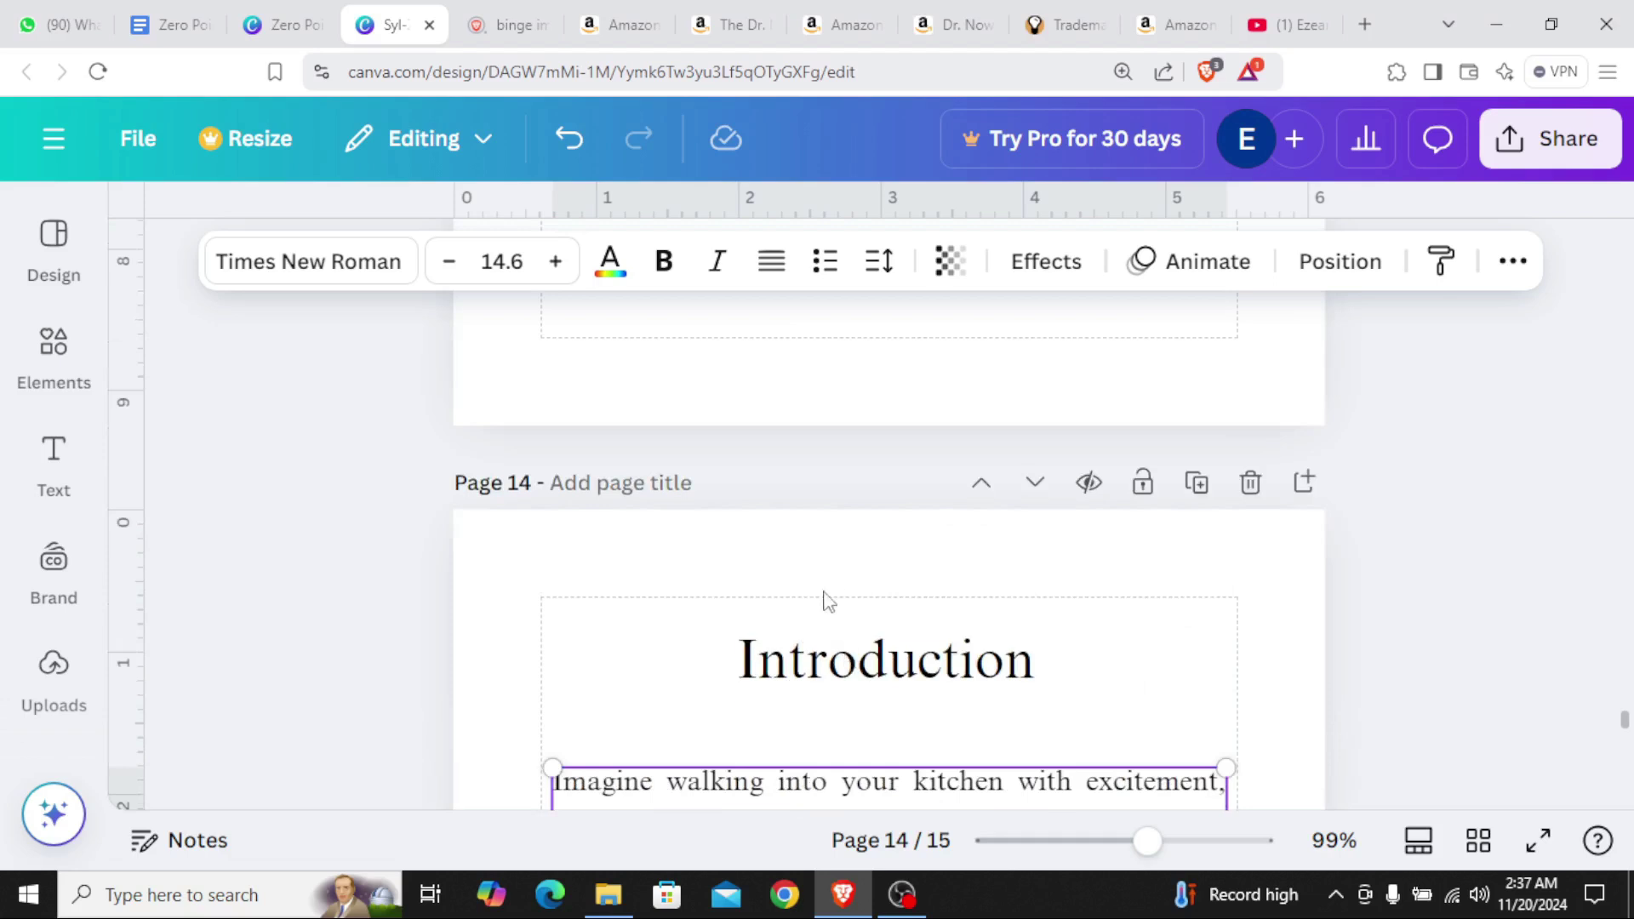
scroll(537, 604, "down", 2)
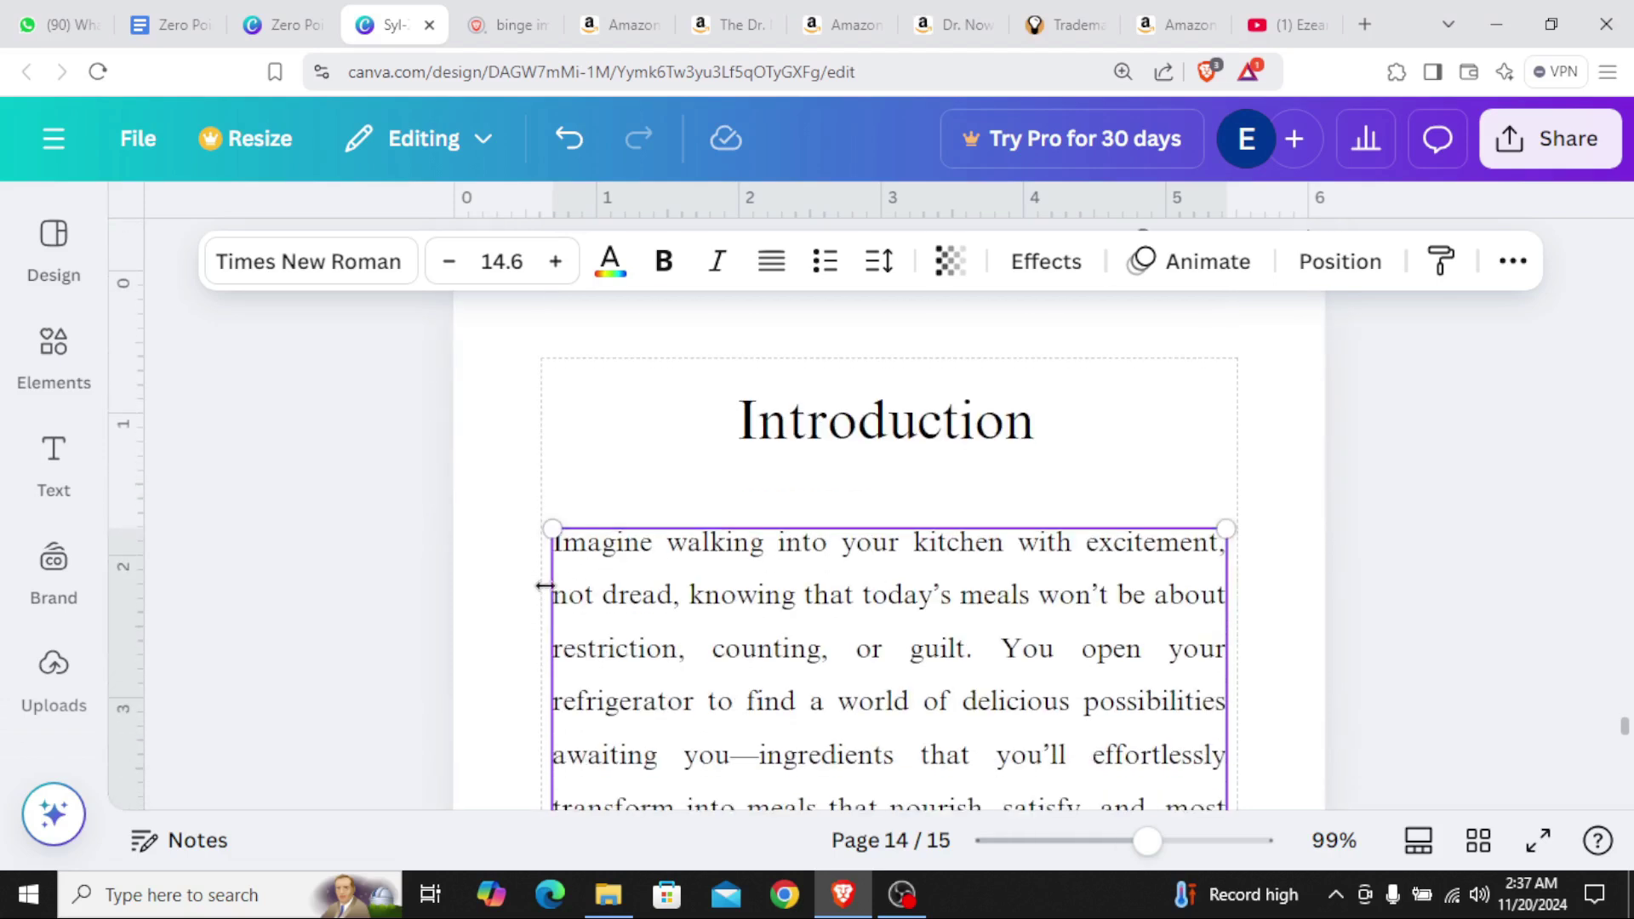
scroll(988, 630, "down", 6)
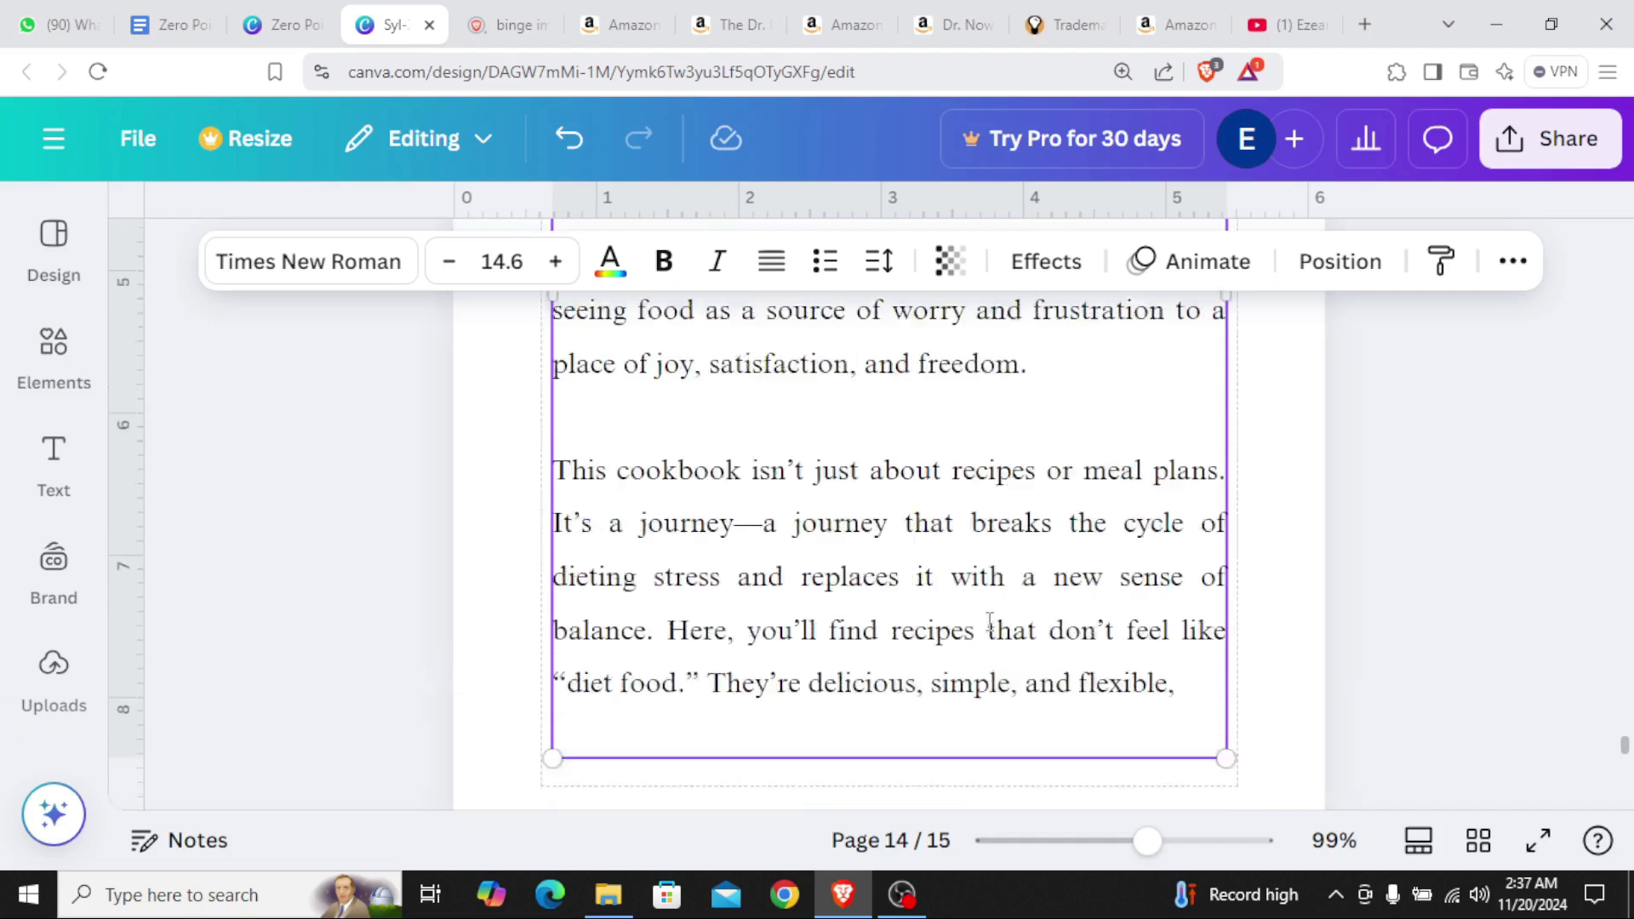
scroll(985, 642, "down", 3)
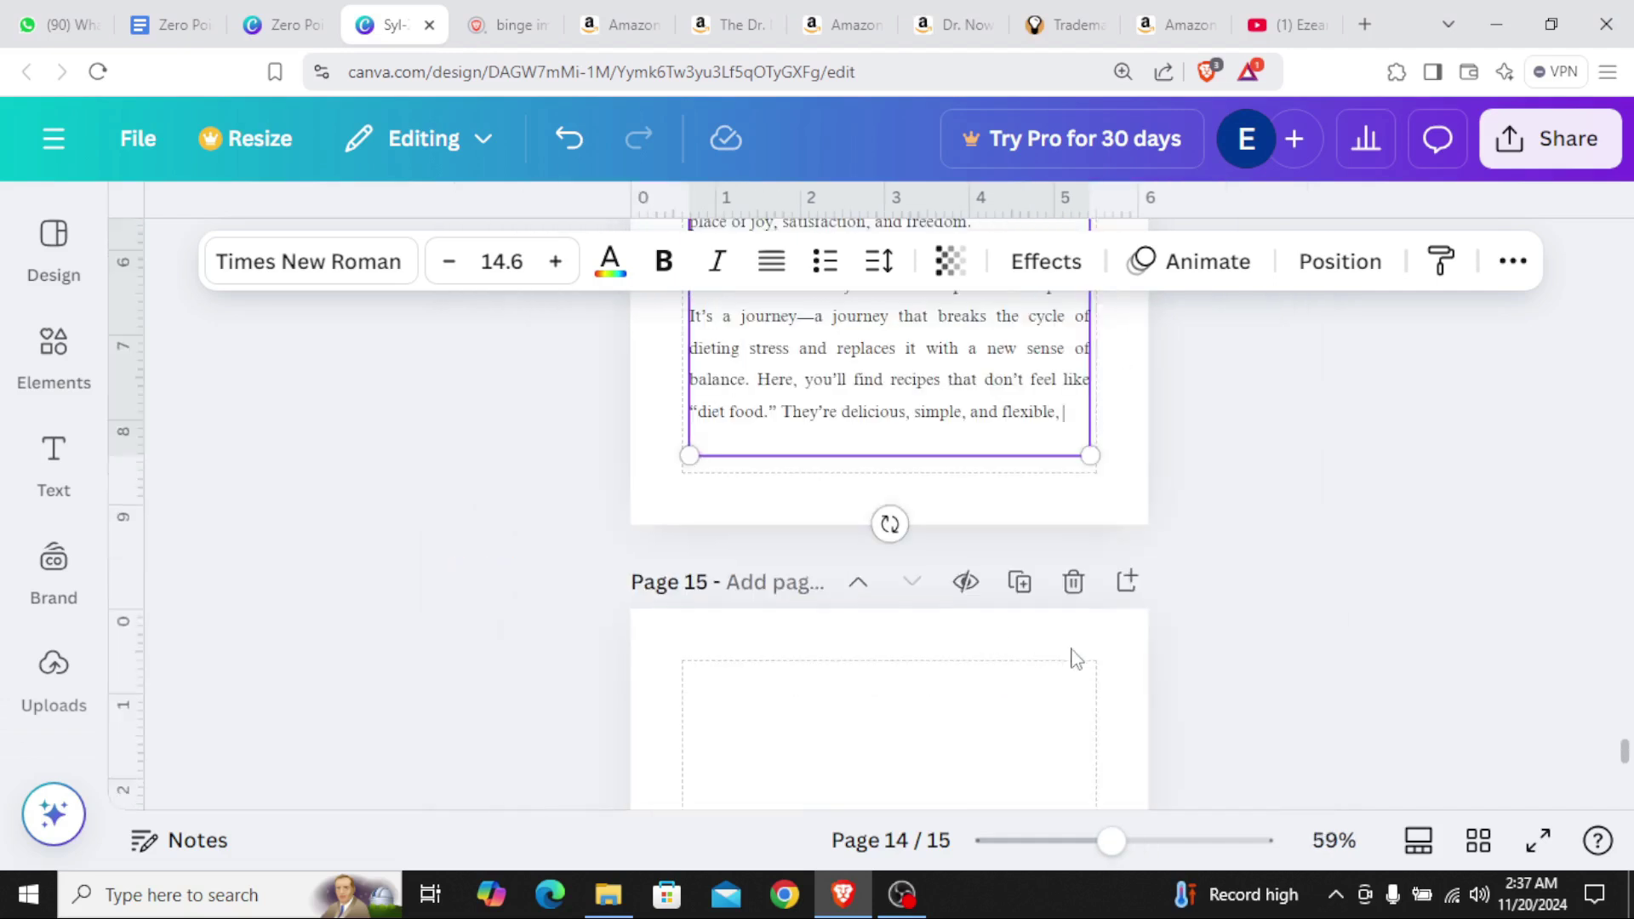
scroll(904, 706, "down", 2)
scroll(908, 705, "up", 3)
scroll(907, 702, "down", 1)
scroll(905, 698, "up", 6)
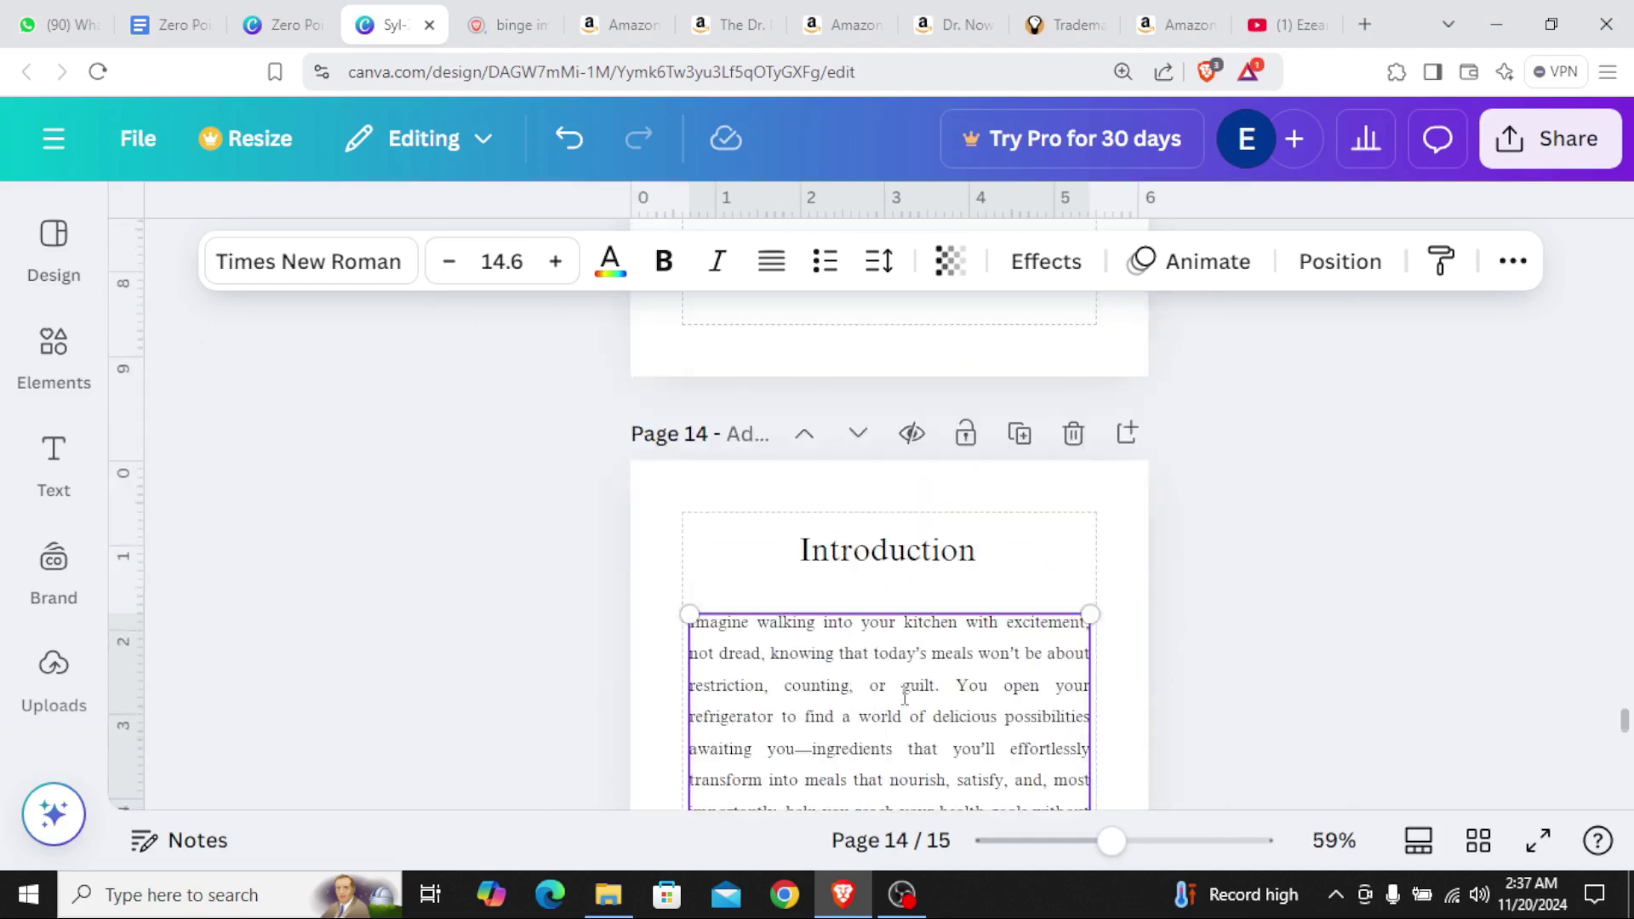
Duplicate page 14 and delete the Introduction heading from the copy
left_click(1021, 435)
left_click(923, 555)
key("Delete")
Replace page 15's body with the cut passage starting "fitting perfectly into your life" and move the text box up to the top margin
left_click(937, 682)
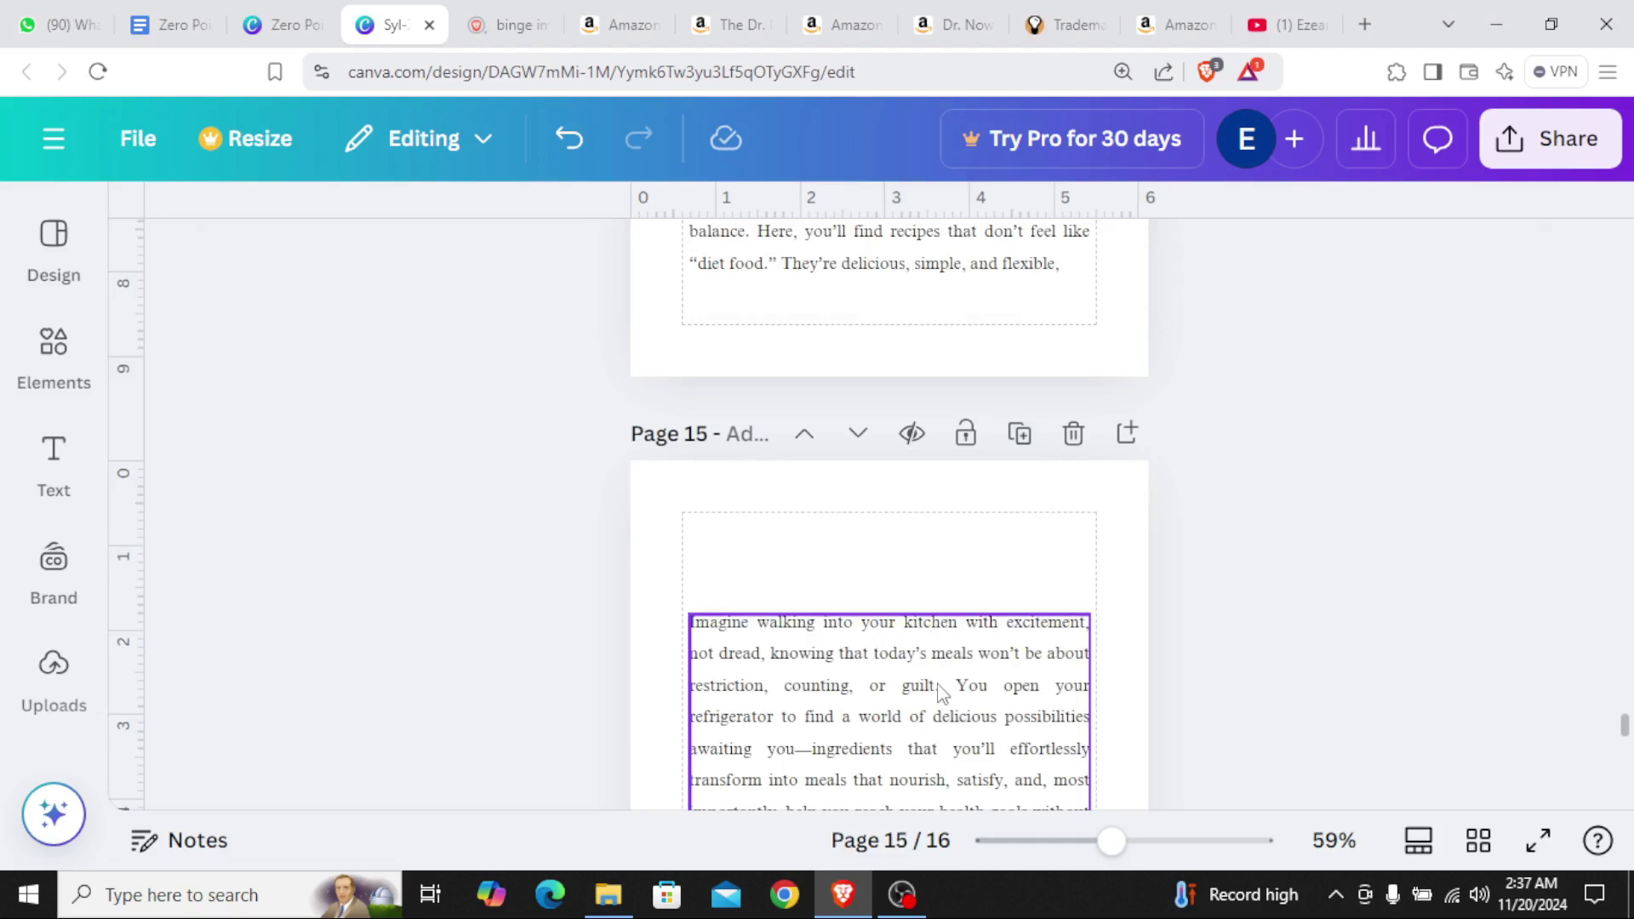
double_click(939, 685)
key("ctrl+v")
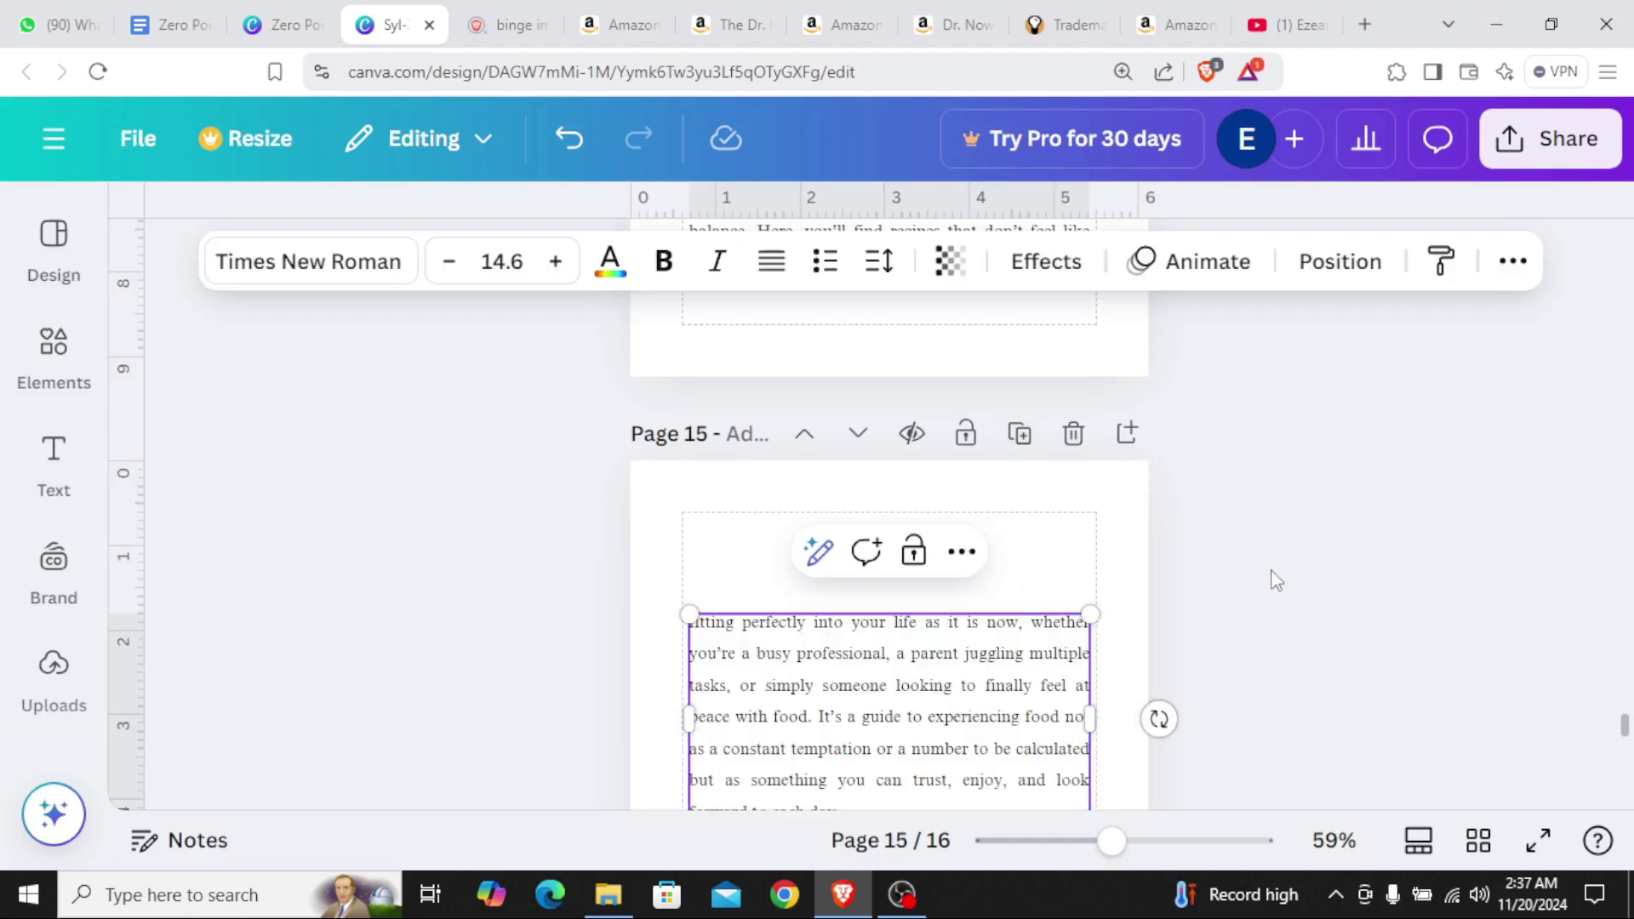
left_click(1276, 579)
scroll(955, 617, "down", 3)
left_click_drag(894, 463, 894, 438)
scroll(907, 626, "up", 3)
left_click_drag(924, 649, 916, 631)
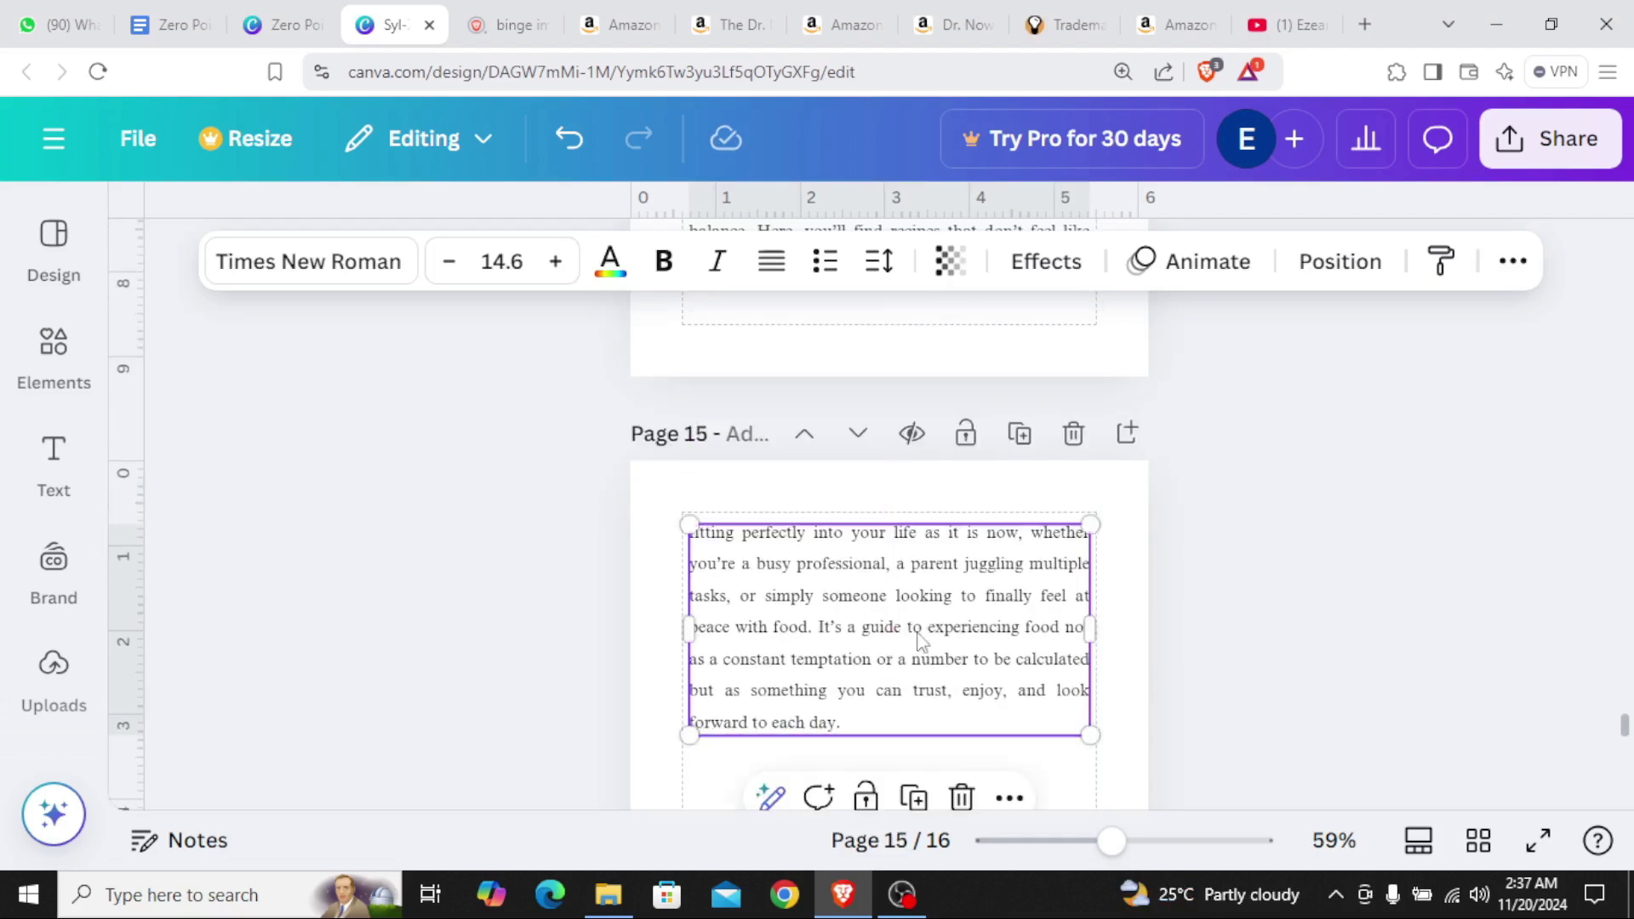
left_click(1310, 547)
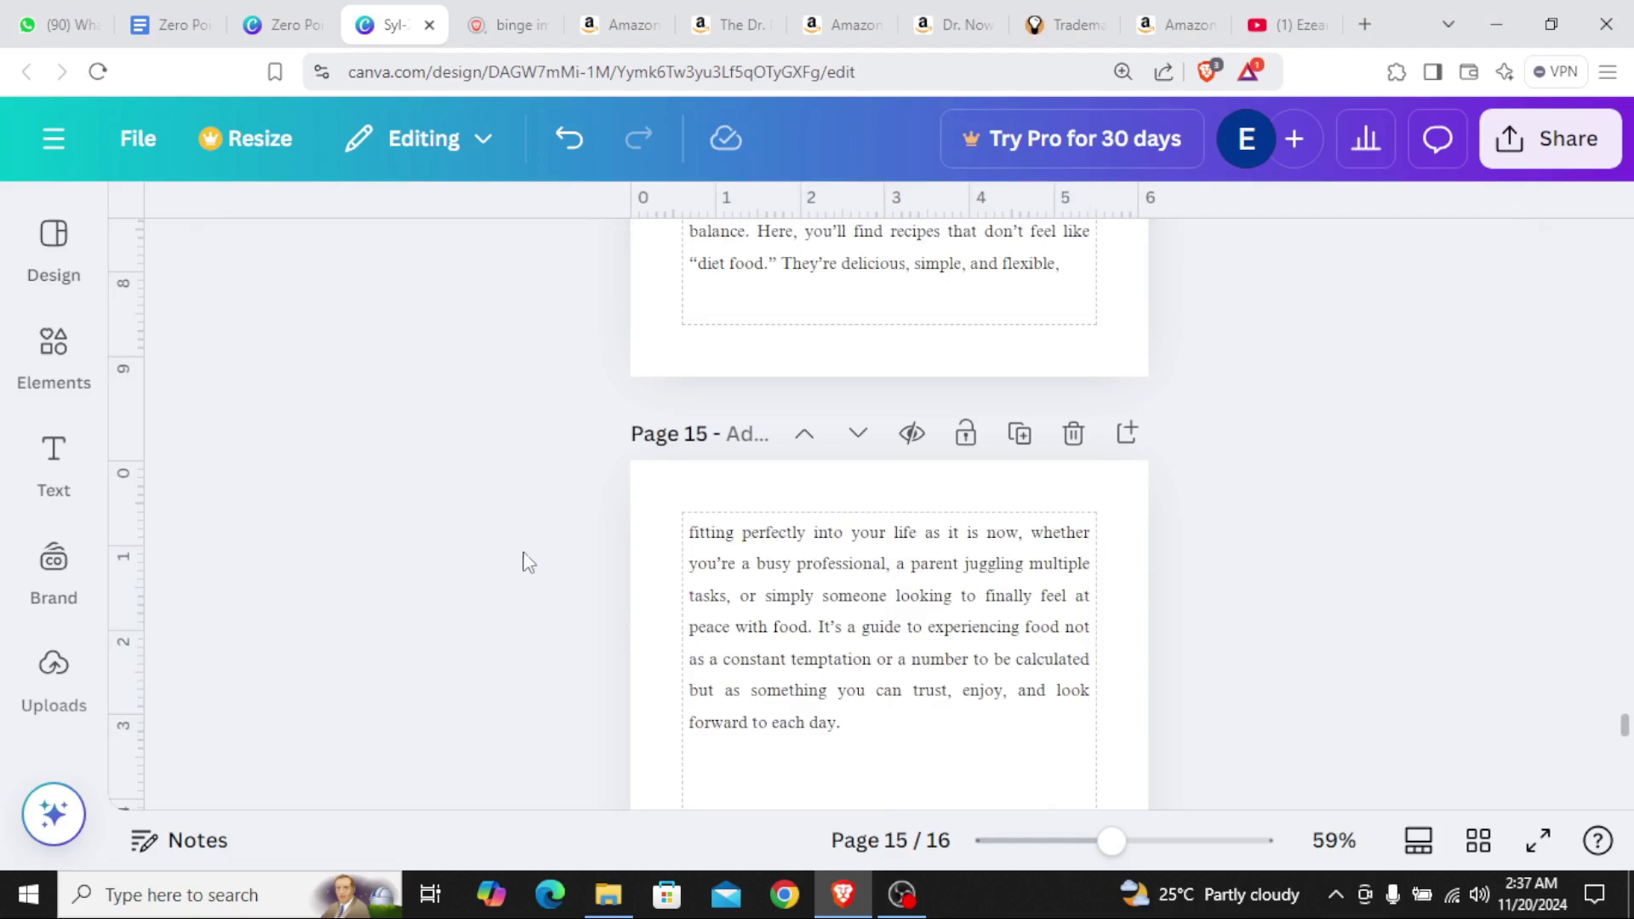
Add two line breaks after "forward to each day." in the page 15 text box
left_click(899, 723)
key("Return")
key("Return")
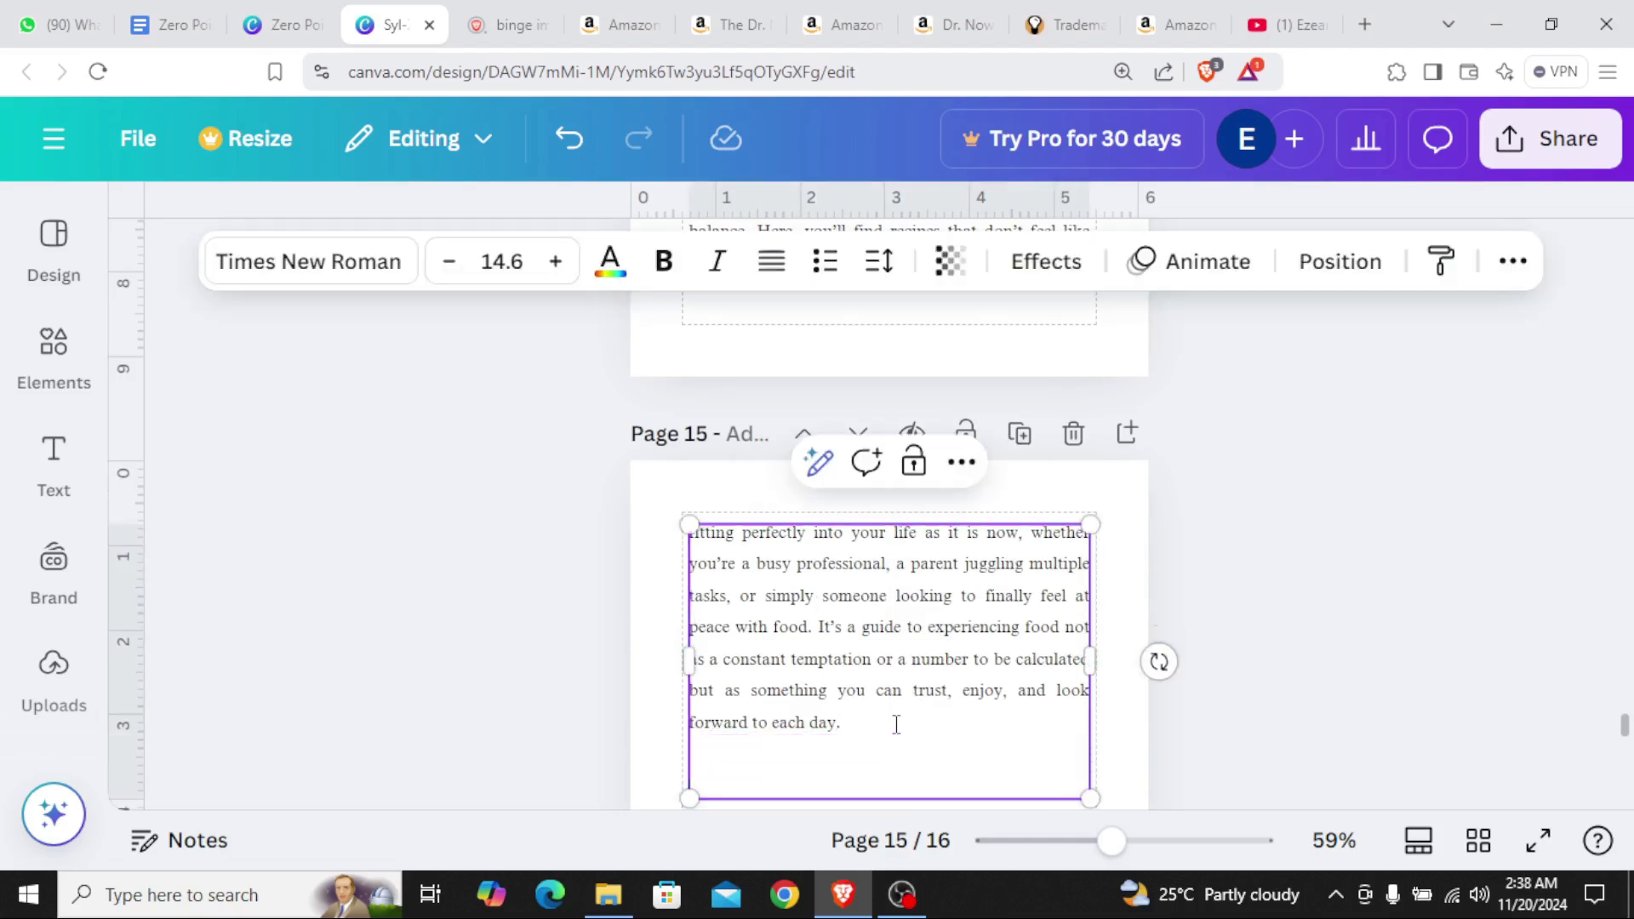
Switch to the Google Docs manuscript and copy the "Why Zero Point Eating?" section through "finally make peace with food."
left_click(174, 25)
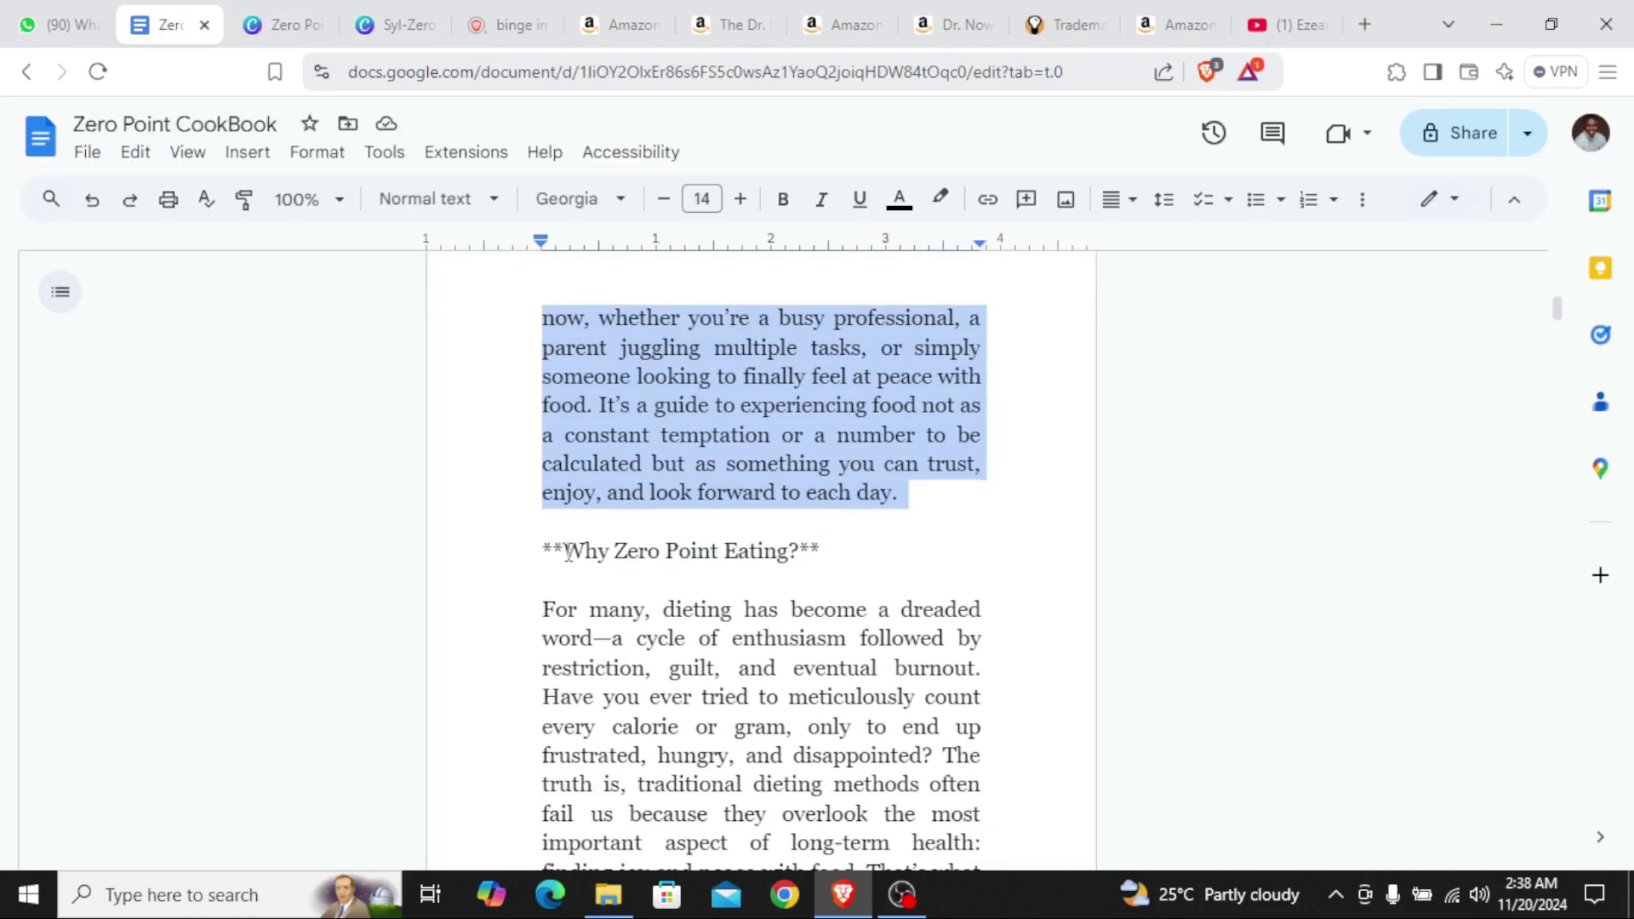
left_click_drag(537, 545, 887, 551)
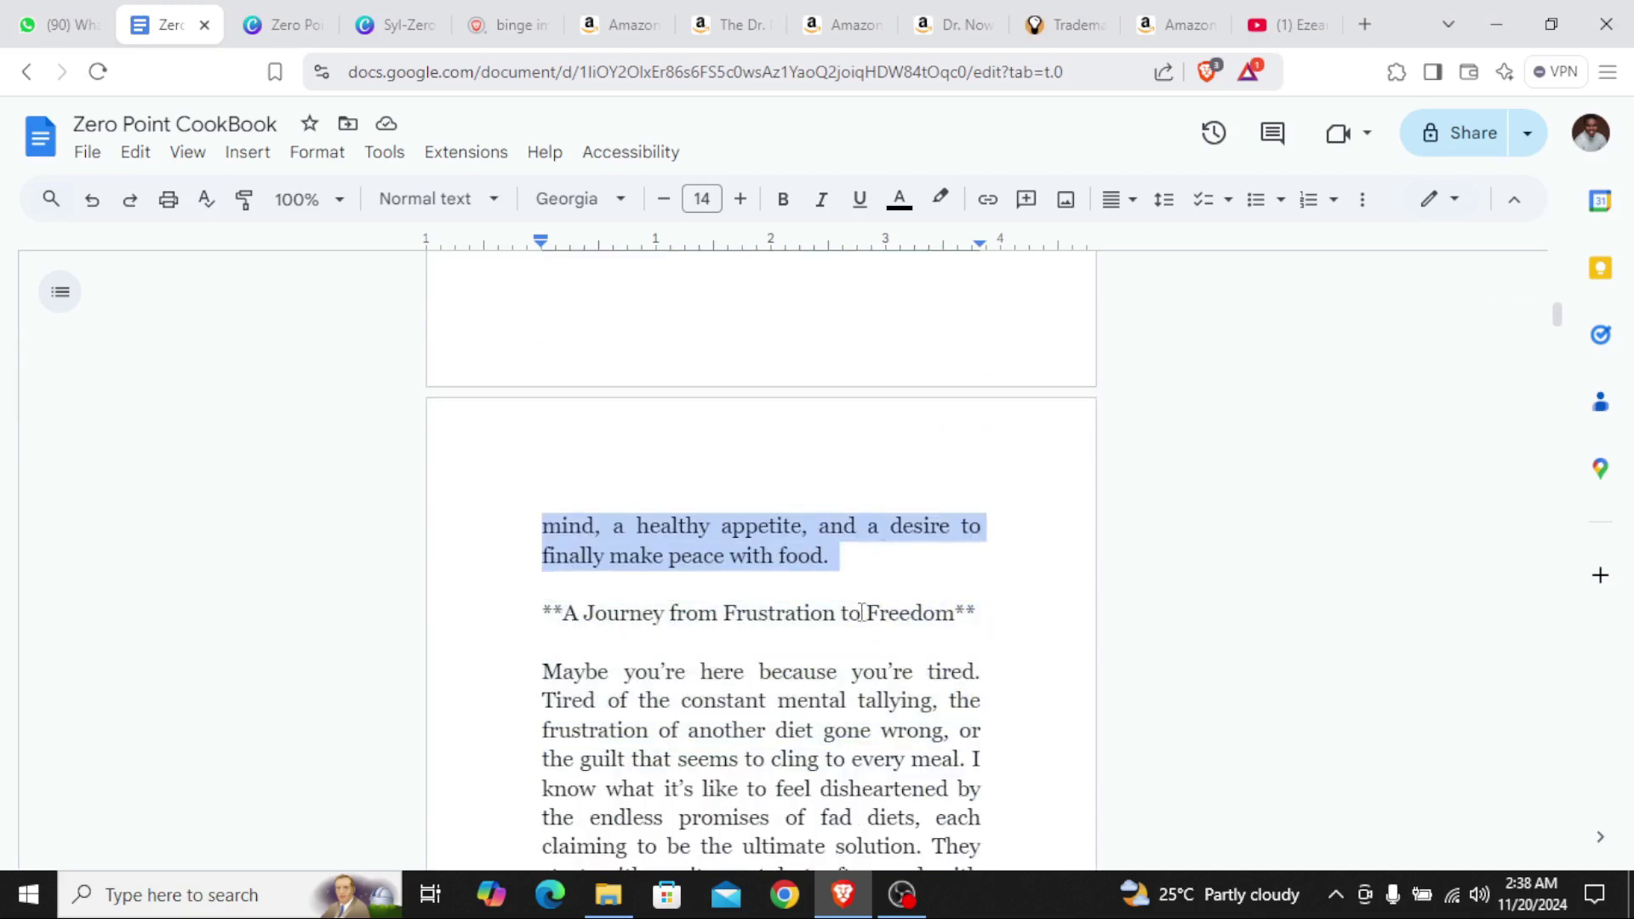
scroll(862, 613, "up", 13)
scroll(879, 645, "down", 11)
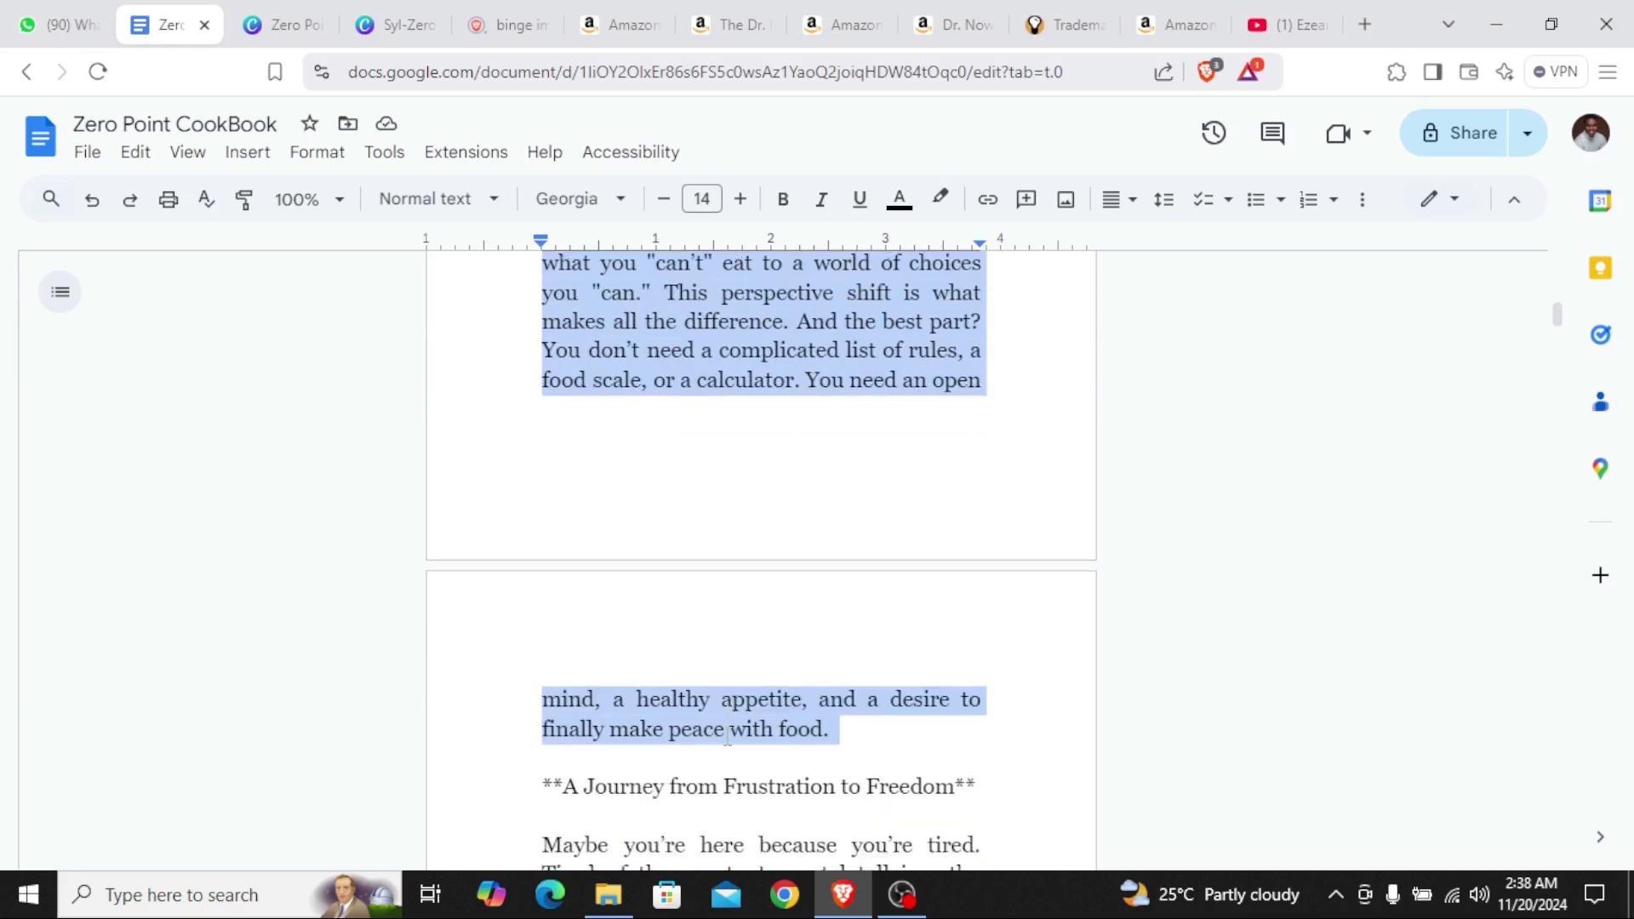
scroll(728, 737, "down", 2)
scroll(741, 545, "up", 15)
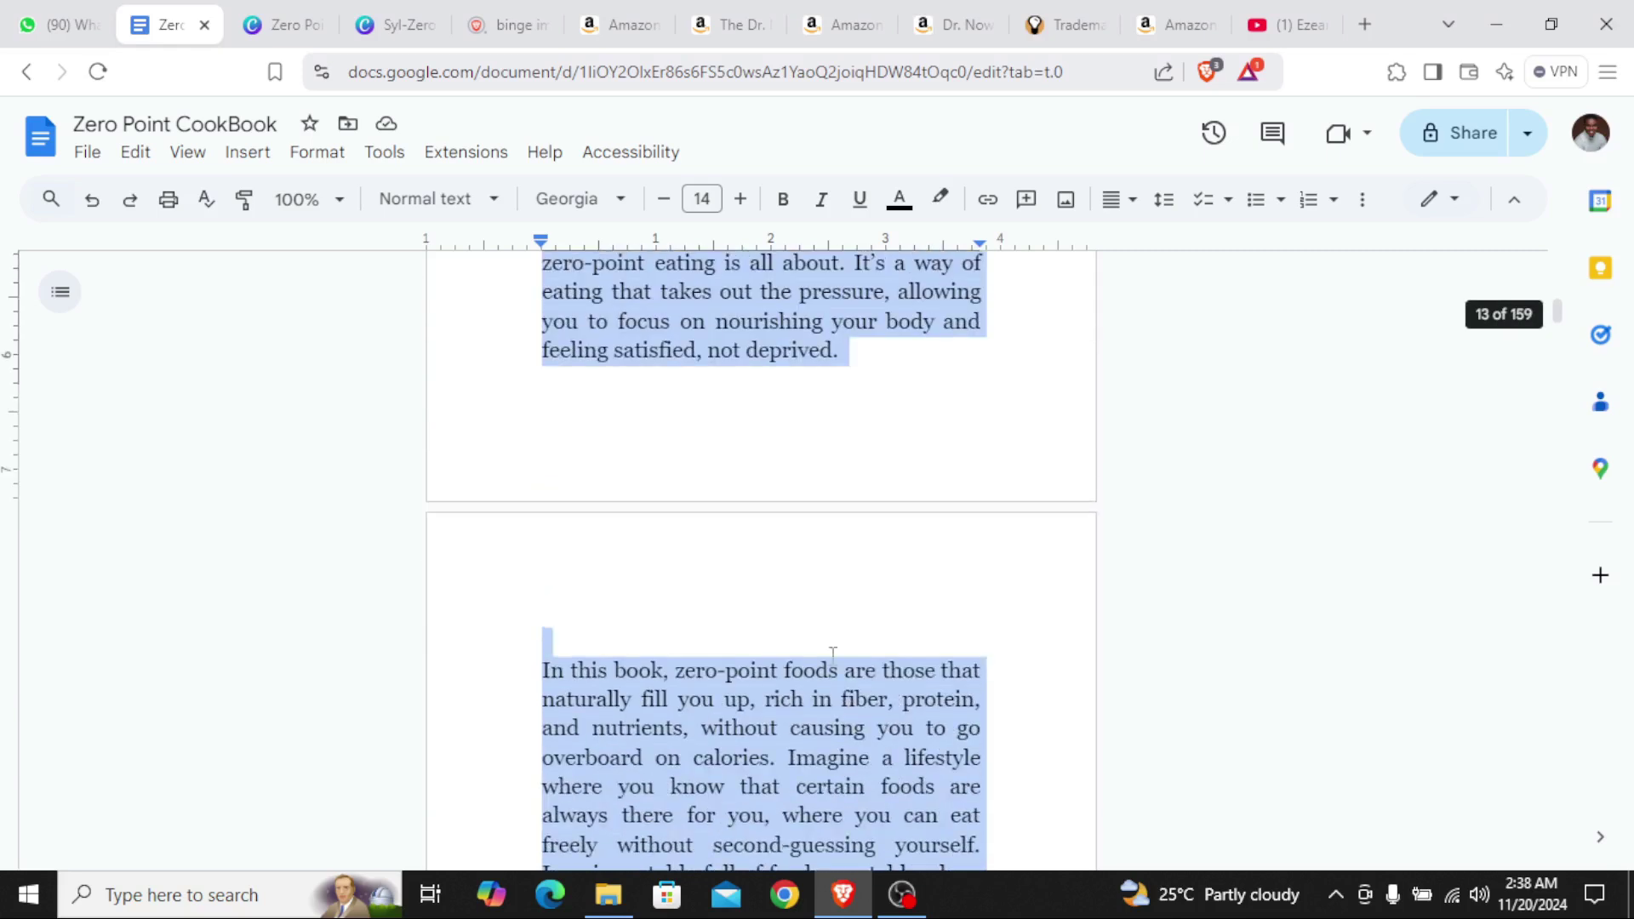
scroll(740, 545, "down", 15)
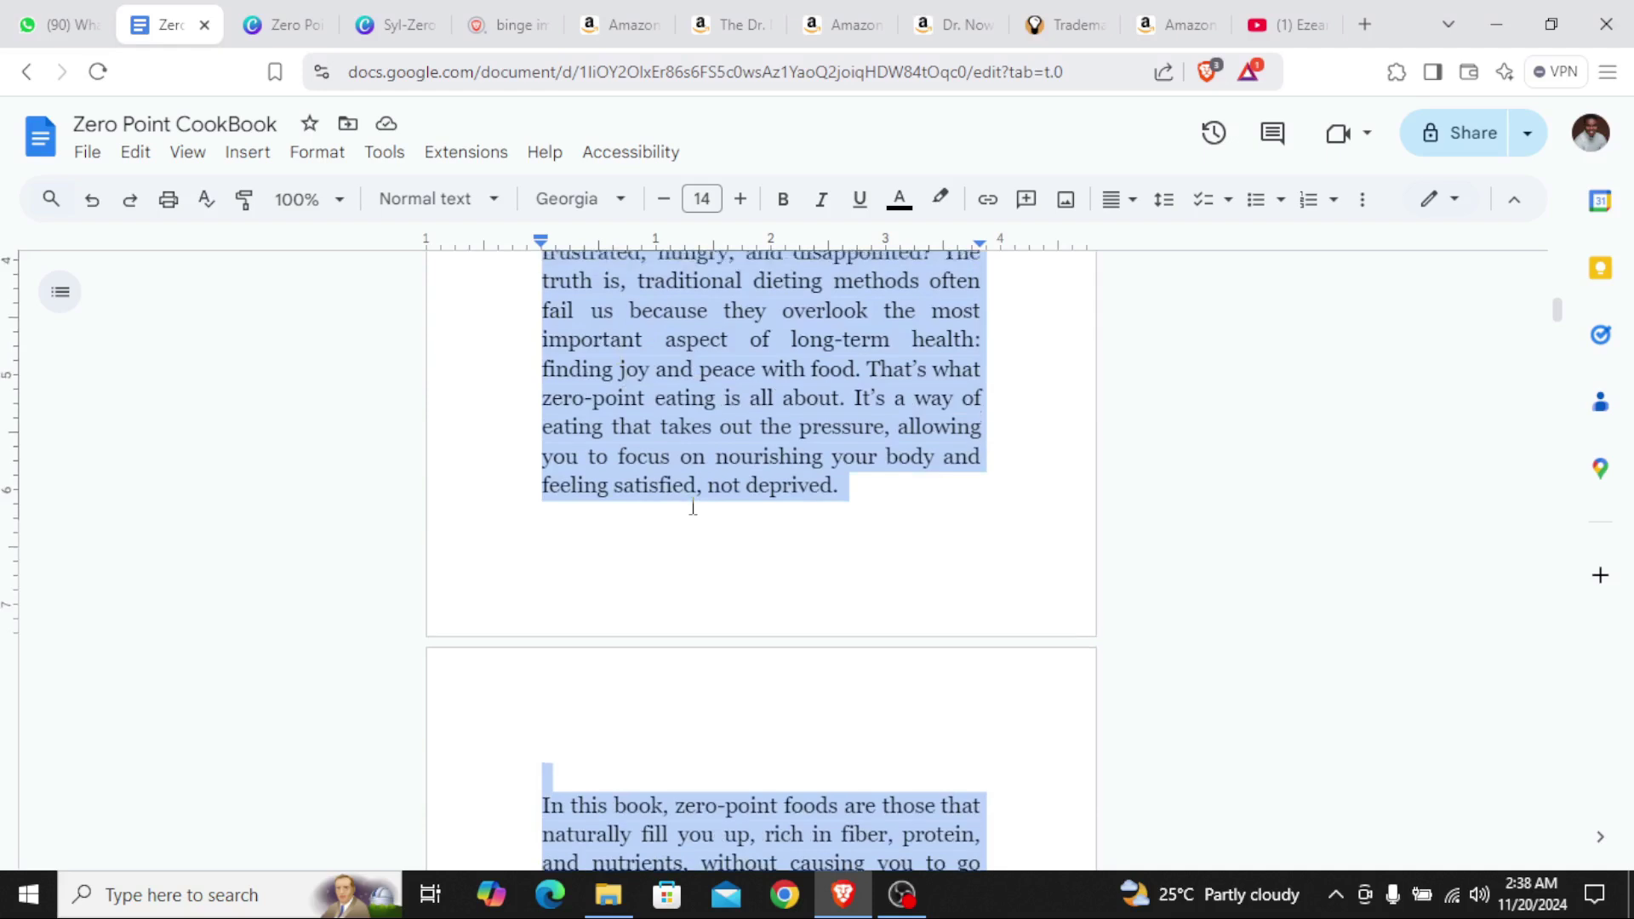
scroll(731, 568, "down", 5)
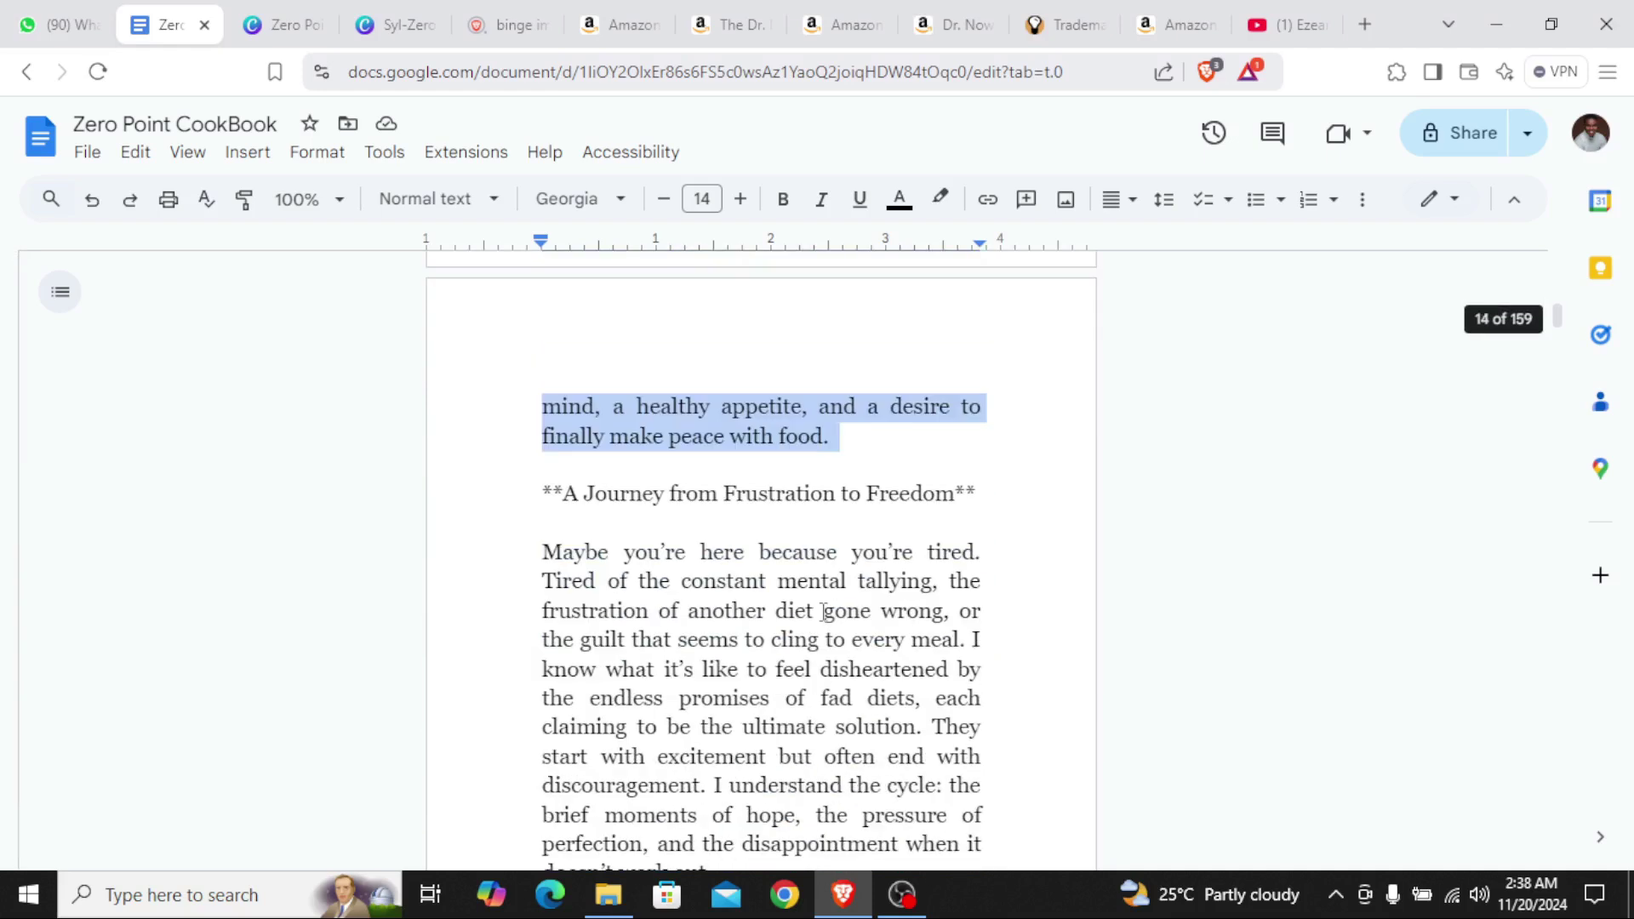
Switch back to the Syl-Zero design in Canva and paste the copied section below the existing paragraph on page 15
left_click(398, 25)
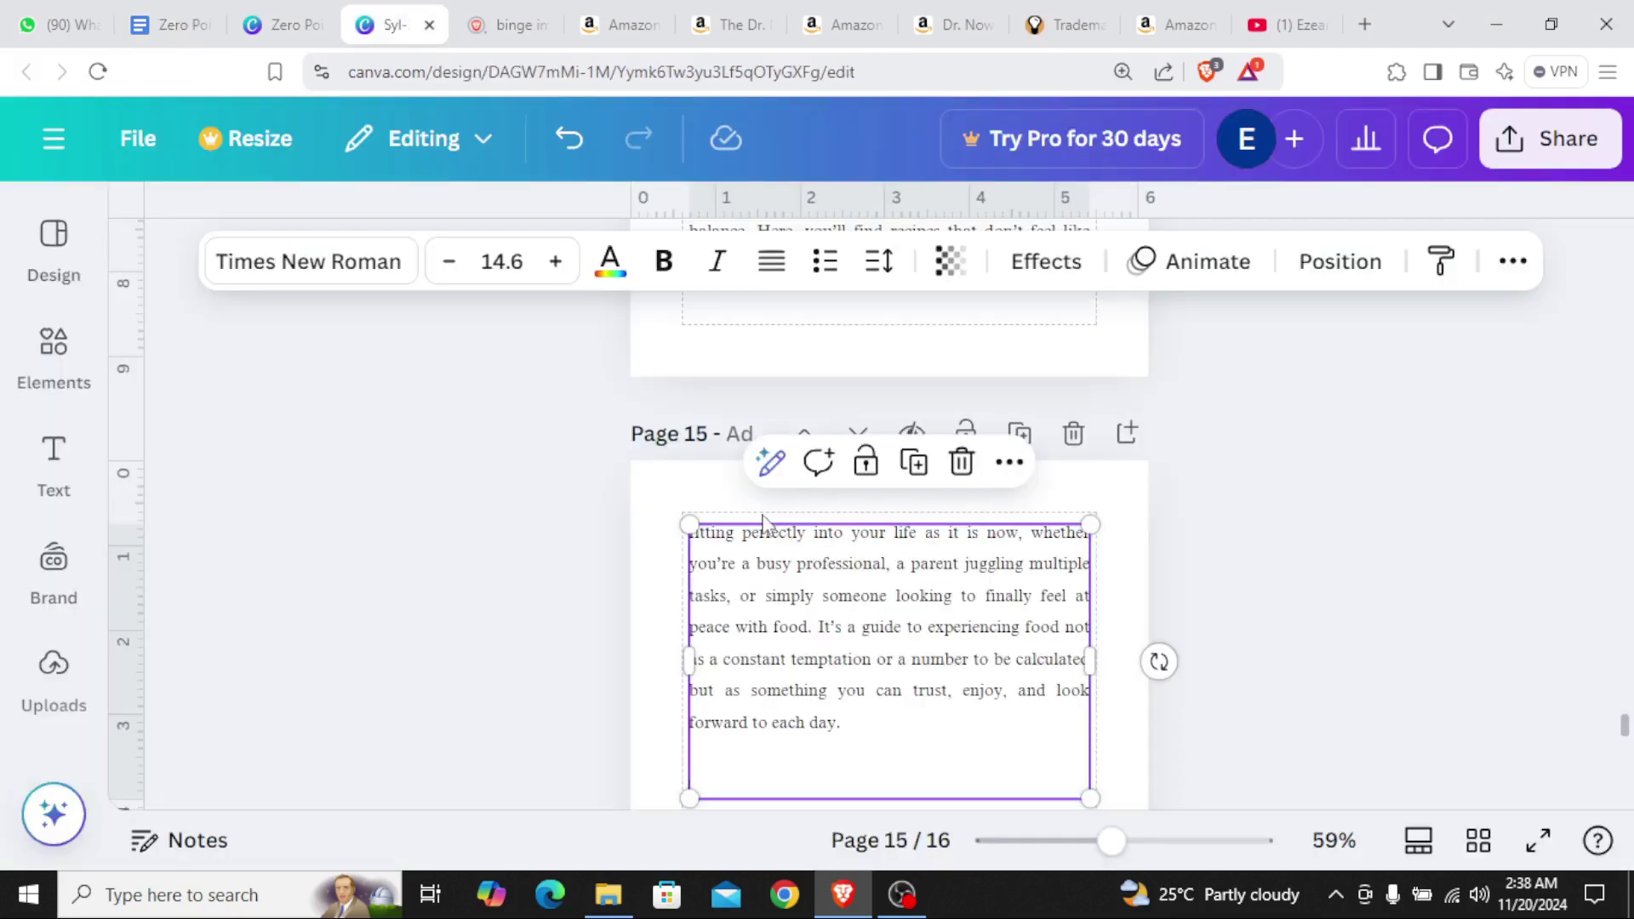
left_click(799, 755)
scroll(783, 736, "down", 2)
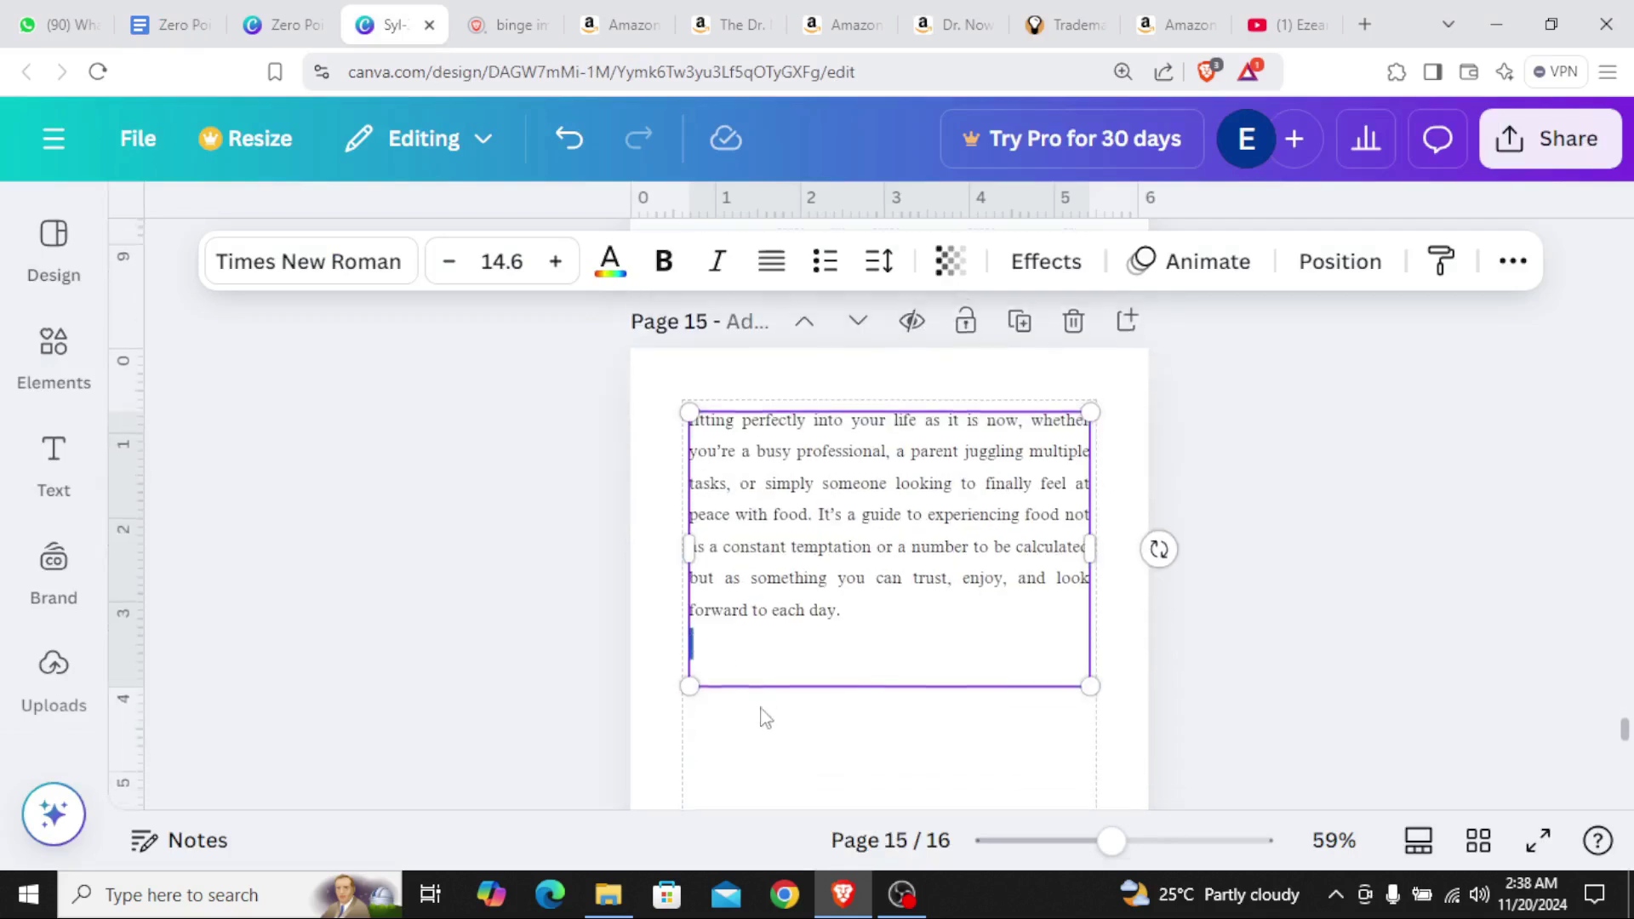
key("ctrl+v")
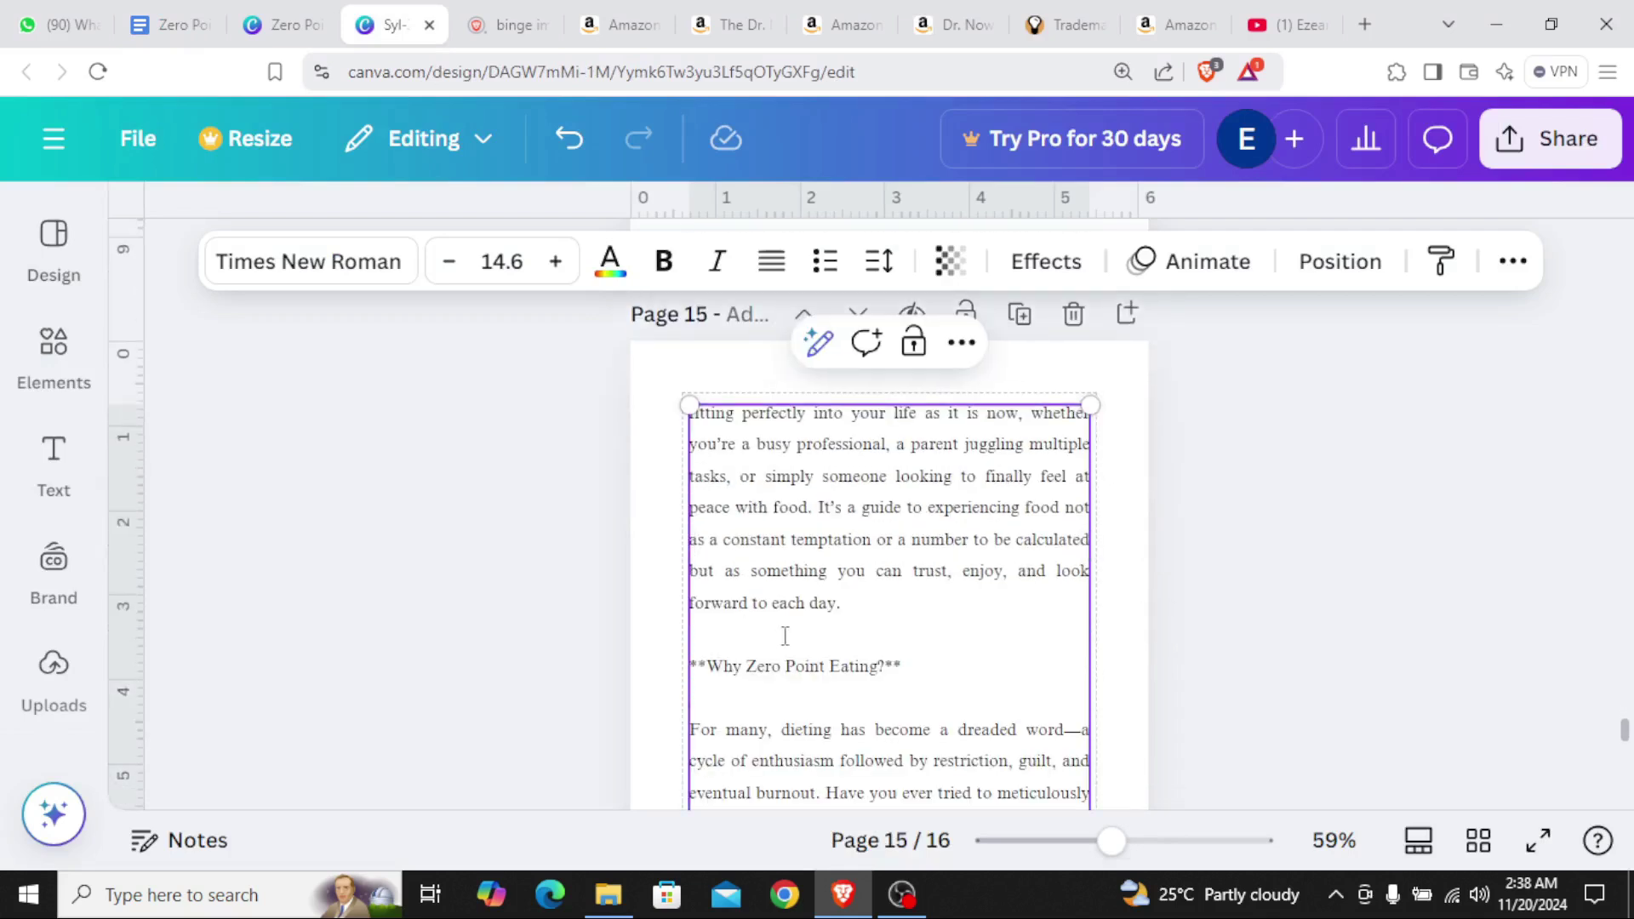
Examine the pasted "Why Zero Point Eating?" section and where it runs past the bottom margin of page 15
scroll(809, 622, "down", 5)
scroll(757, 470, "up", 3)
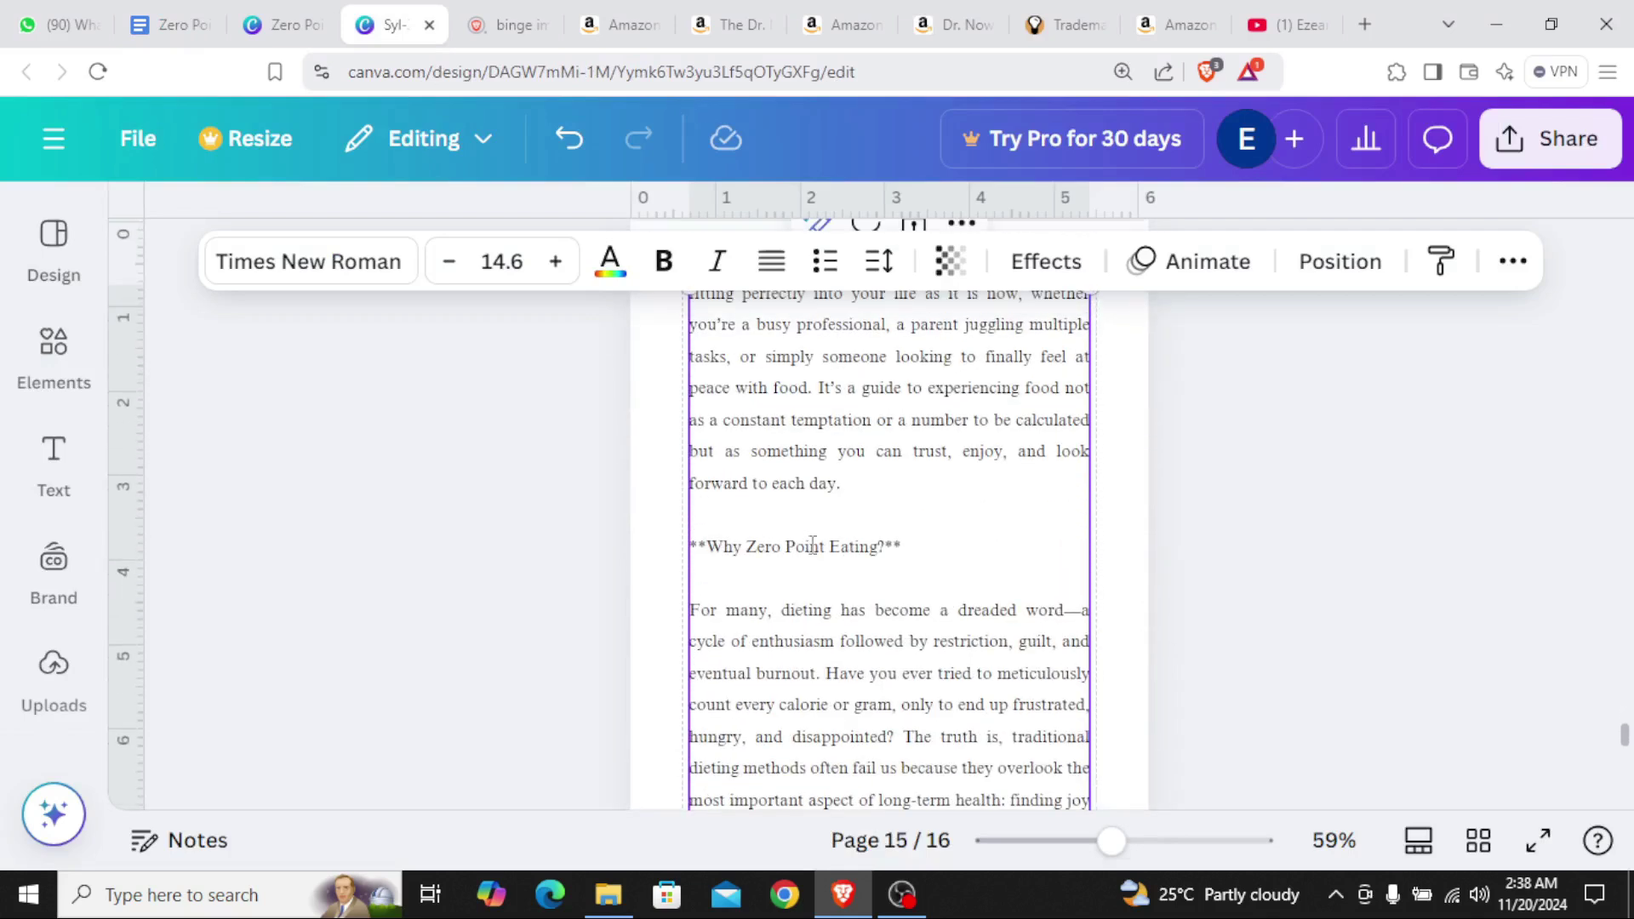
scroll(944, 588, "down", 5)
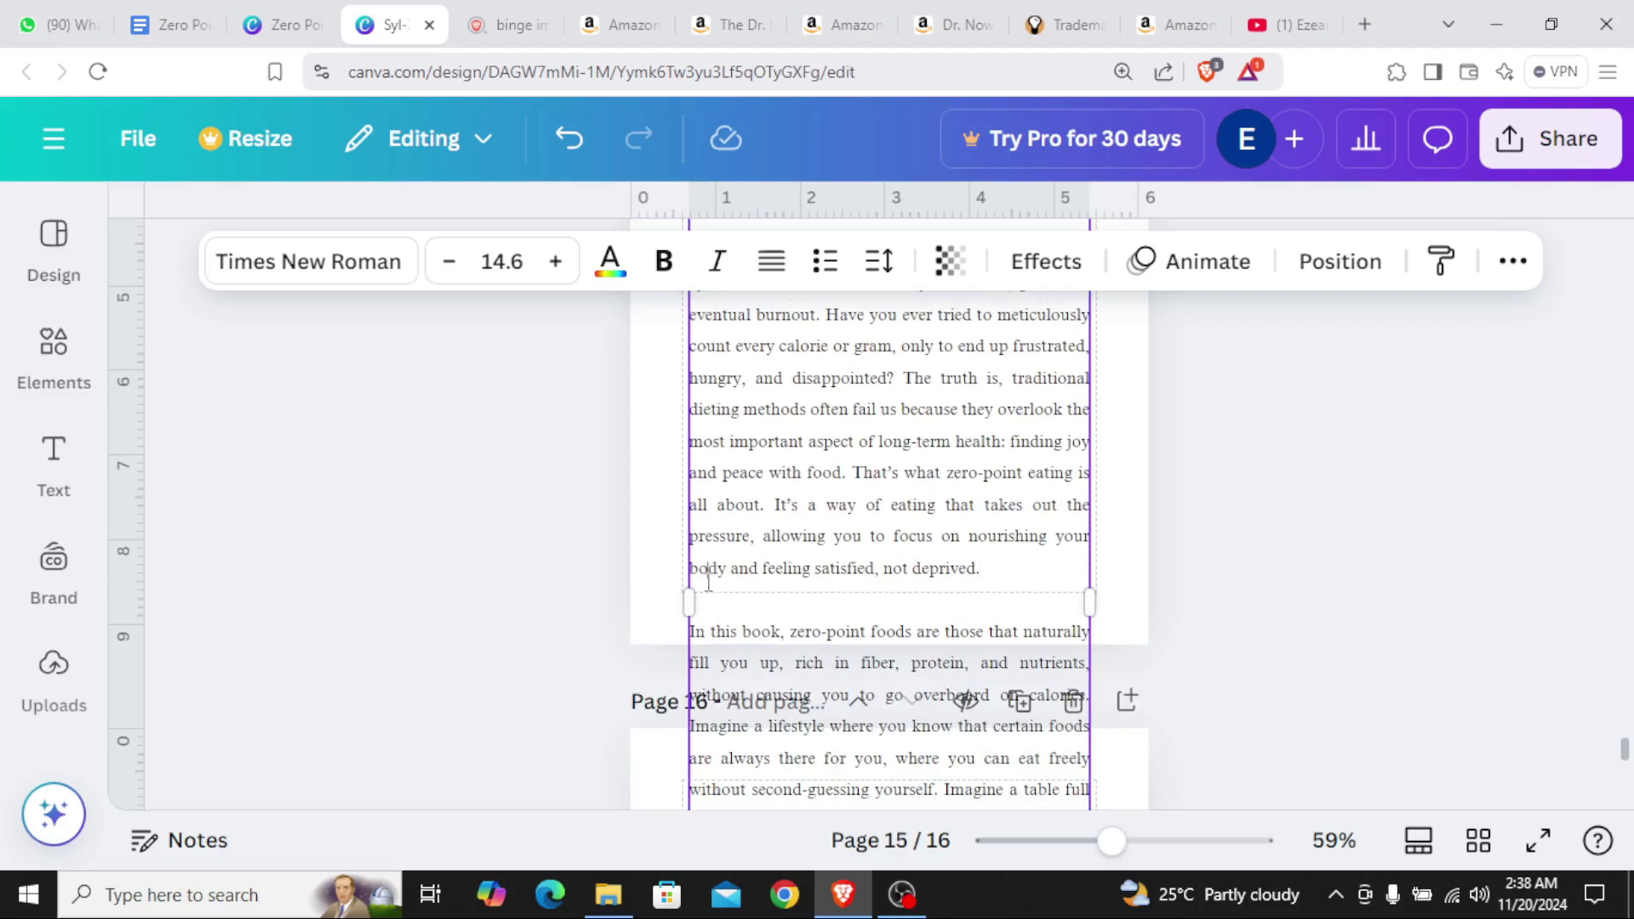
scroll(979, 588, "down", 10)
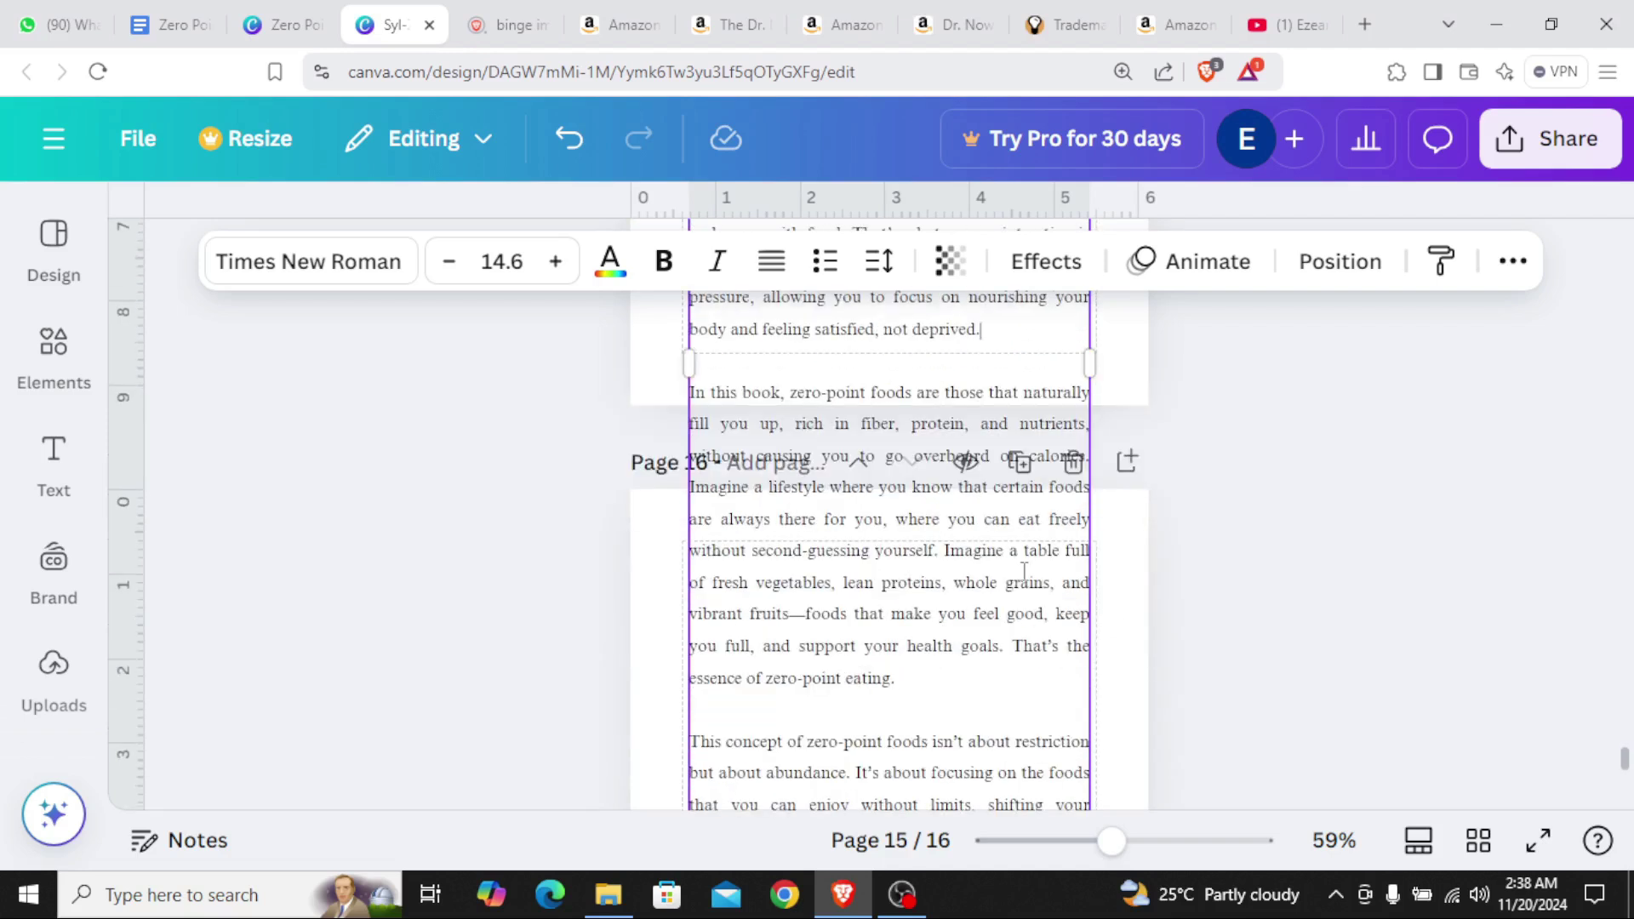
scroll(991, 705, "up", 5)
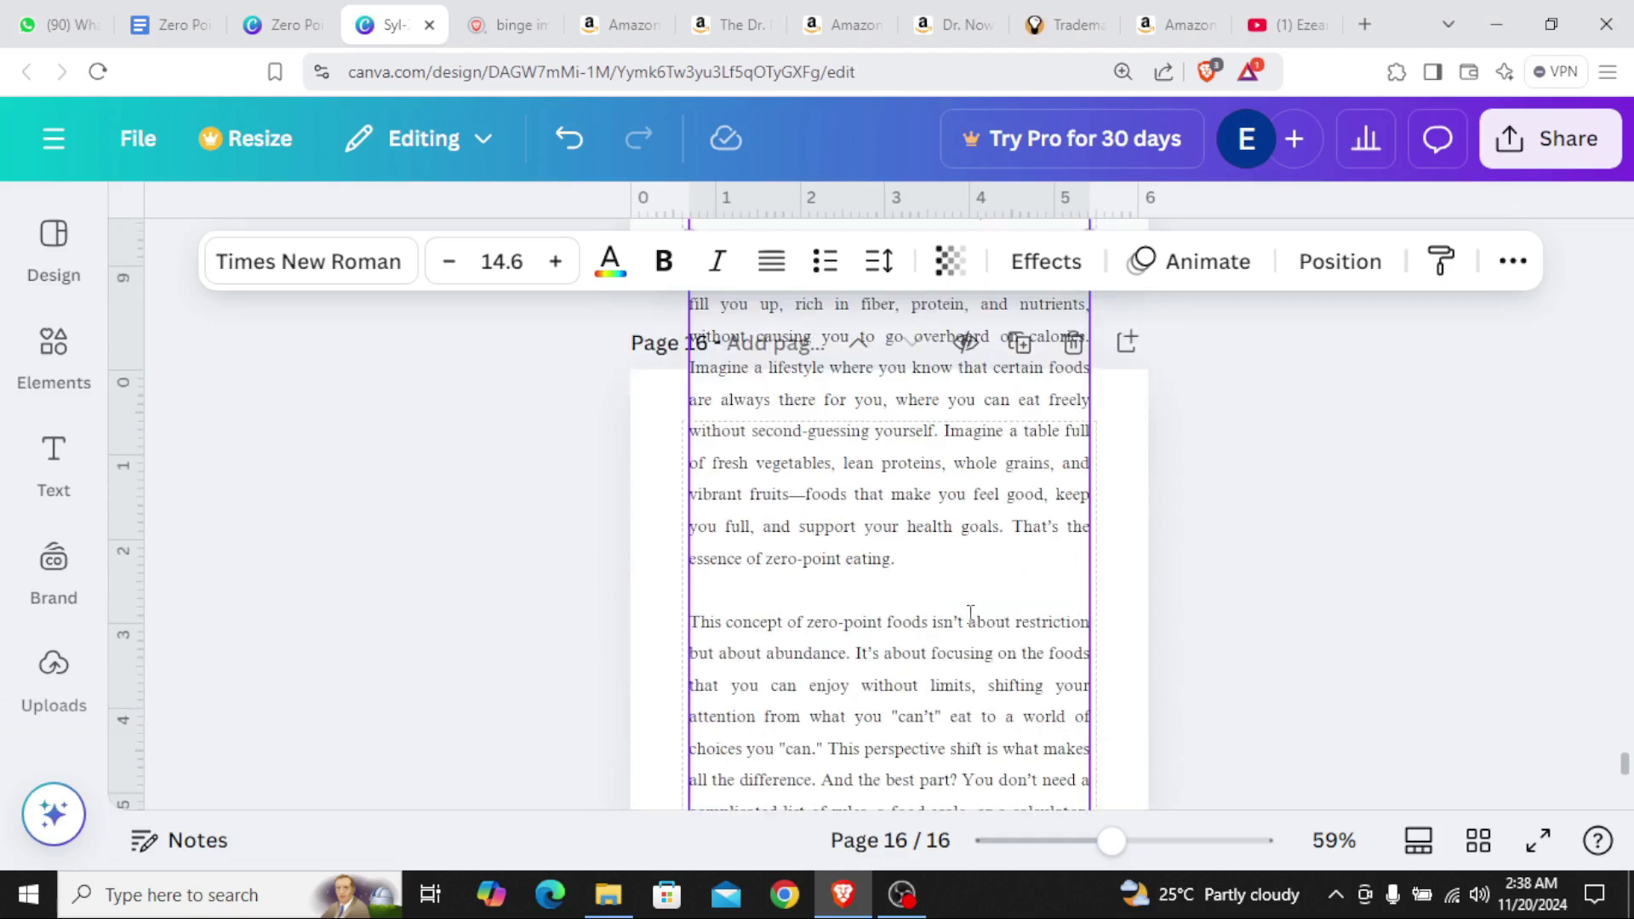
scroll(971, 613, "up", 7)
scroll(1013, 677, "down", 8)
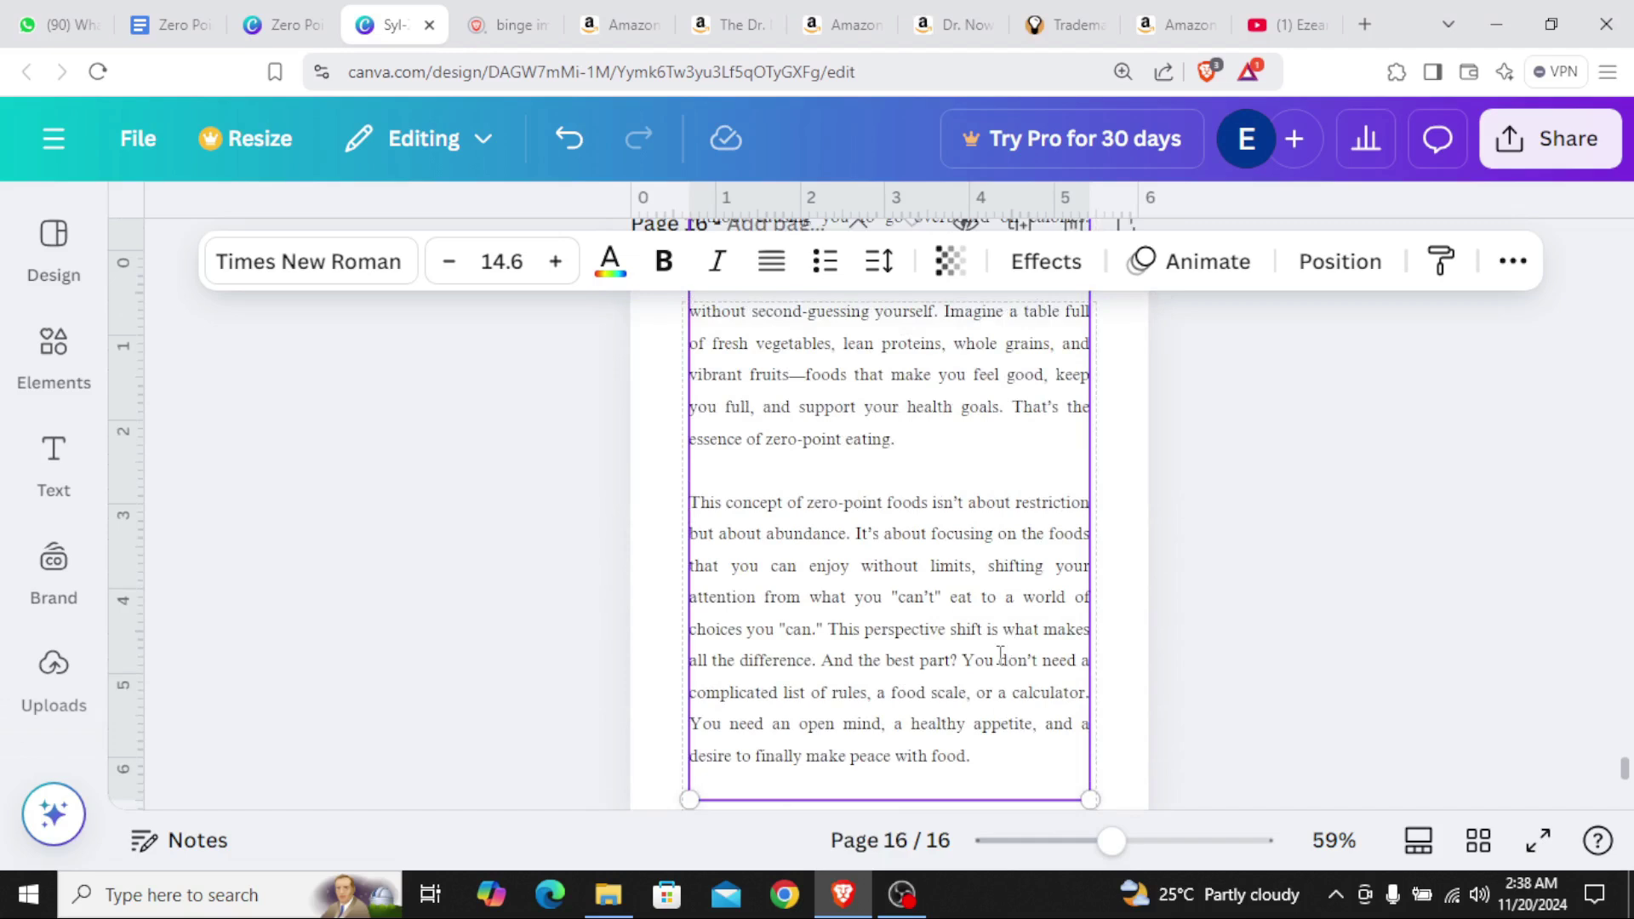
scroll(1001, 655, "up", 2)
scroll(1001, 602, "up", 5)
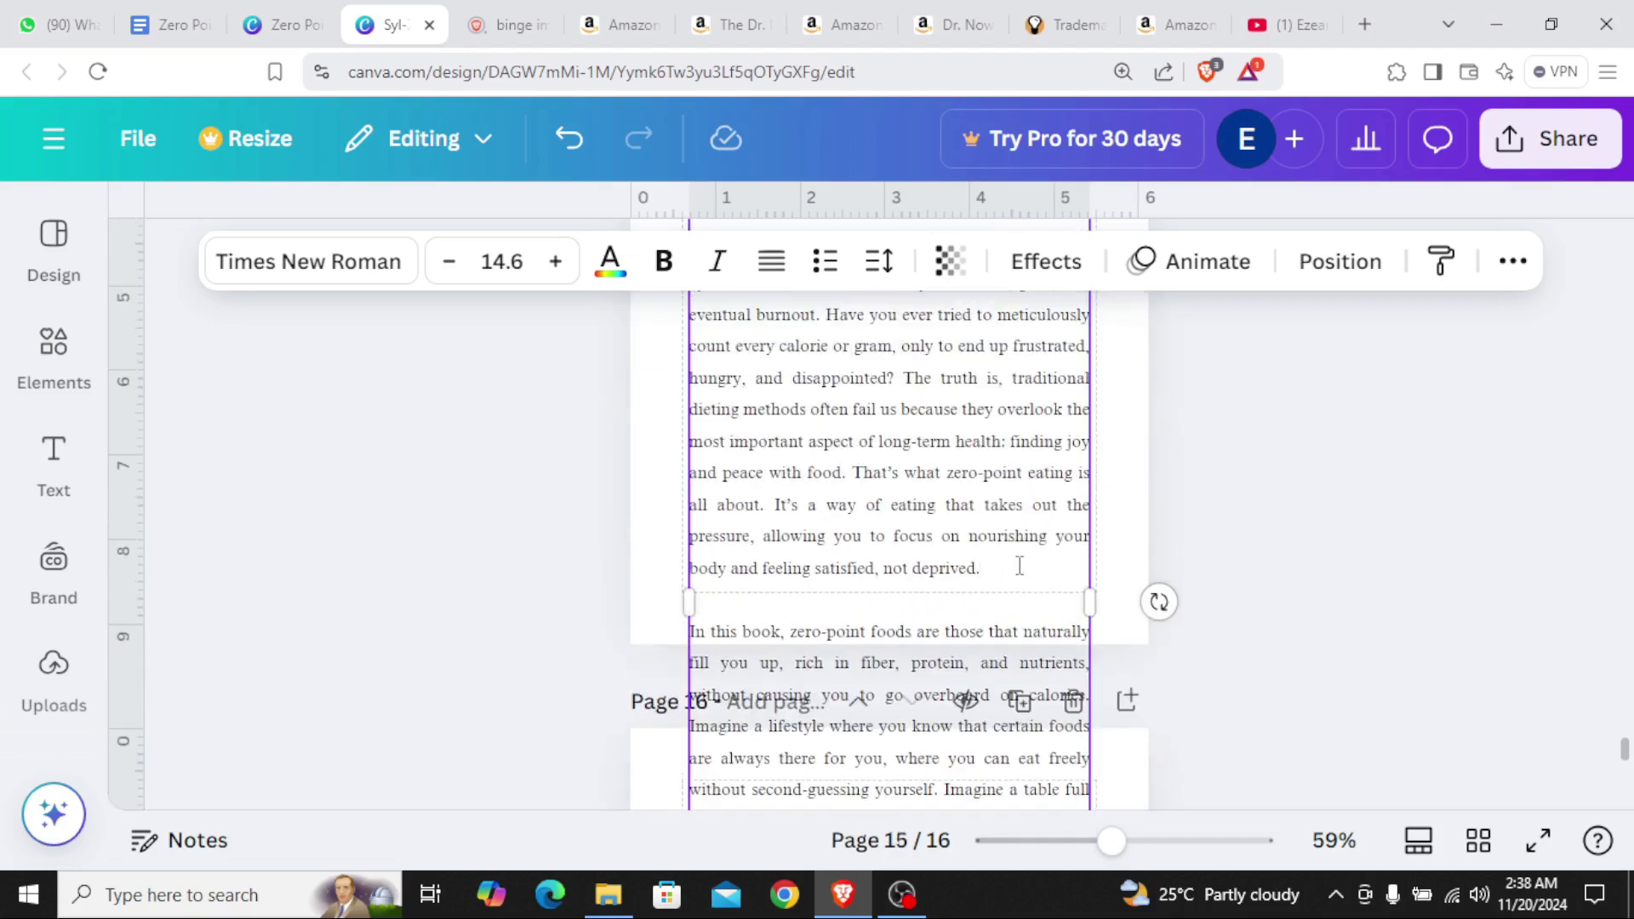
Cut the overflowing text from page 15, from "In this book, zero-point foods" through "finally make peace with food."
key("ctrl+a")
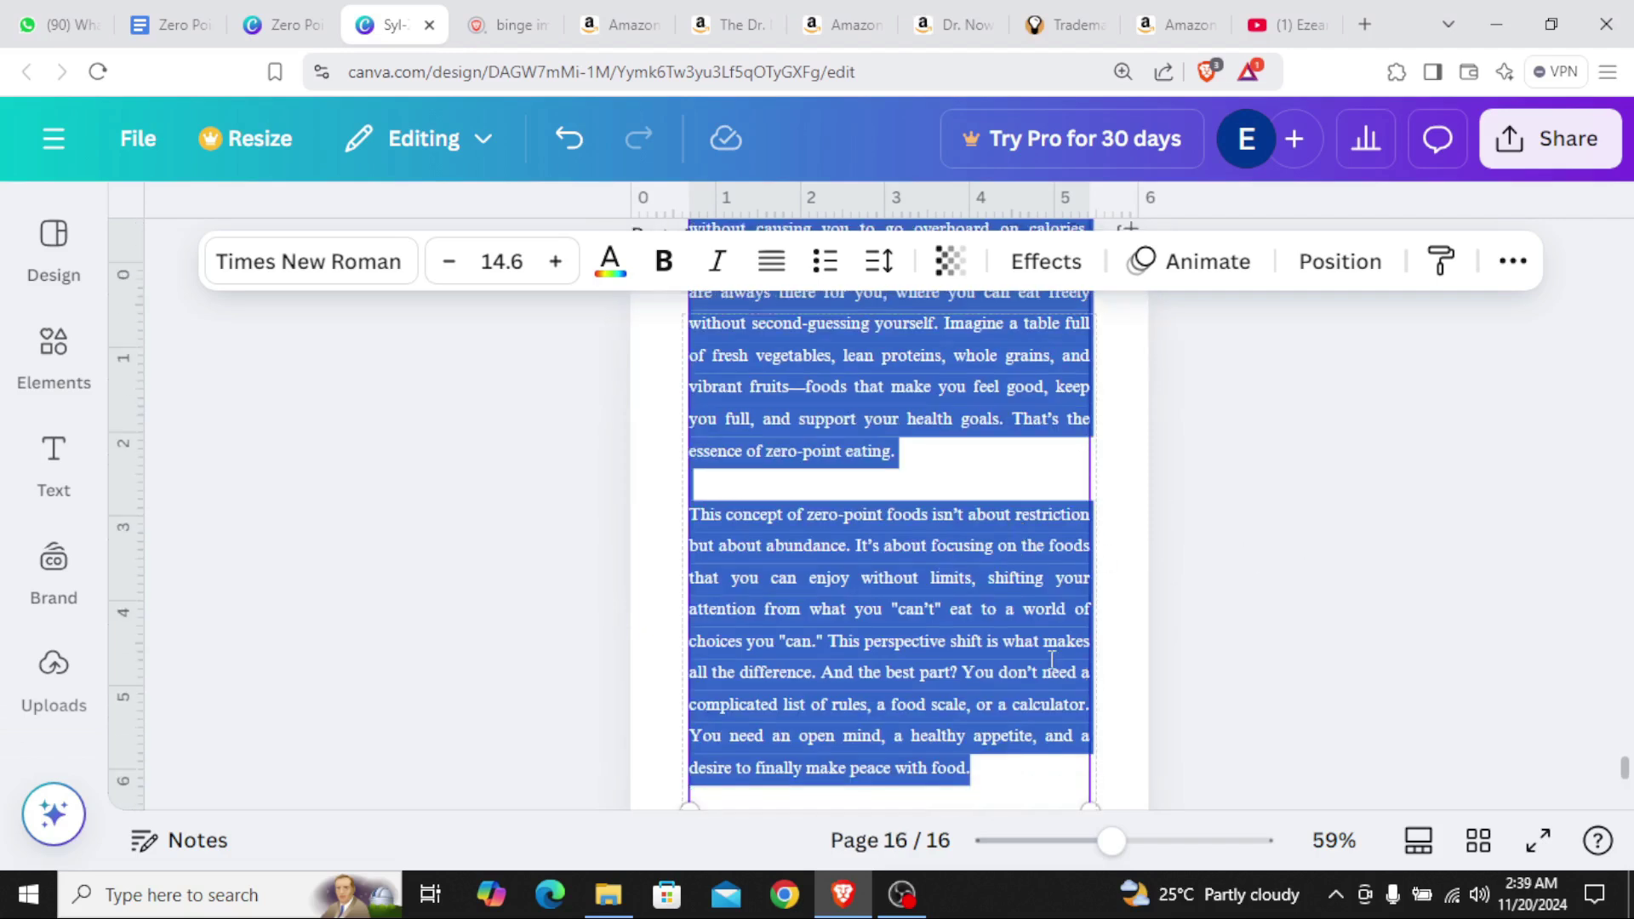
scroll(1052, 659, "up", 6)
scroll(985, 689, "down", 10)
key("BackSpace")
scroll(839, 596, "up", 10)
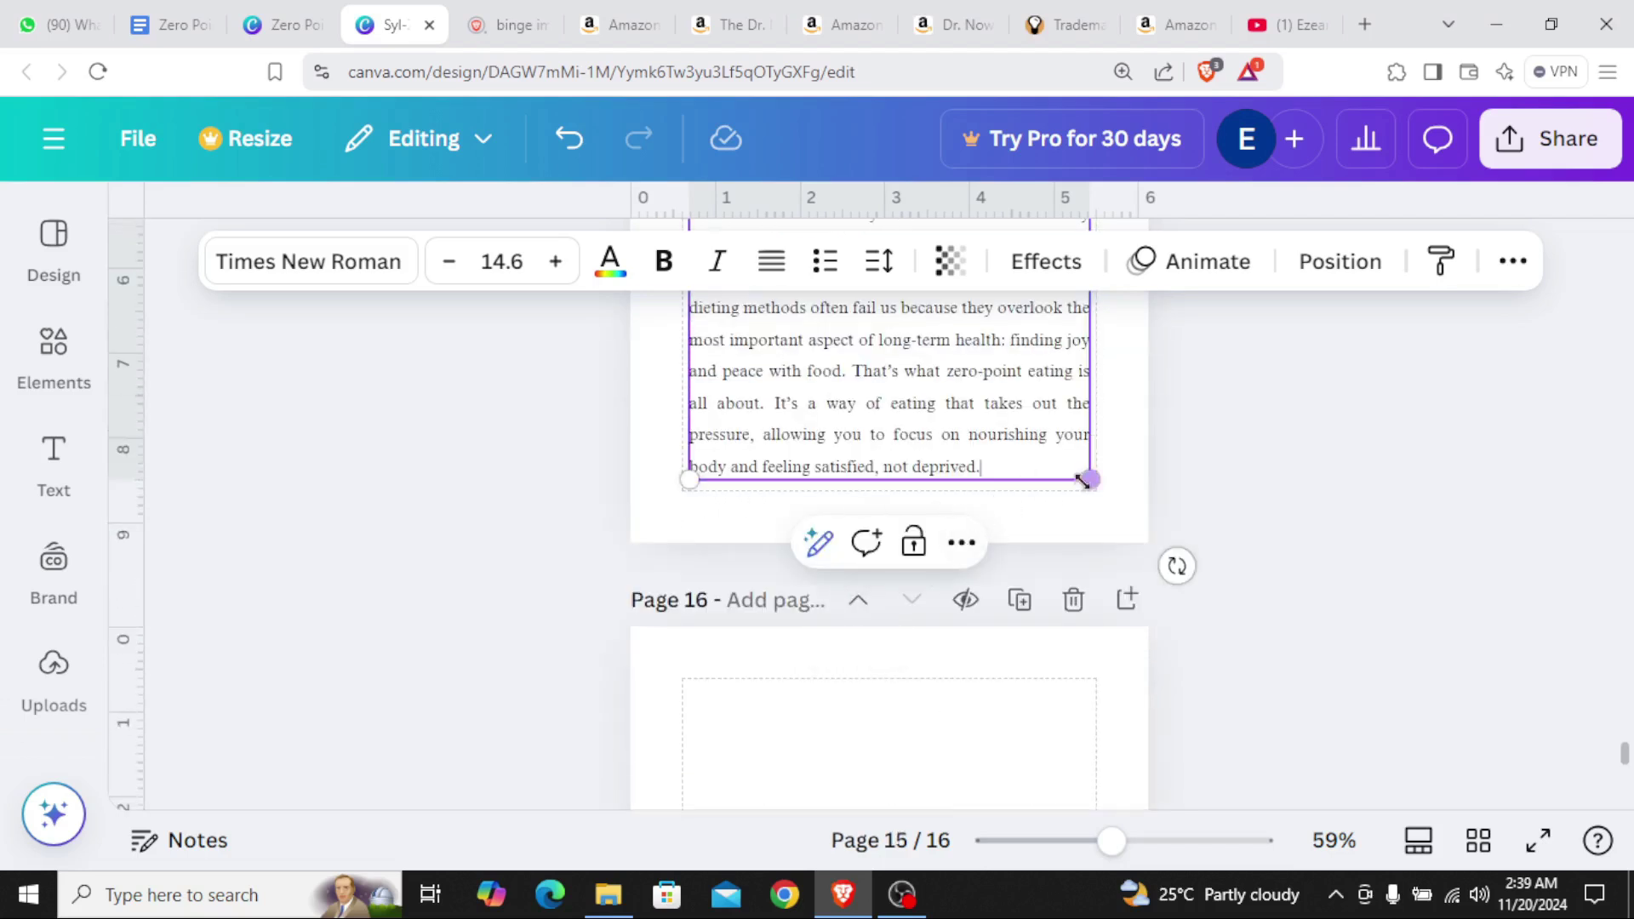
scroll(1043, 507, "up", 3)
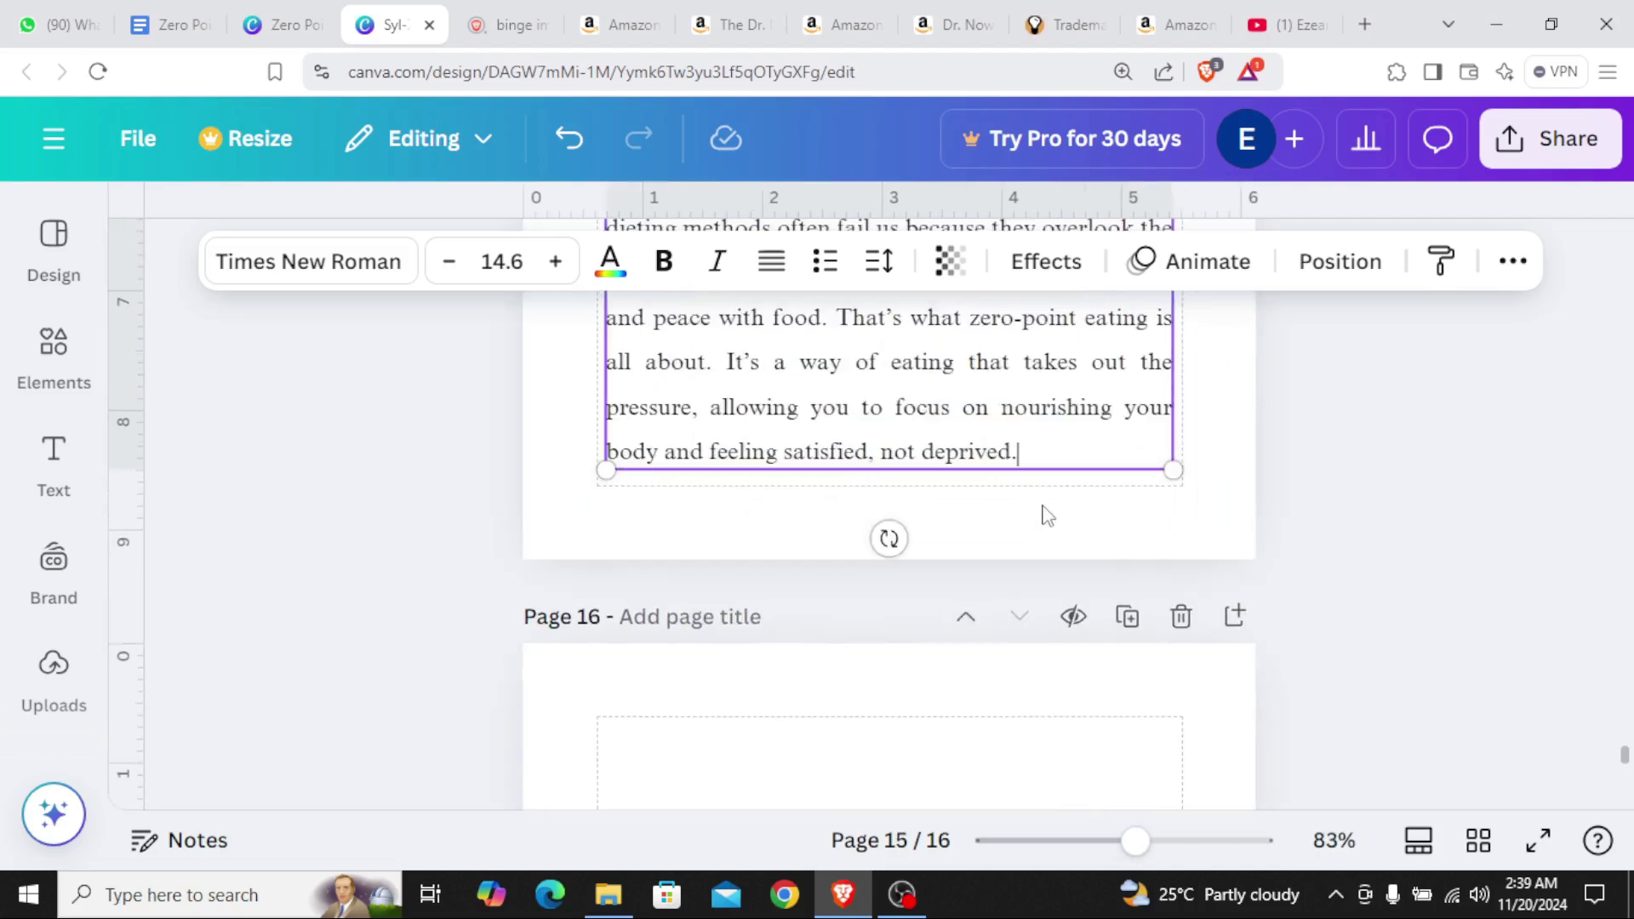
Duplicate page 15 and replace all the text on the copy with the cut passage starting "In this book, zero-point foods"
scroll(1193, 527, "up", 10)
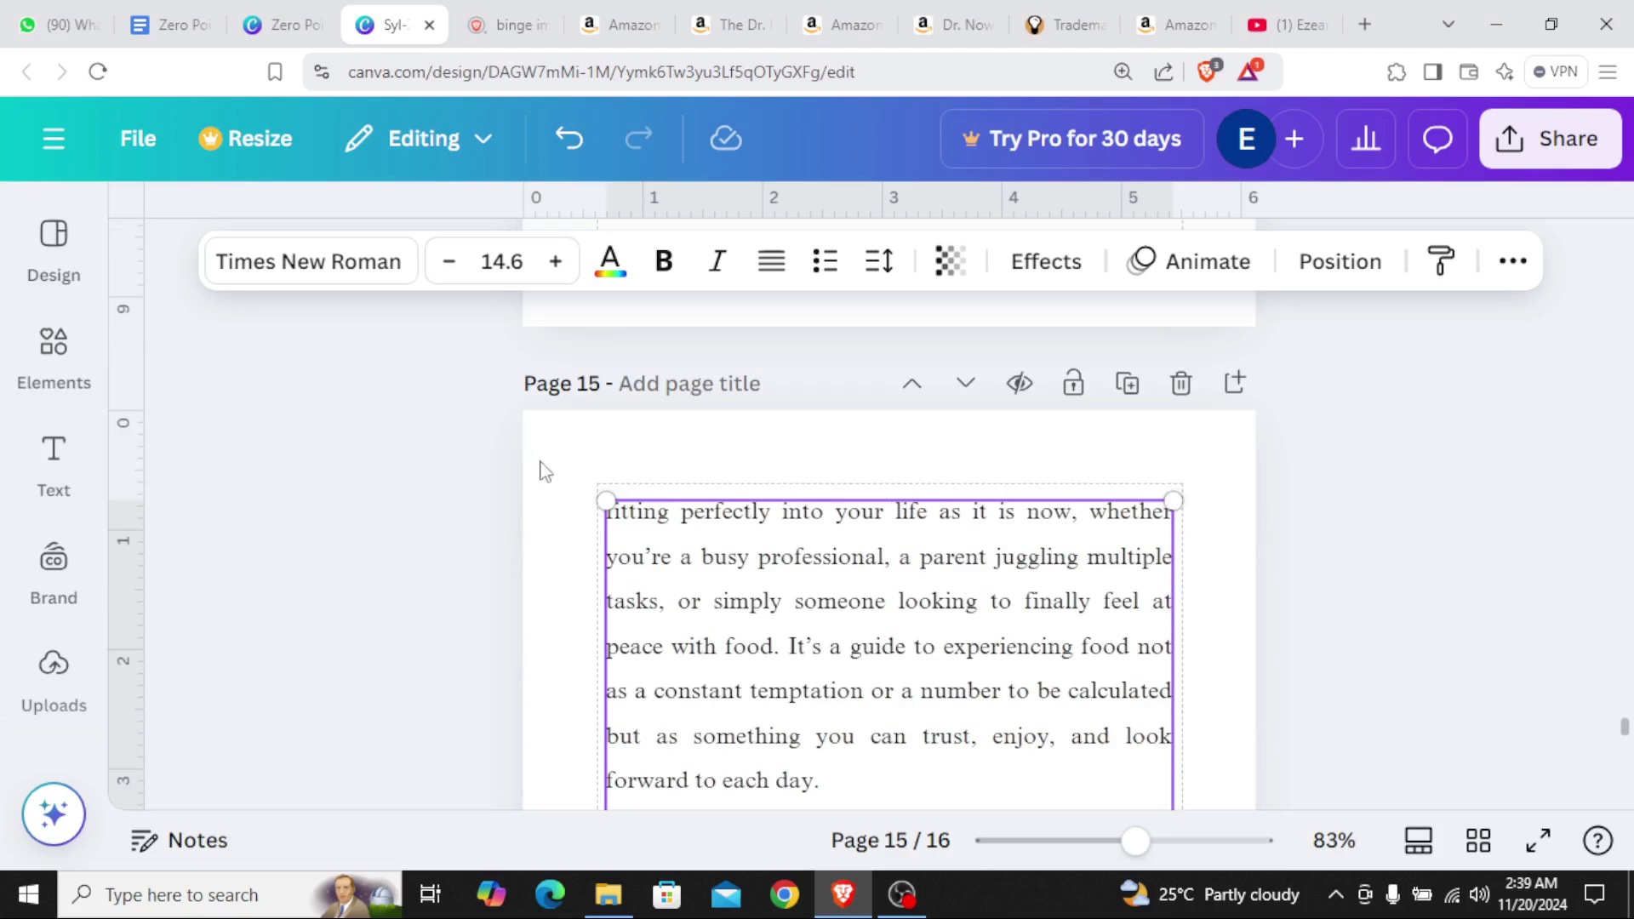
left_click(1127, 383)
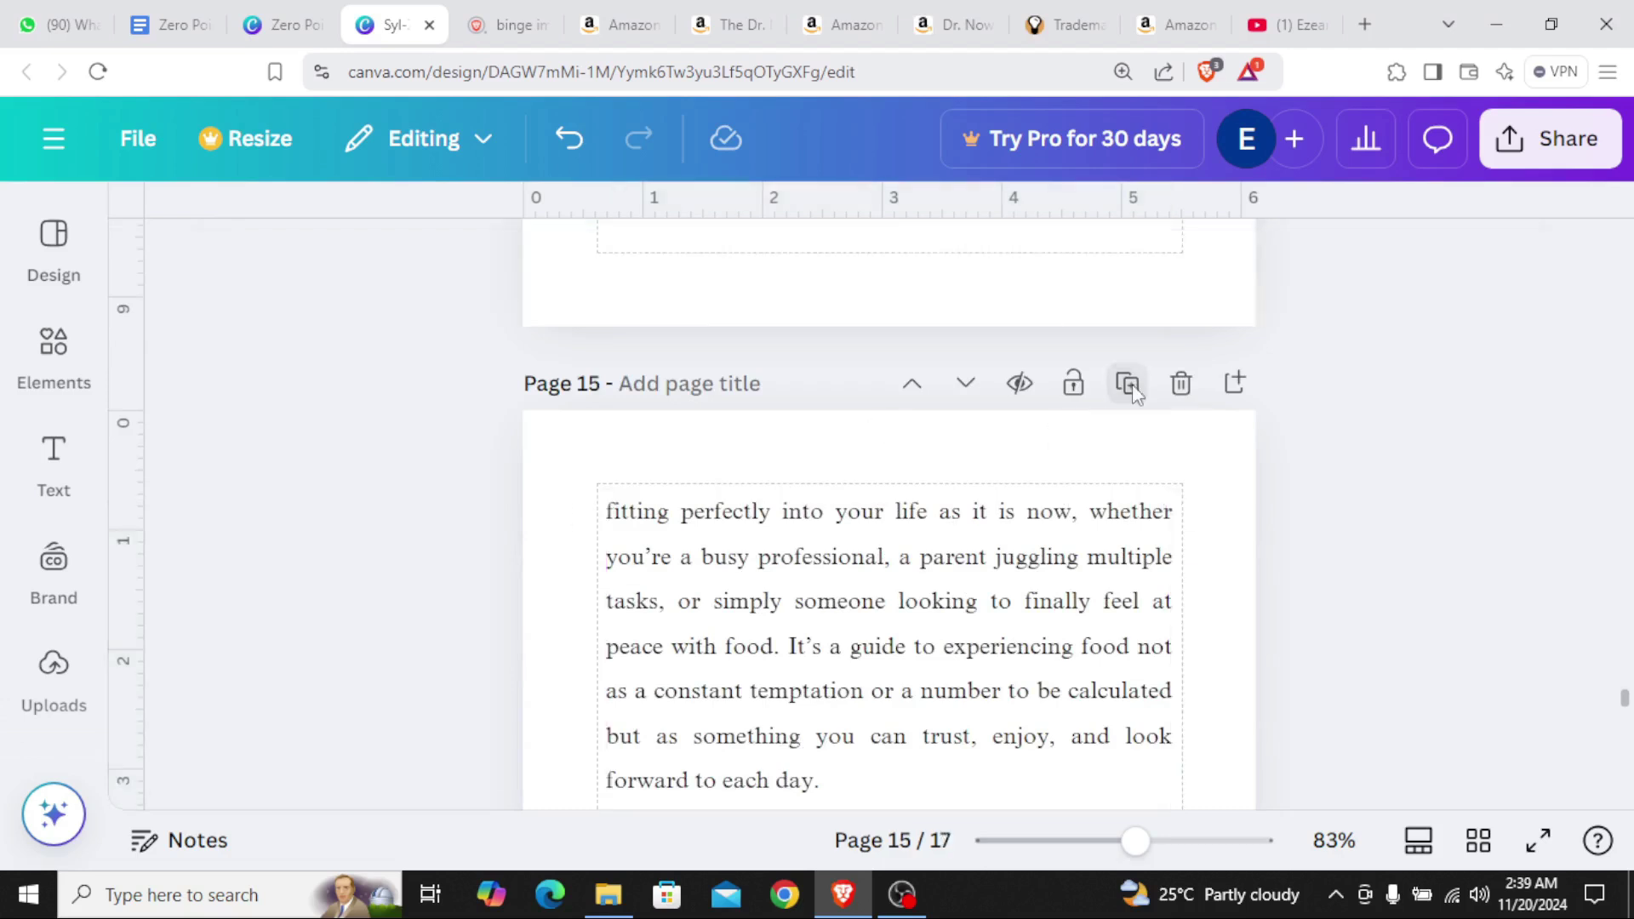
scroll(1083, 569, "down", 5)
scroll(1089, 569, "down", 2)
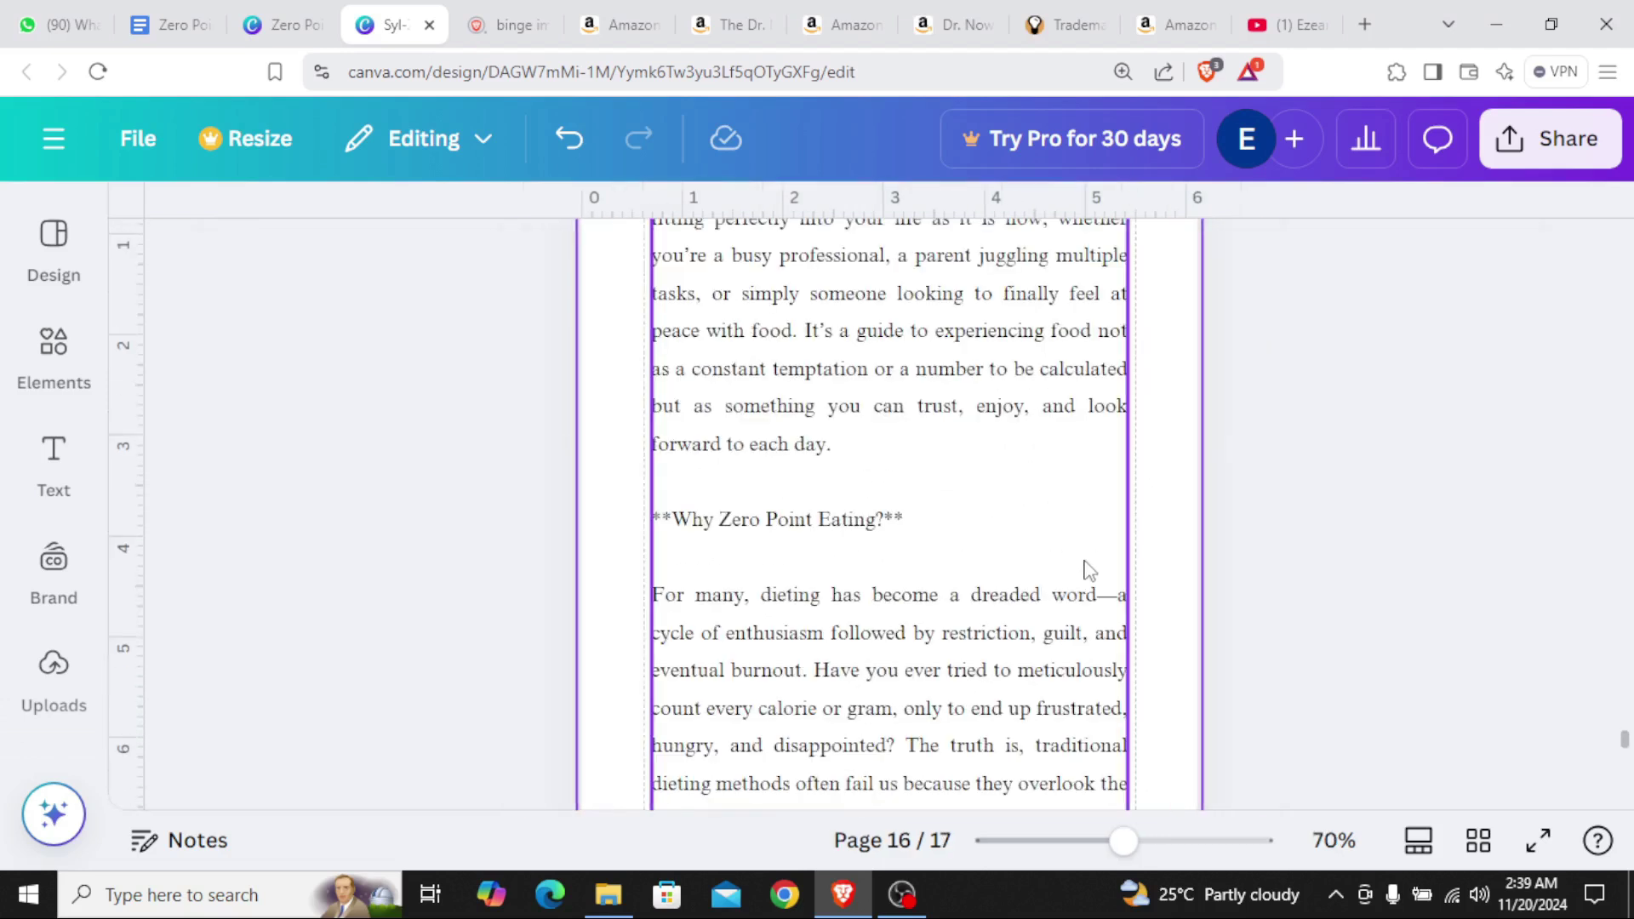
double_click(1018, 638)
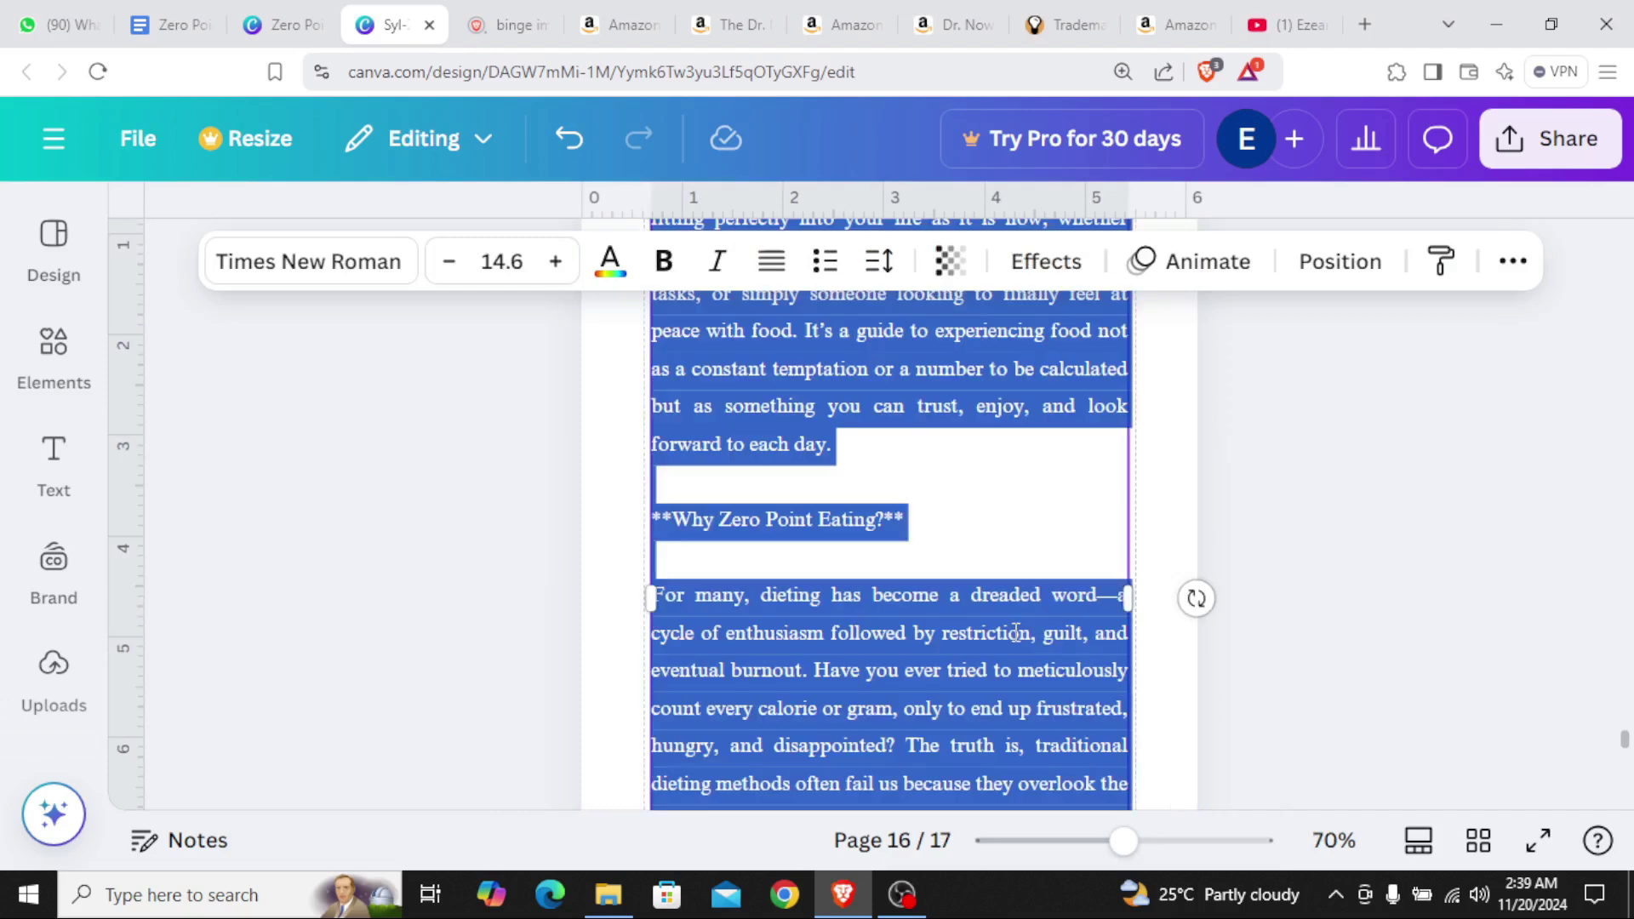
key("ctrl+v")
Remove the blank lines above and below the pasted text on page 16
scroll(953, 601, "up", 4)
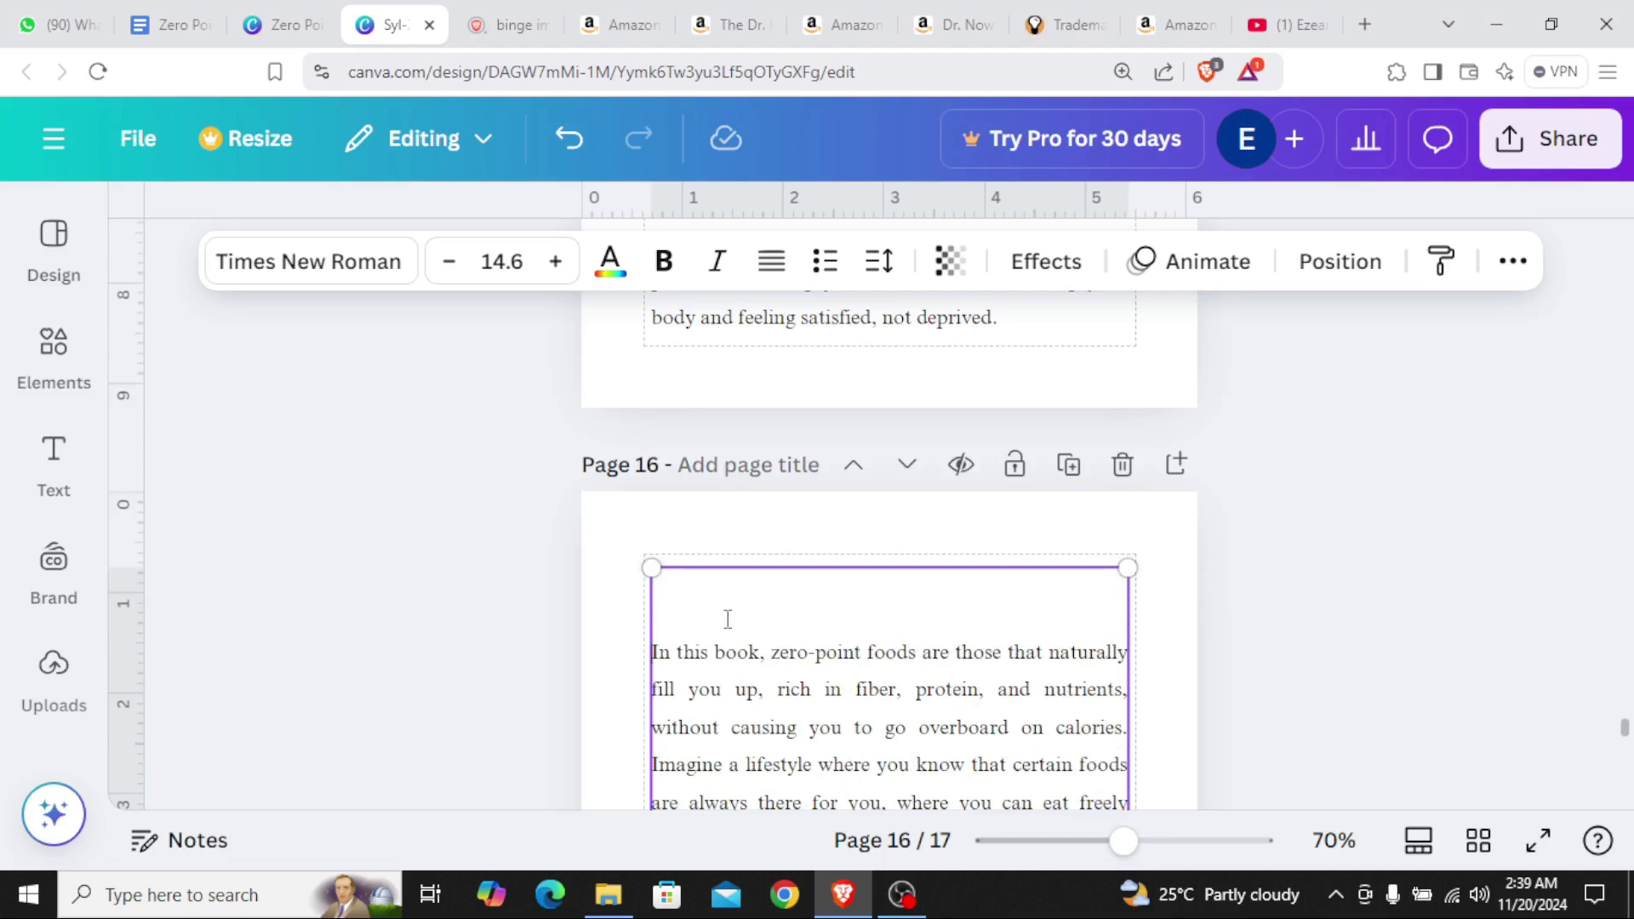
key("Delete")
key("Delete")
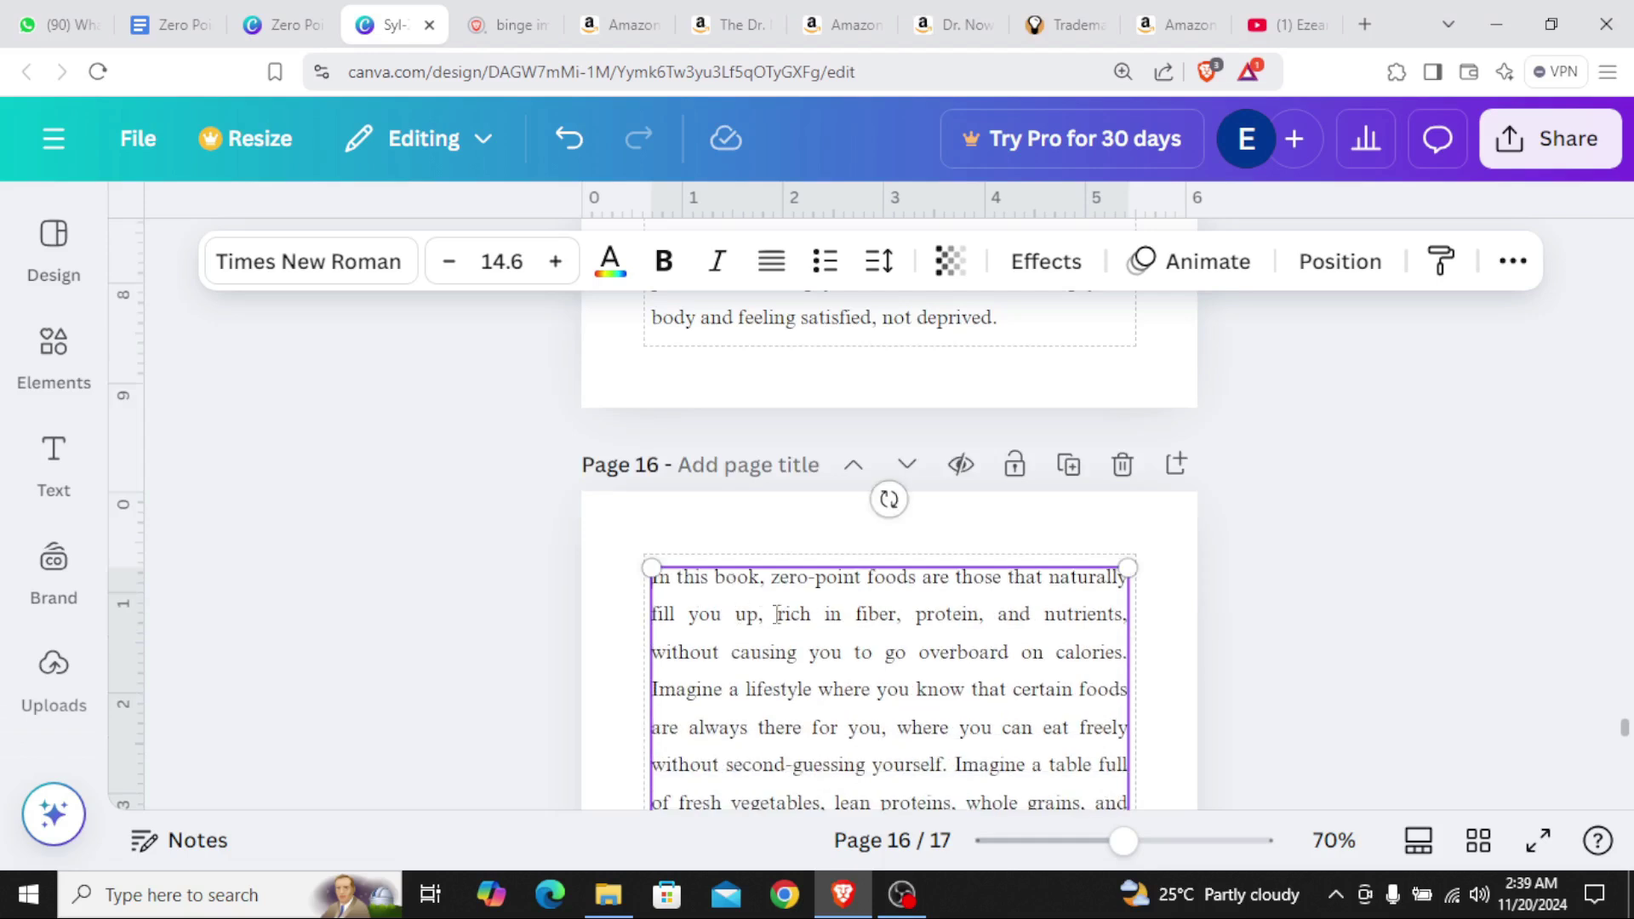
scroll(906, 624, "down", 10)
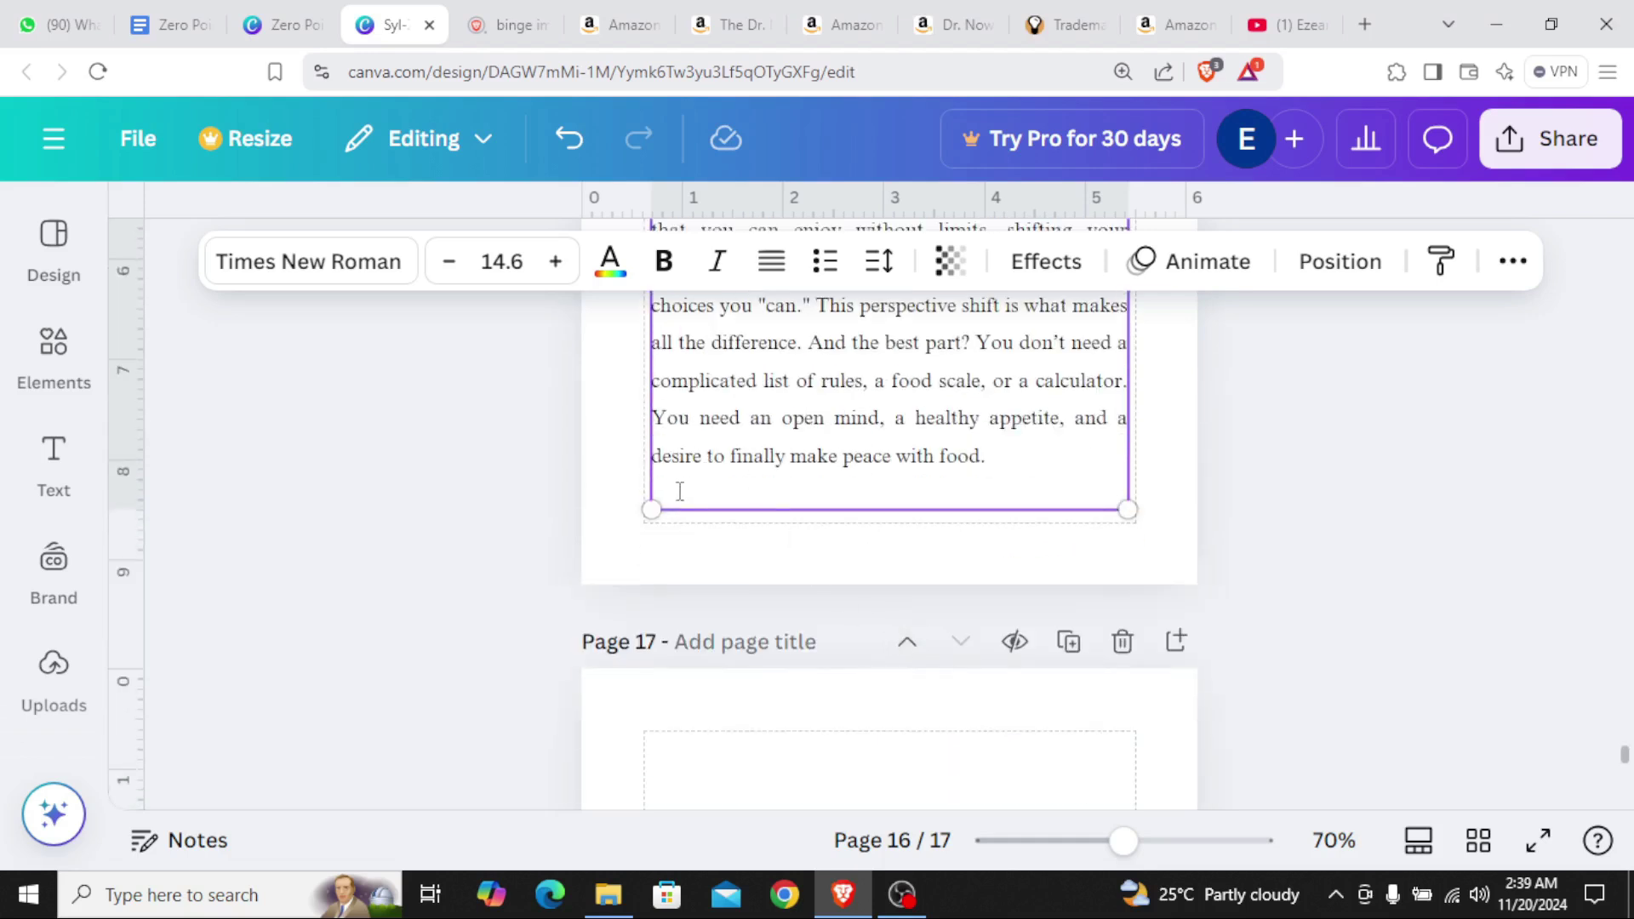
key("BackSpace")
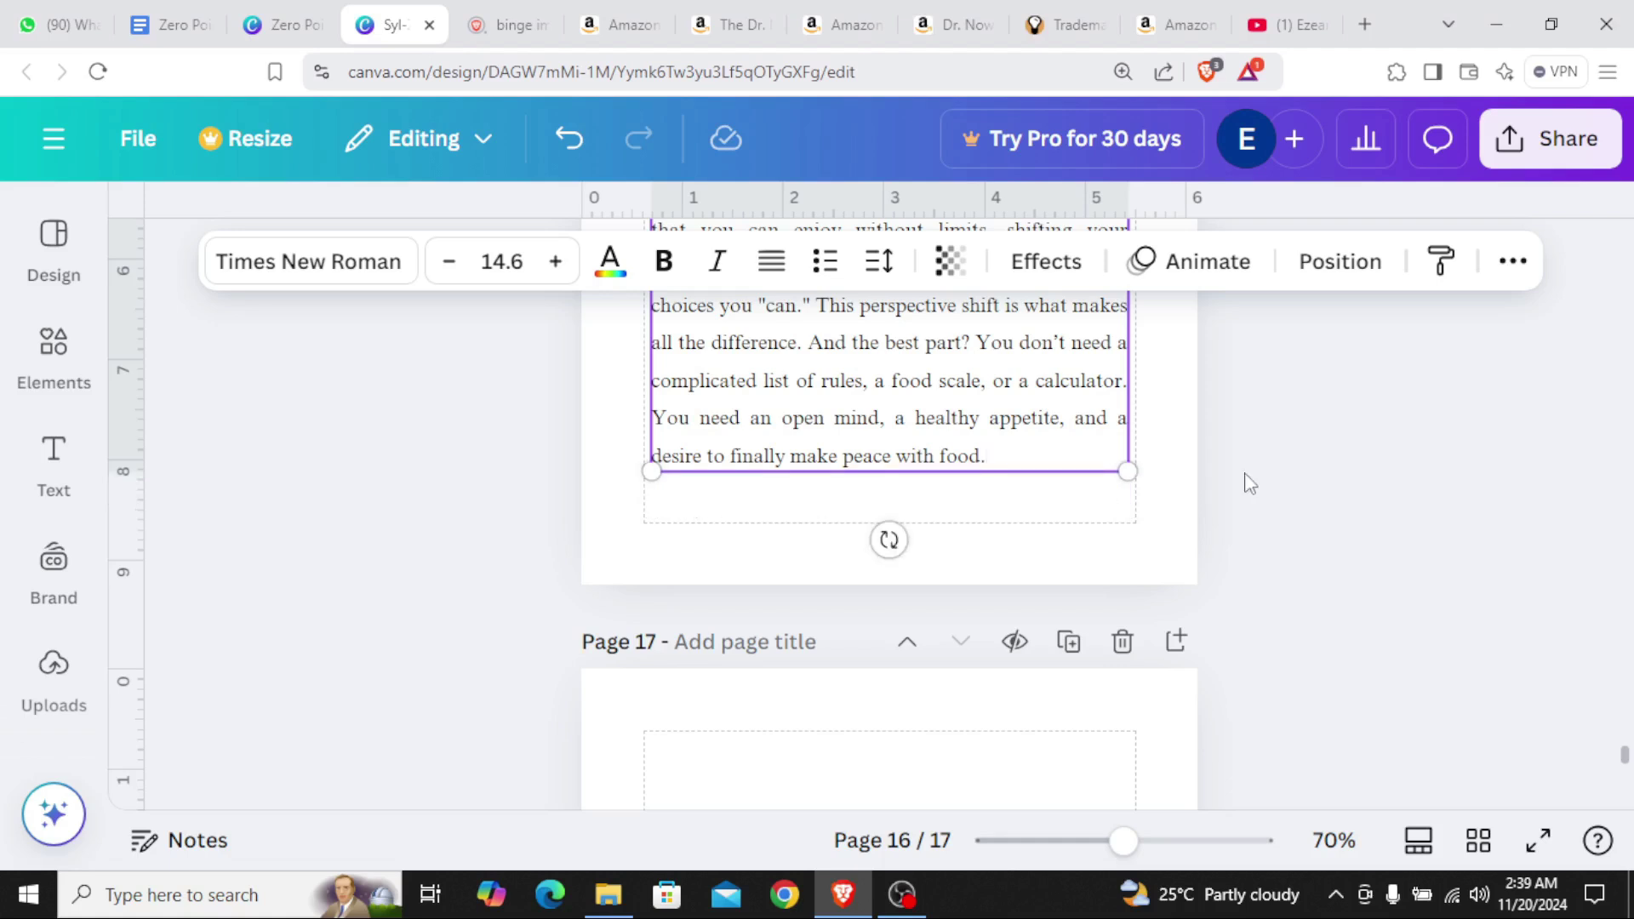
Review page 16's text and how it fits within the page margins
scroll(1283, 554, "up", 6)
scroll(1295, 514, "down", 2, "ctrl")
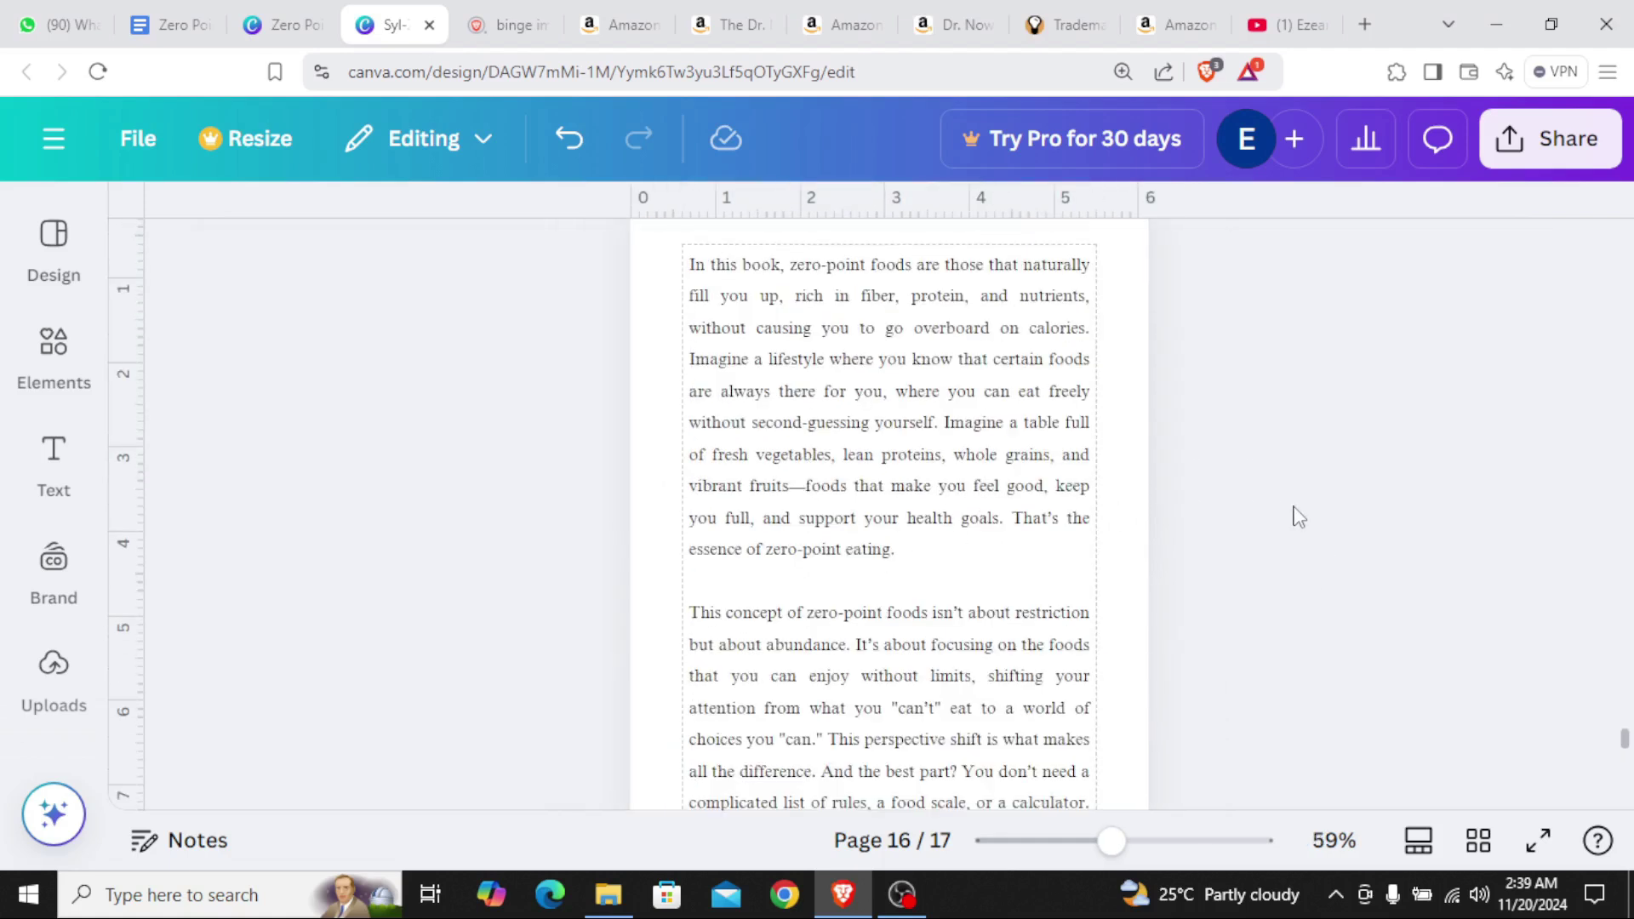
scroll(798, 514, "up", 4)
scroll(936, 545, "down", 1)
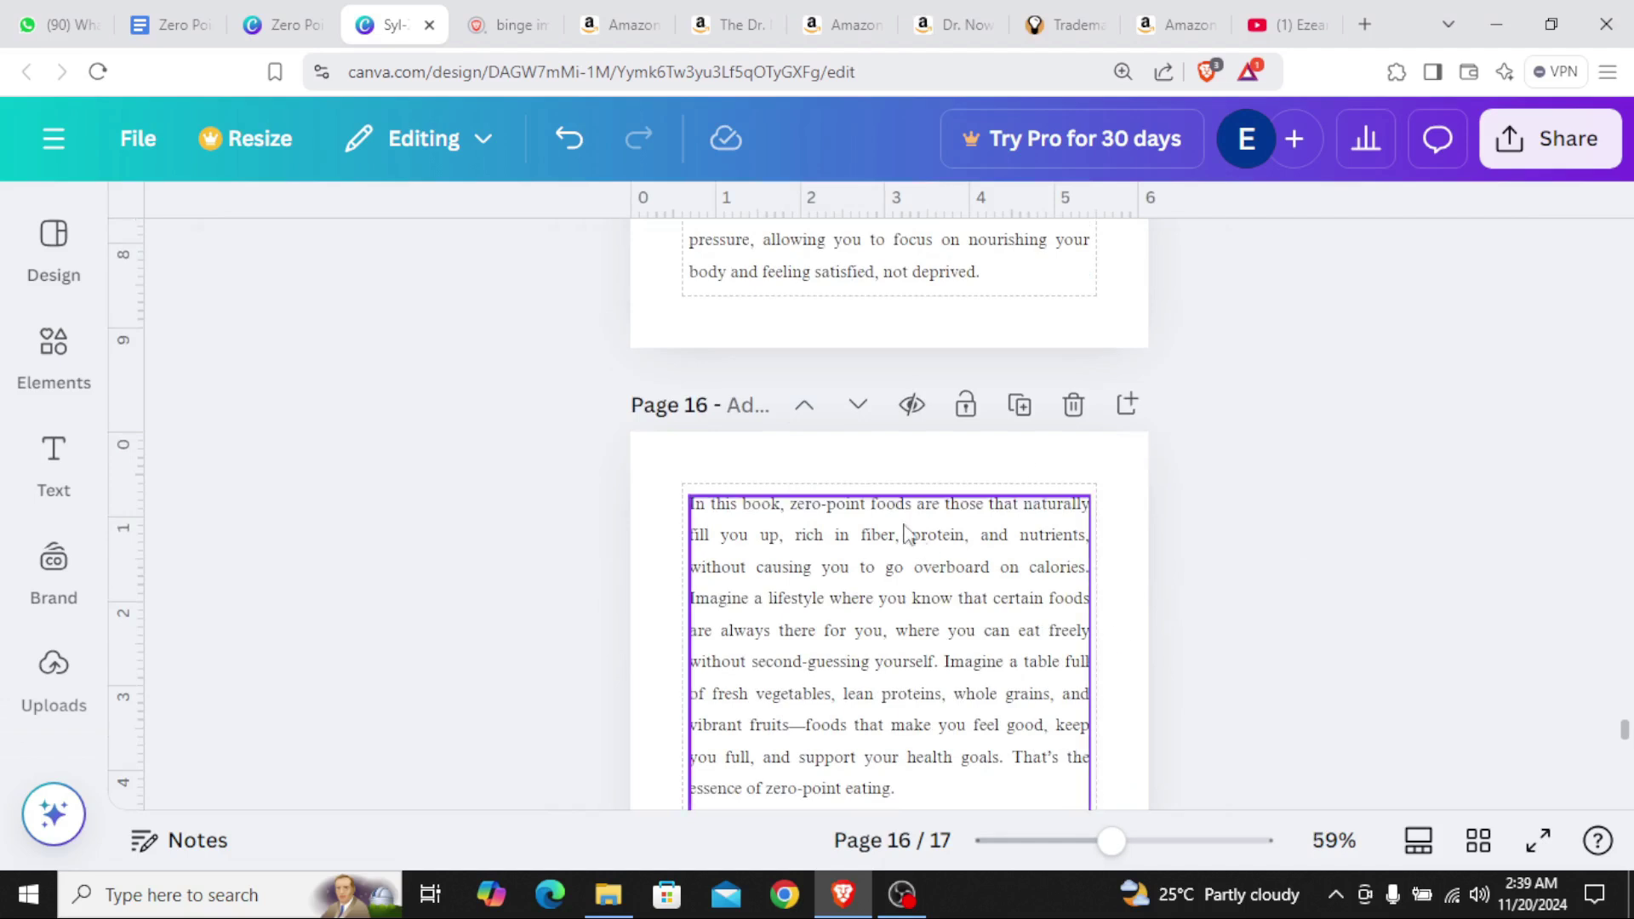
scroll(953, 549, "down", 7)
scroll(971, 561, "down", 3)
scroll(936, 584, "up", 7)
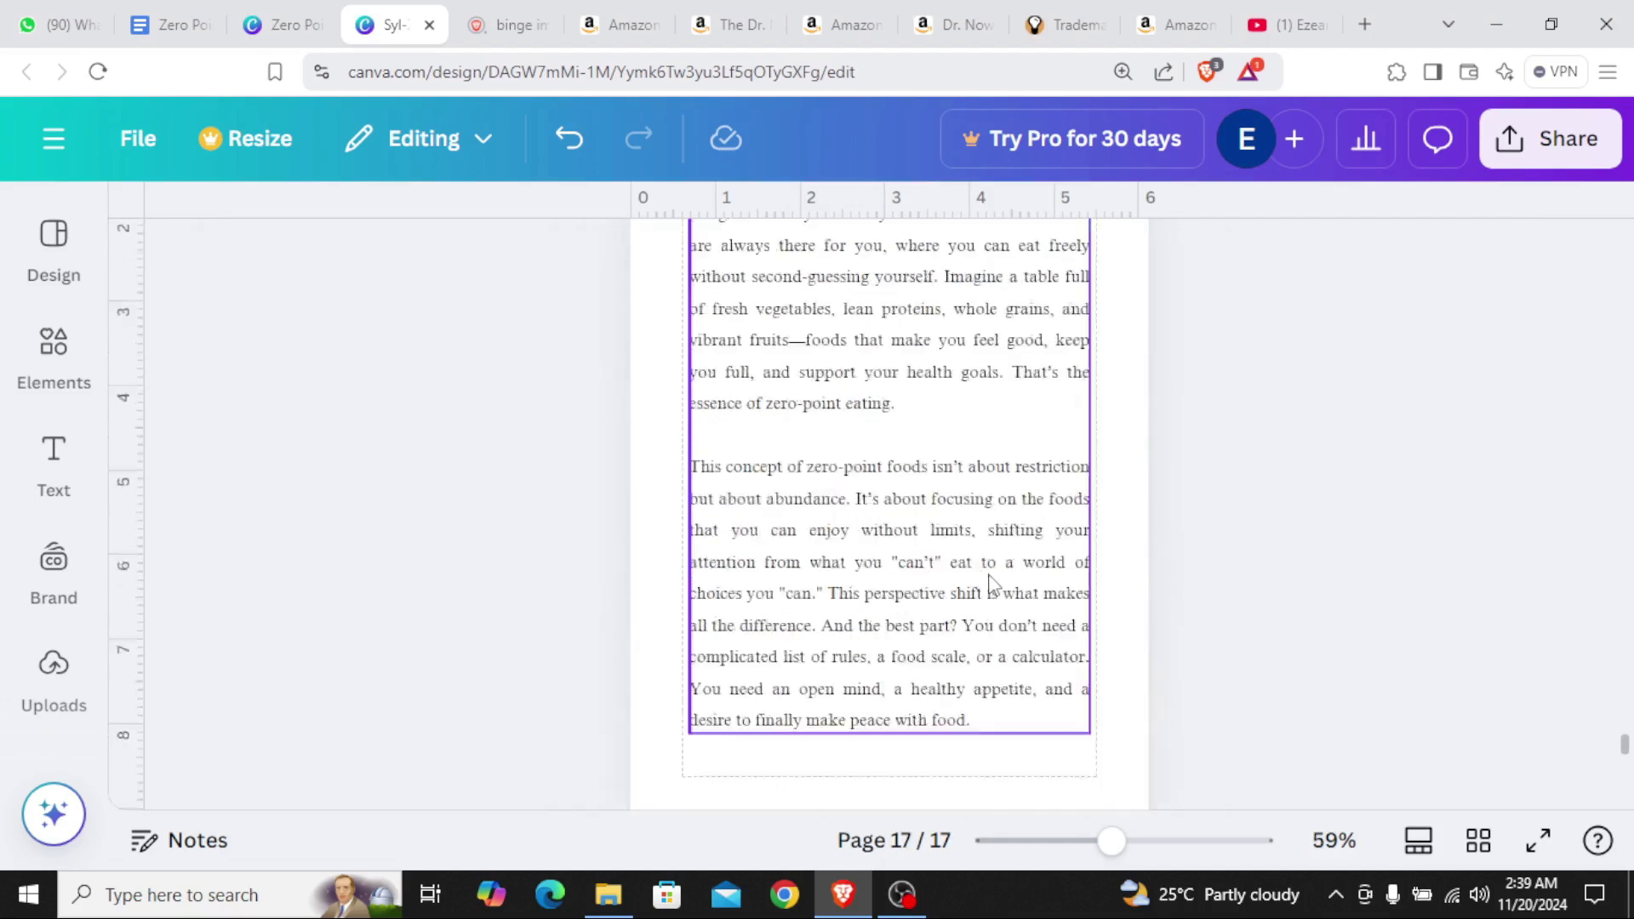
scroll(1127, 568, "down", 3, "ctrl")
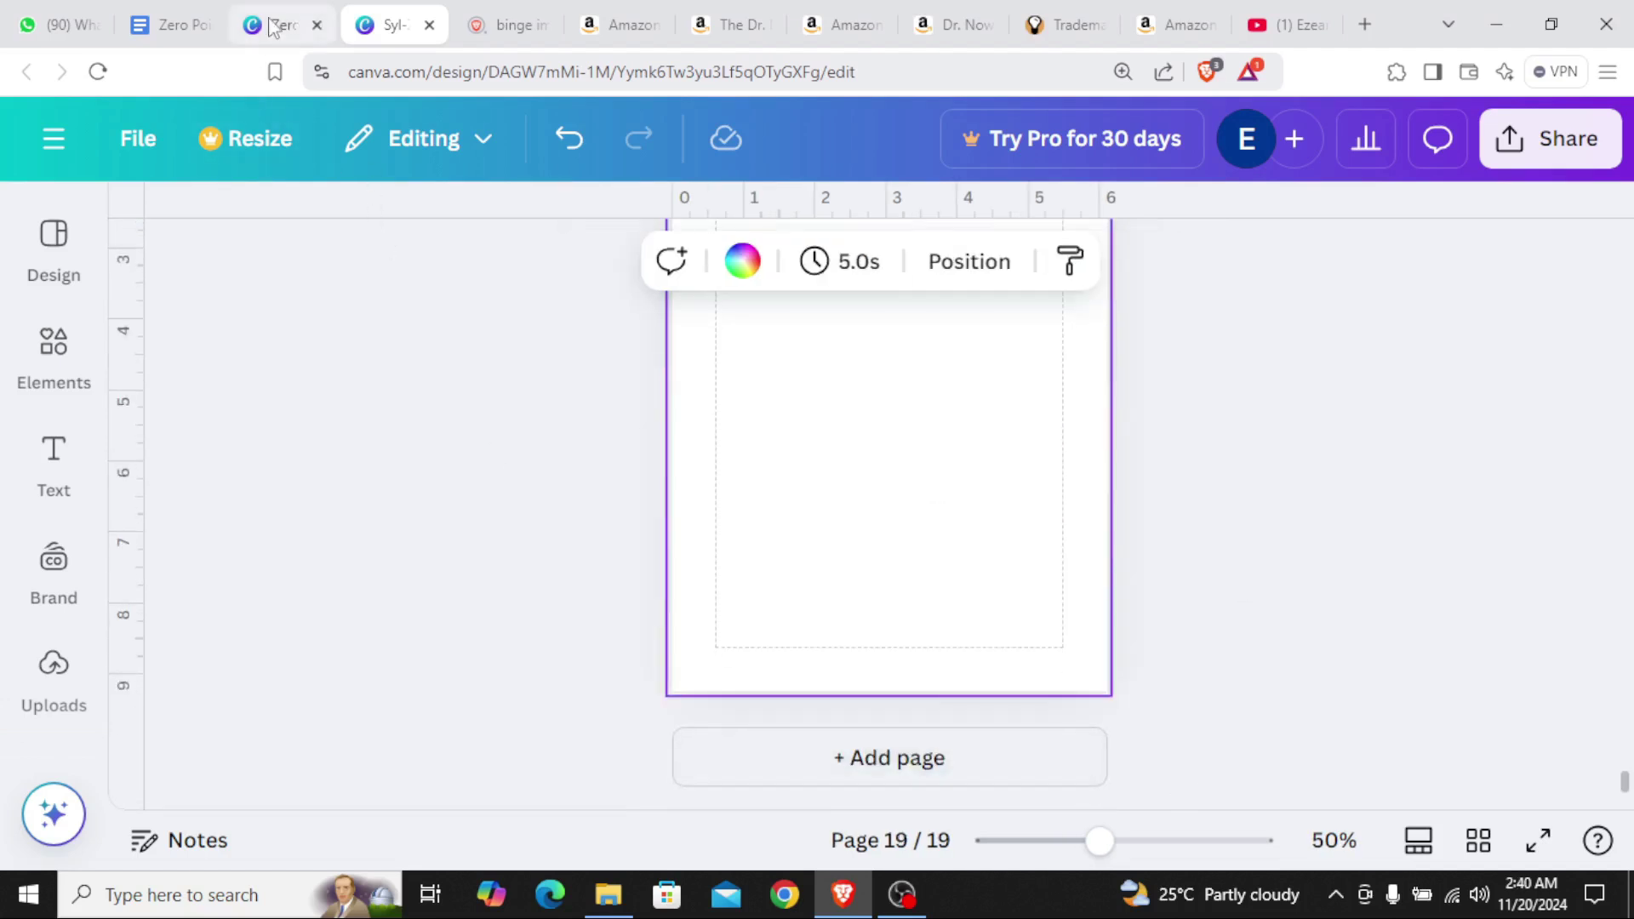
Switch to the finished Zero Point cookbook design and copy the photo, black box and number from the chapter 4 divider on page 52
left_click(284, 26)
scroll(1191, 538, "down", 10)
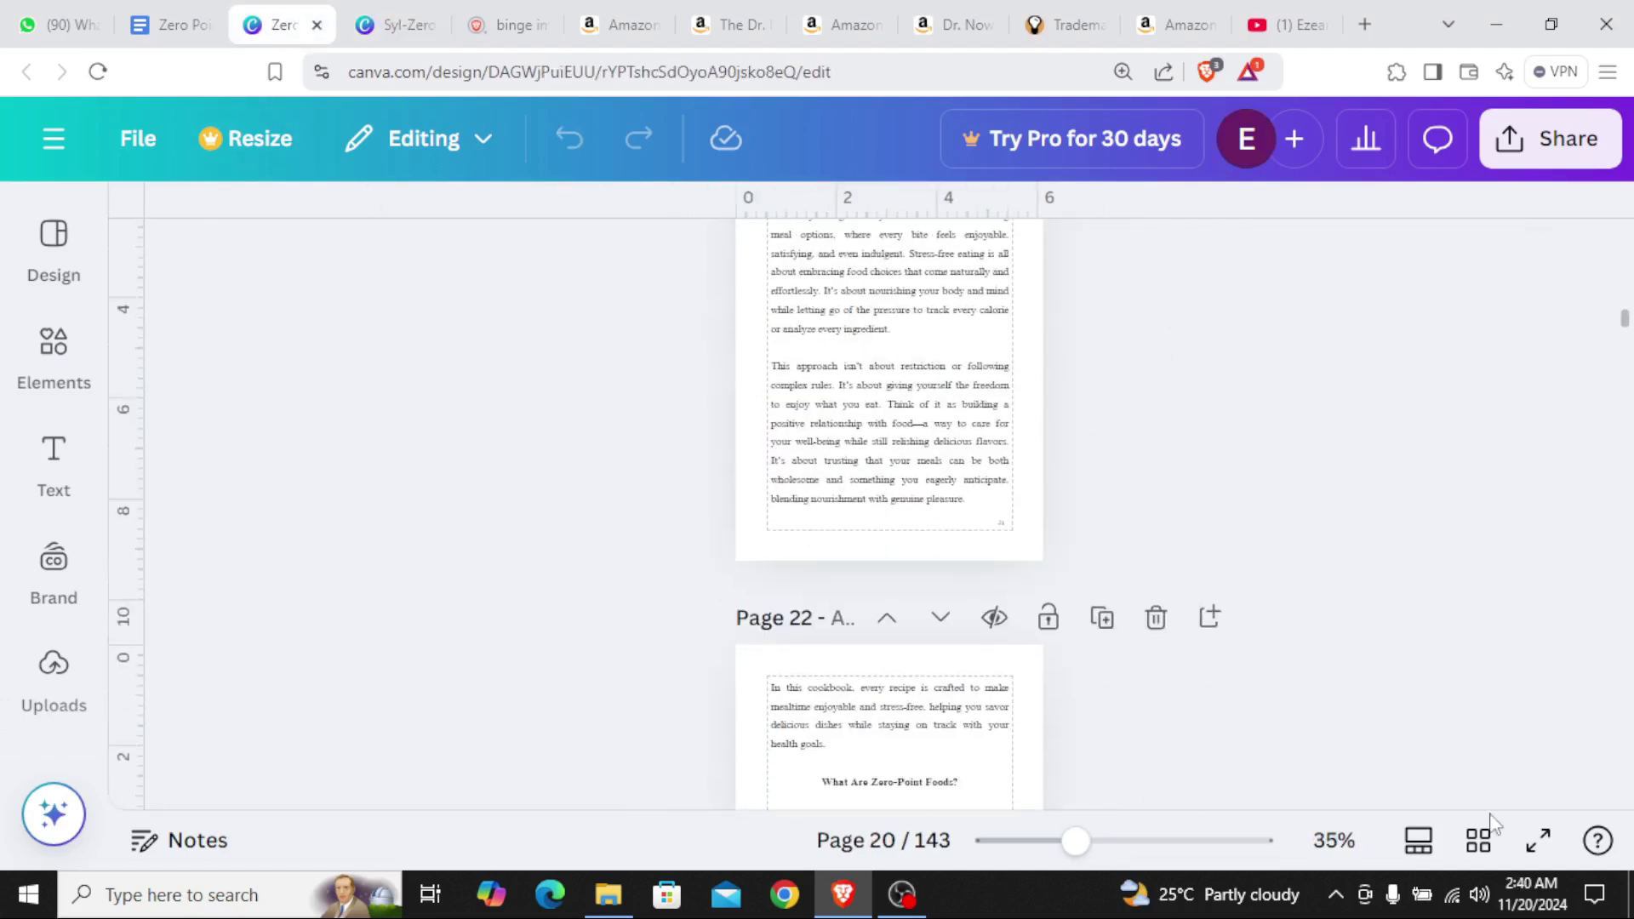
left_click(1483, 840)
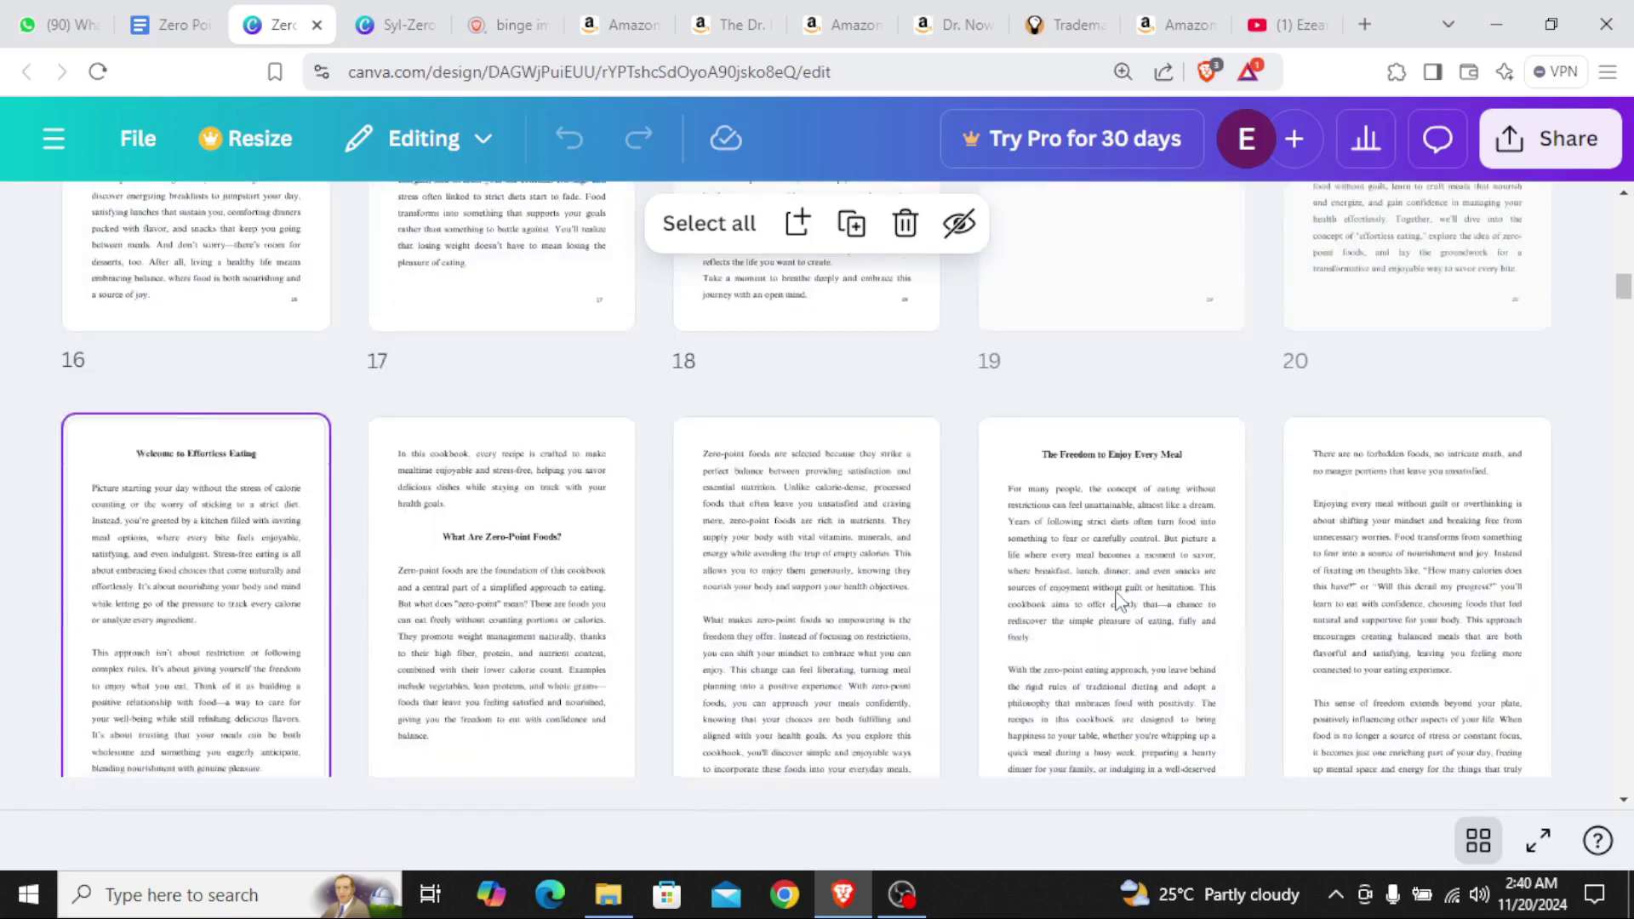
scroll(1119, 600, "down", 20)
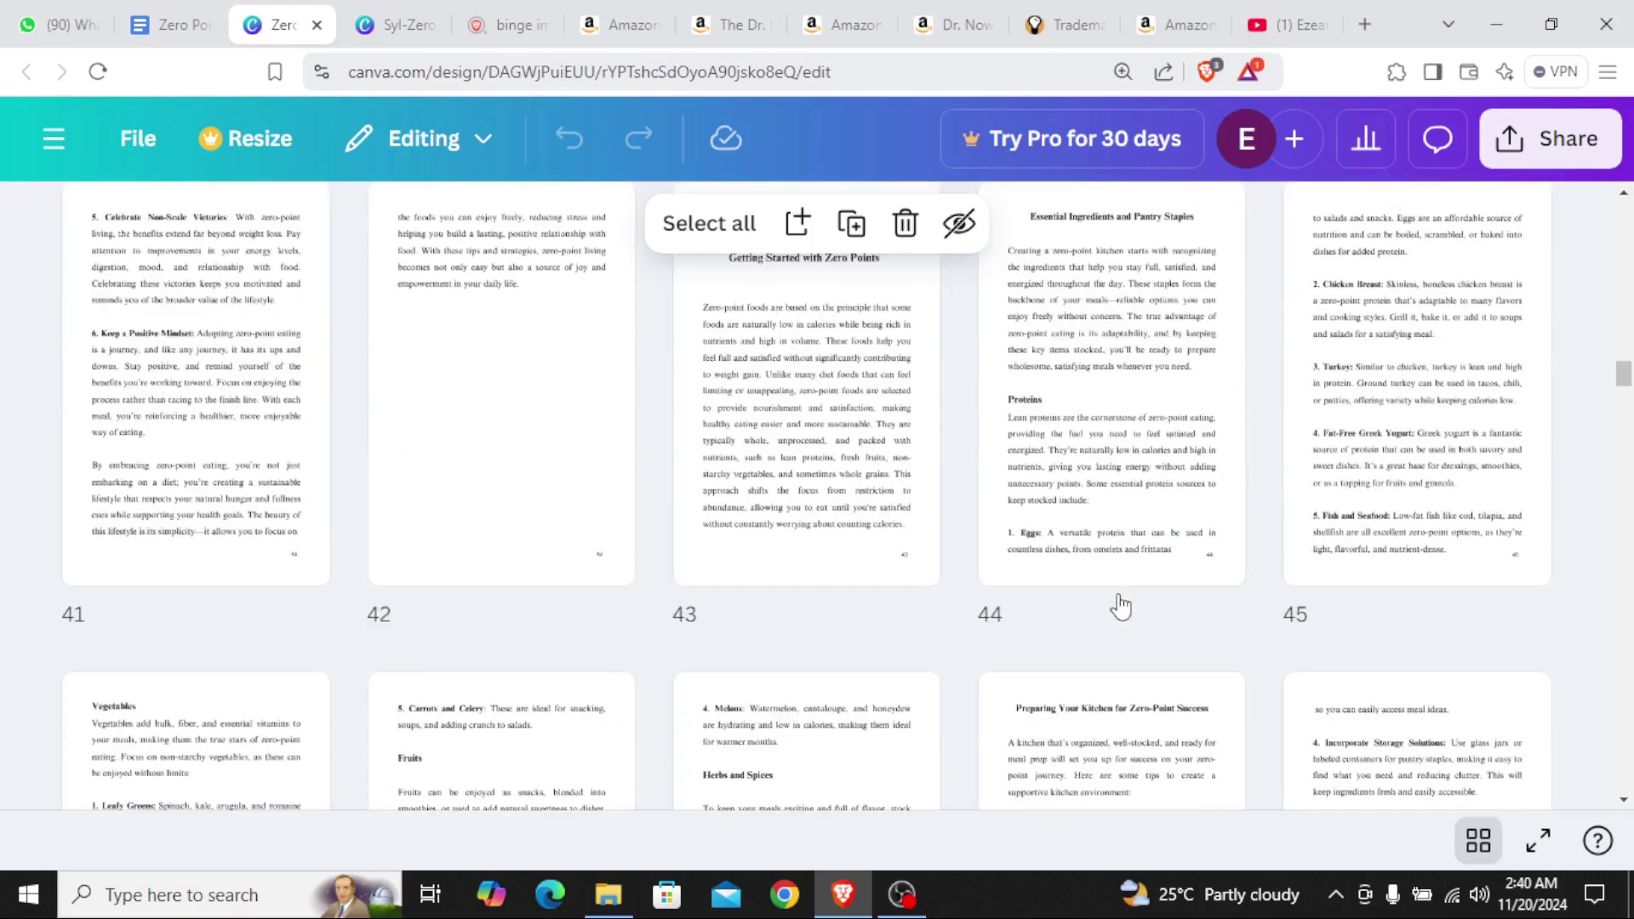
scroll(1122, 606, "down", 5)
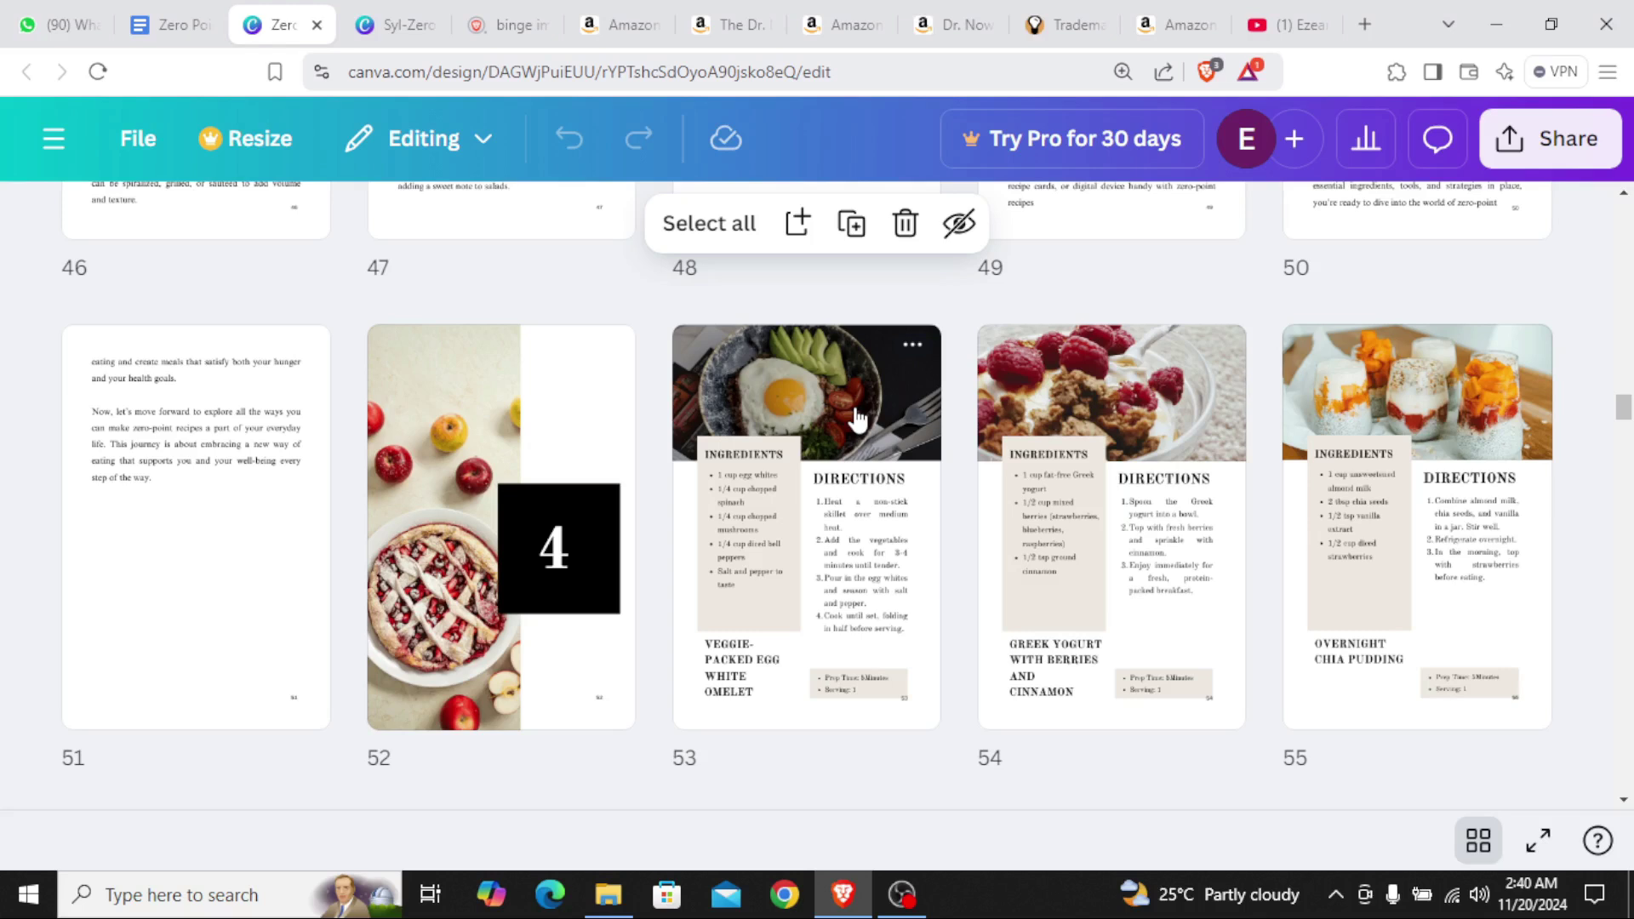
left_click(464, 422)
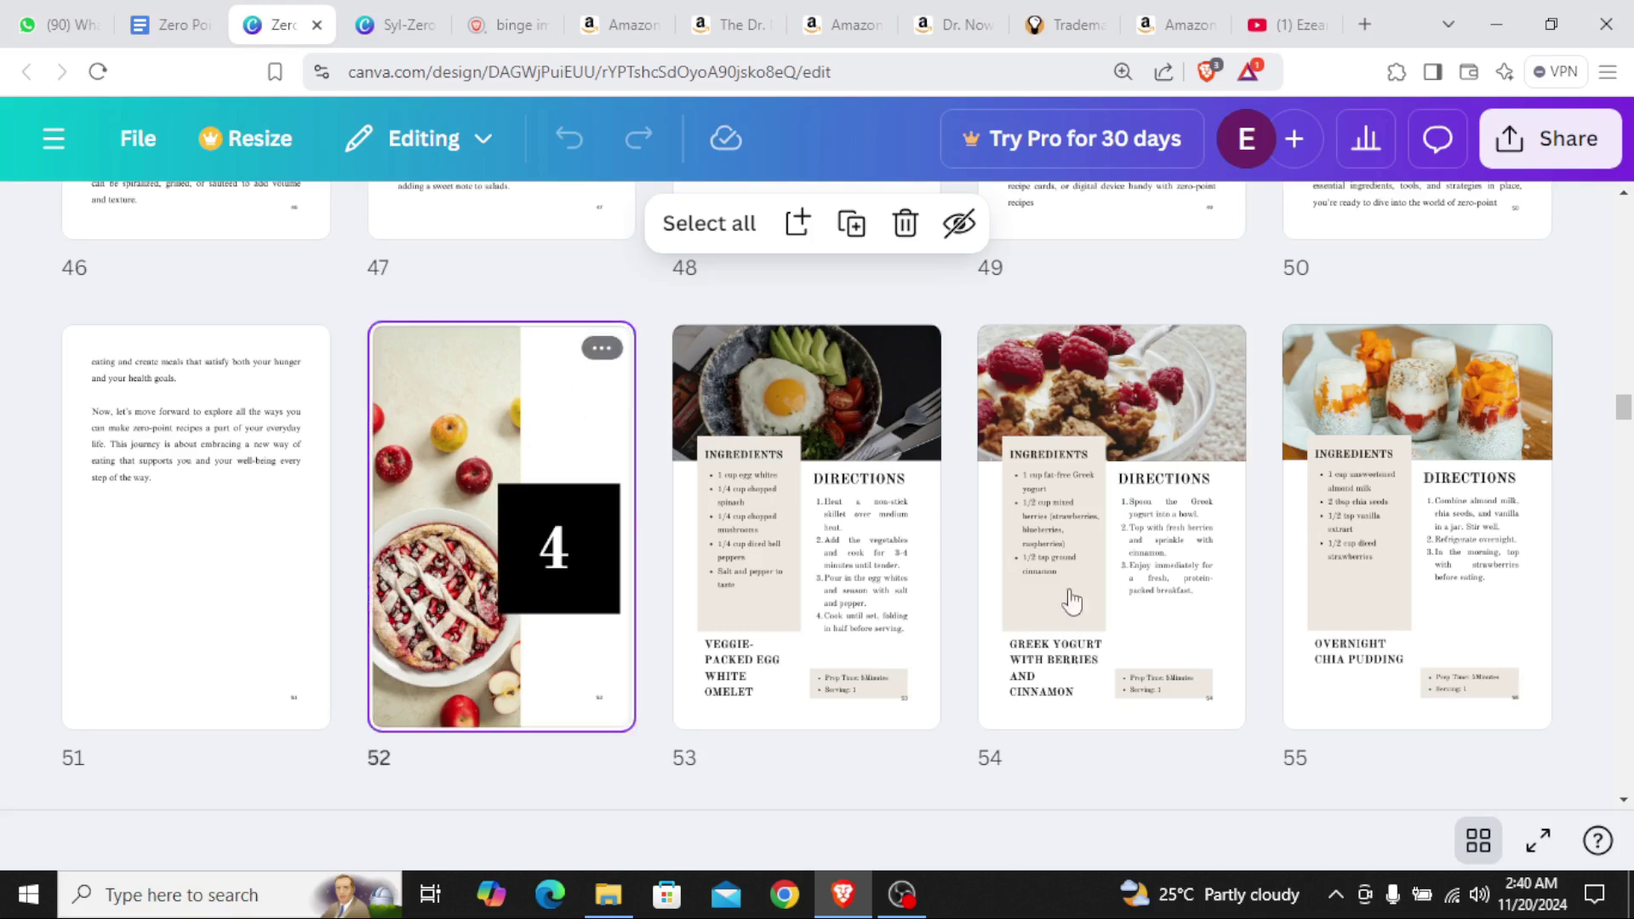
left_click(1479, 840)
left_click_drag(1200, 357, 903, 594)
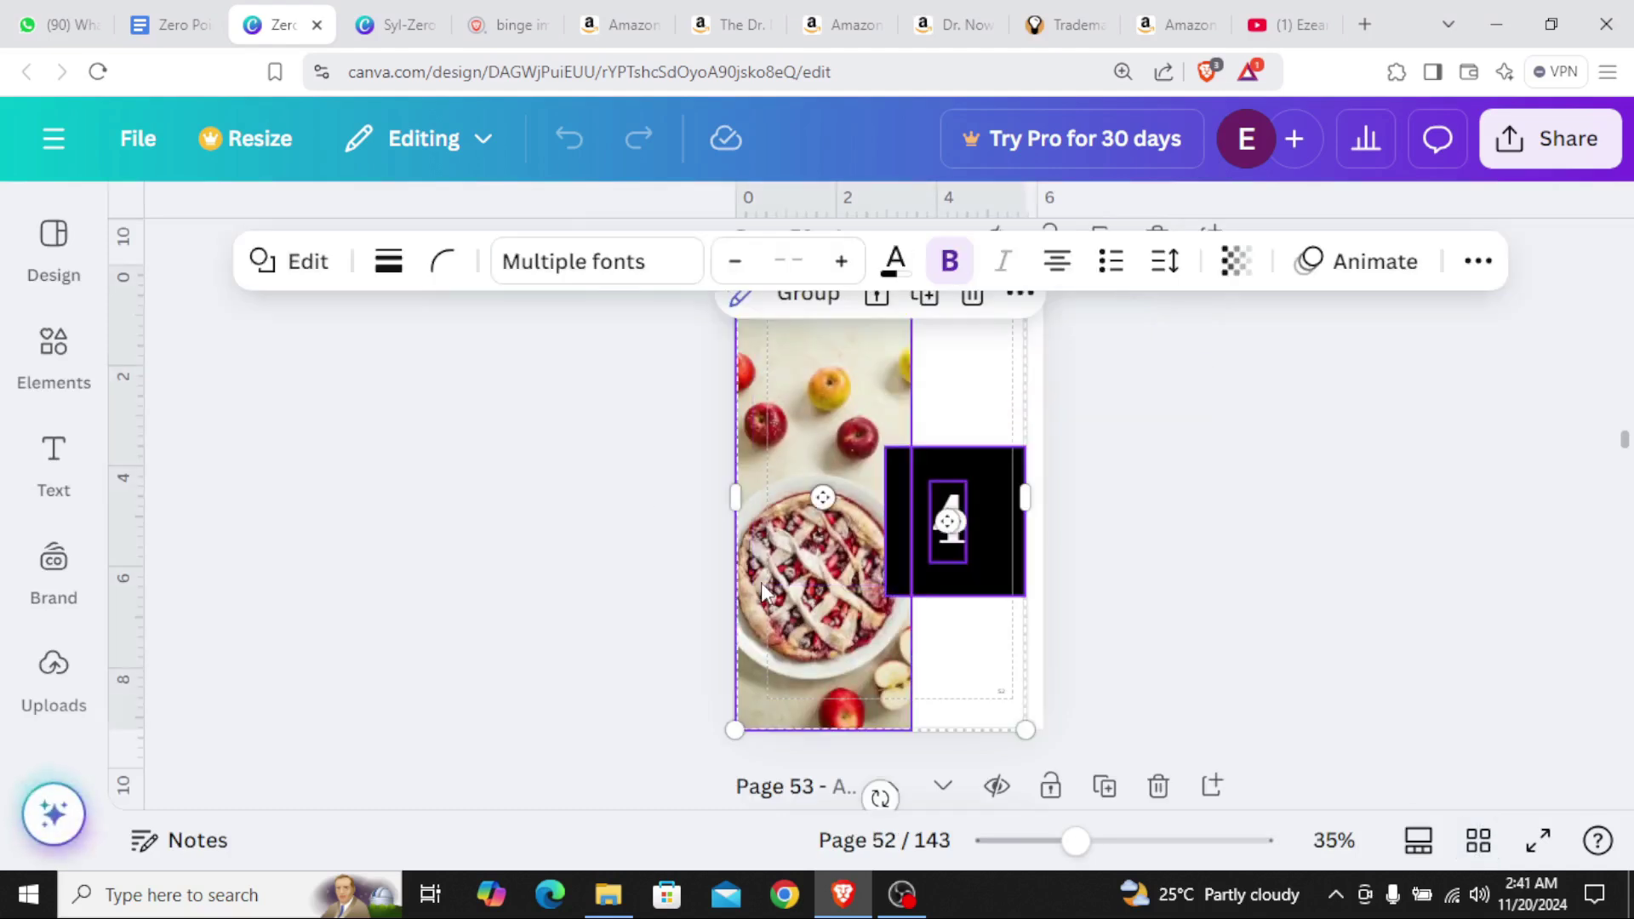
Switch back to the Syl-Zero design and paste the chapter divider elements onto blank page 19
left_click(362, 11)
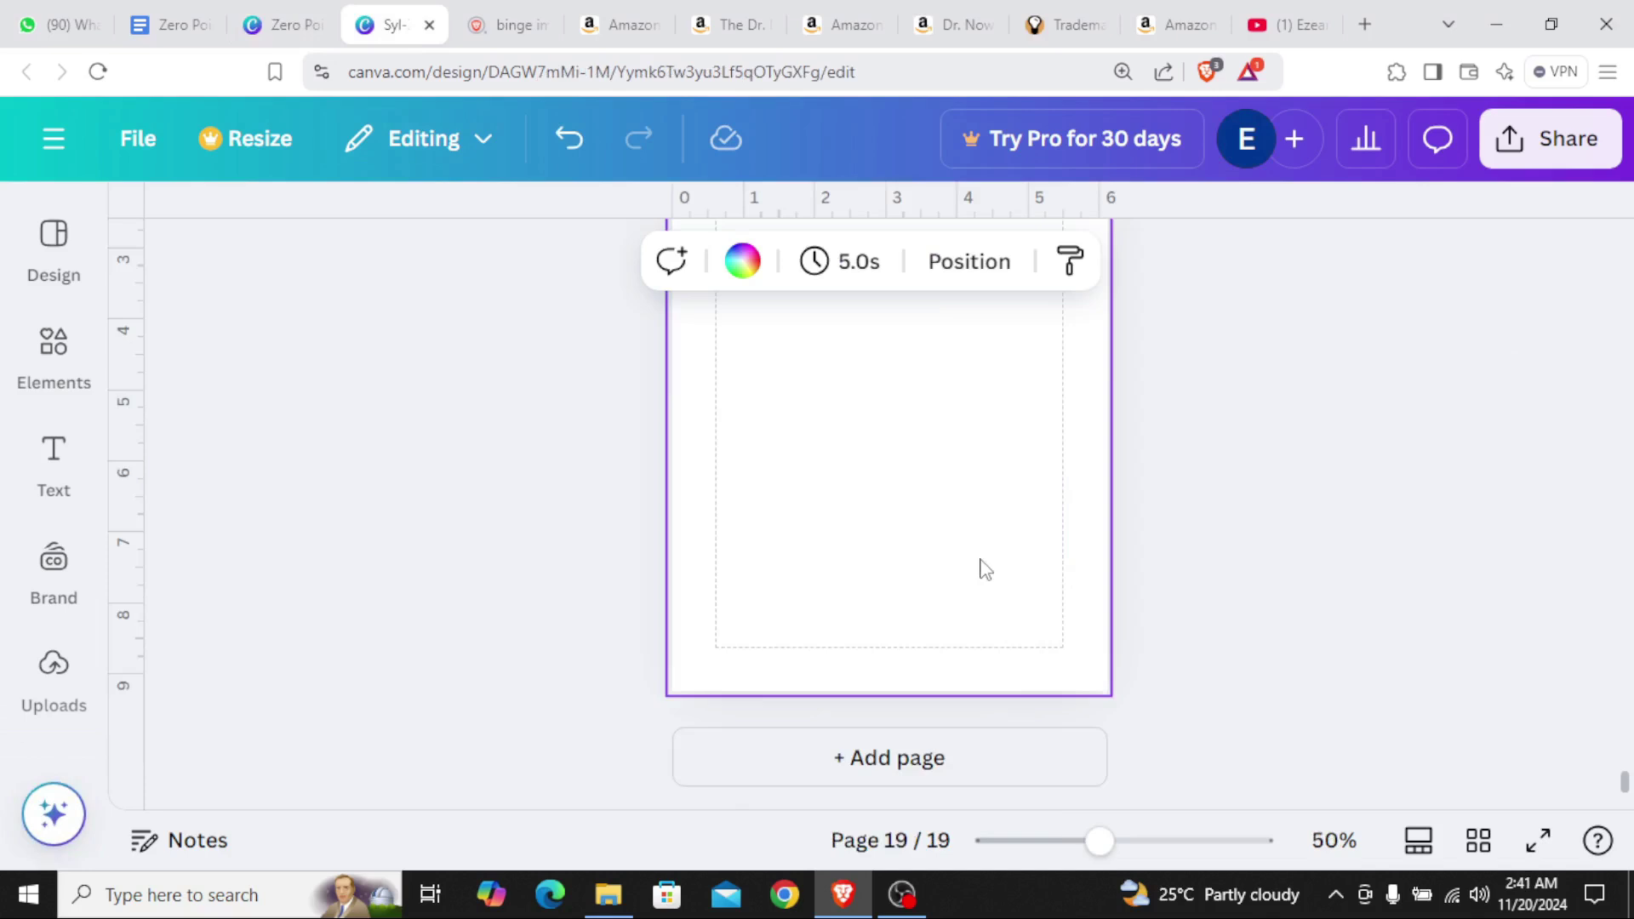
key("ctrl+v")
left_click(1328, 521)
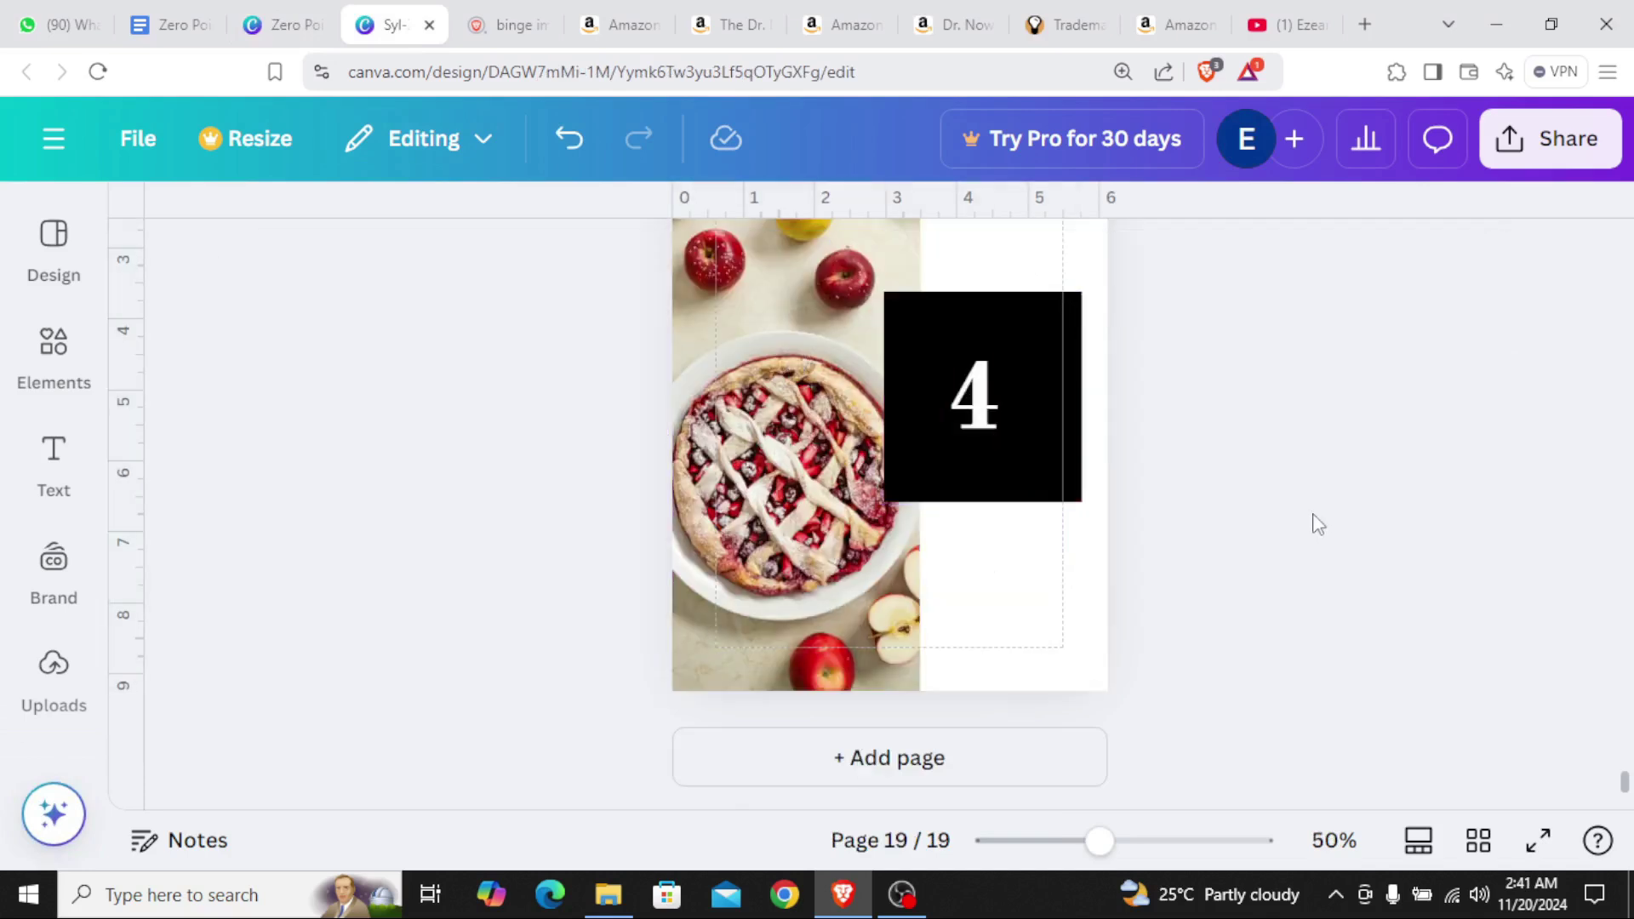
Change the divider's chapter number to 2 and add a blank page after it
scroll(1243, 551, "up", 5)
scroll(1243, 551, "down", 3)
double_click(979, 521)
type("2")
left_click(1263, 558)
scroll(1191, 638, "down", 2)
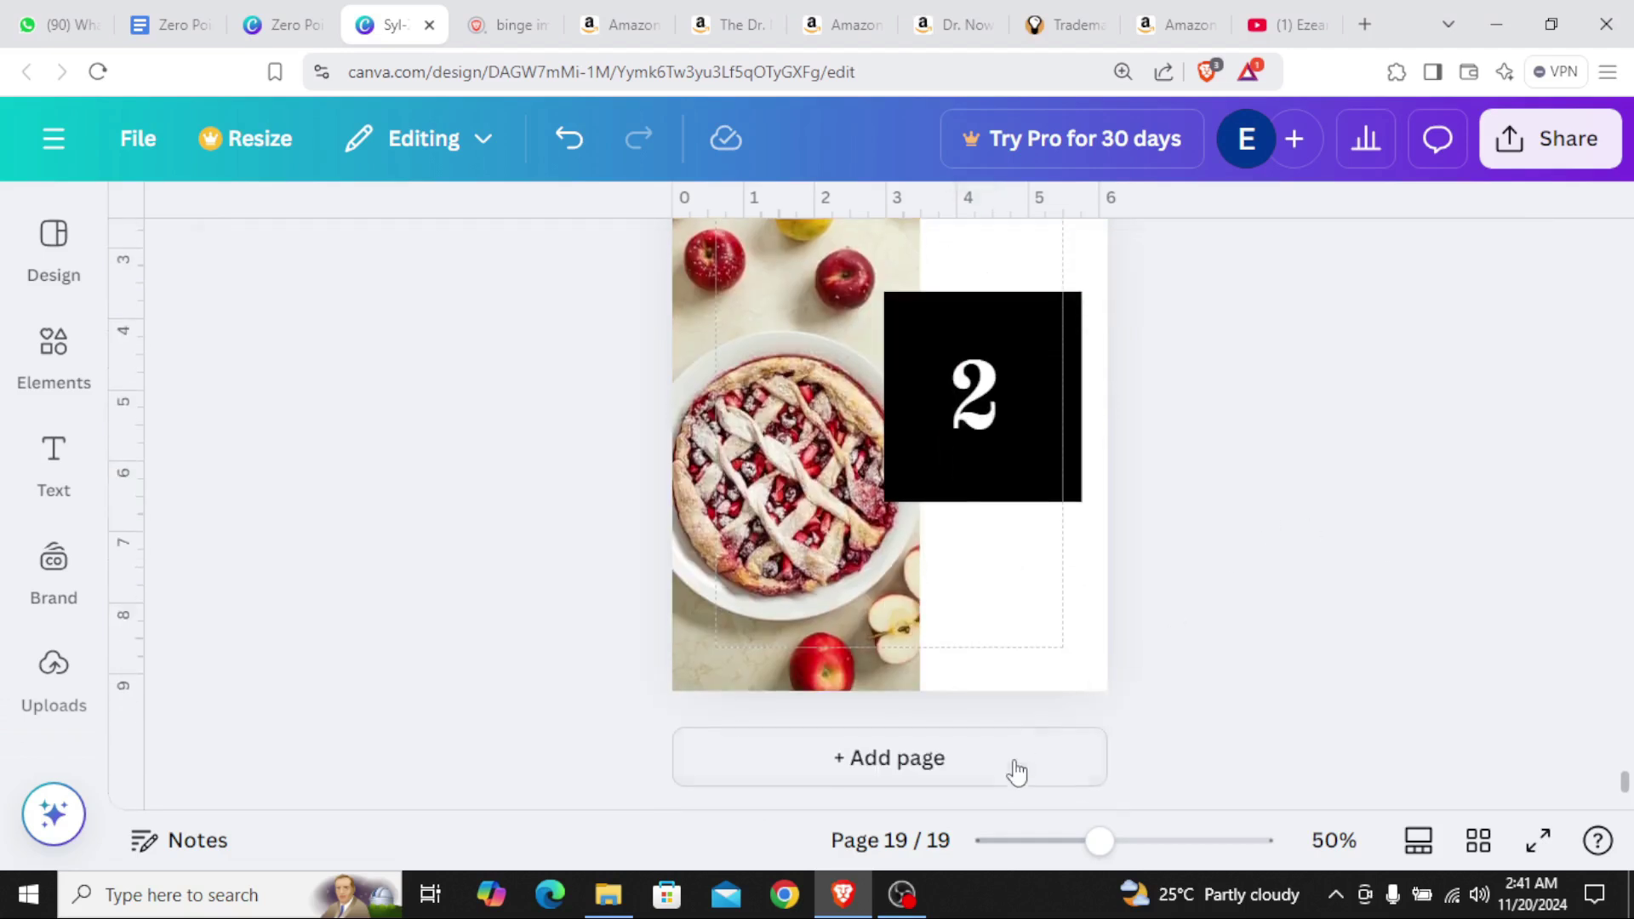
left_click(1016, 771)
scroll(998, 758, "up", 2)
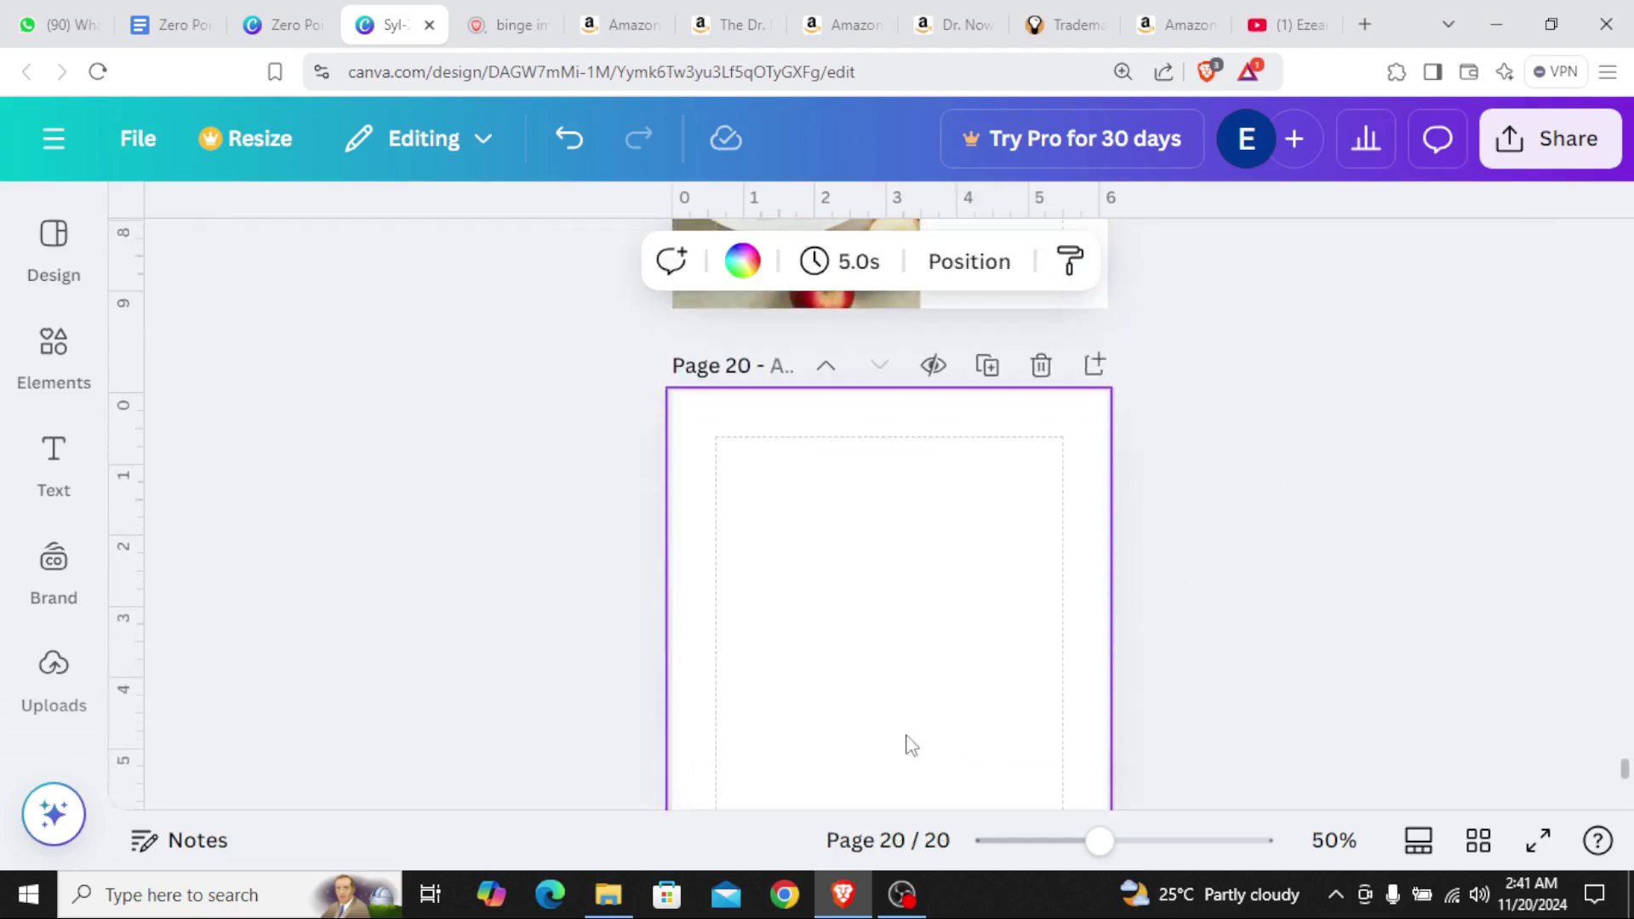
Switch to the finished cookbook design and copy all elements of the Veggie-Packed Egg White Omelet recipe on page 53
left_click(283, 26)
scroll(1132, 587, "down", 5)
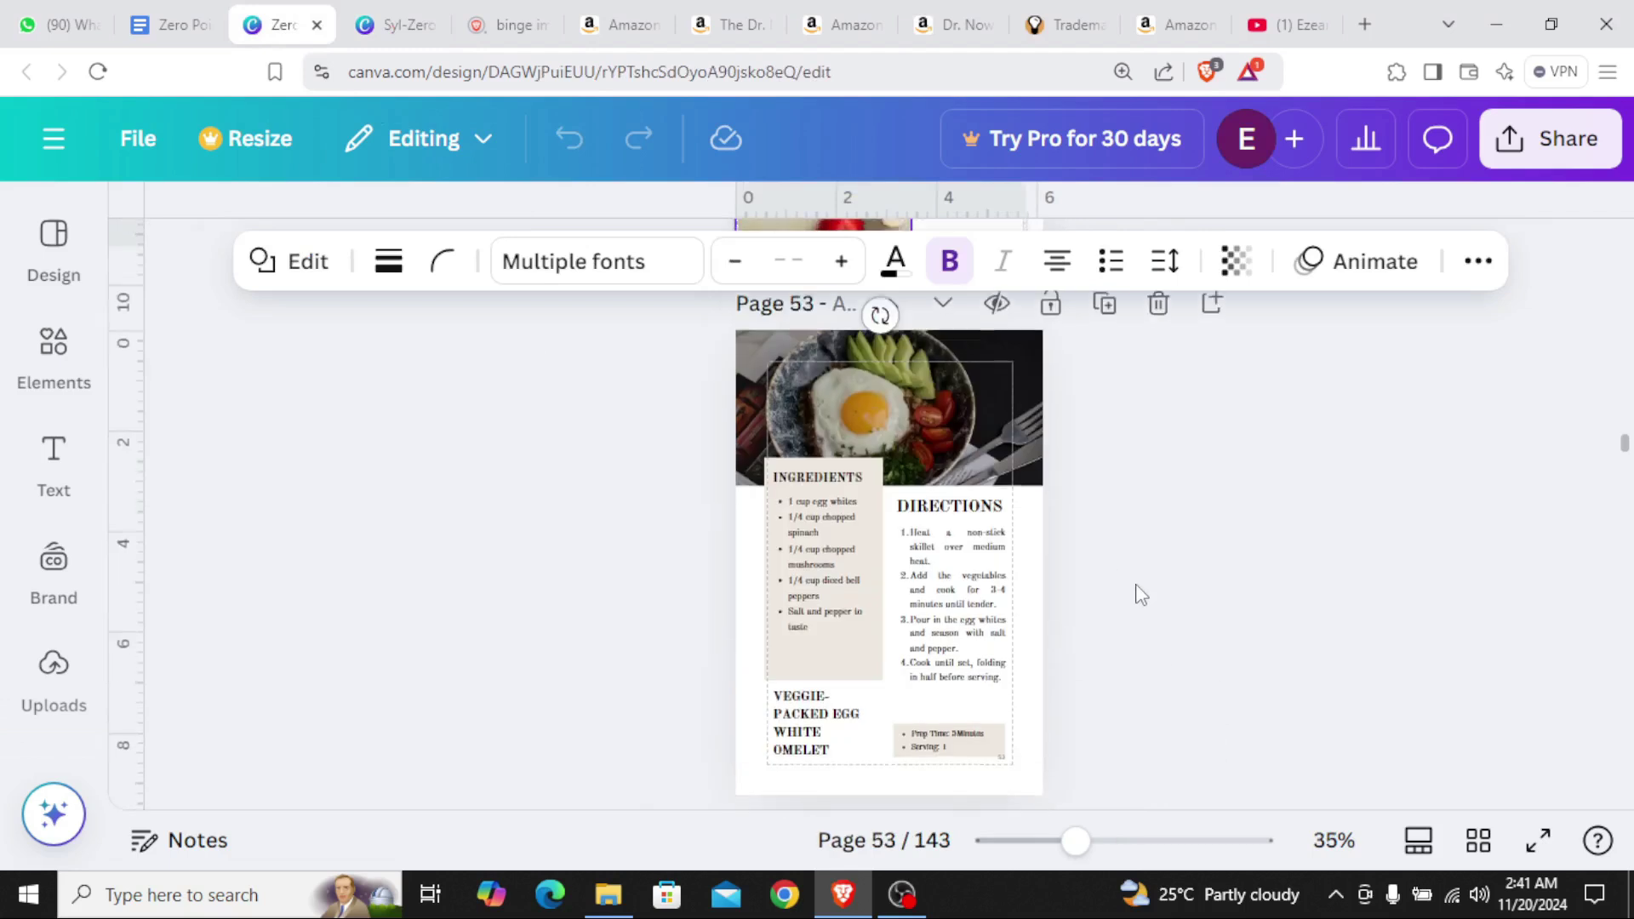
scroll(1132, 573, "up", 1)
scroll(1088, 464, "down", 1)
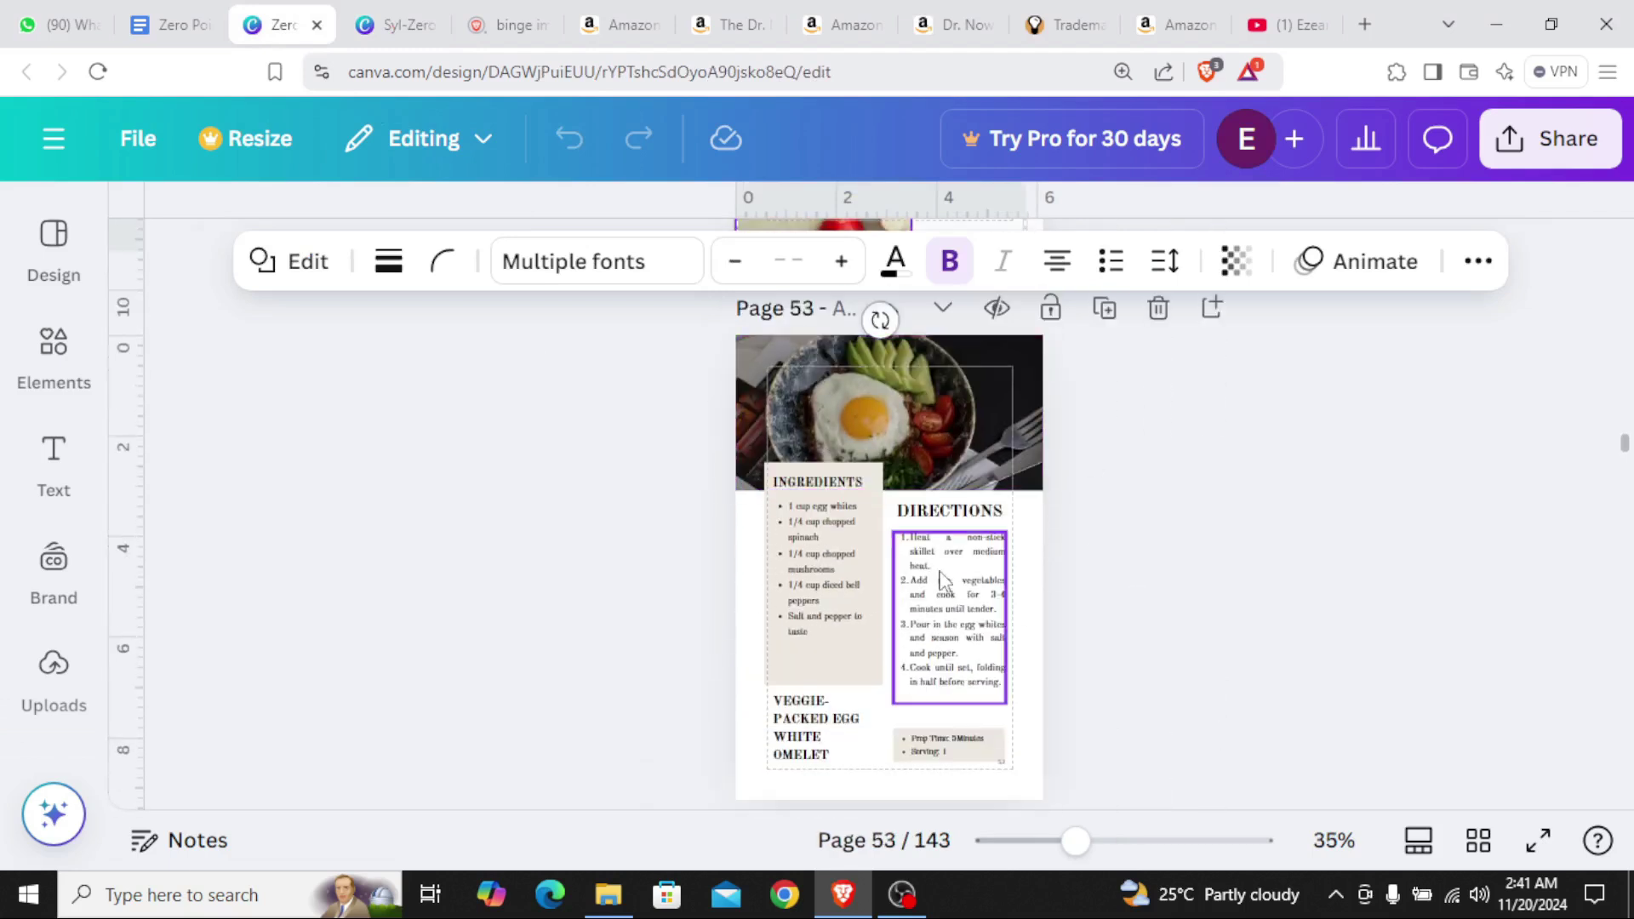
scroll(937, 571, "down", 1)
scroll(877, 413, "up", 1)
scroll(1034, 601, "down", 1)
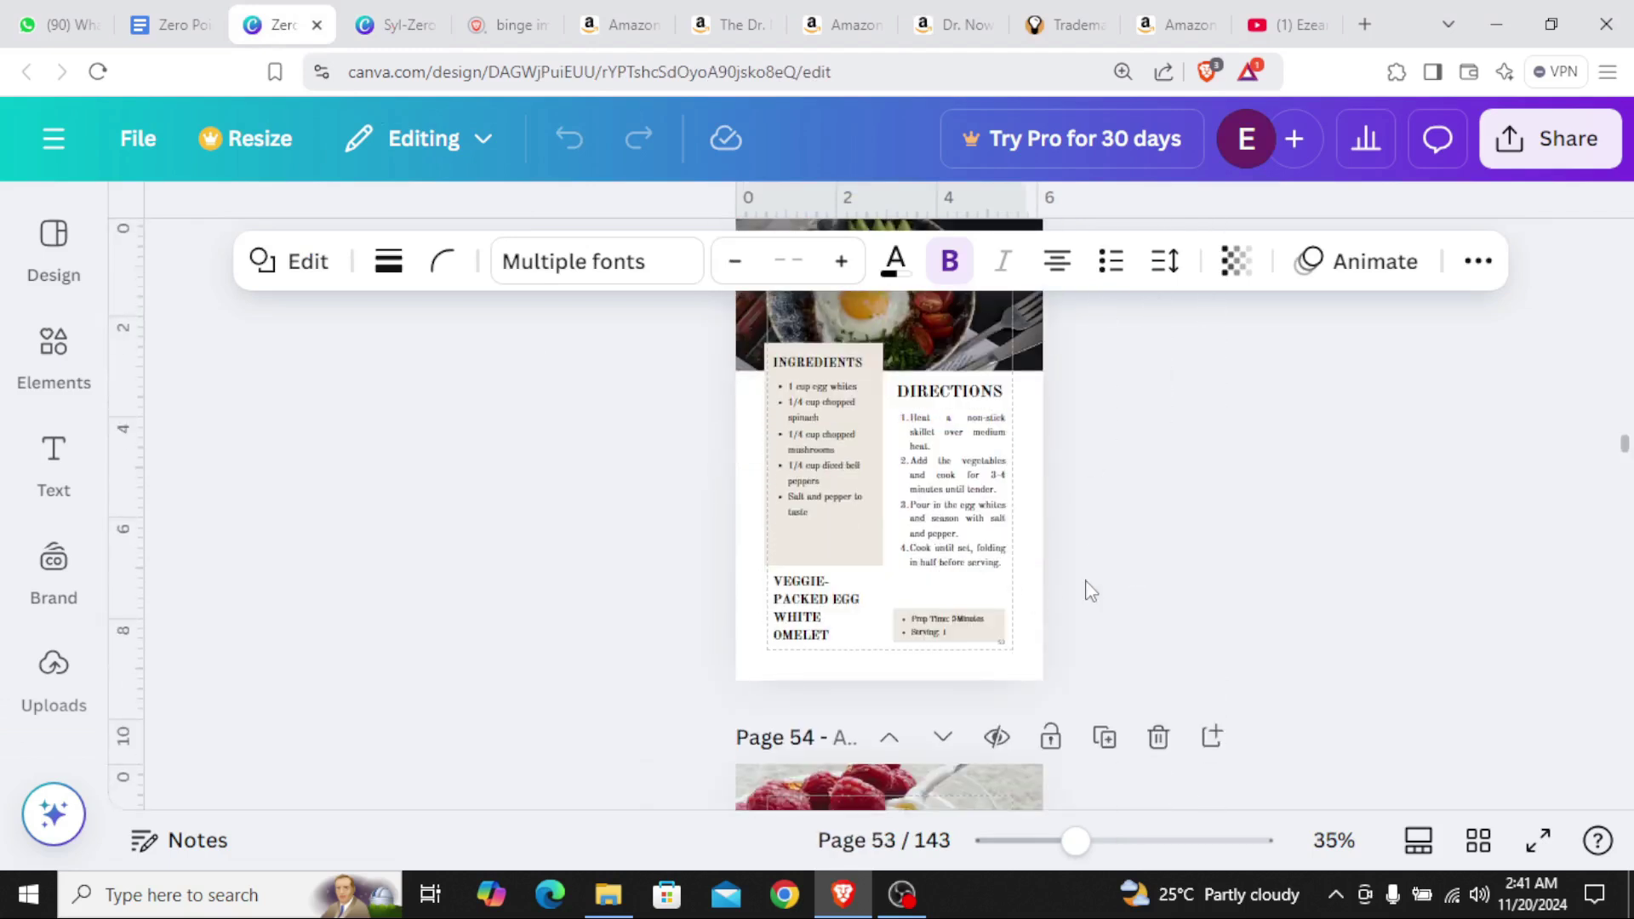
scroll(1209, 436, "up", 1)
left_click_drag(1214, 401, 746, 781)
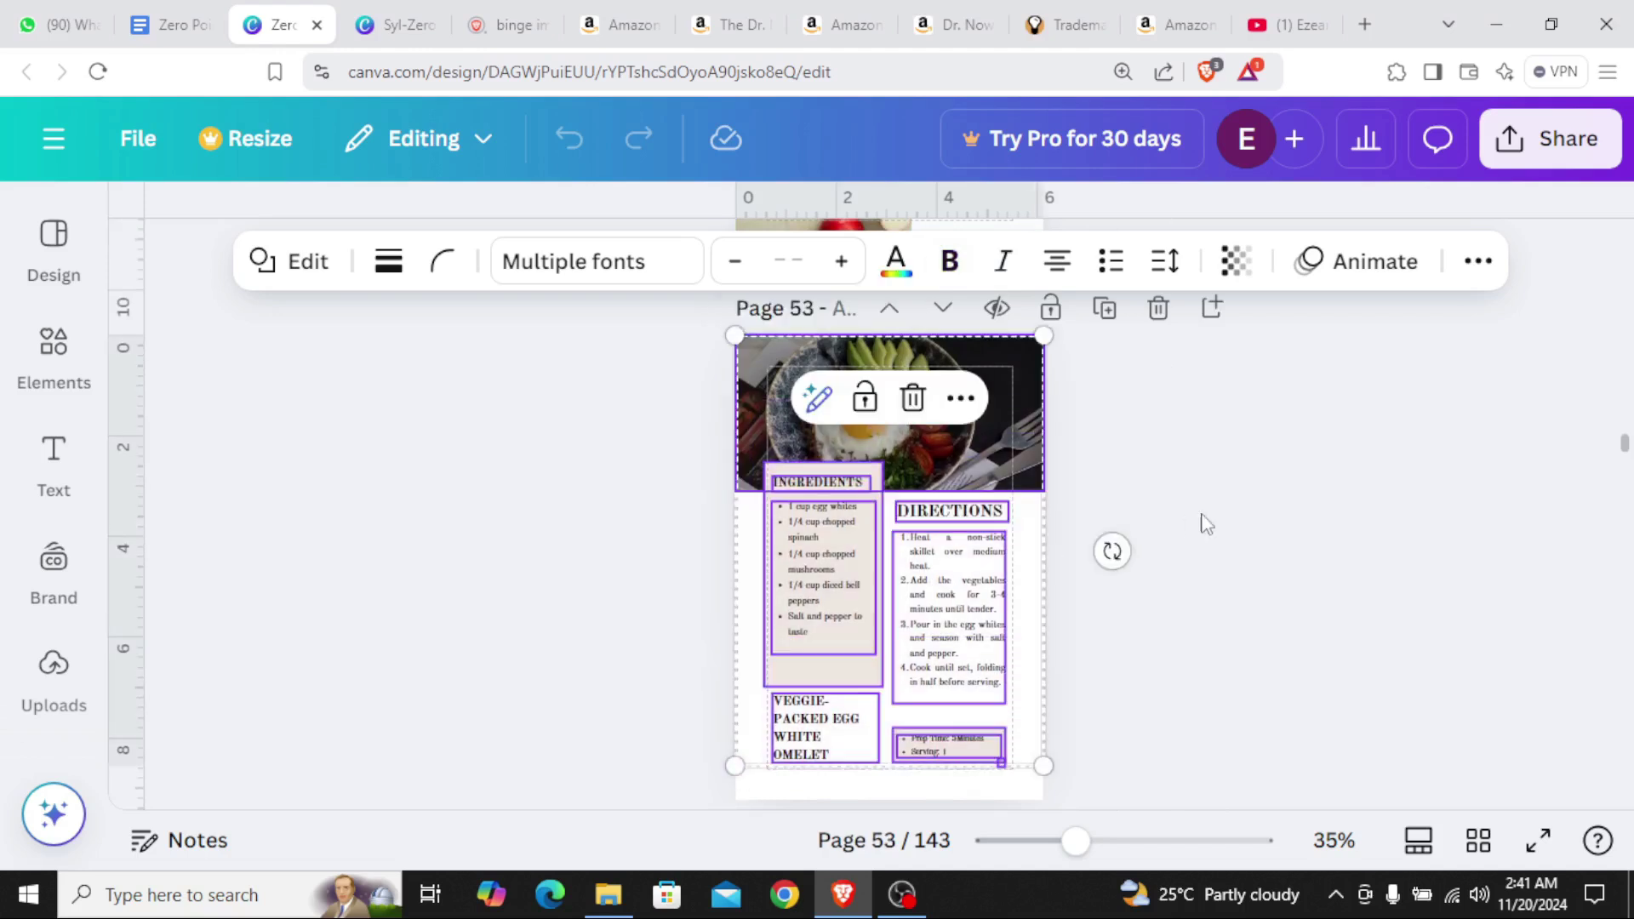
left_click(1259, 497)
left_click_drag(1262, 431, 748, 778)
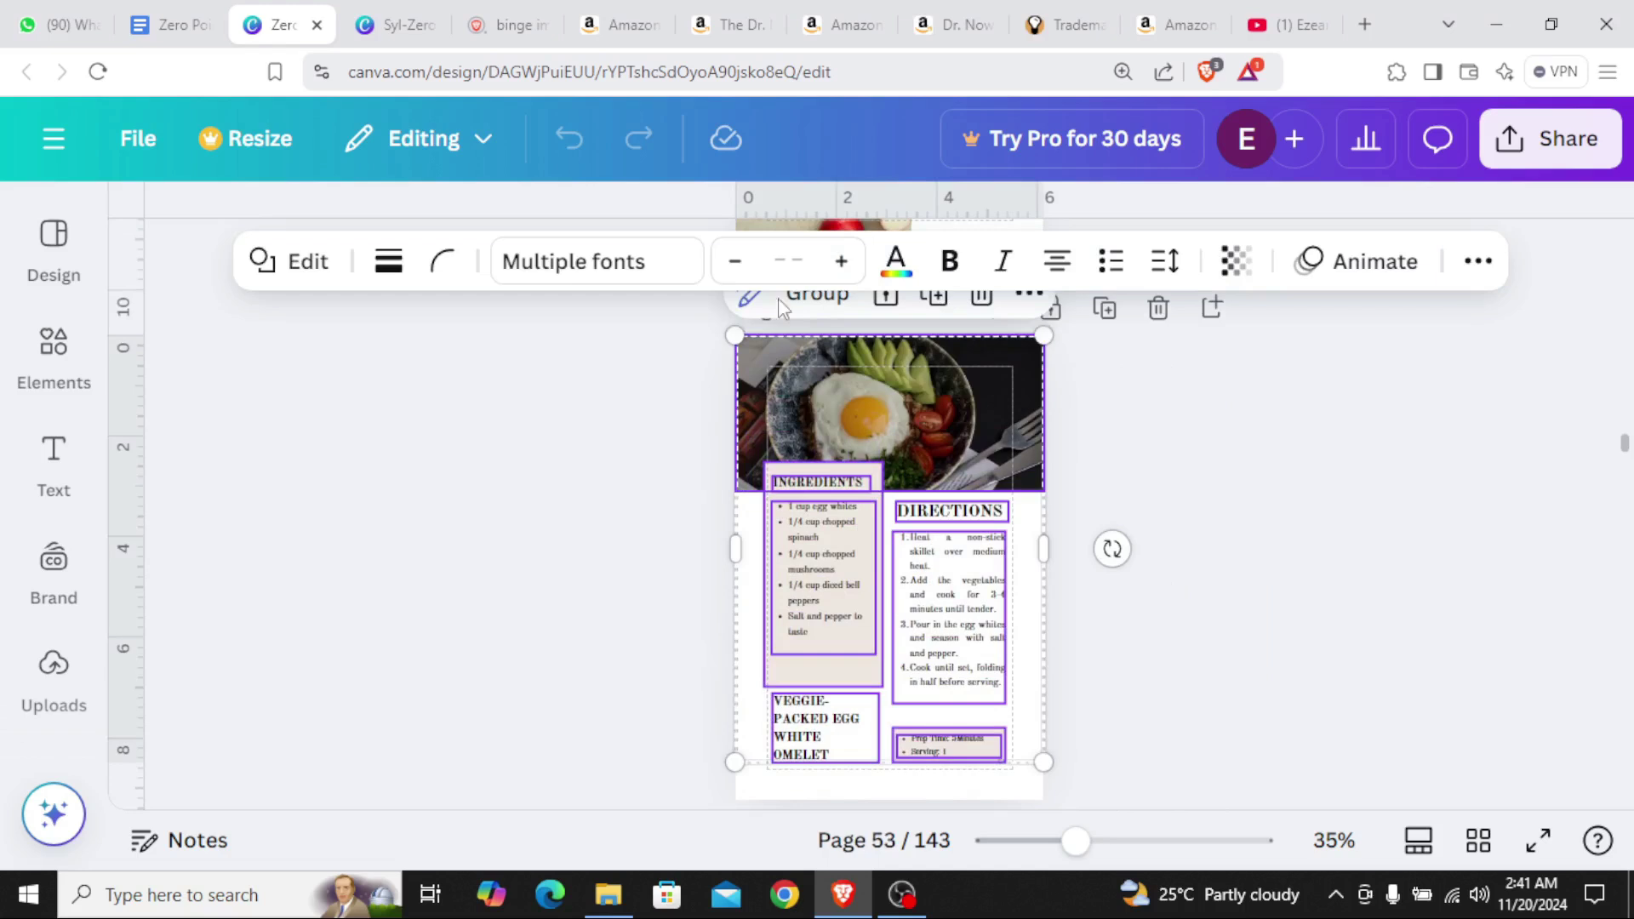
Switch back to the Syl-Zero design and paste the omelet recipe layout onto blank page 20
left_click(415, 24)
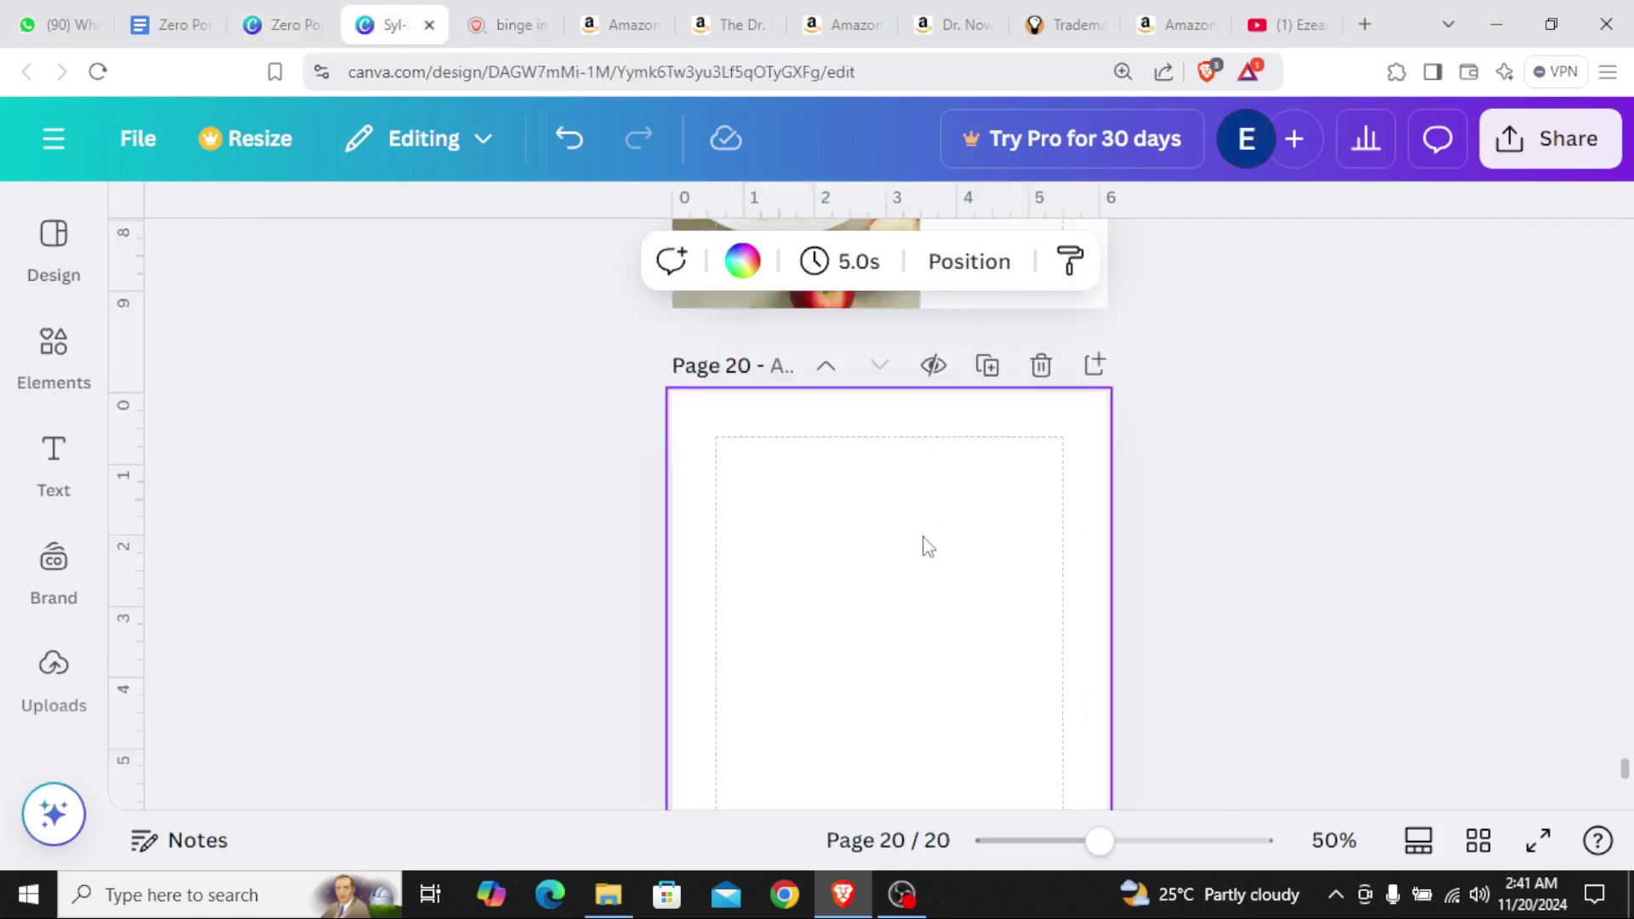
key("ctrl+v")
left_click(1271, 532)
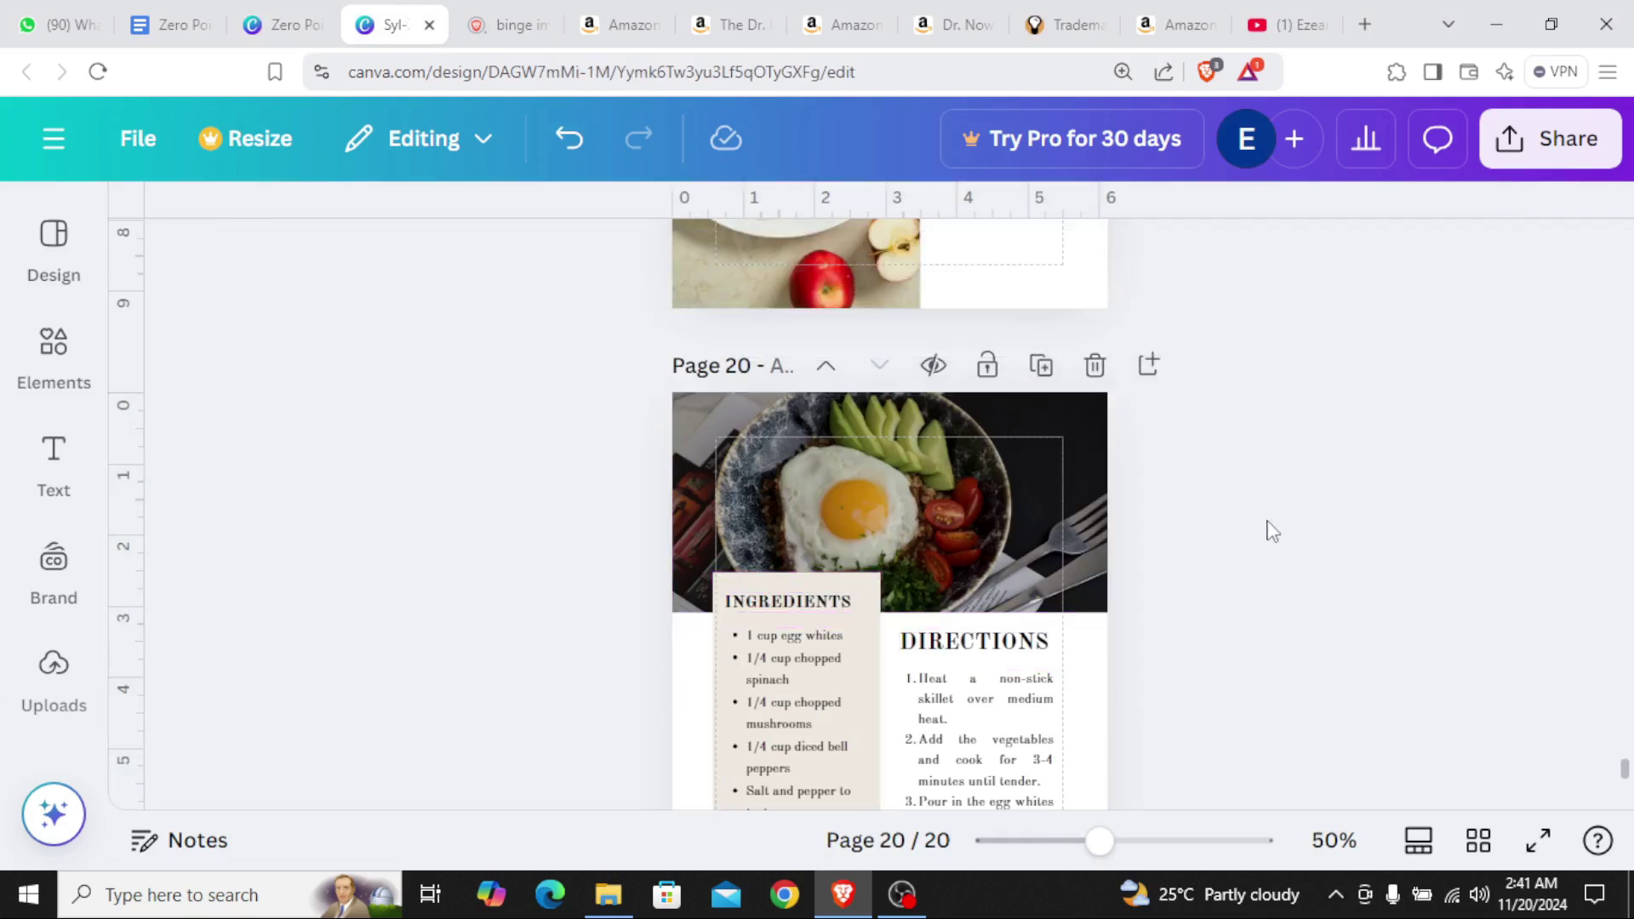
Upload the Laptop and Mug Mock-up image from the OKG Electrical folder to the design's uploads
scroll(1271, 532, "up", 5)
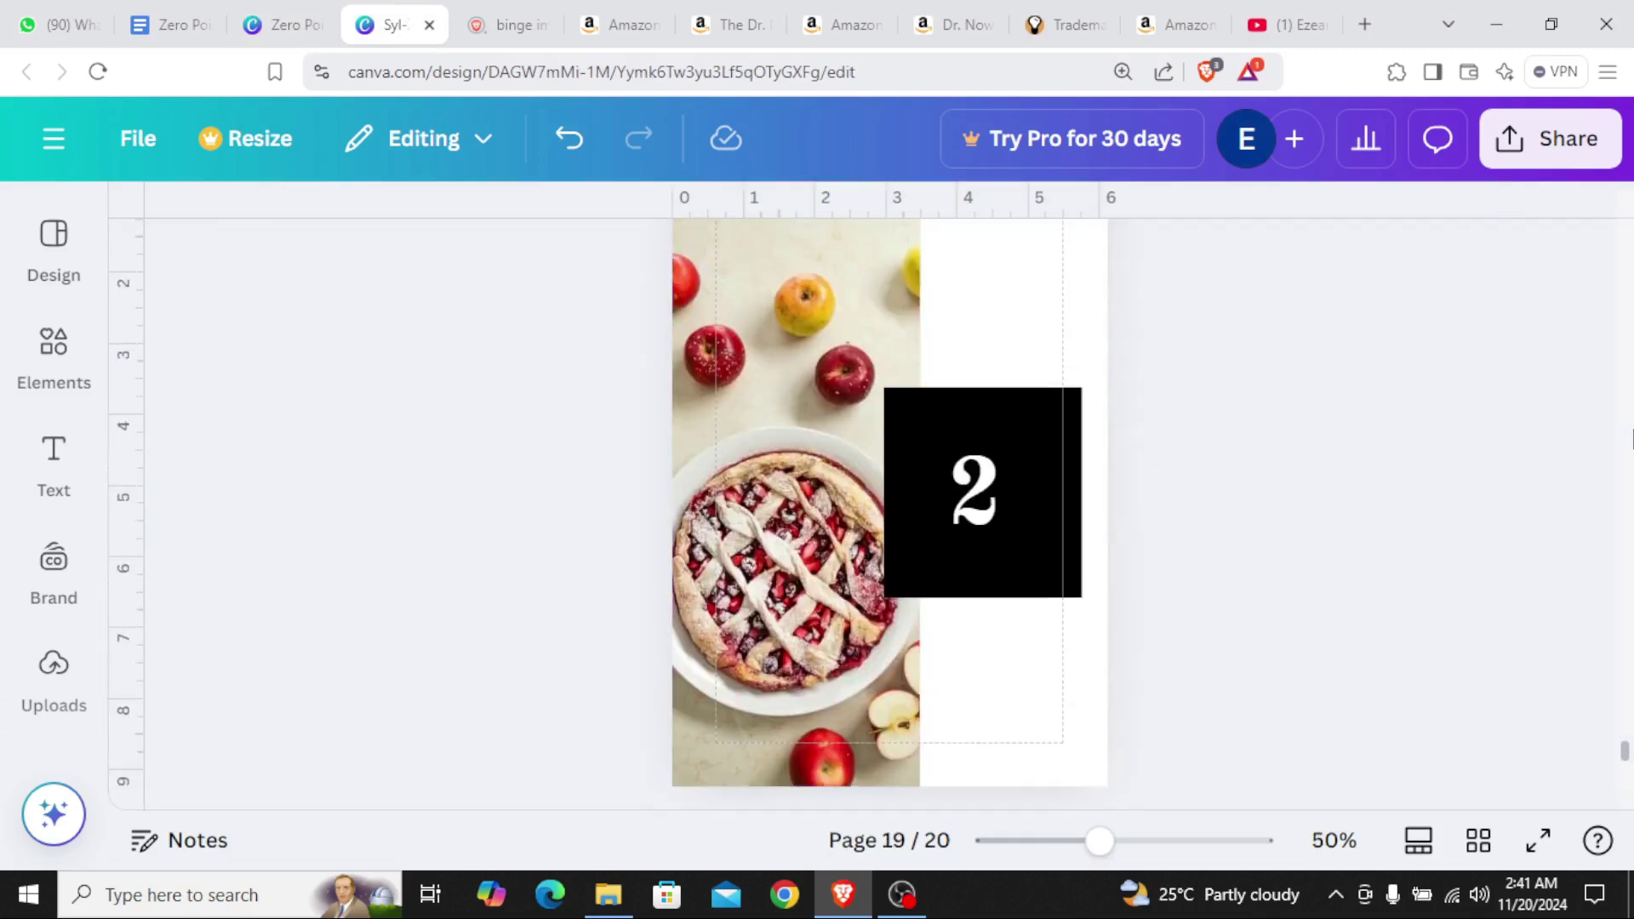
scroll(861, 527, "up", 3)
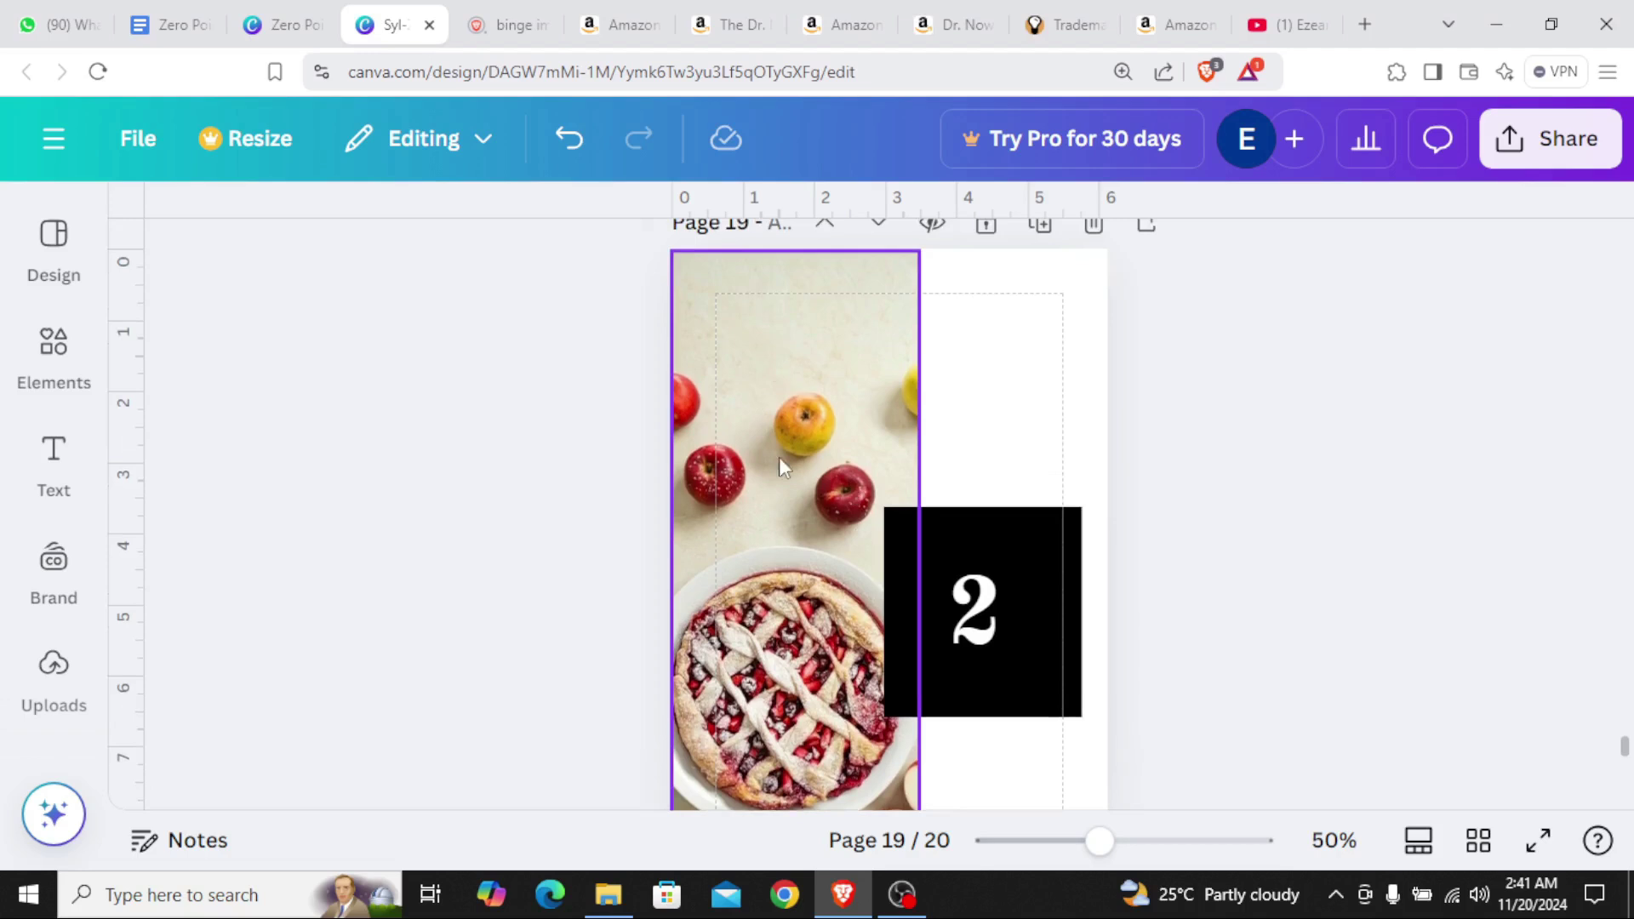
left_click(817, 397)
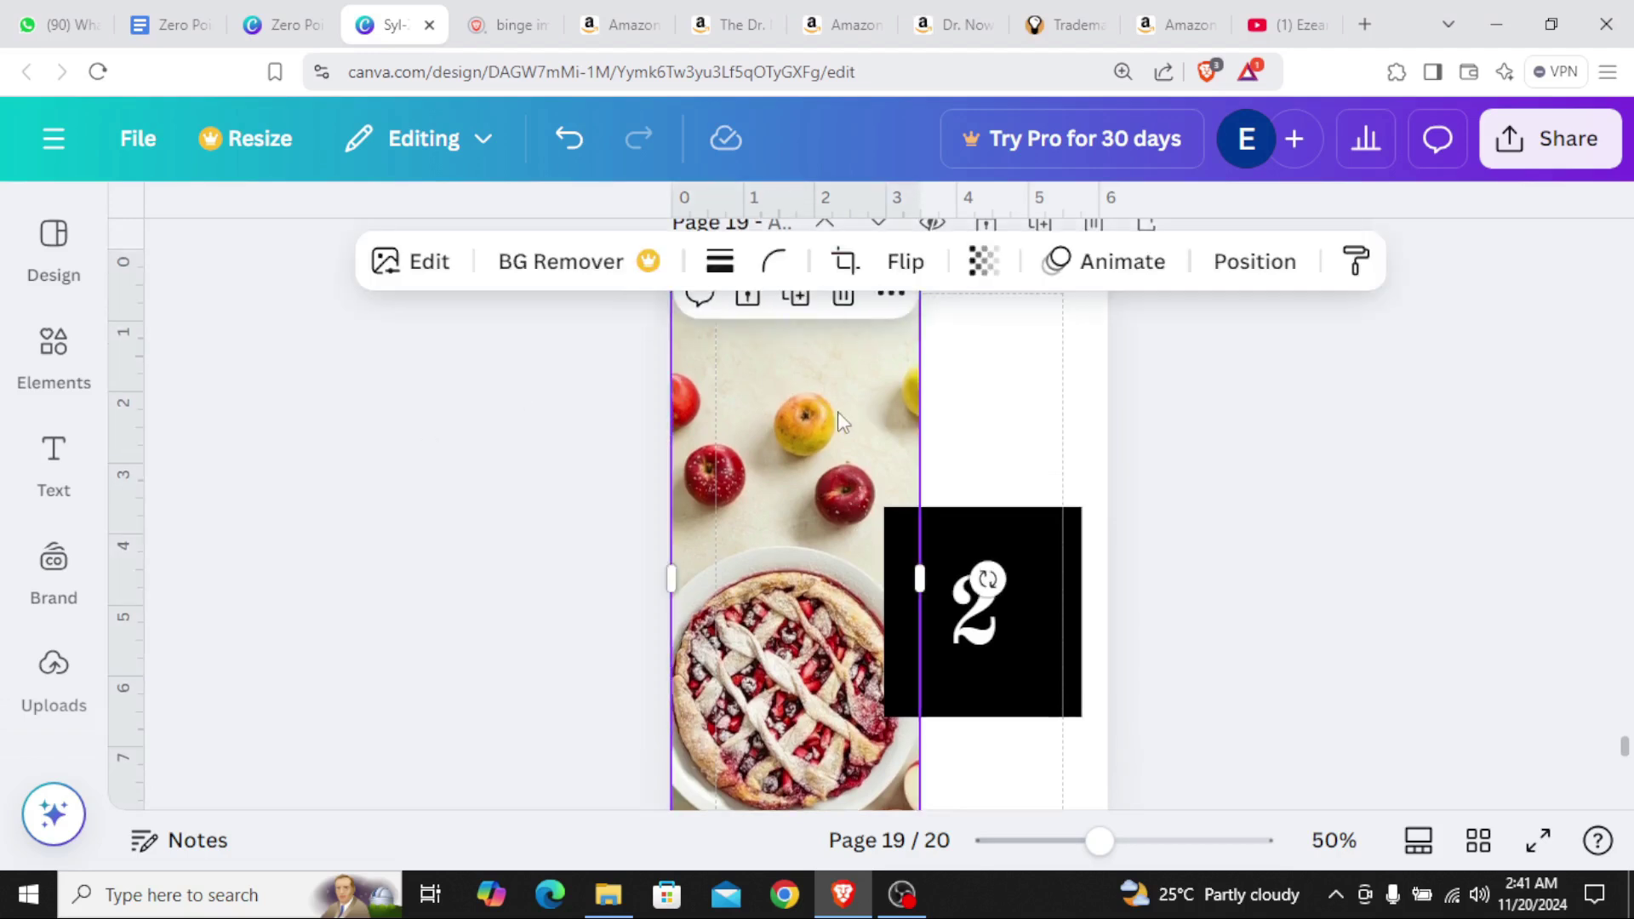
left_click(58, 671)
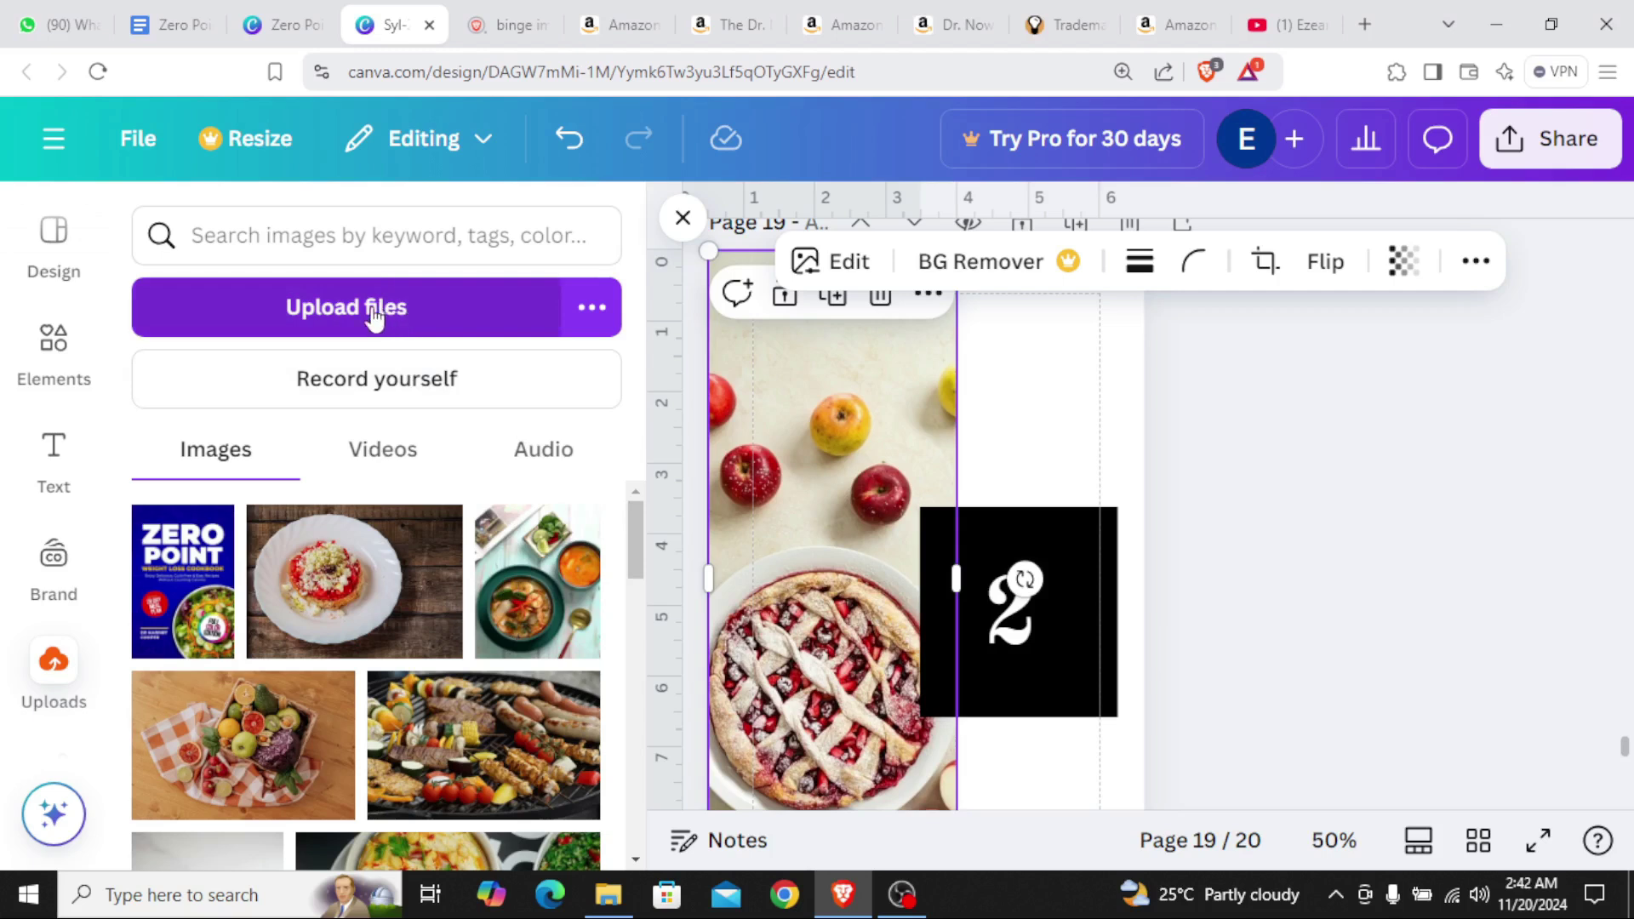
left_click(458, 321)
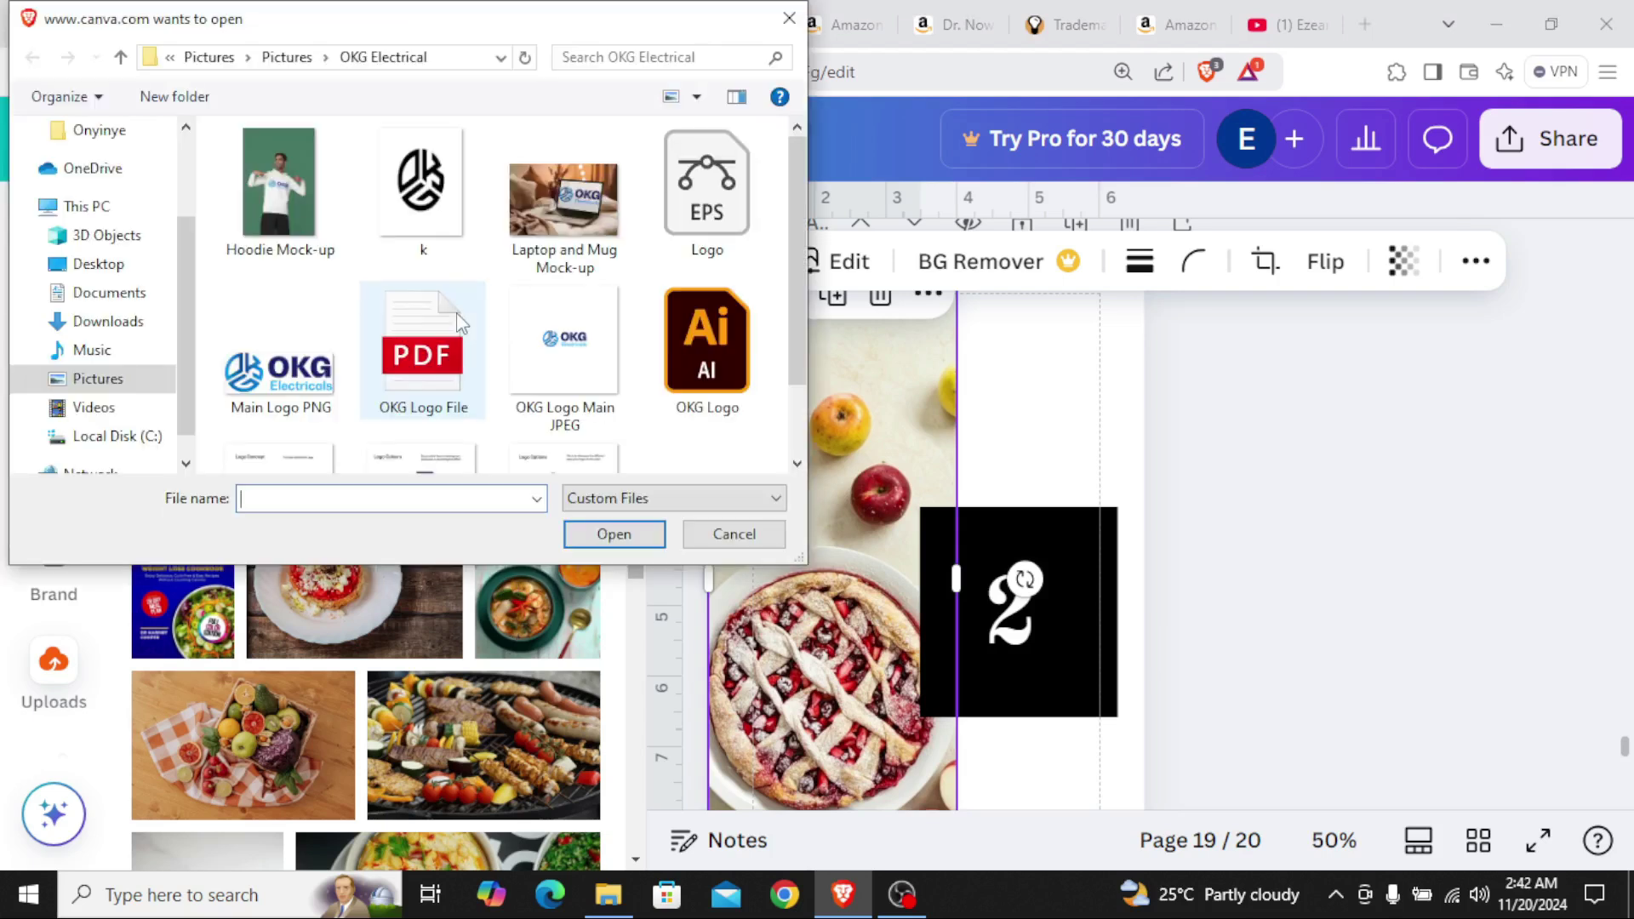
left_click(549, 223)
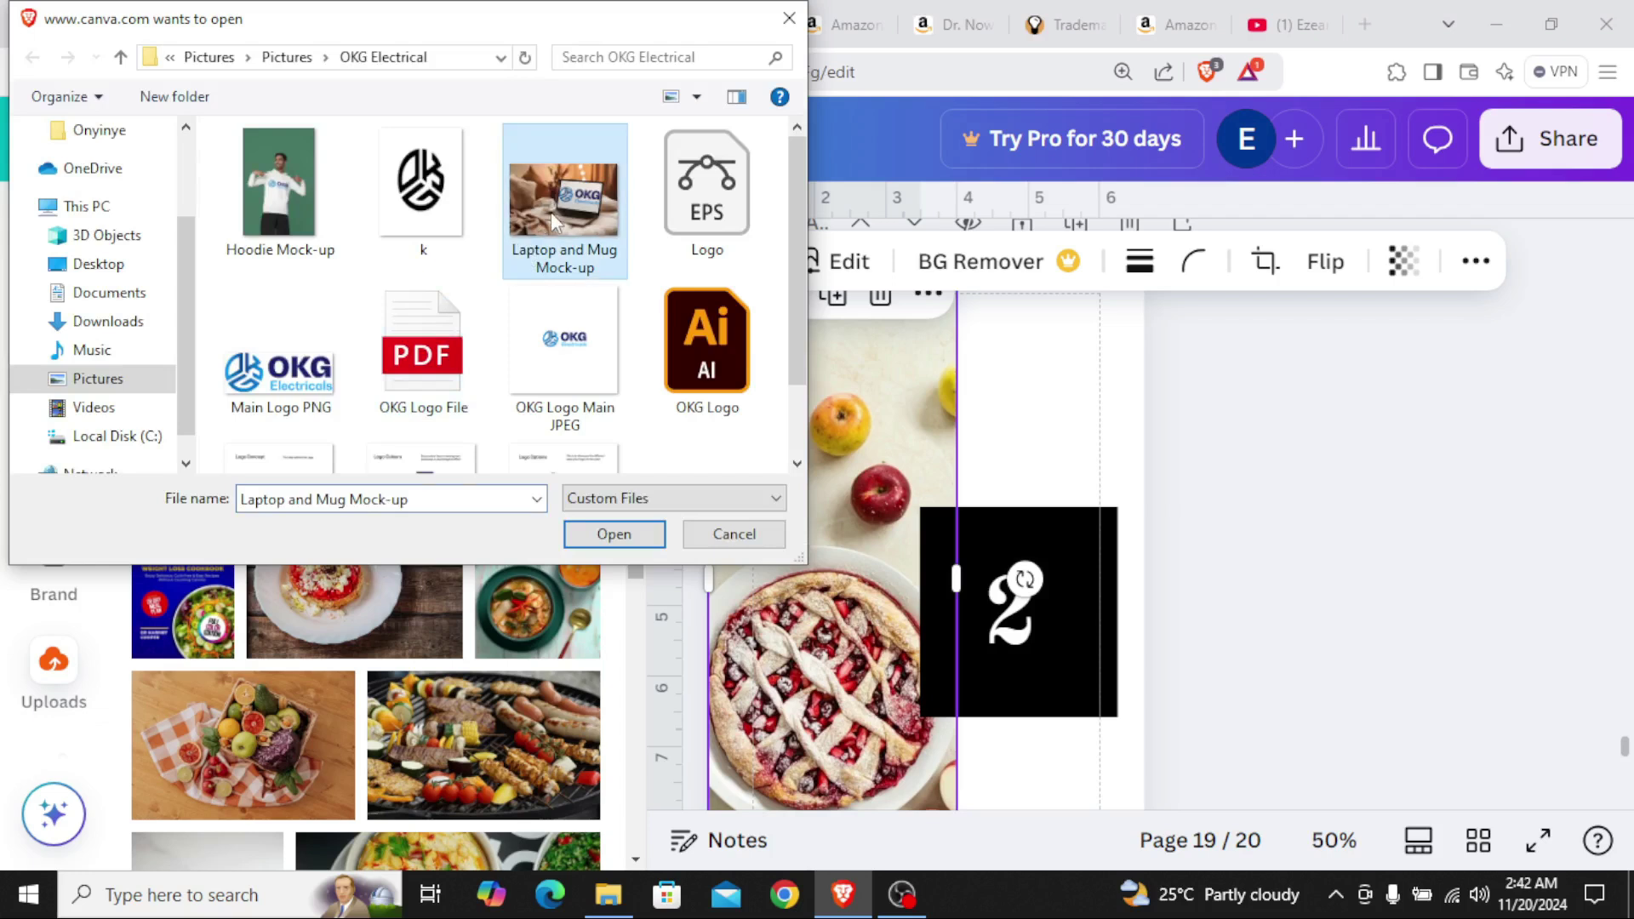
left_click(645, 541)
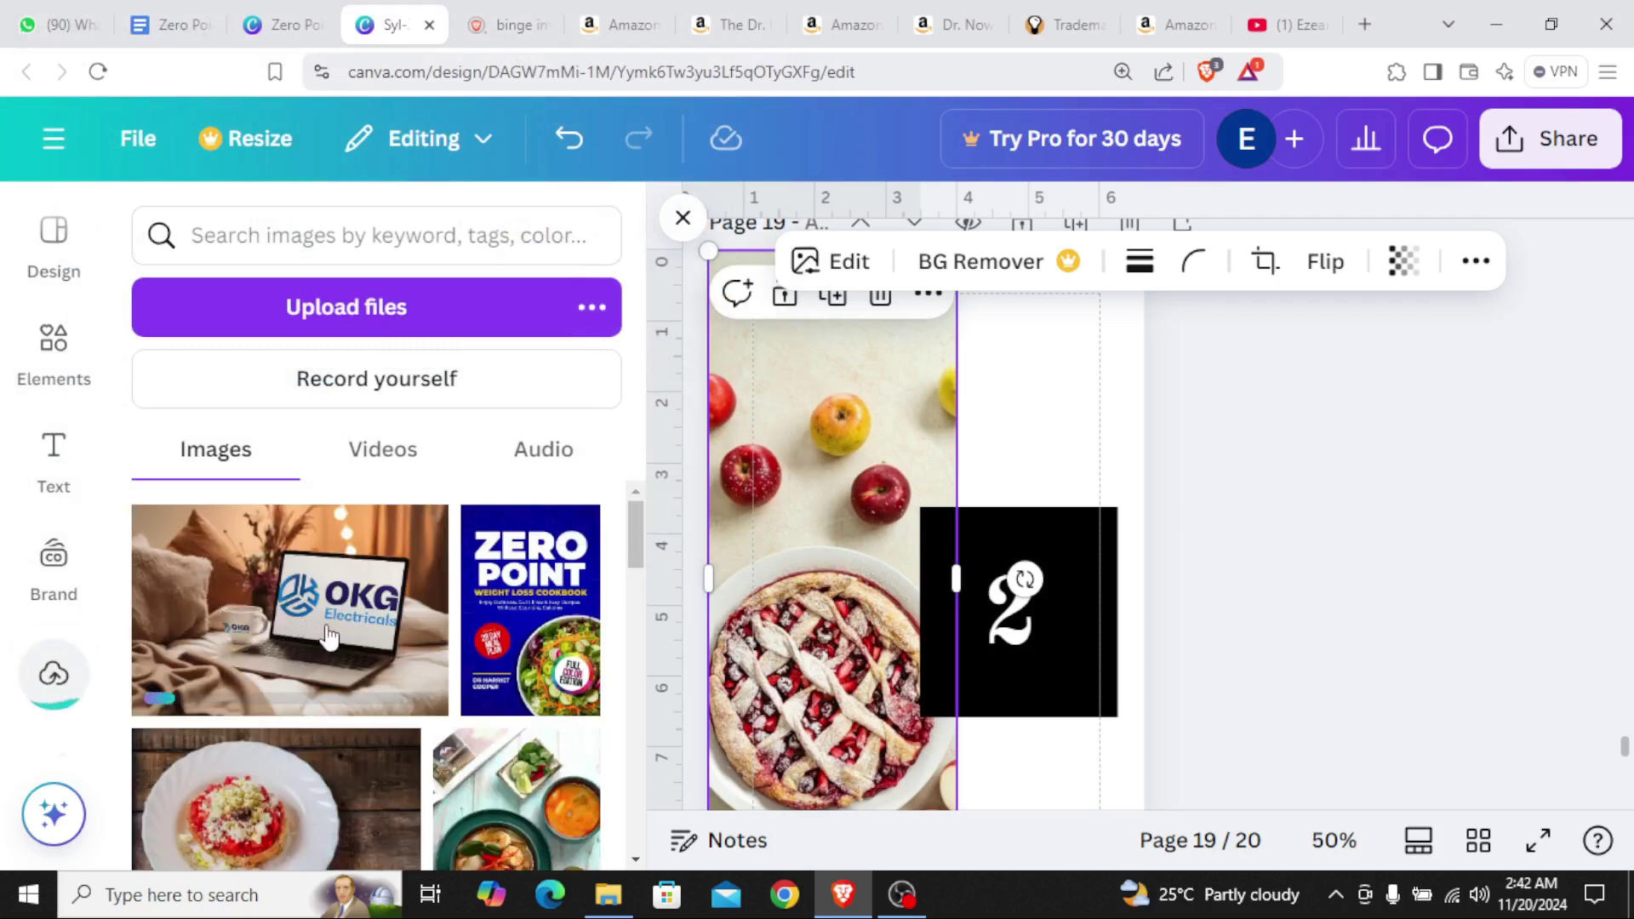
Add the uploaded shrimp soup photo to page 19 and align it with the page's upper-left corner
scroll(830, 498, "down", 2)
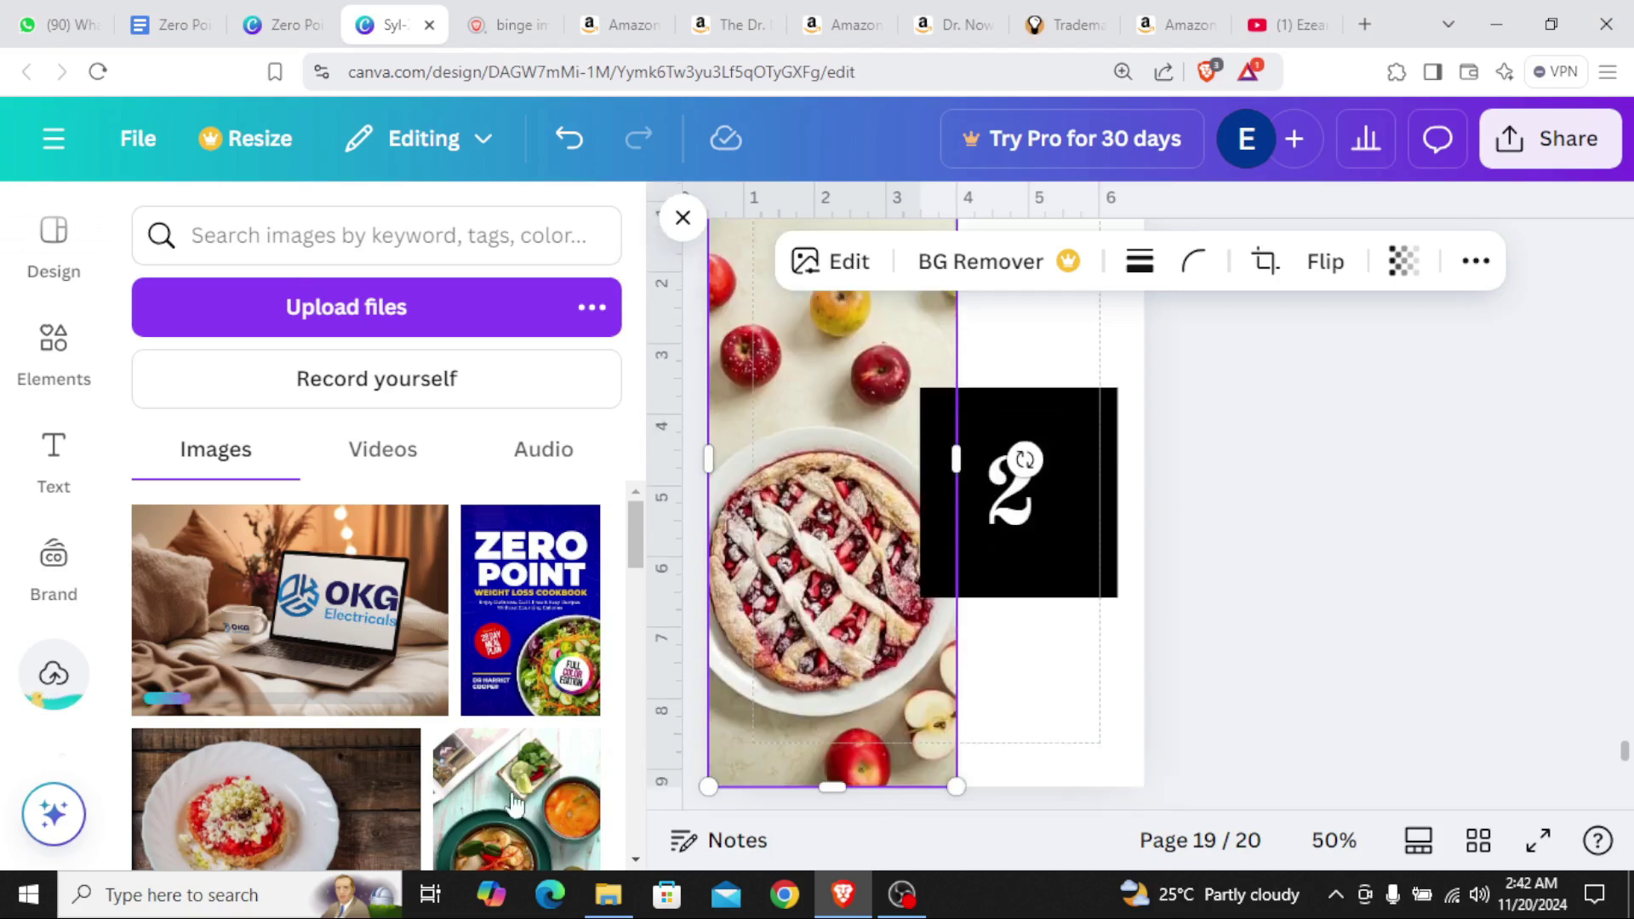
scroll(507, 634, "down", 2)
left_click_drag(521, 756, 835, 718)
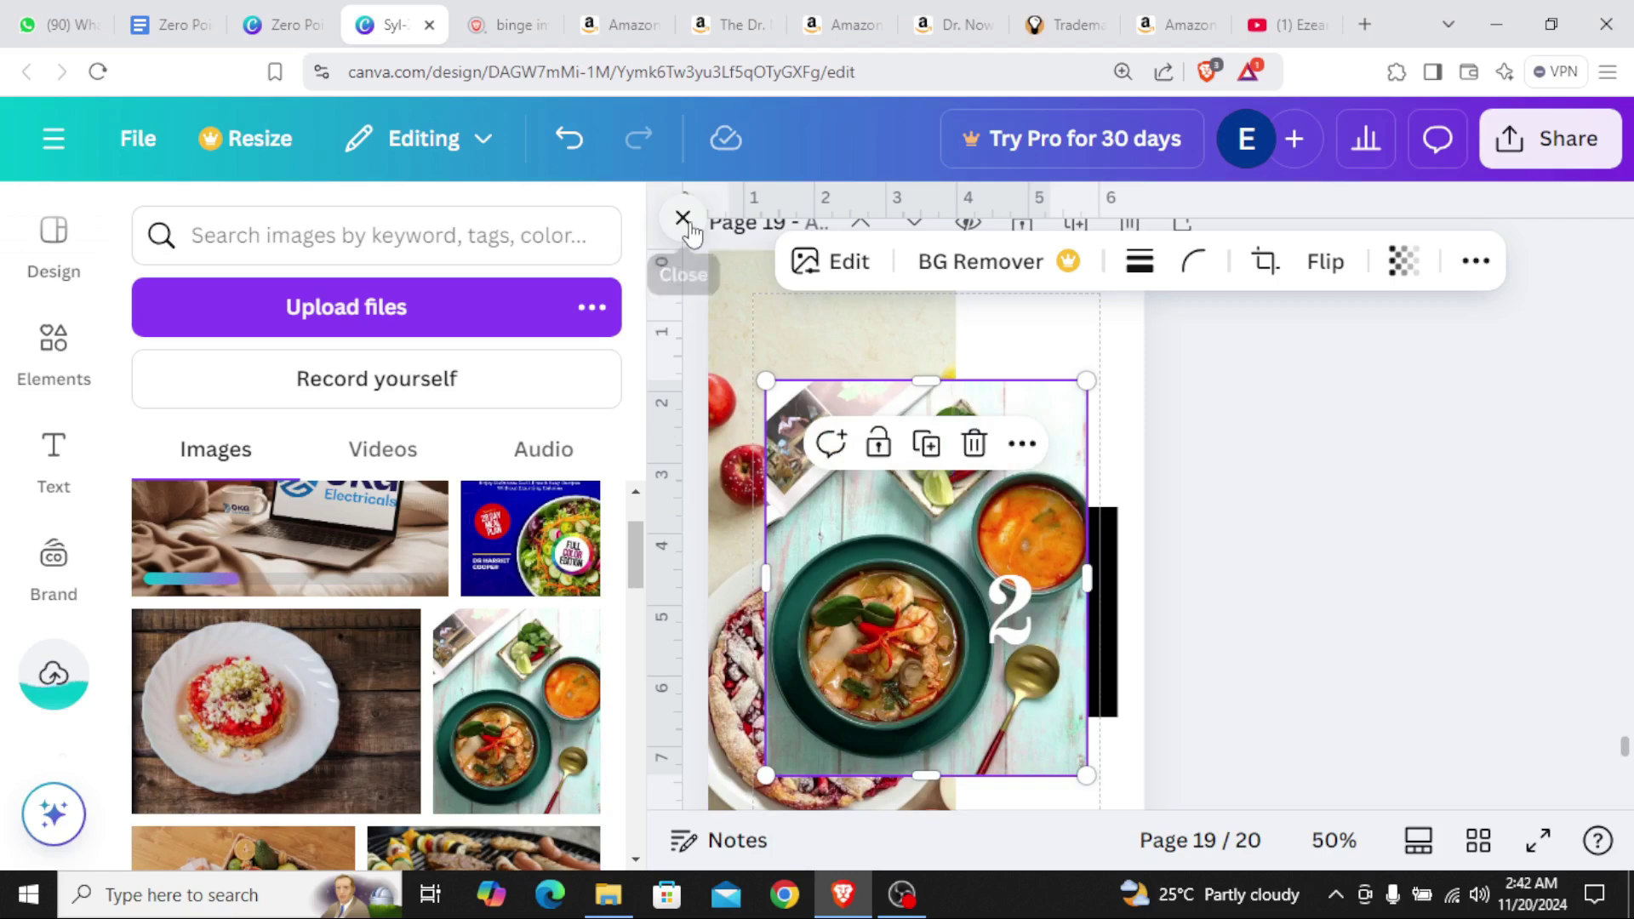
left_click(683, 218)
scroll(877, 683, "up", 3)
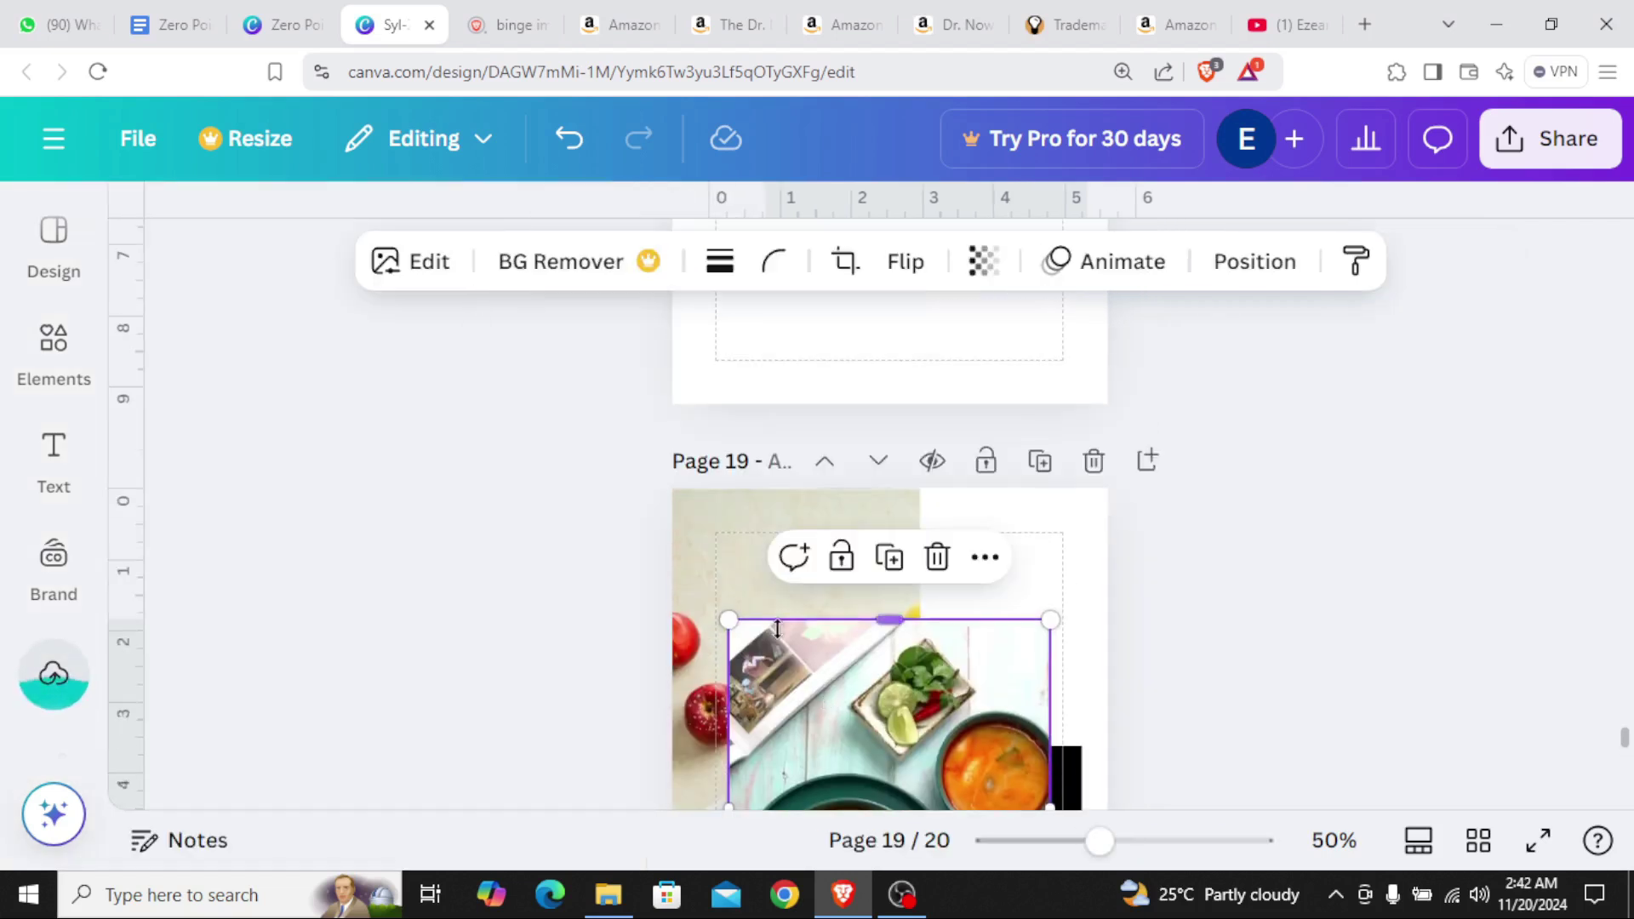
left_click_drag(818, 724, 767, 593)
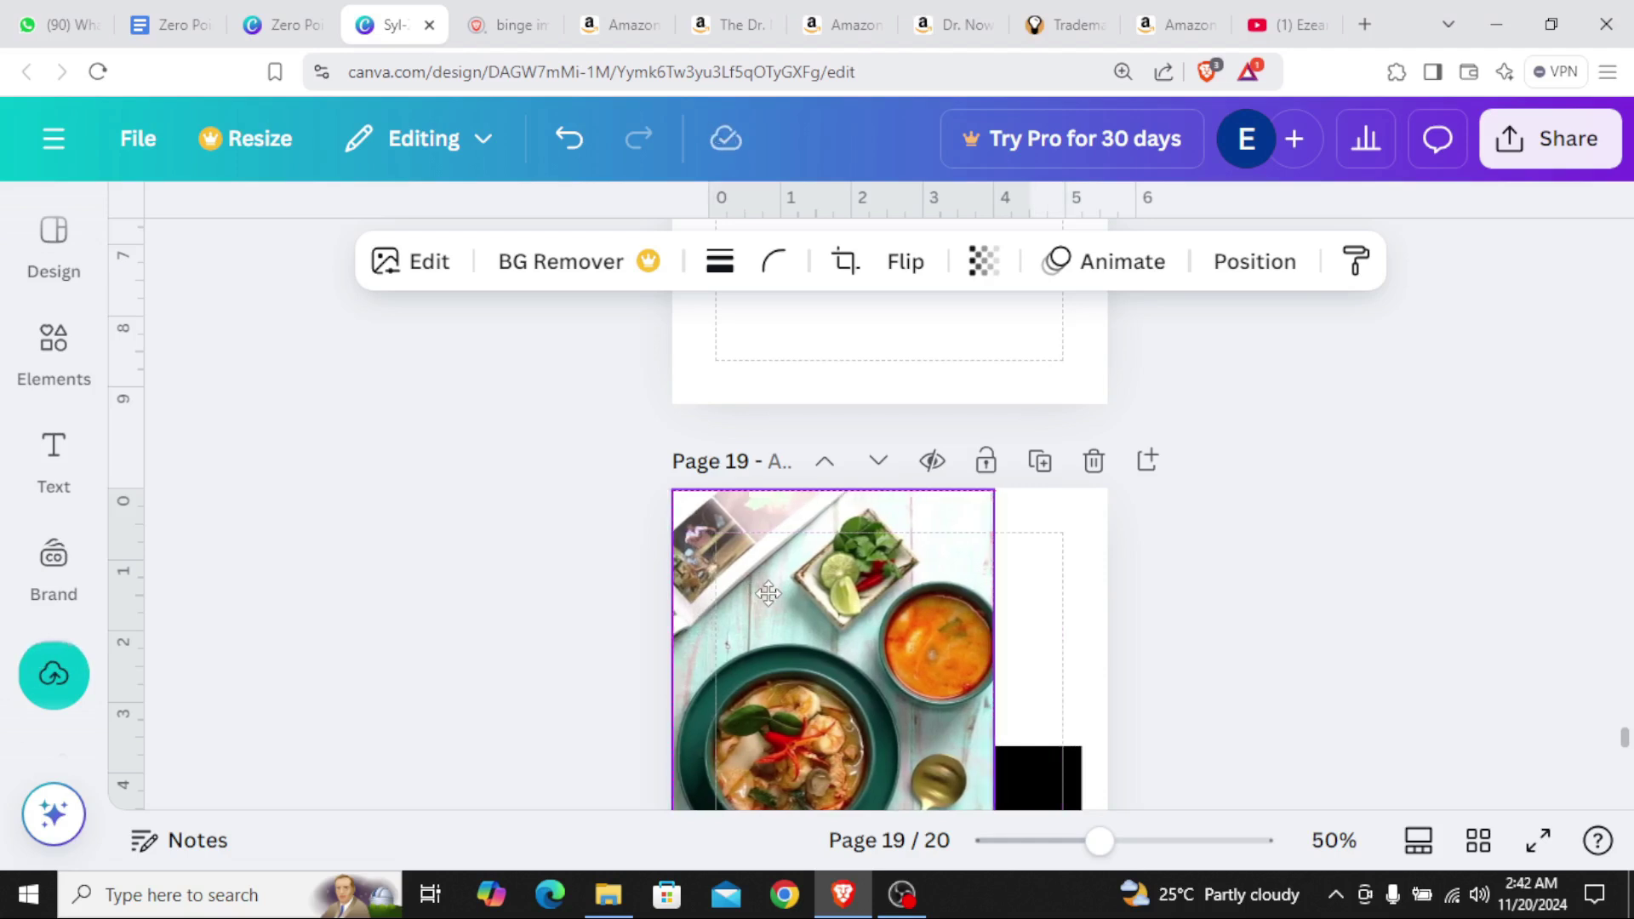
Extend the soup photo to the full page height and narrow it to the width of the pie photo beneath
scroll(609, 576, "down", 5)
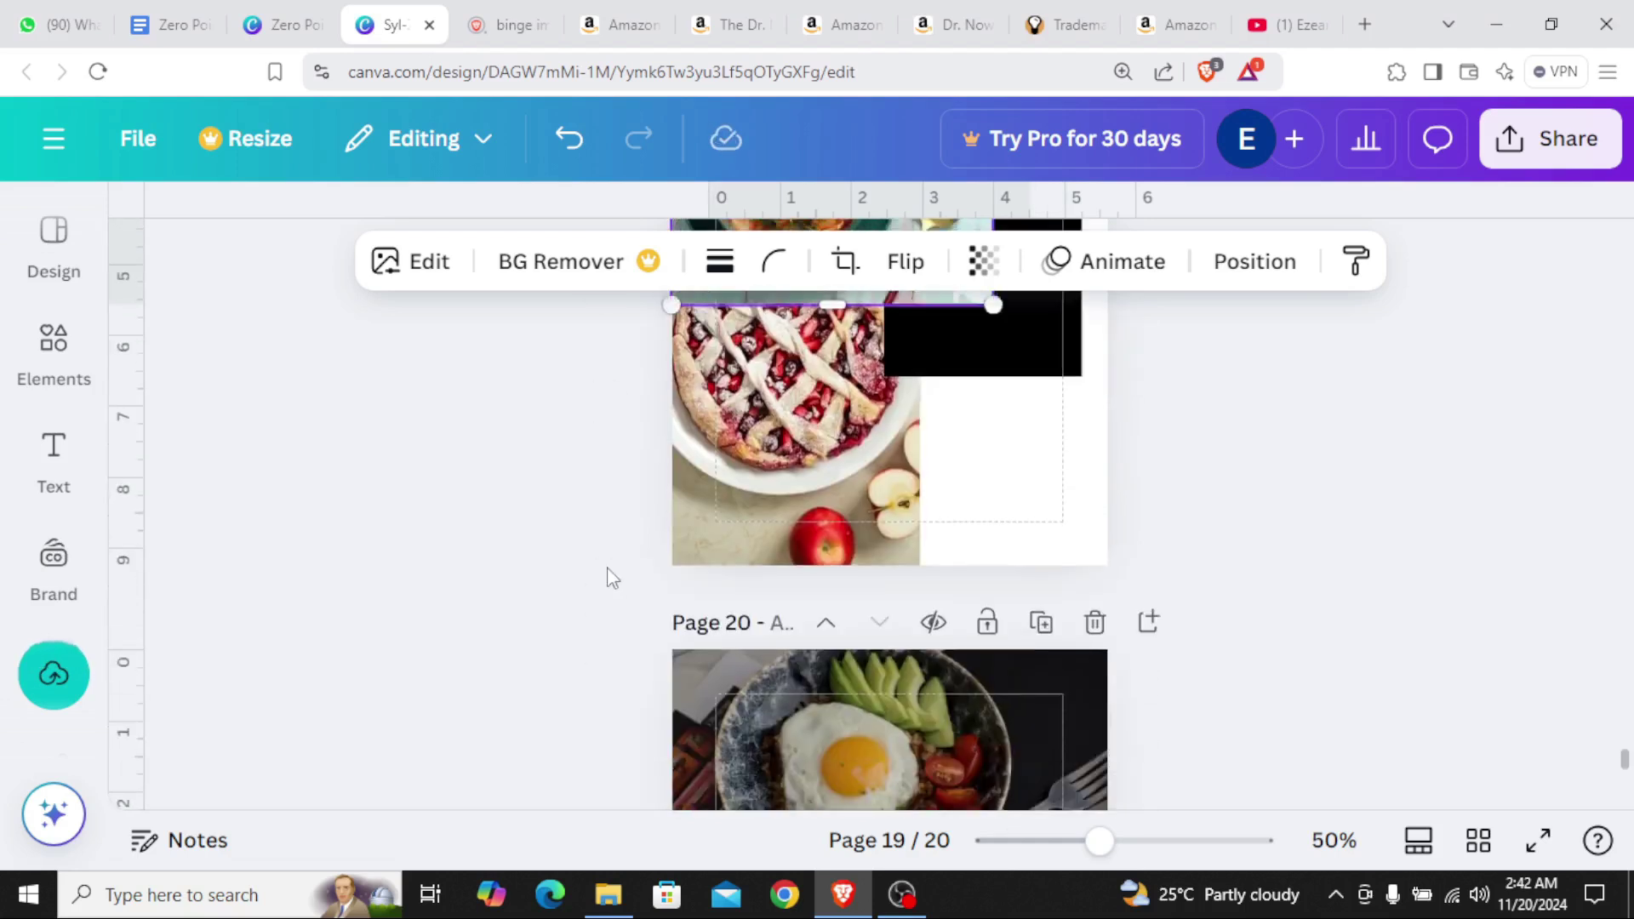
scroll(610, 576, "up", 3)
left_click_drag(832, 527, 829, 781)
scroll(877, 742, "up", 3)
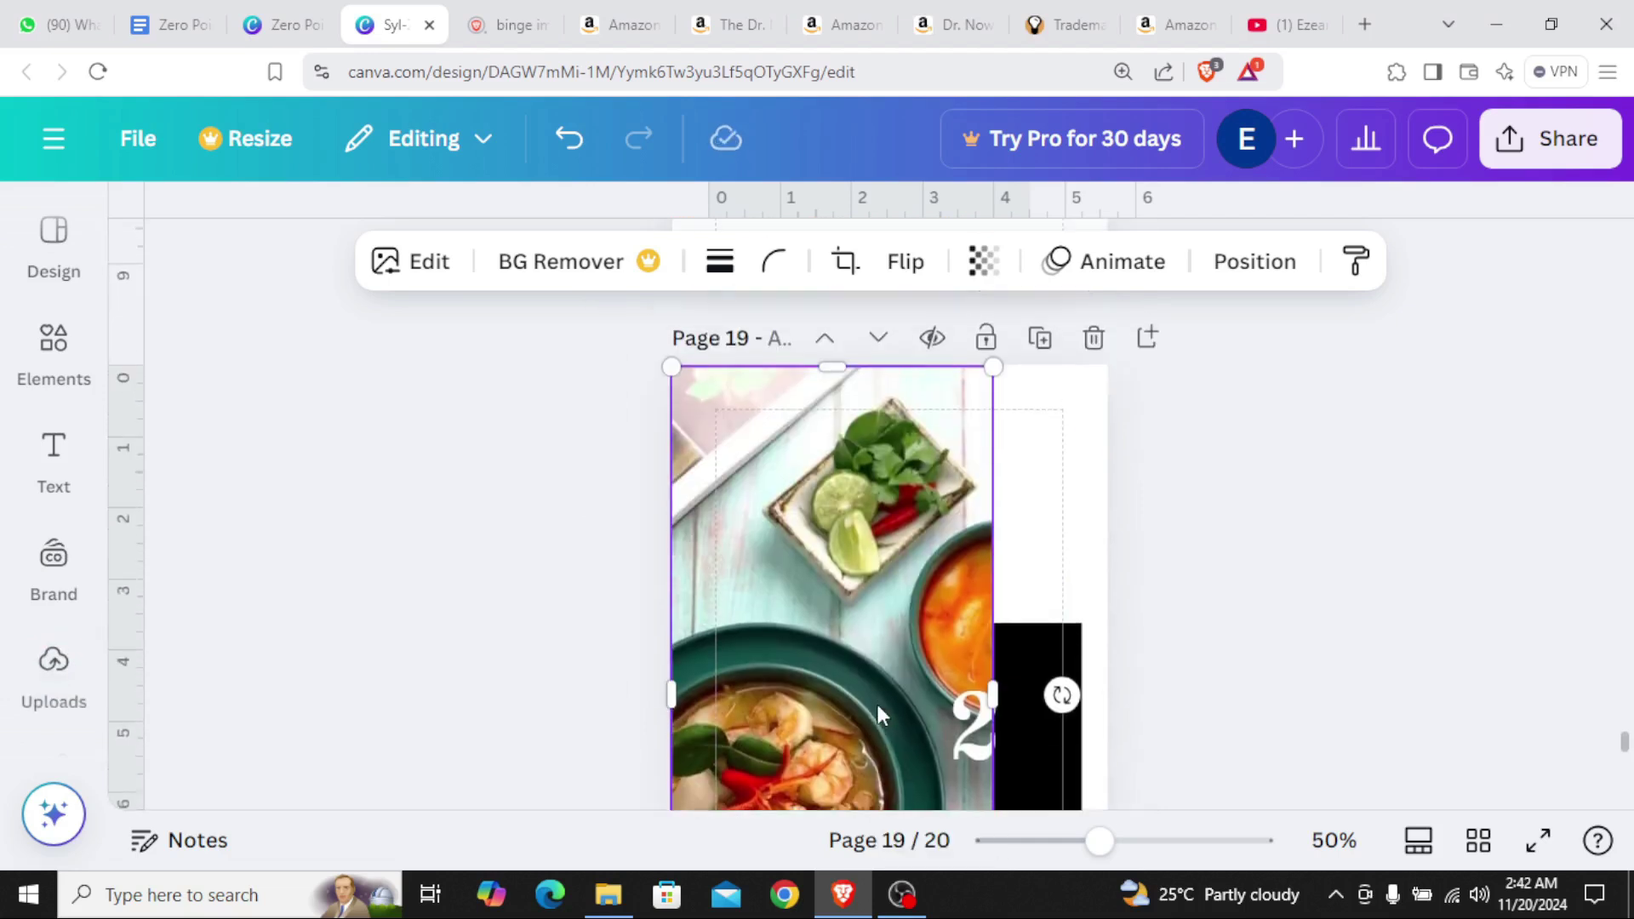
scroll(885, 681, "down", 1)
left_click_drag(994, 577, 920, 577)
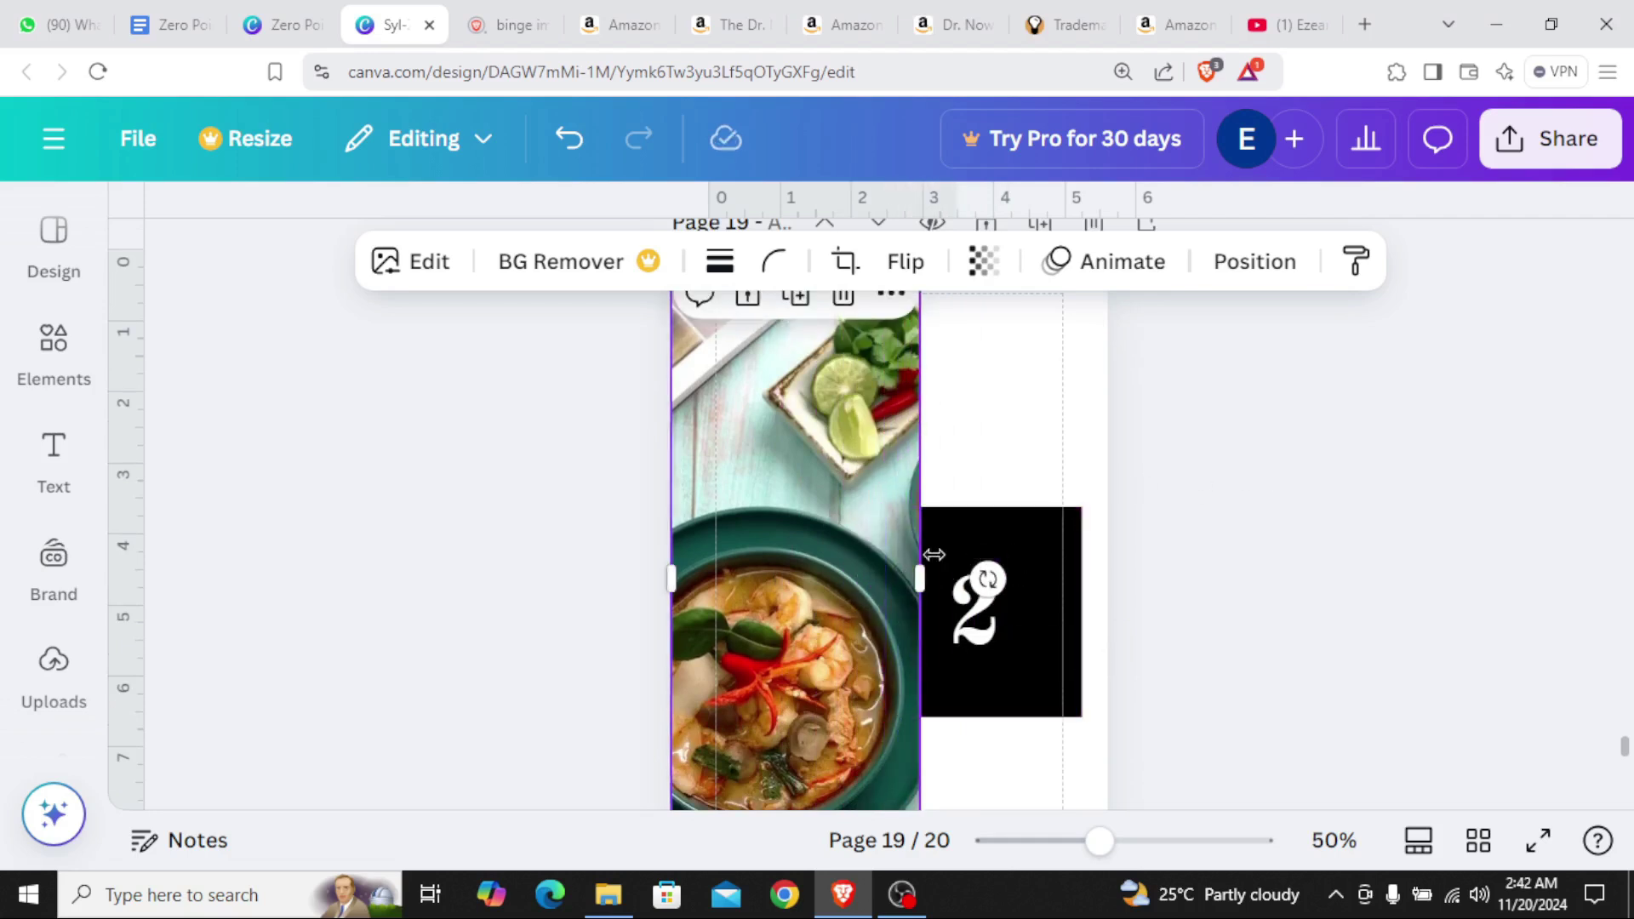
left_click(1240, 478)
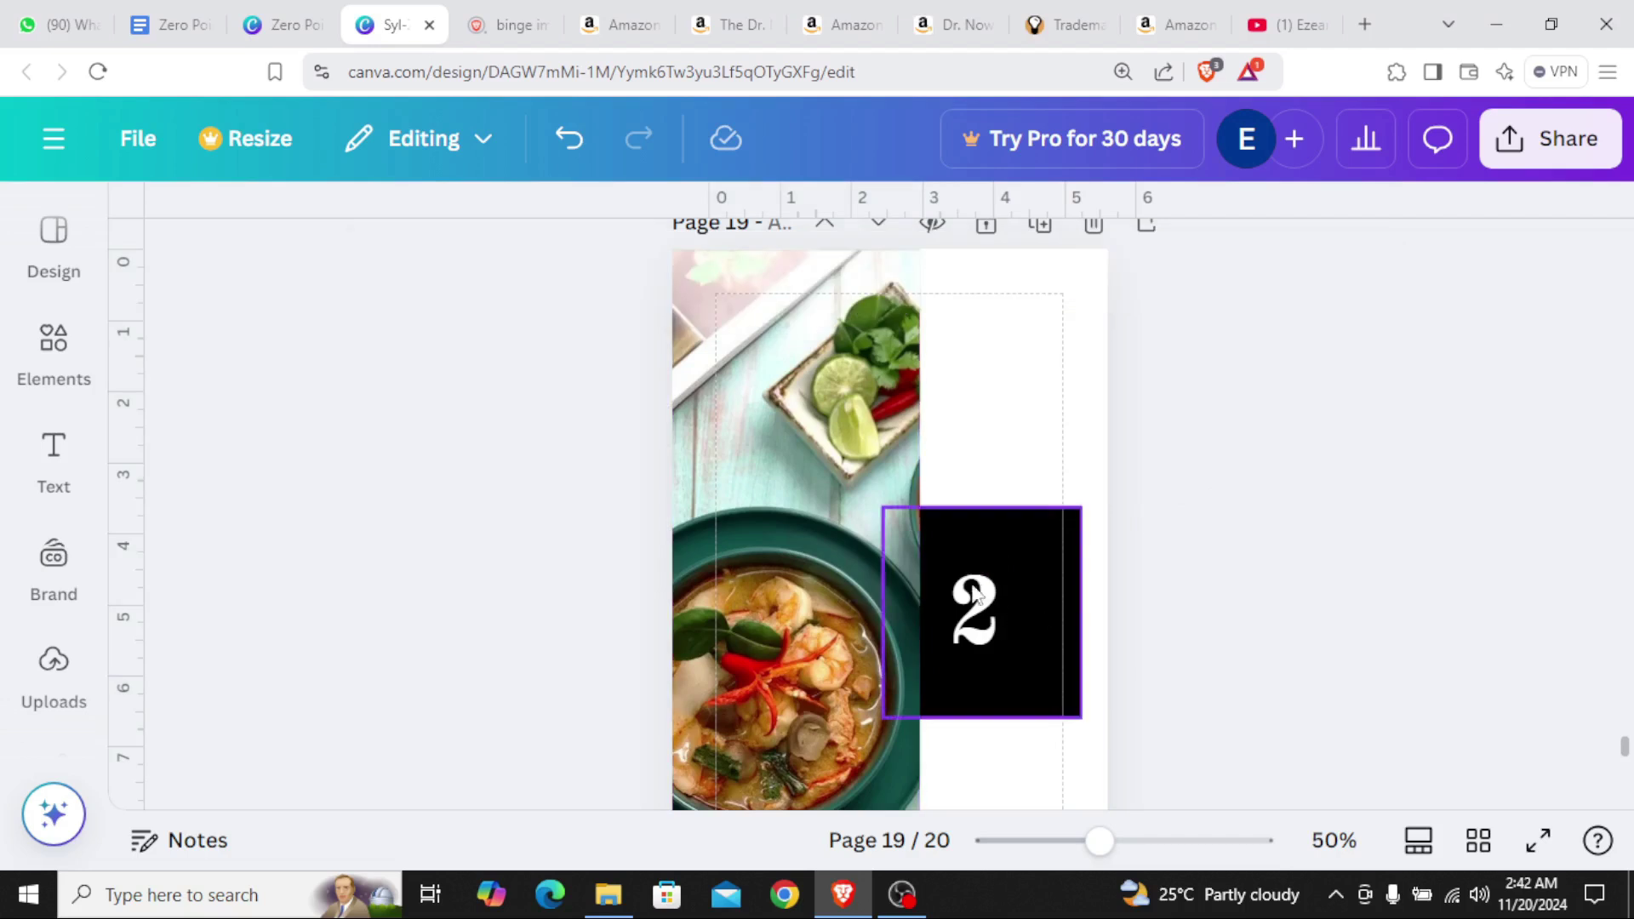
Bring the black square and its chapter number 2 forward, in front of the soup photo on page 19
left_click(1009, 528)
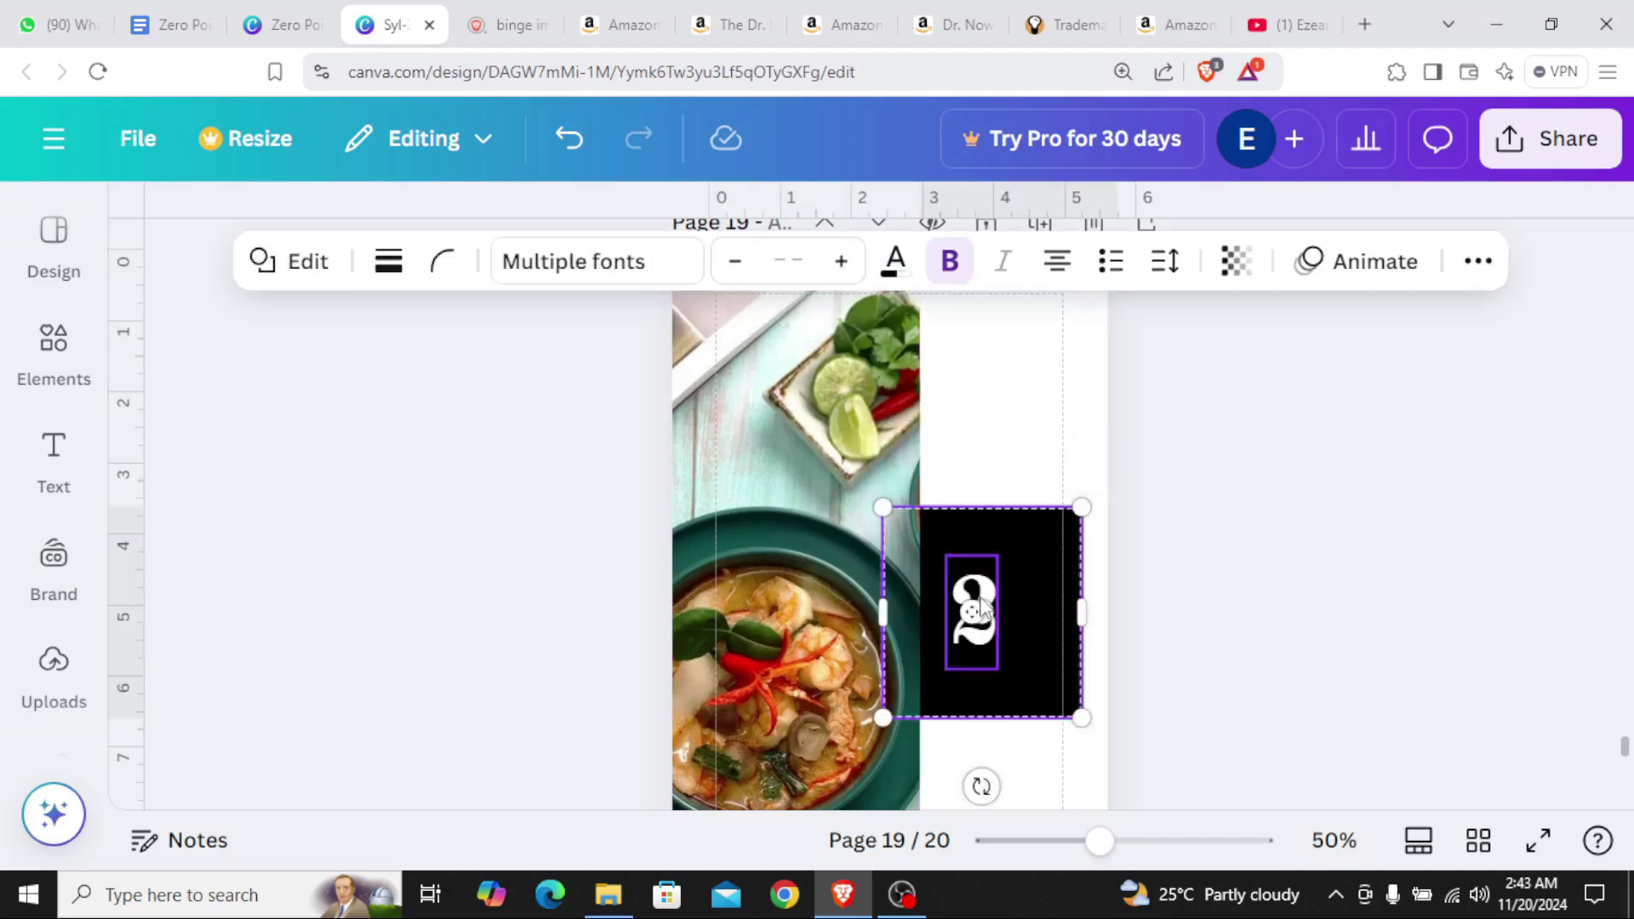
left_click(1201, 542)
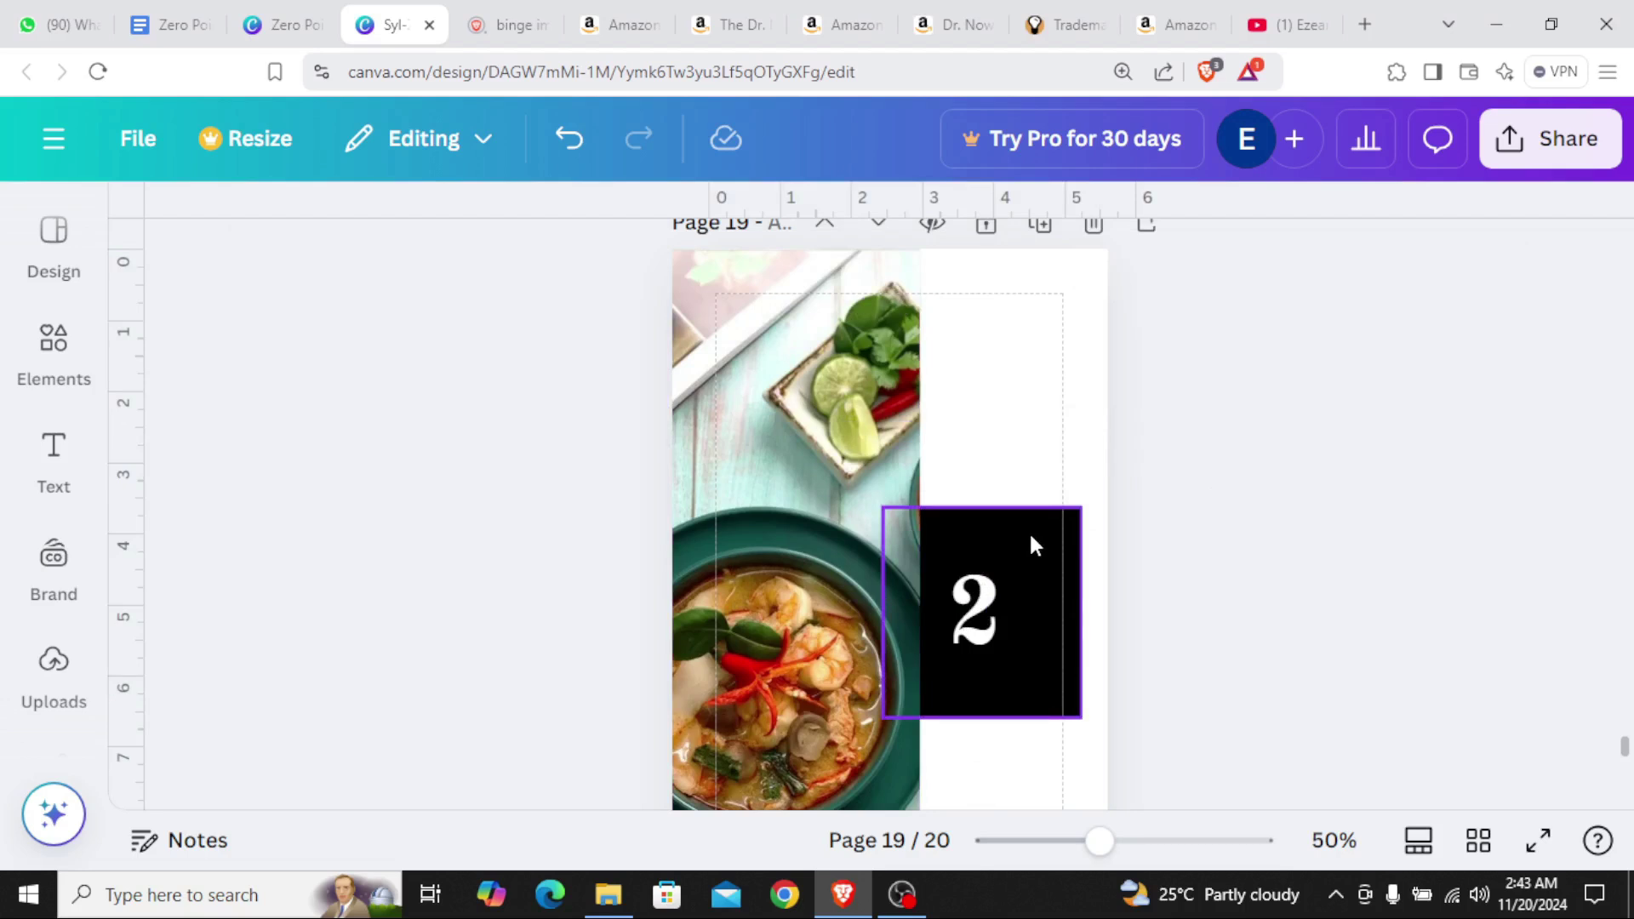
left_click(1029, 531)
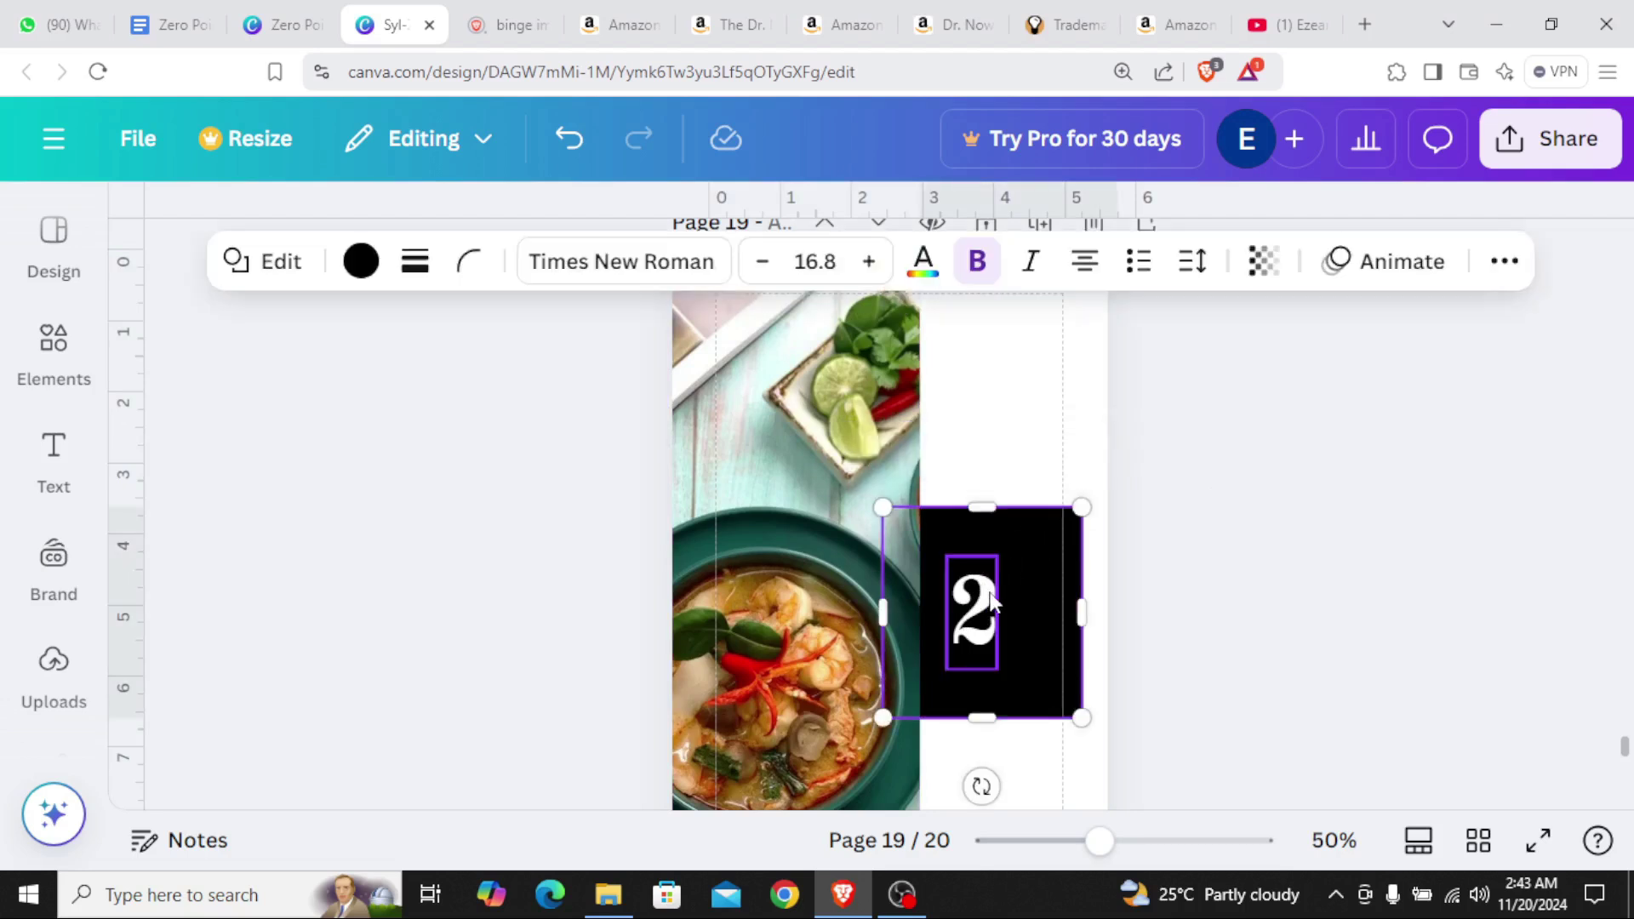
left_click(1024, 560)
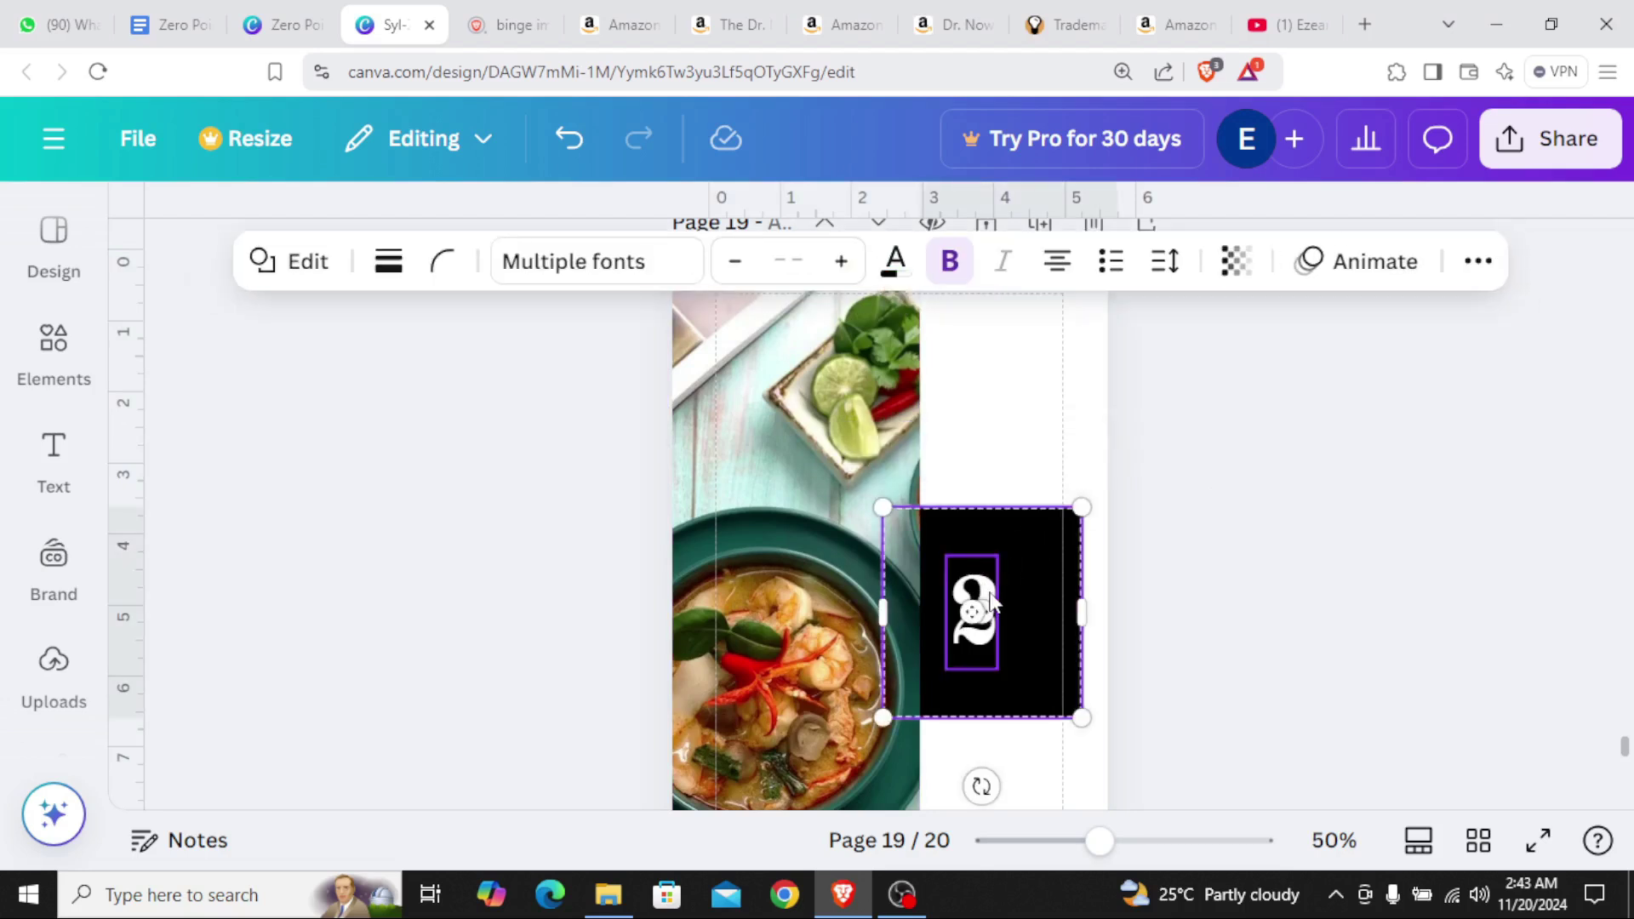
right_click(1040, 553)
mouse_move(1110, 478)
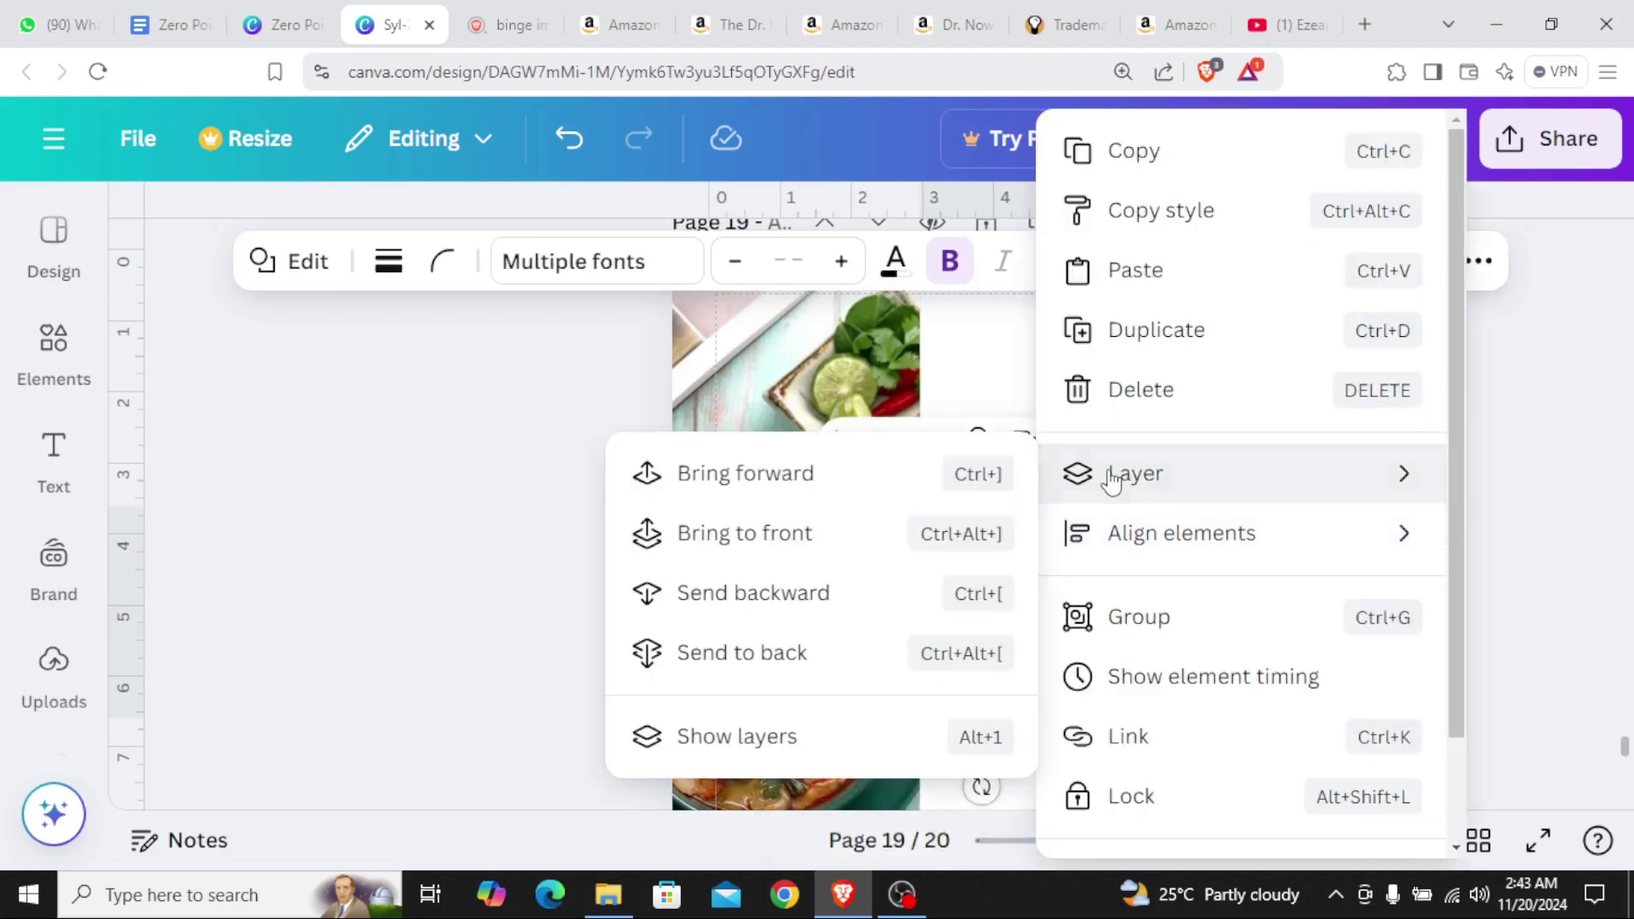
left_click(866, 482)
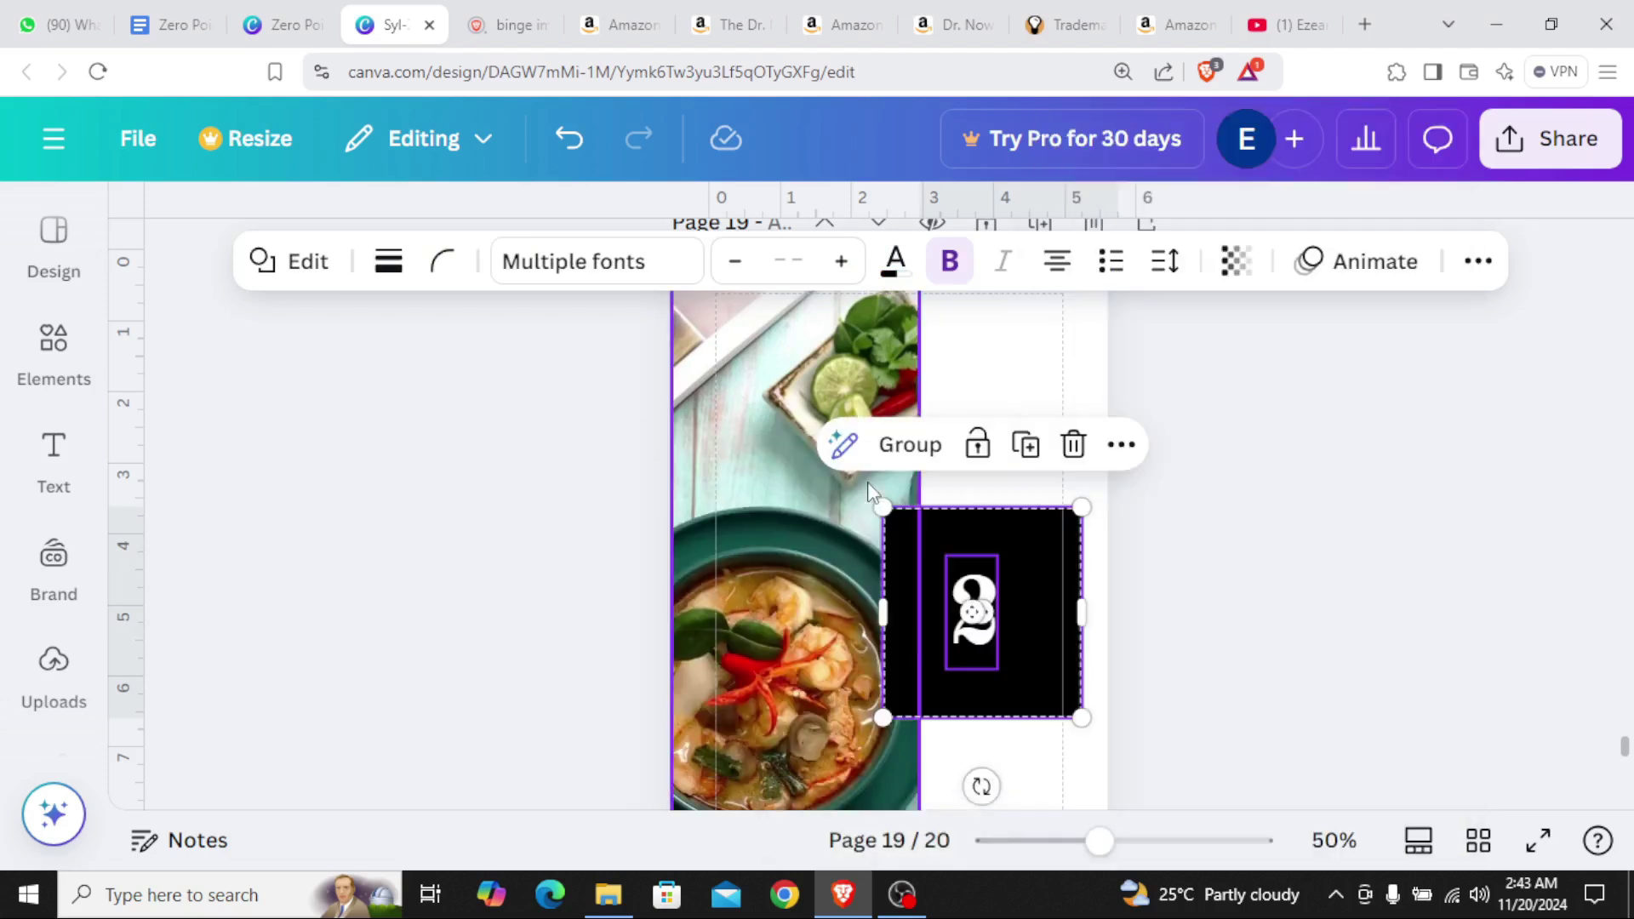
left_click(1372, 504)
Check the divider and omelet pages, then switch to the Google Docs manuscript and find the omelet recipe's instructions
scroll(1372, 504, "down", 3)
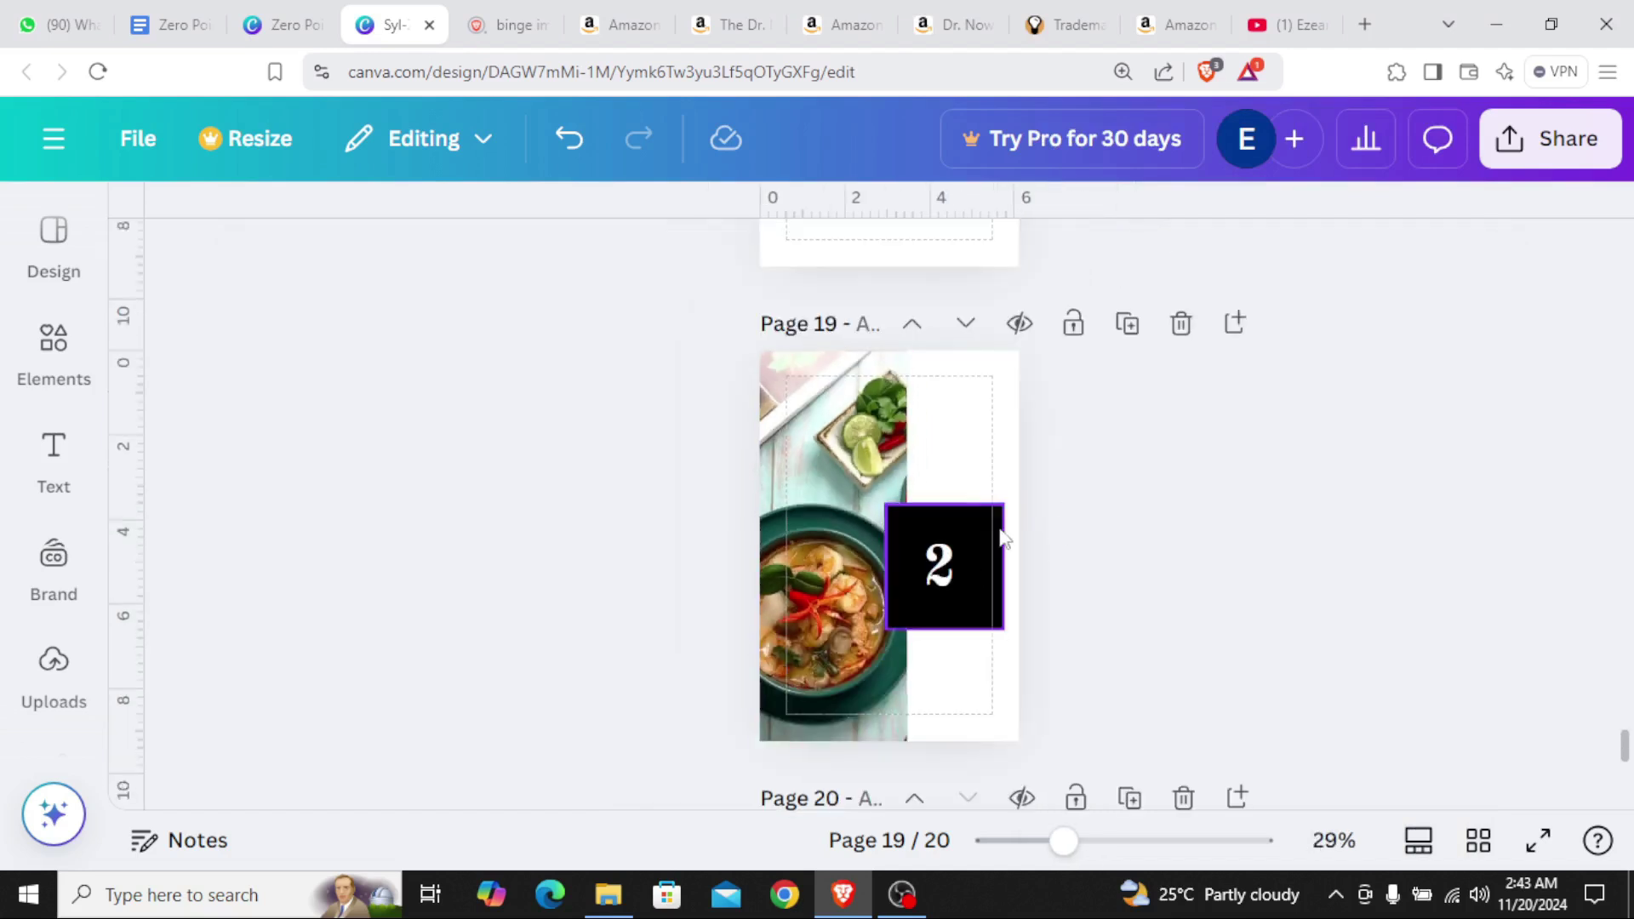
scroll(749, 378, "up", 2)
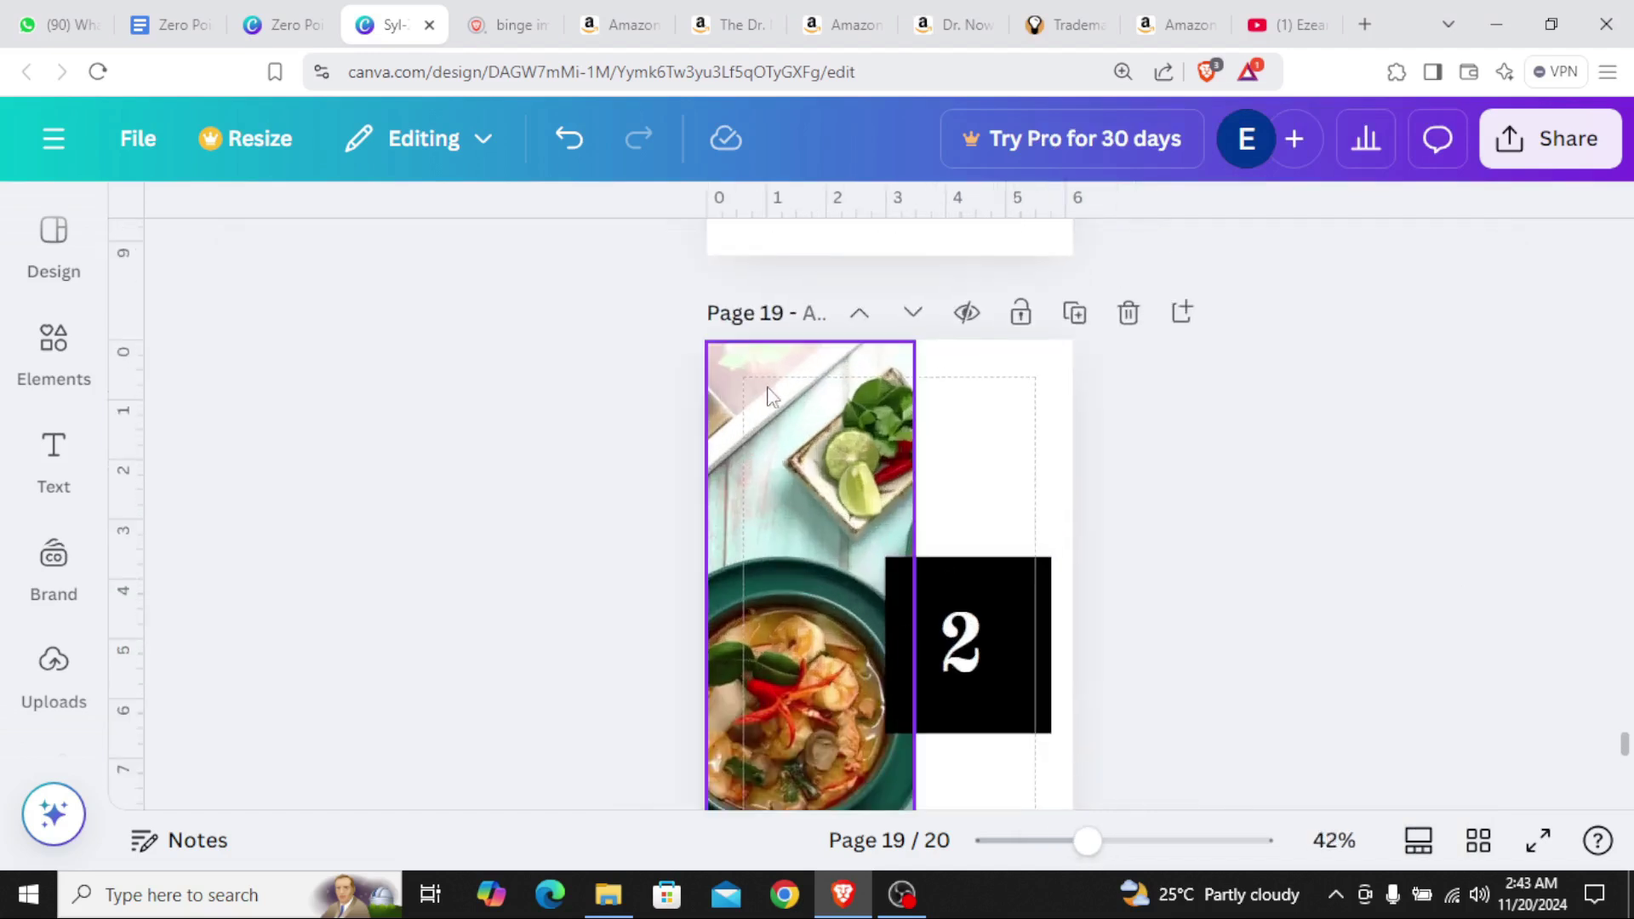
scroll(938, 489, "down", 5)
scroll(983, 497, "down", 3)
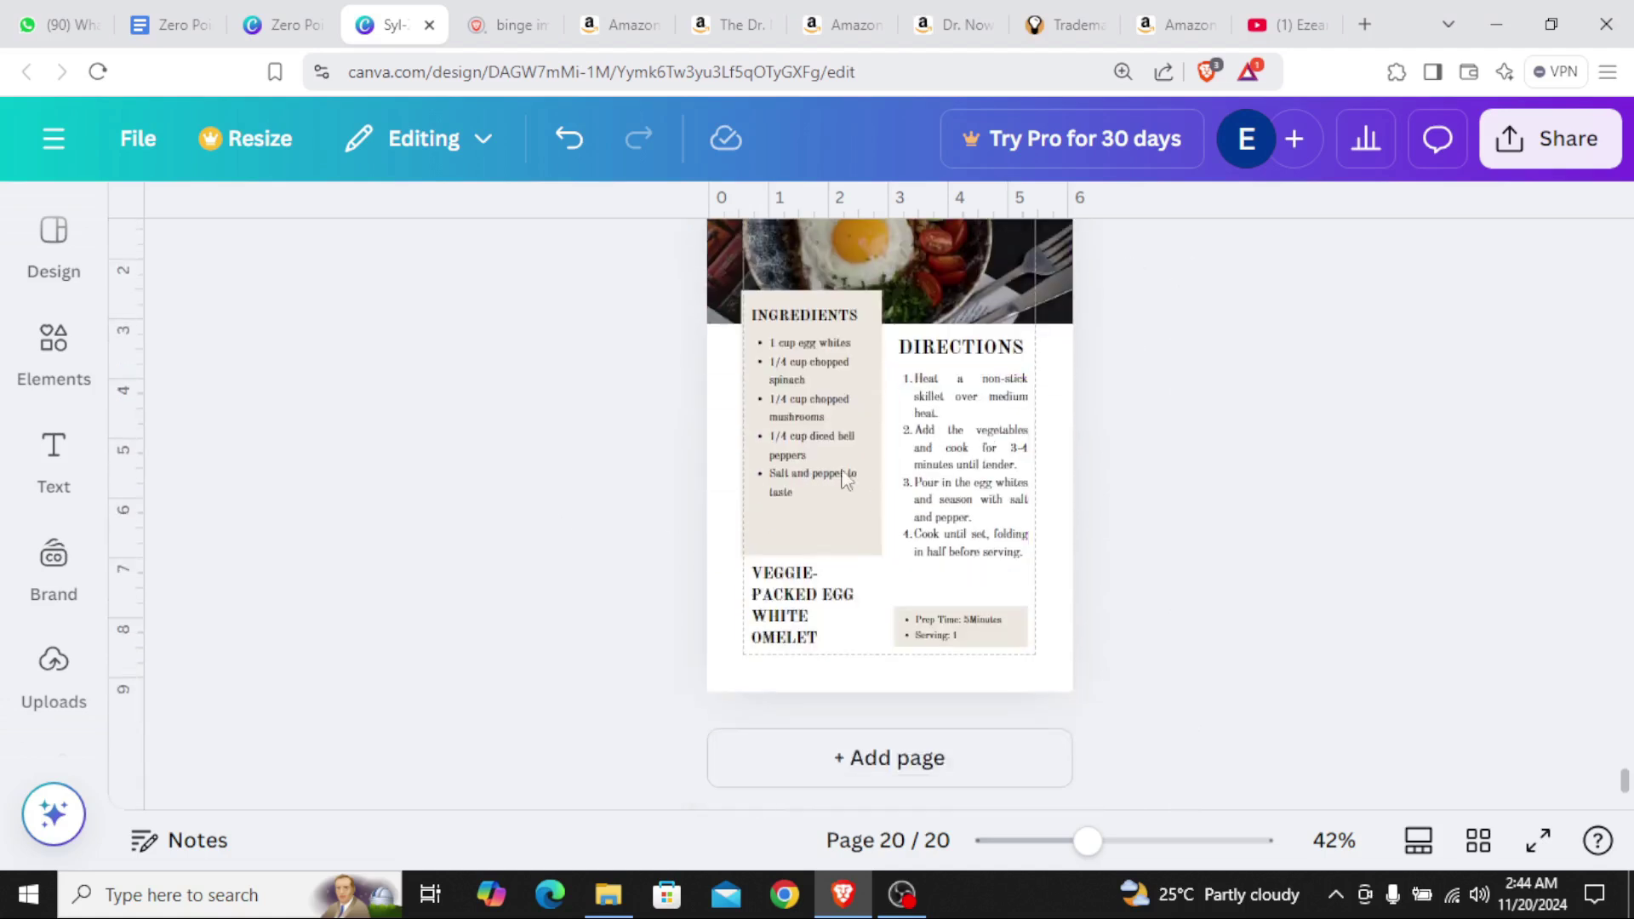
left_click(158, 27)
scroll(1148, 541, "down", 5)
scroll(1149, 541, "down", 20)
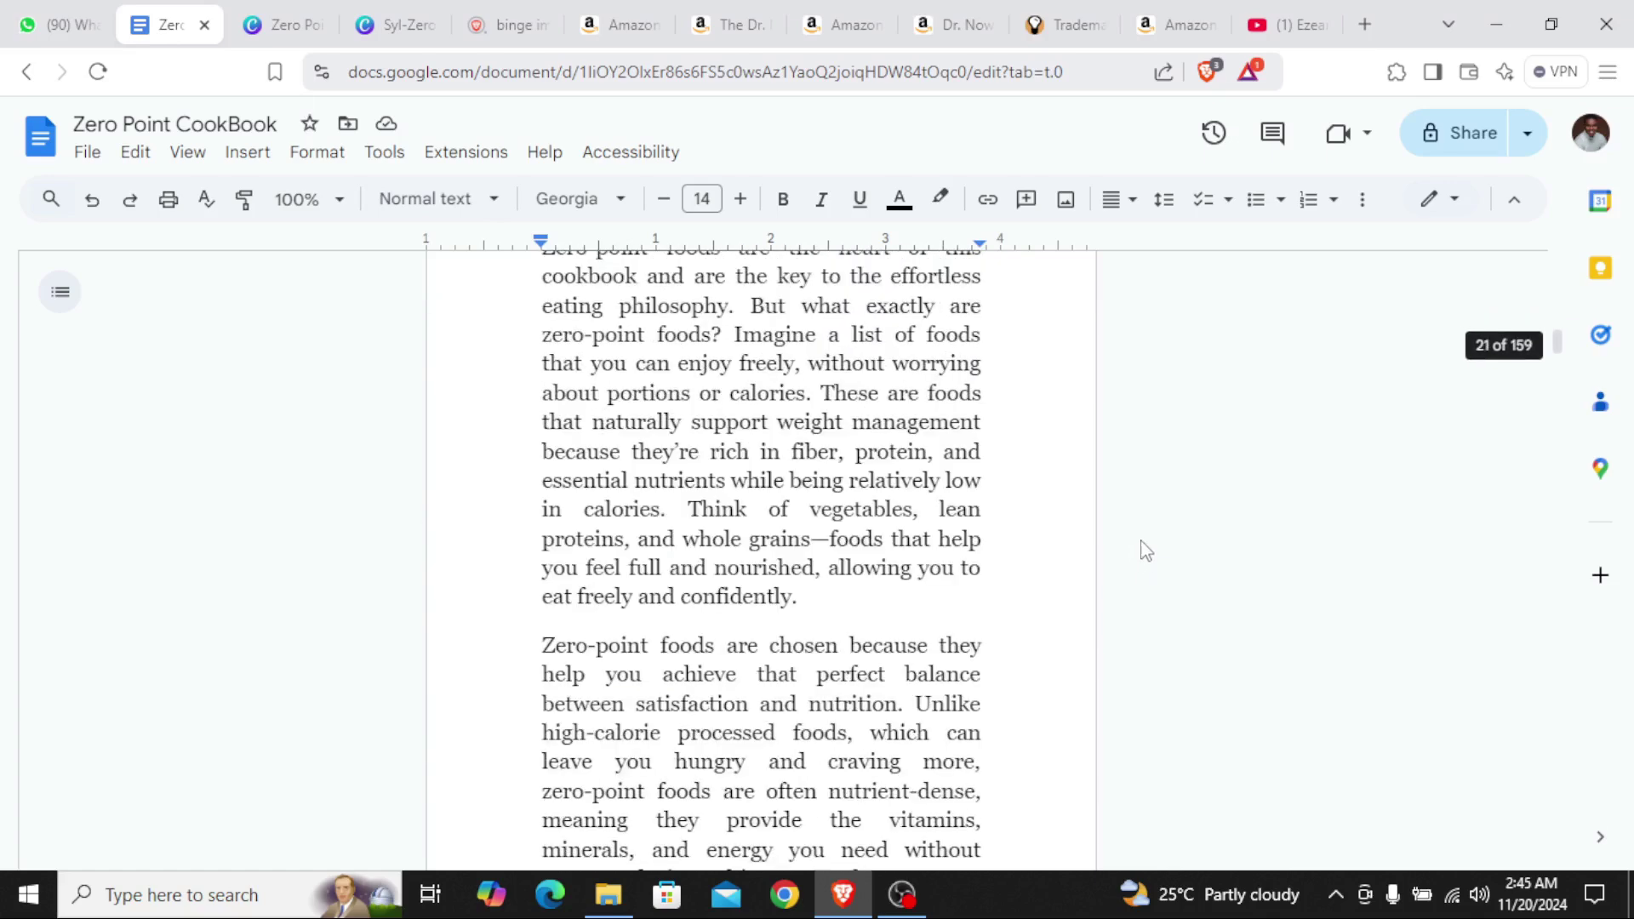
scroll(1146, 549, "down", 15)
scroll(1146, 543, "down", 20)
key("Page_Down")
key("Page_Down")
key("Page_Down")
key("Page_Down")
key("Page_Down")
key("Page_Down")
key("Page_Down")
key("Page_Down")
key("Page_Down")
key("Page_Down")
key("Page_Down")
key("Page_Down")
key("Page_Down")
key("Page_Down")
key("Page_Down")
key("Page_Down")
key("Page_Down")
key("Page_Down")
key("Page_Down")
scroll(917, 595, "up", 2)
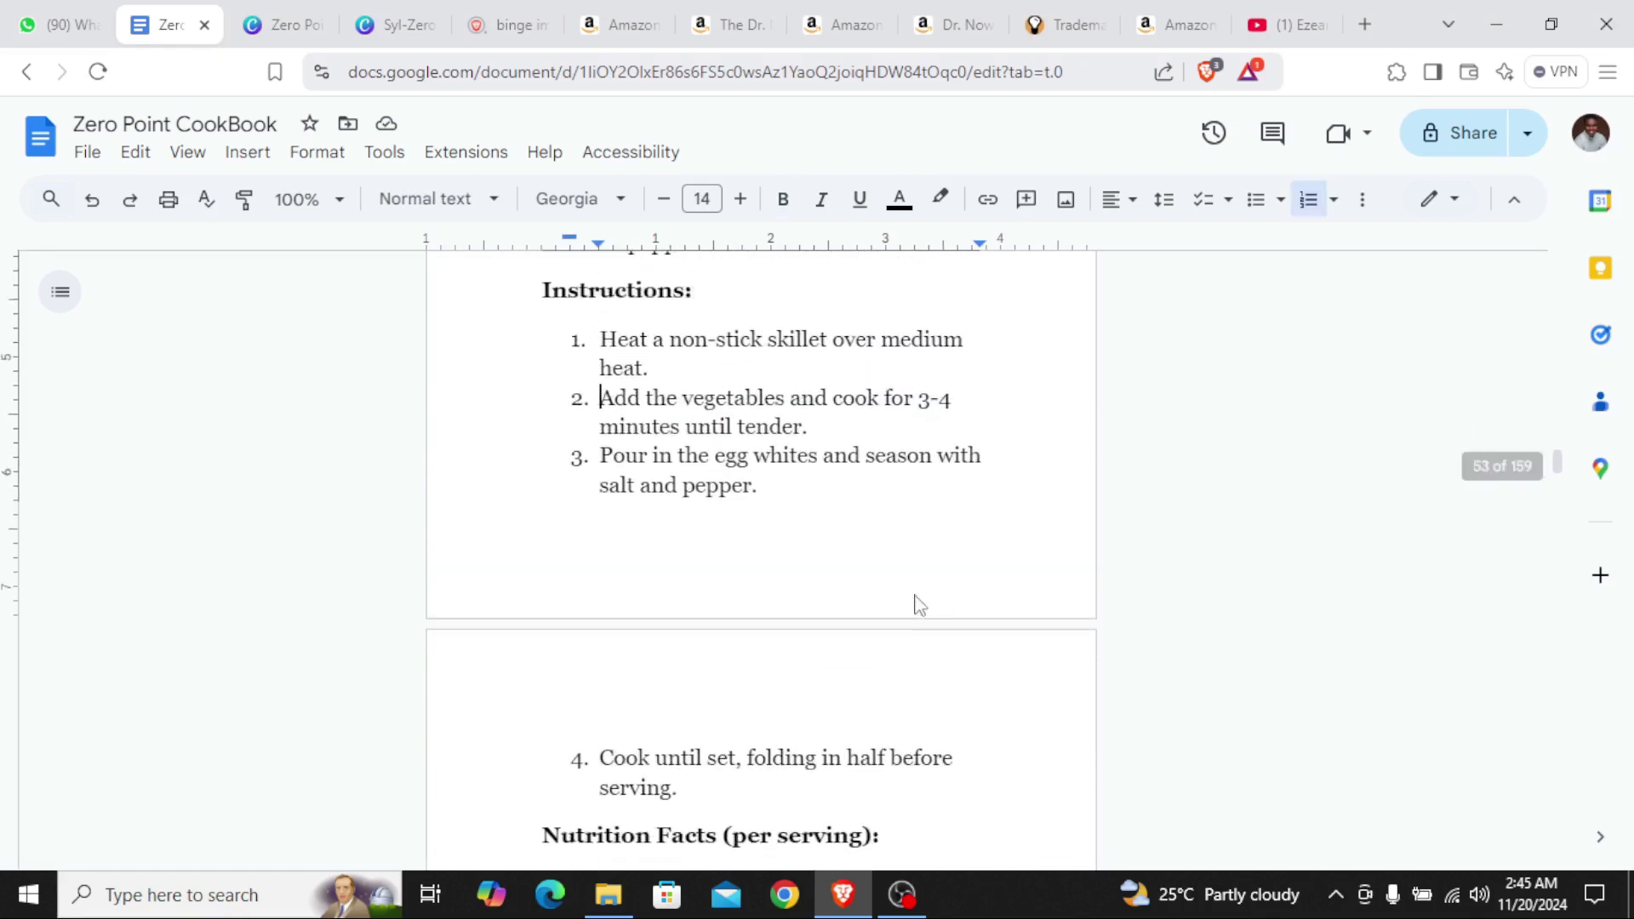
Switch to the finished cookbook design and add the uploaded barbecue grill photo to the omelet recipe on page 53
left_click(280, 25)
left_click(1100, 647)
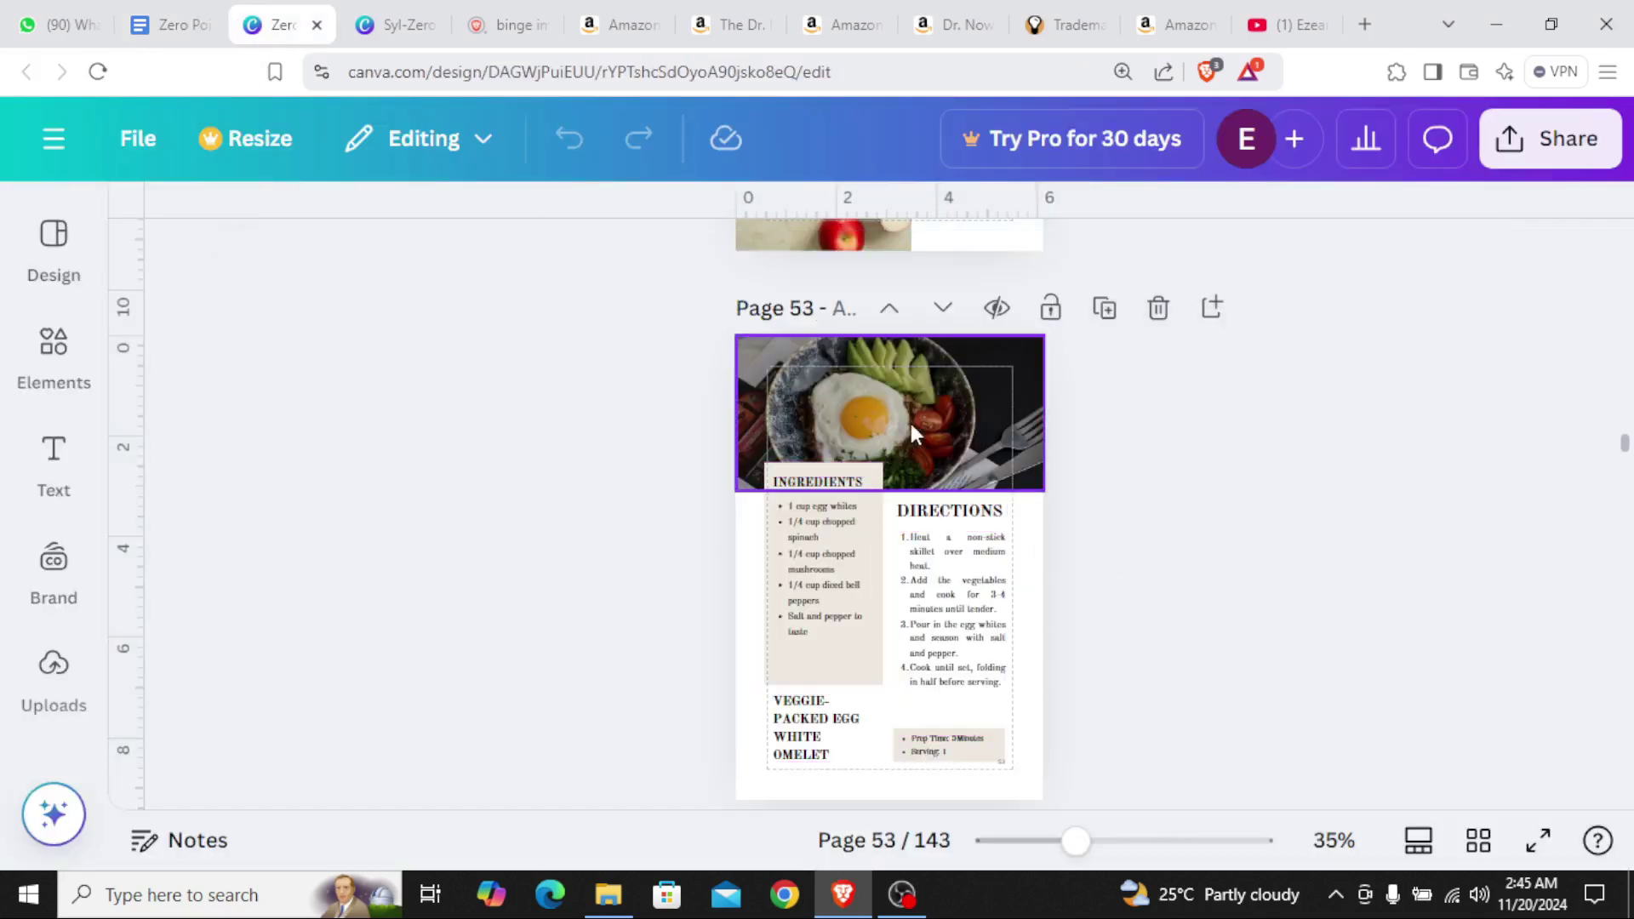
left_click(935, 415)
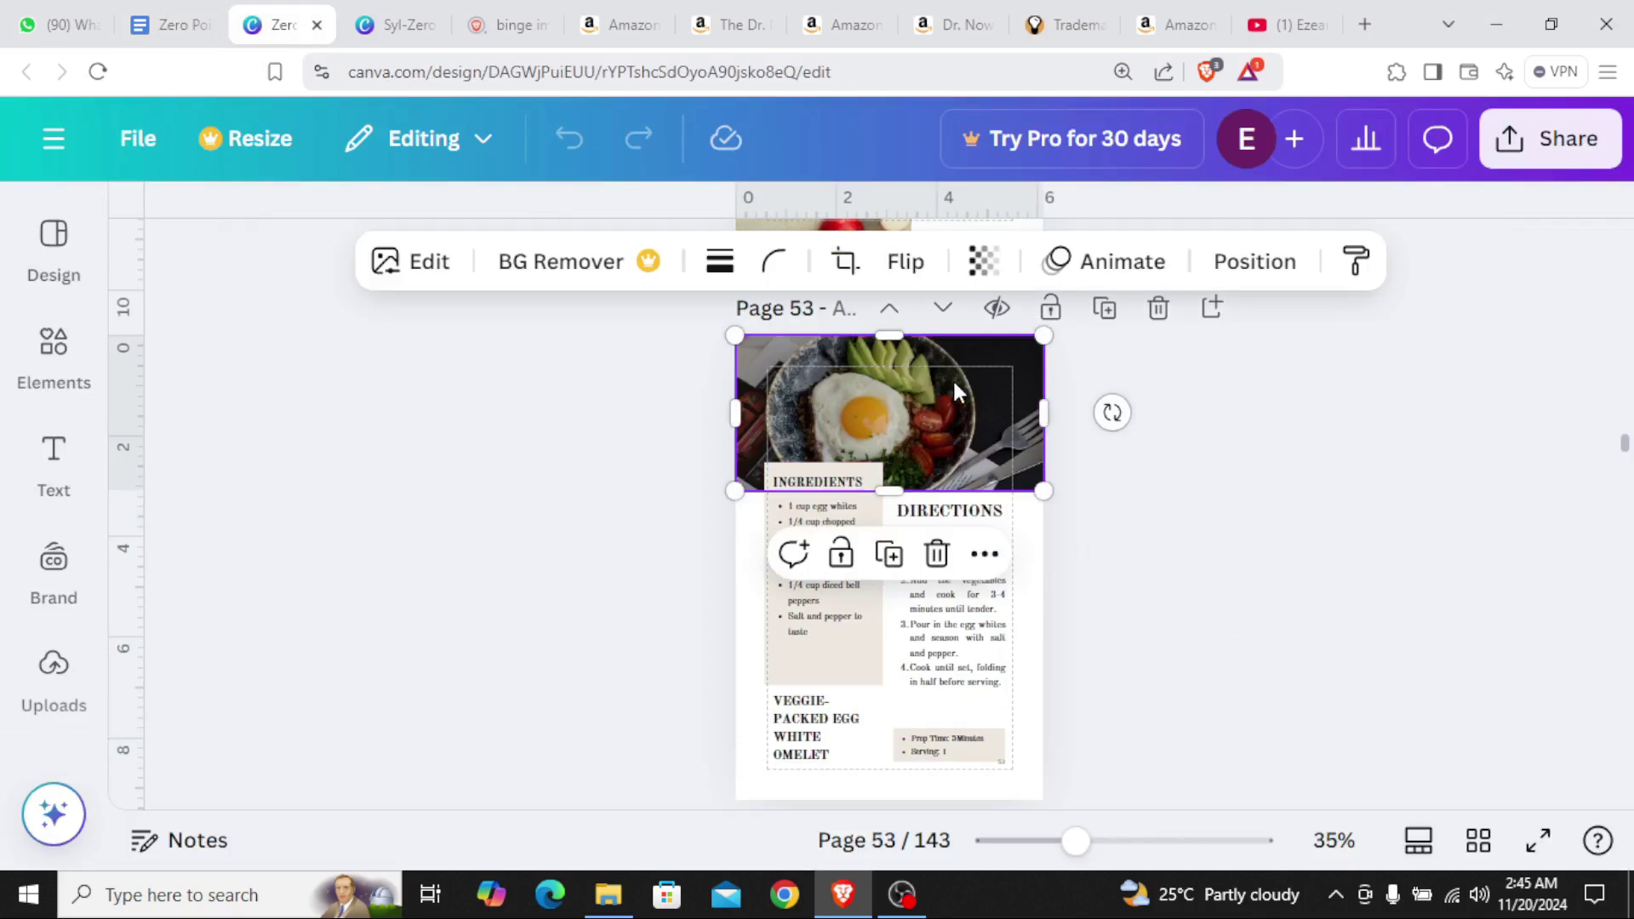
left_click(53, 669)
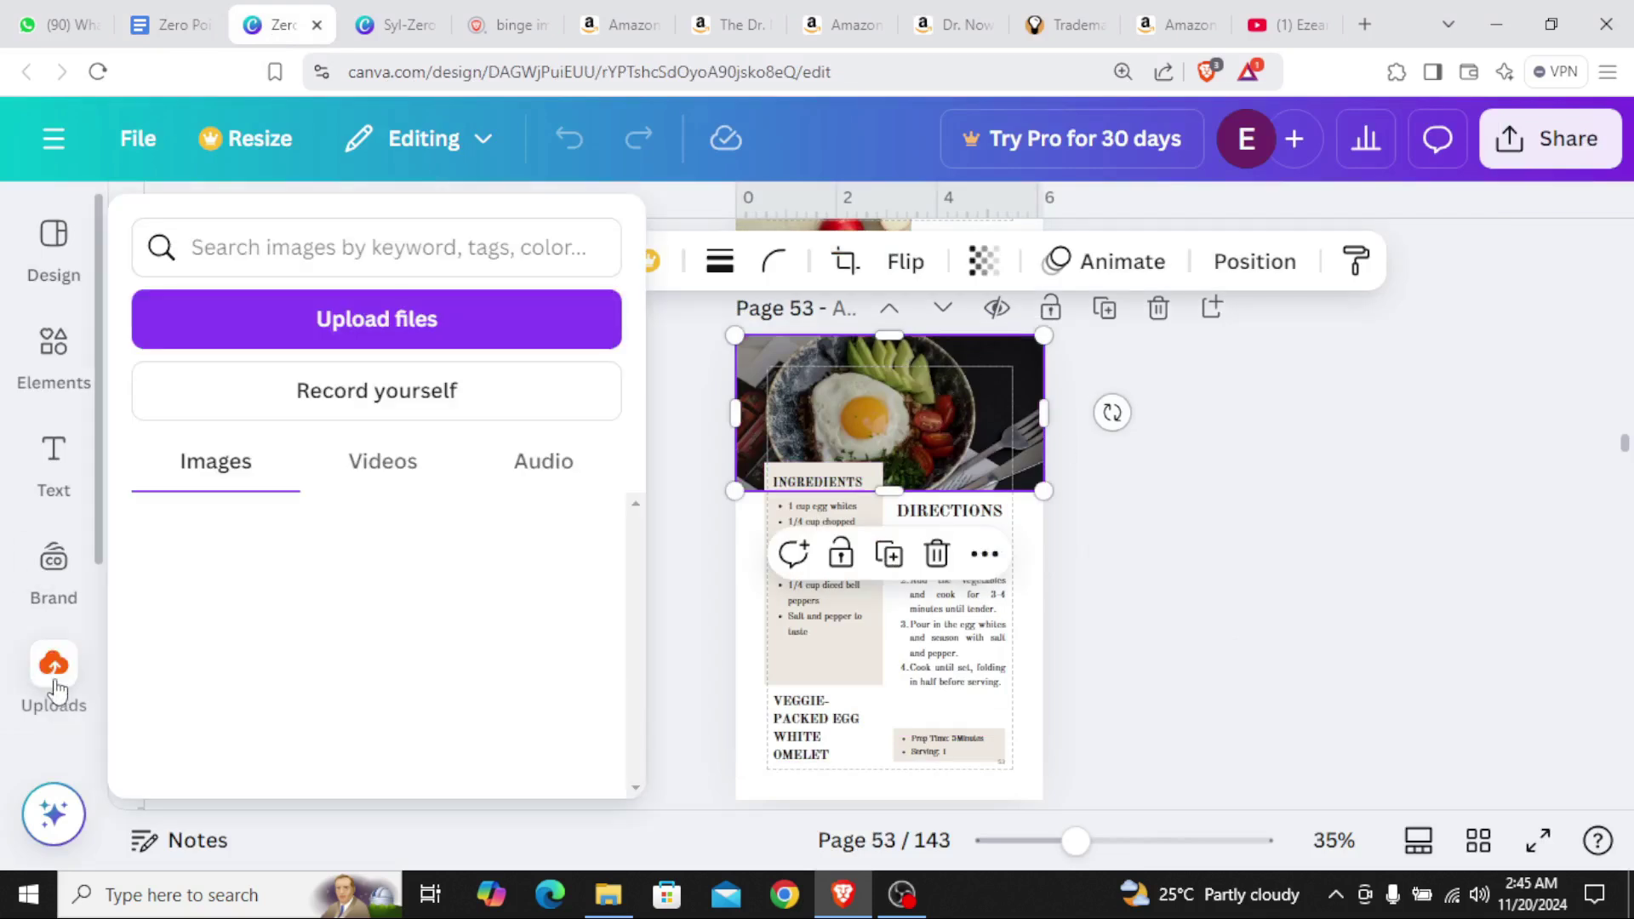
scroll(434, 613, "down", 8)
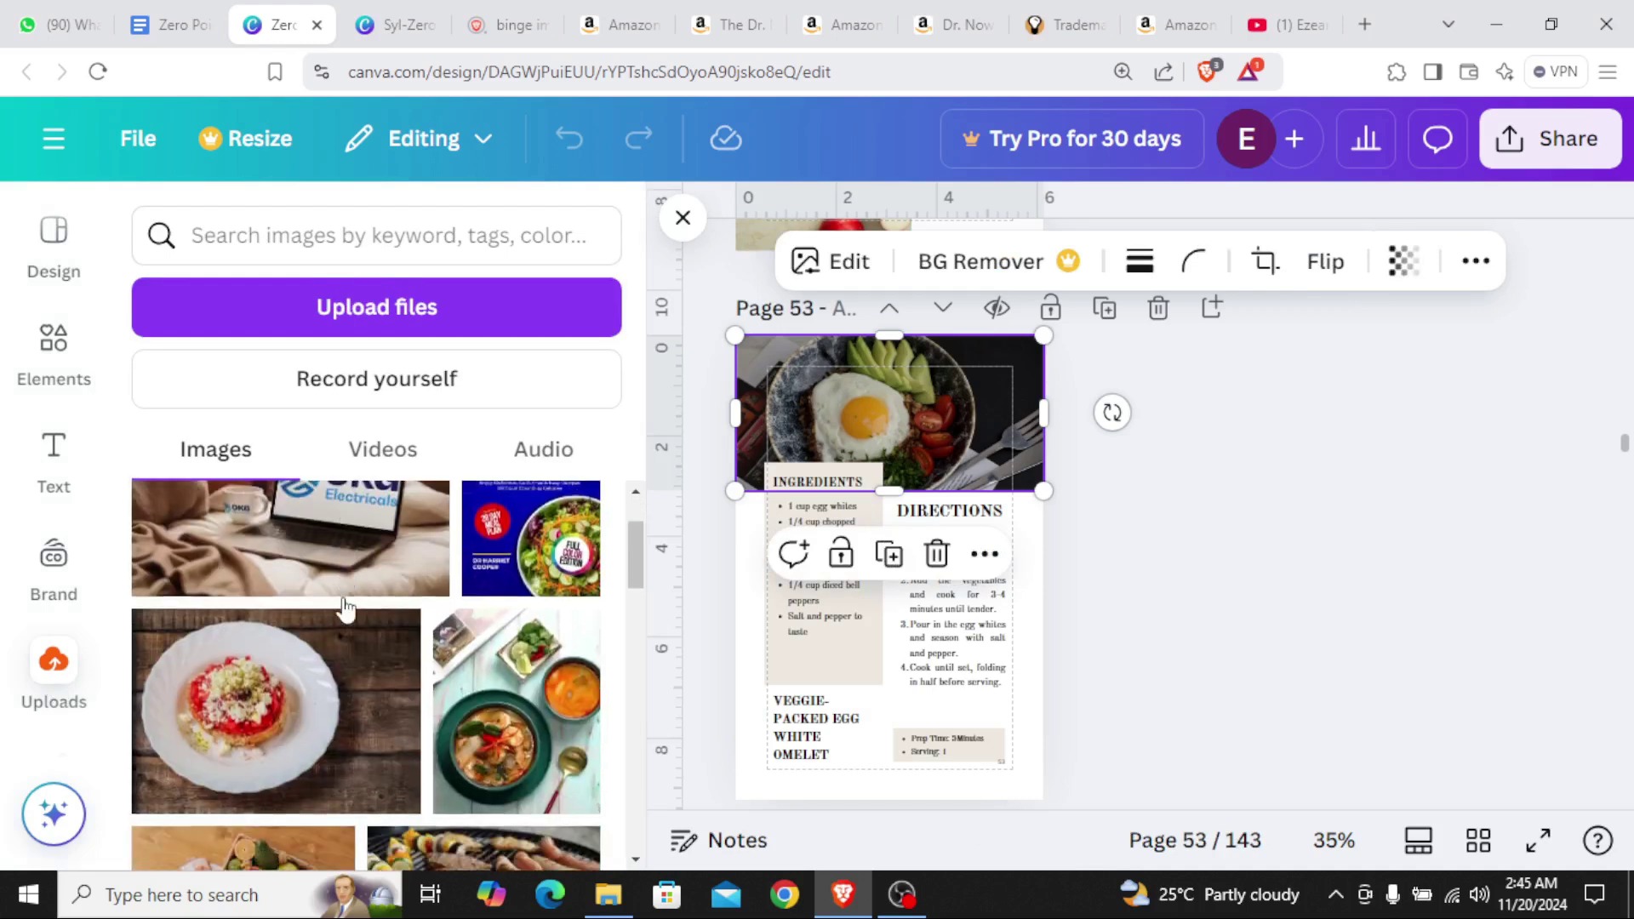
scroll(421, 612, "down", 2)
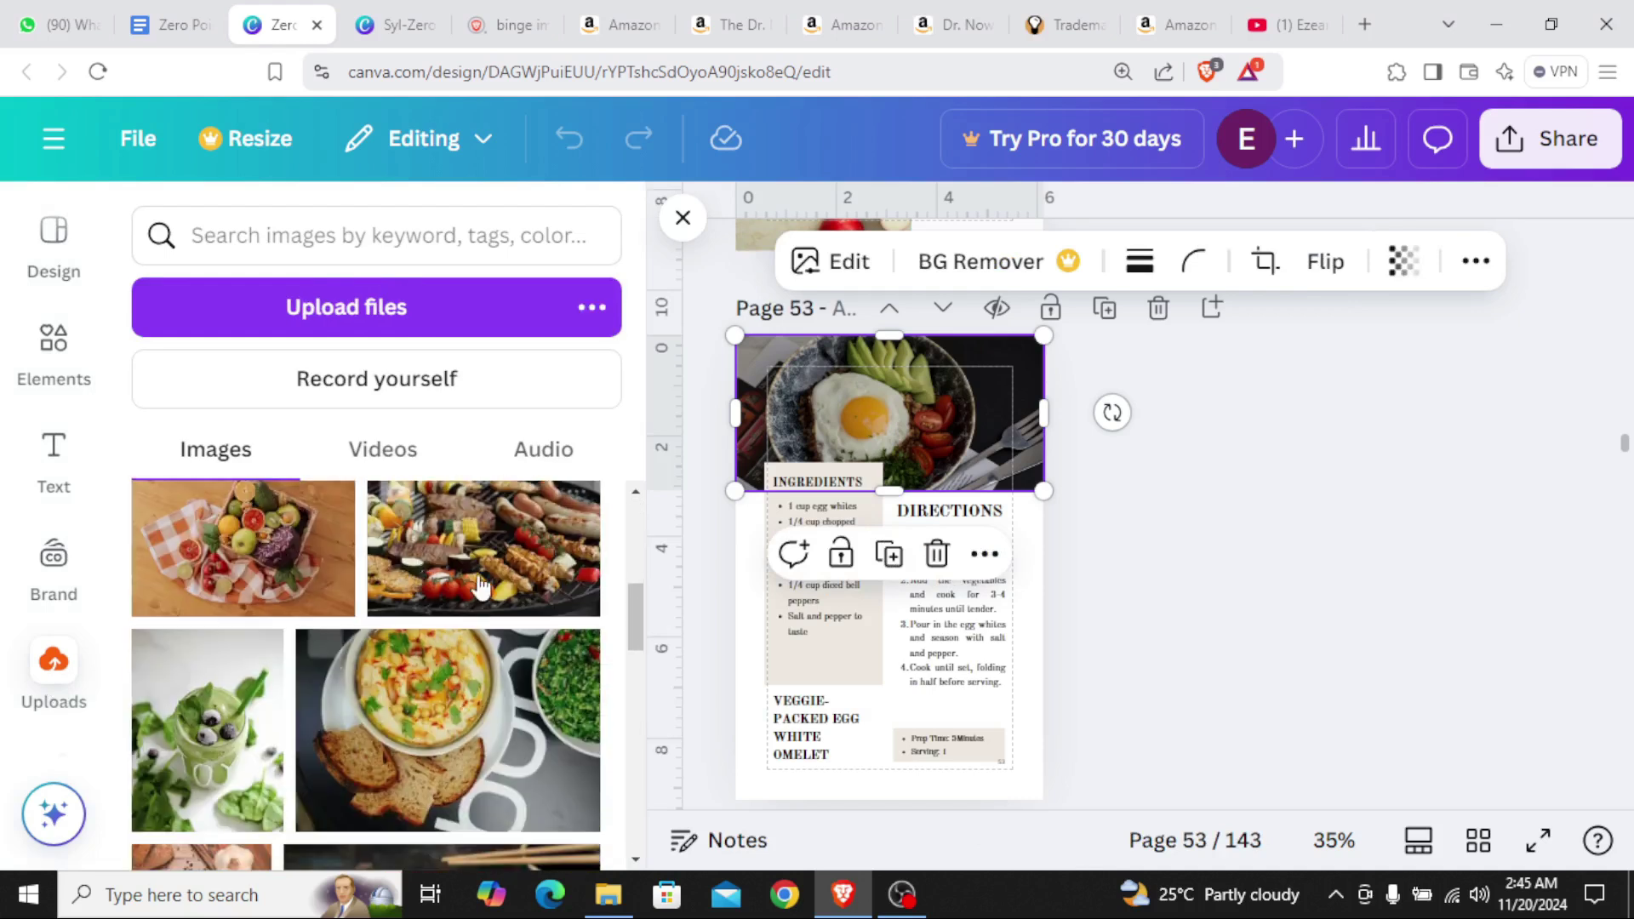
left_click(421, 596)
scroll(1021, 732, "up", 4)
scroll(955, 728, "down", 3)
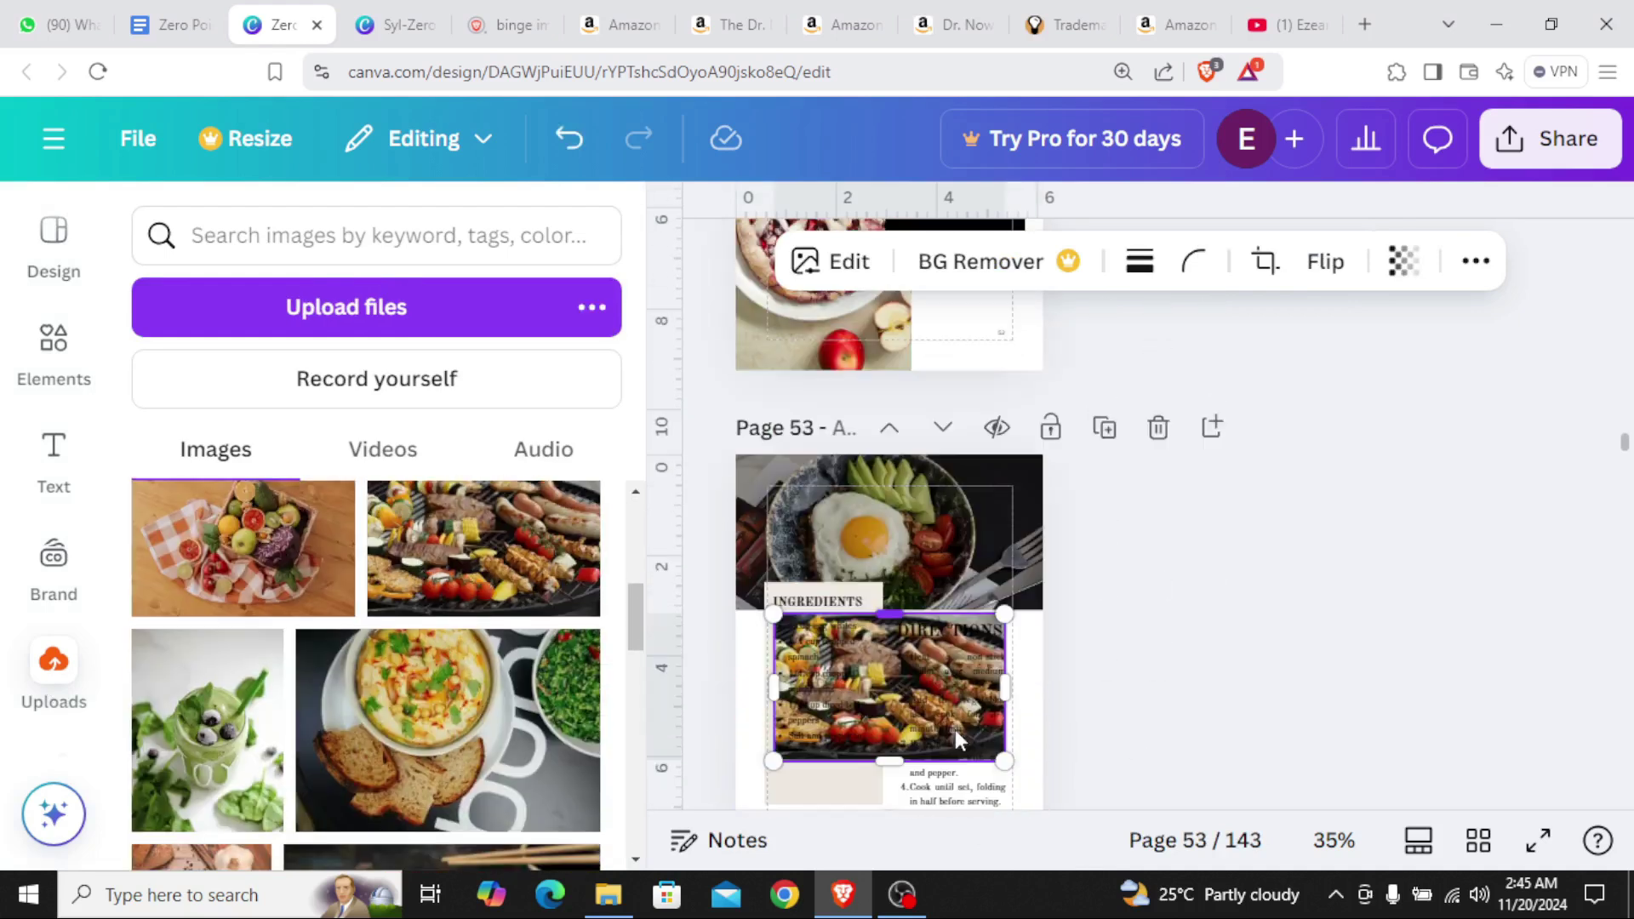
Fit the grill photo over the omelet header image on page 53 and send it backward behind the ingredients box
left_click_drag(942, 705, 1044, 529)
mouse_move(892, 603)
left_mouse_down()
mouse_move(898, 587)
mouse_move(902, 609)
left_mouse_up()
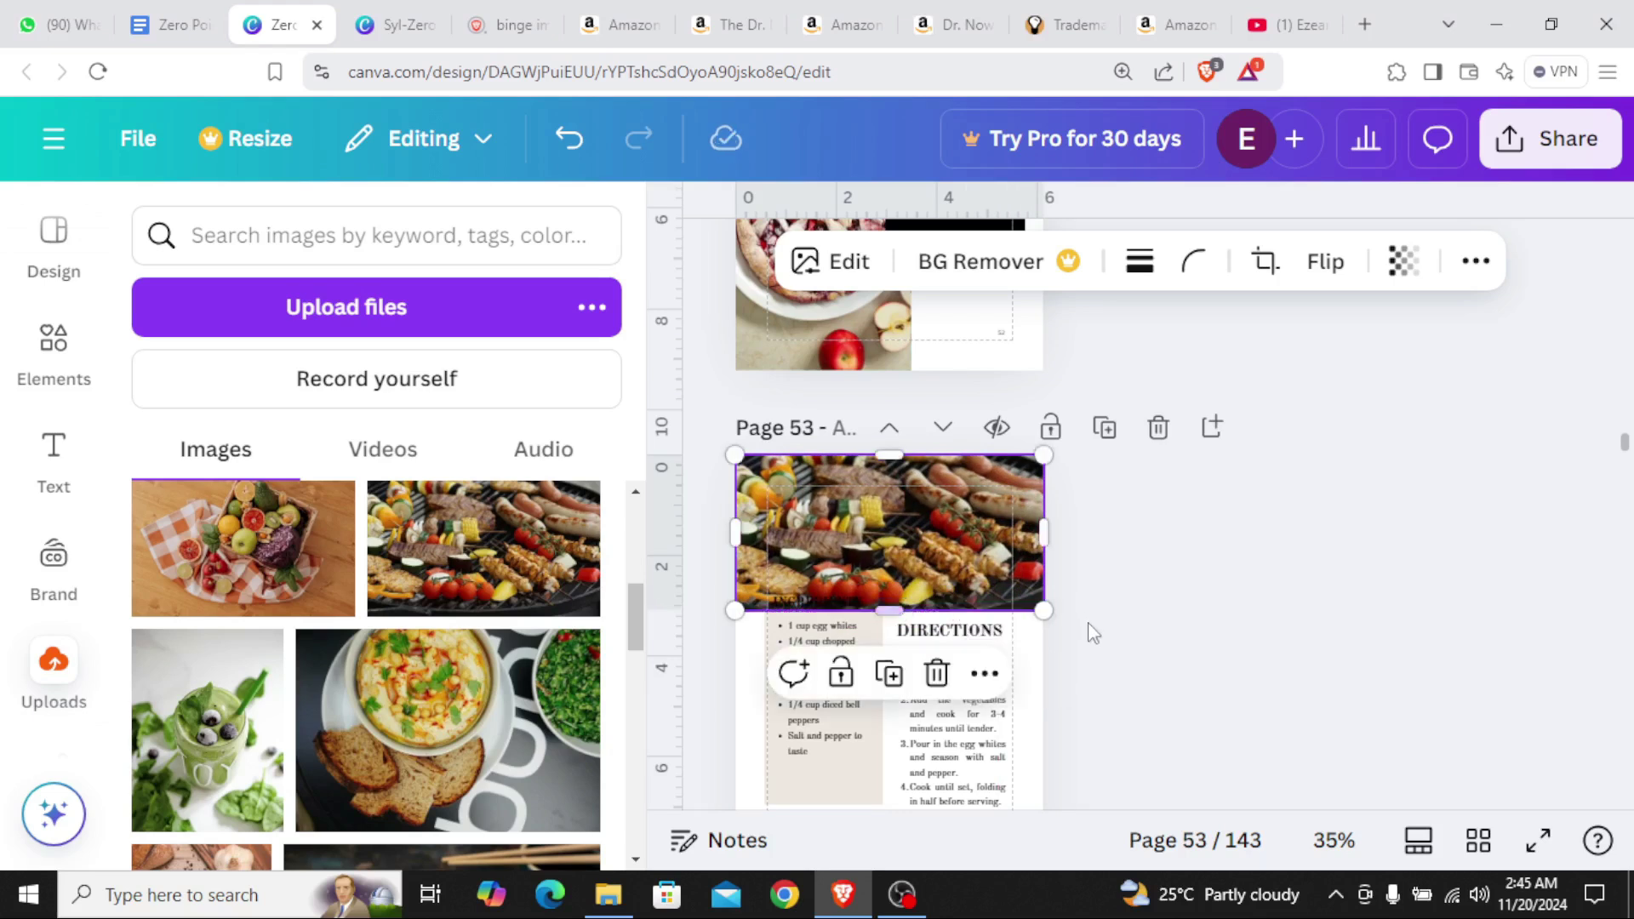
right_click(935, 544)
mouse_move(981, 479)
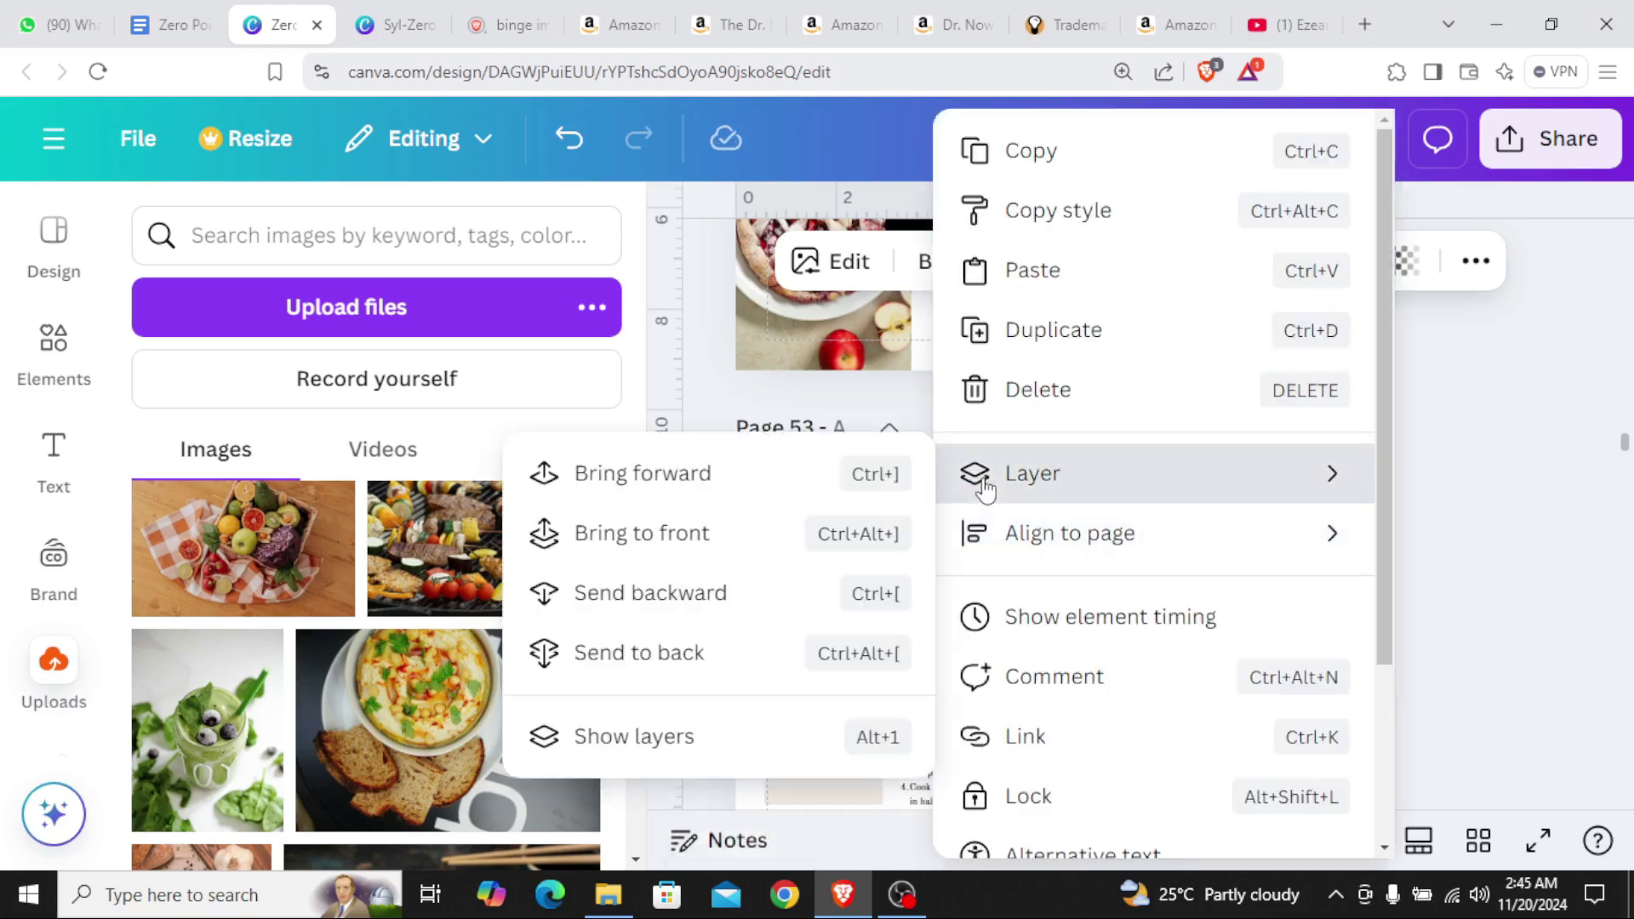
left_click(740, 606)
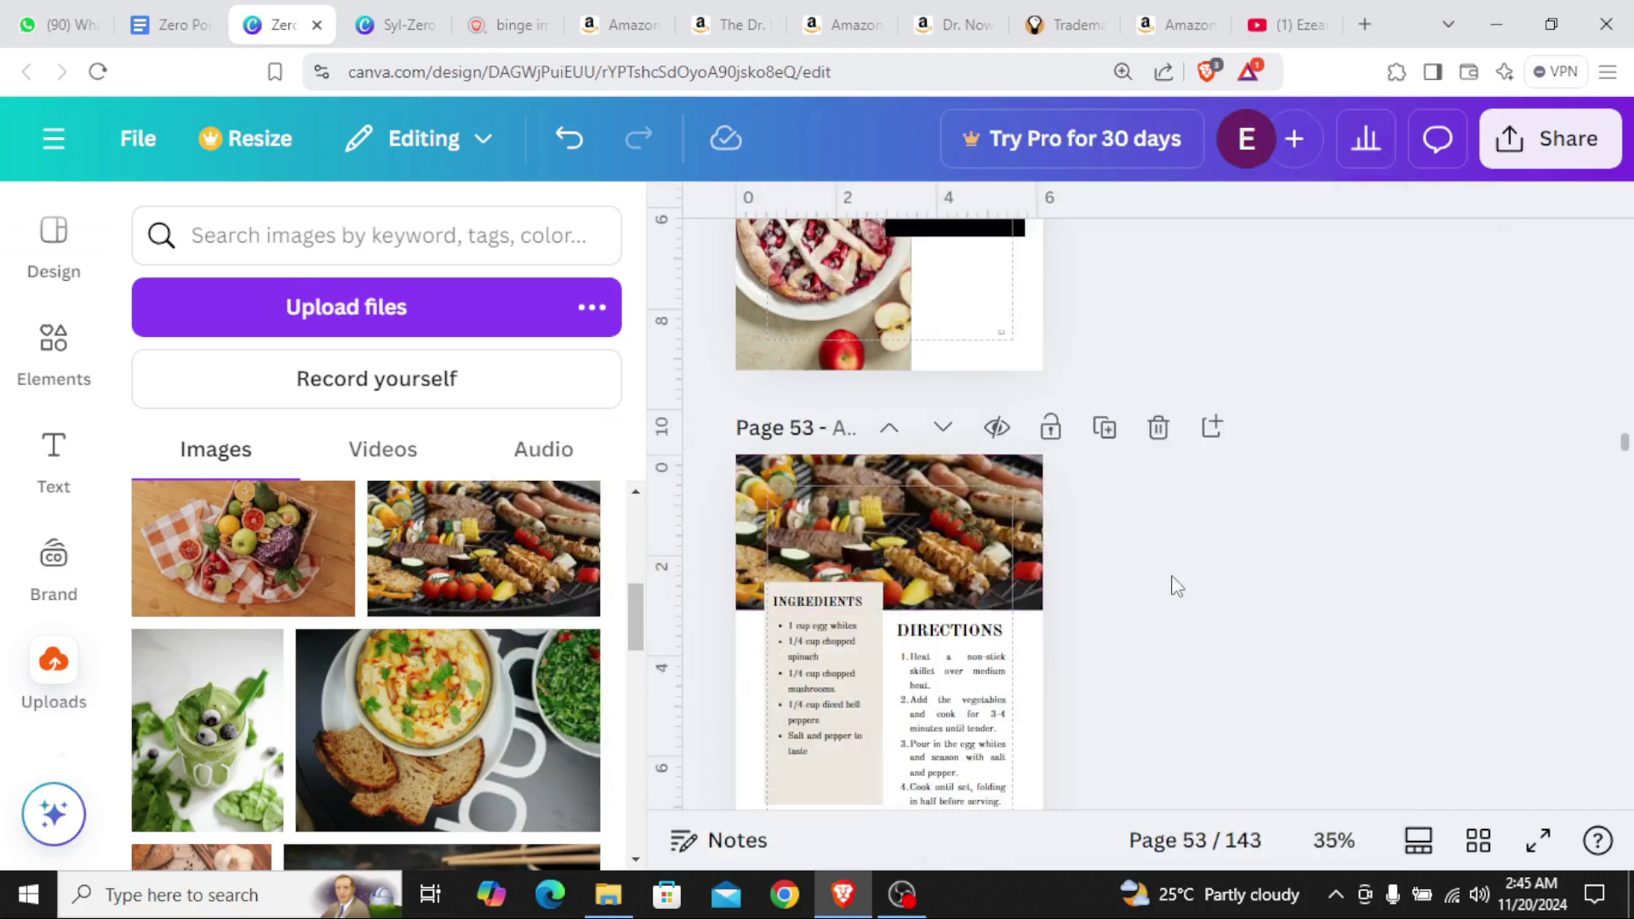
Examine the omelet recipe layout on page 53, including its header photo, ingredients box, directions text and title
scroll(1175, 583, "up", 2, "ctrl")
scroll(1269, 562, "down", 3)
scroll(1267, 562, "up", 2)
scroll(1270, 562, "down", 2)
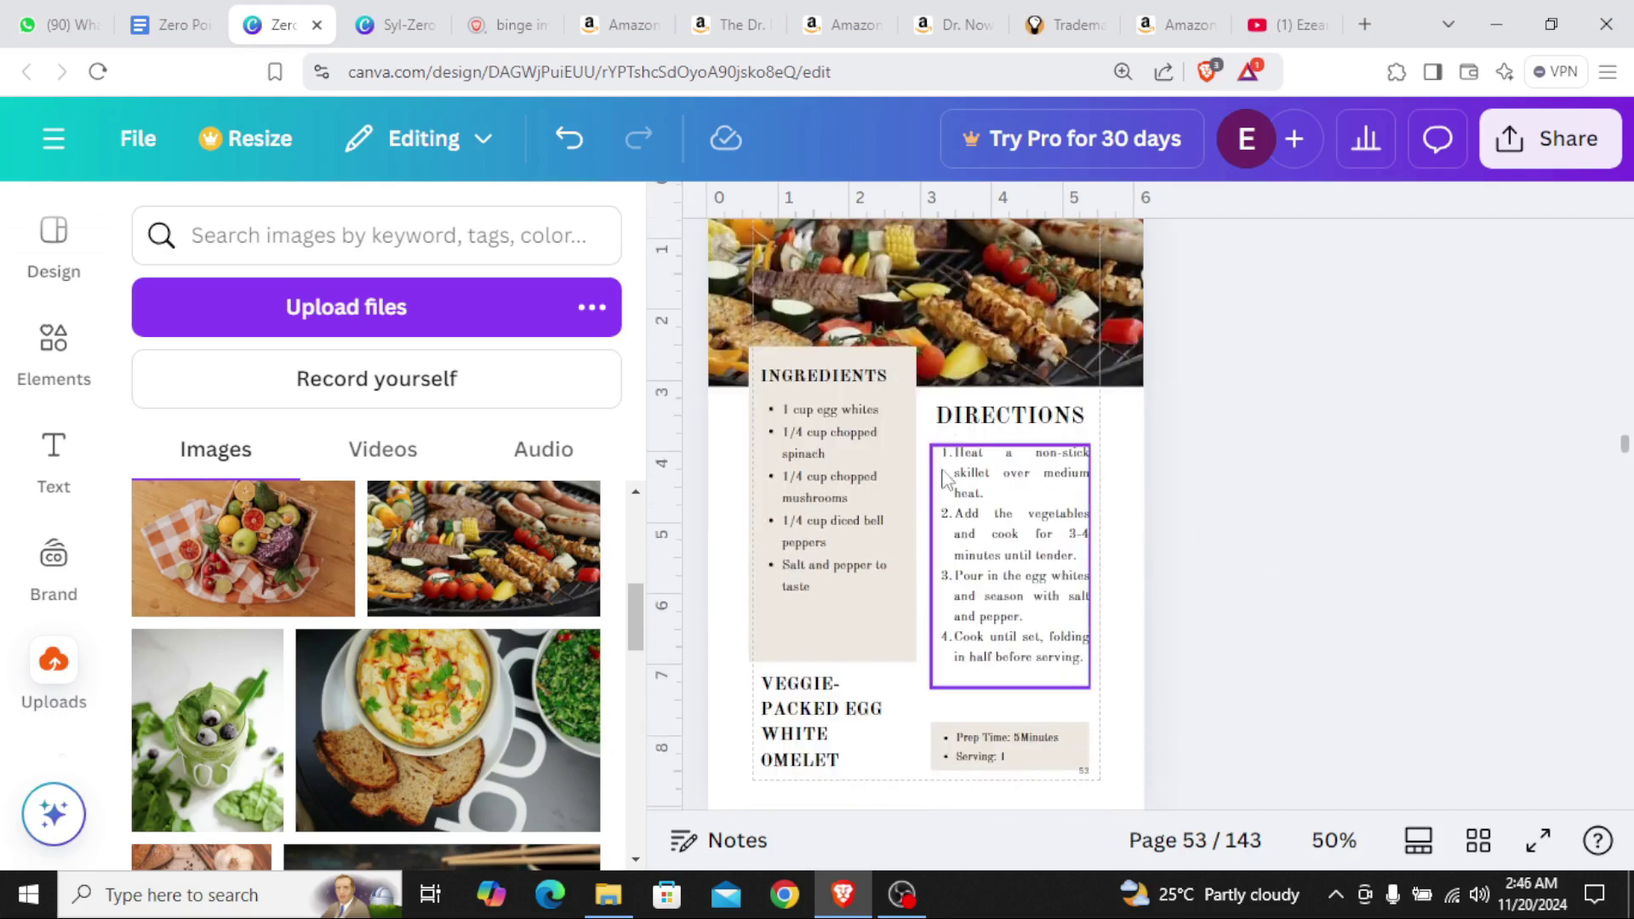
scroll(941, 473, "up", 3)
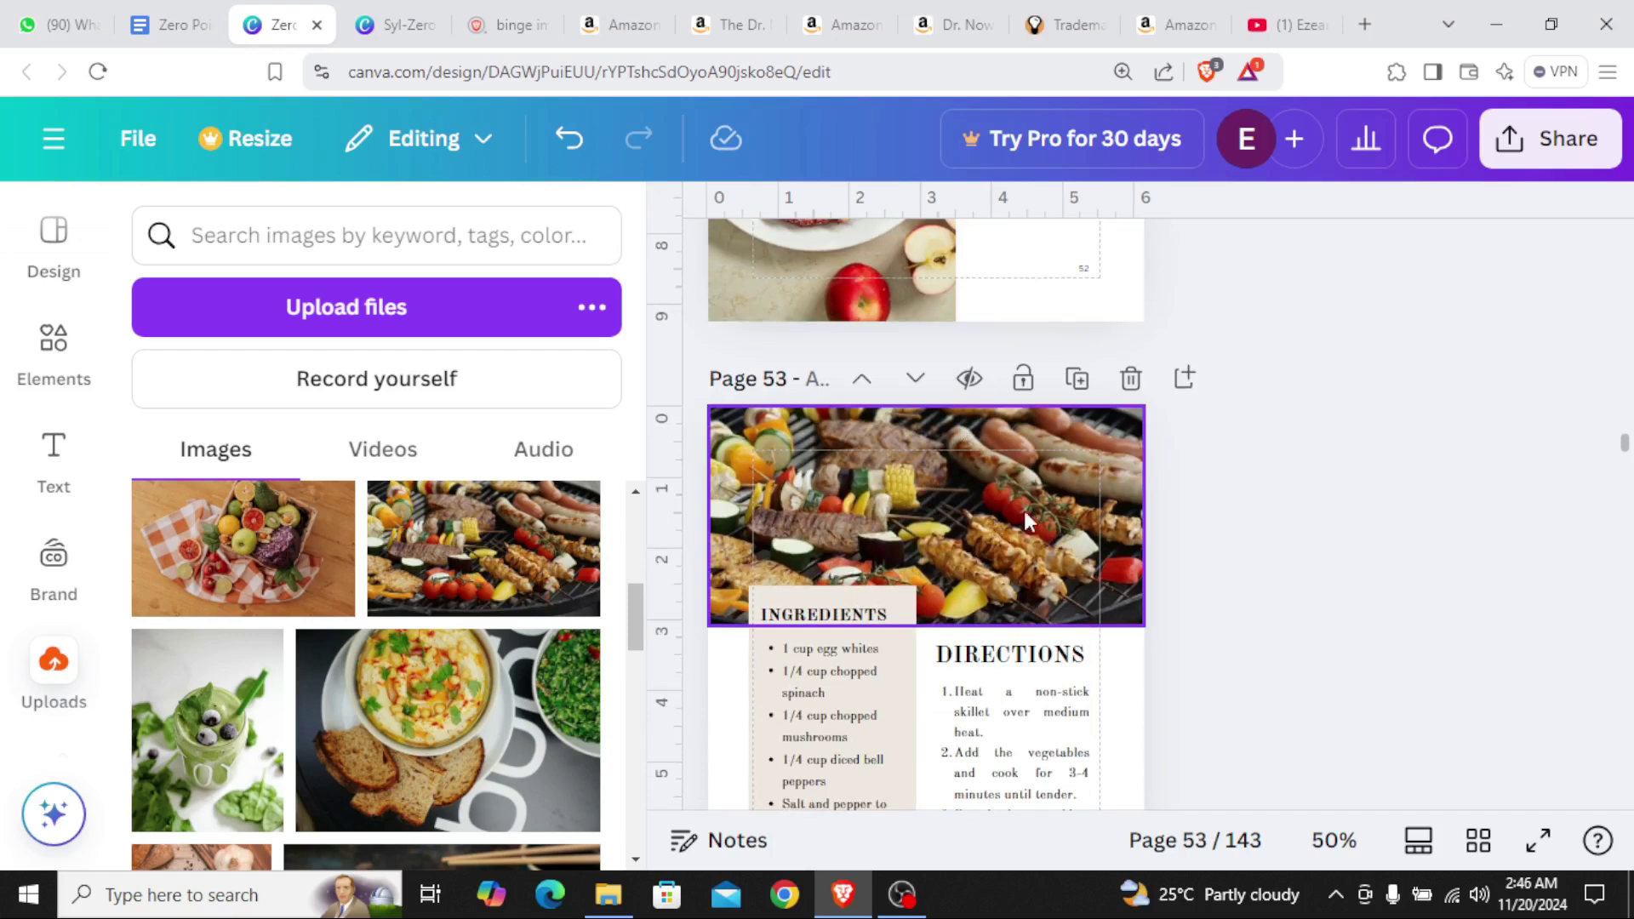
scroll(864, 590, "down", 2)
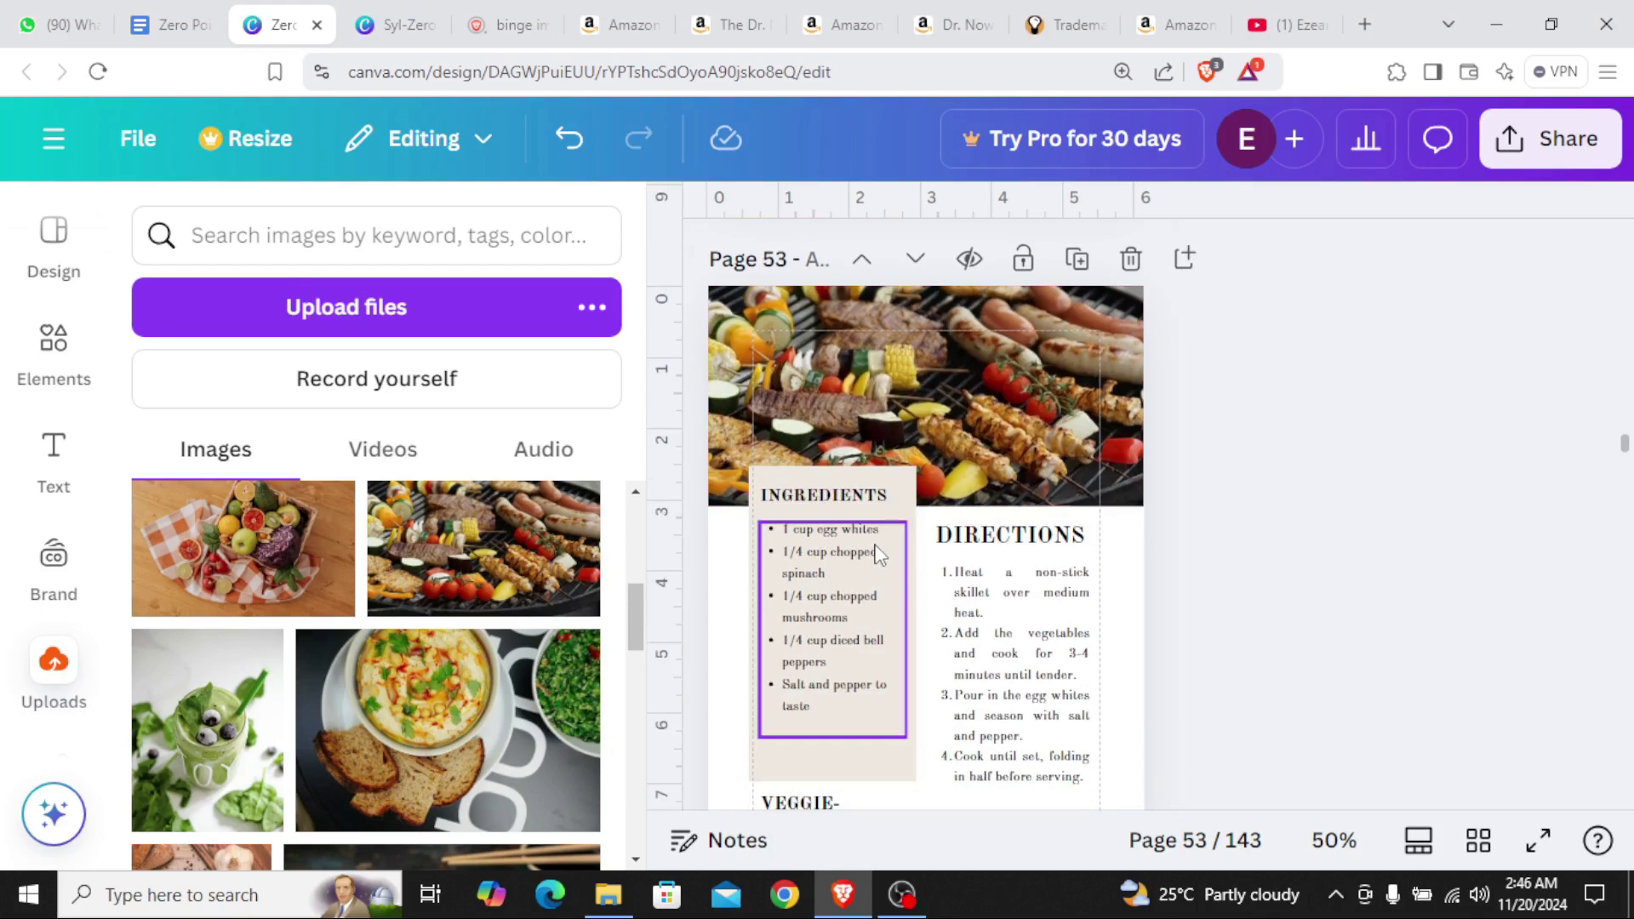
left_click(1007, 548)
left_click(1357, 584)
left_click(800, 501)
left_click(1270, 509)
left_click(1083, 538)
left_click(1183, 528)
left_click(867, 608)
left_click(1013, 655)
left_click(1284, 660)
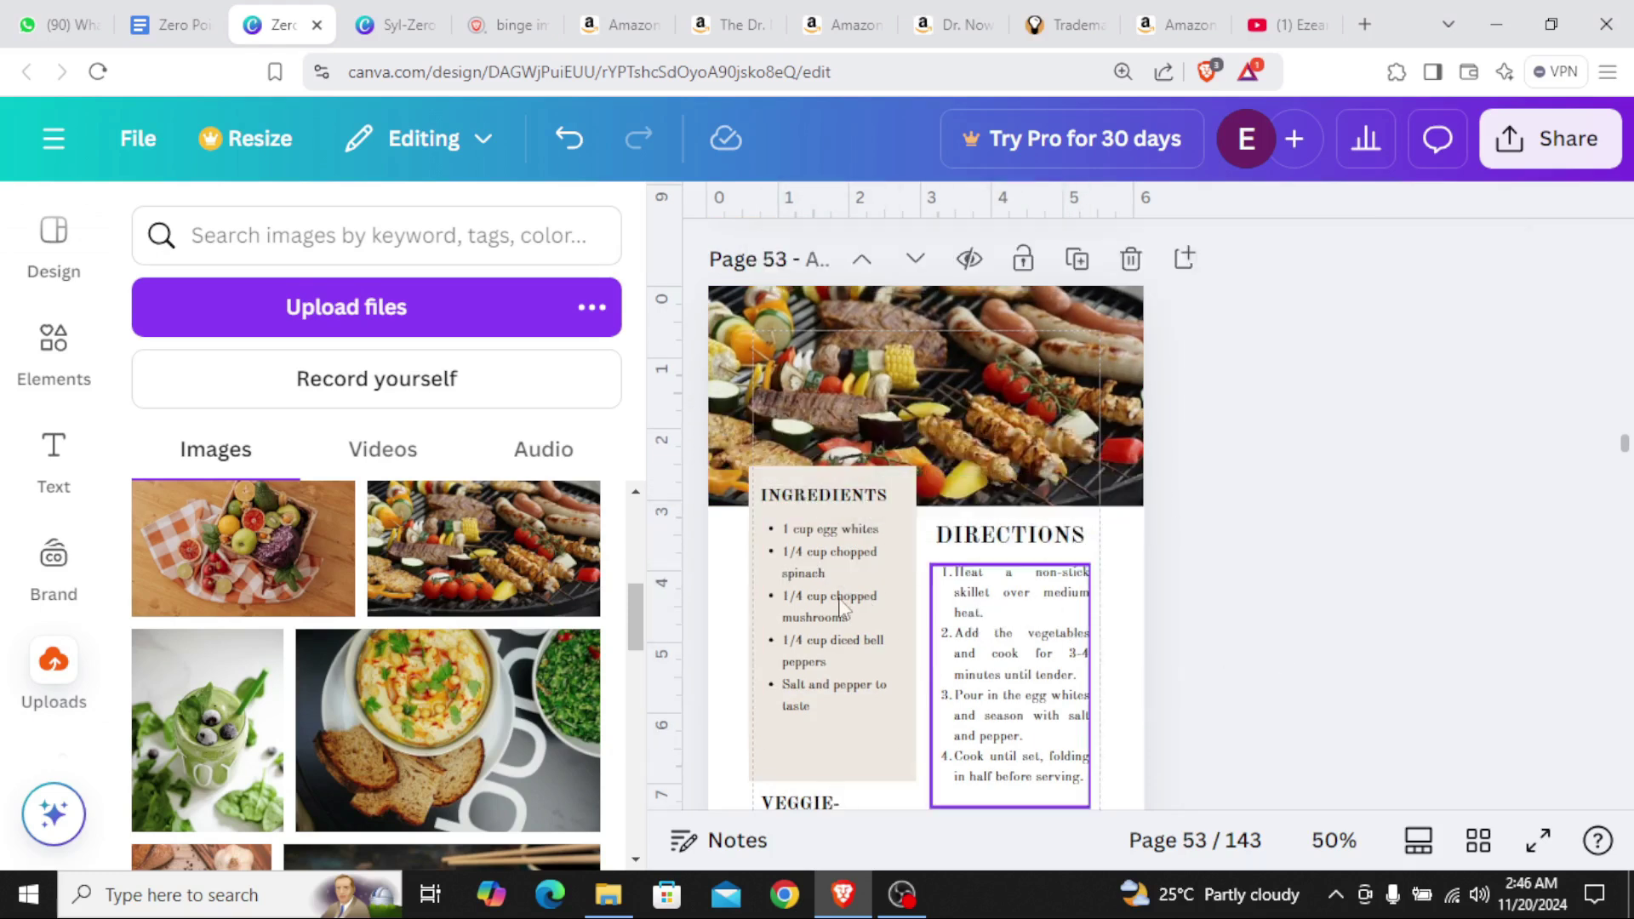
left_click(679, 215)
left_click(802, 643)
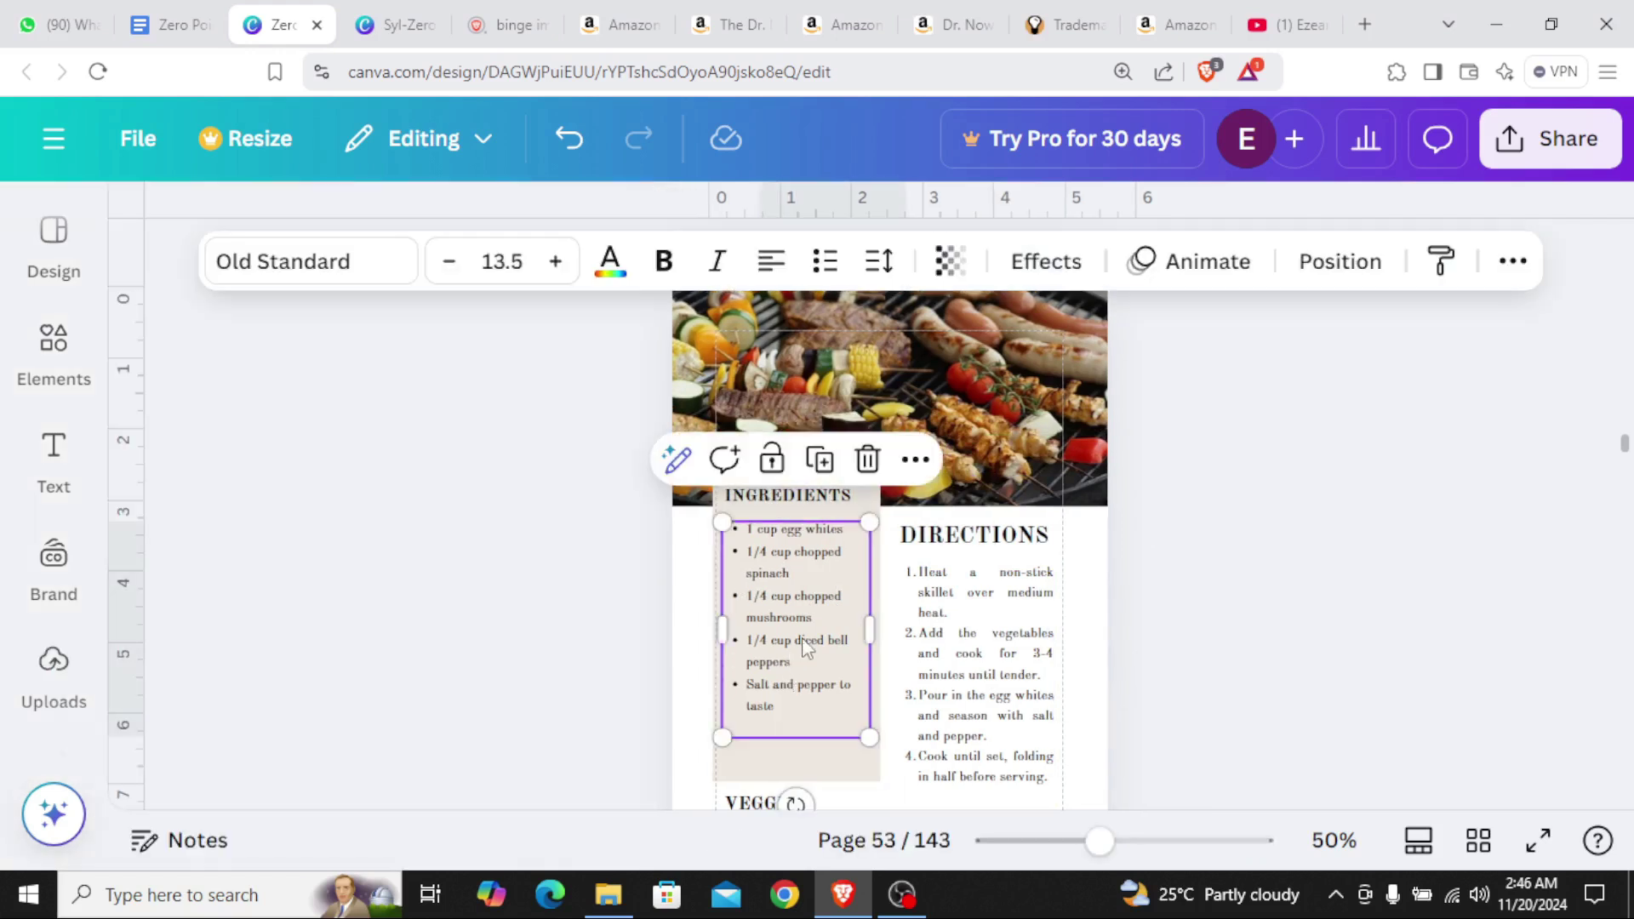
left_click(964, 660)
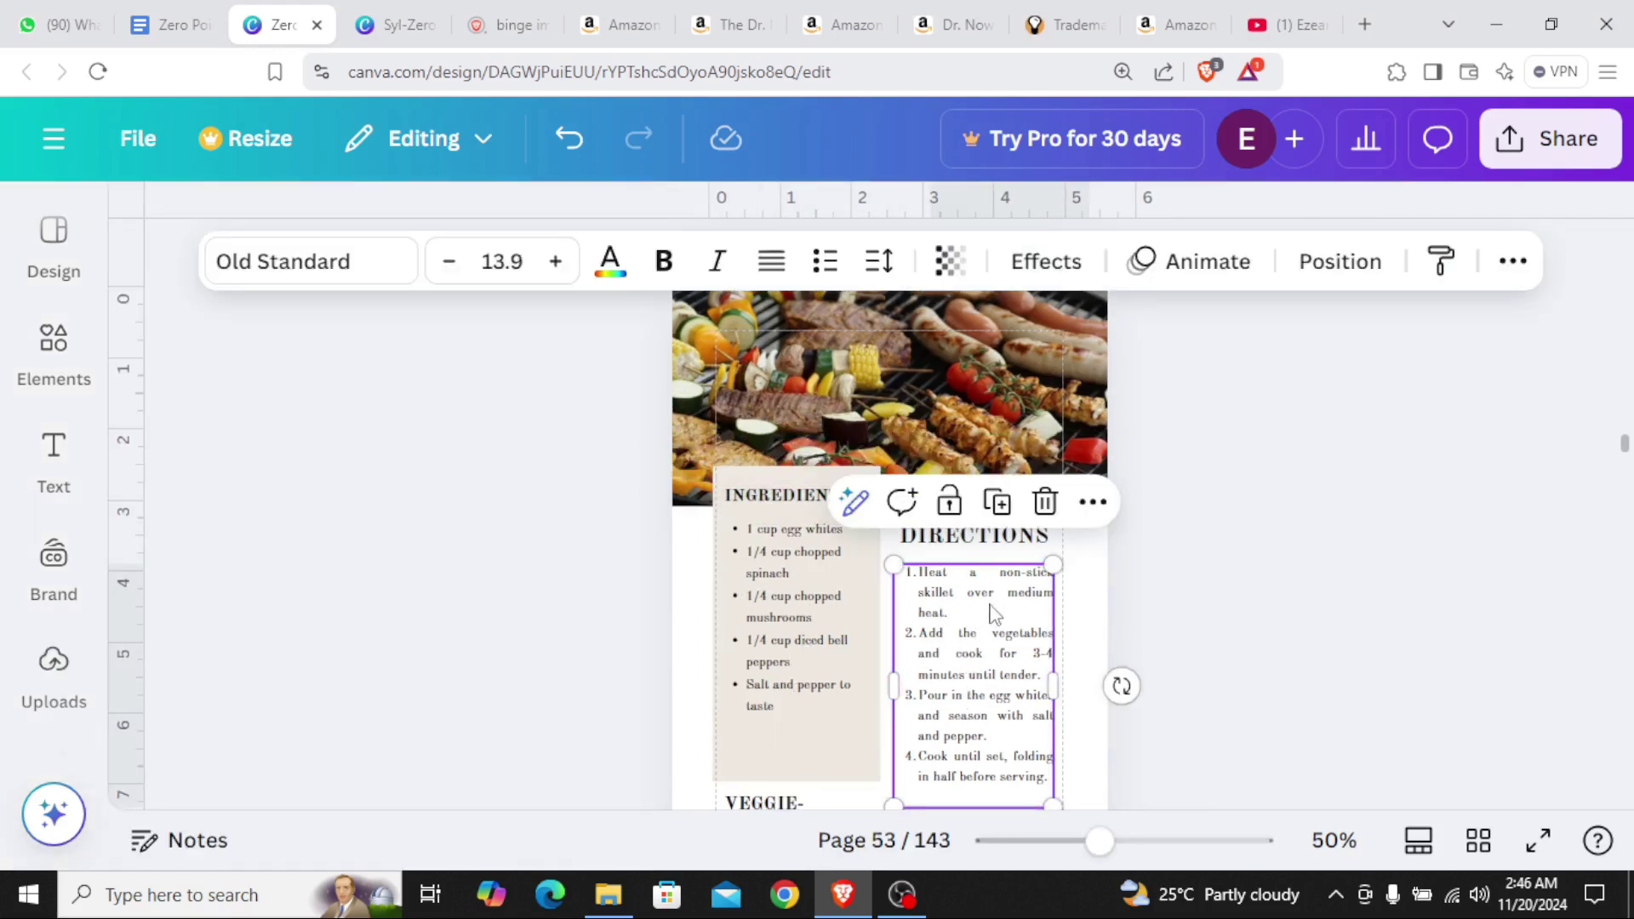
left_click(1292, 625)
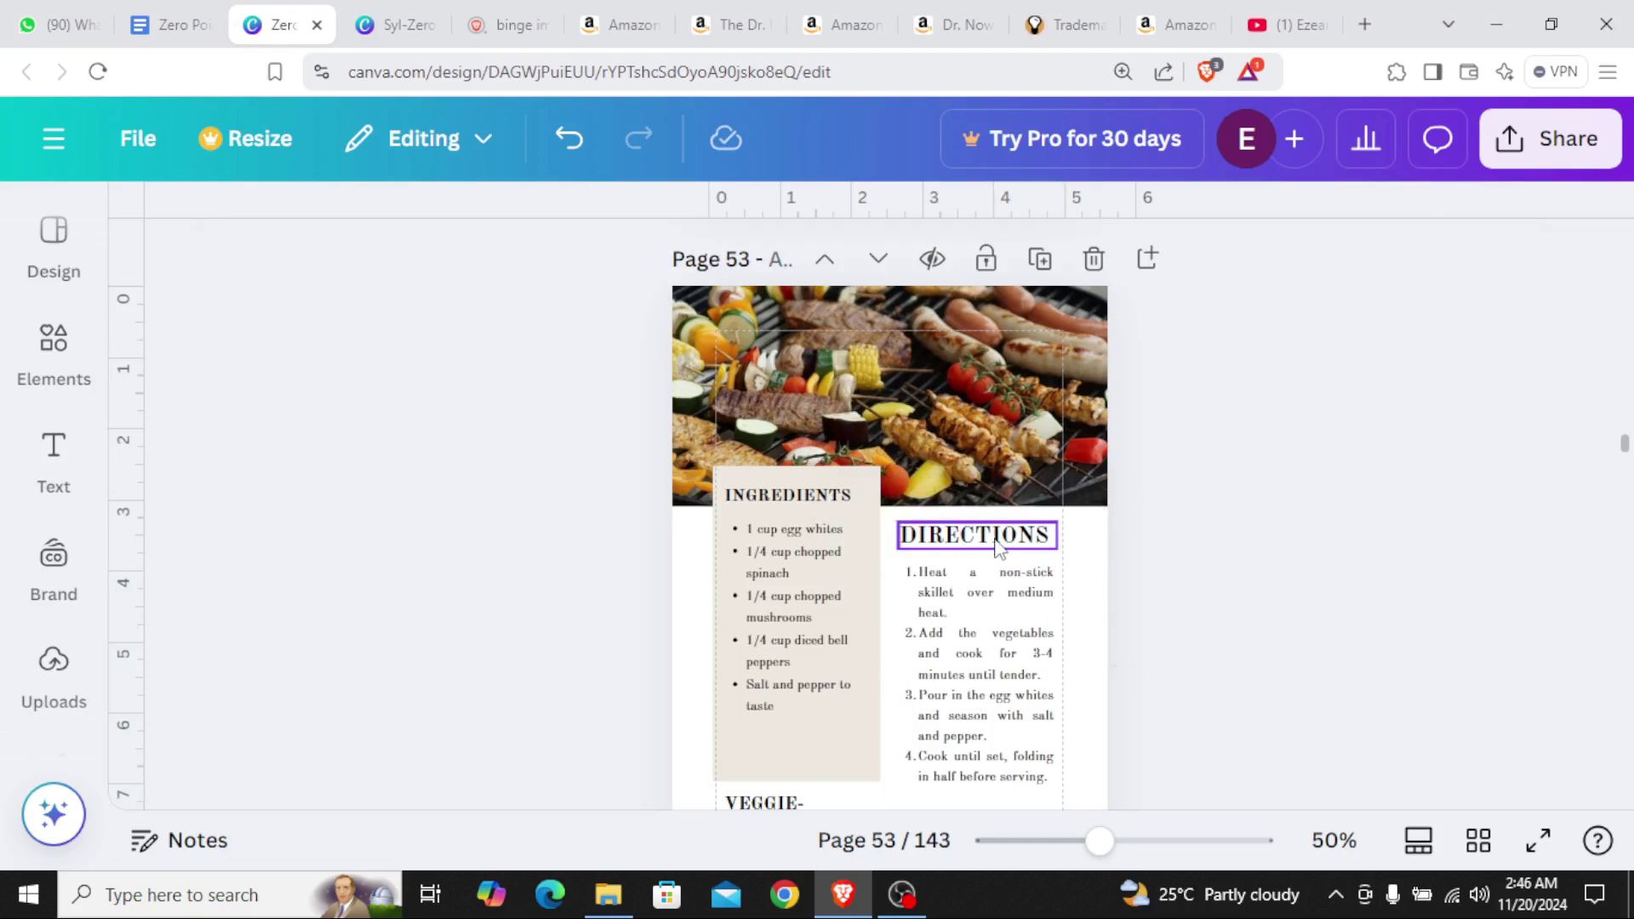
Switch to the Google Docs manuscript and add "3 cup of rice", "5 slices of pineapple" and "Lemon peeled and juiced" below the omelet's bell peppers ingredient
left_click(159, 17)
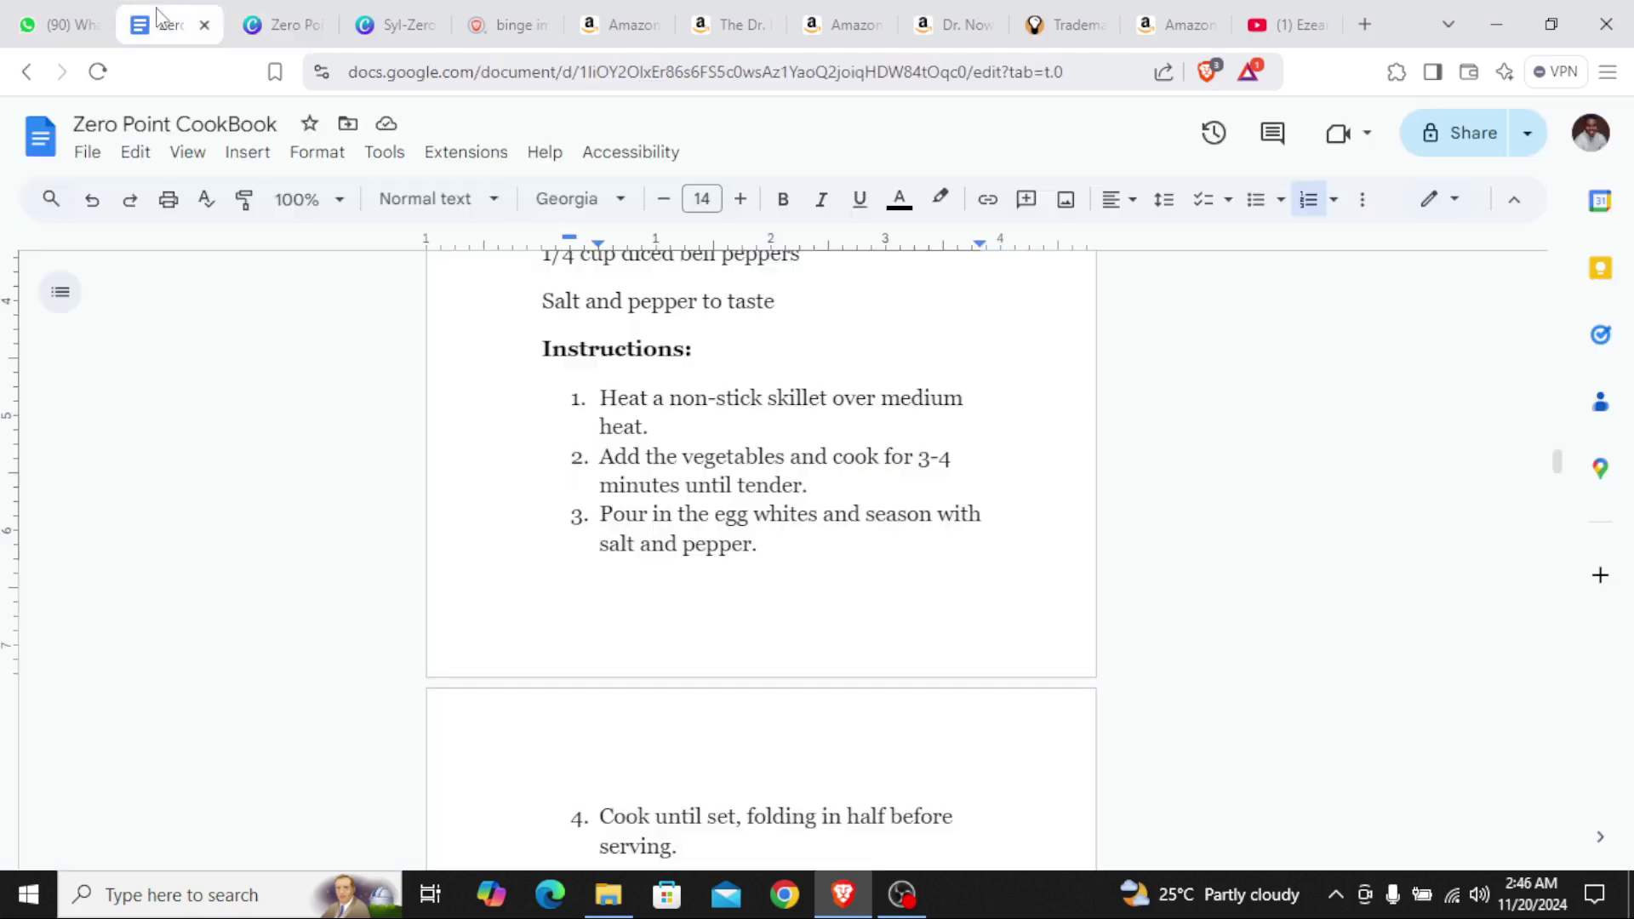
scroll(702, 595, "up", 3)
scroll(702, 595, "down", 3)
scroll(702, 595, "up", 1)
scroll(702, 595, "up", 5)
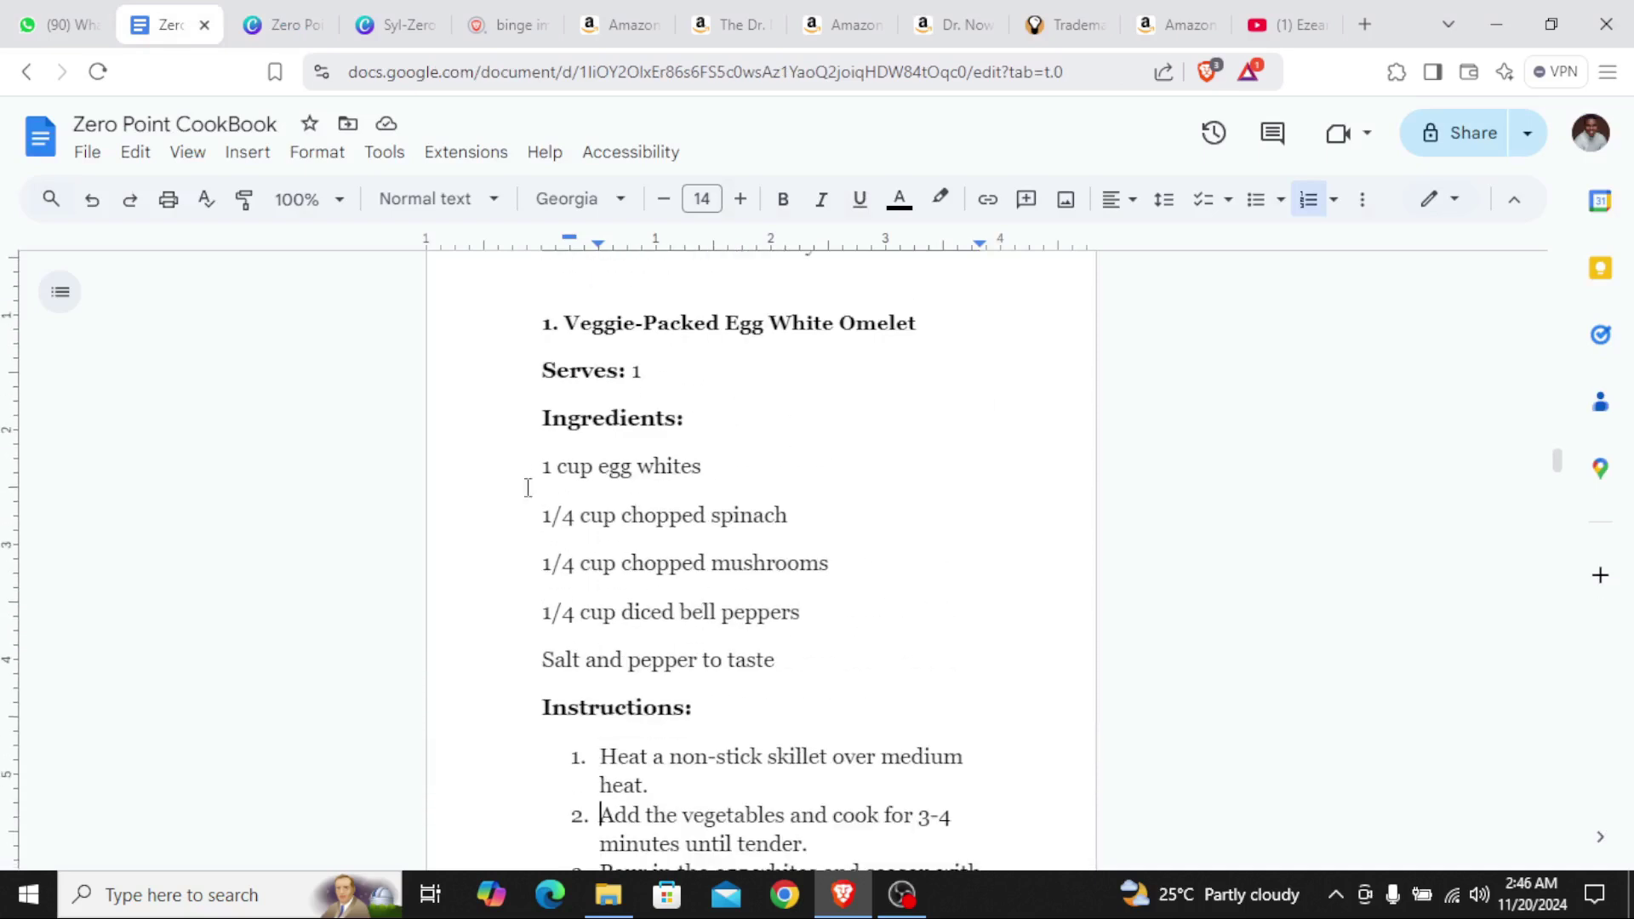
left_click_drag(536, 468, 799, 613)
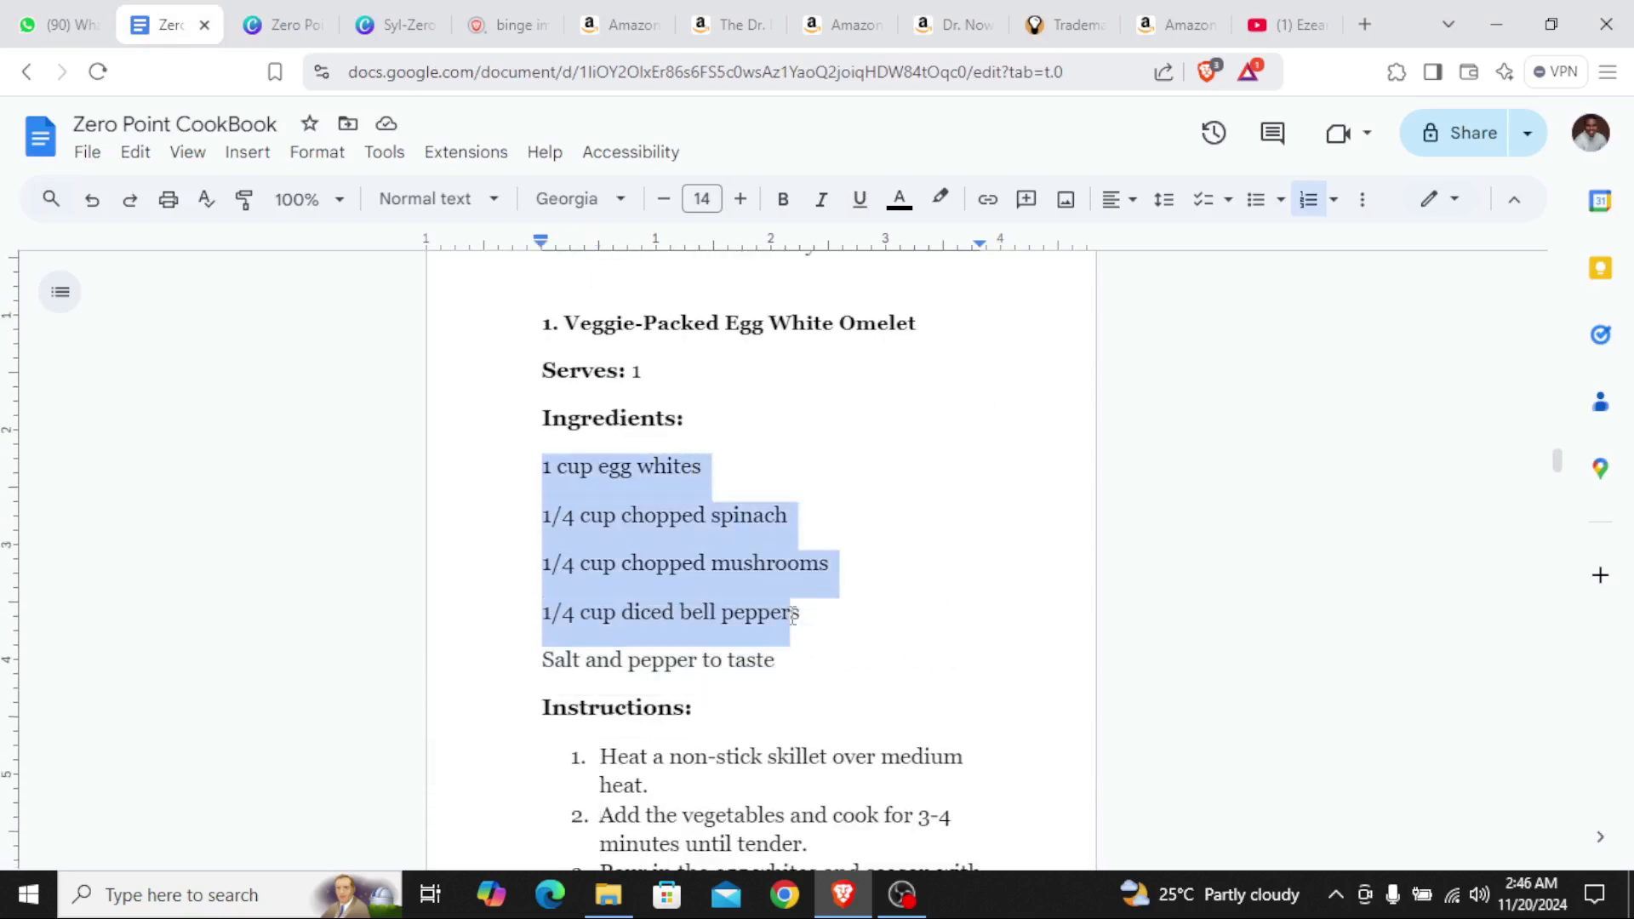
left_click(822, 610)
key("Return")
type("3 cup of rice")
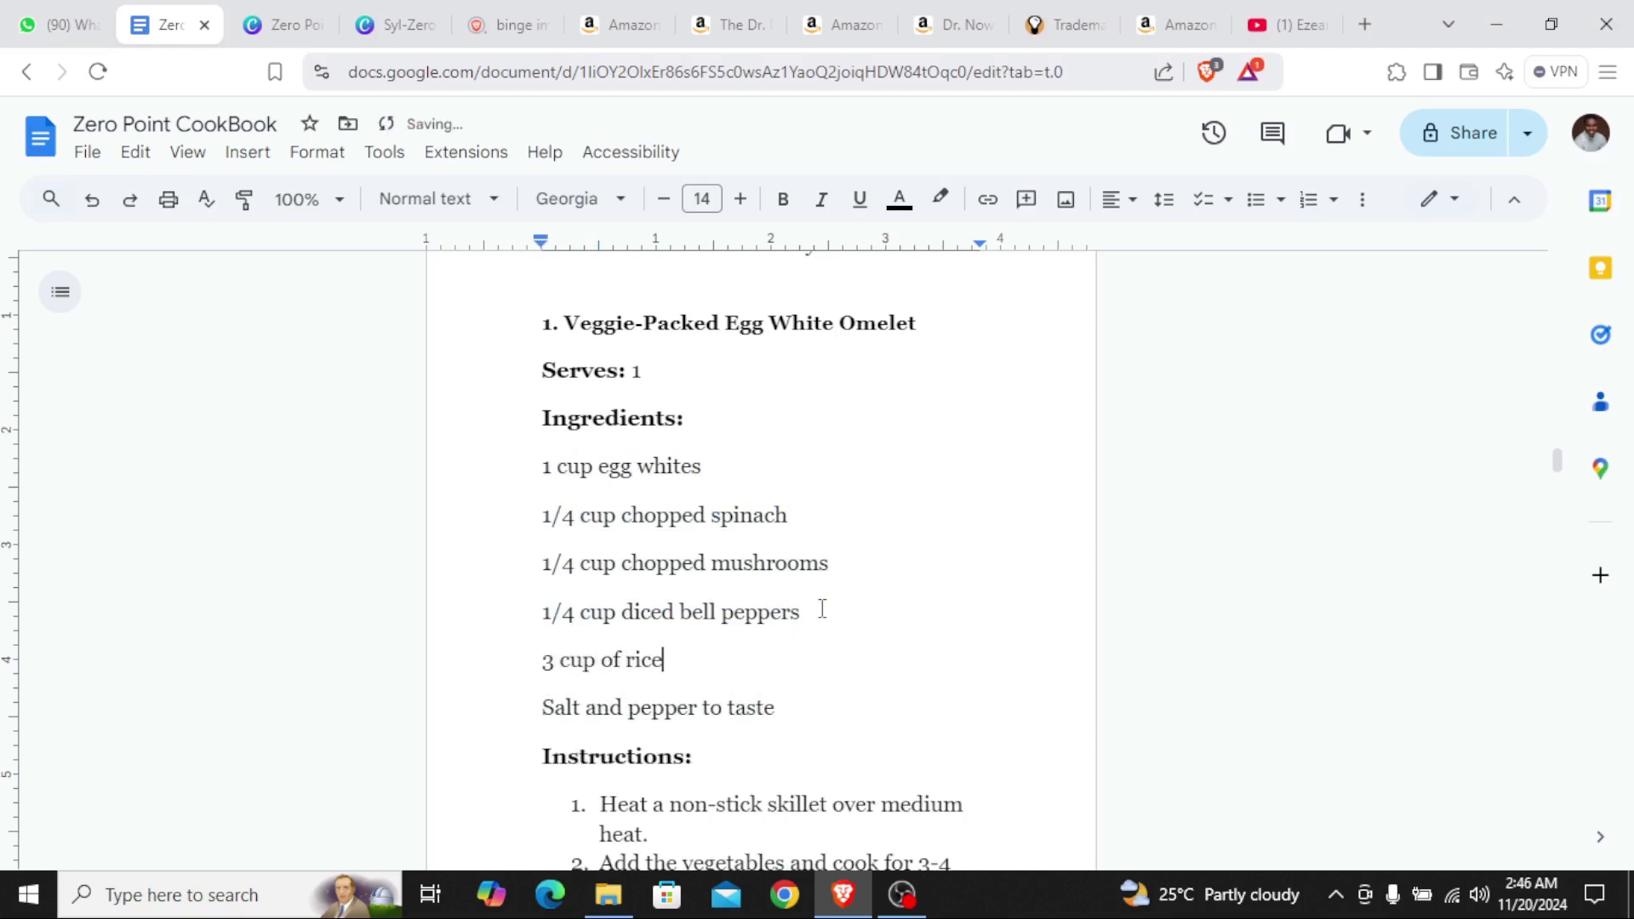
key("Return")
type("5 sl")
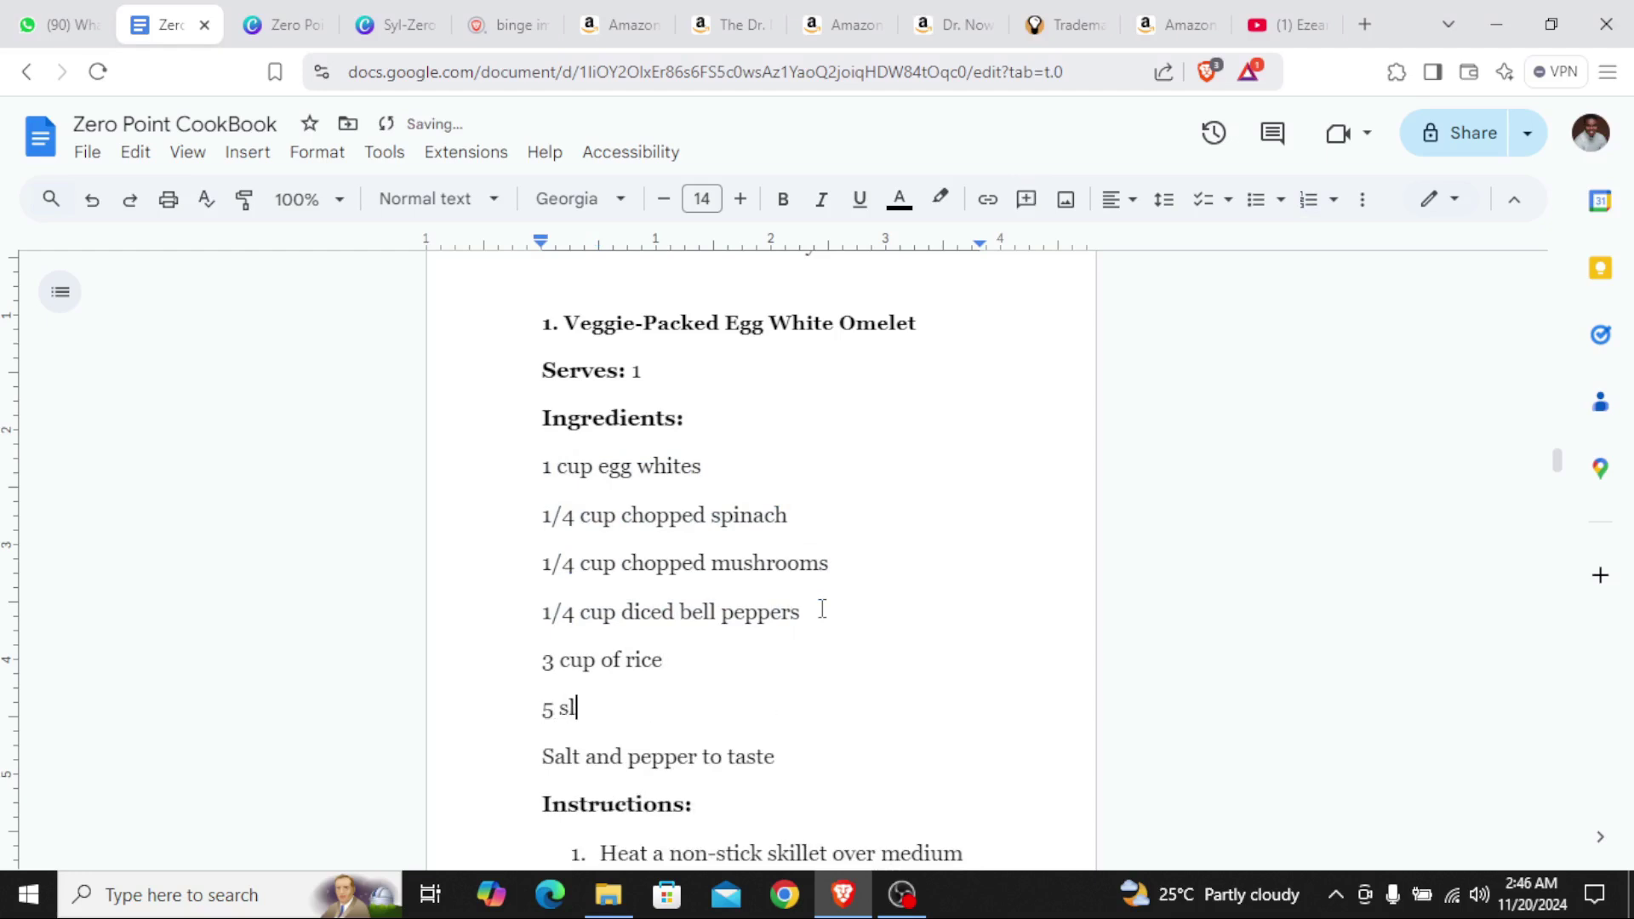
type("ices of pineapple")
key("Return")
type("Lemon peeled and juiced")
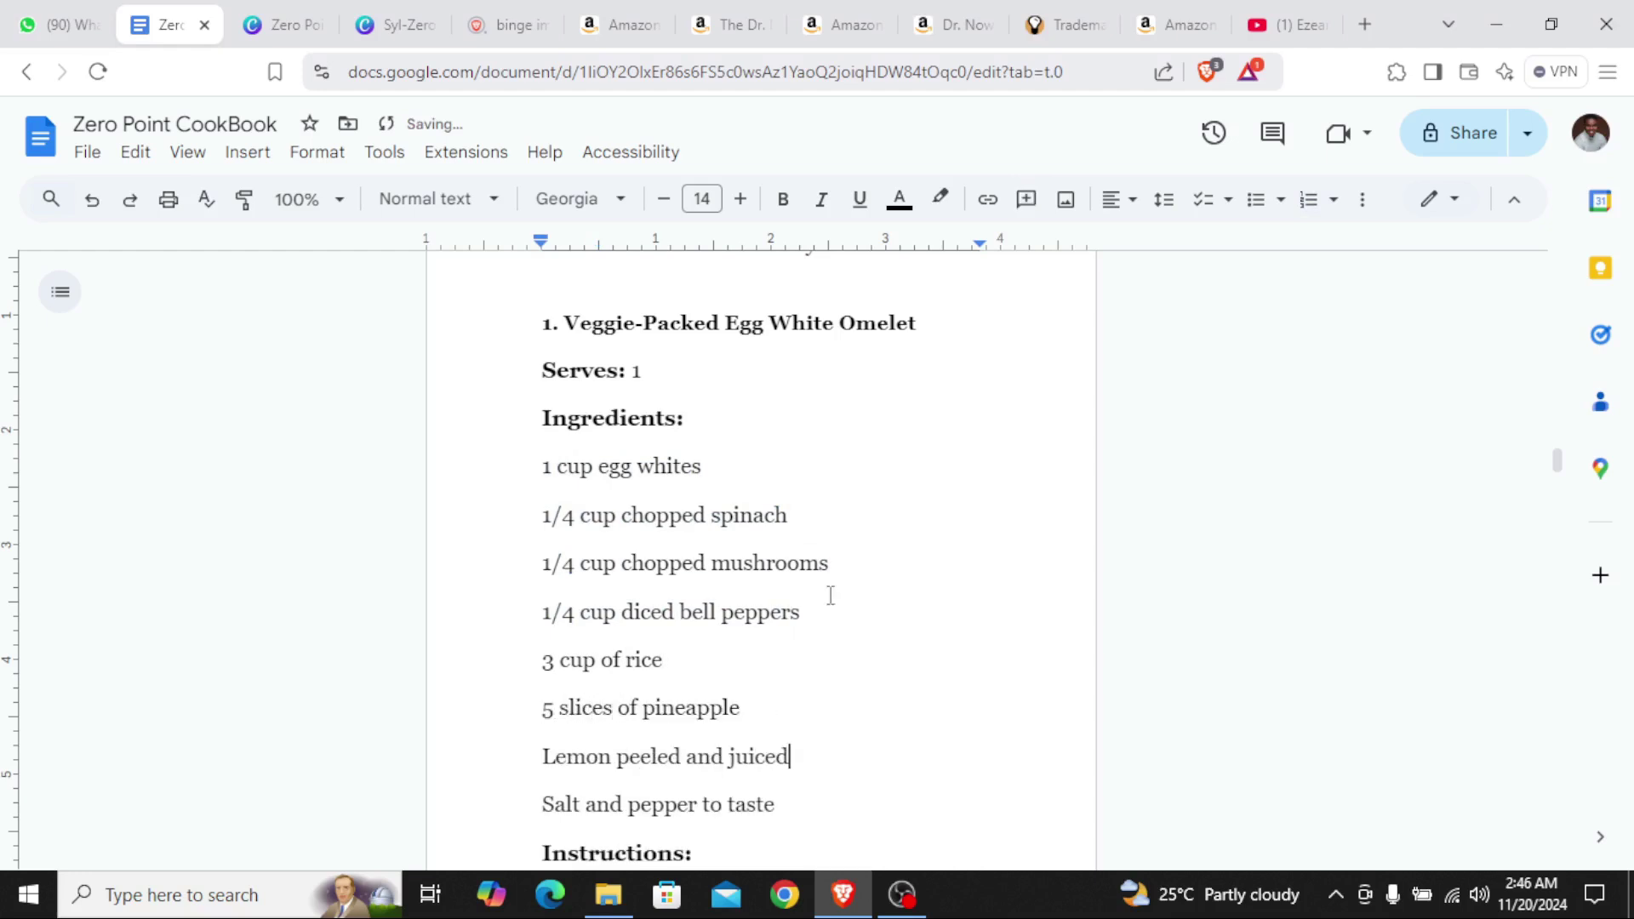
Insert a page break before the omelet recipe's Instructions heading
scroll(554, 472, "down", 3)
scroll(536, 349, "up", 1)
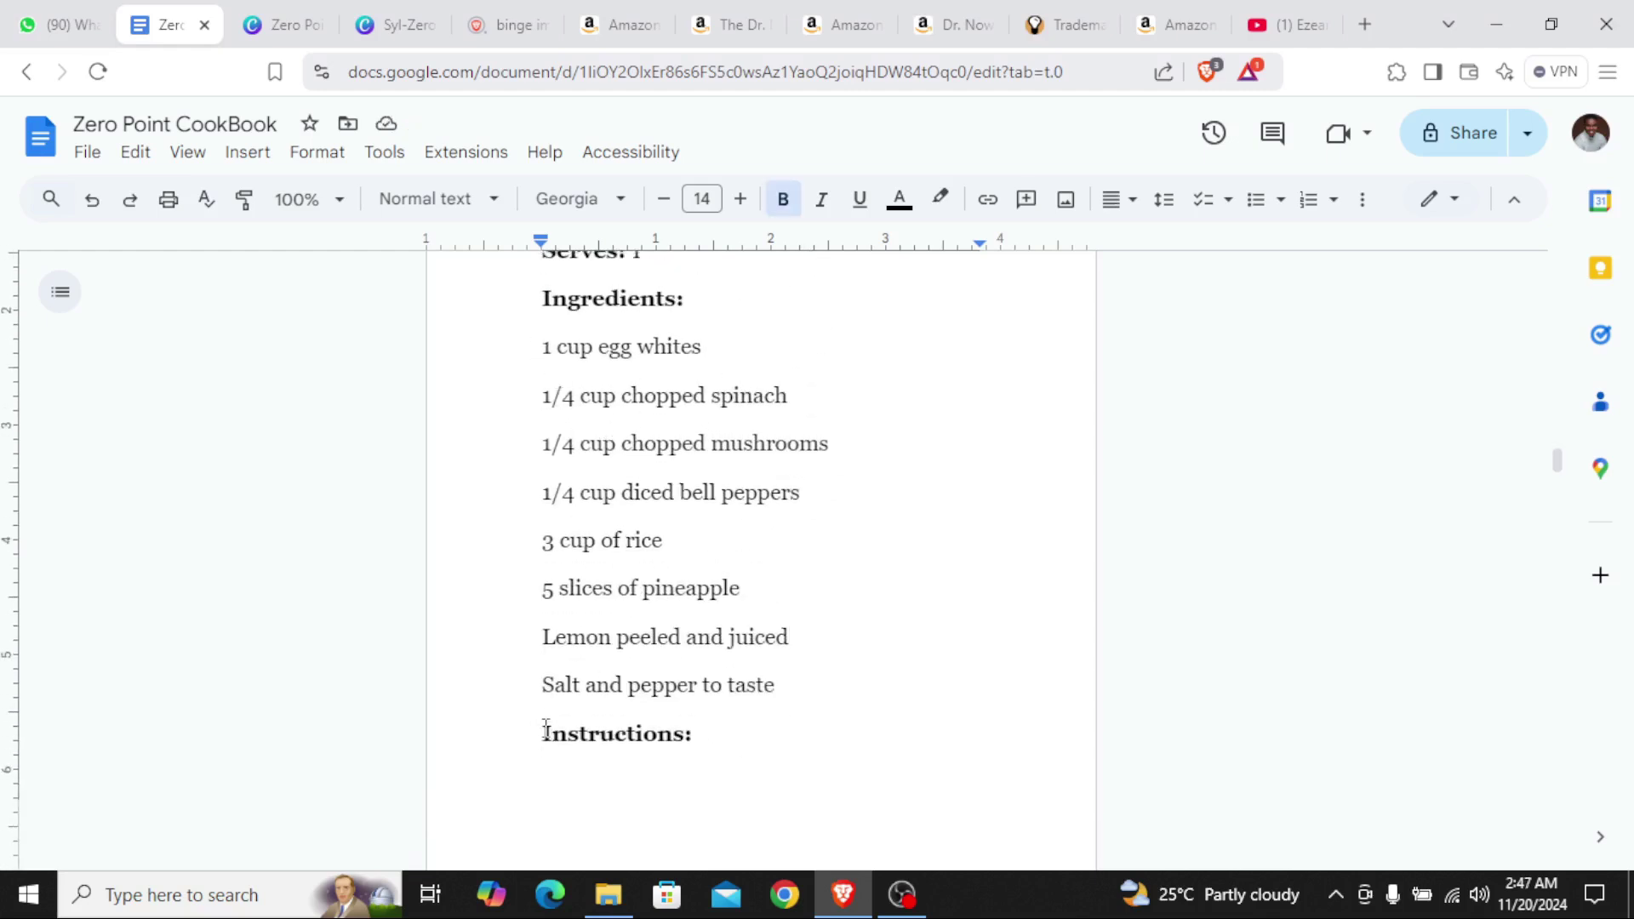
key("ctrl+Return")
Copy the omelet's full ingredients list, switch to the 20-page Canva design and paste it over the ingredients text on page 20
scroll(638, 705, "up", 3)
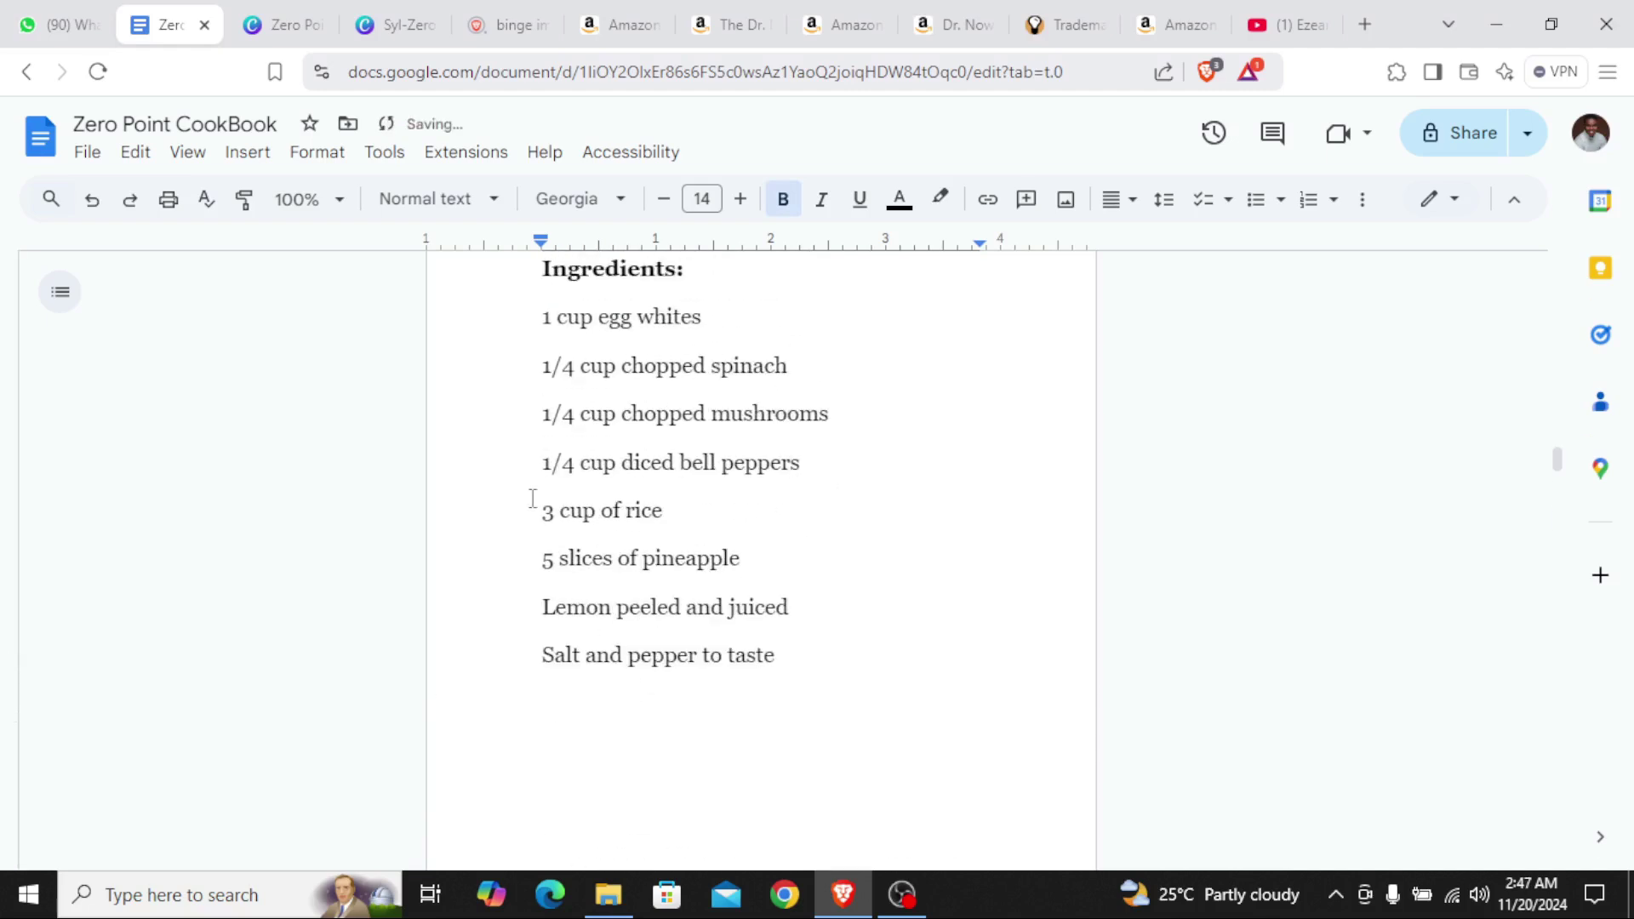
left_click_drag(531, 313, 828, 671)
key("ctrl+c")
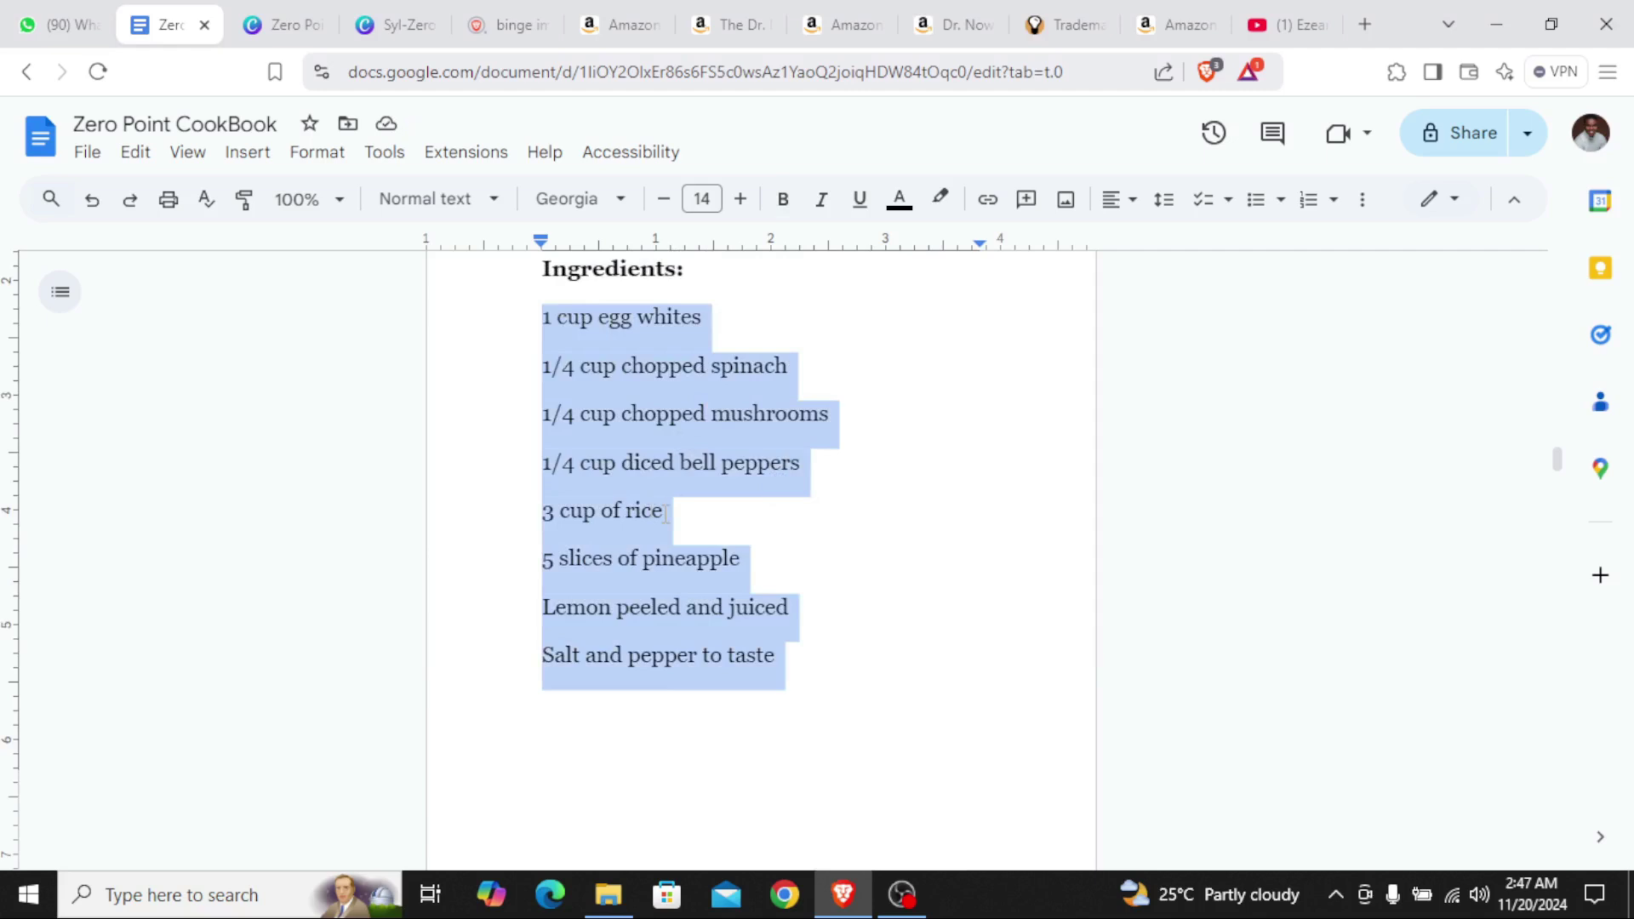
left_click(396, 24)
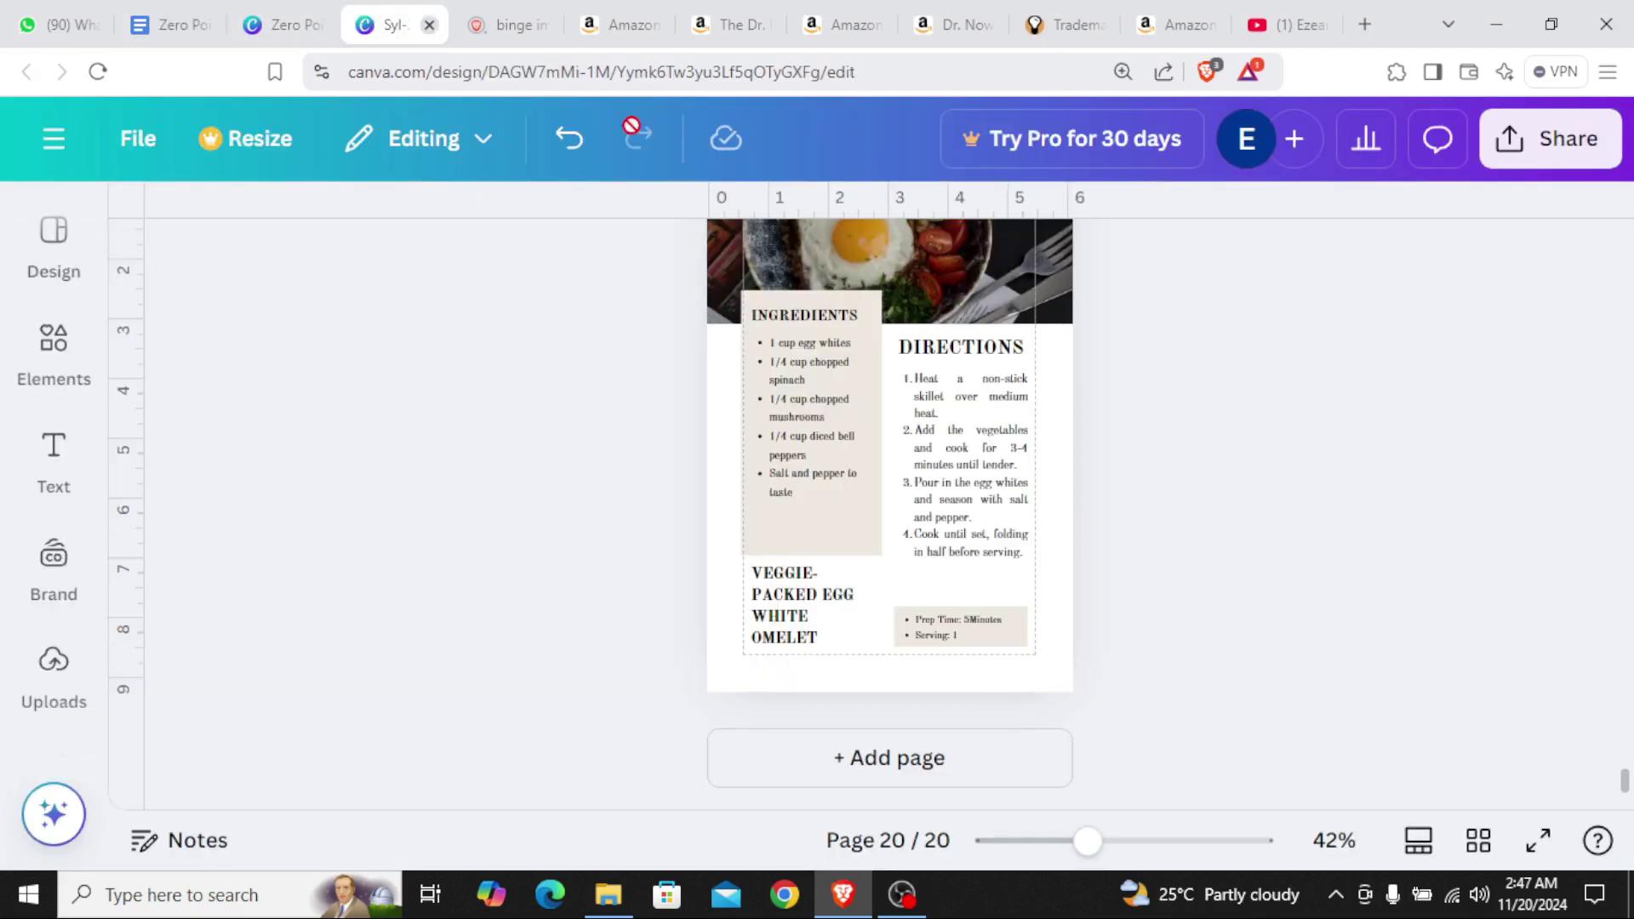
double_click(826, 461)
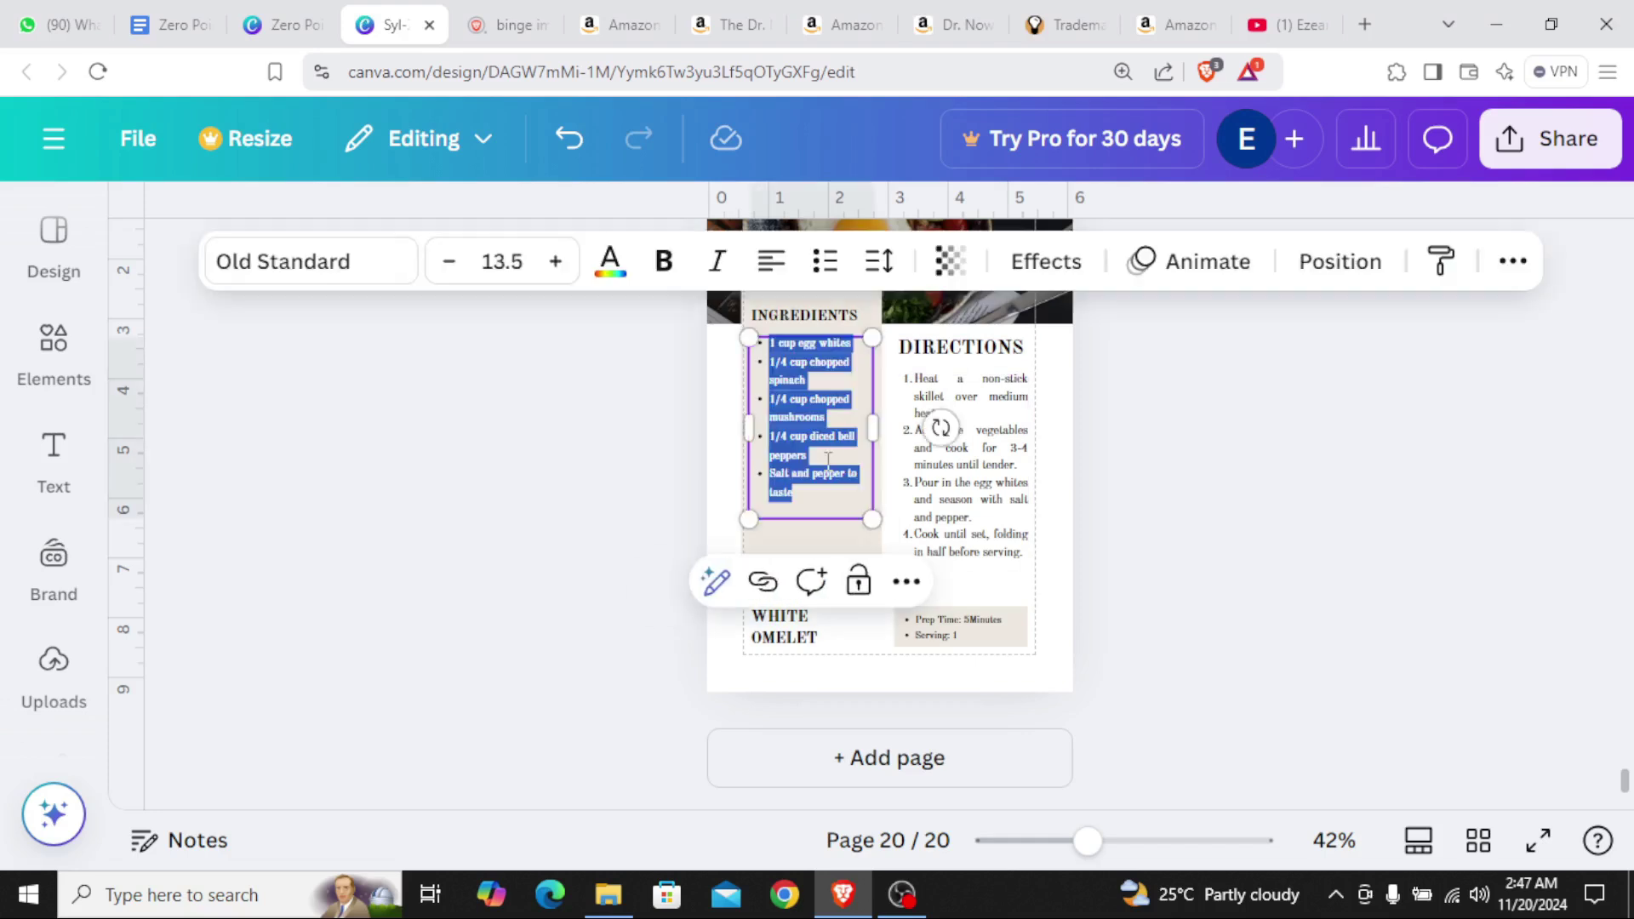
key("ctrl+v")
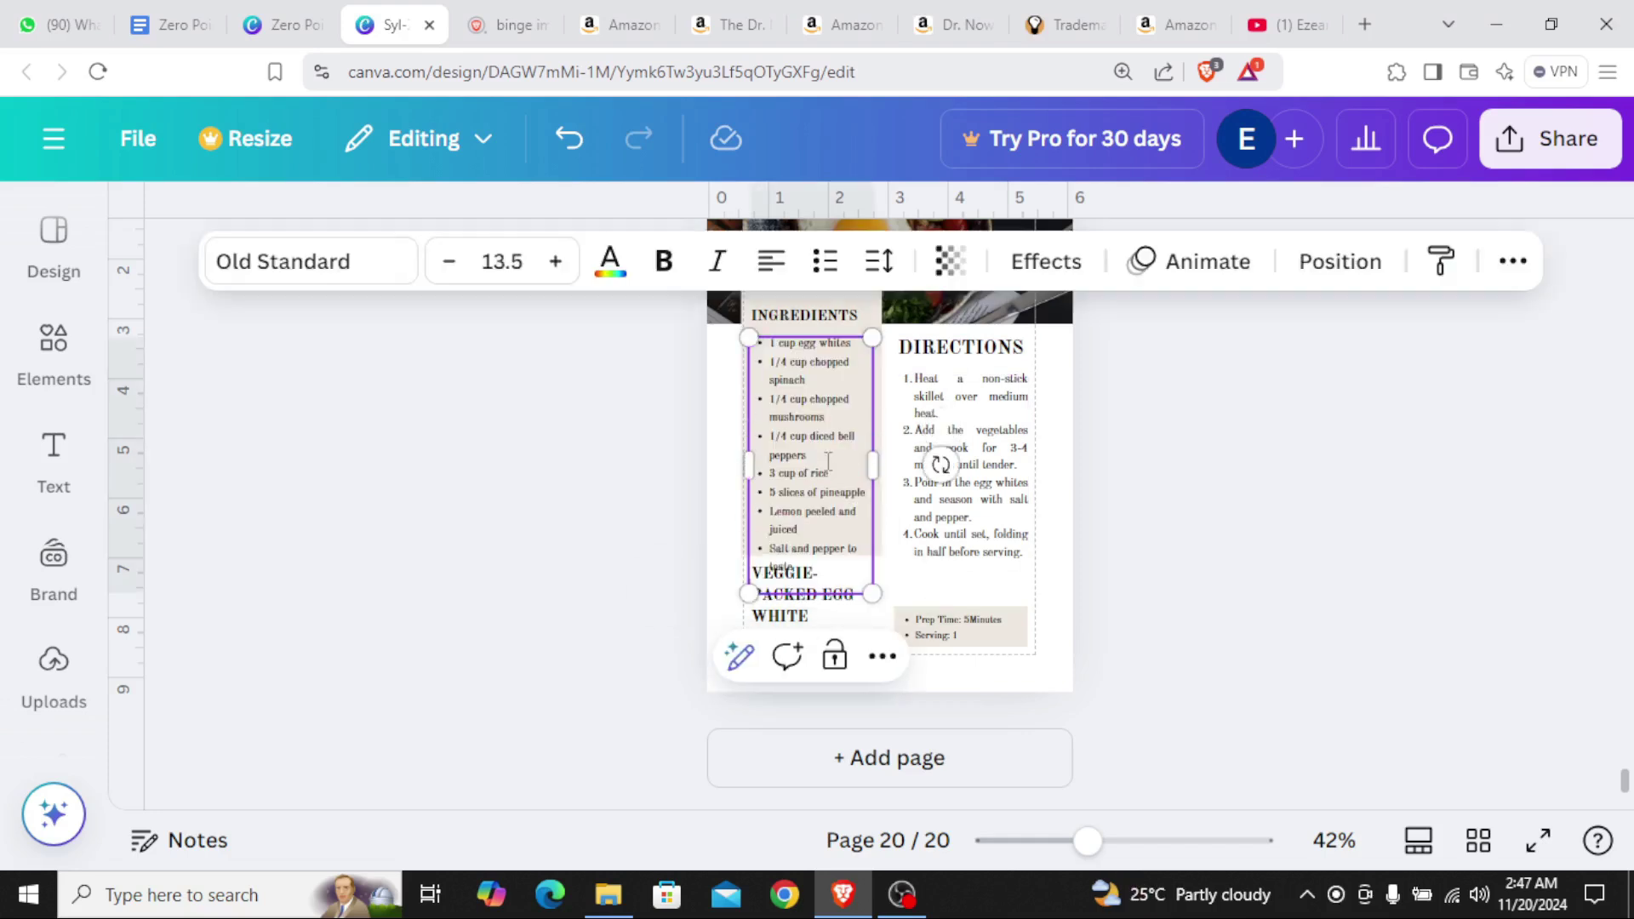
Reduce the font size of the page 20 ingredients list to 11.5
scroll(827, 461, "up", 5)
scroll(785, 587, "up", 2)
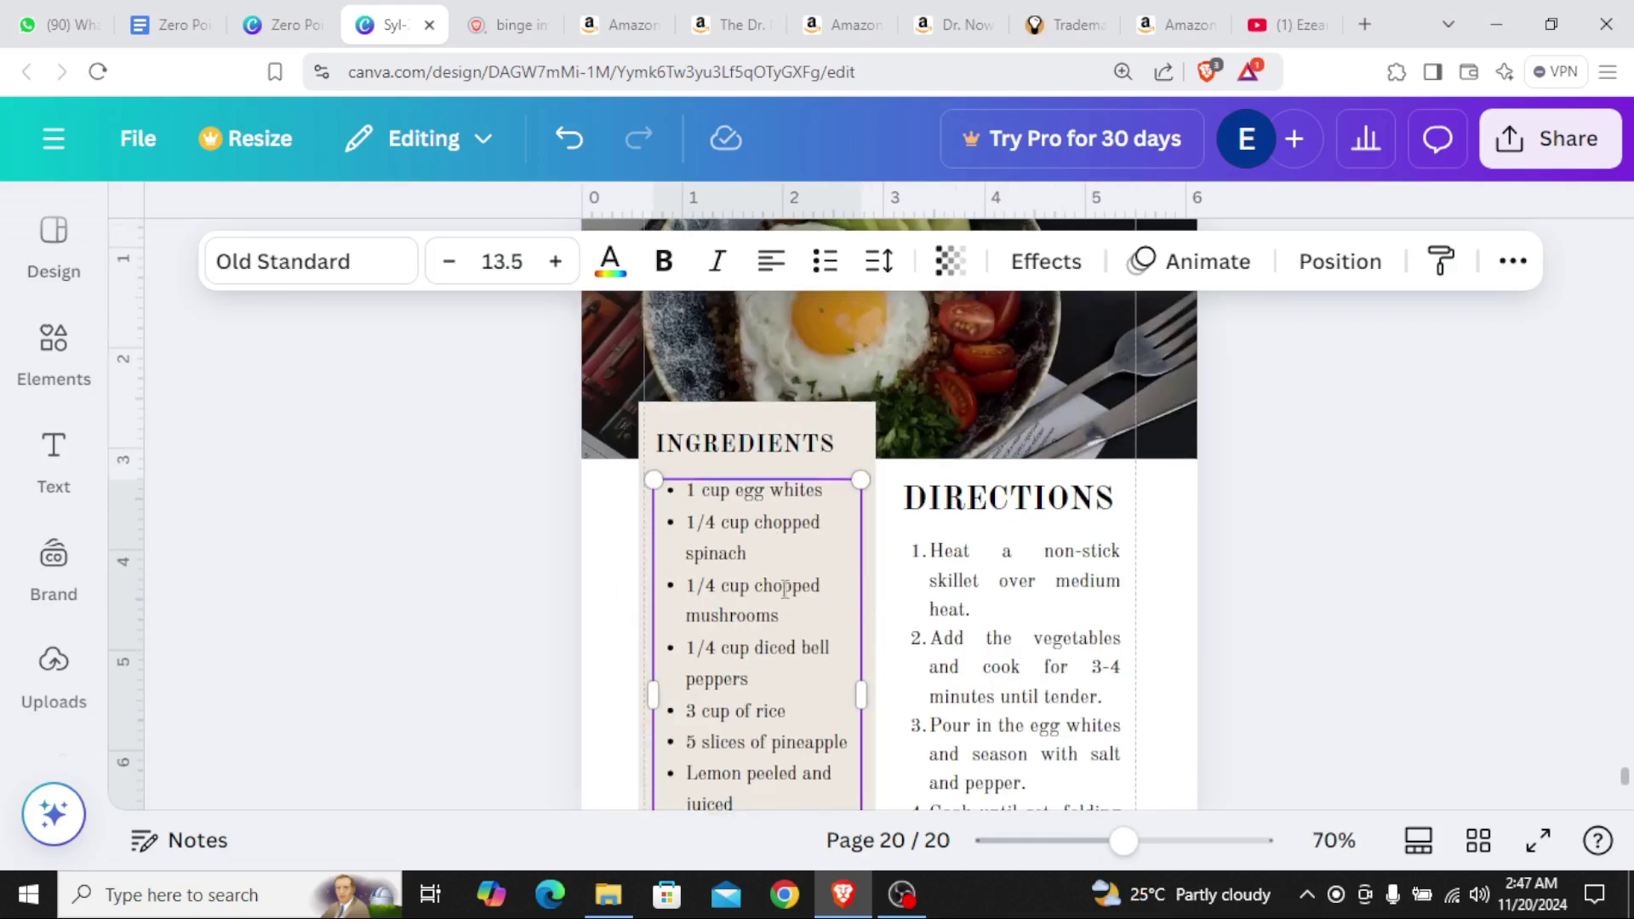
scroll(766, 591, "down", 3)
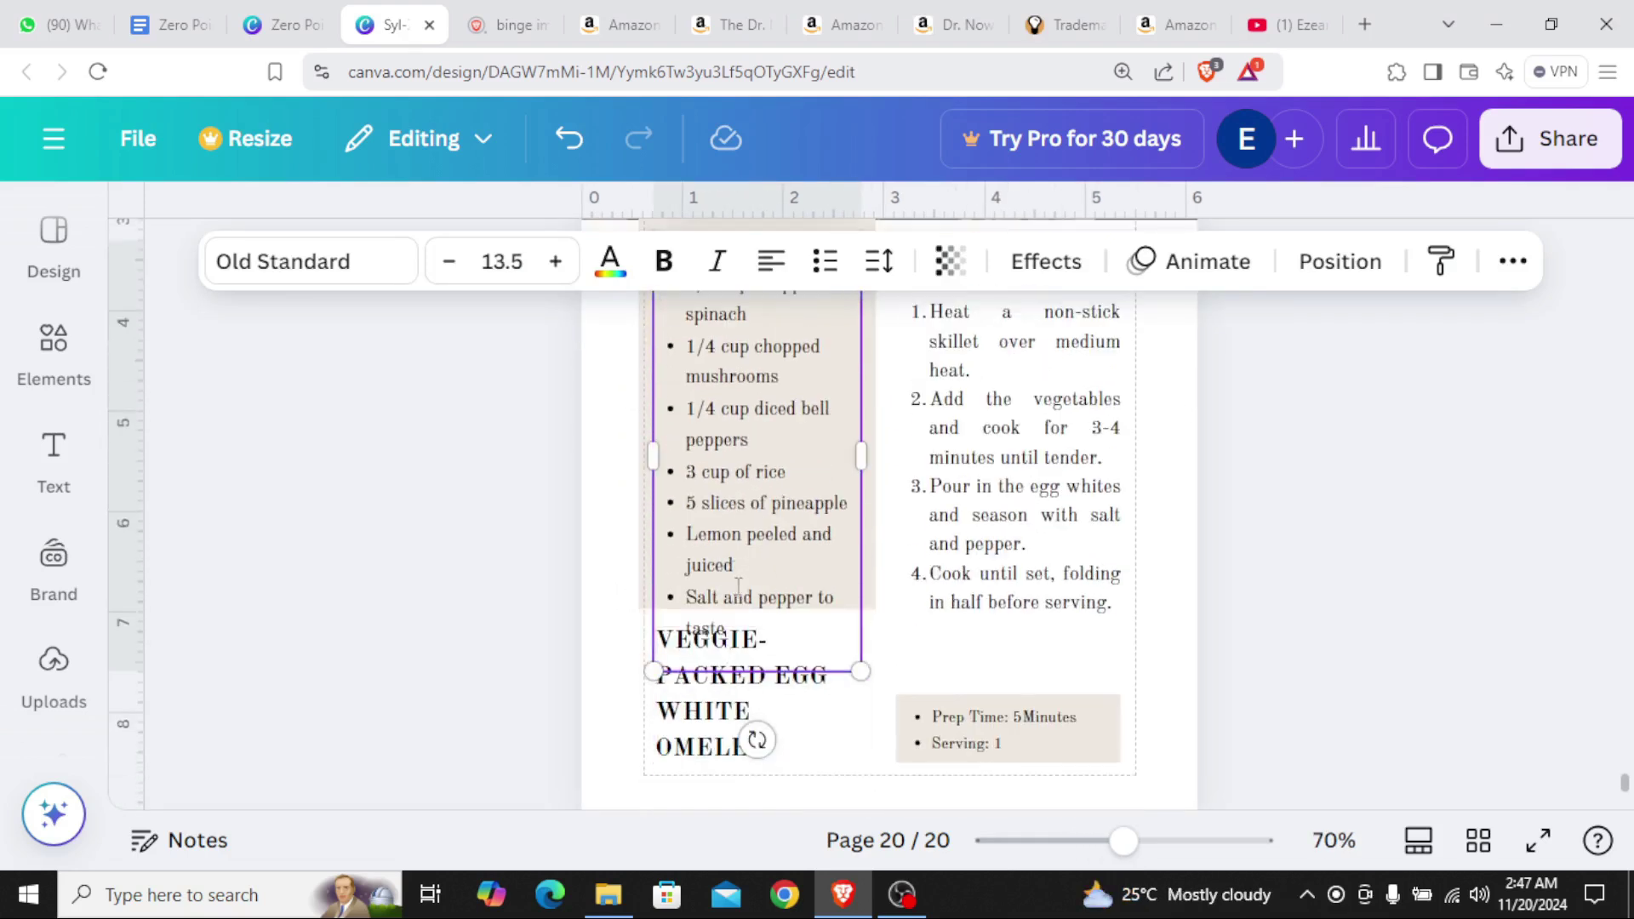
scroll(755, 572, "up", 2)
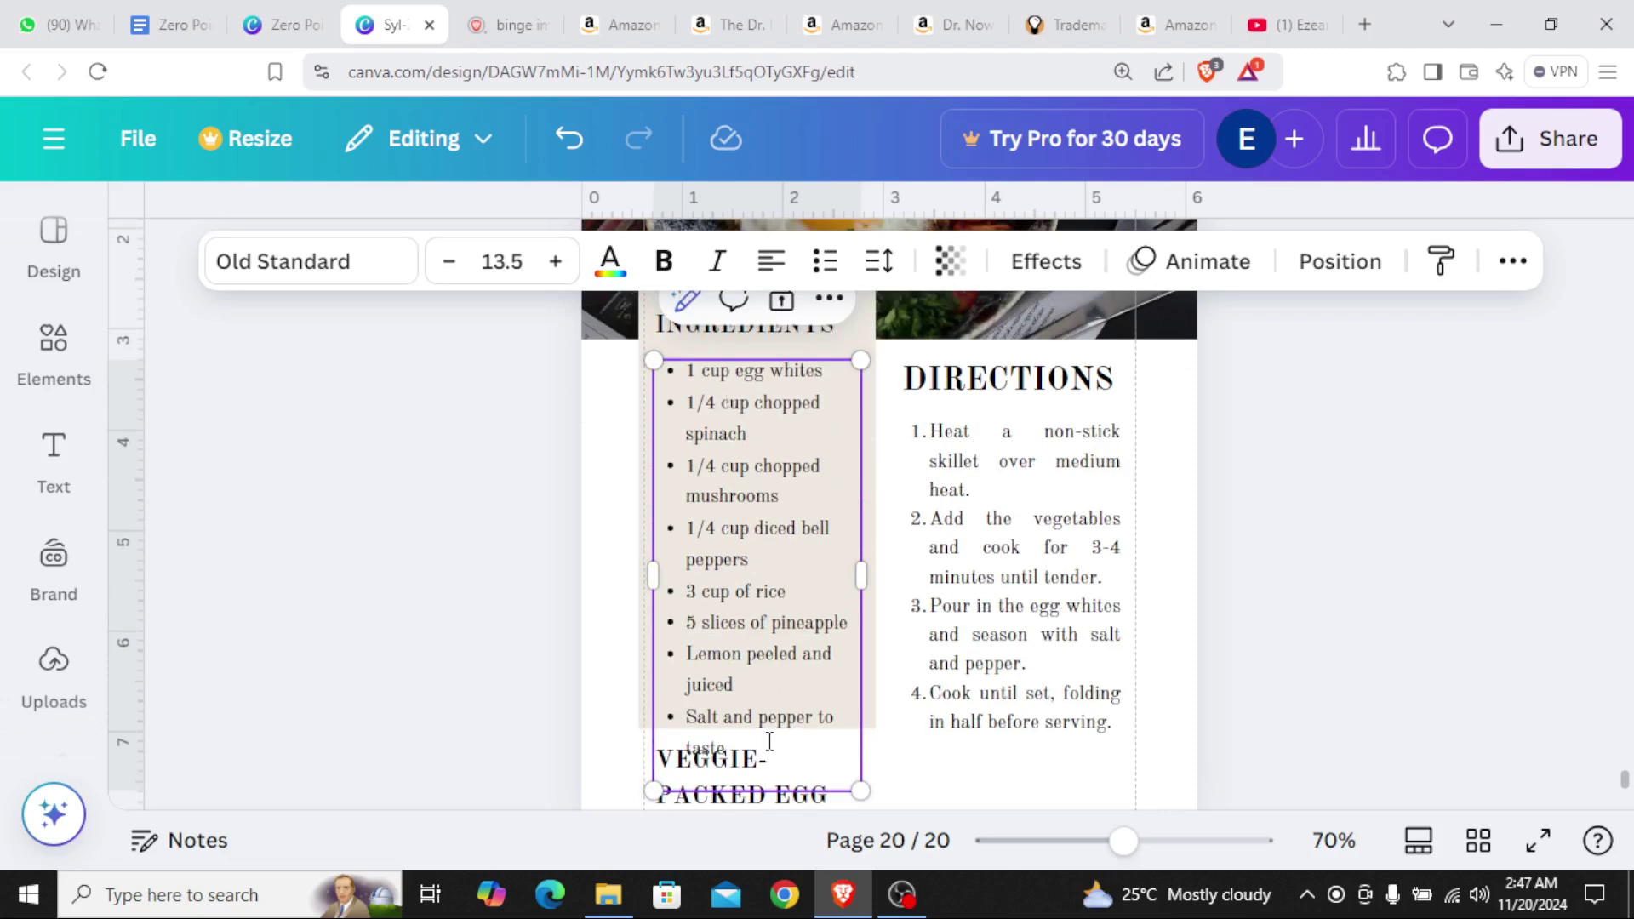
left_click(797, 657)
key("ctrl+a")
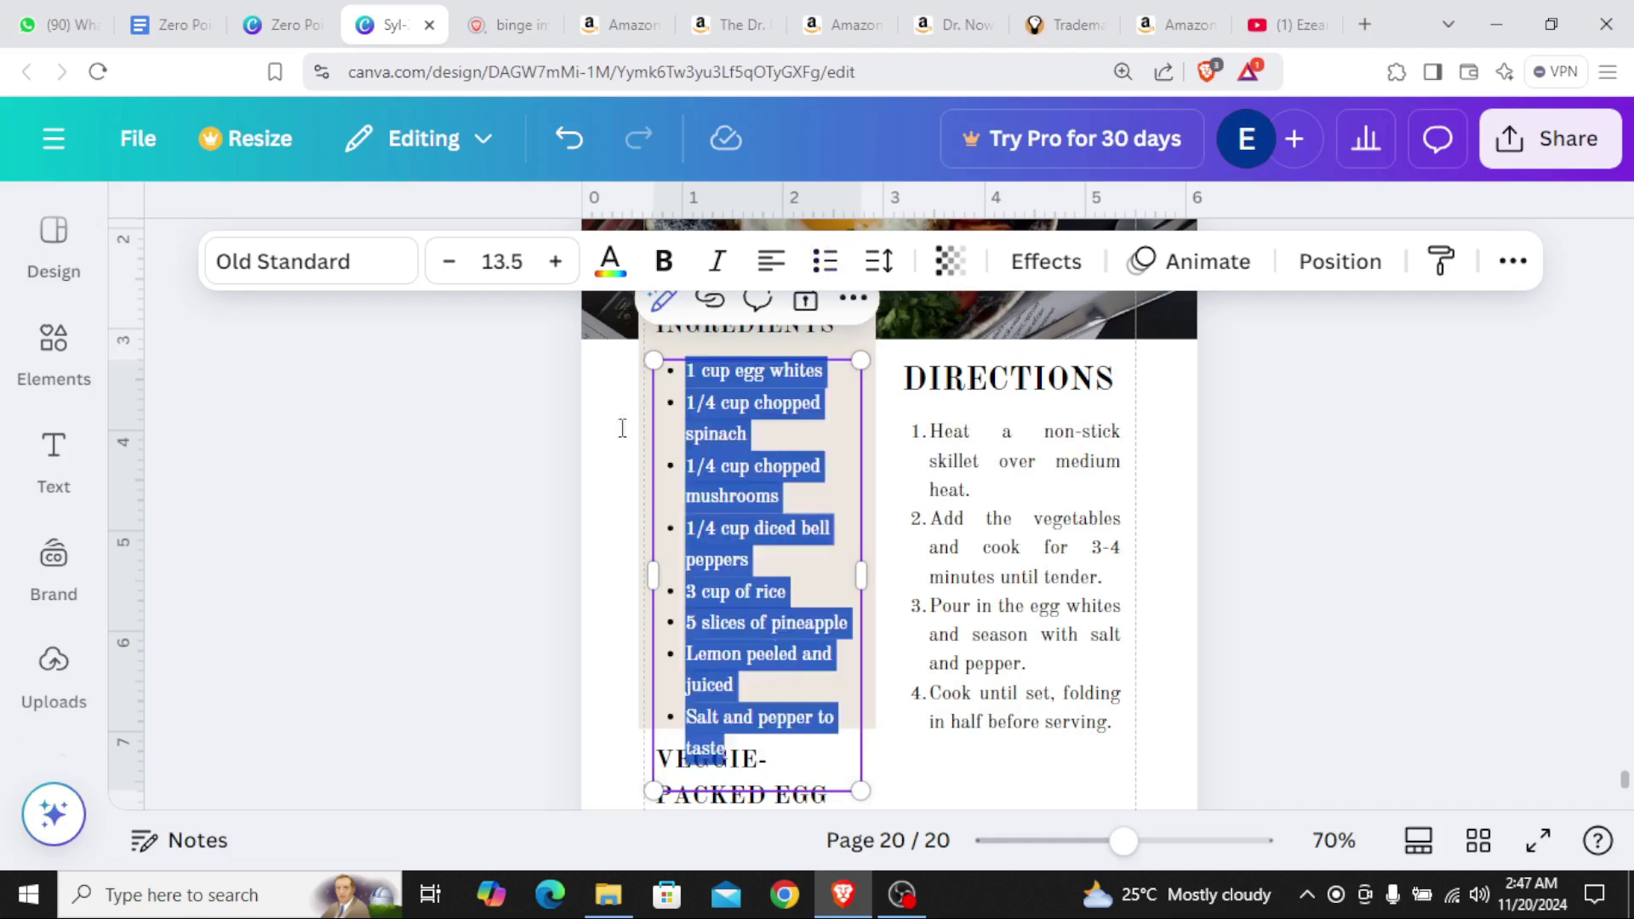
left_click(449, 267)
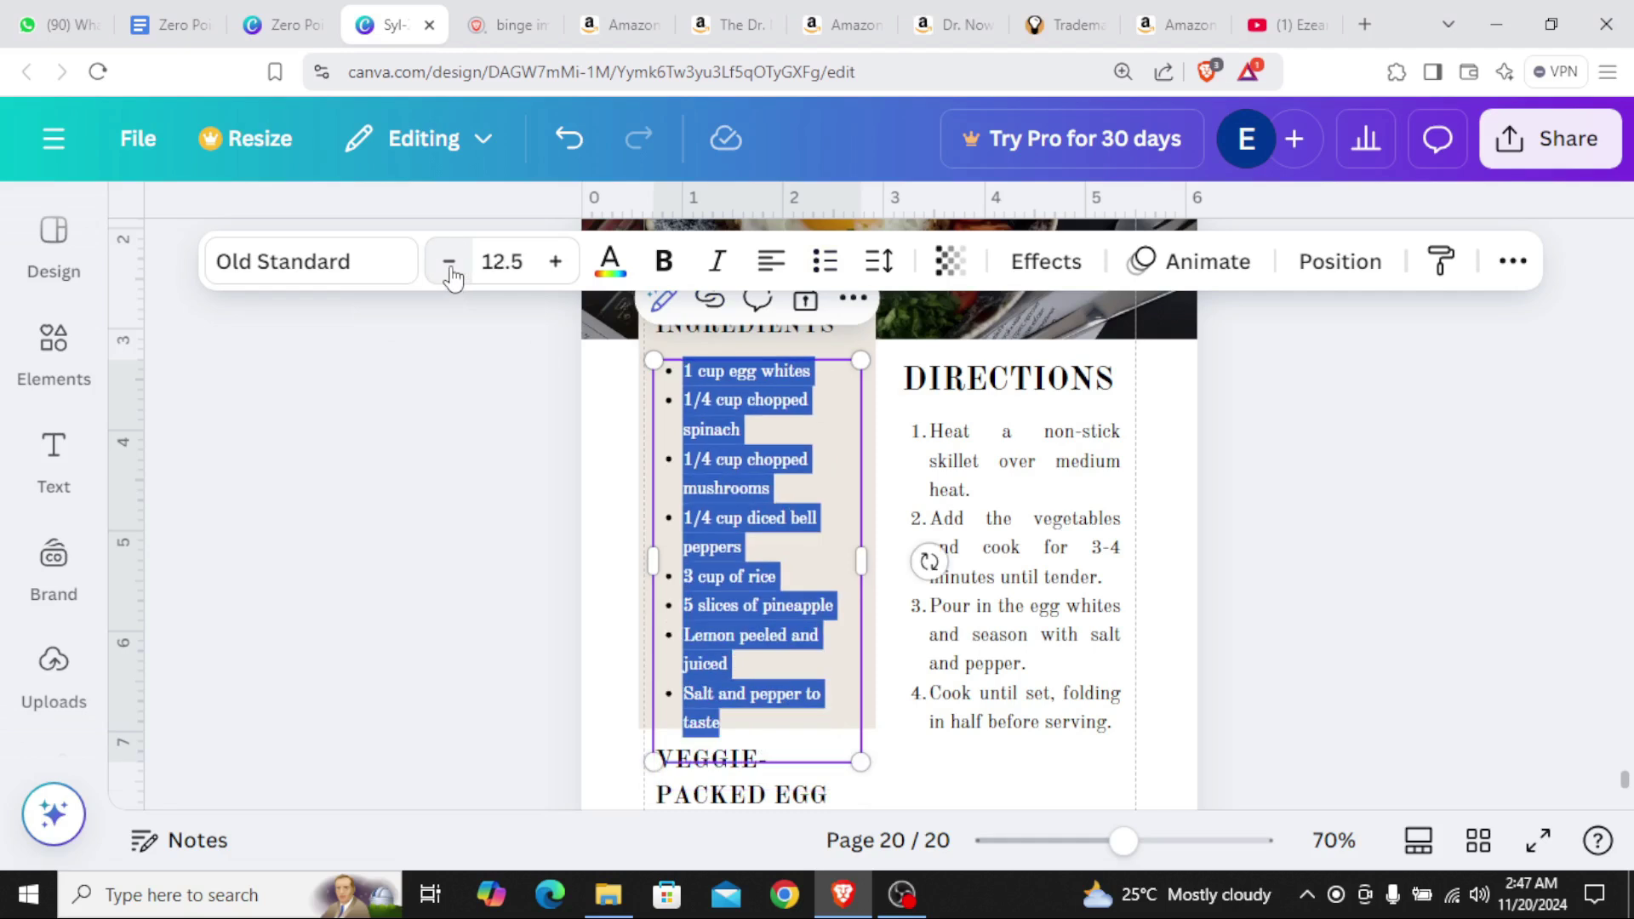
left_click(450, 265)
Try font sizes 12, 13 and 12.5 on the page 20 ingredients list
left_click(509, 262)
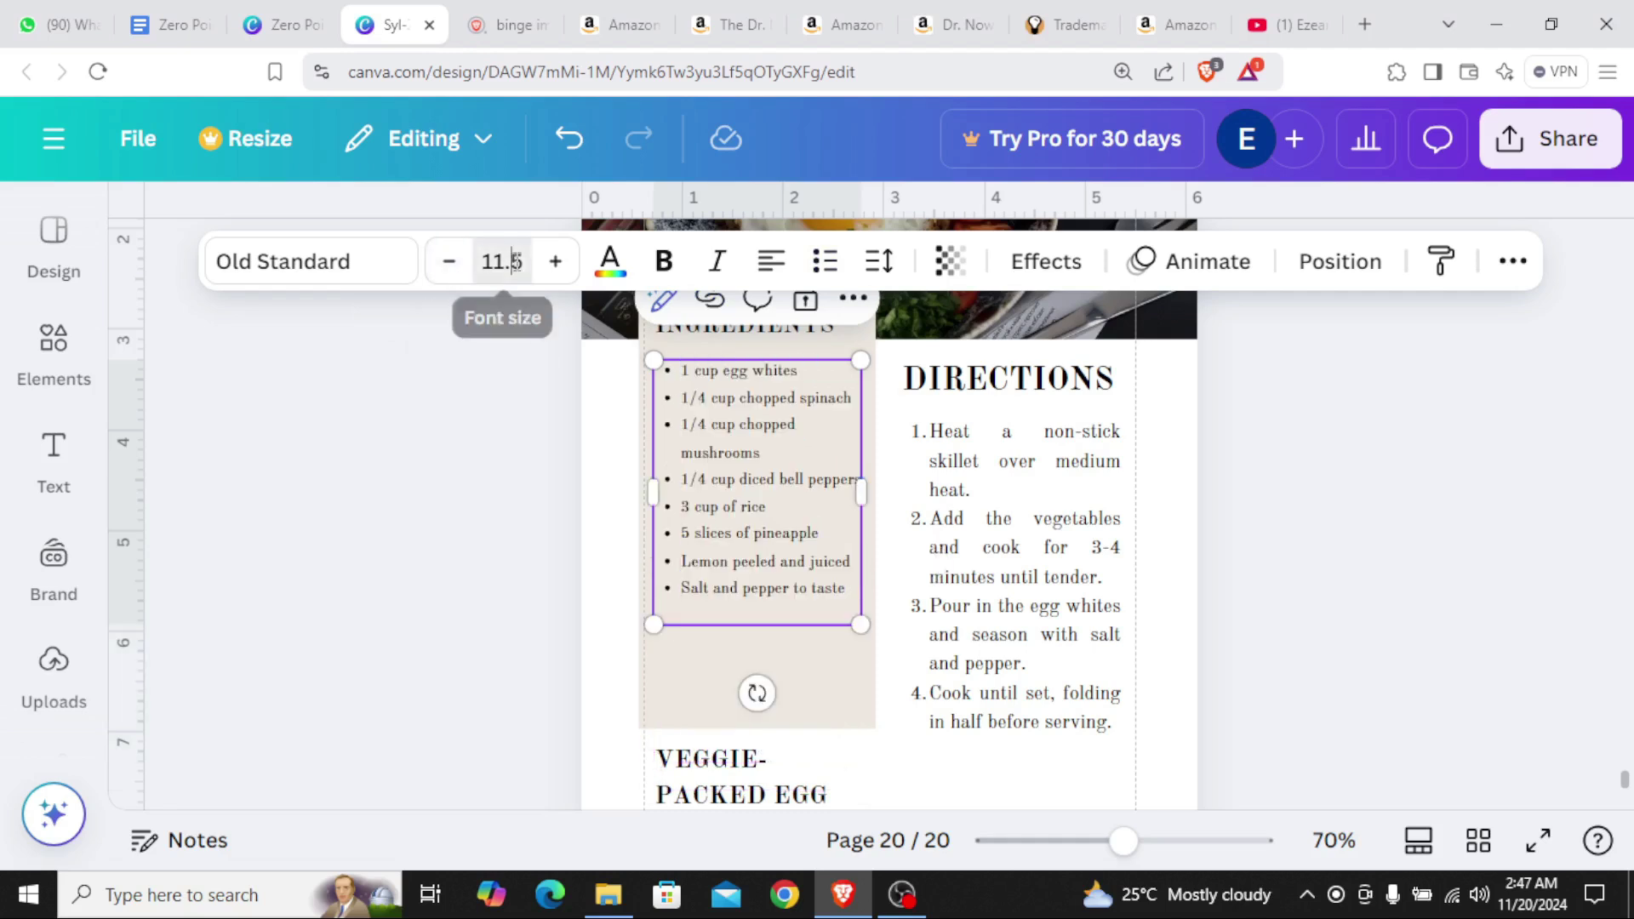
type("12")
key("Return")
left_click(509, 262)
type("13")
key("Return")
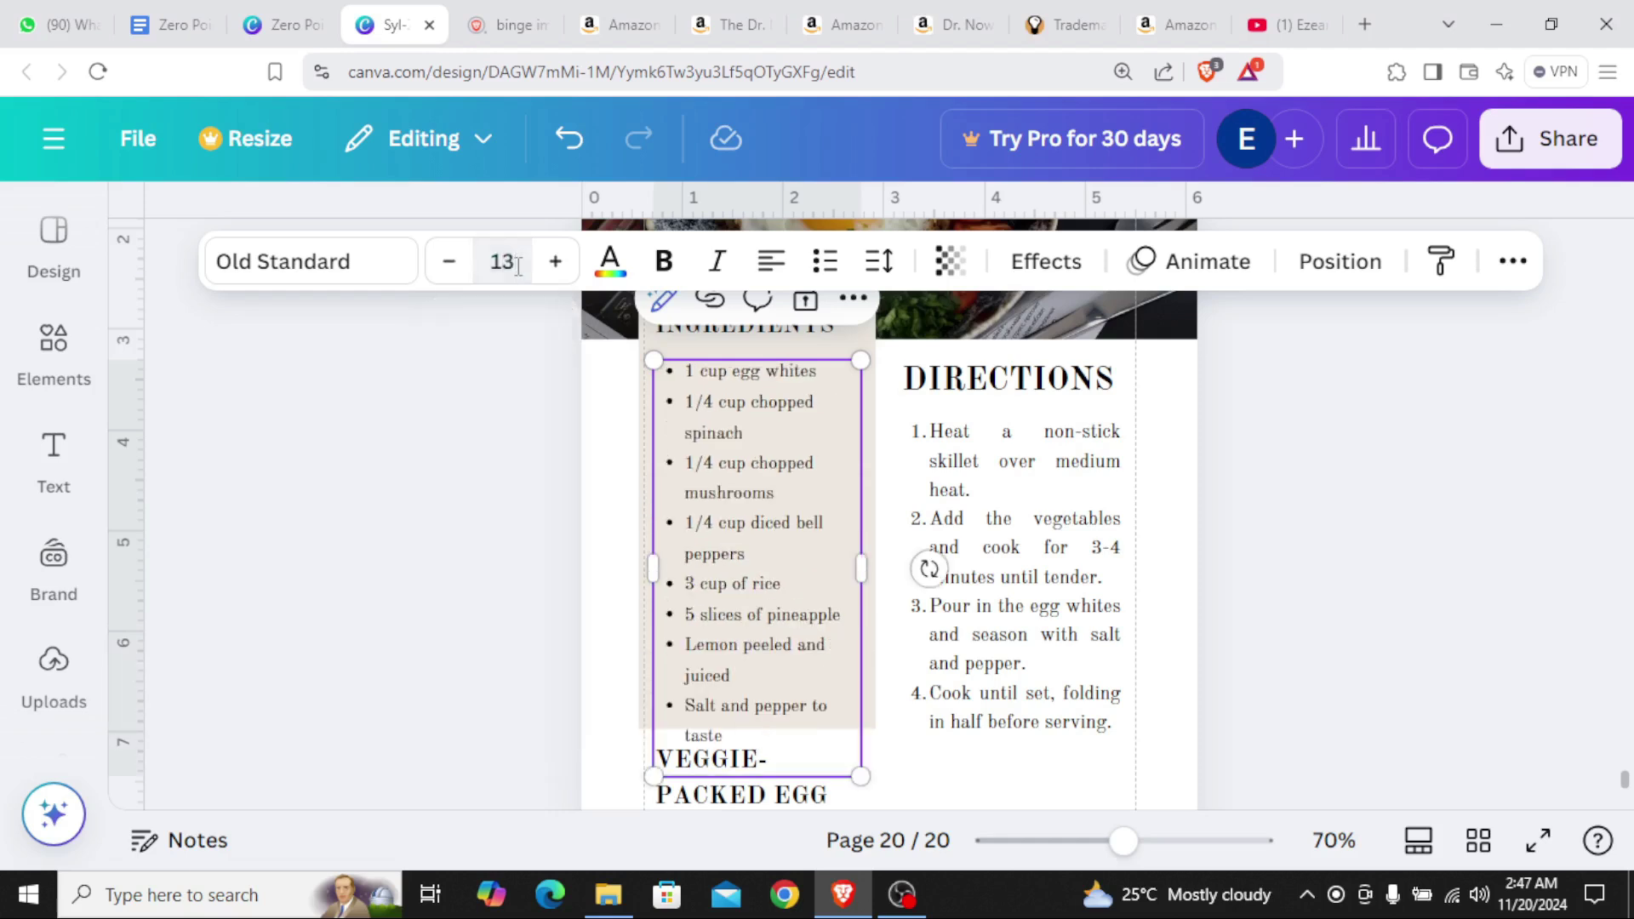
left_click(517, 267)
type("12")
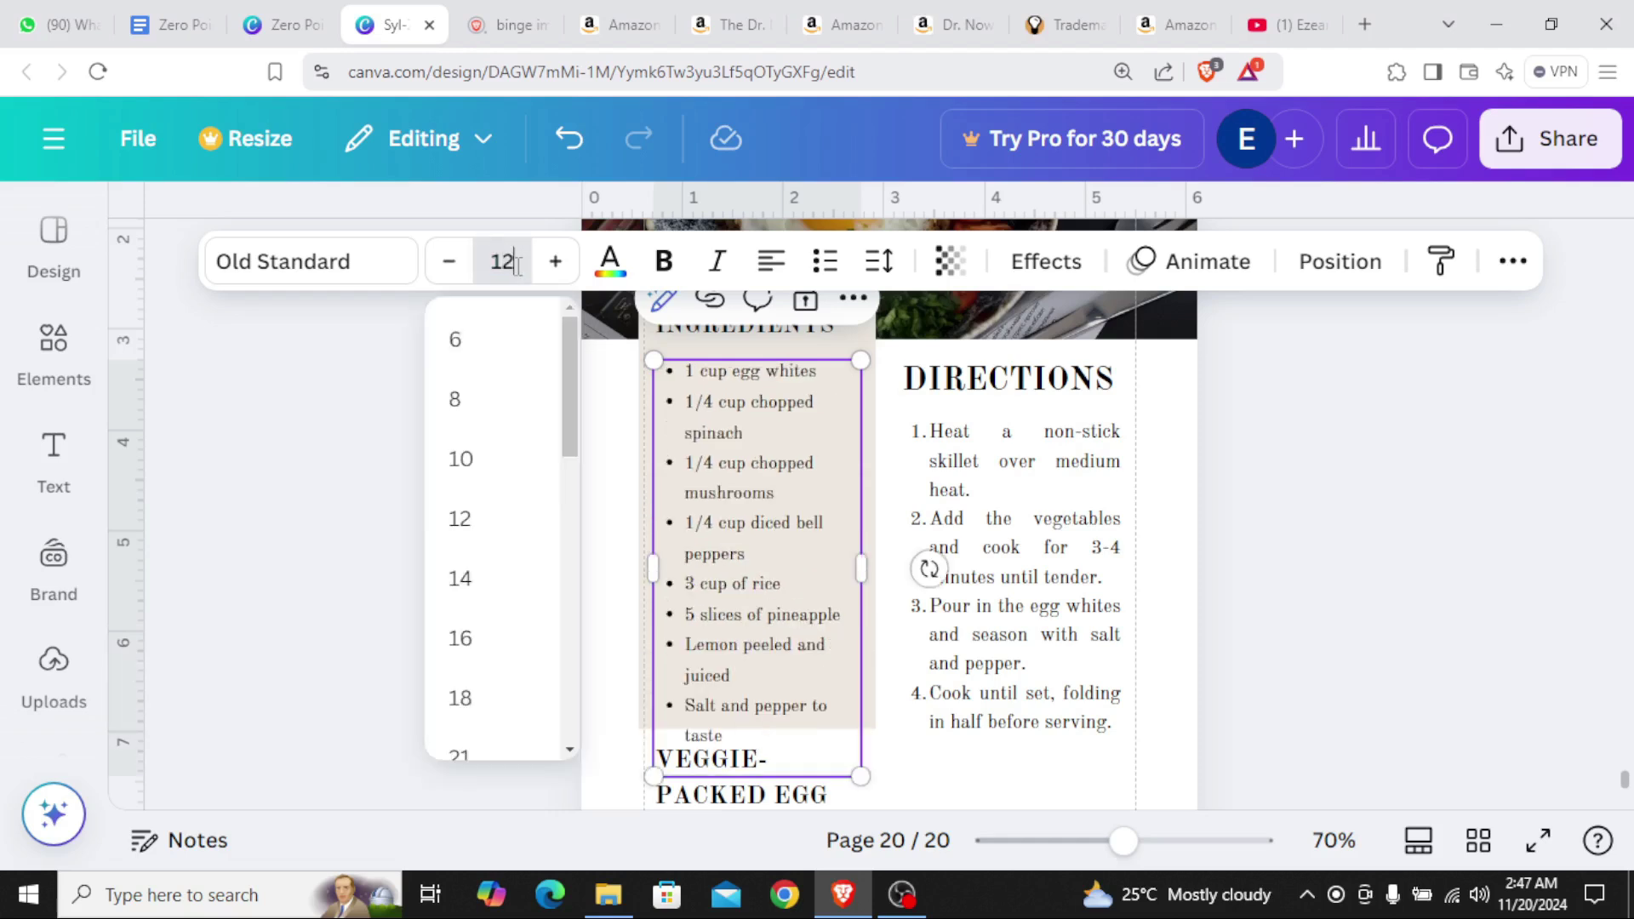
type(".5")
key("Return")
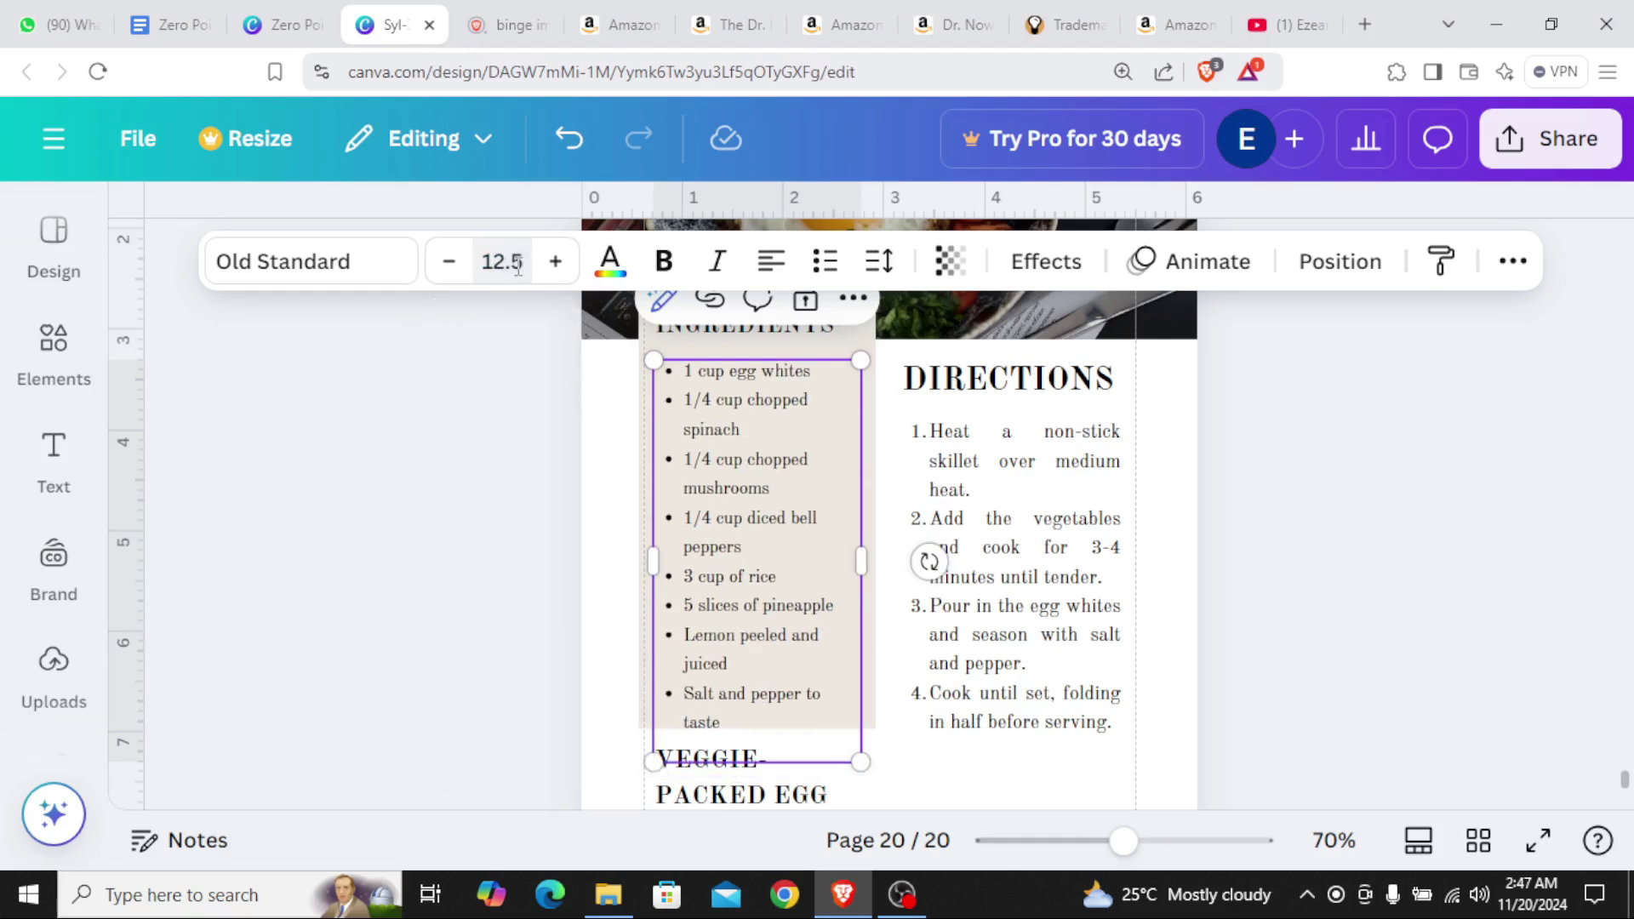
Remove the blank line at the end of the page 20 ingredients list and set its font size to 12.2
left_click(691, 742)
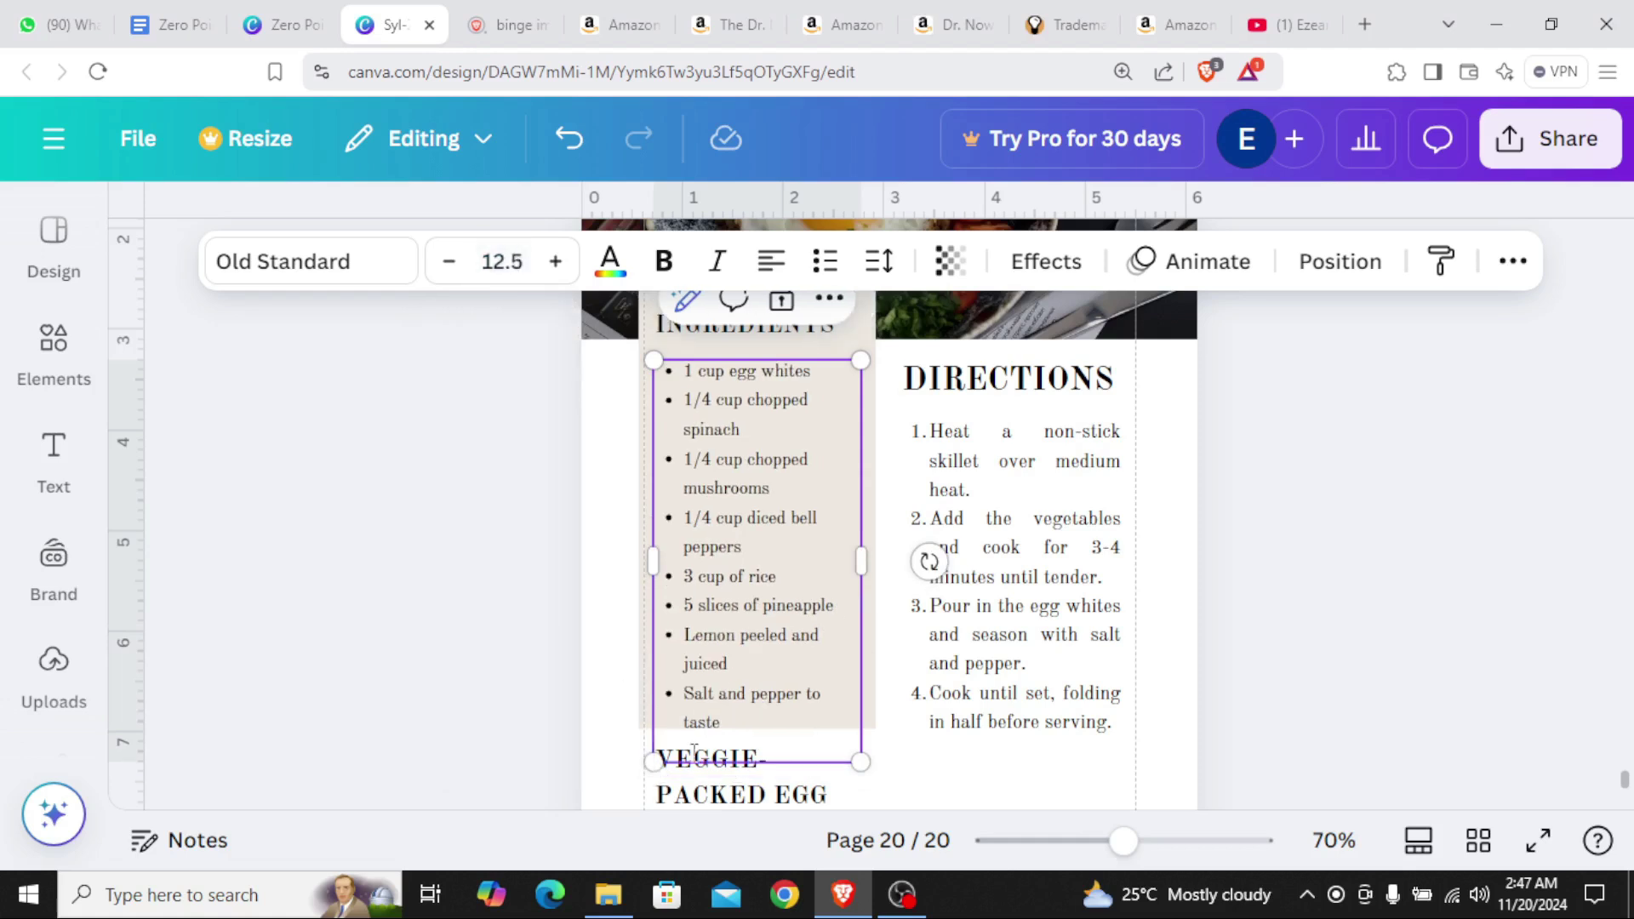
key("ctrl+a")
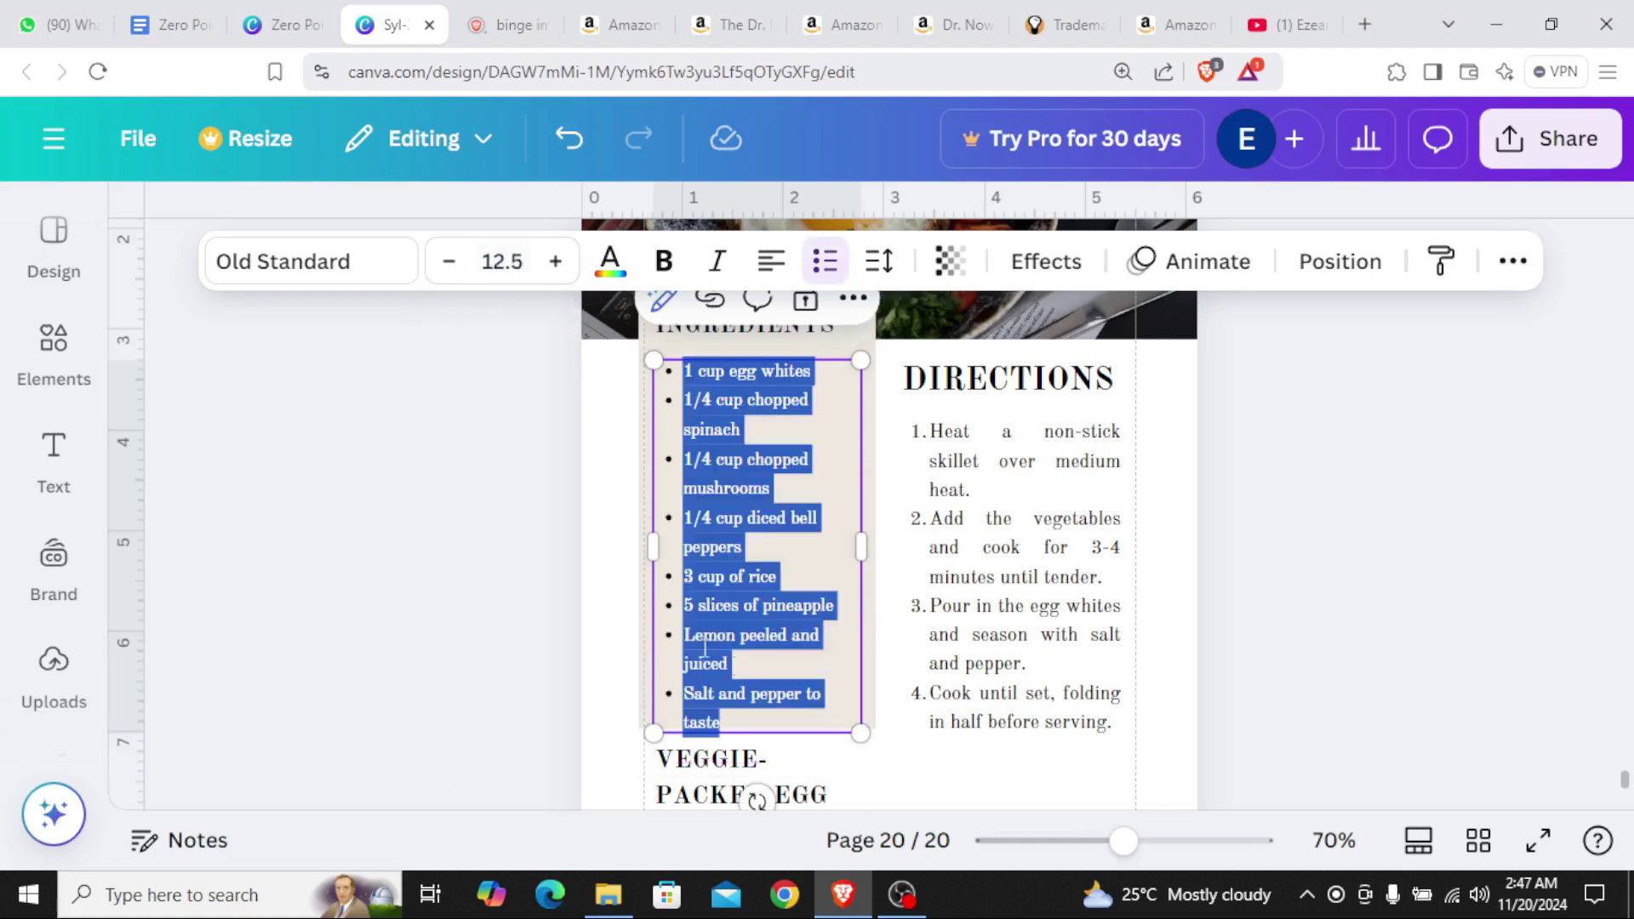
left_click(514, 256)
type("12")
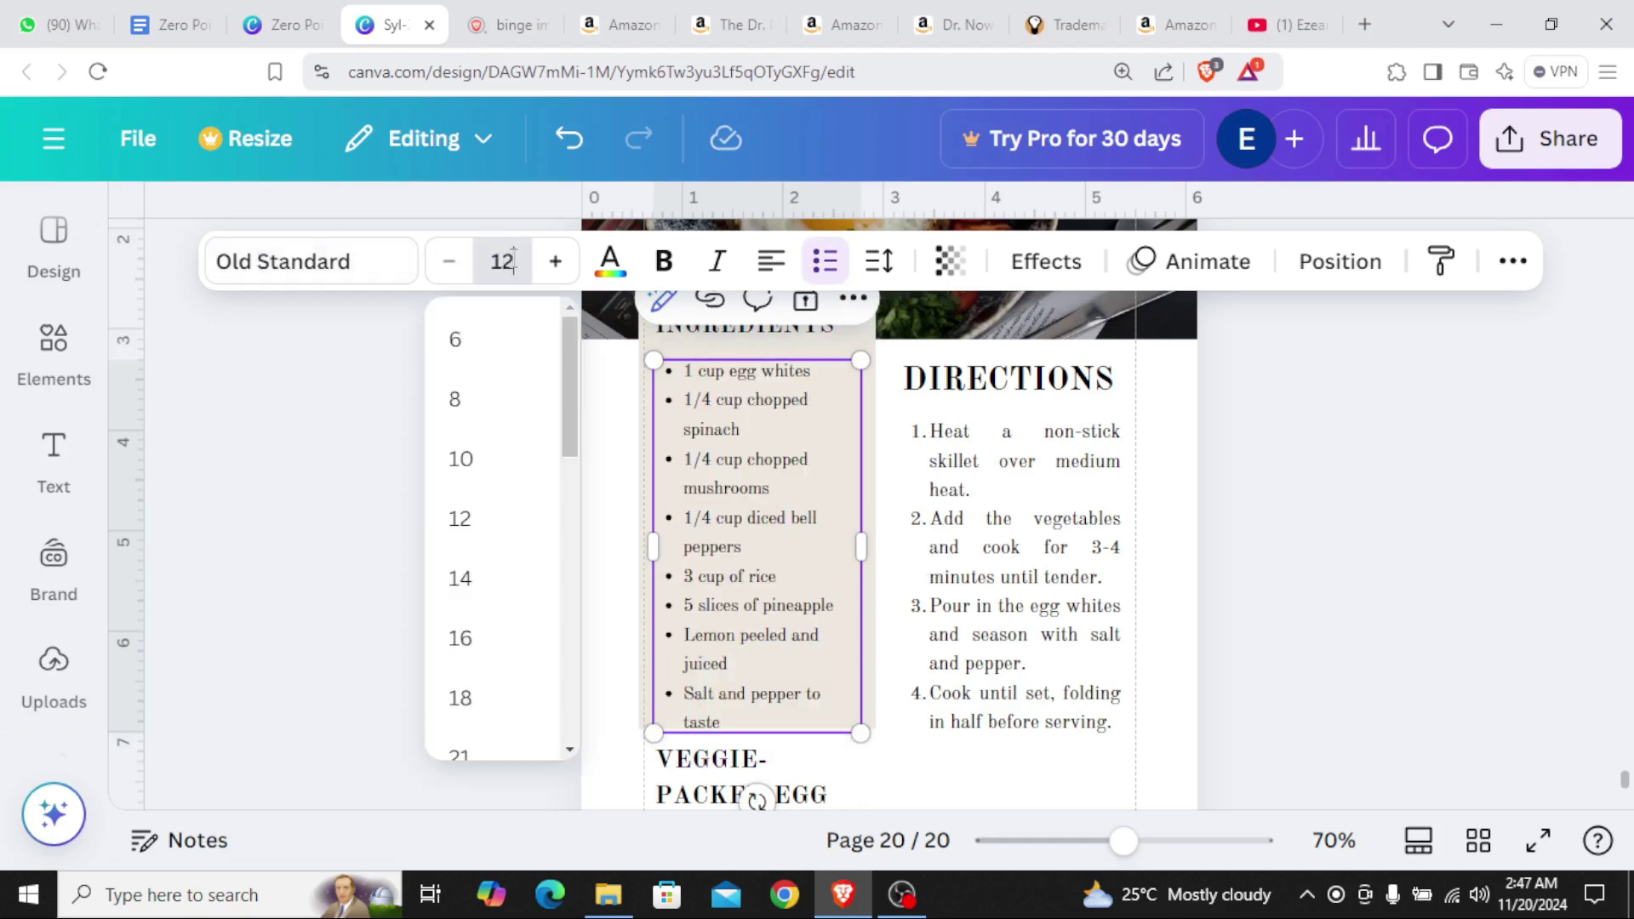
type(".2")
key("Return")
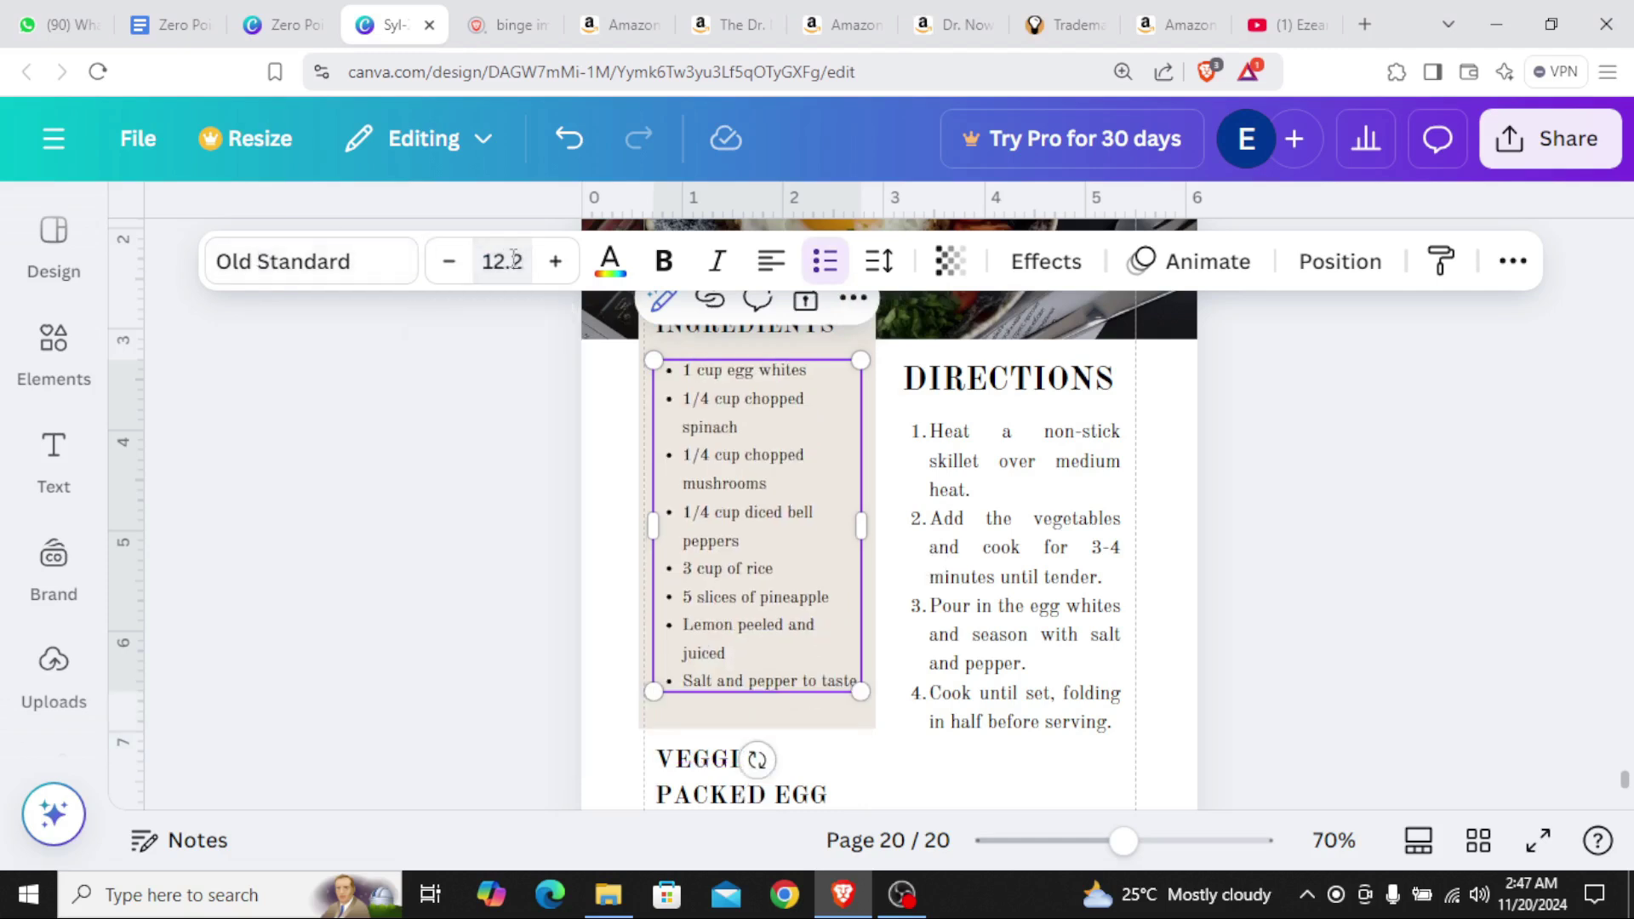
left_click(1368, 521)
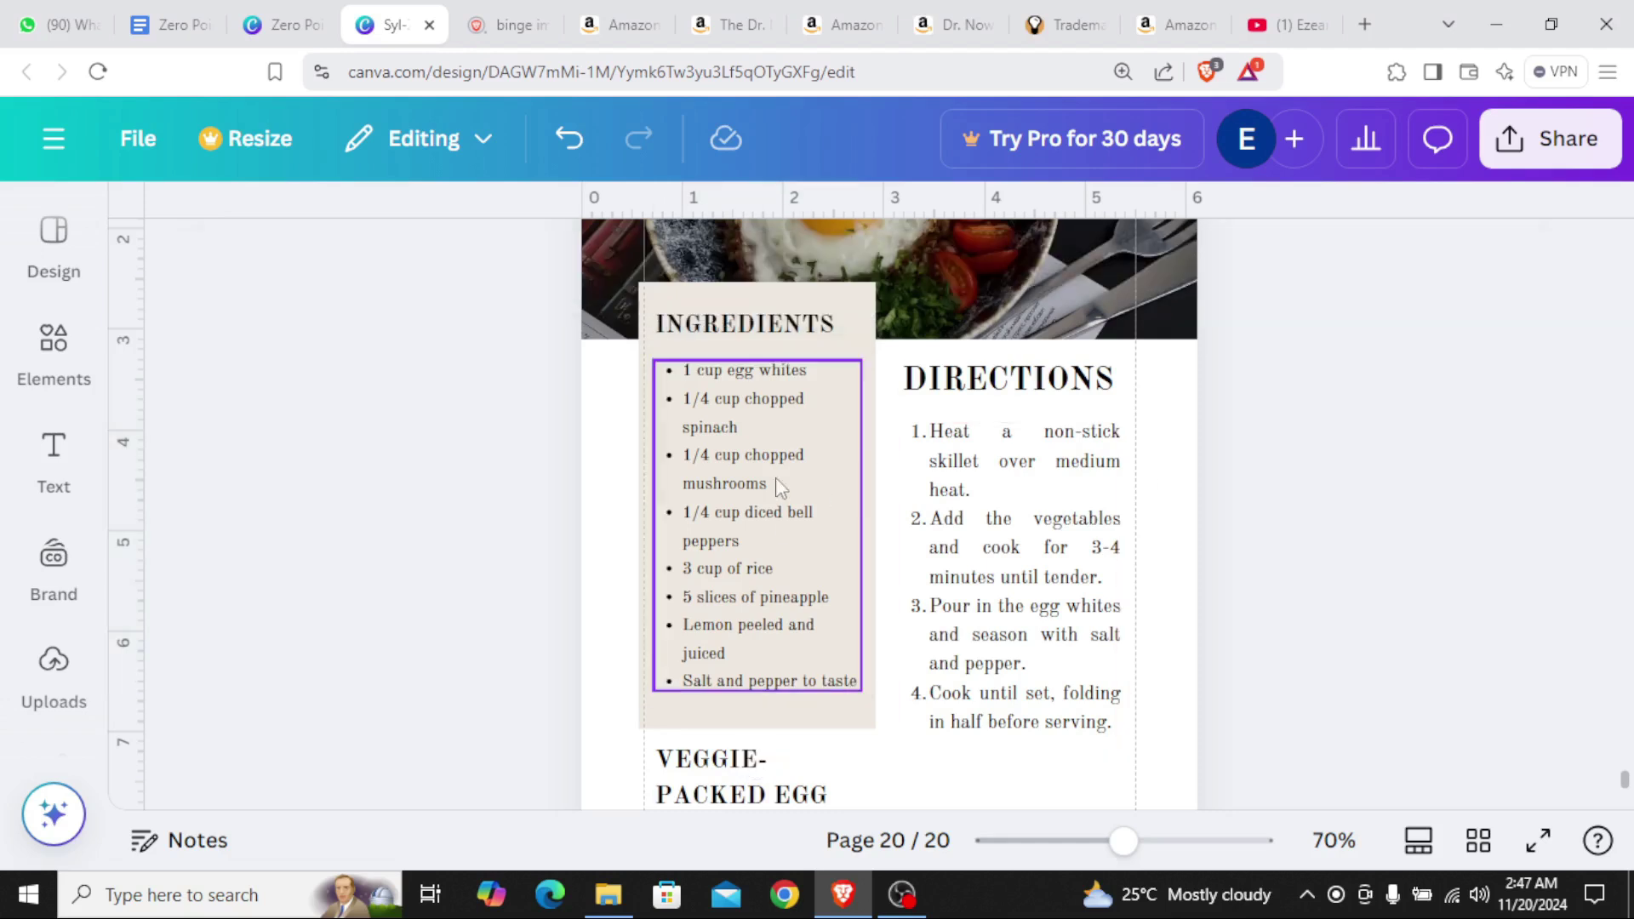
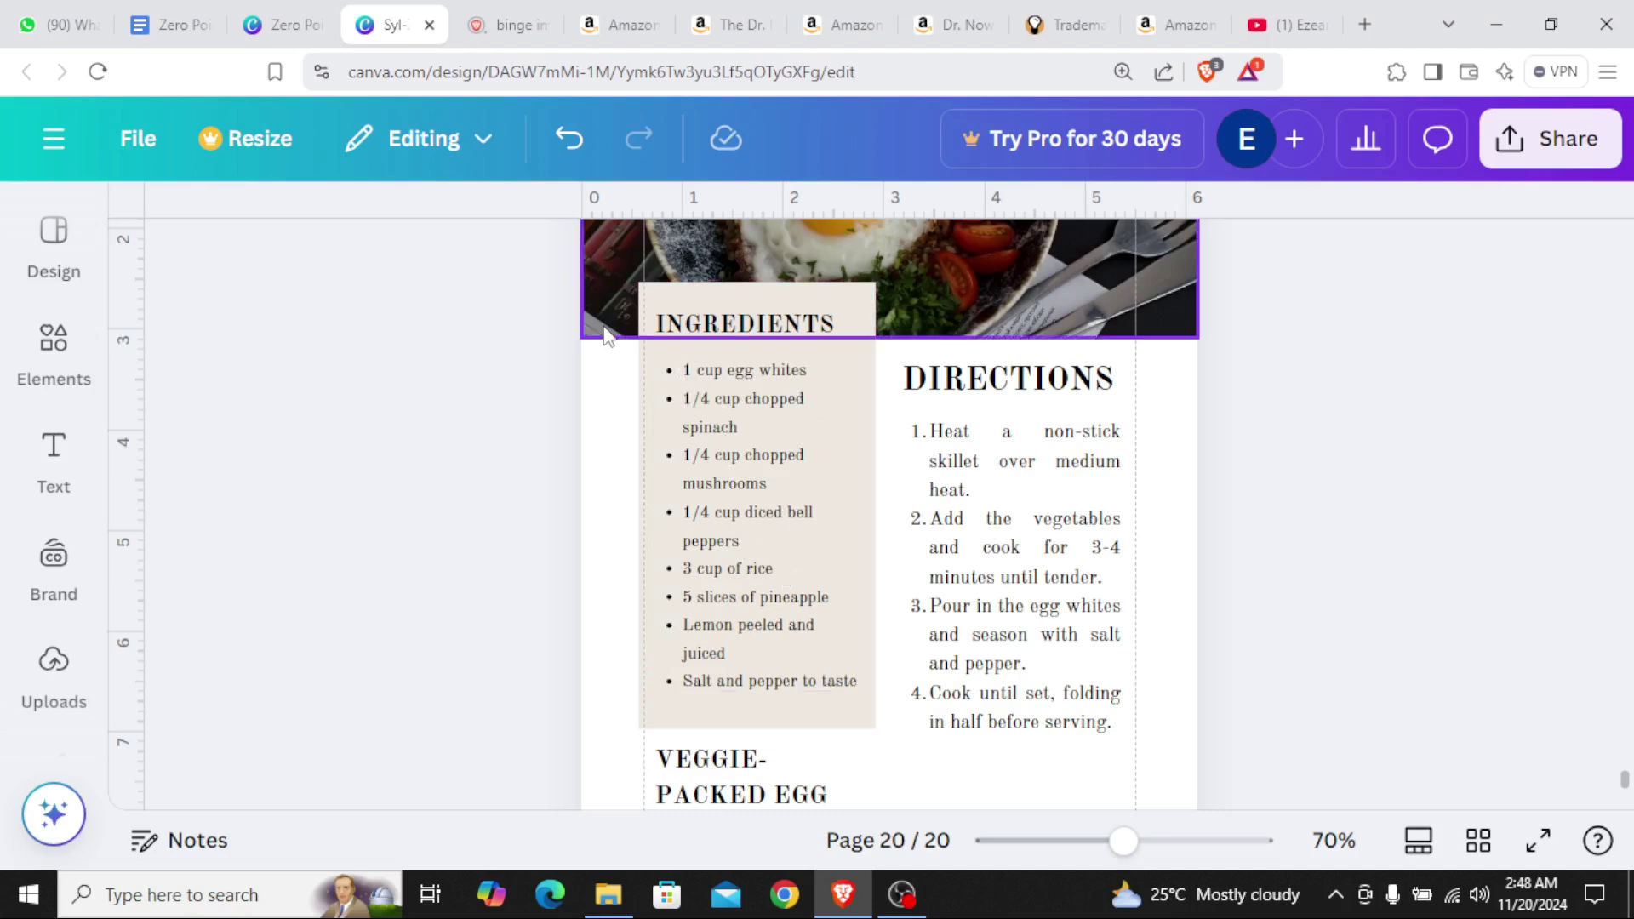
scroll(593, 335, "up", 5)
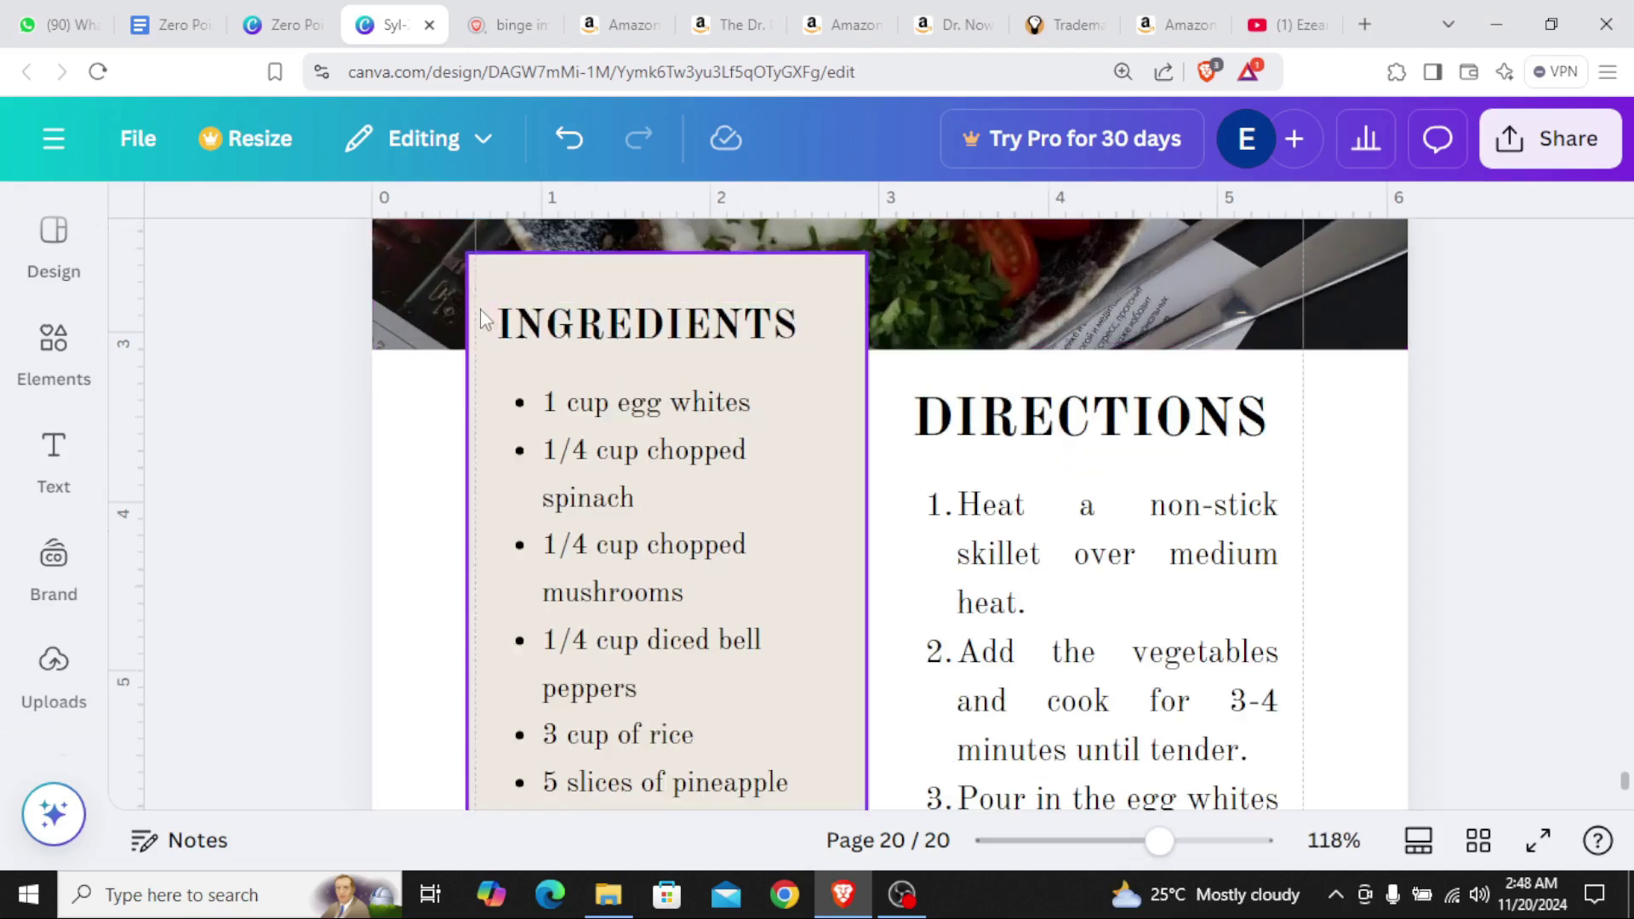
Examine page 20's recipe layout against its margins and view the design's ruler and margin display settings
scroll(483, 319, "up", 3)
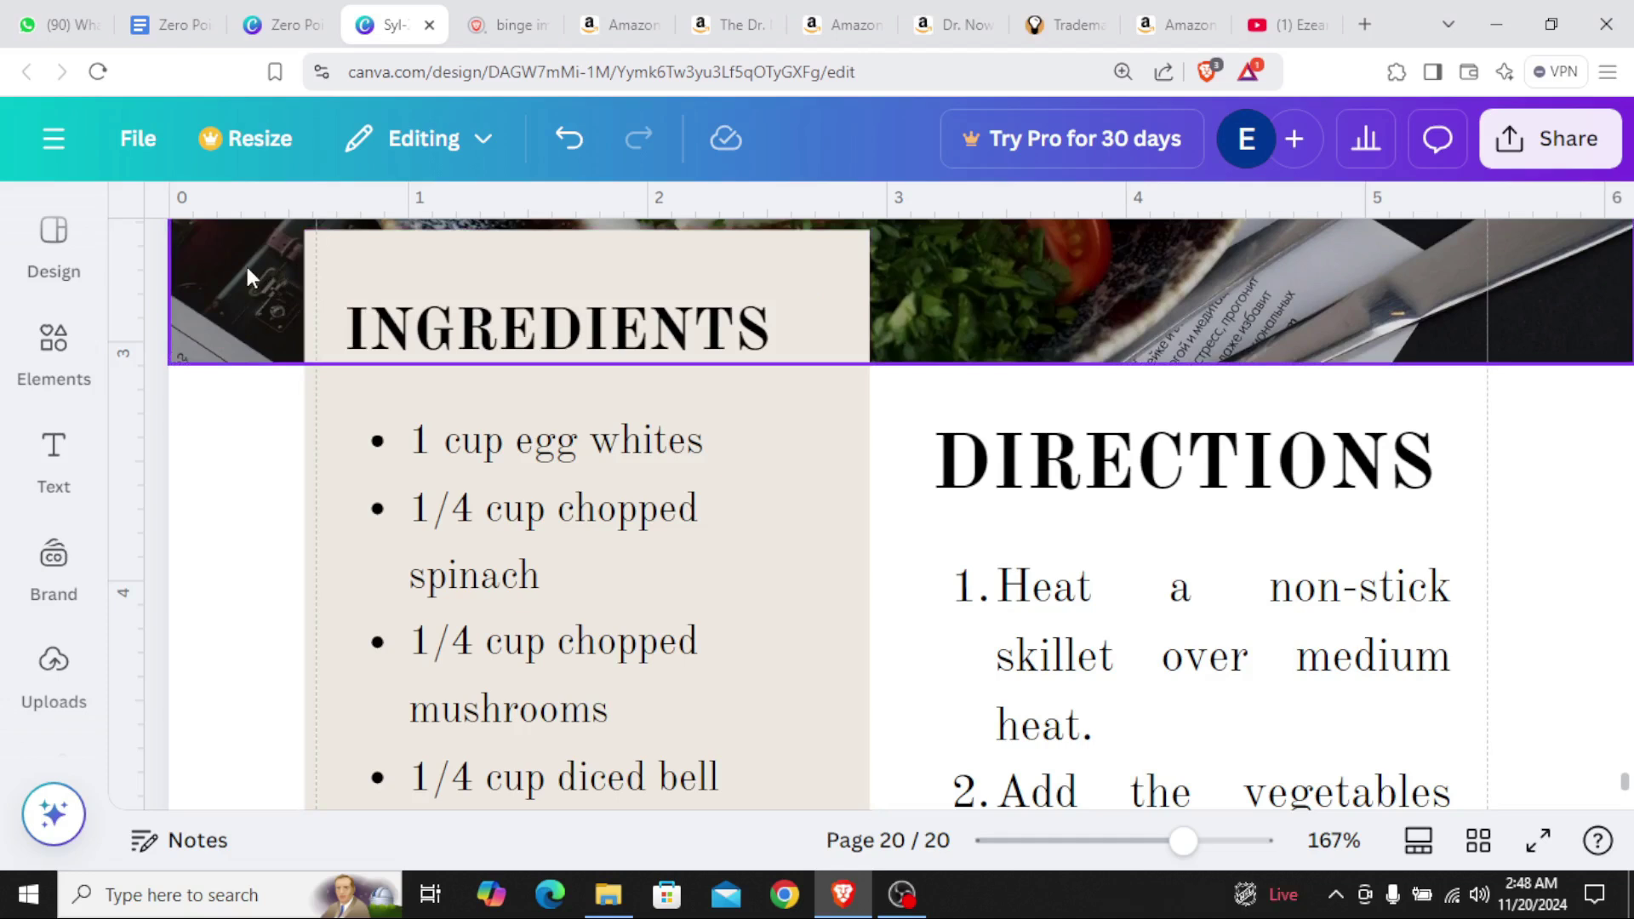
scroll(538, 357, "down", 5)
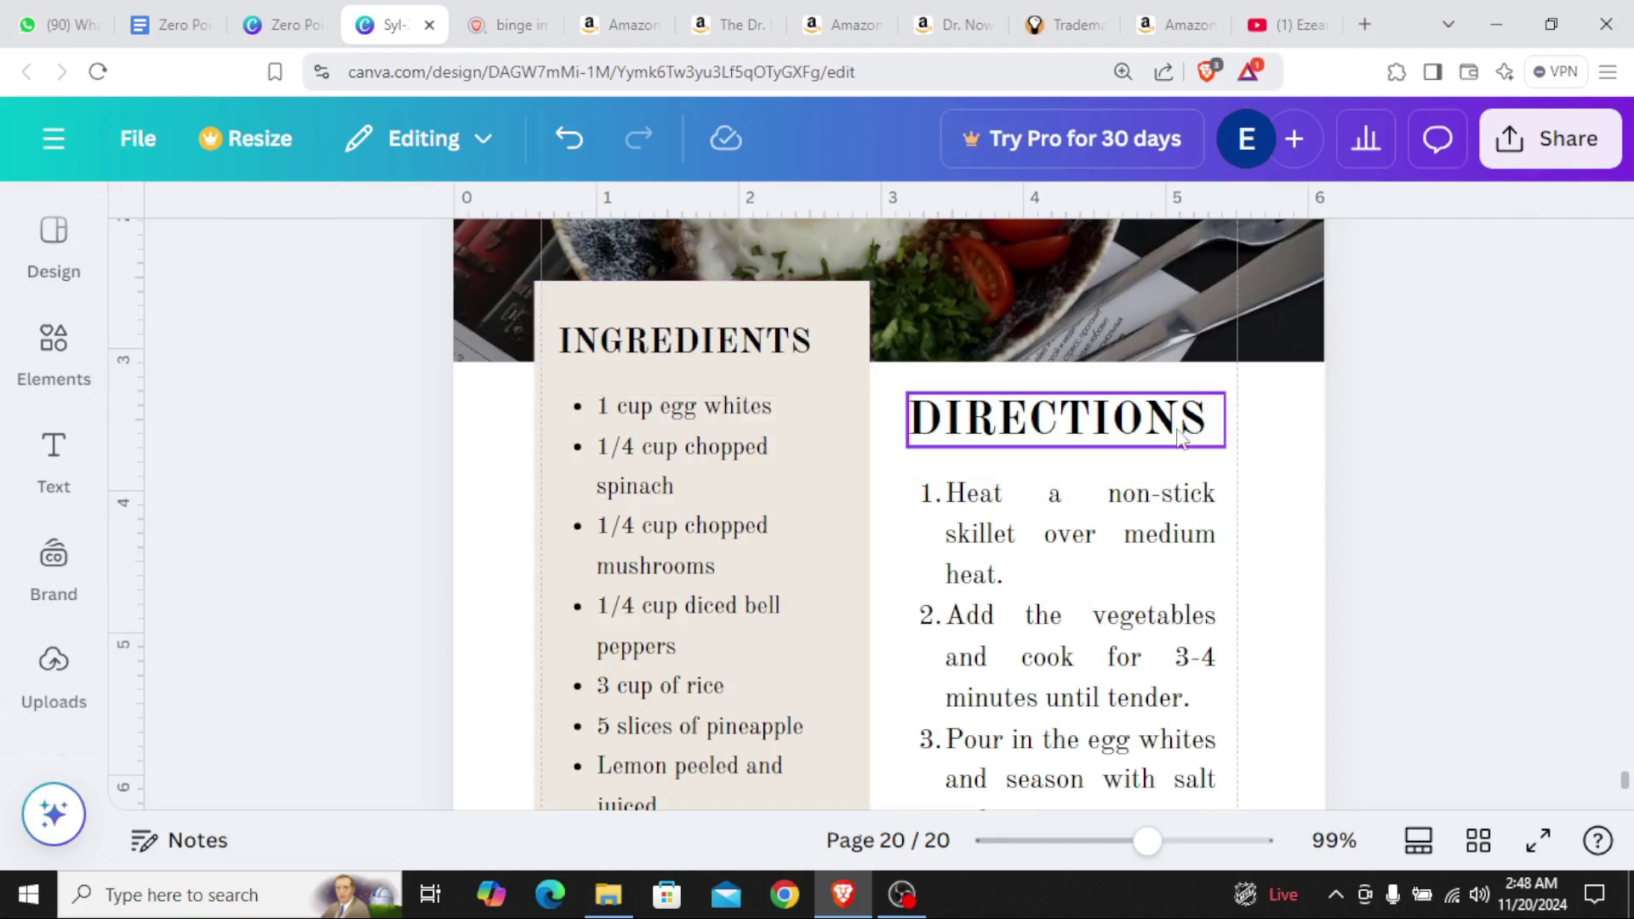
scroll(1177, 513, "down", 5)
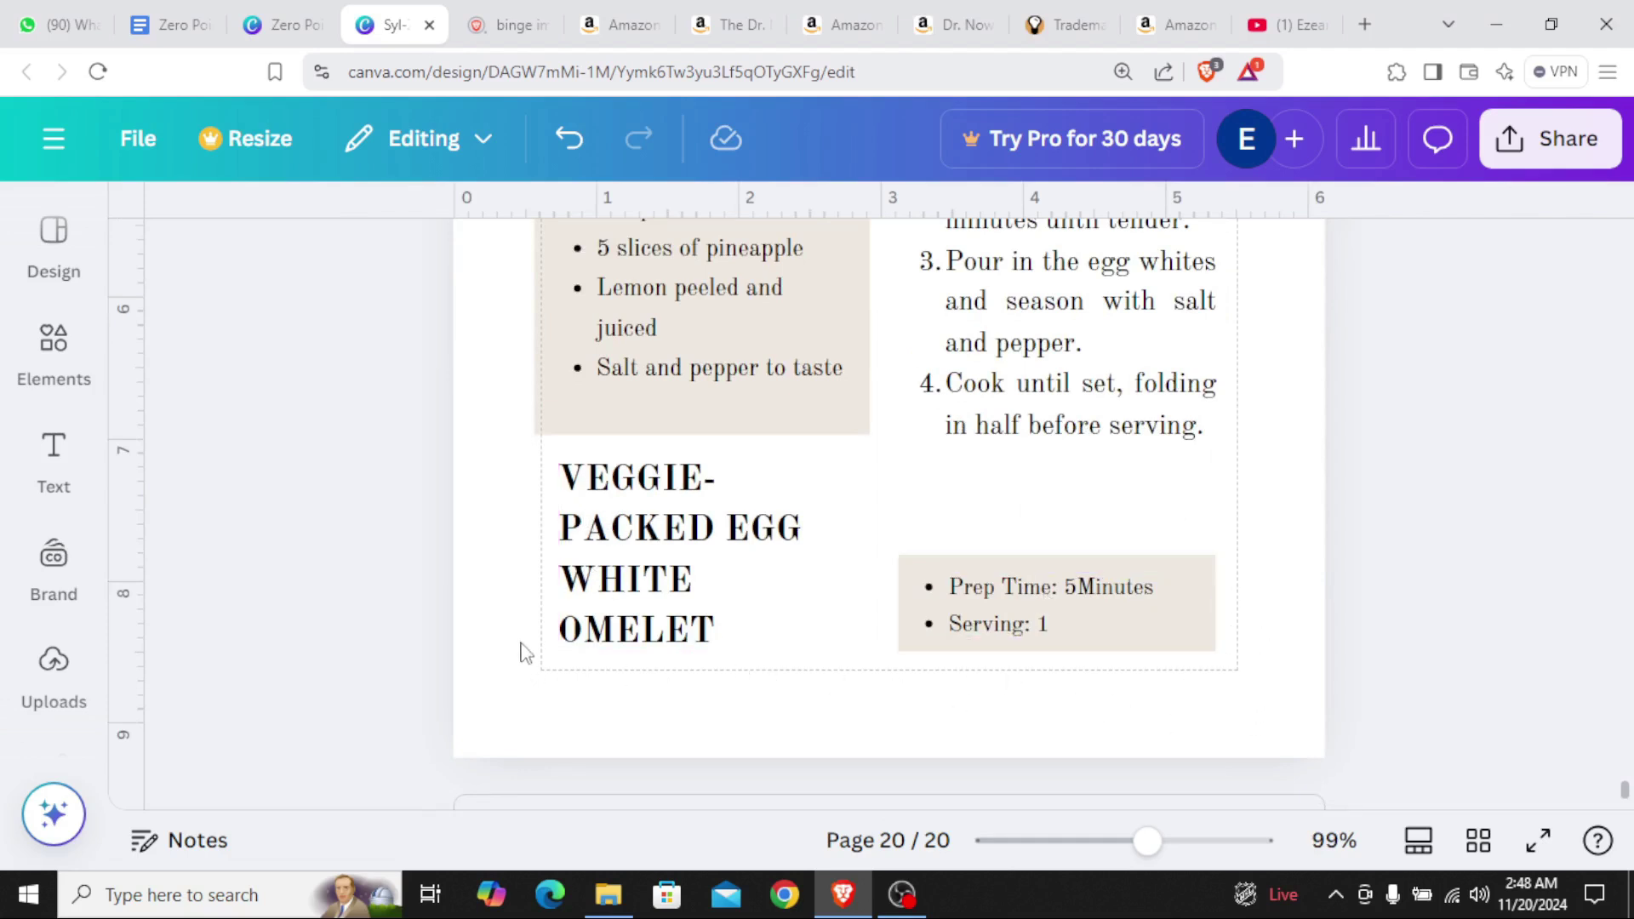
scroll(523, 595, "up", 5)
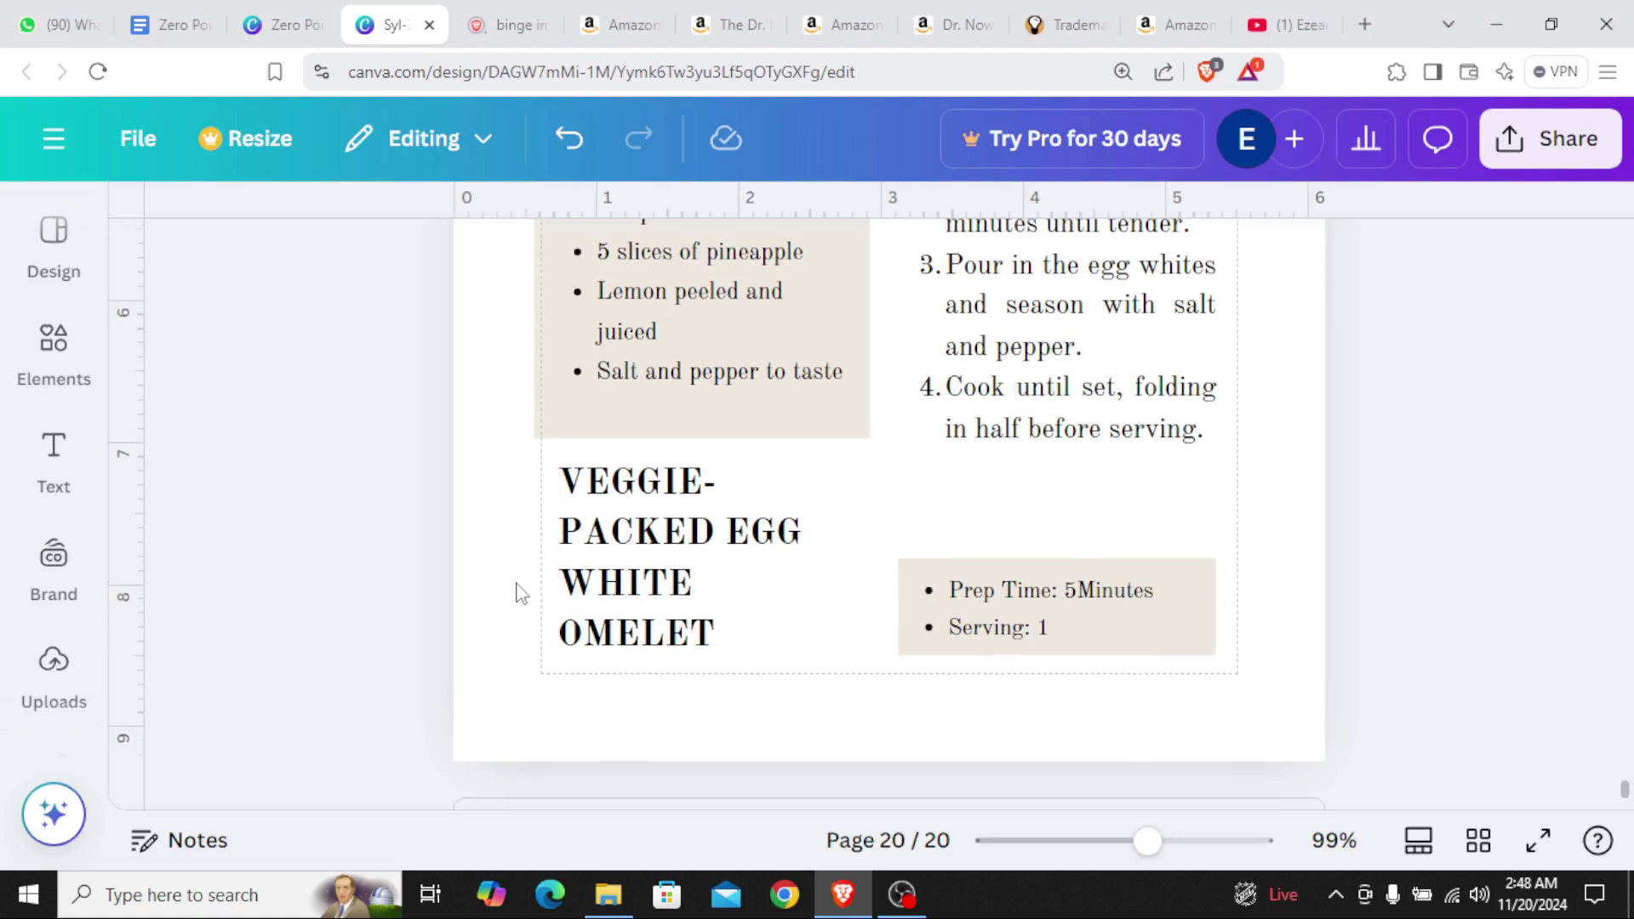
scroll(514, 593, "up", 3)
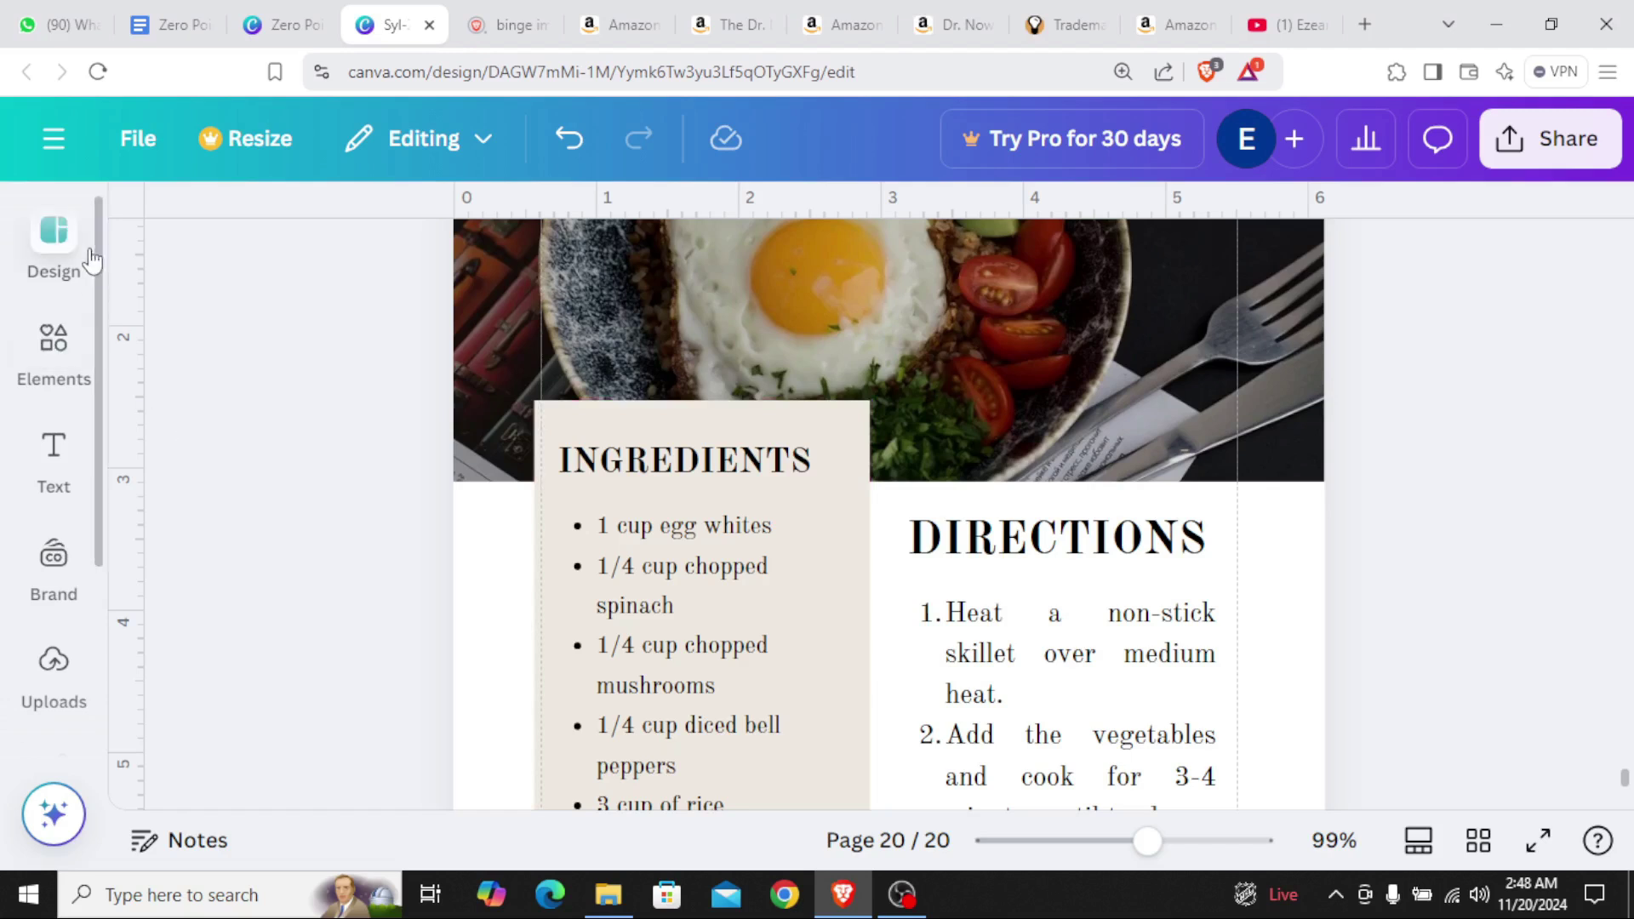
left_click(131, 149)
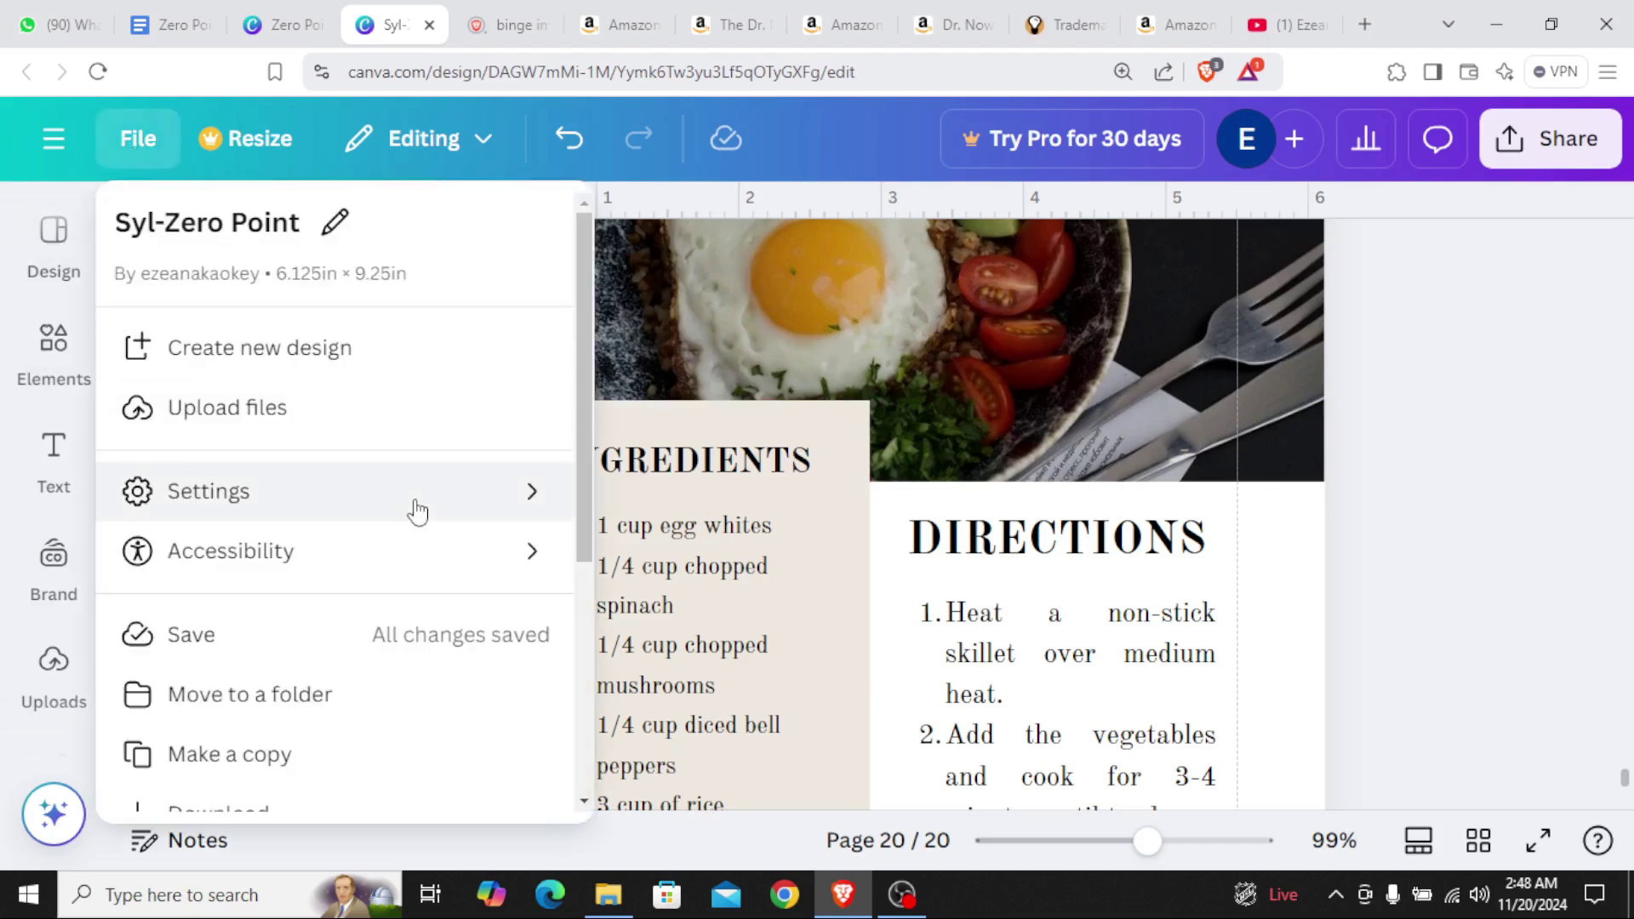
mouse_move(417, 511)
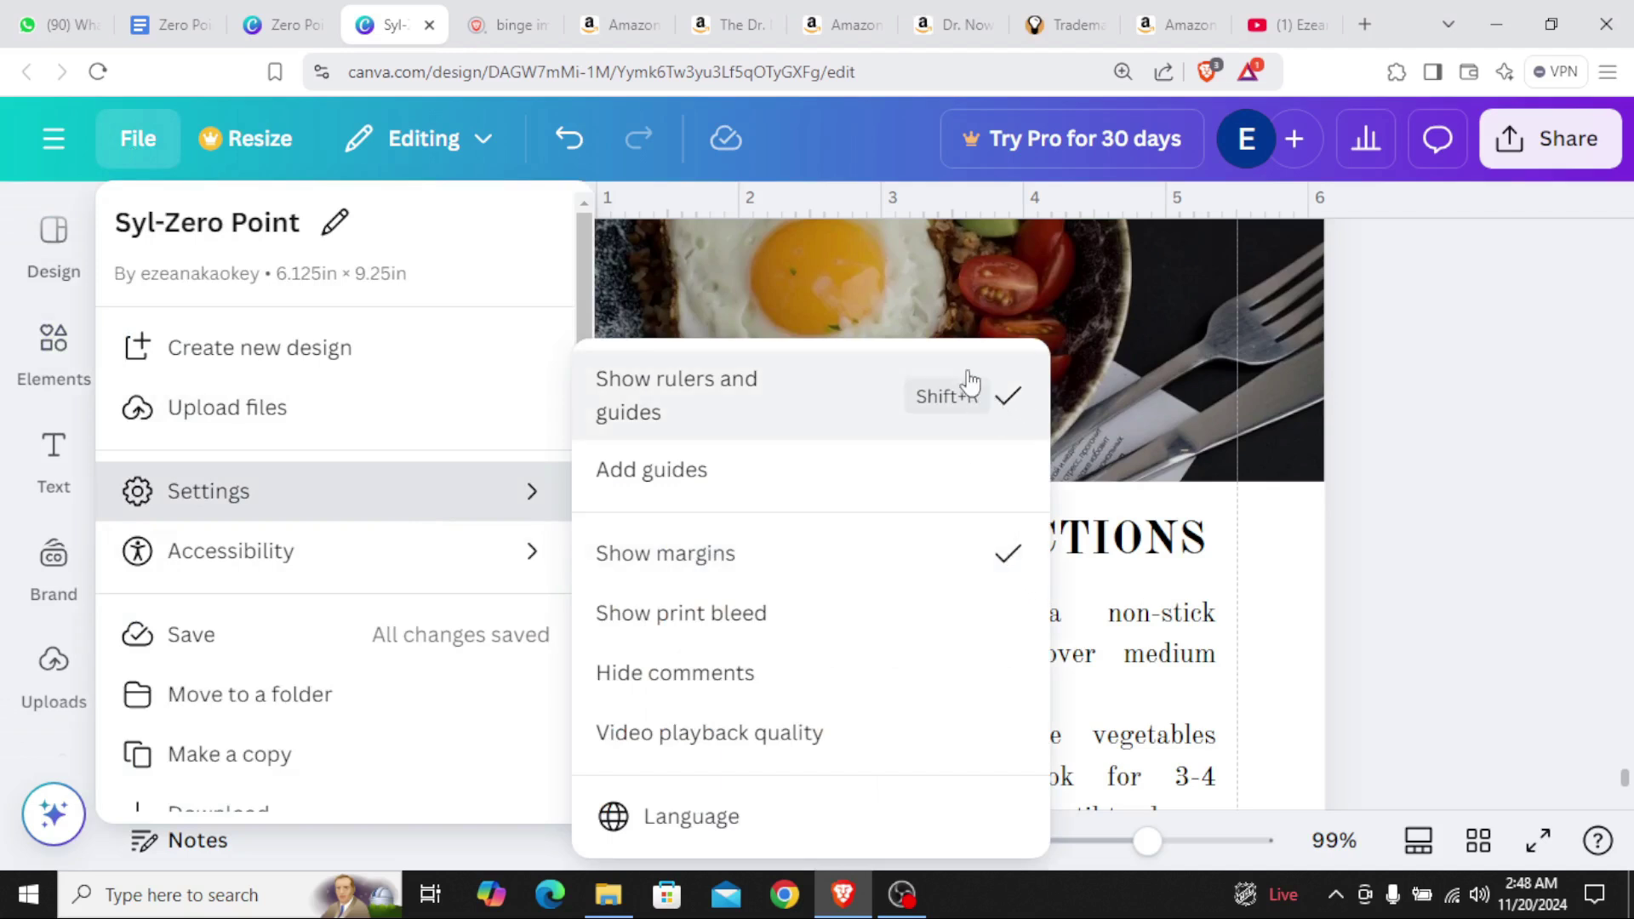
left_click(1439, 389)
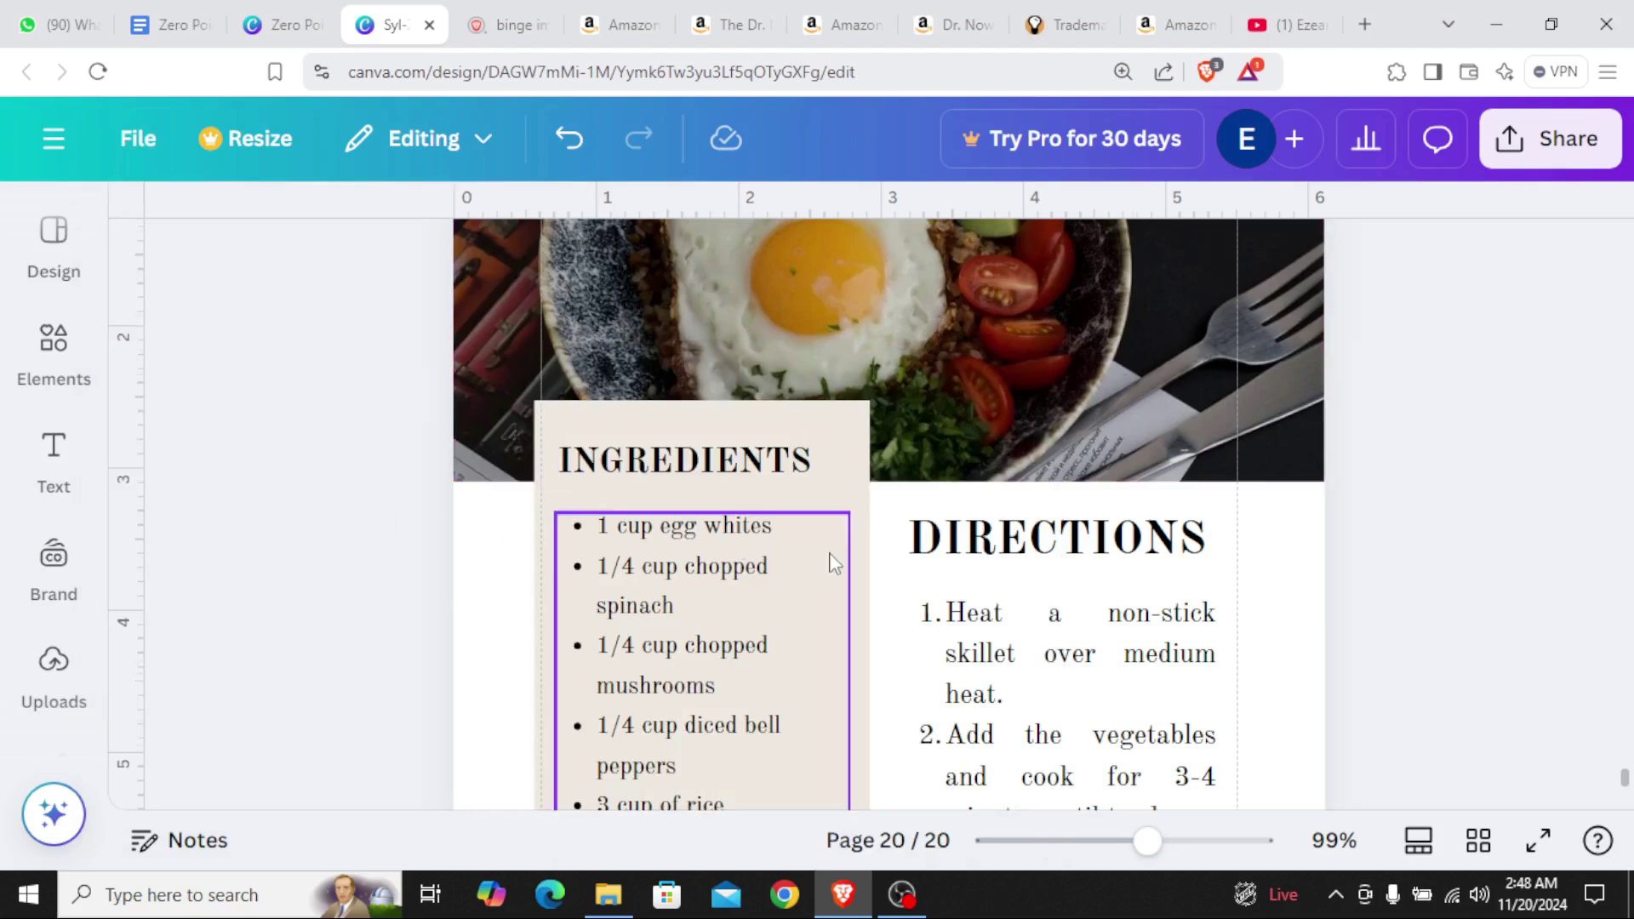
scroll(832, 558, "down", 3)
scroll(833, 590, "down", 3)
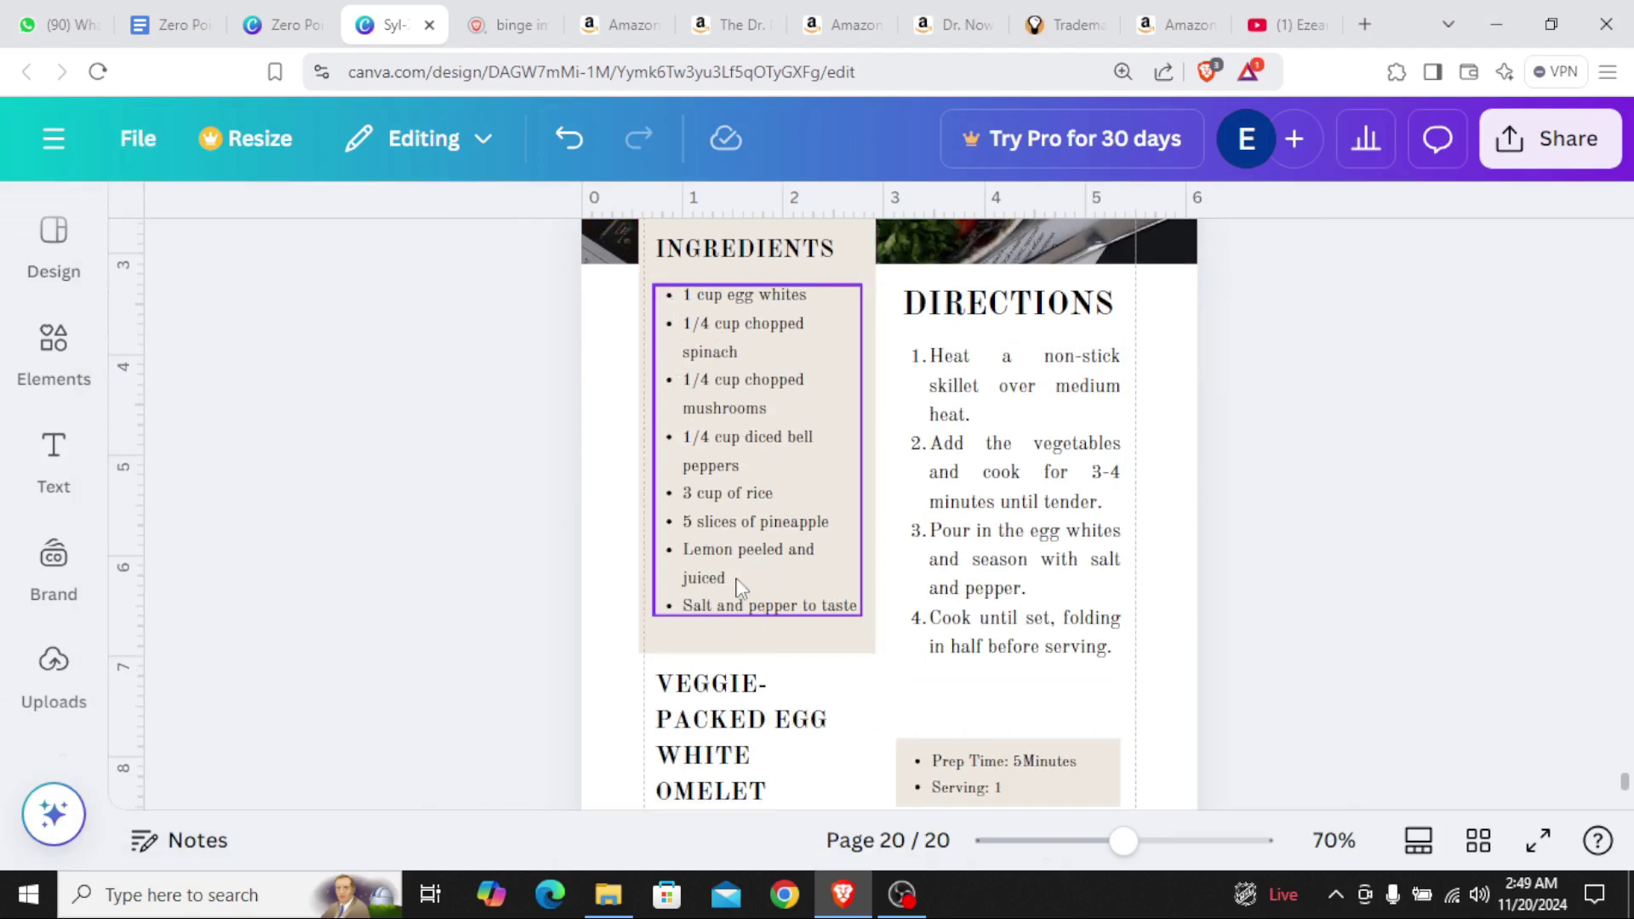
Switch to the Google Docs manuscript and try bullet points on the omelet's ingredients list, restoring the plain lines
left_click(274, 34)
left_click(190, 12)
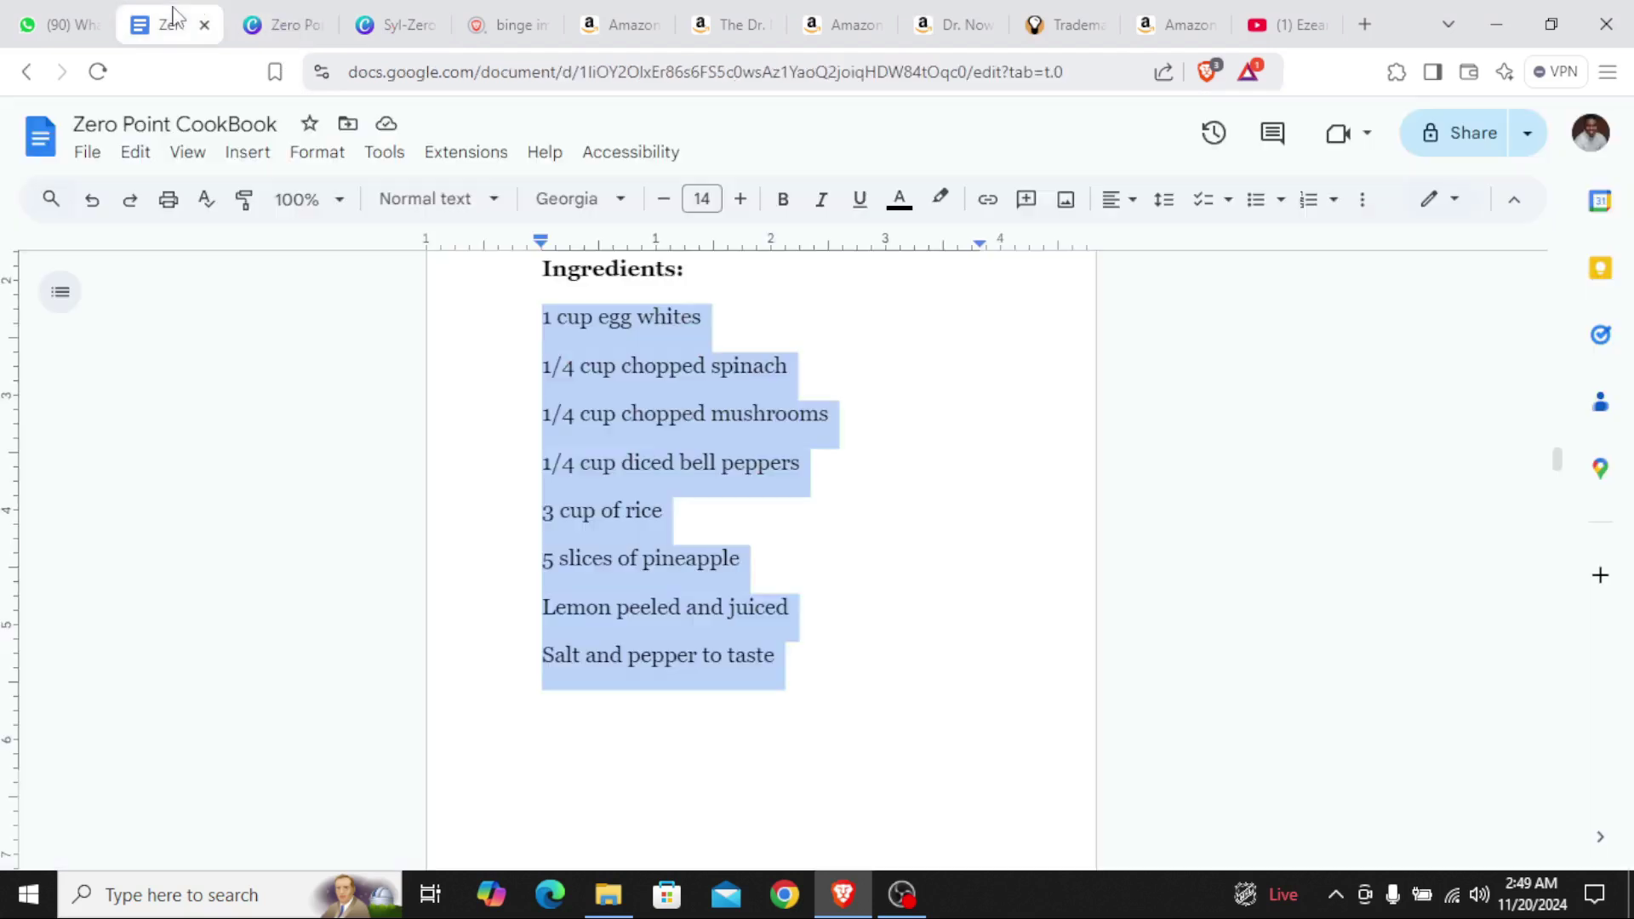
left_click(930, 554)
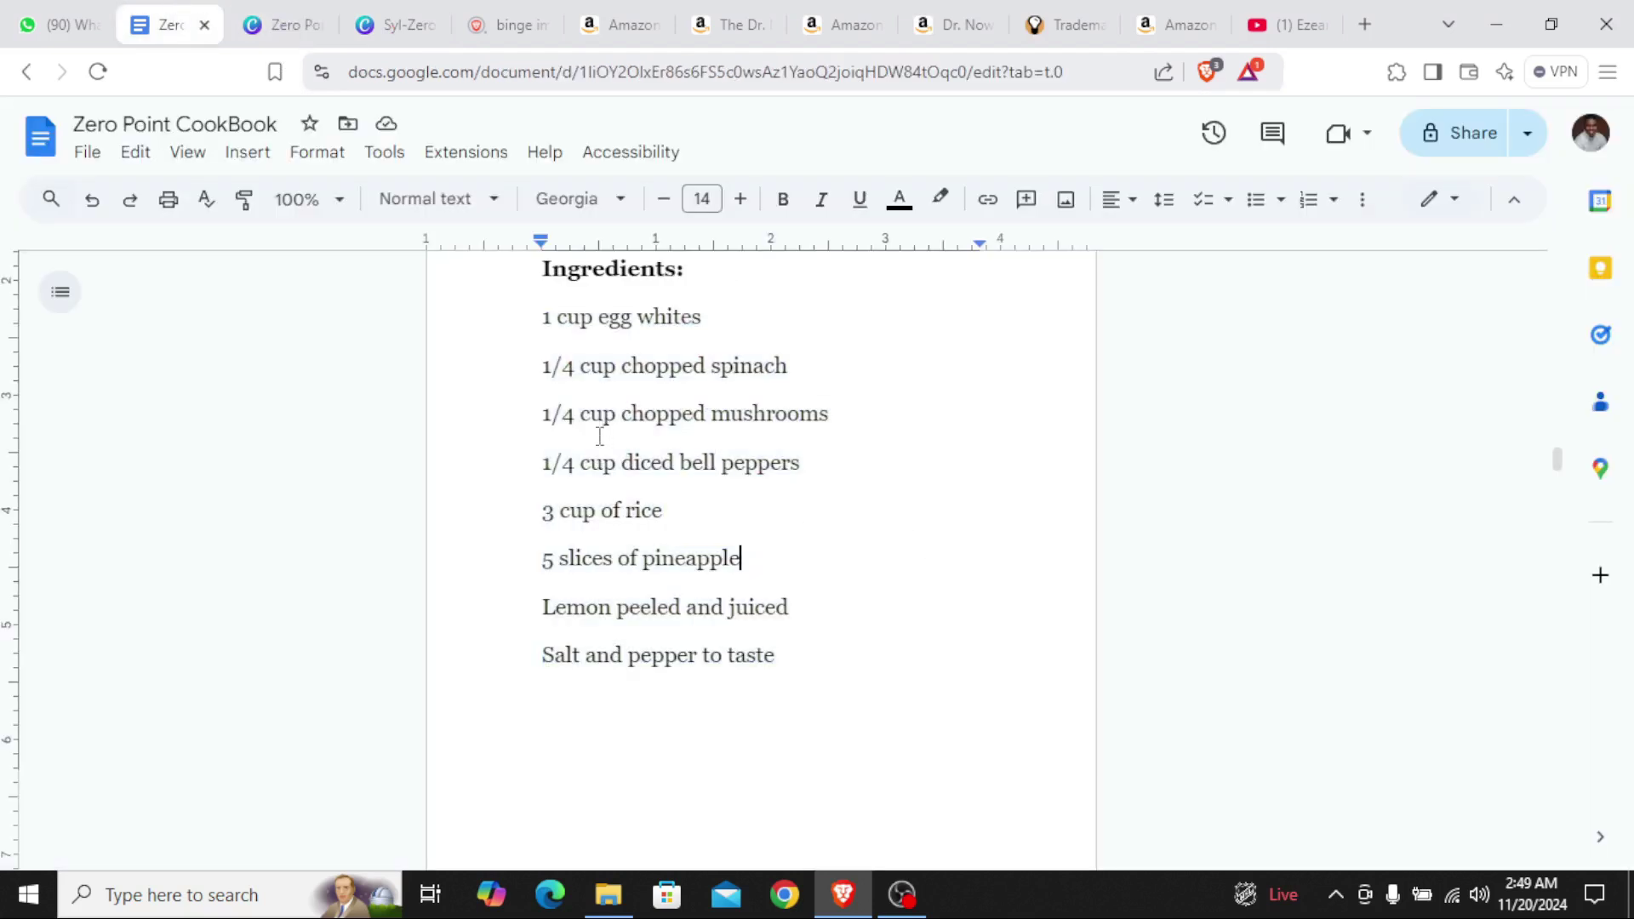
left_click_drag(537, 319, 911, 661)
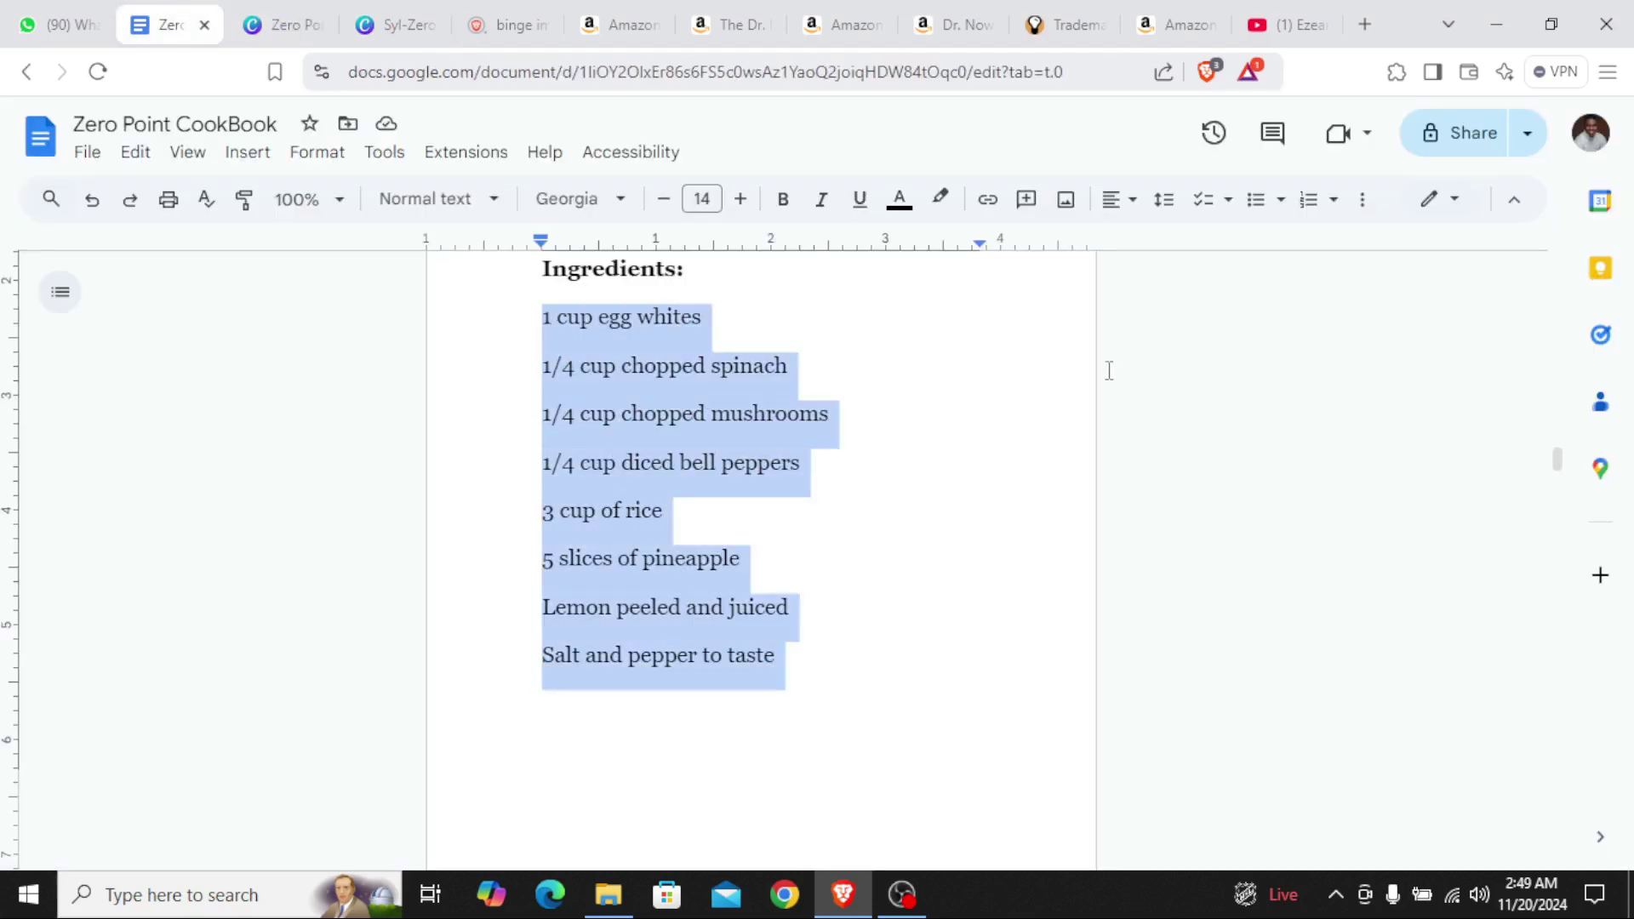
left_click(1256, 201)
left_click(686, 650)
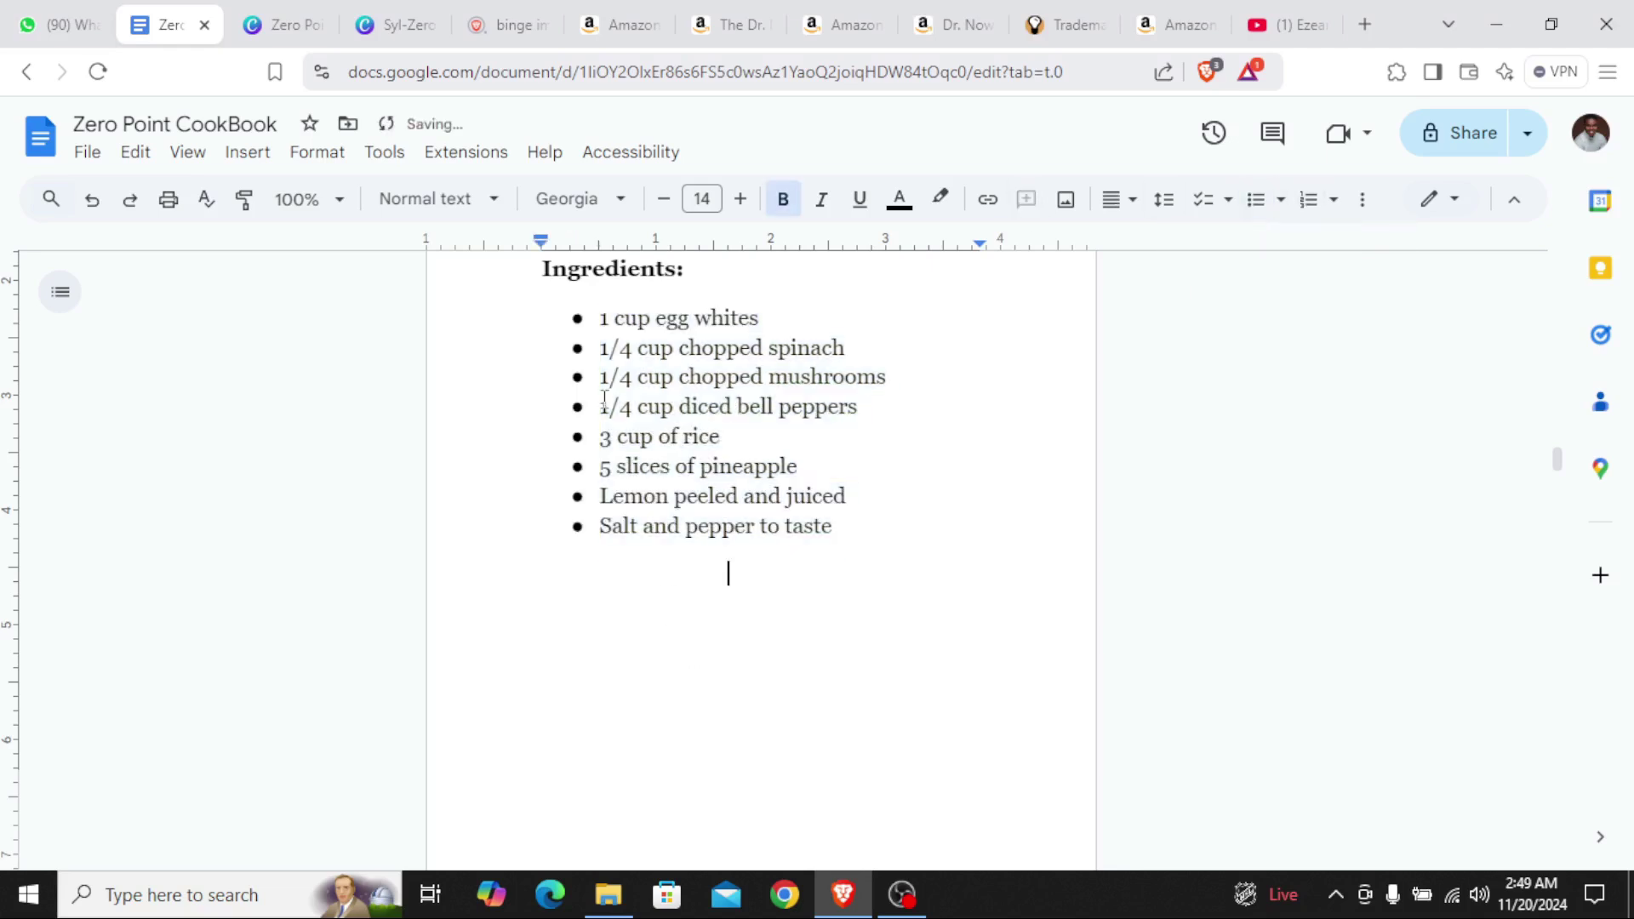
left_click_drag(599, 318, 851, 528)
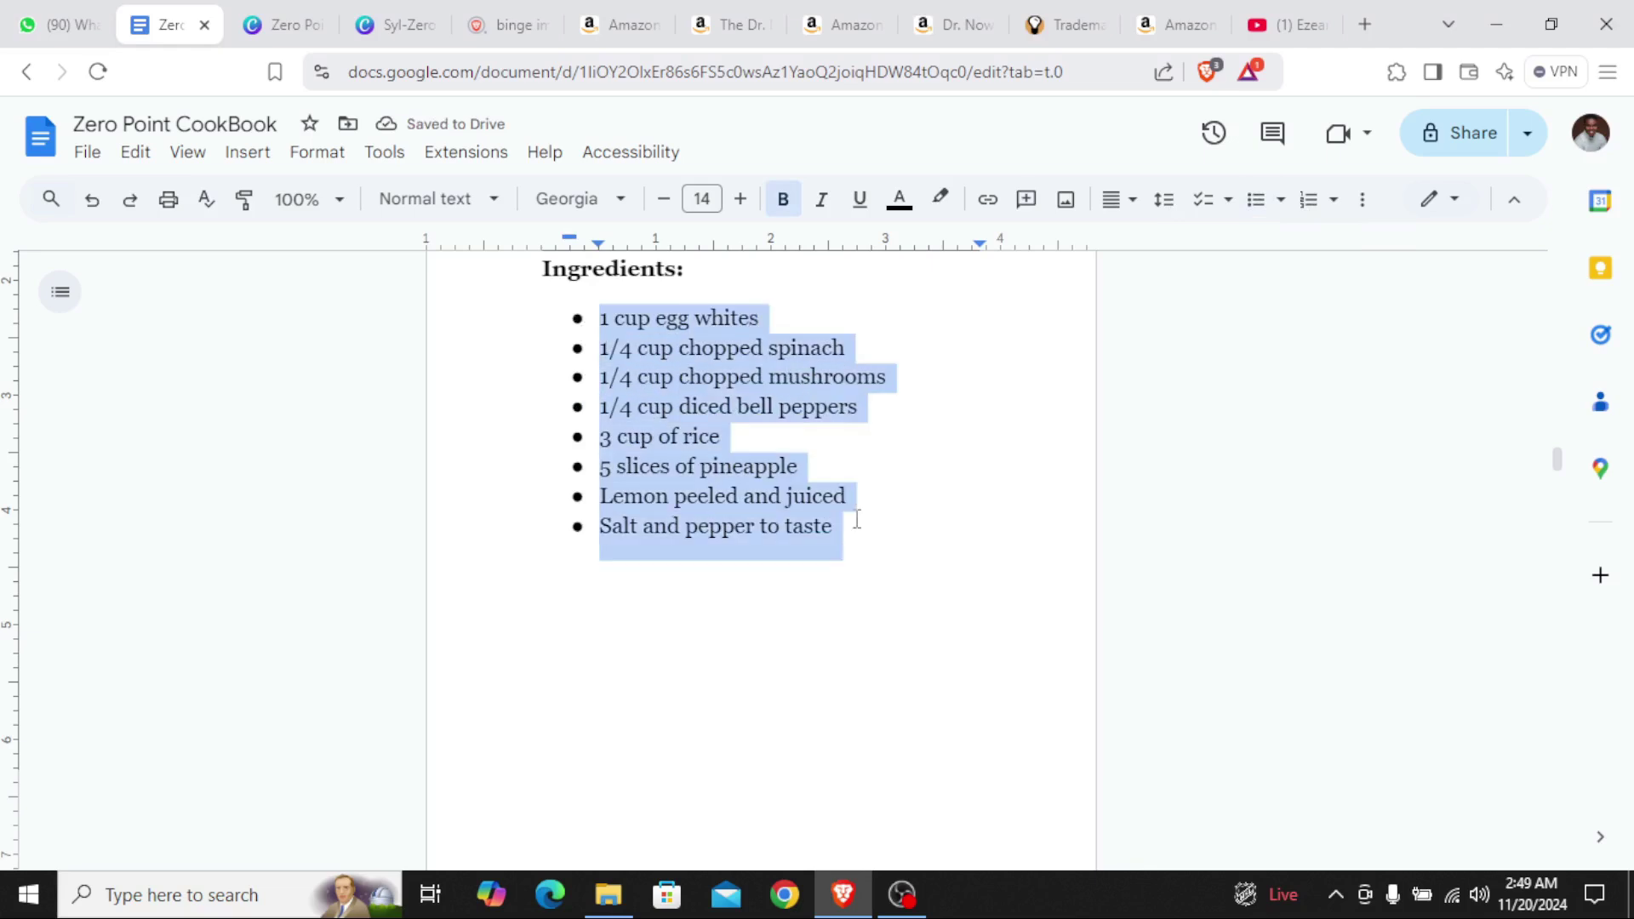
left_click(1256, 199)
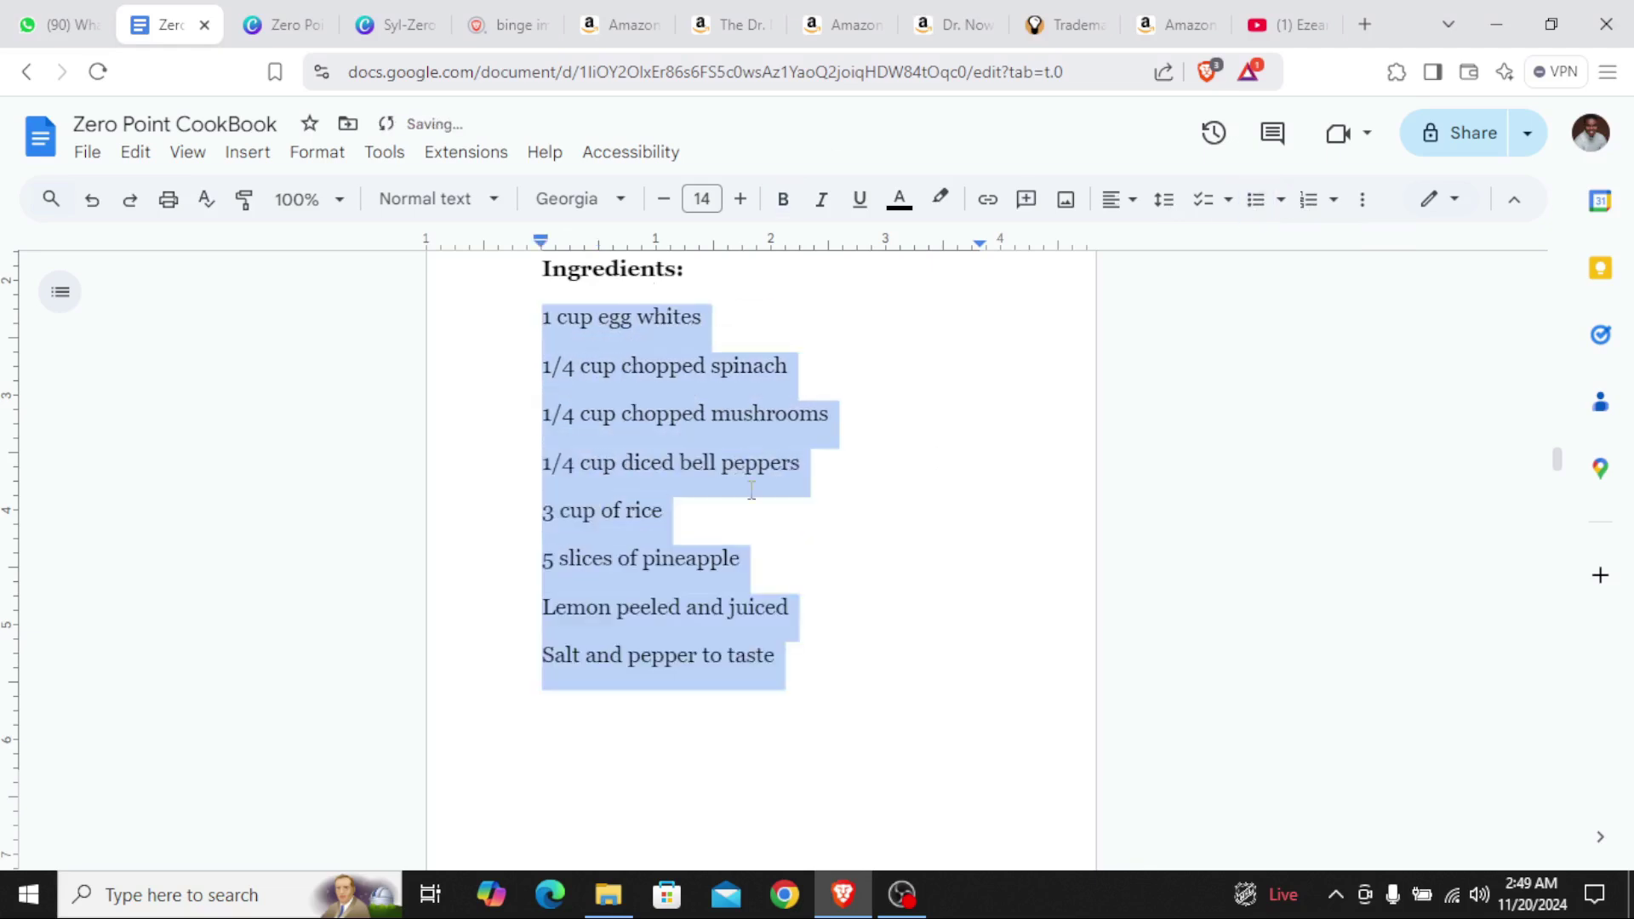
Try a numbered list on the omelet's ingredients in the manuscript and restore the plain lines
left_click(804, 460)
left_click_drag(541, 320, 831, 647)
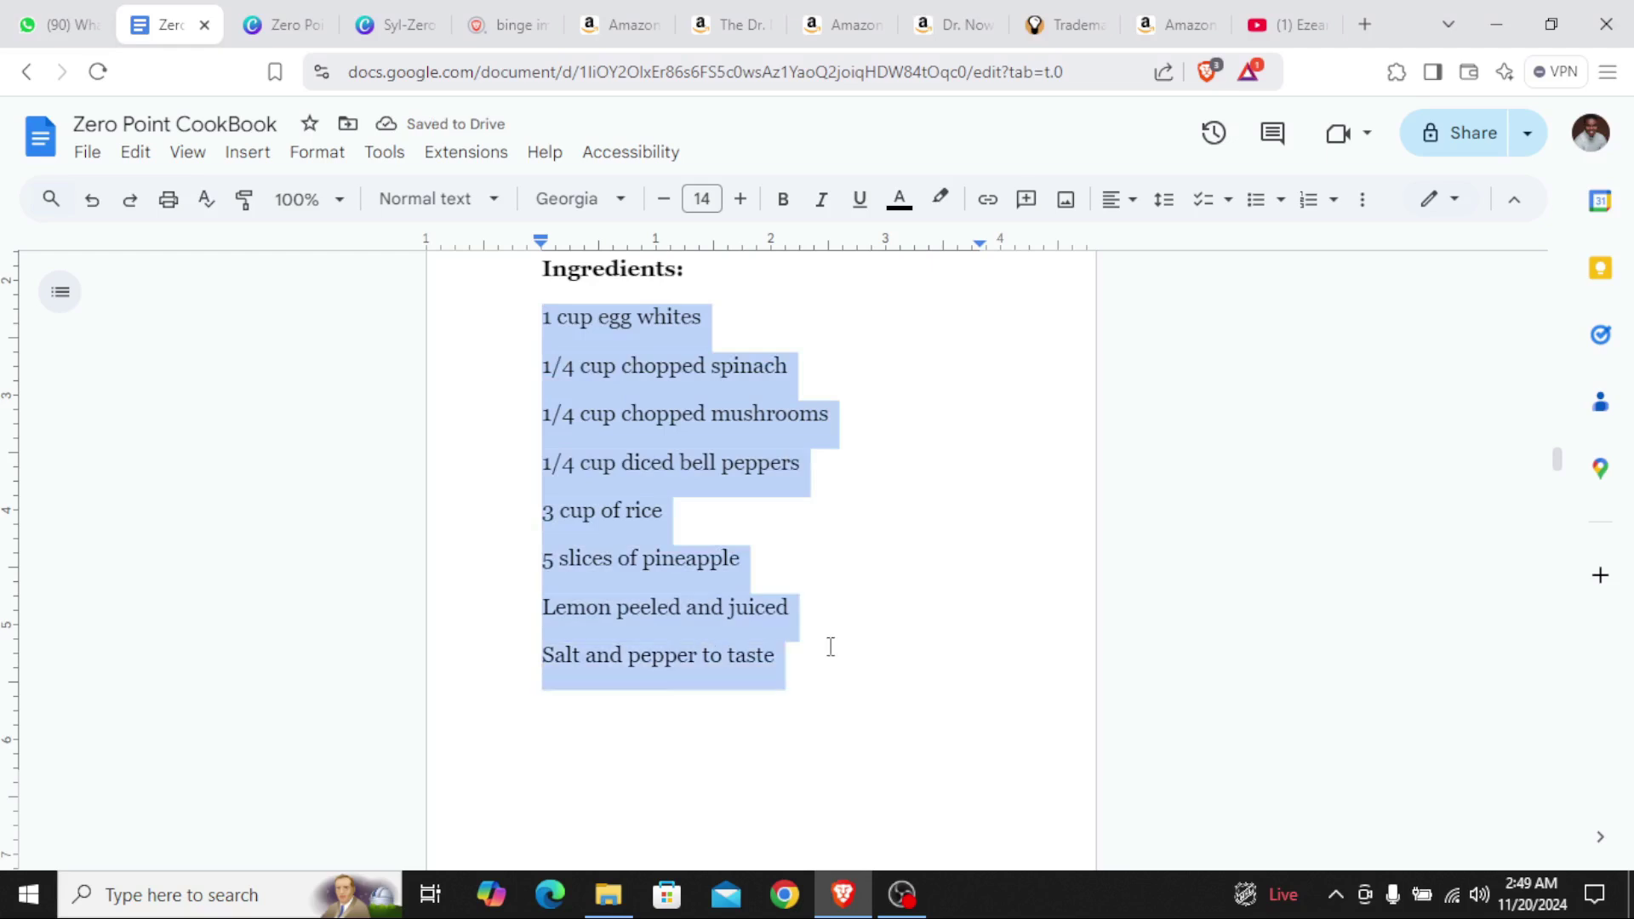
left_click(1308, 199)
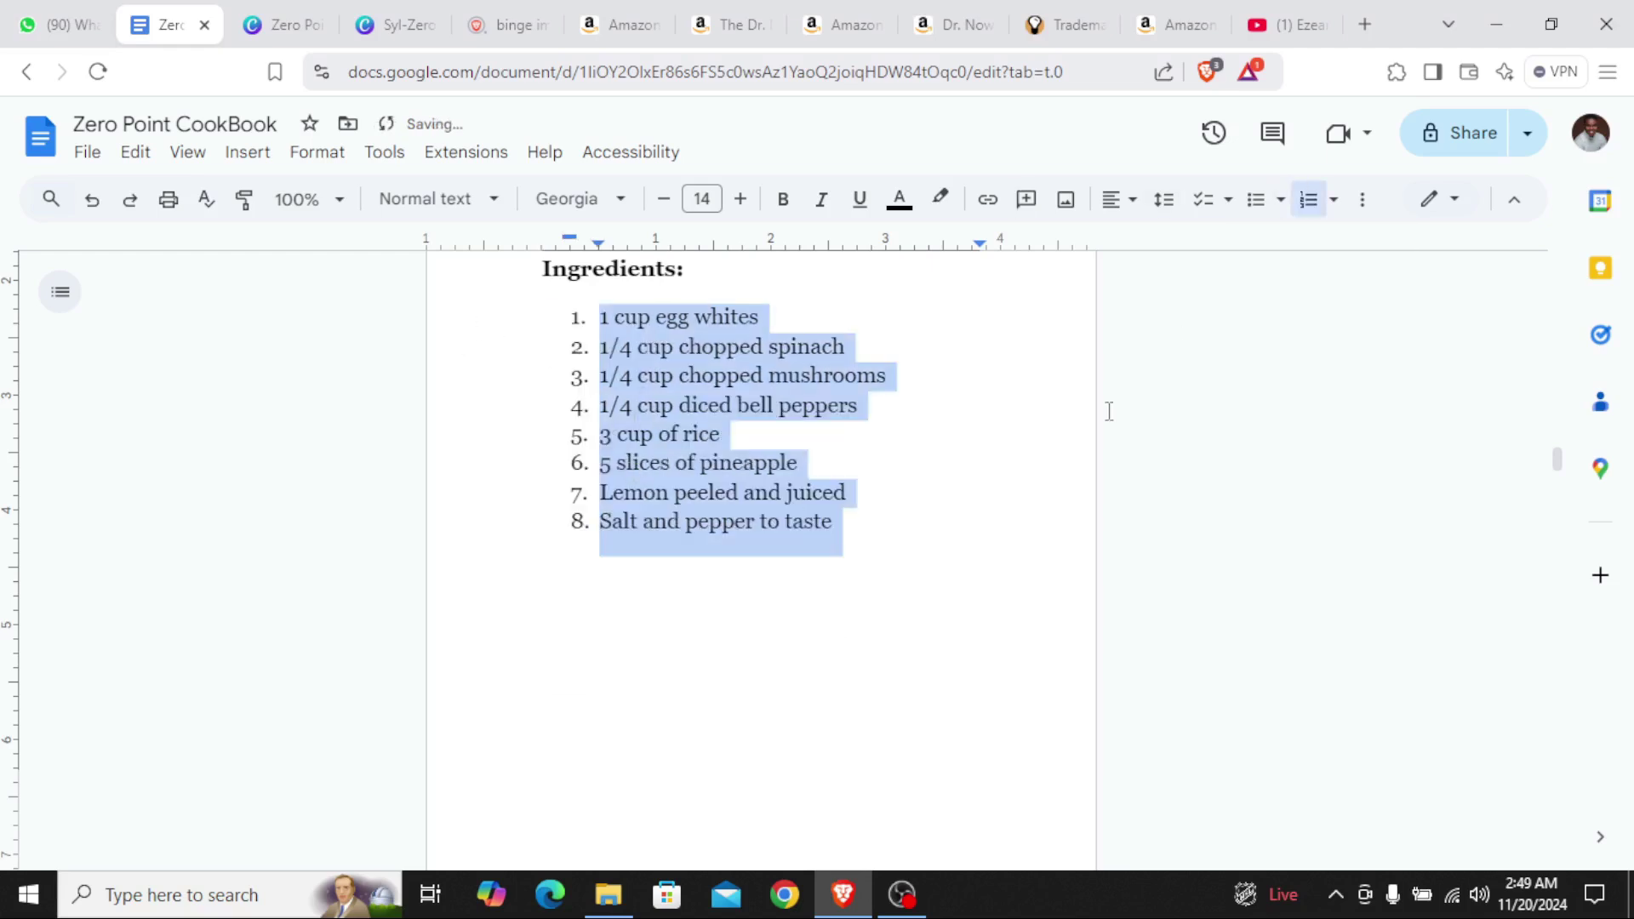
left_click(1308, 199)
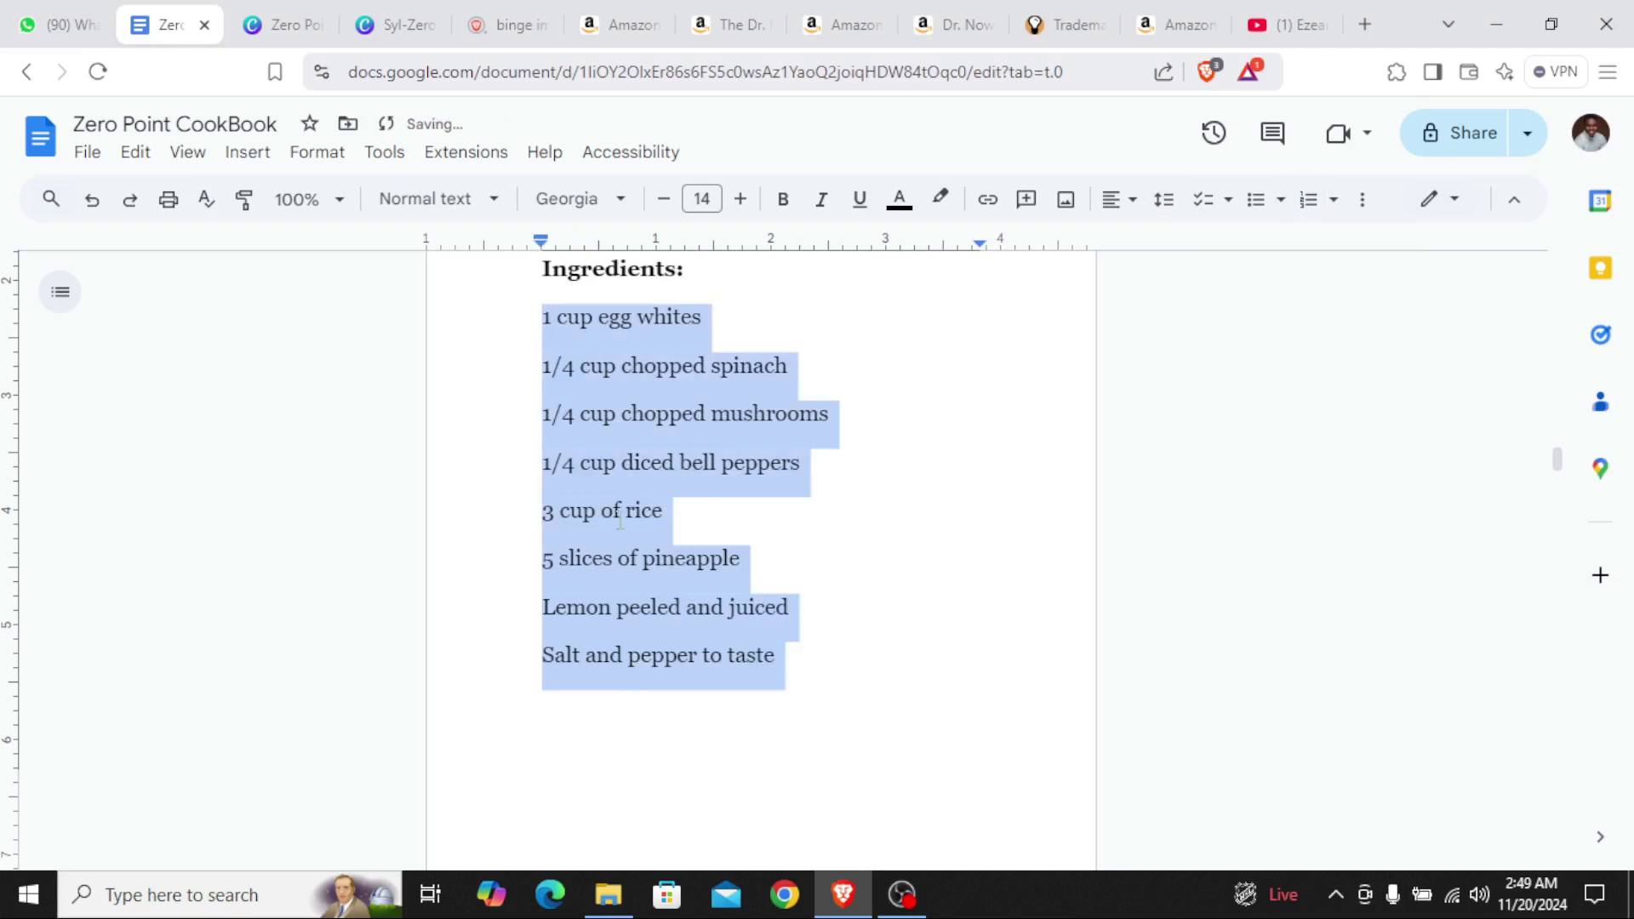
left_click(509, 377)
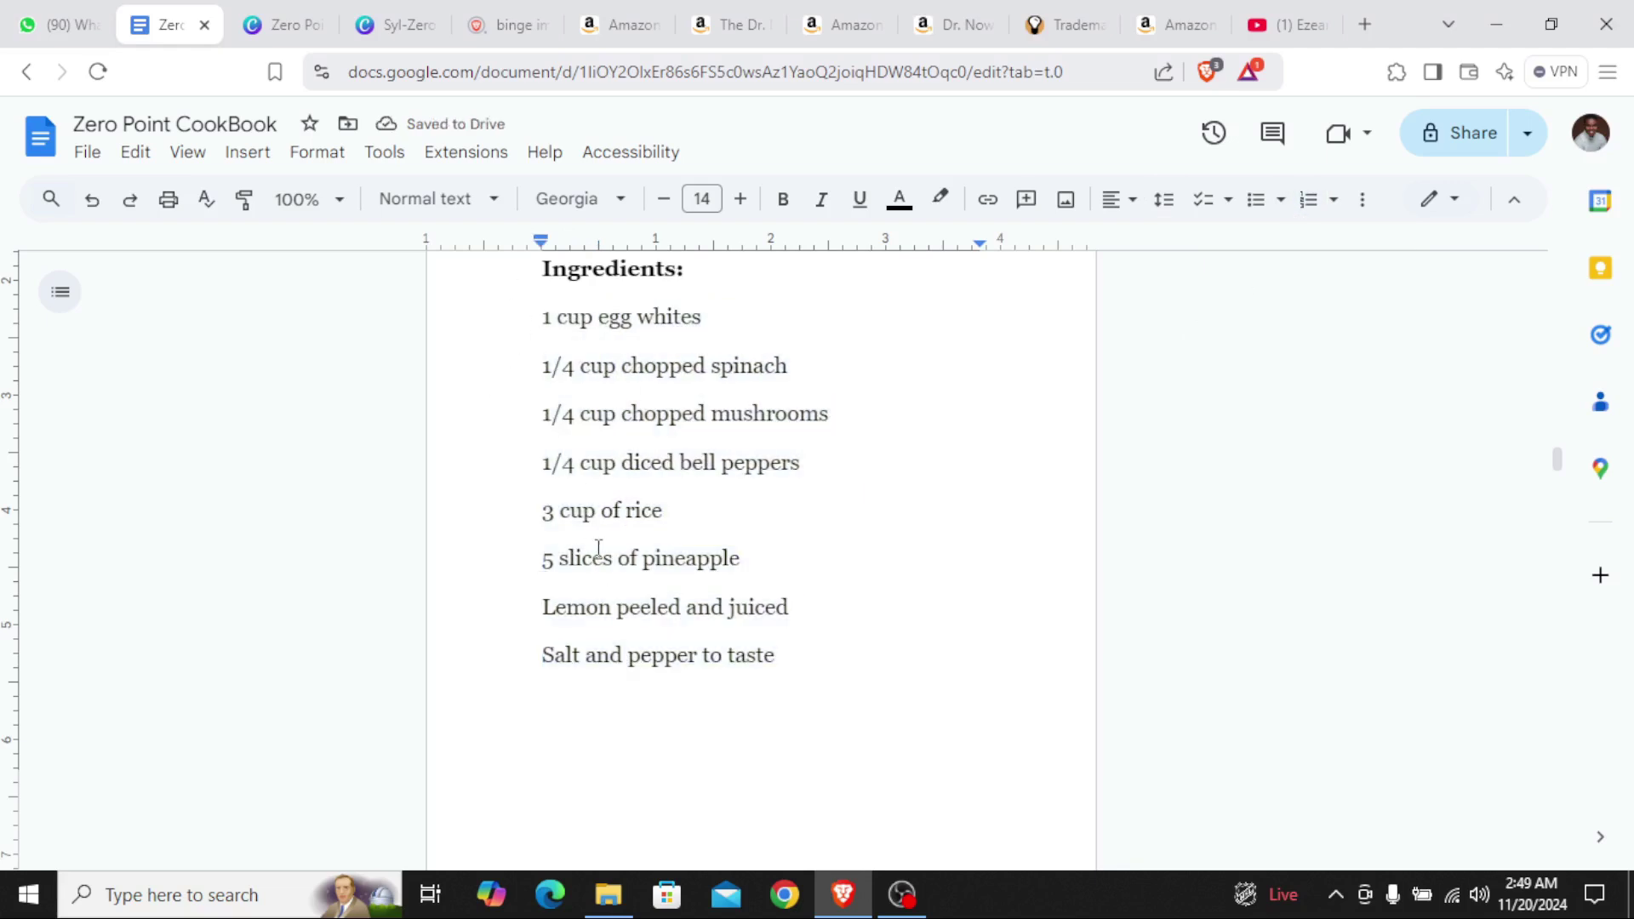
Select the omelet's instructions in the manuscript and the matching directions text on page 20 of the 20-page Canva design
scroll(599, 549, "up", 2)
scroll(649, 554, "down", 10)
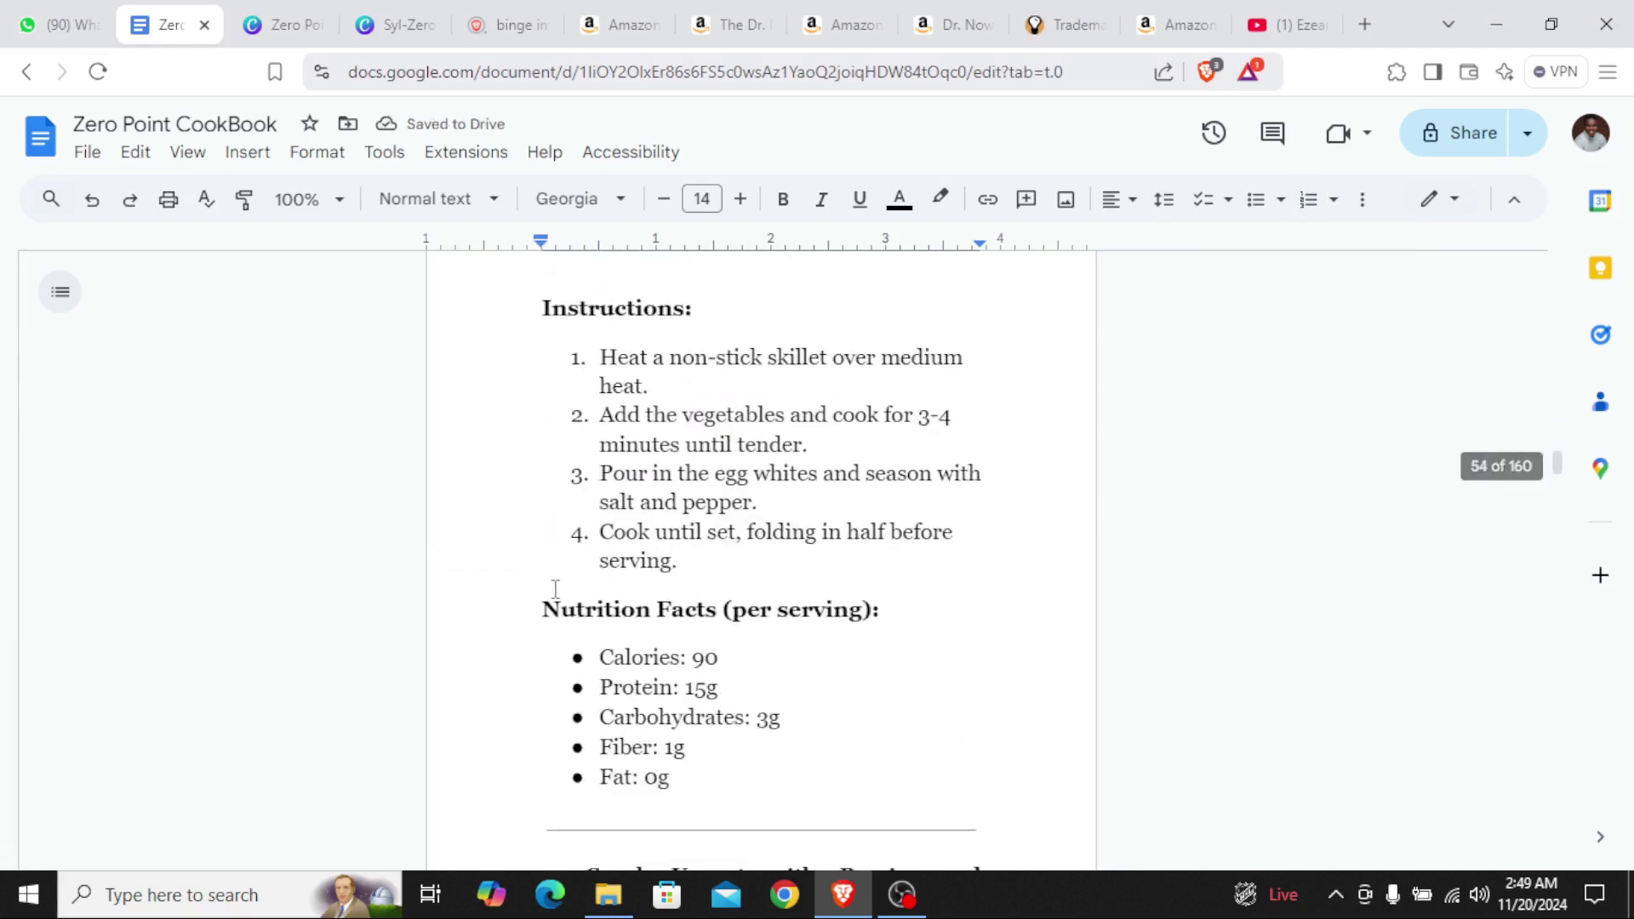
scroll(557, 583, "up", 3)
left_click_drag(549, 603, 810, 794)
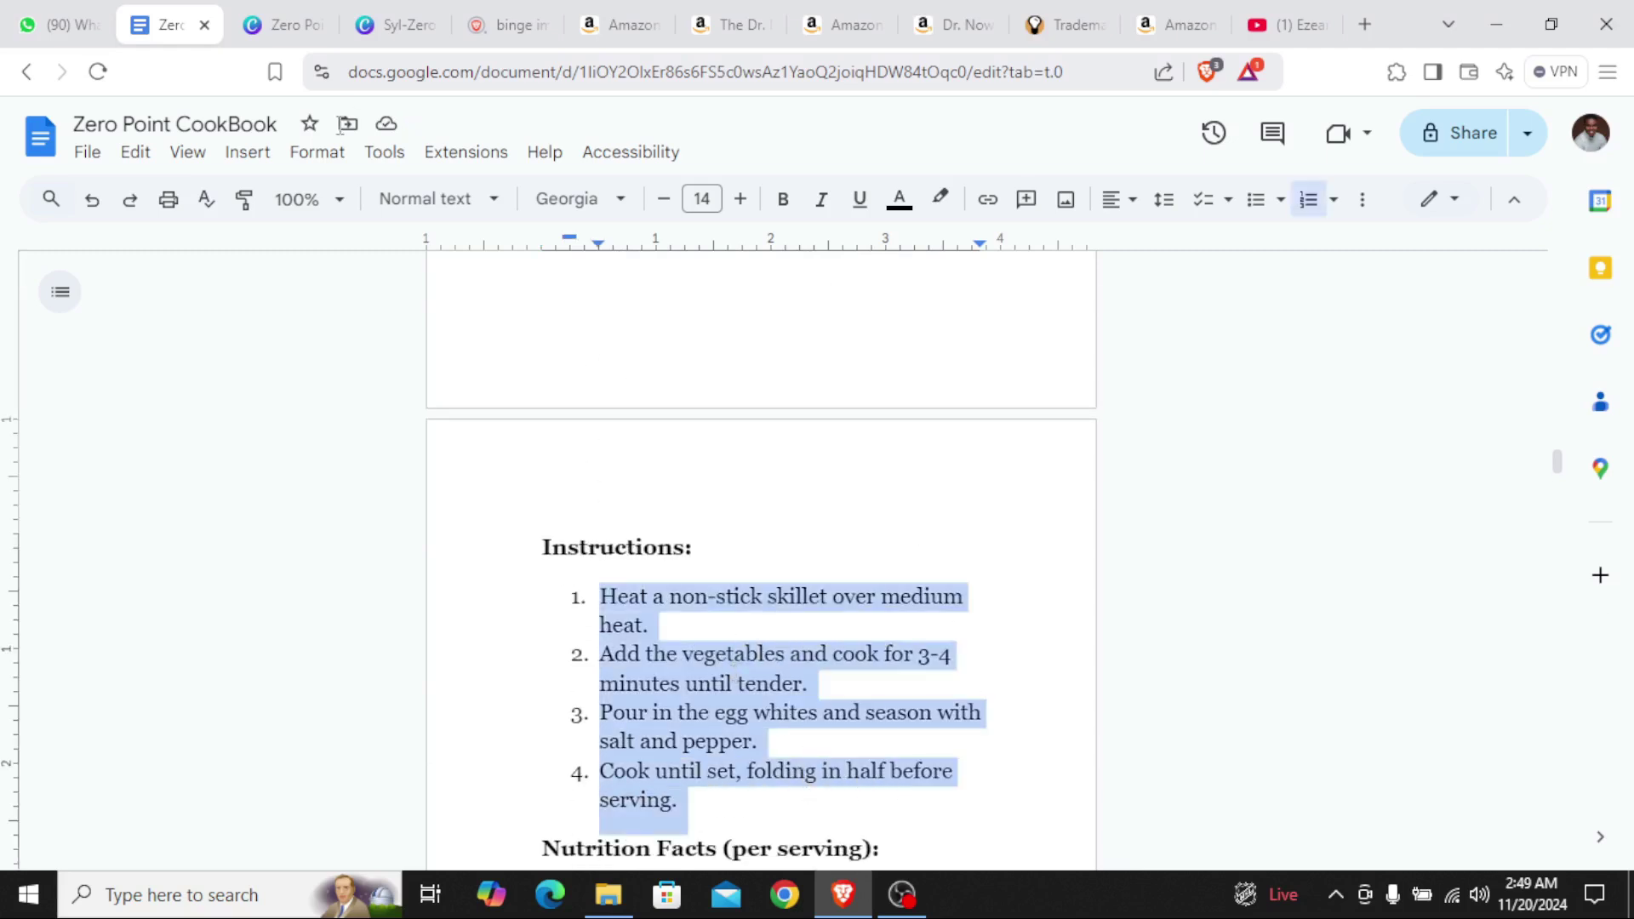
left_click(396, 25)
double_click(1050, 590)
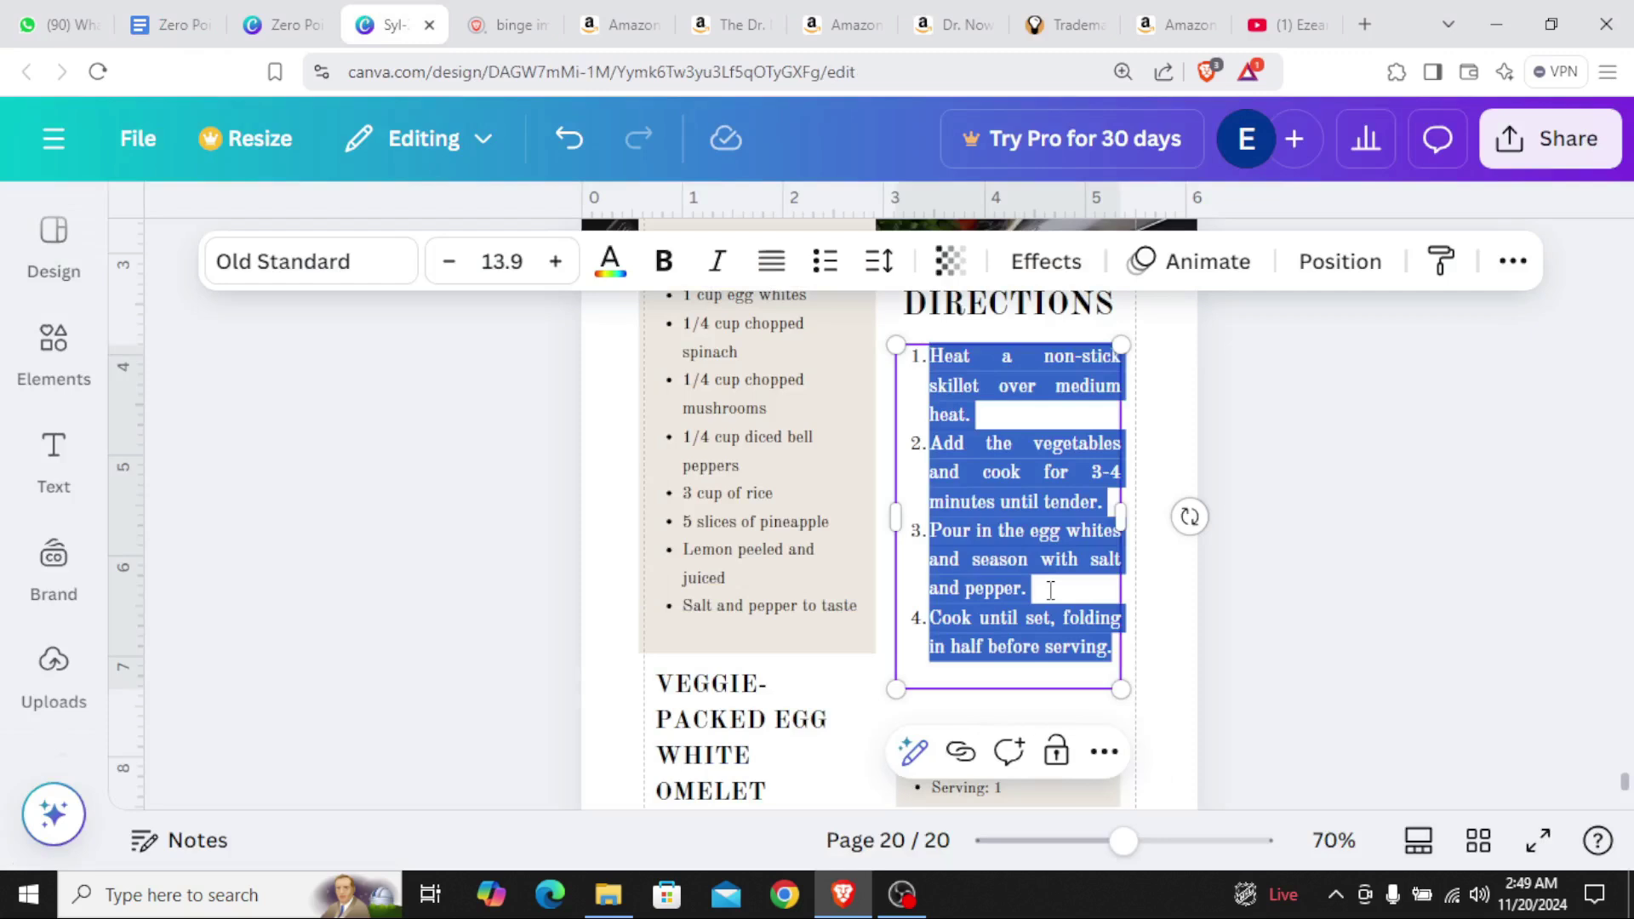
left_click(1050, 590)
left_click(1428, 628)
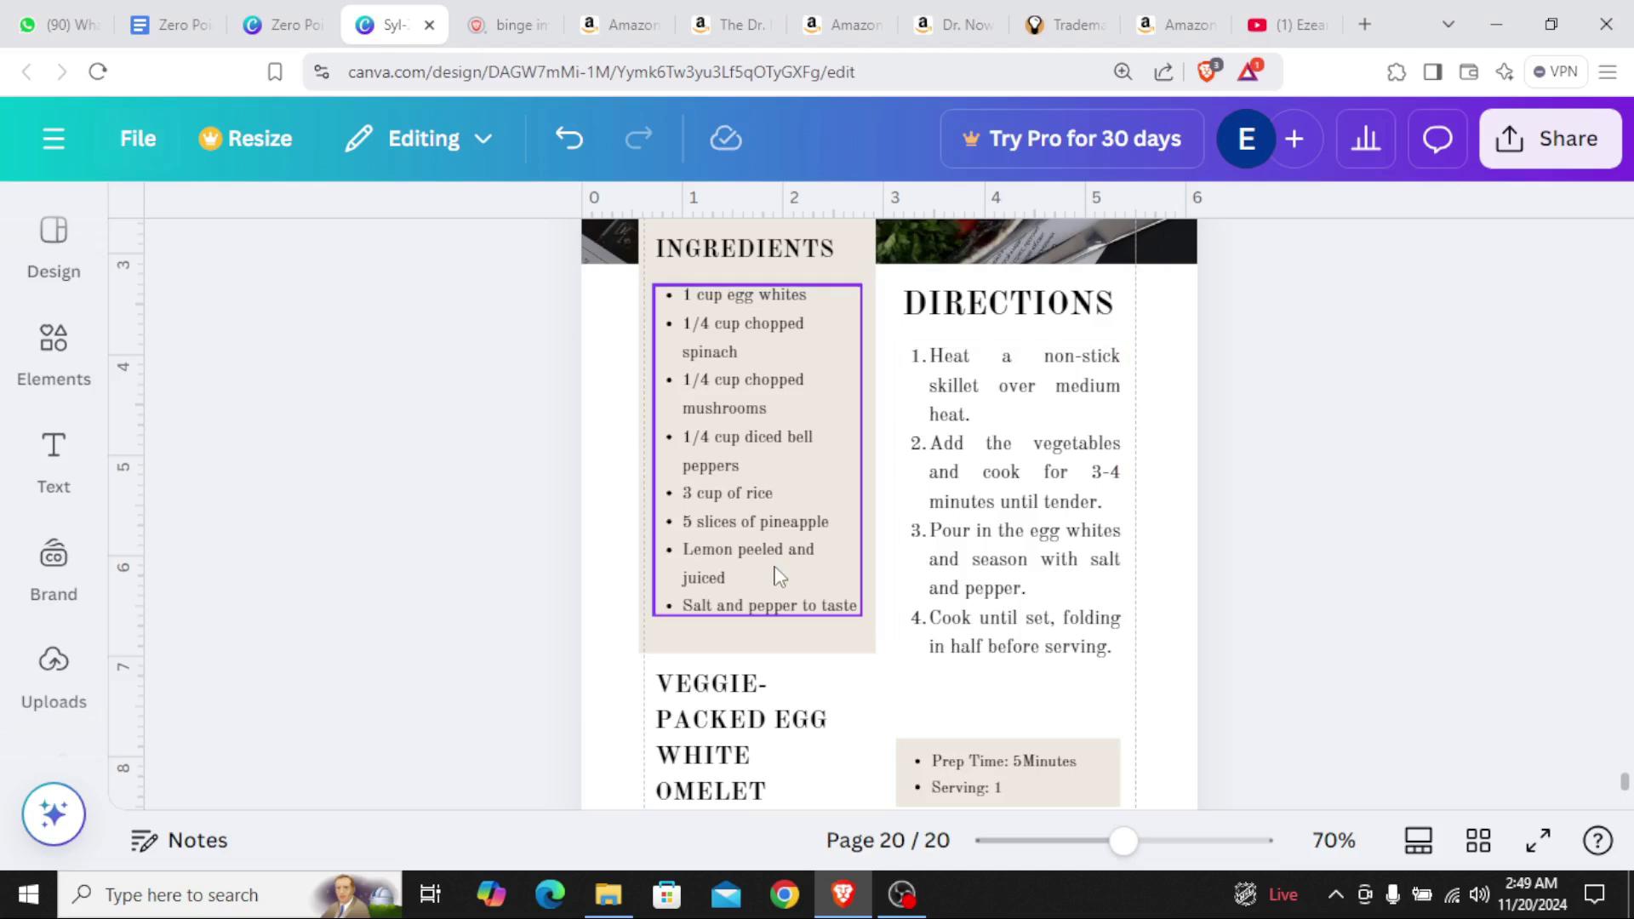
Copy the omelet's title from the manuscript, paste it over the page 20 recipe title without a trailing blank line, and make it bold
scroll(773, 573, "down", 2)
key("ctrl+shift+Tab")
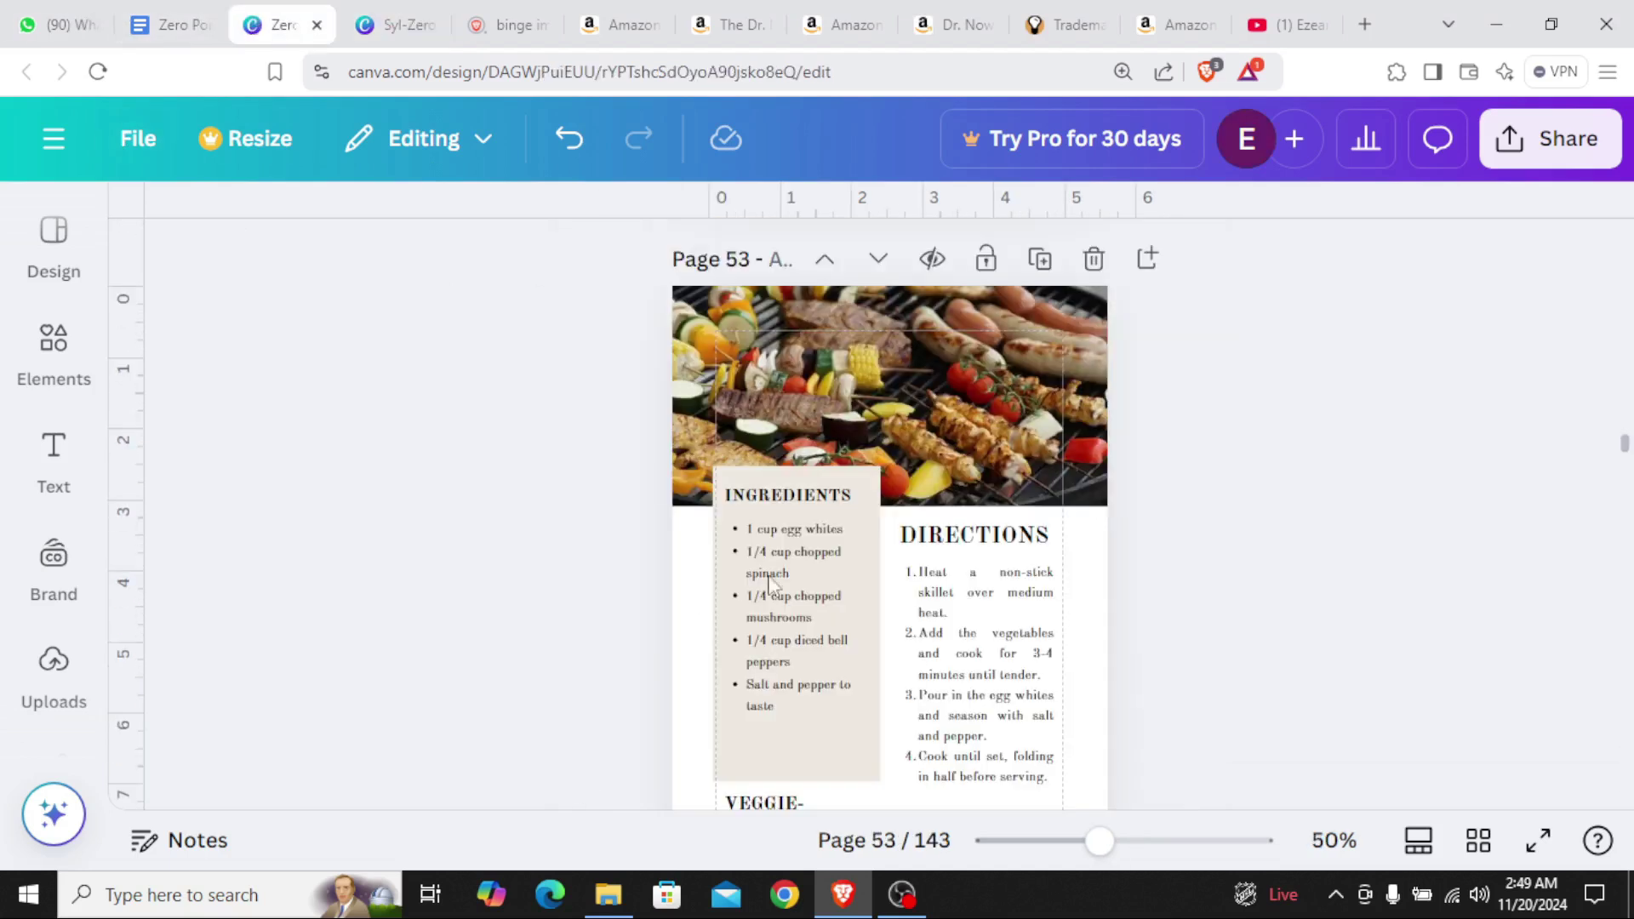
left_click(117, 26)
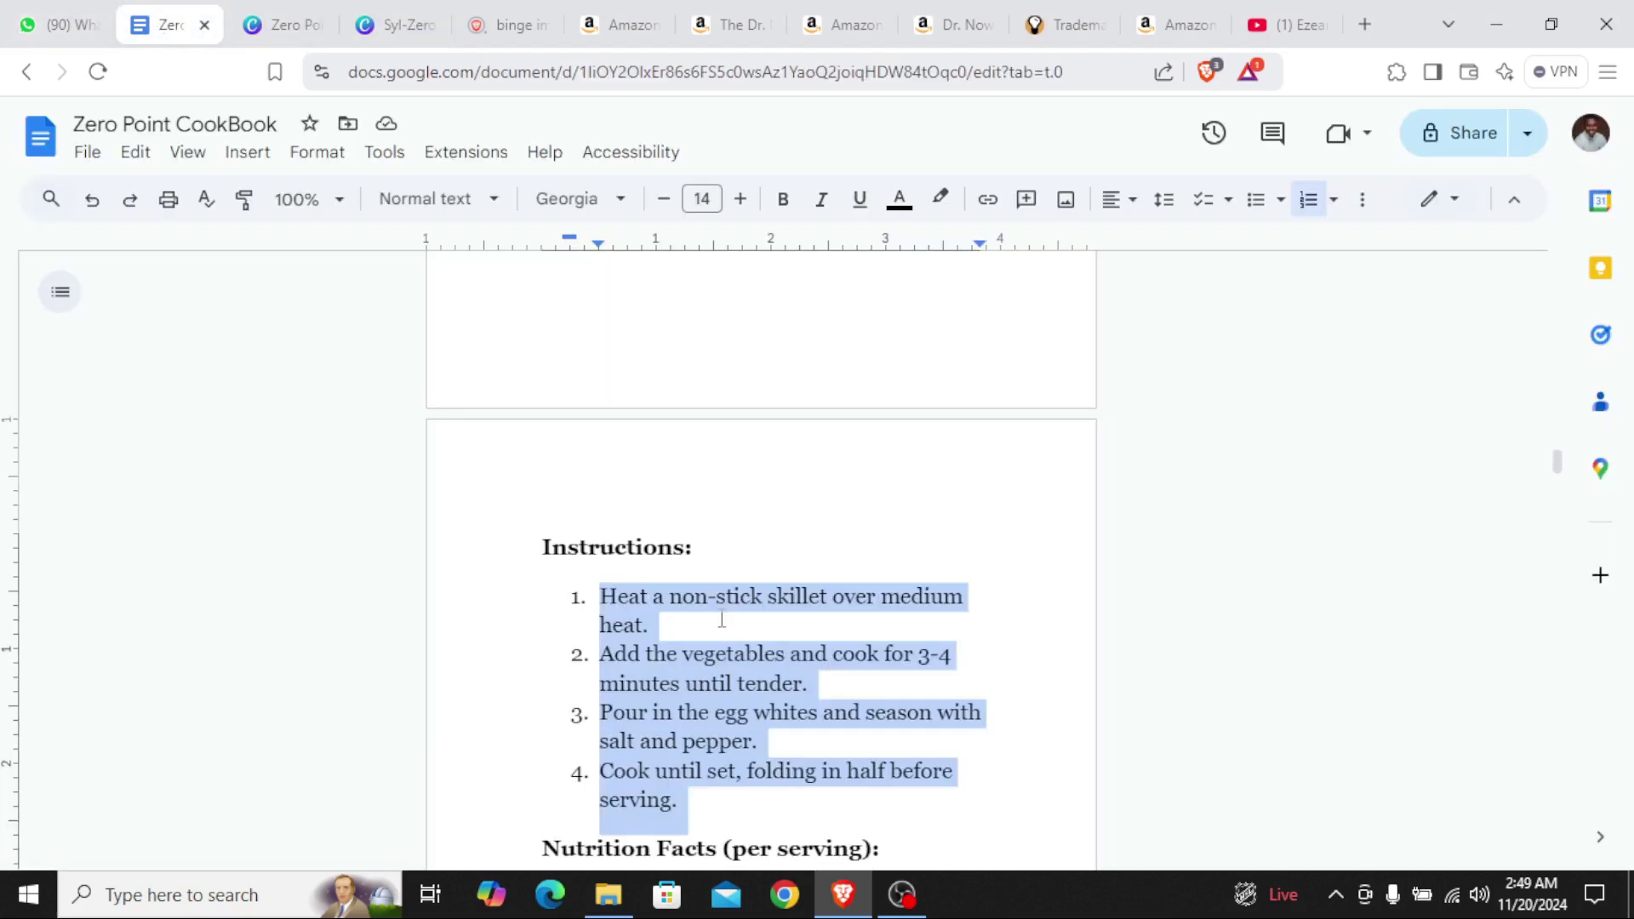
scroll(720, 616, "up", 6)
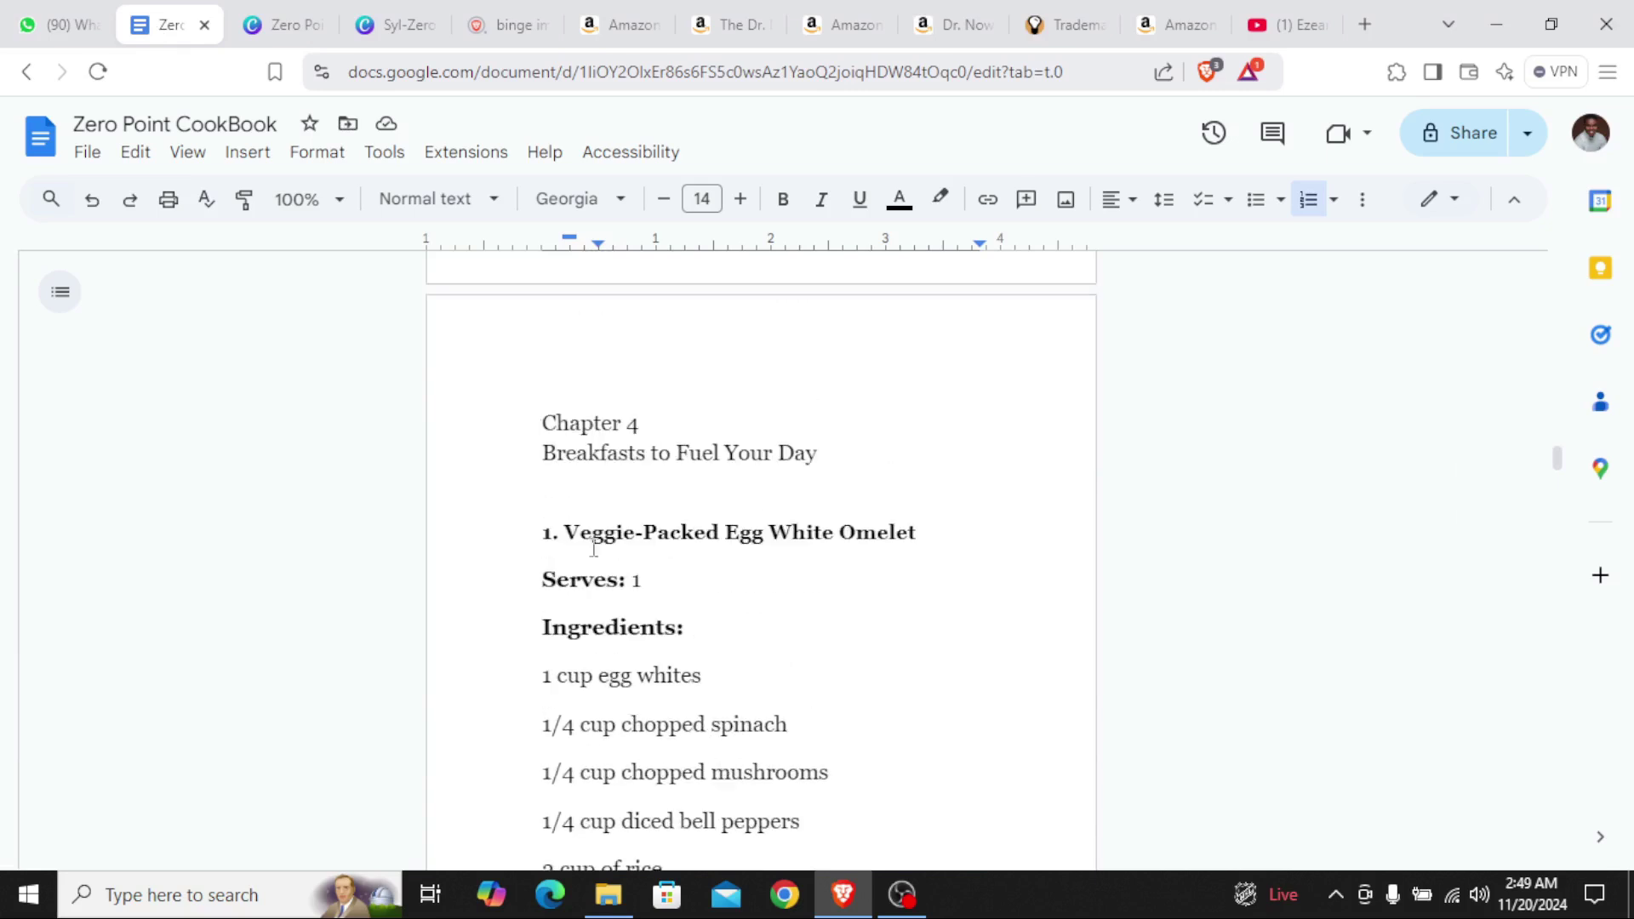
left_click_drag(569, 533, 928, 548)
left_click(398, 25)
left_click(752, 529)
left_click(752, 529)
type("VEGGIE-PACKED EGG WHITE OMELET")
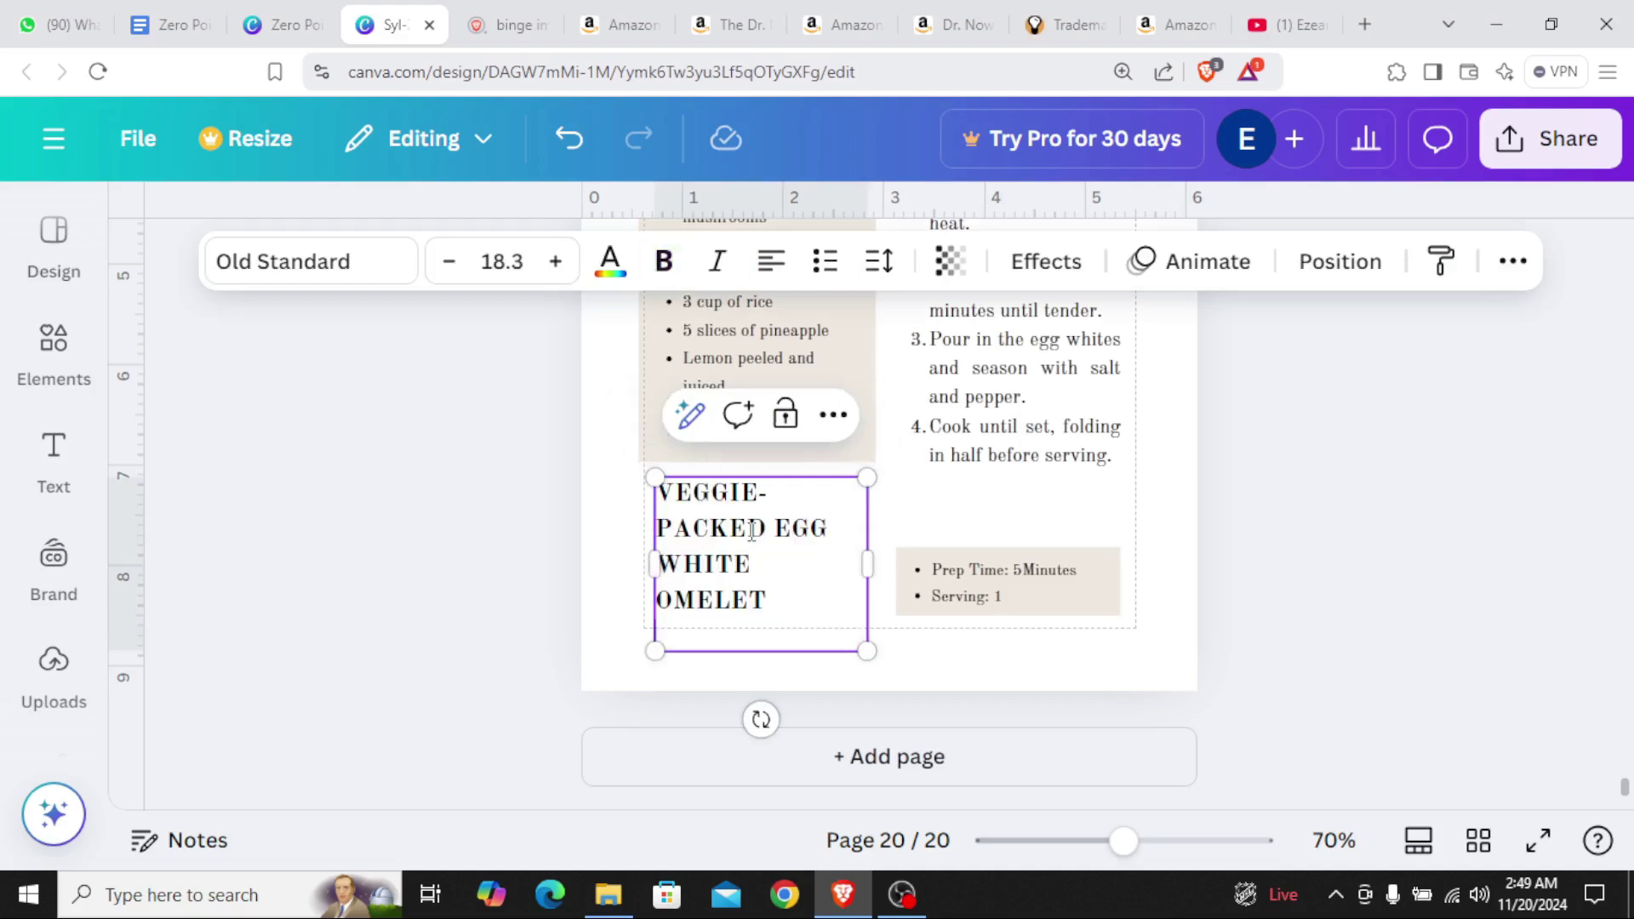
key("ctrl+b")
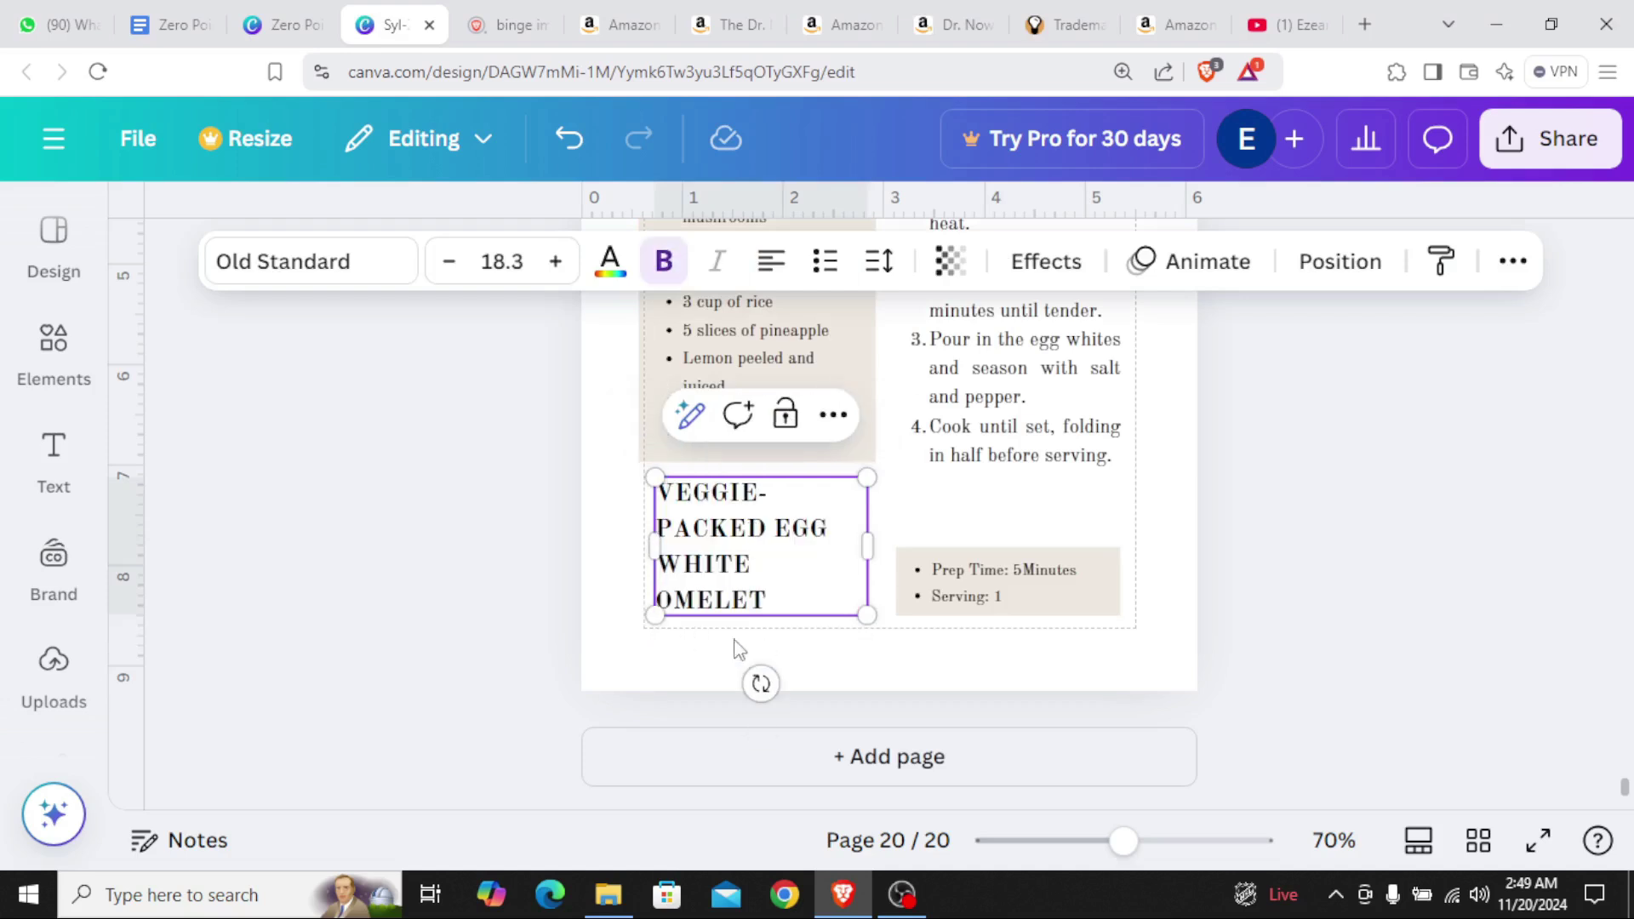
left_click(1266, 593)
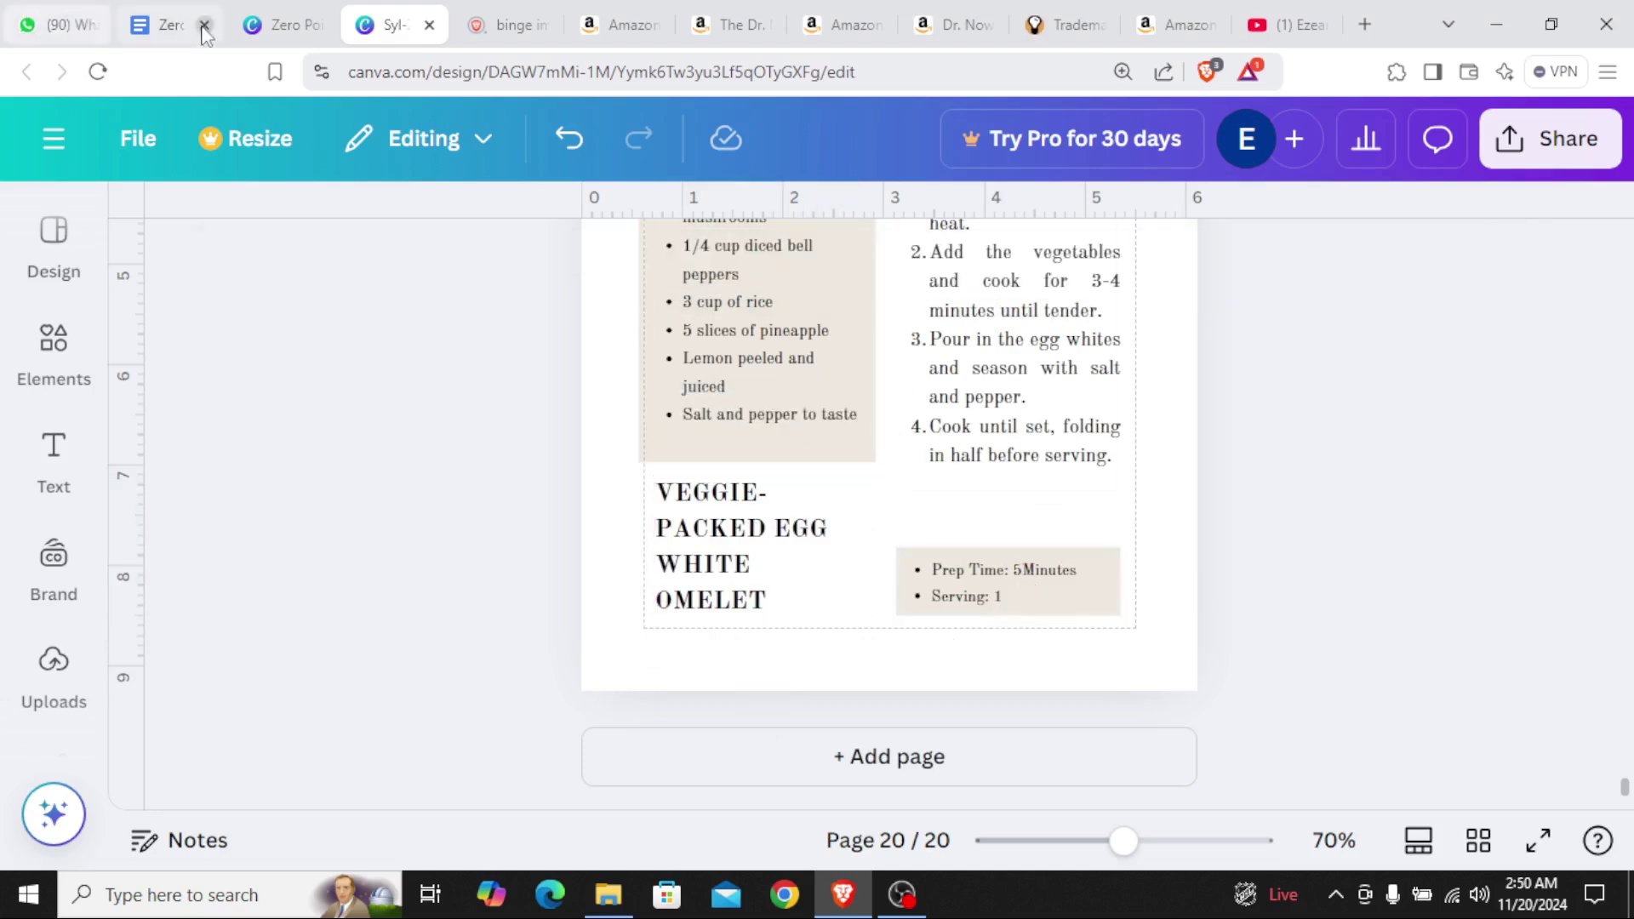
Review the omelet's nutrition facts in the manuscript and compare them with the prep time and serving box on page 20 in Canva
key("ctrl+shift+Tab")
scroll(977, 609, "down", 3)
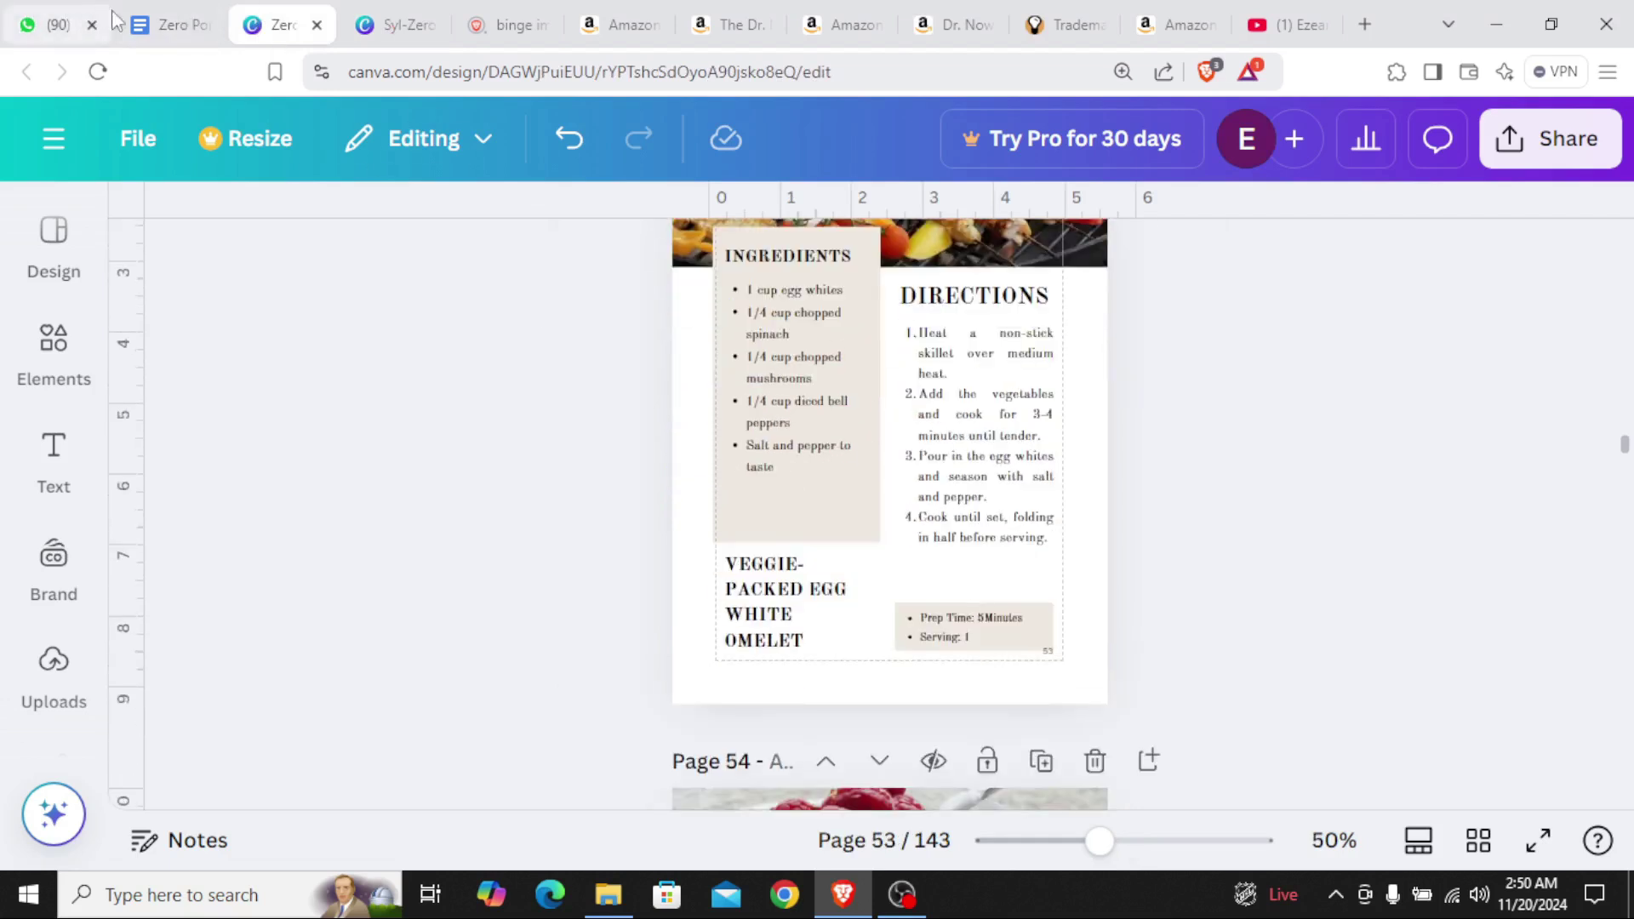
key("ctrl+shift+Tab")
scroll(875, 487, "down", 10)
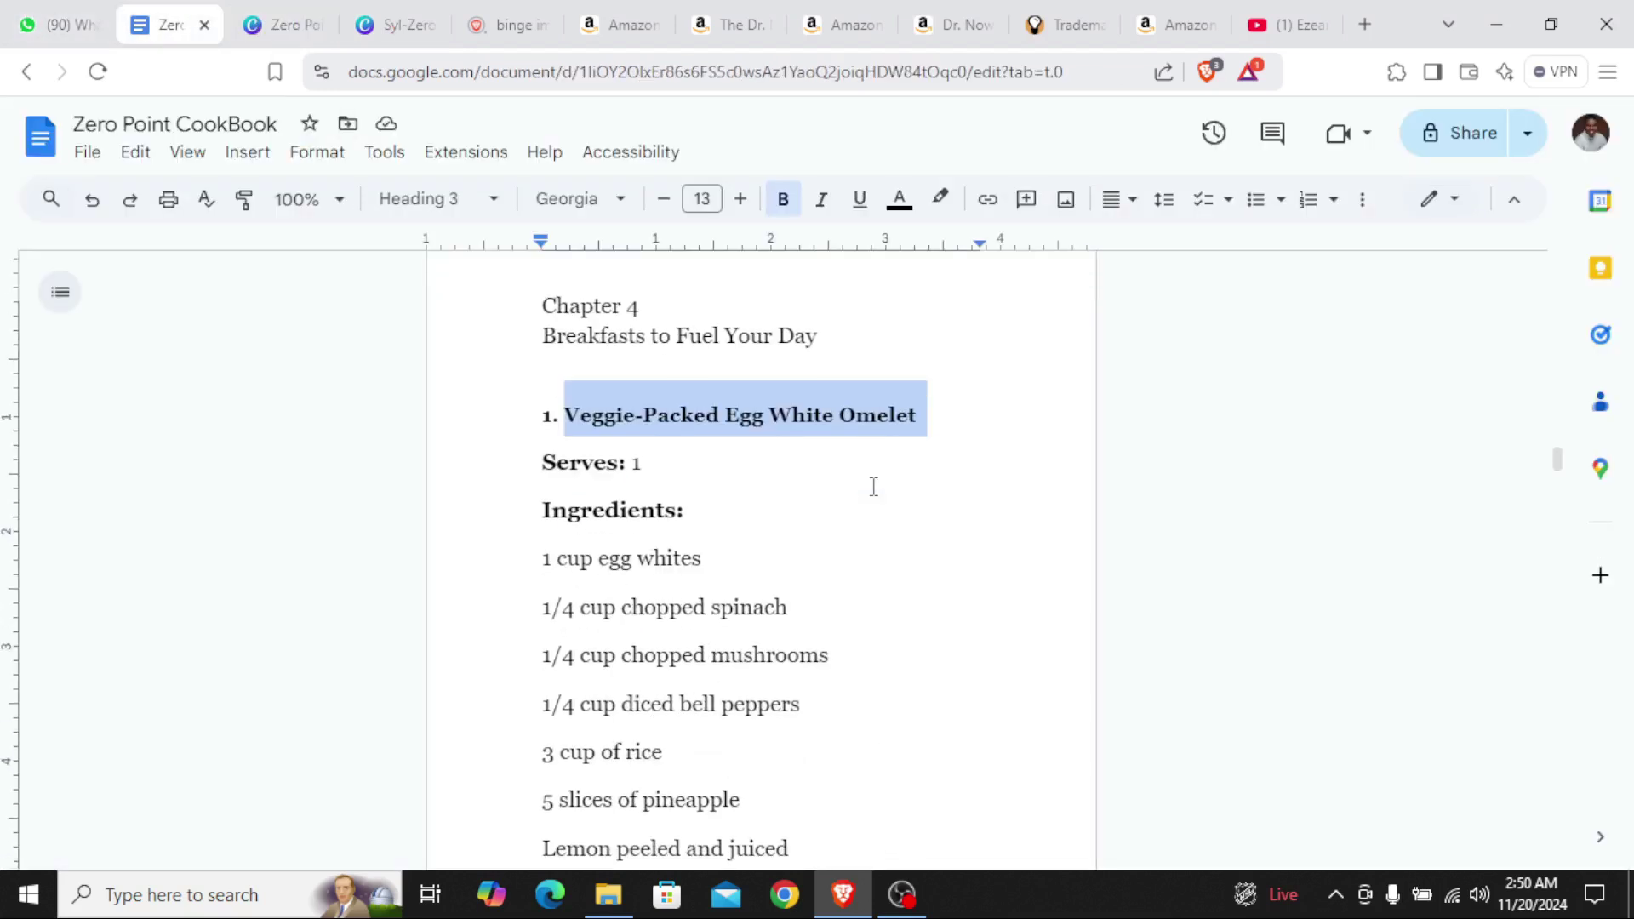
scroll(875, 487, "down", 4)
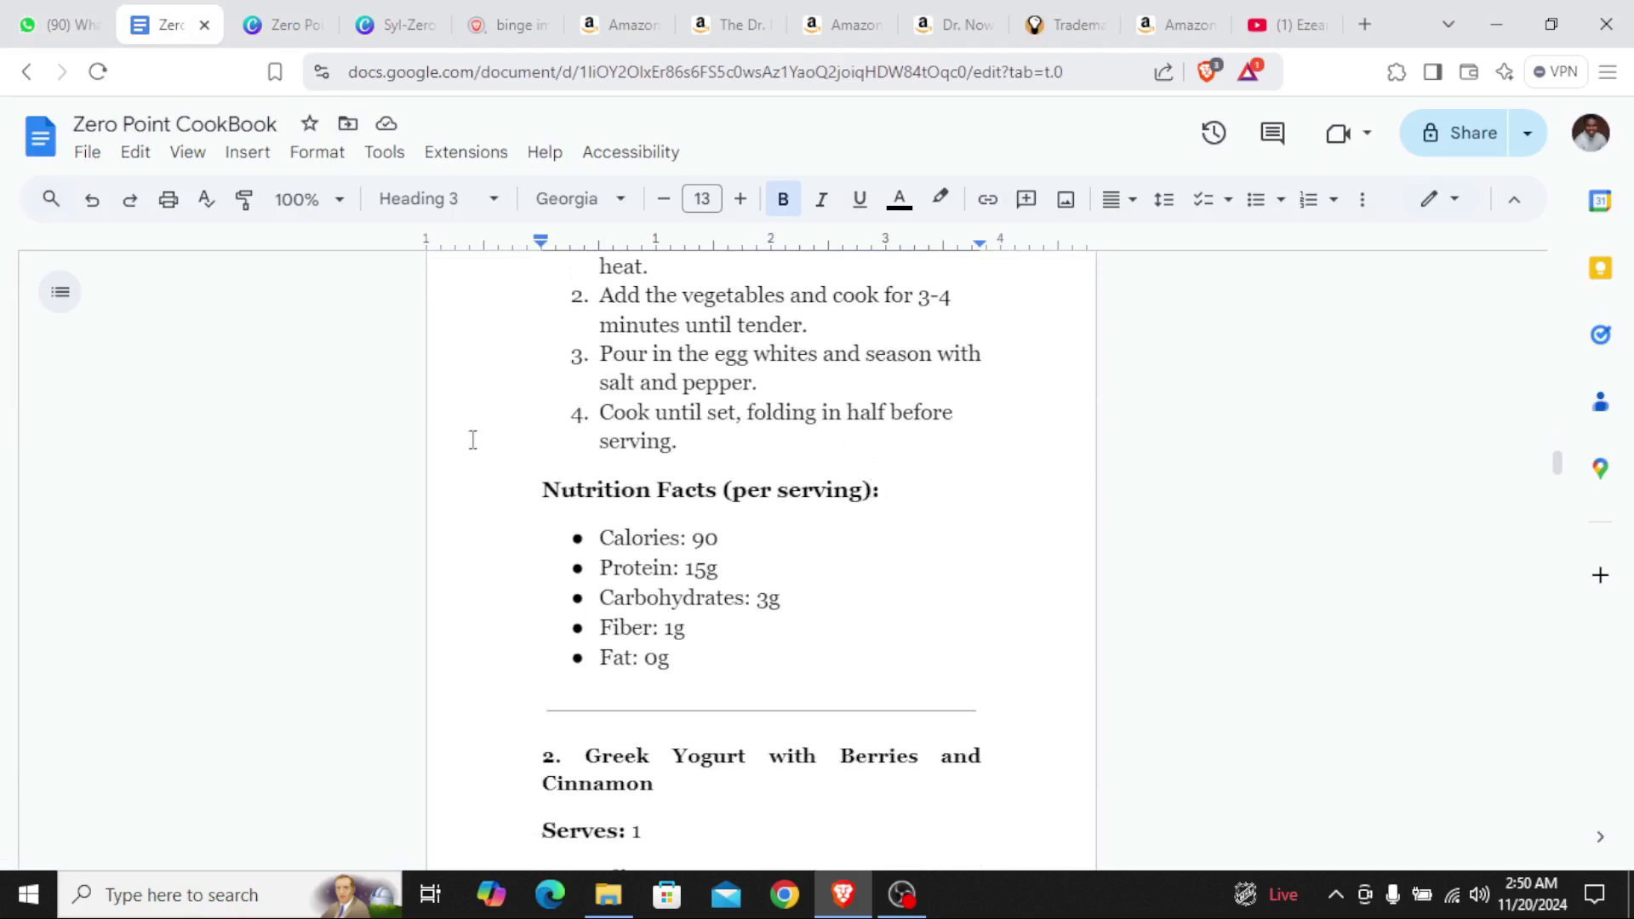
scroll(739, 600, "down", 1)
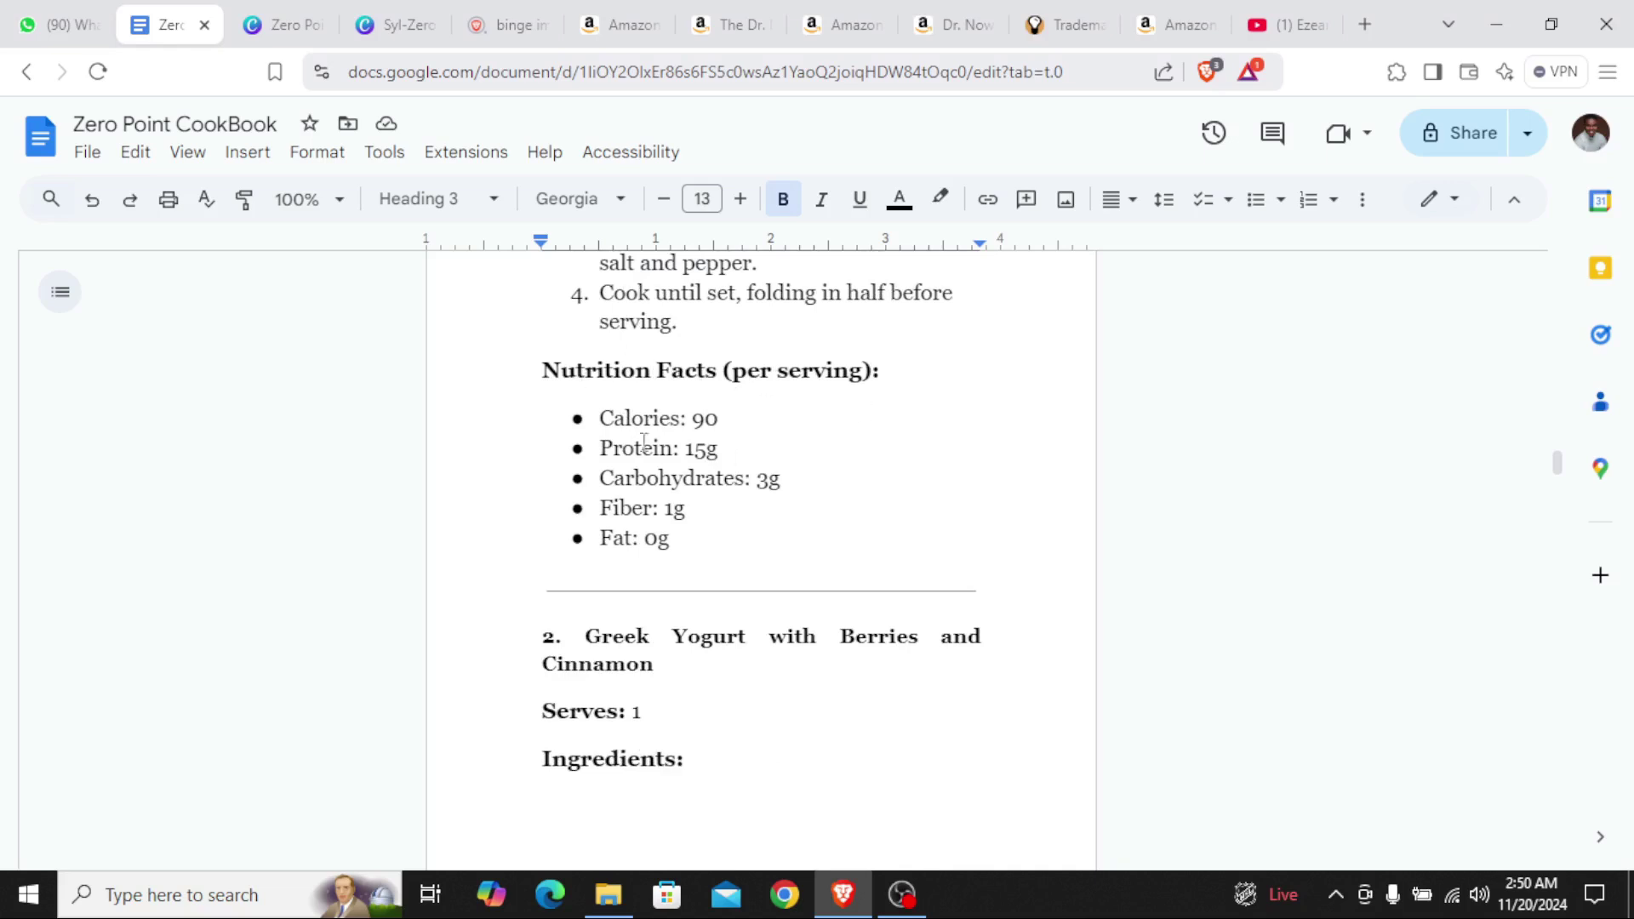
left_click(394, 25)
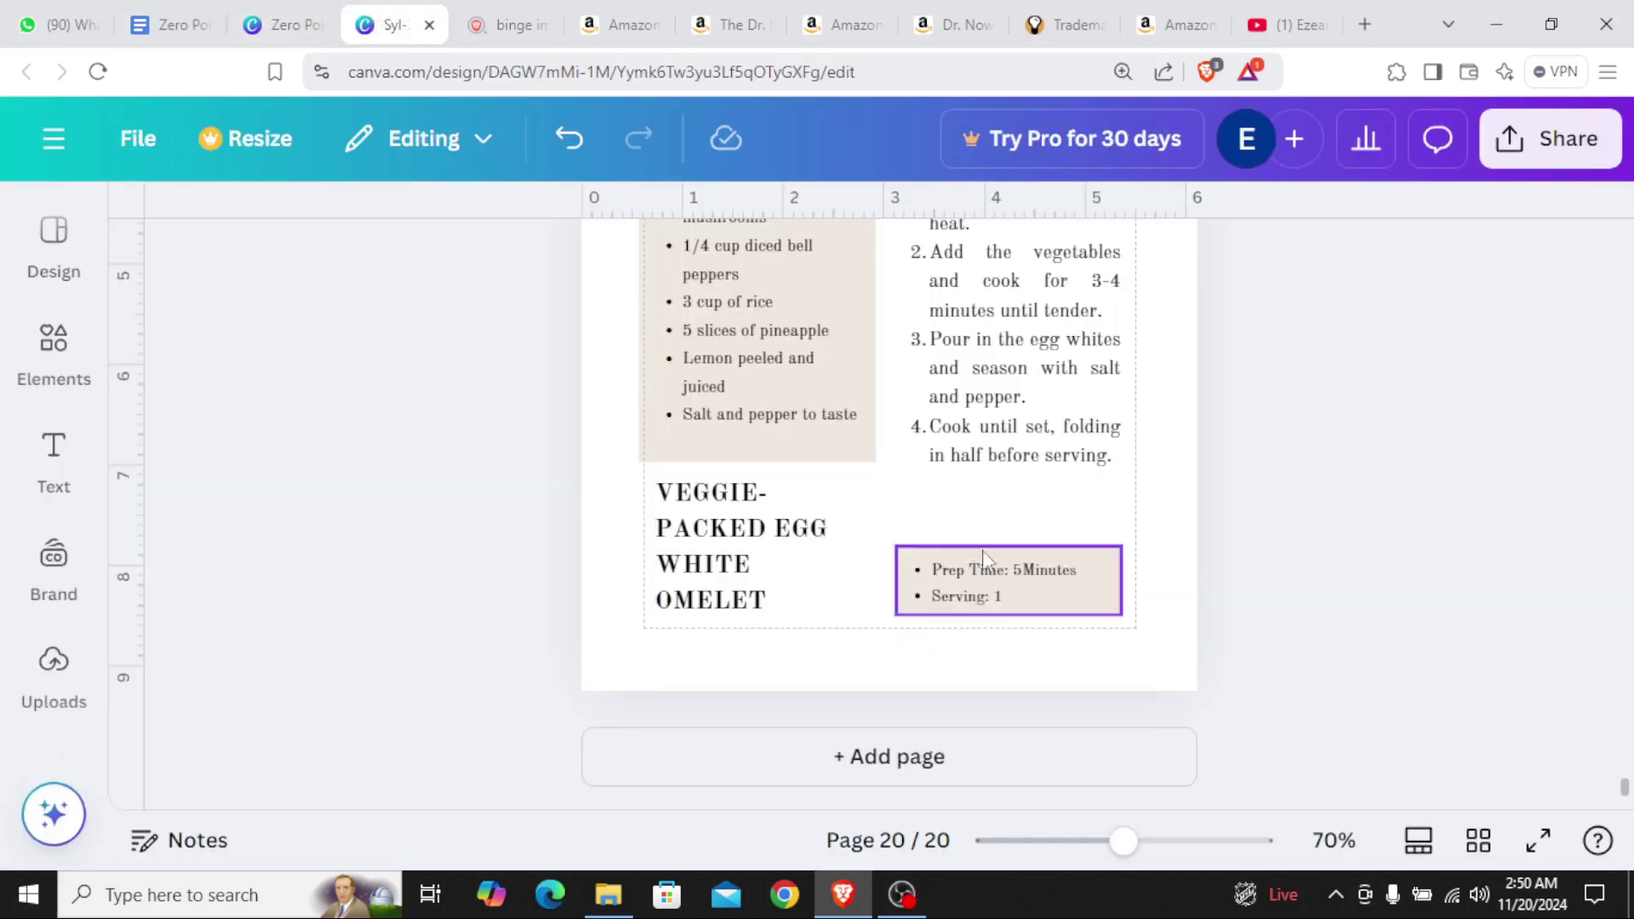
scroll(979, 562, "up", 1)
scroll(971, 587, "down", 1)
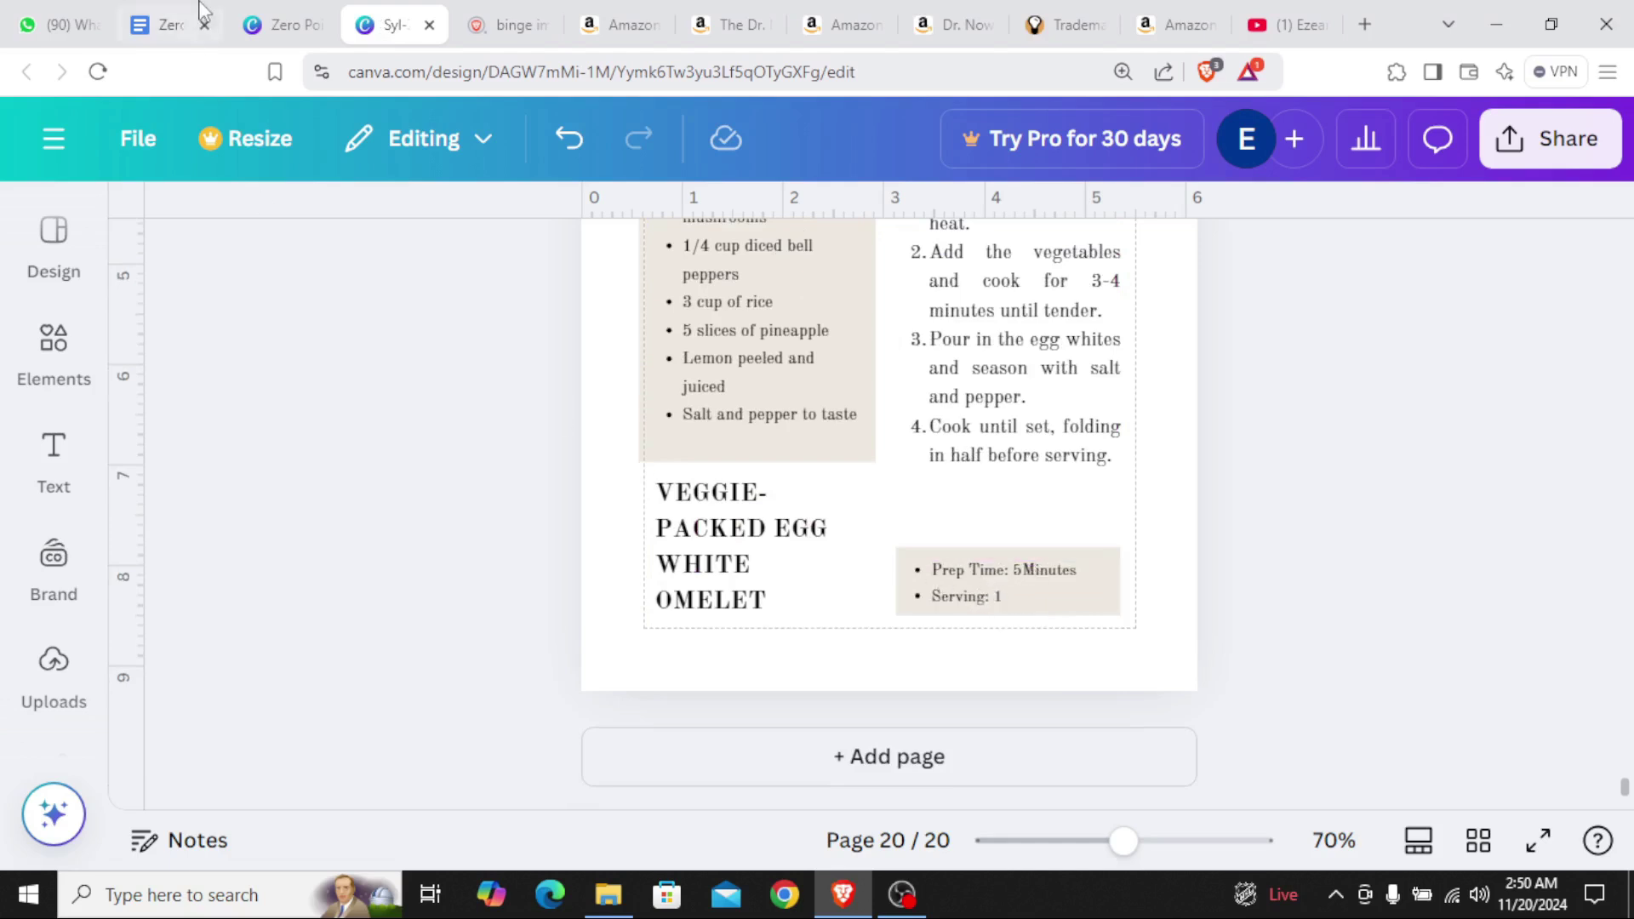
Check the omelet's page 53 in the 143-page Canva design against its nutrition facts in the Google Docs manuscript
left_click(247, 12)
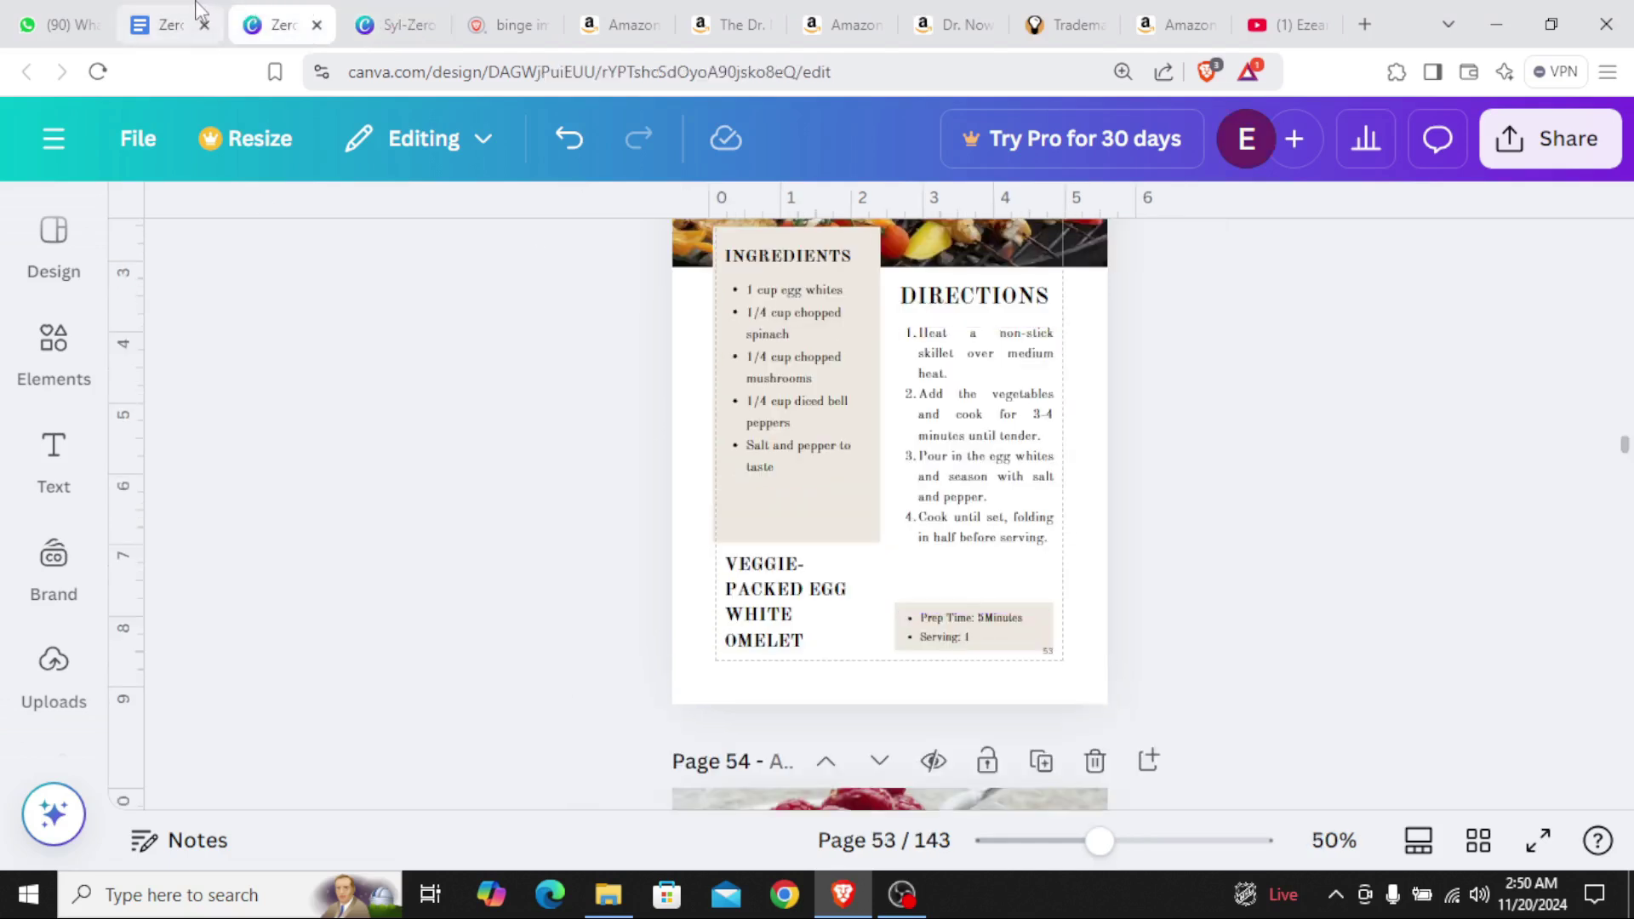
left_click(170, 24)
scroll(953, 520, "down", 5)
scroll(917, 532, "down", 3)
scroll(907, 538, "up", 9)
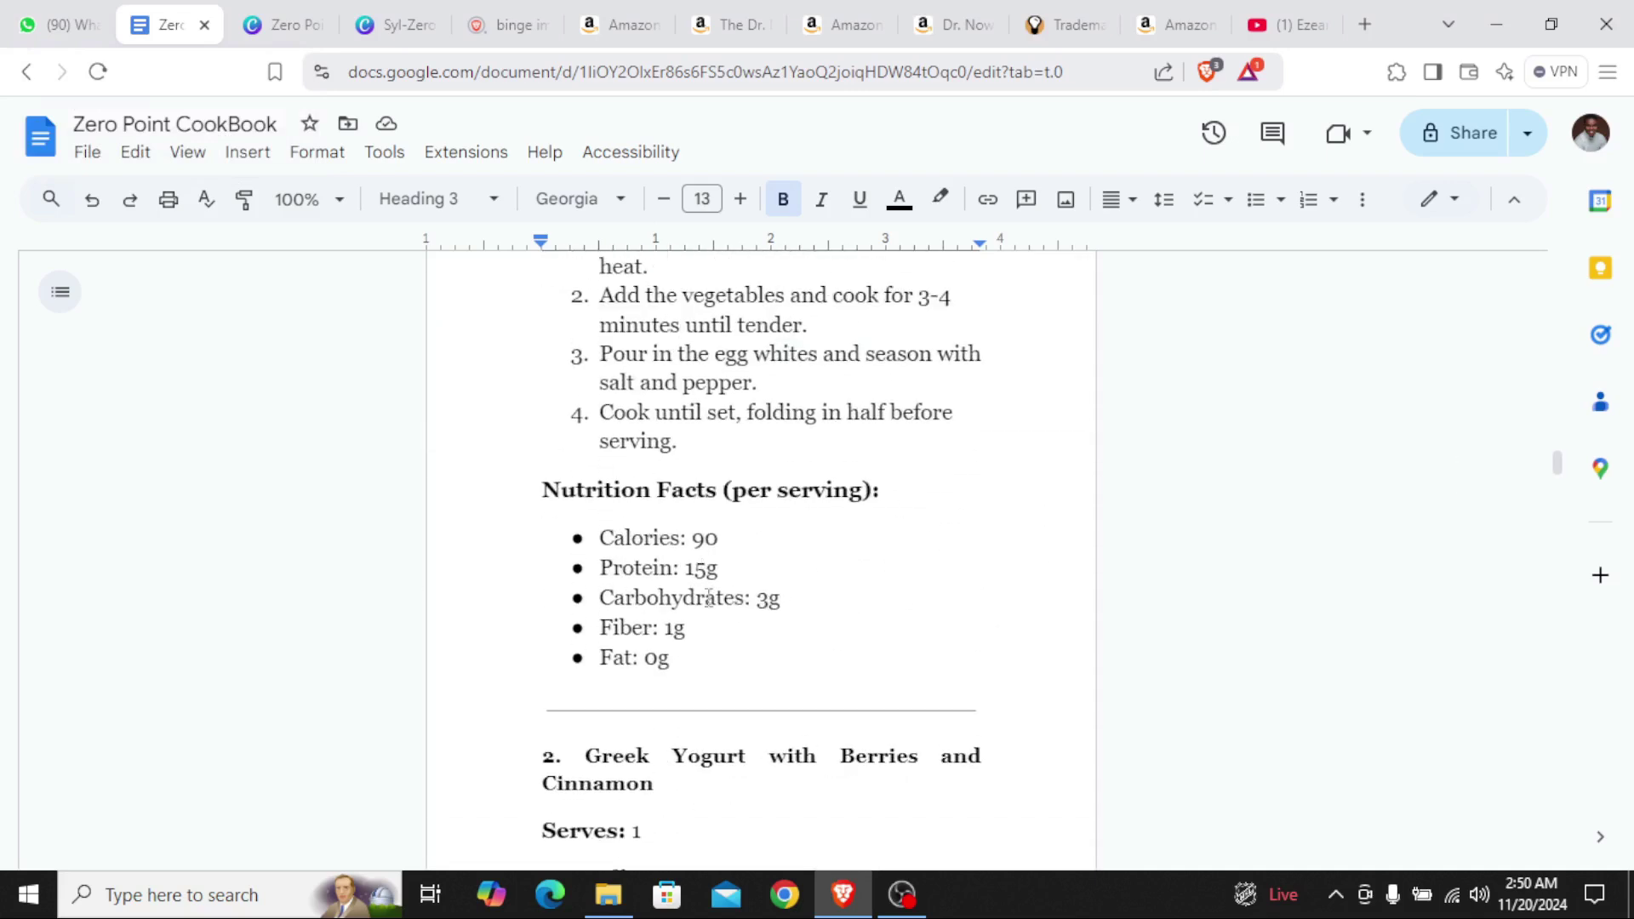
Switch to the 20-page Canva design and look back through its pages, examining the table of contents from page 7 to page 13
left_click(400, 24)
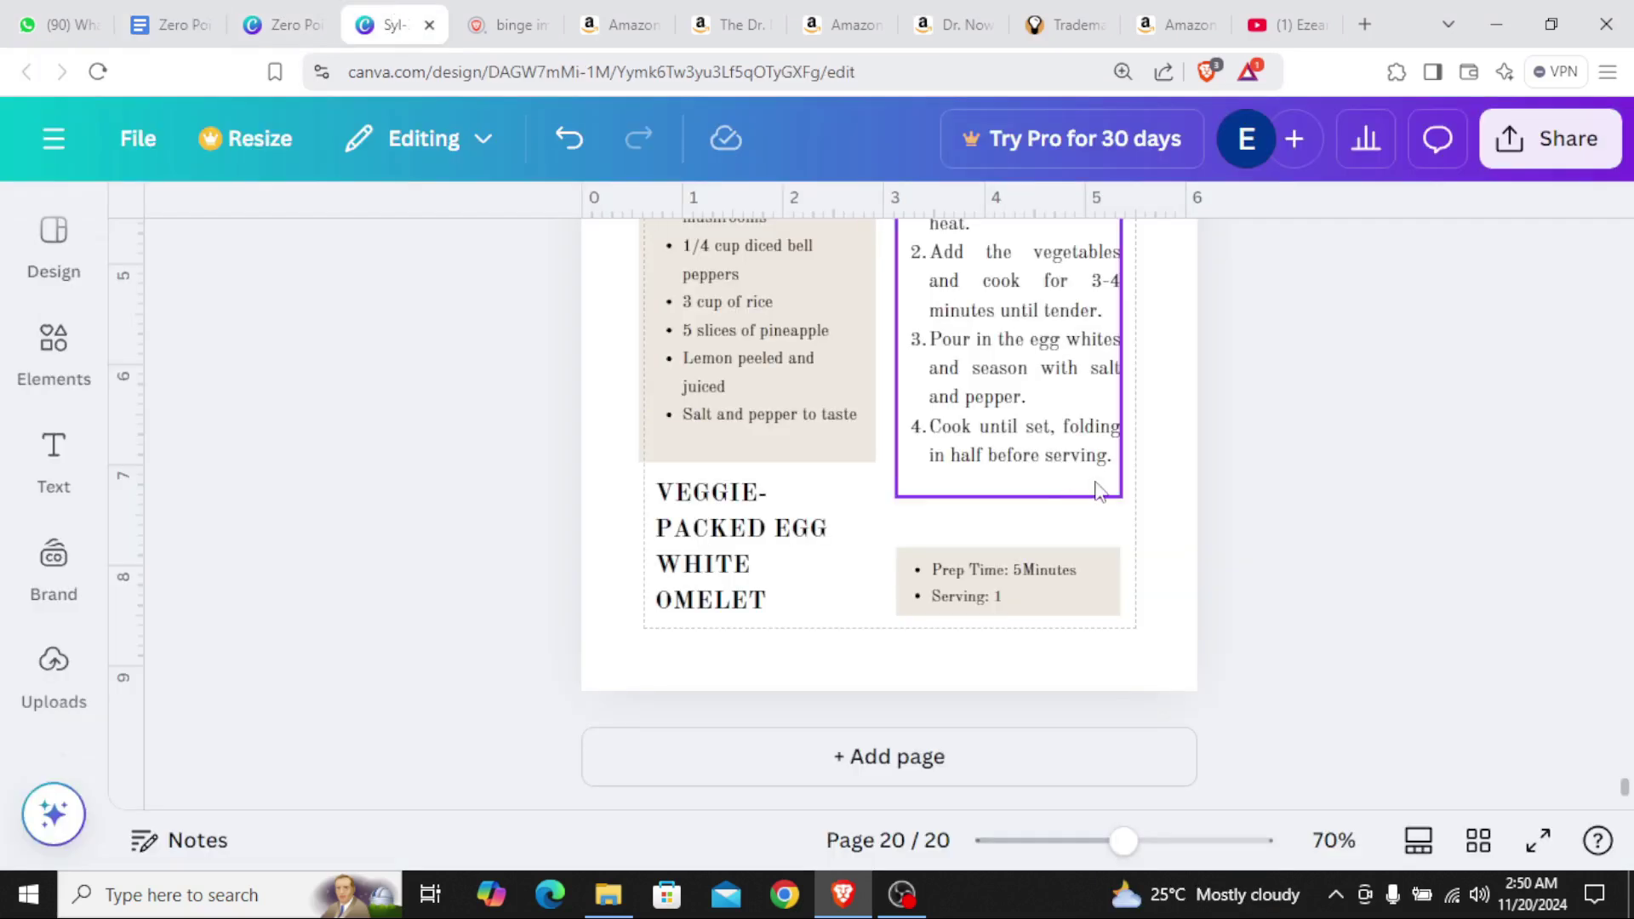
scroll(1101, 492, "down", 2)
scroll(1223, 558, "up", 5)
scroll(1223, 560, "down", 3)
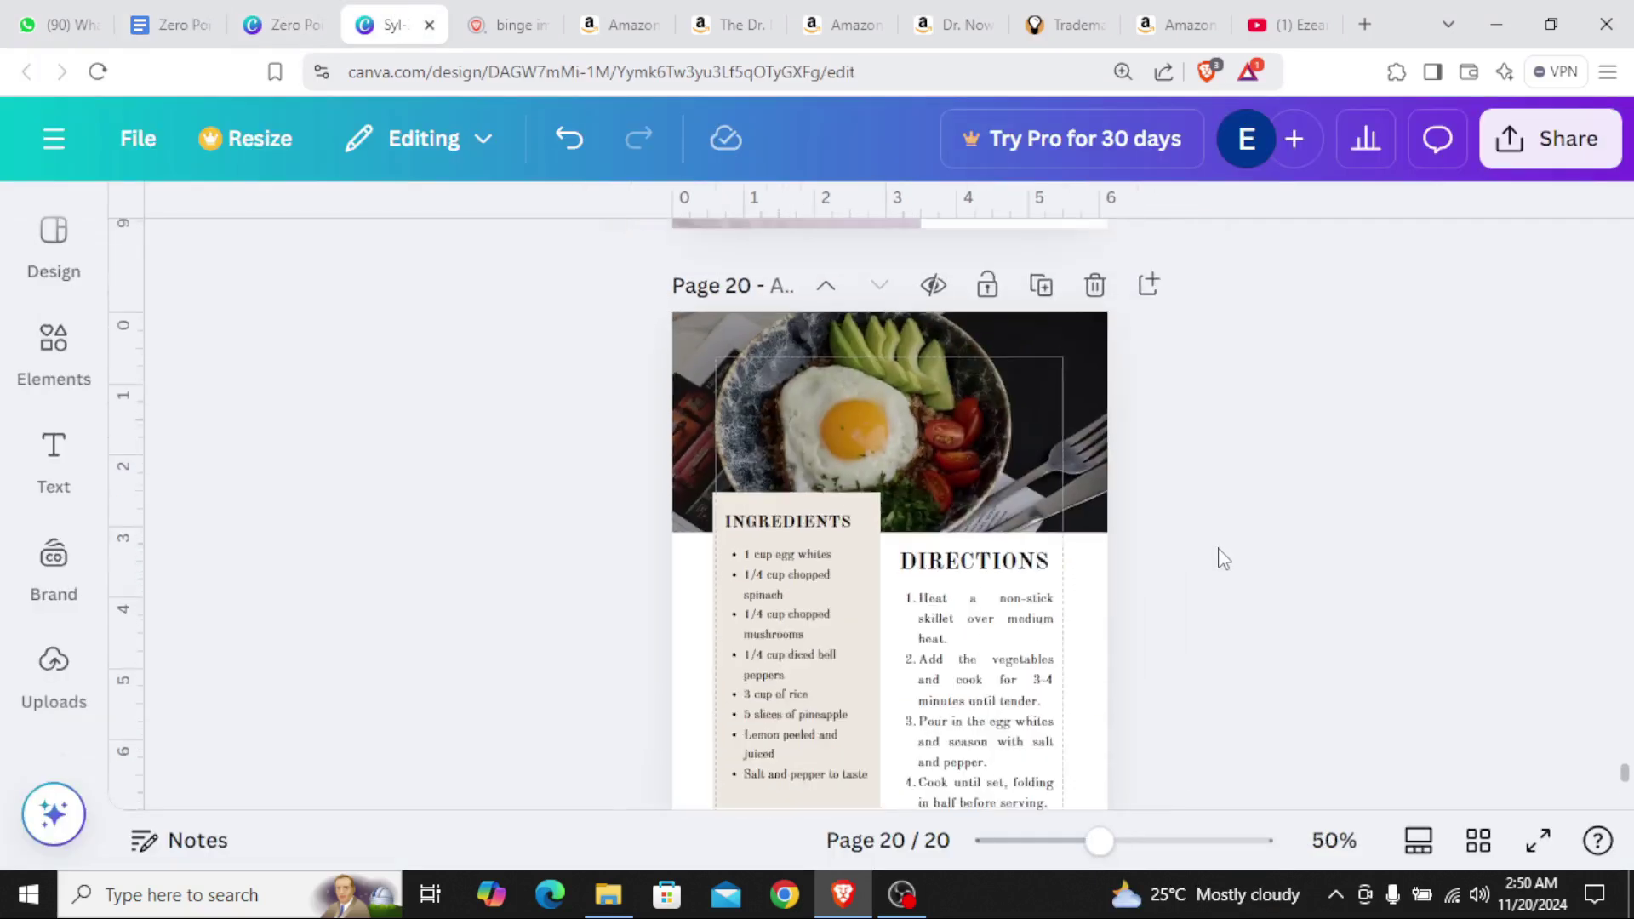
scroll(703, 526, "up", 3)
scroll(703, 526, "up", 3)
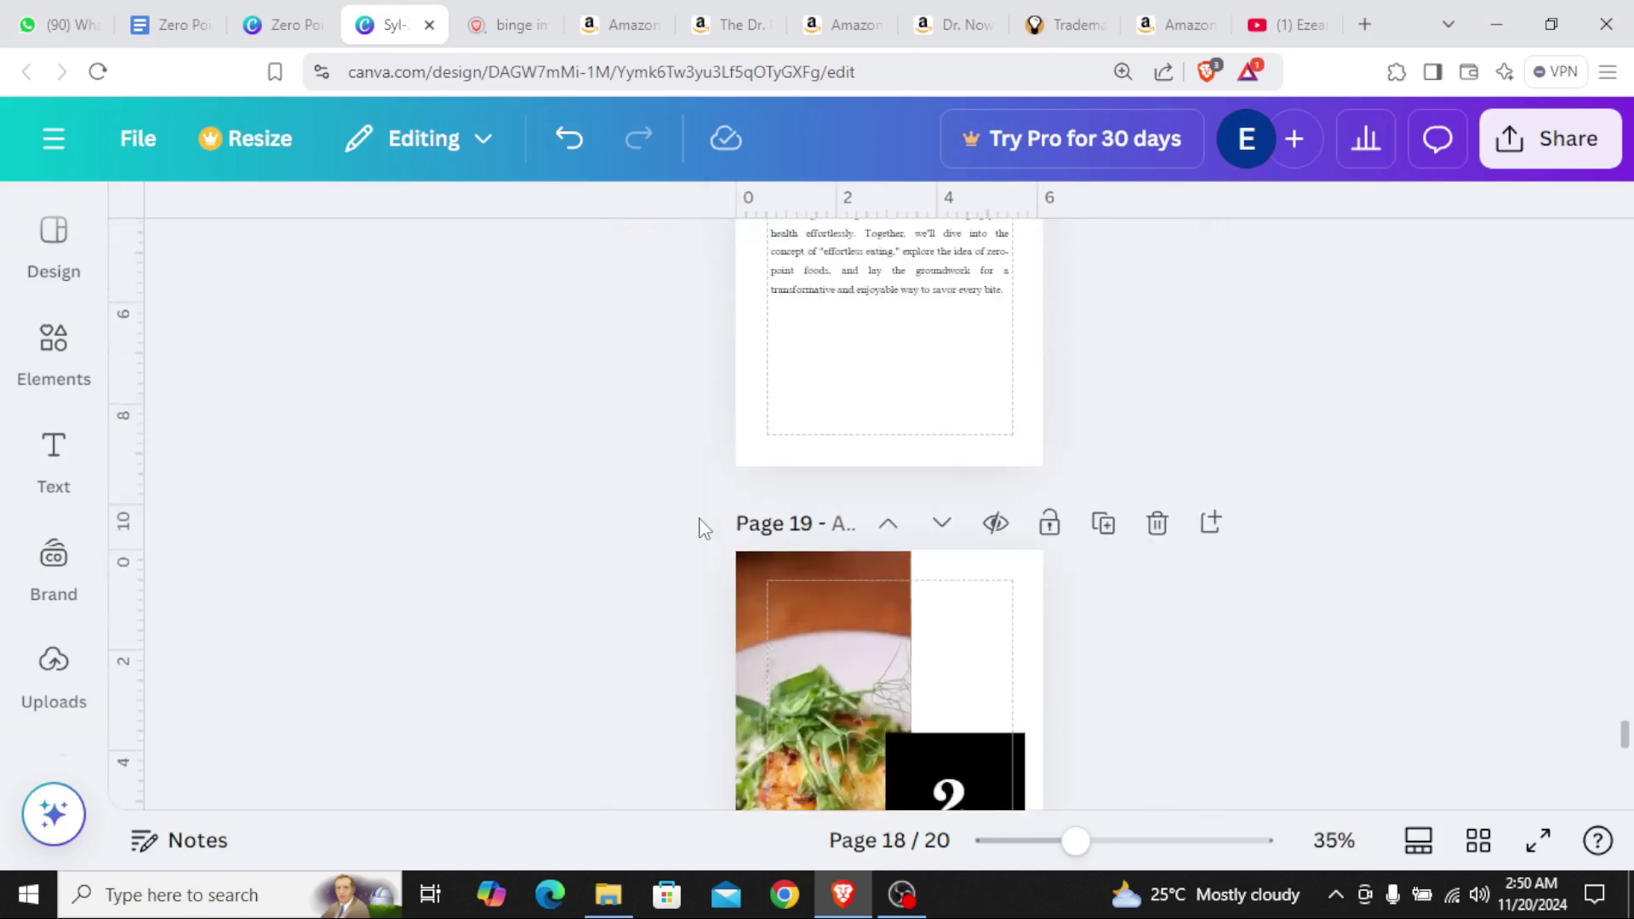
scroll(702, 526, "down", 3)
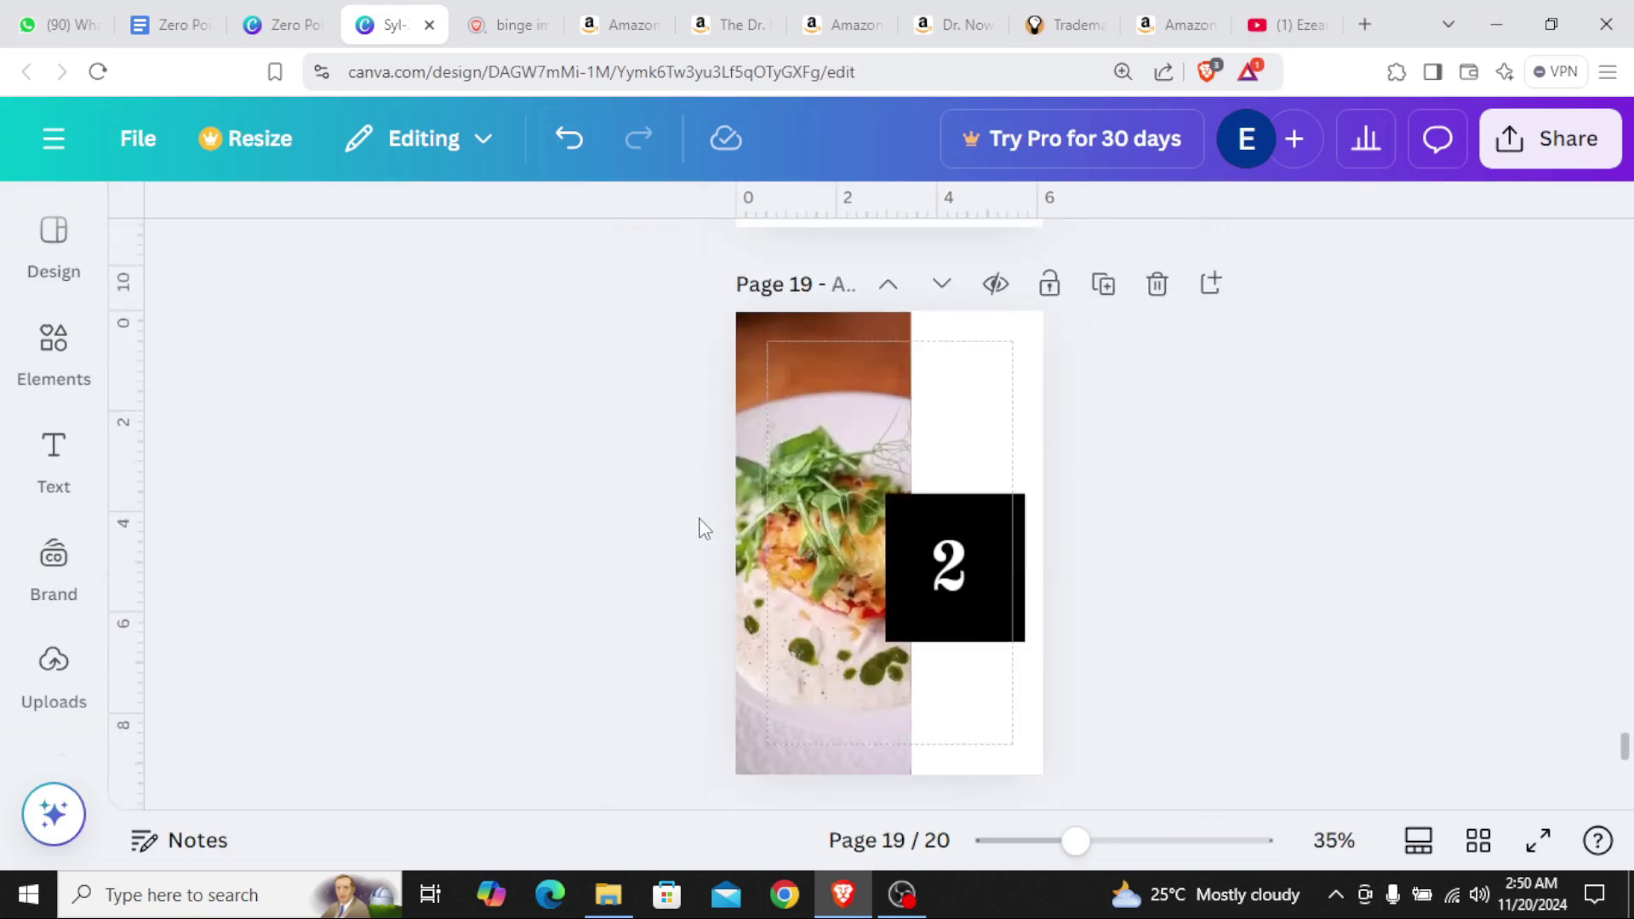
scroll(703, 519, "up", 15)
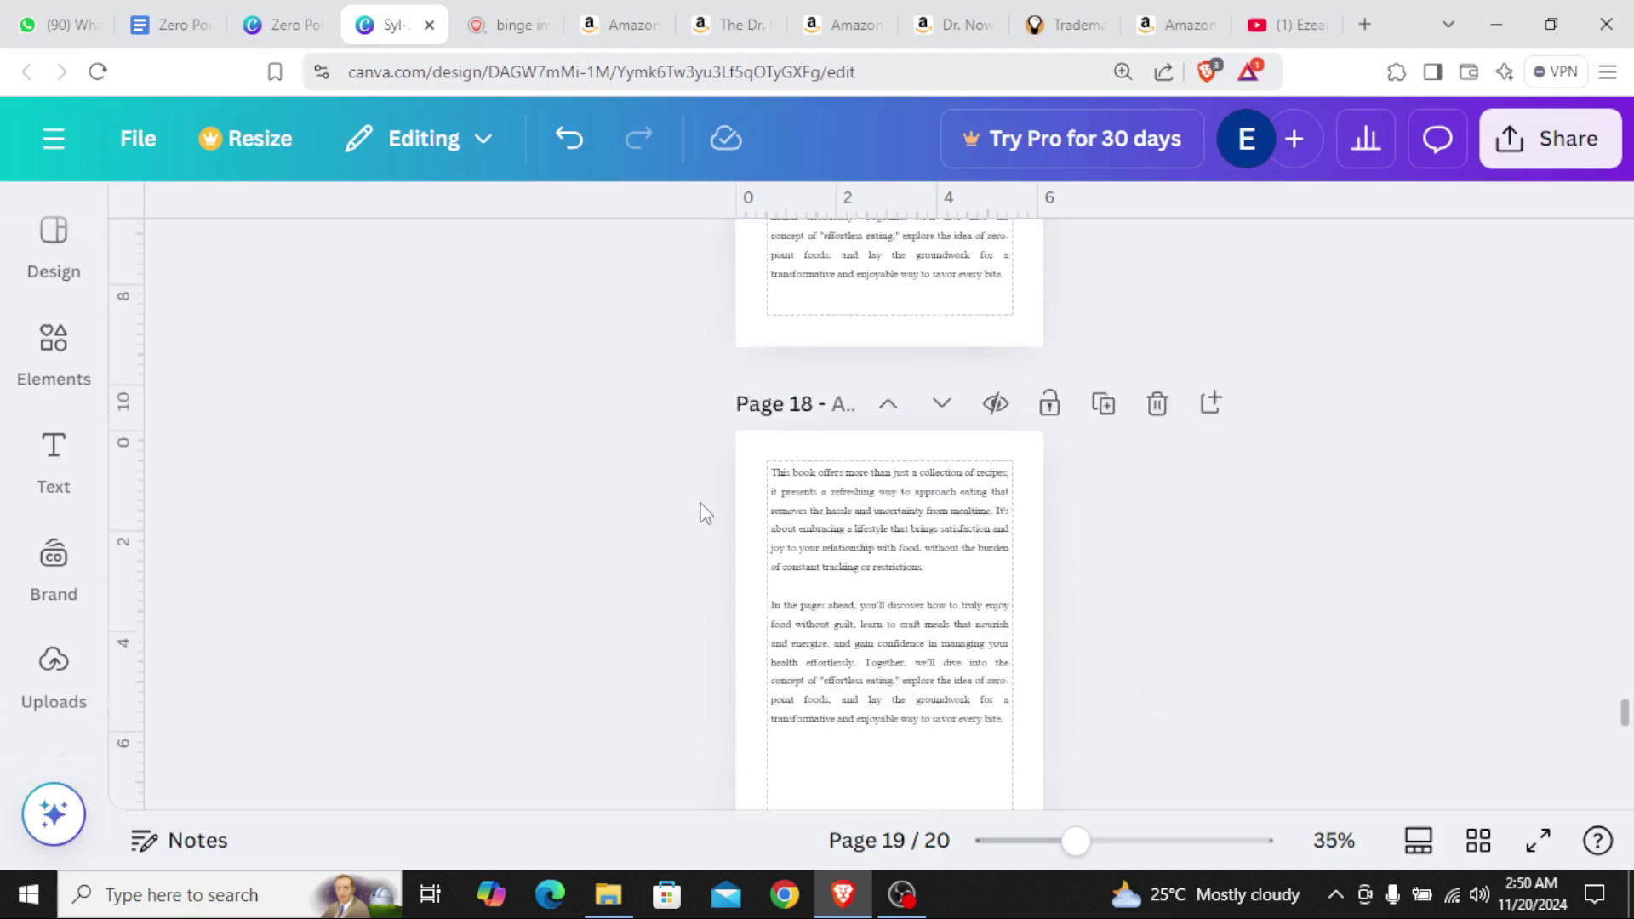
scroll(703, 512, "up", 15)
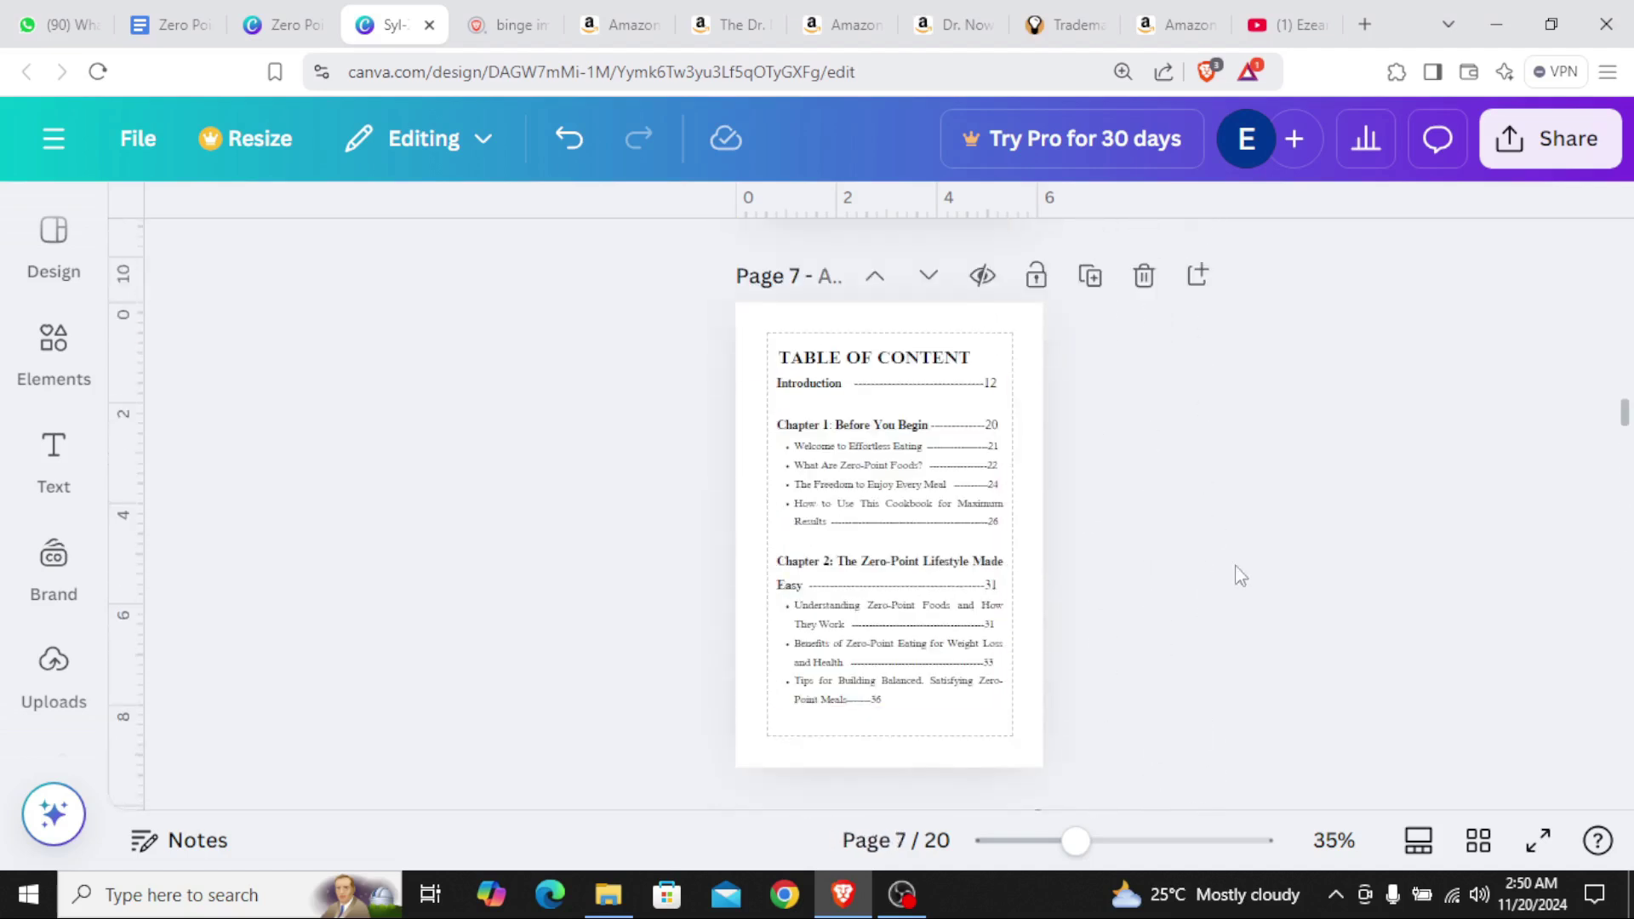
scroll(1120, 533, "up", 2)
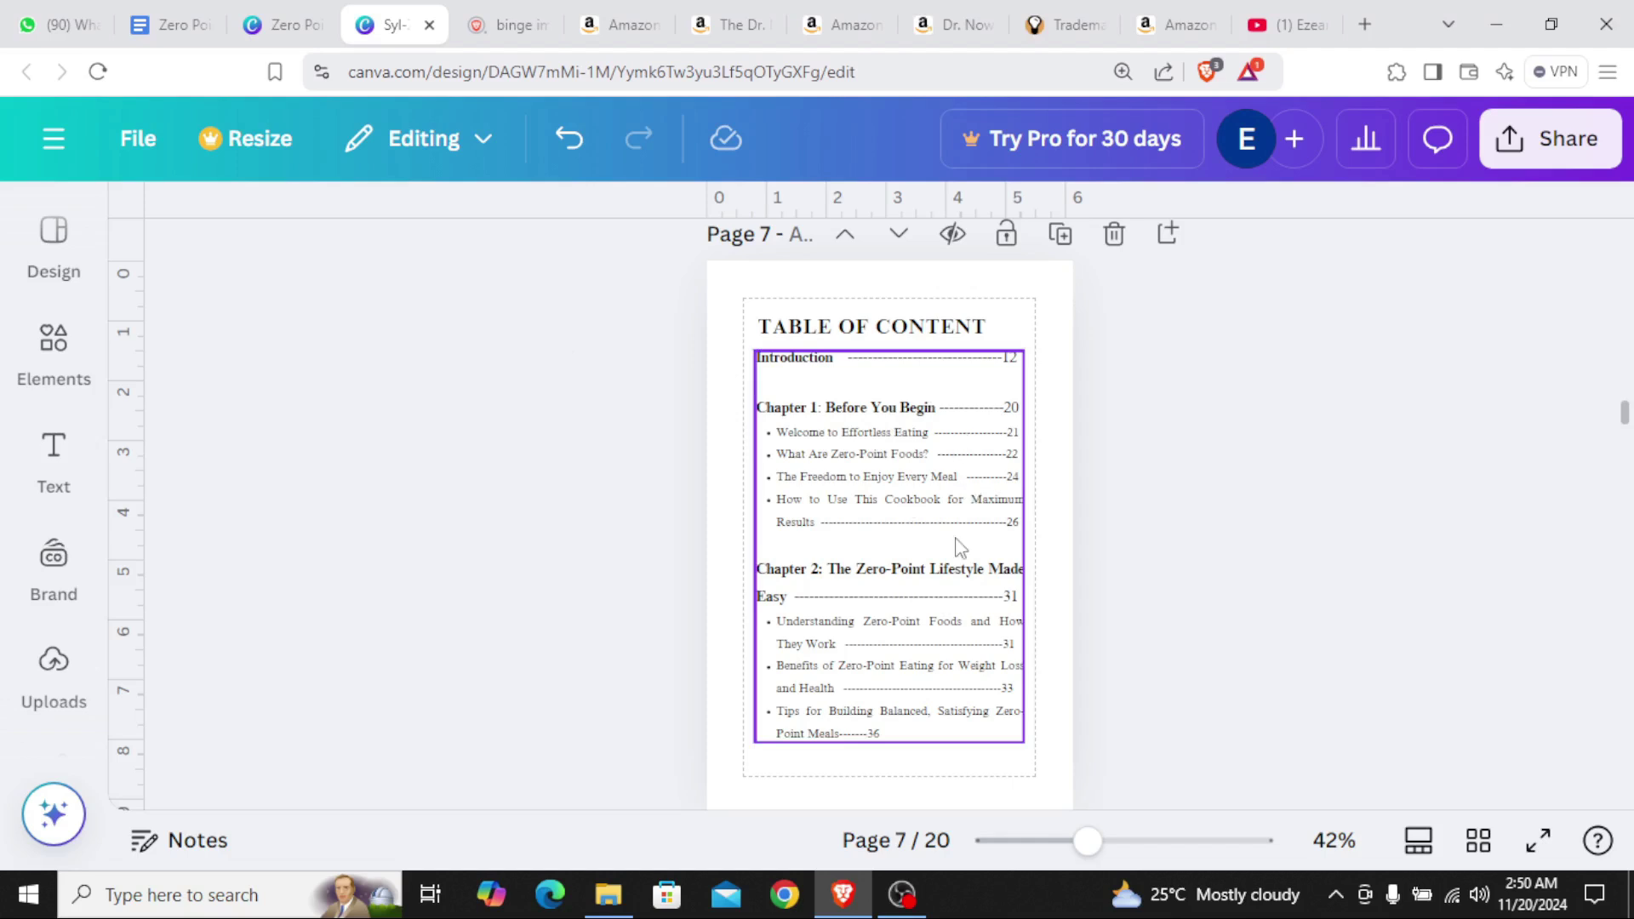
scroll(960, 547, "down", 20)
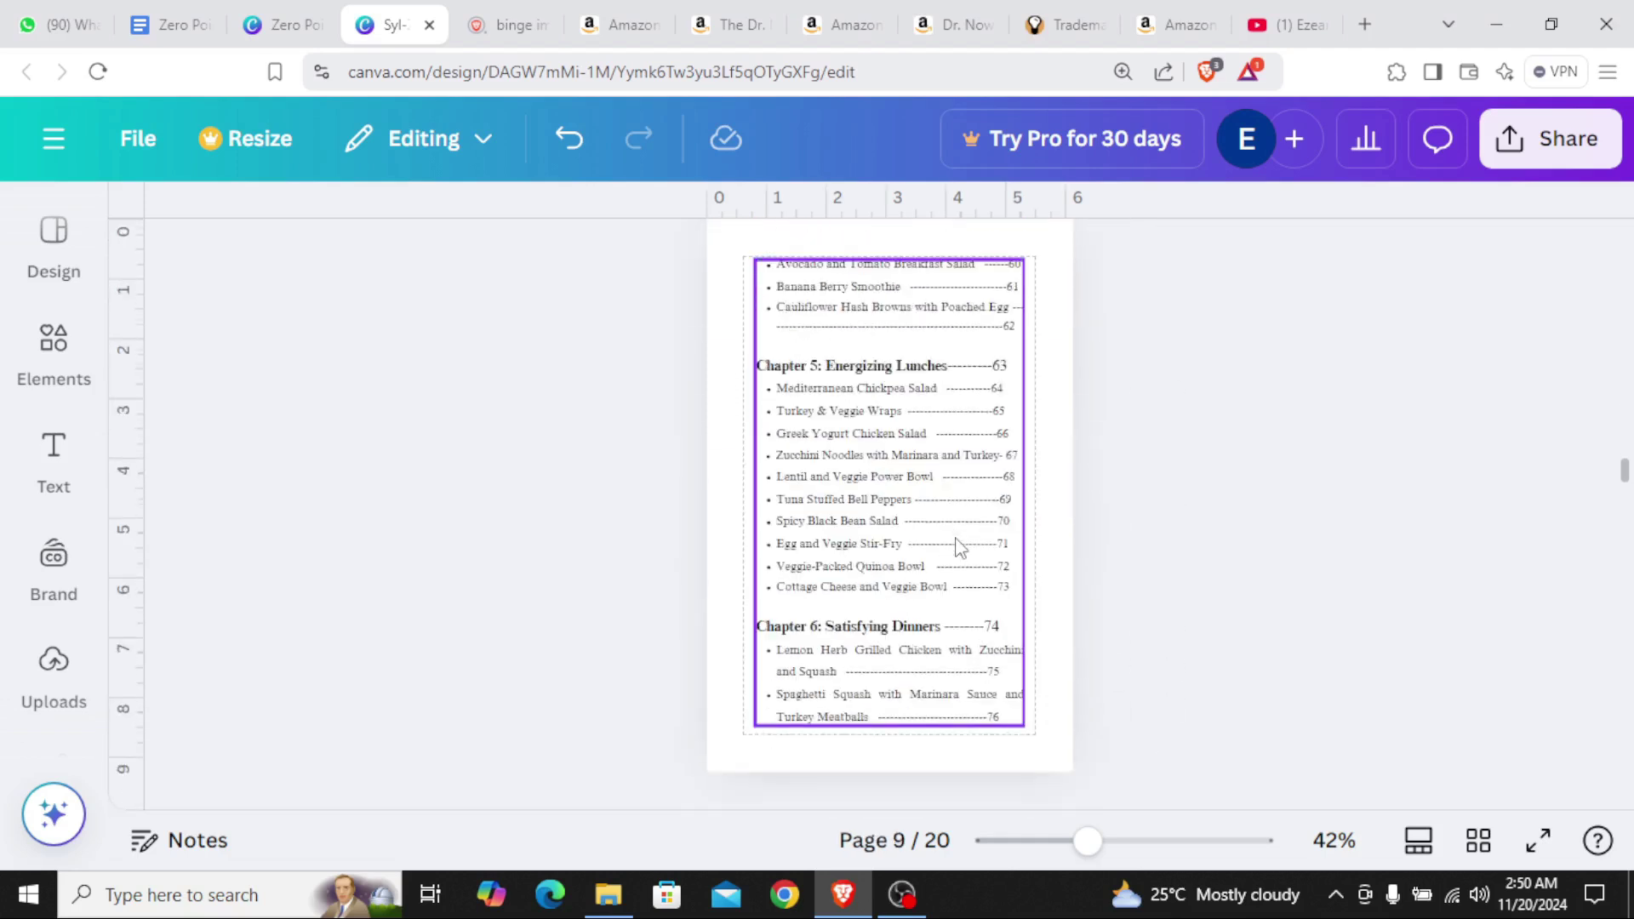
scroll(960, 549, "down", 20)
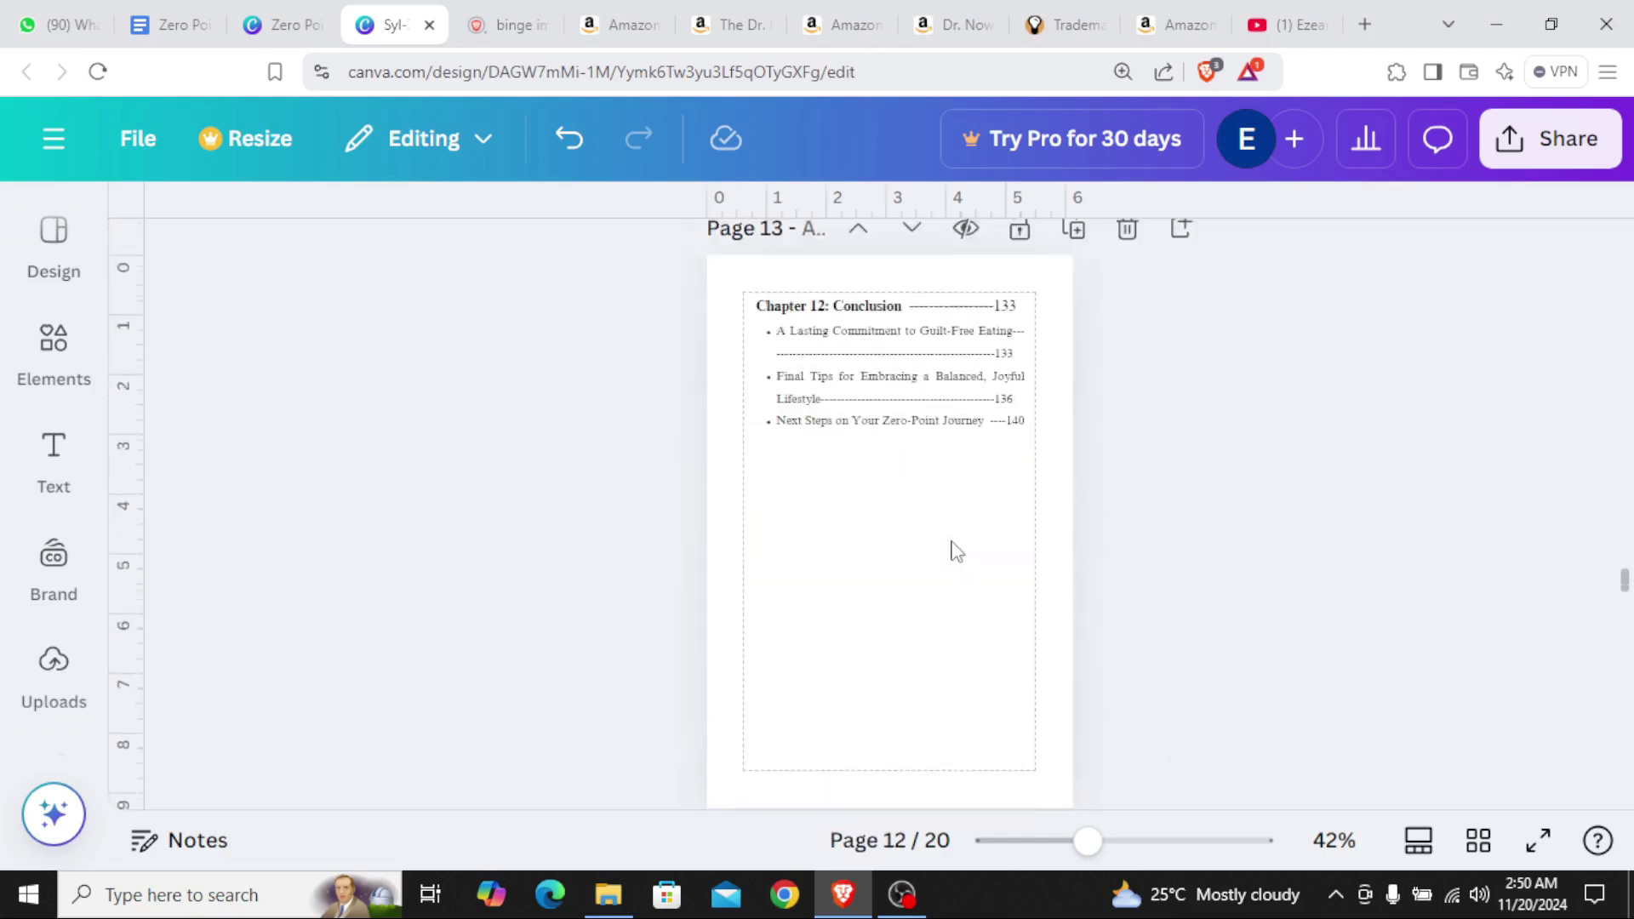
scroll(942, 596, "up", 20)
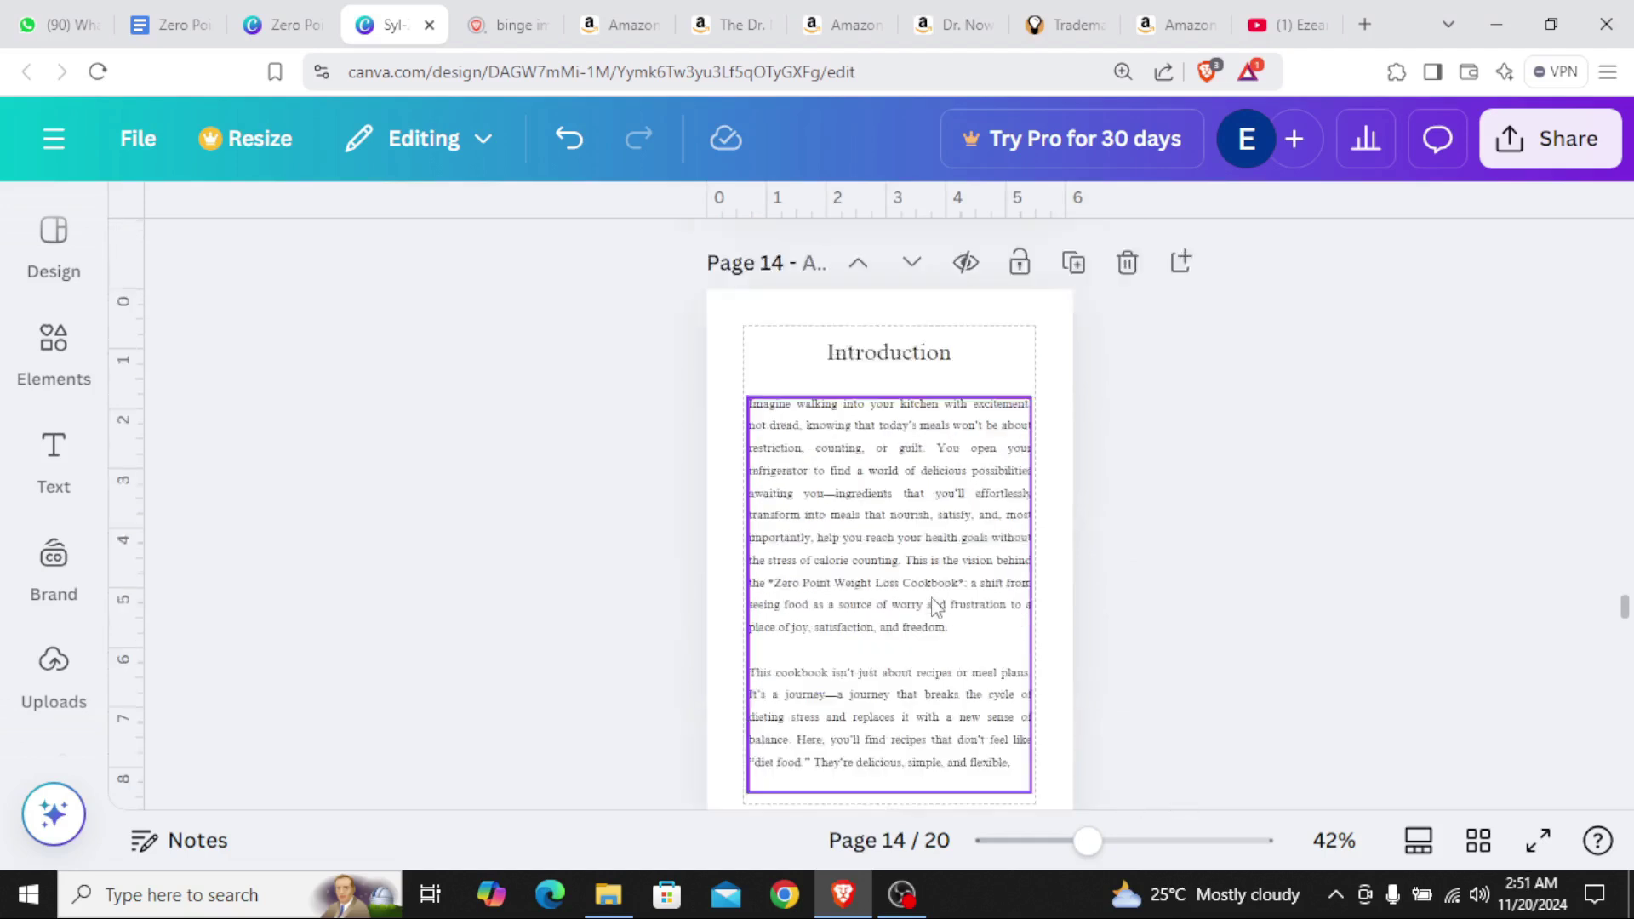
scroll(855, 549, "up", 20)
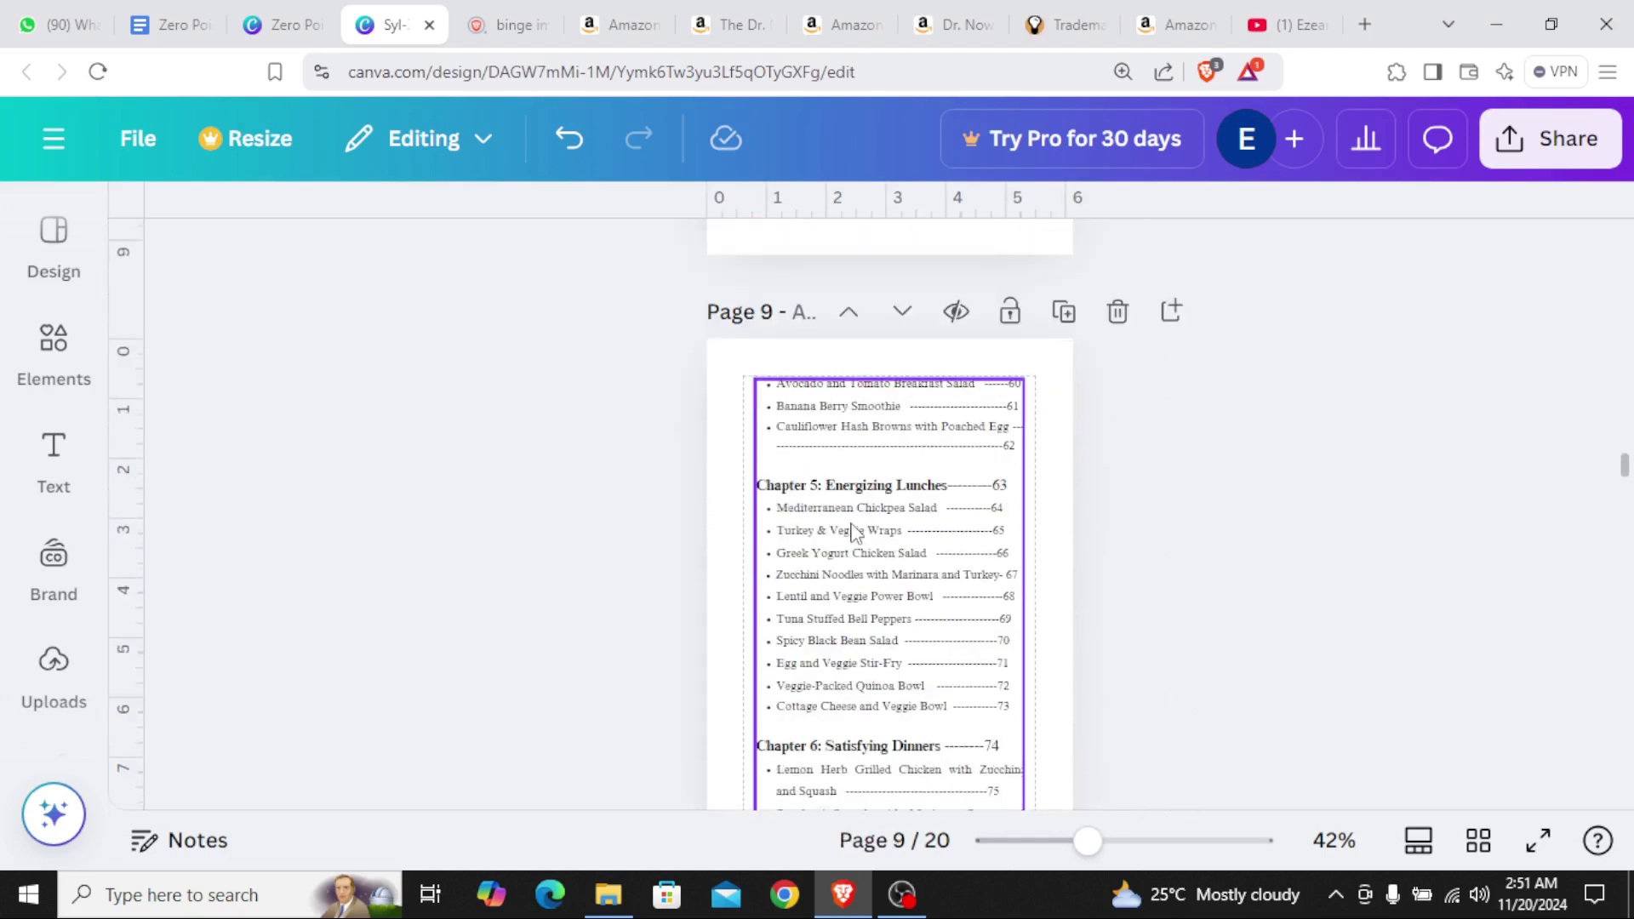
scroll(865, 573, "up", 8)
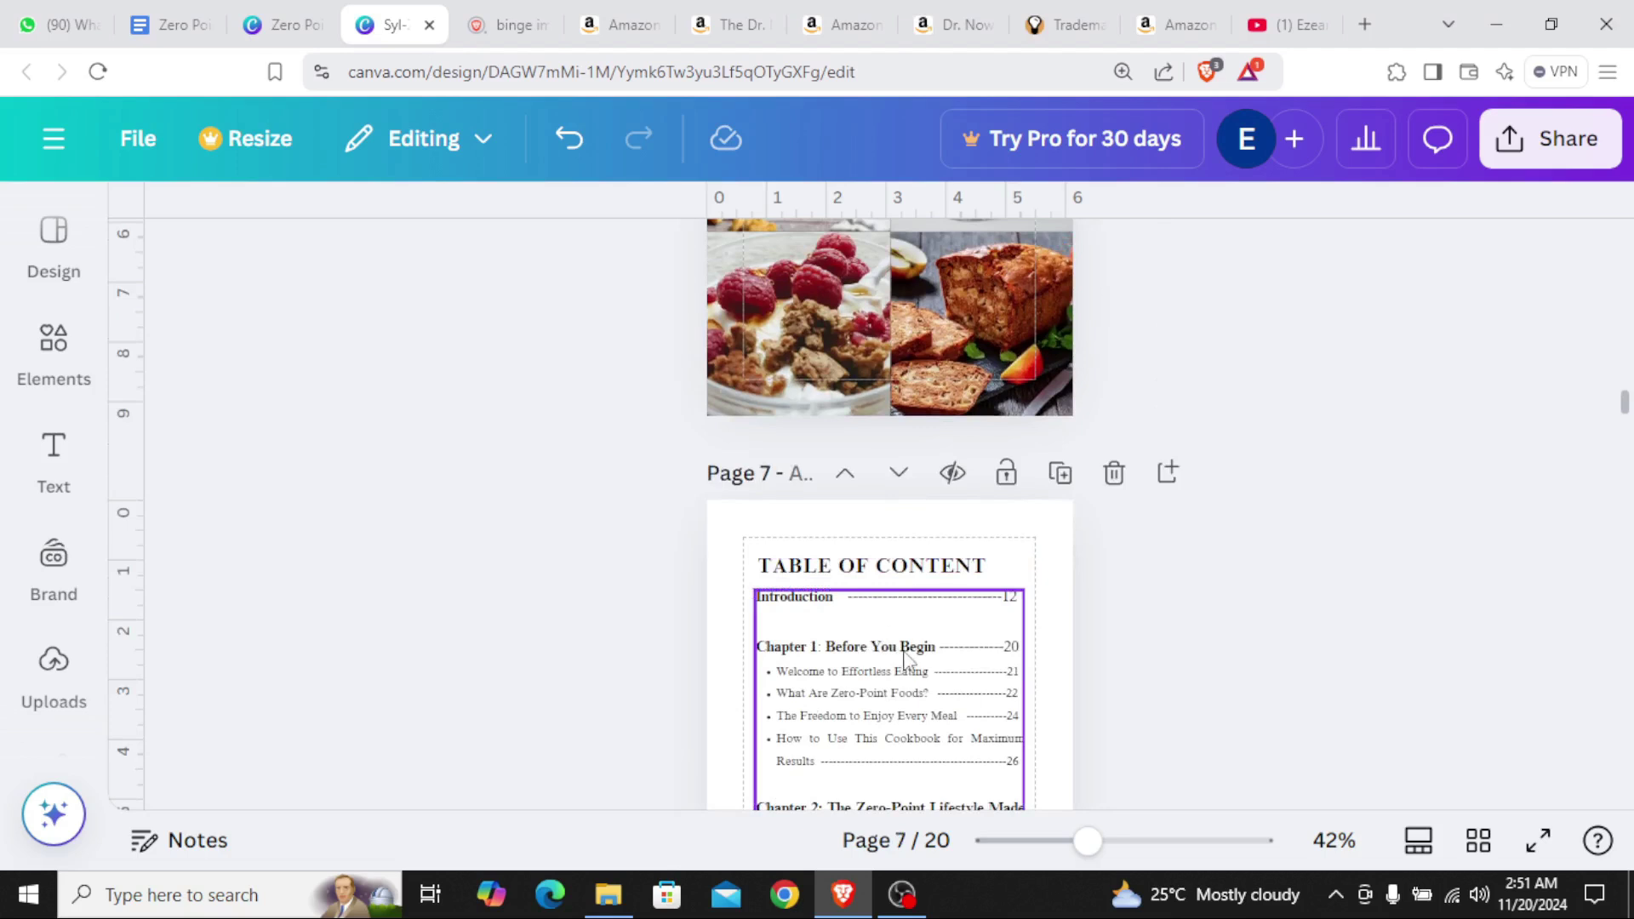
Switch to the Google Docs manuscript and examine its contents list from the Introduction through Chapter 4
left_click(175, 23)
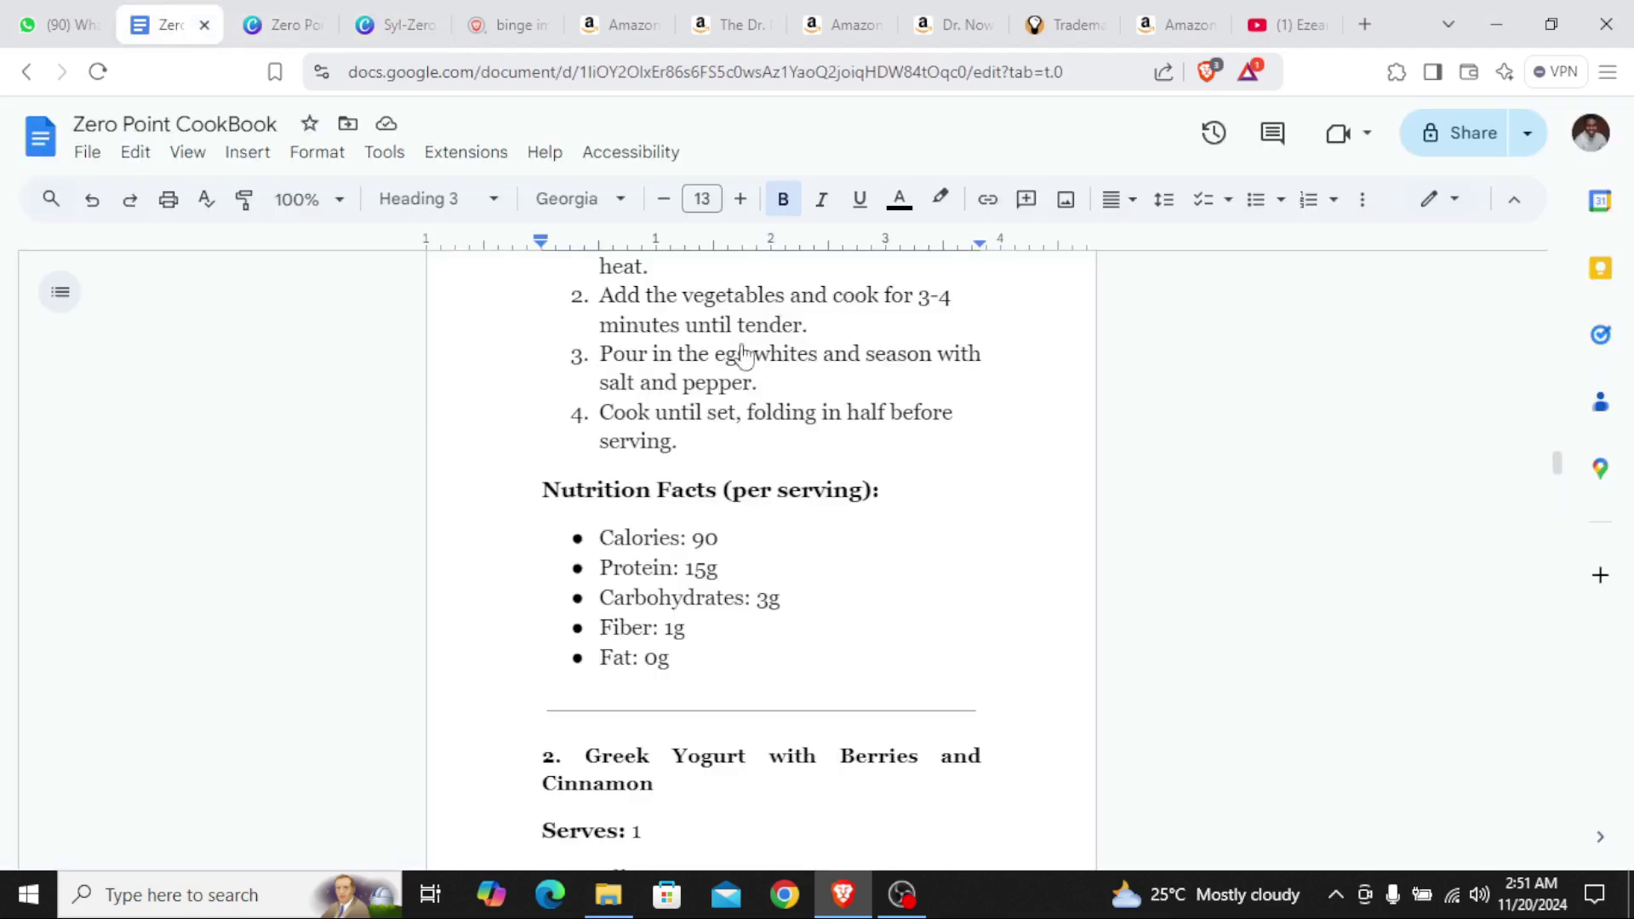
left_click_drag(1560, 463, 1541, 269)
scroll(803, 498, "down", 13)
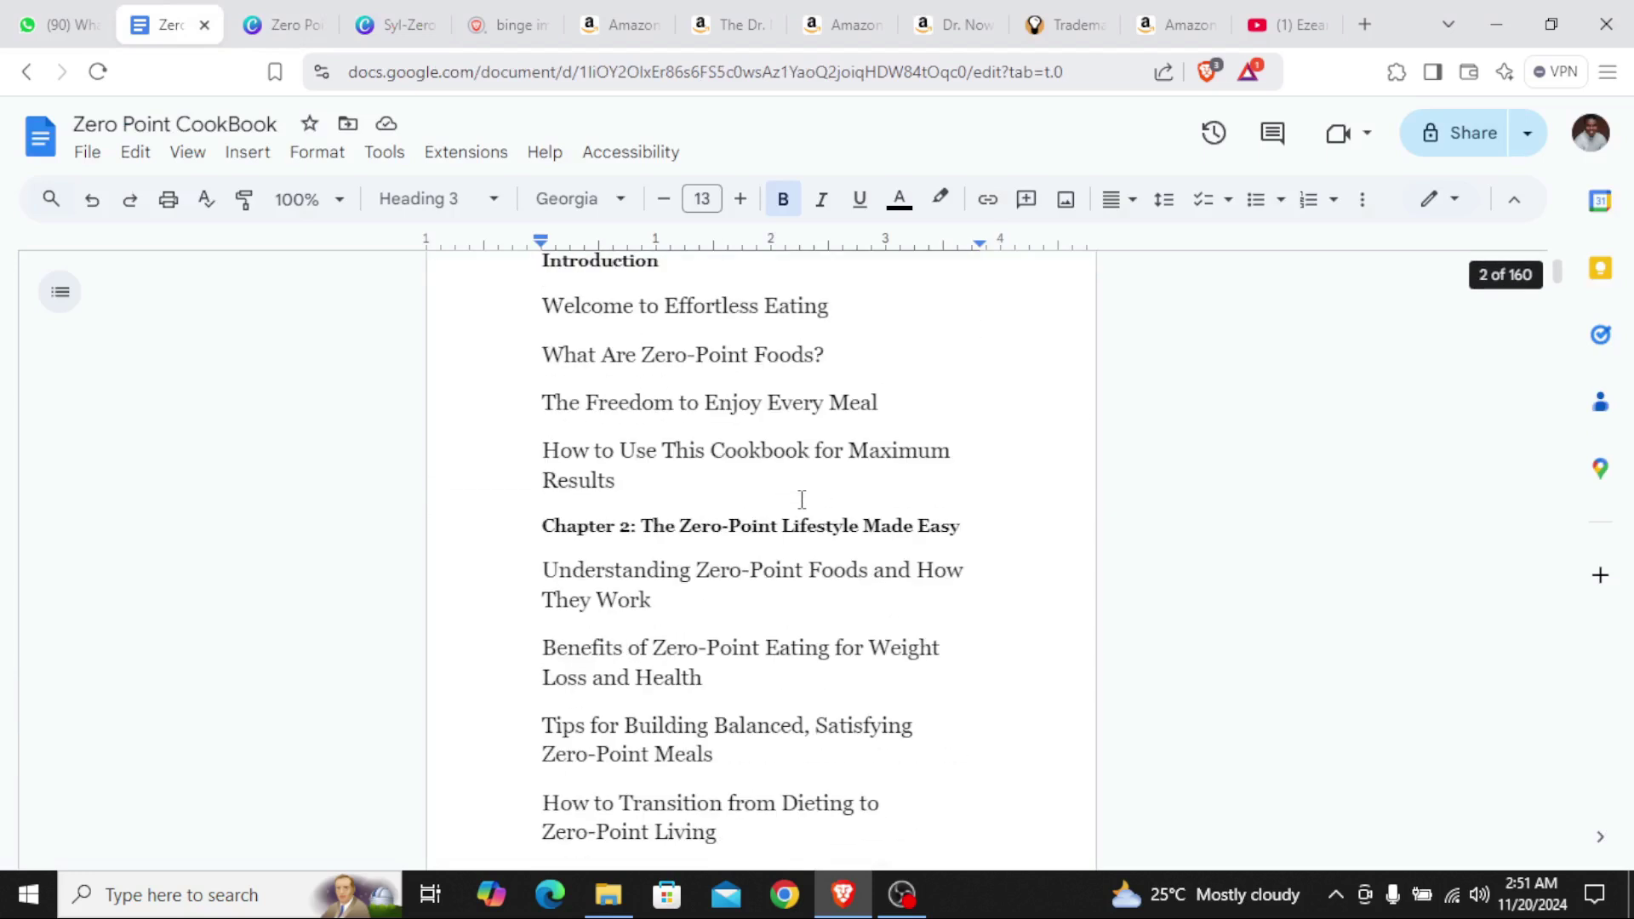
scroll(802, 499, "up", 3)
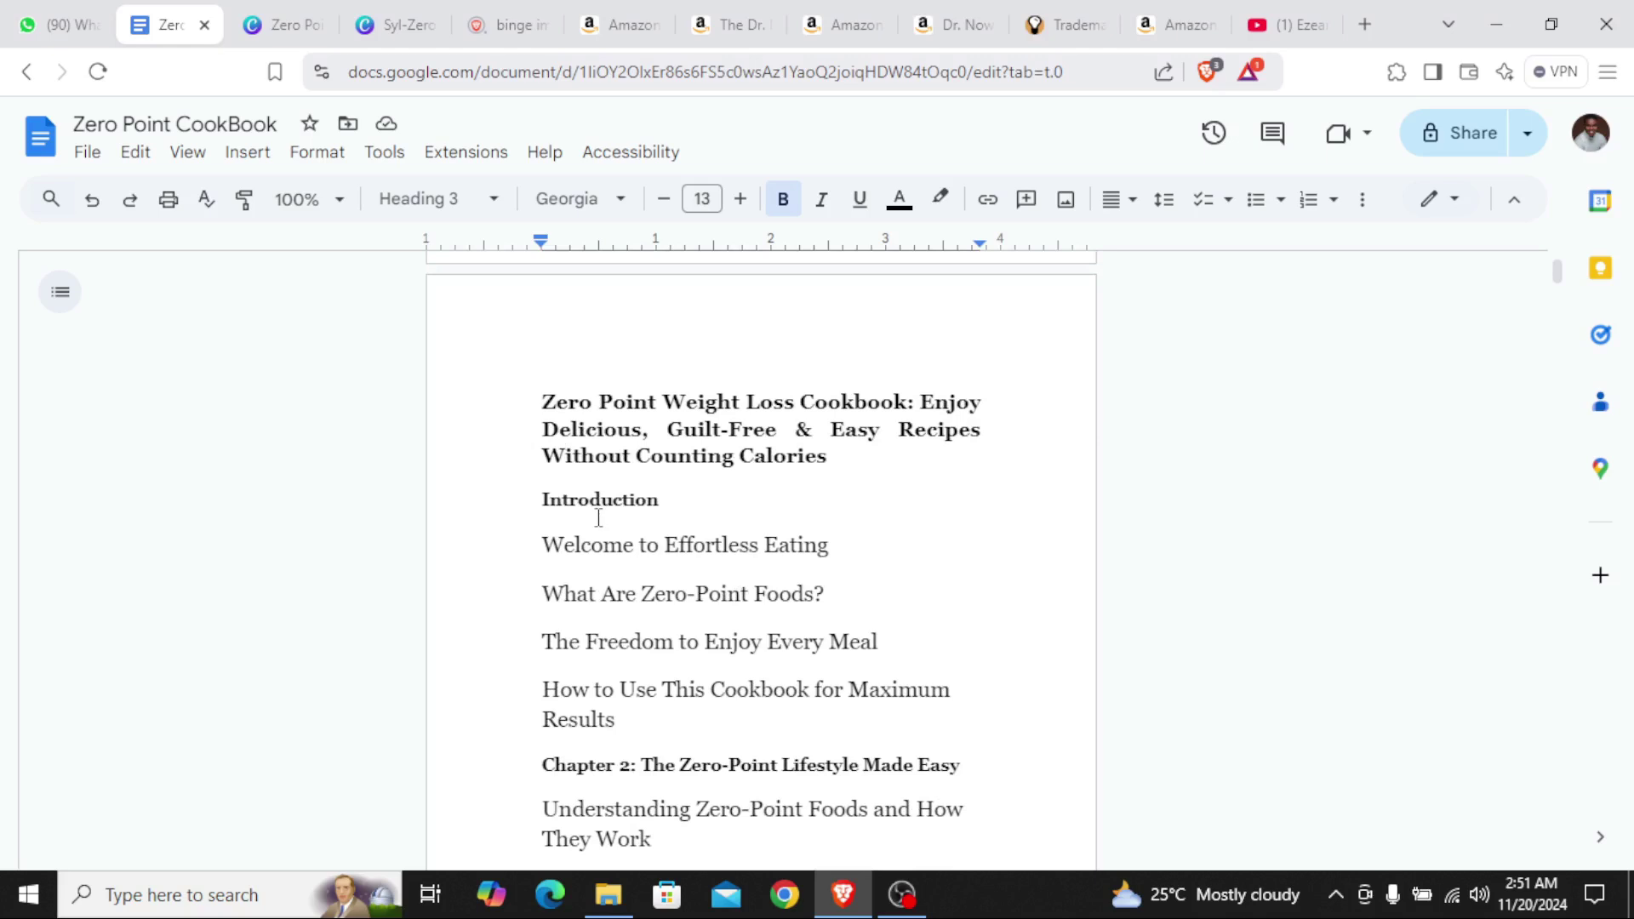
scroll(599, 536, "down", 2)
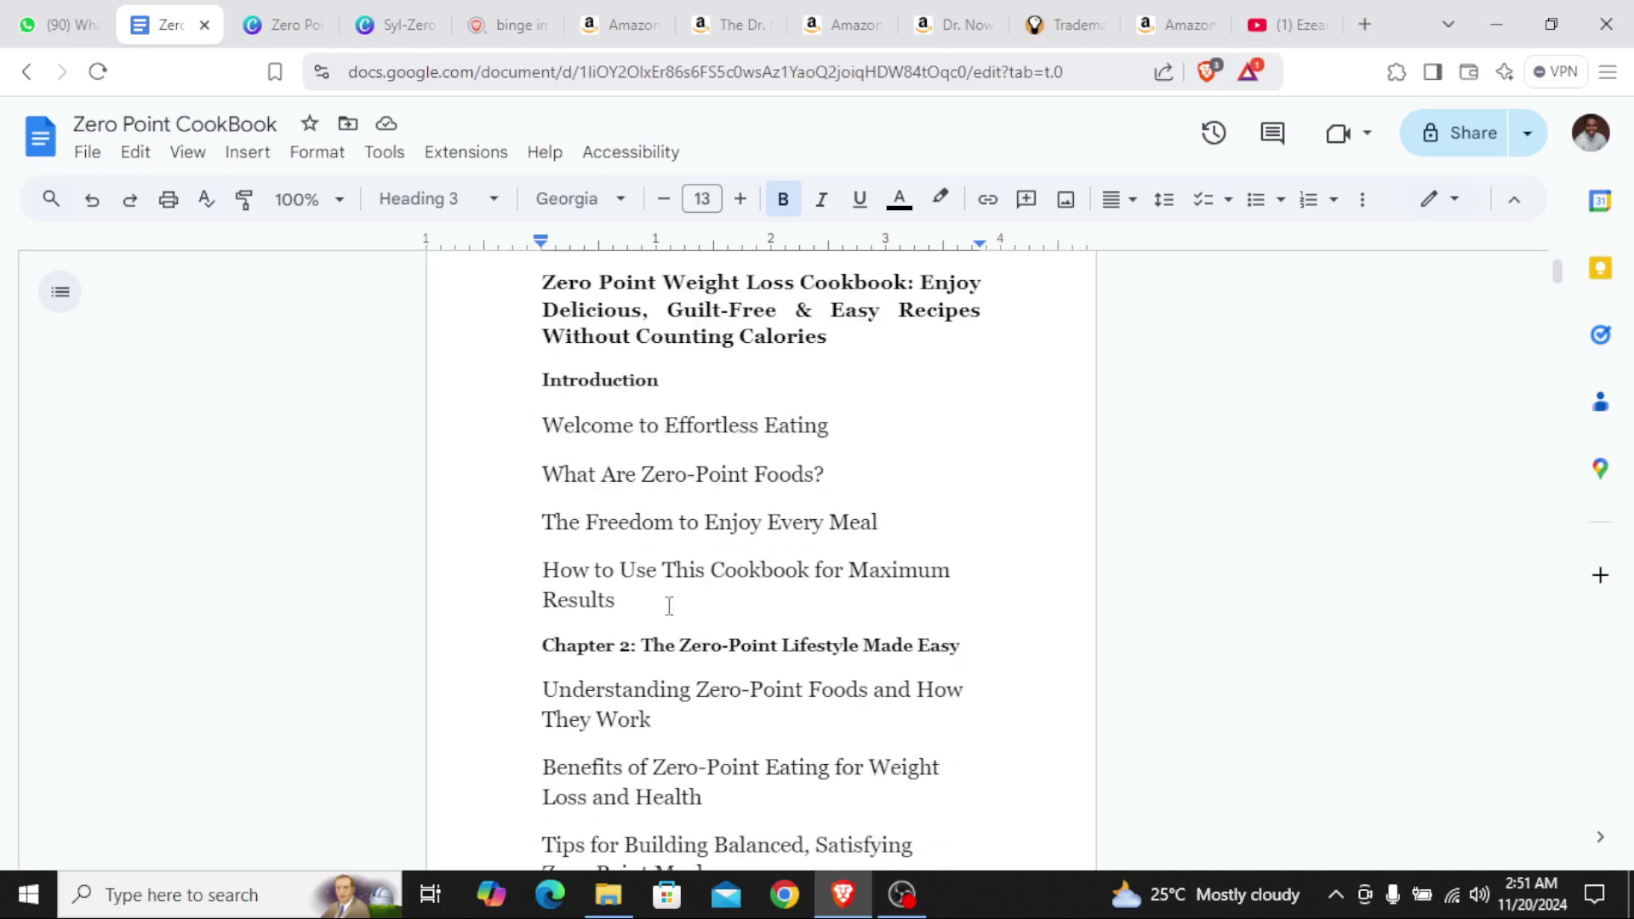
scroll(700, 617, "down", 4)
scroll(638, 580, "down", 10)
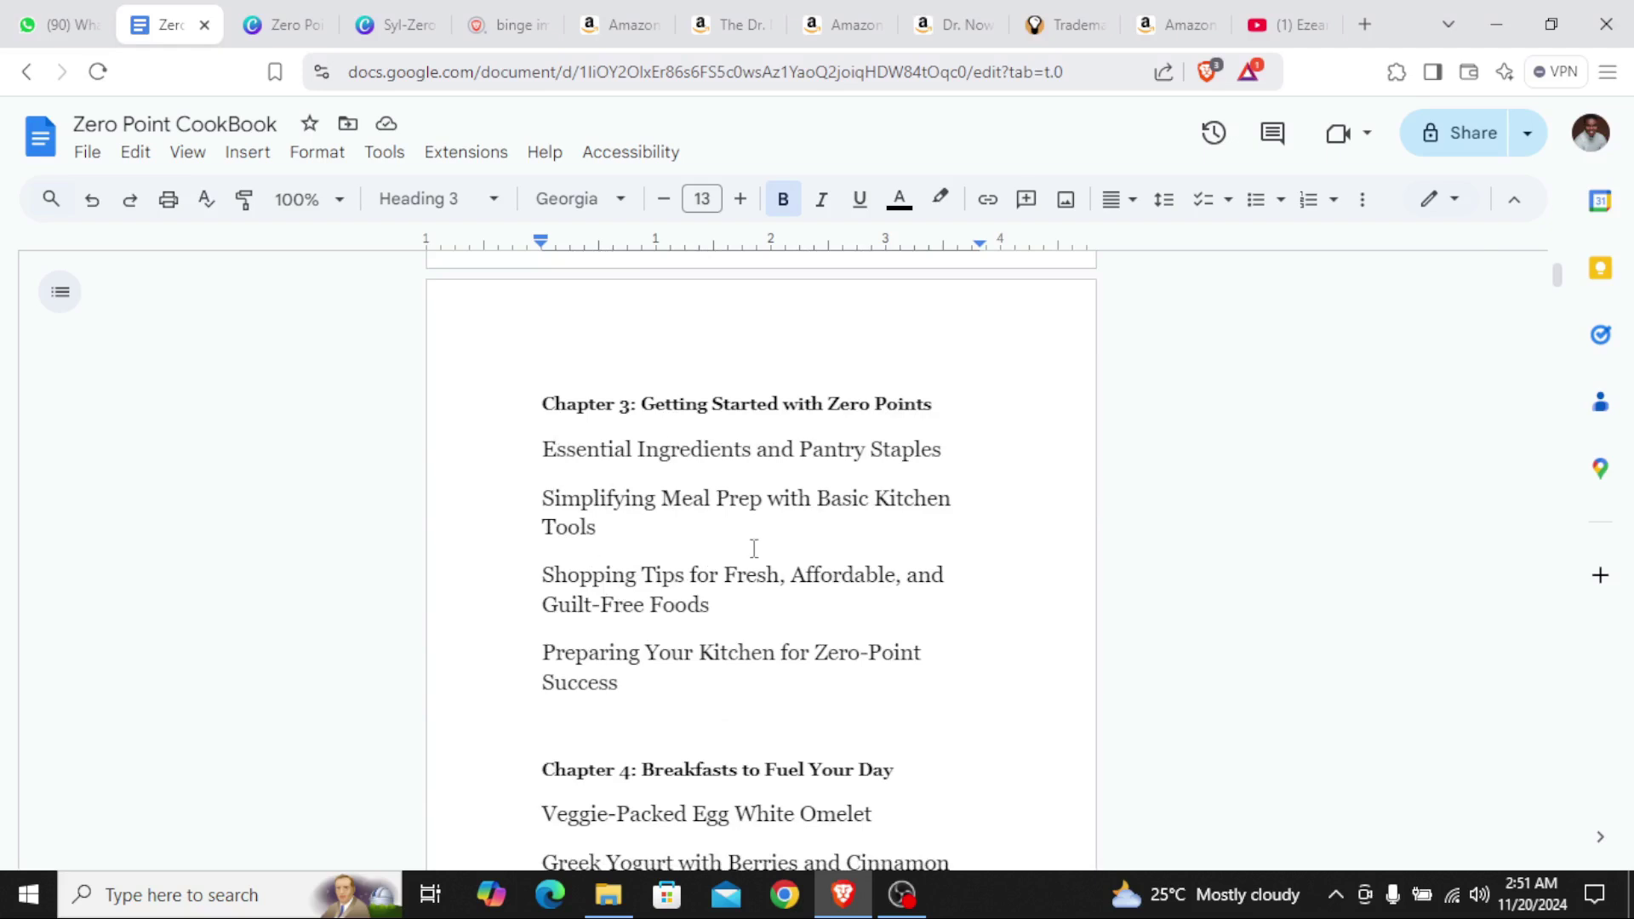
scroll(753, 547, "down", 6)
scroll(588, 573, "up", 6)
Try hyphens in front of the four Chapter 3 entries in the manuscript's contents list and undo them
left_click(541, 448)
type("-")
left_click(540, 498)
type("-")
left_click(543, 575)
type("-")
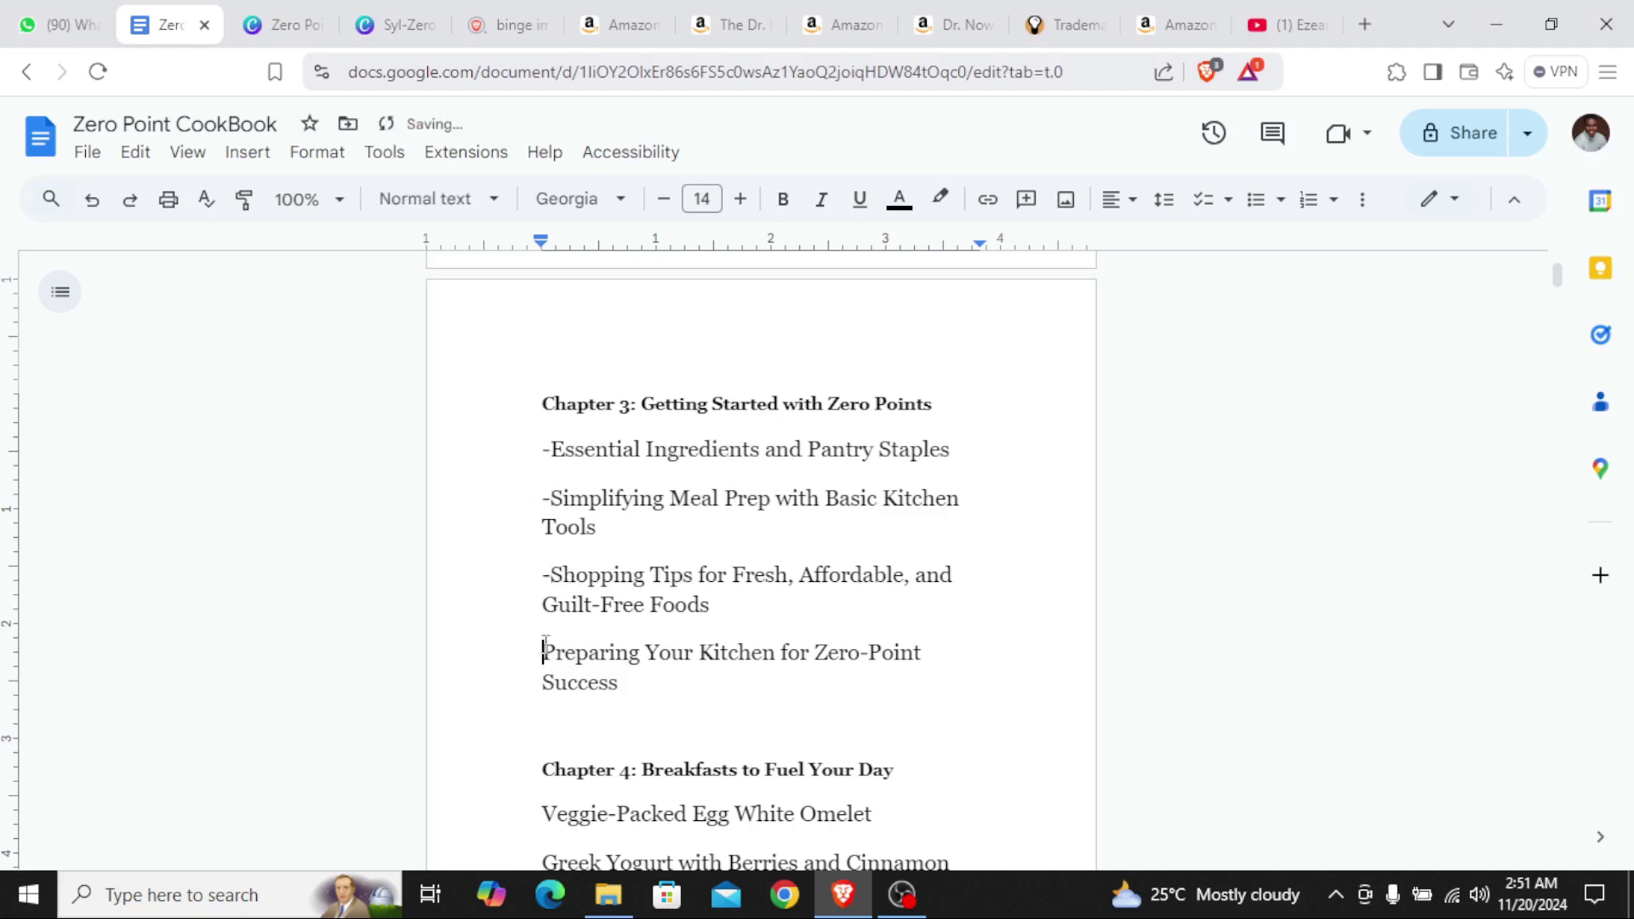
type("-")
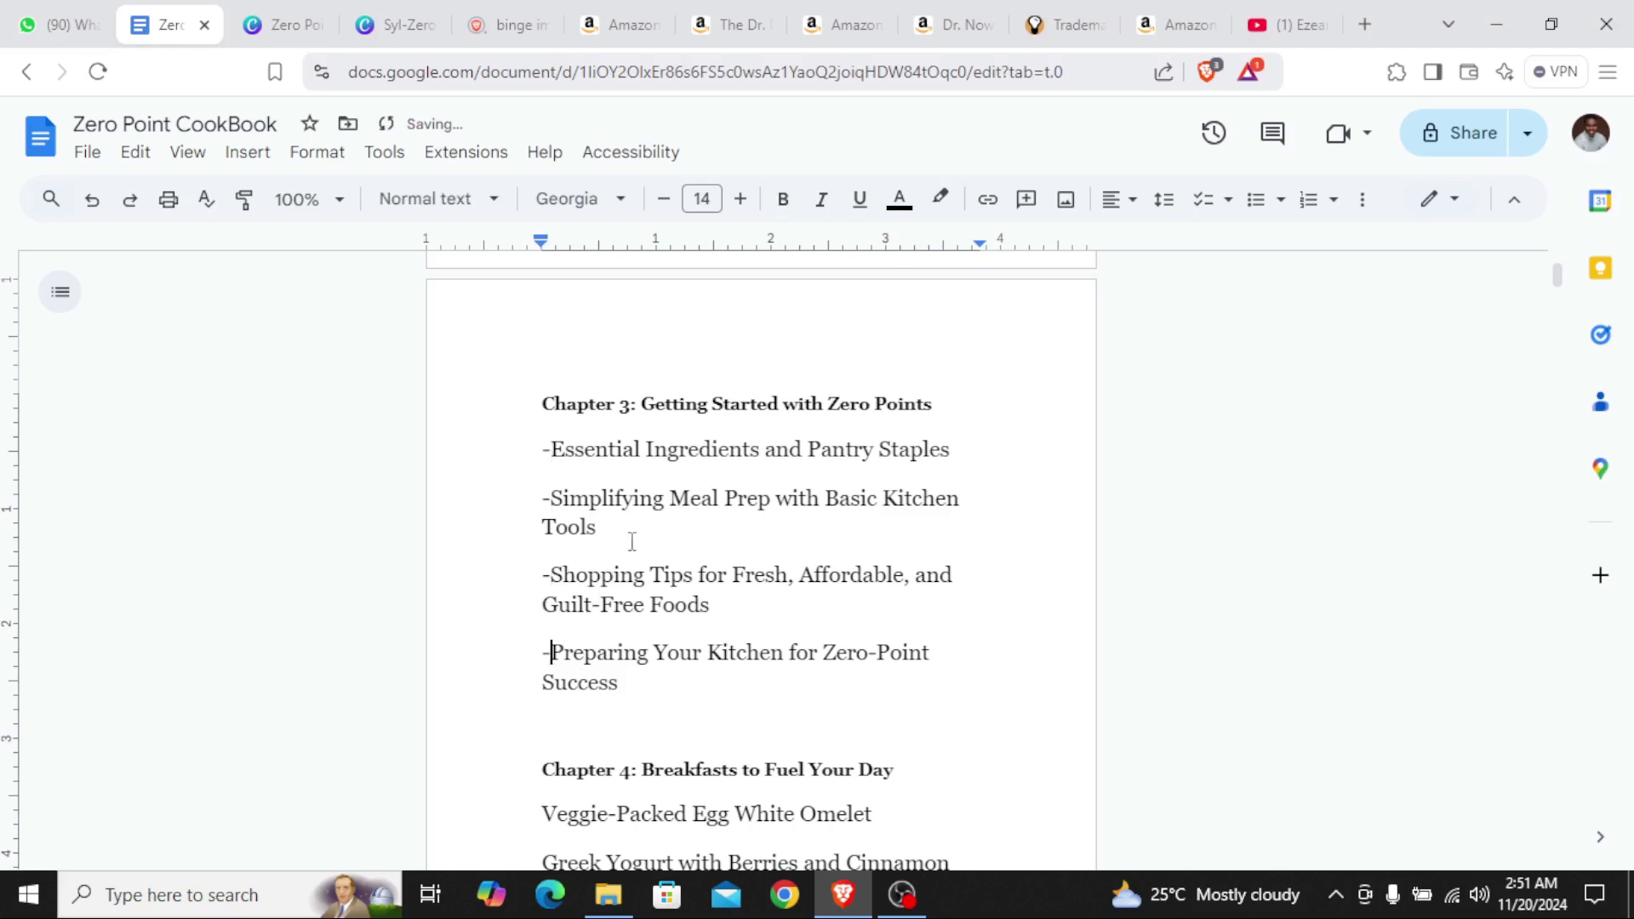
key("BackSpace")
key("ctrl+z")
key("ctrl+z")
key("ctrl+z")
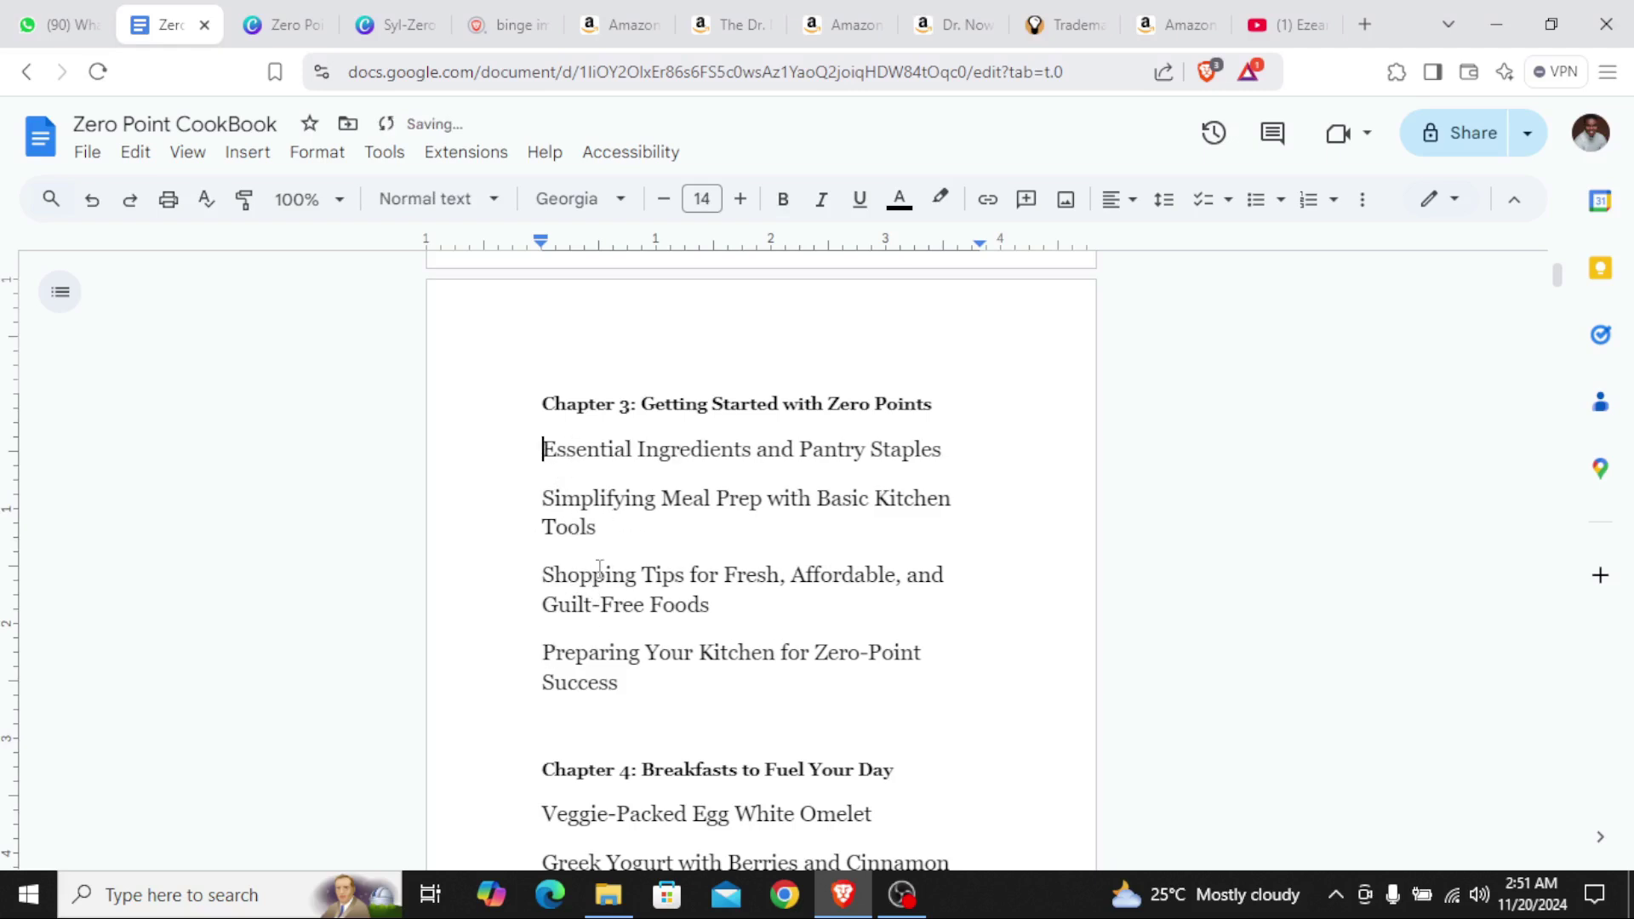
Insert a blank line above the Introduction heading and another above the Chapter 2 heading in the manuscript's contents list
scroll(601, 569, "up", 10)
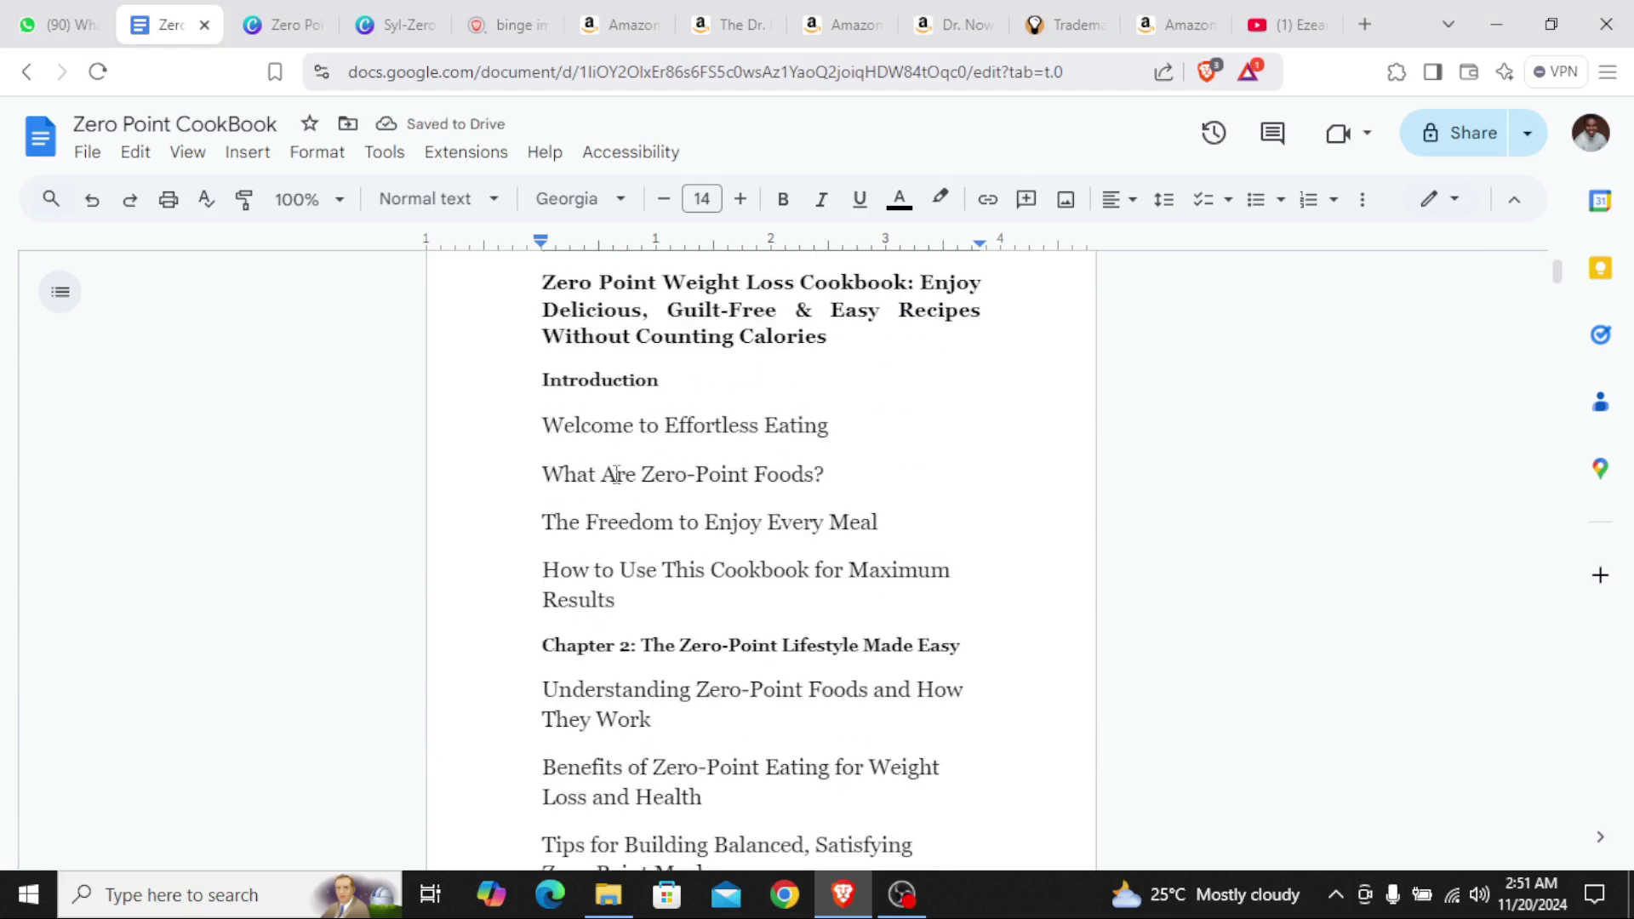
scroll(630, 498, "up", 2)
left_click(544, 500)
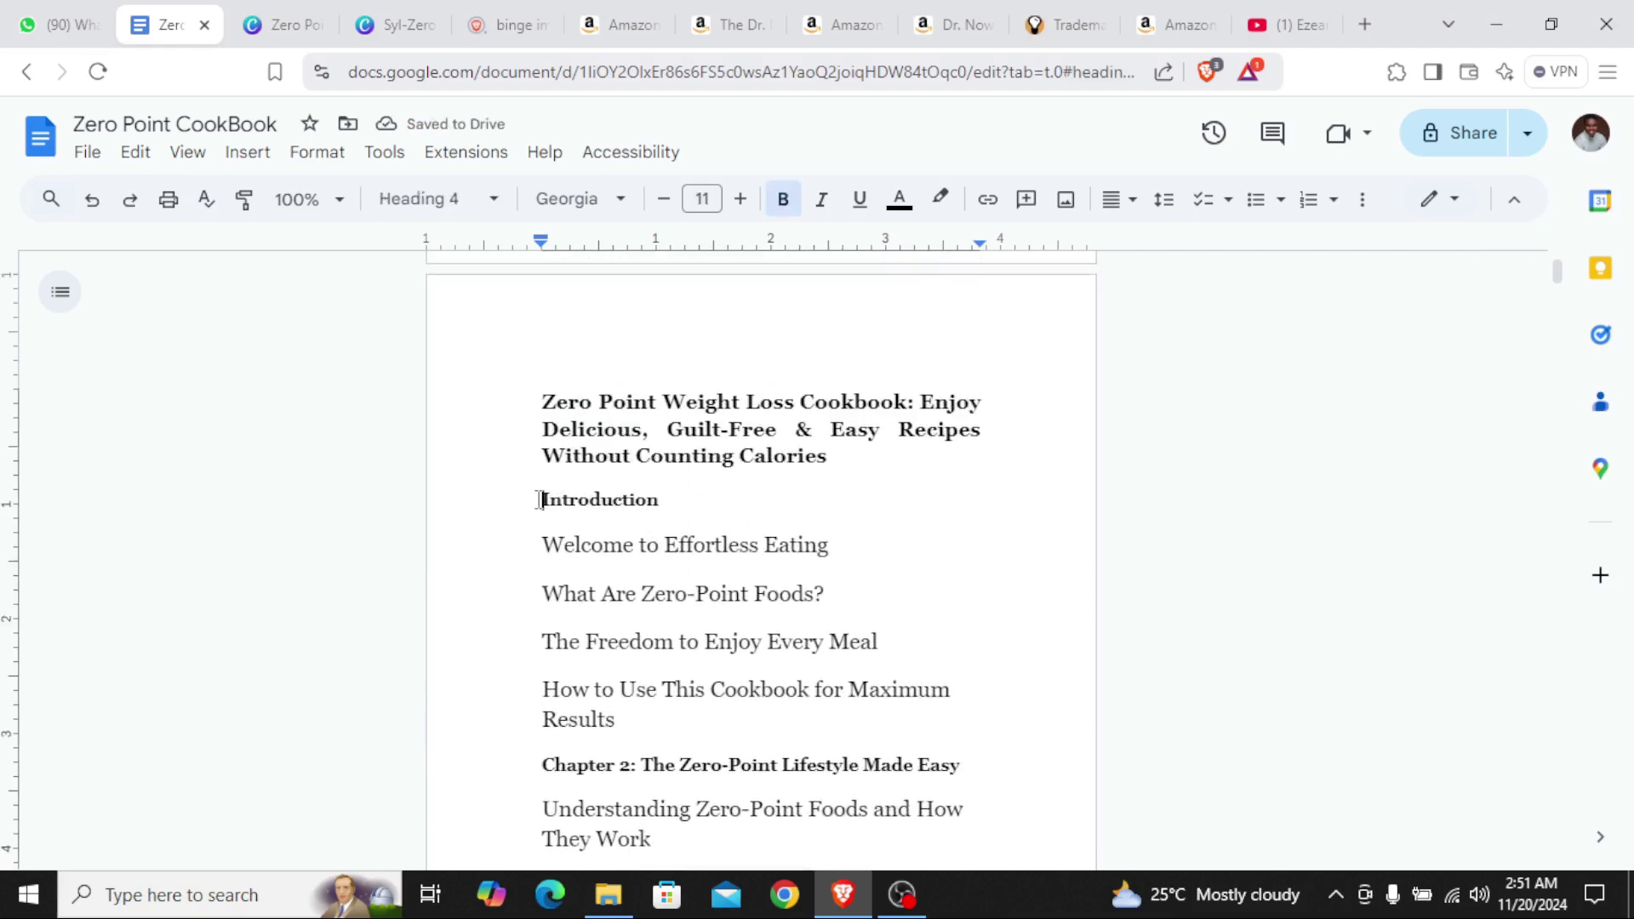
scroll(596, 510, "down", 2)
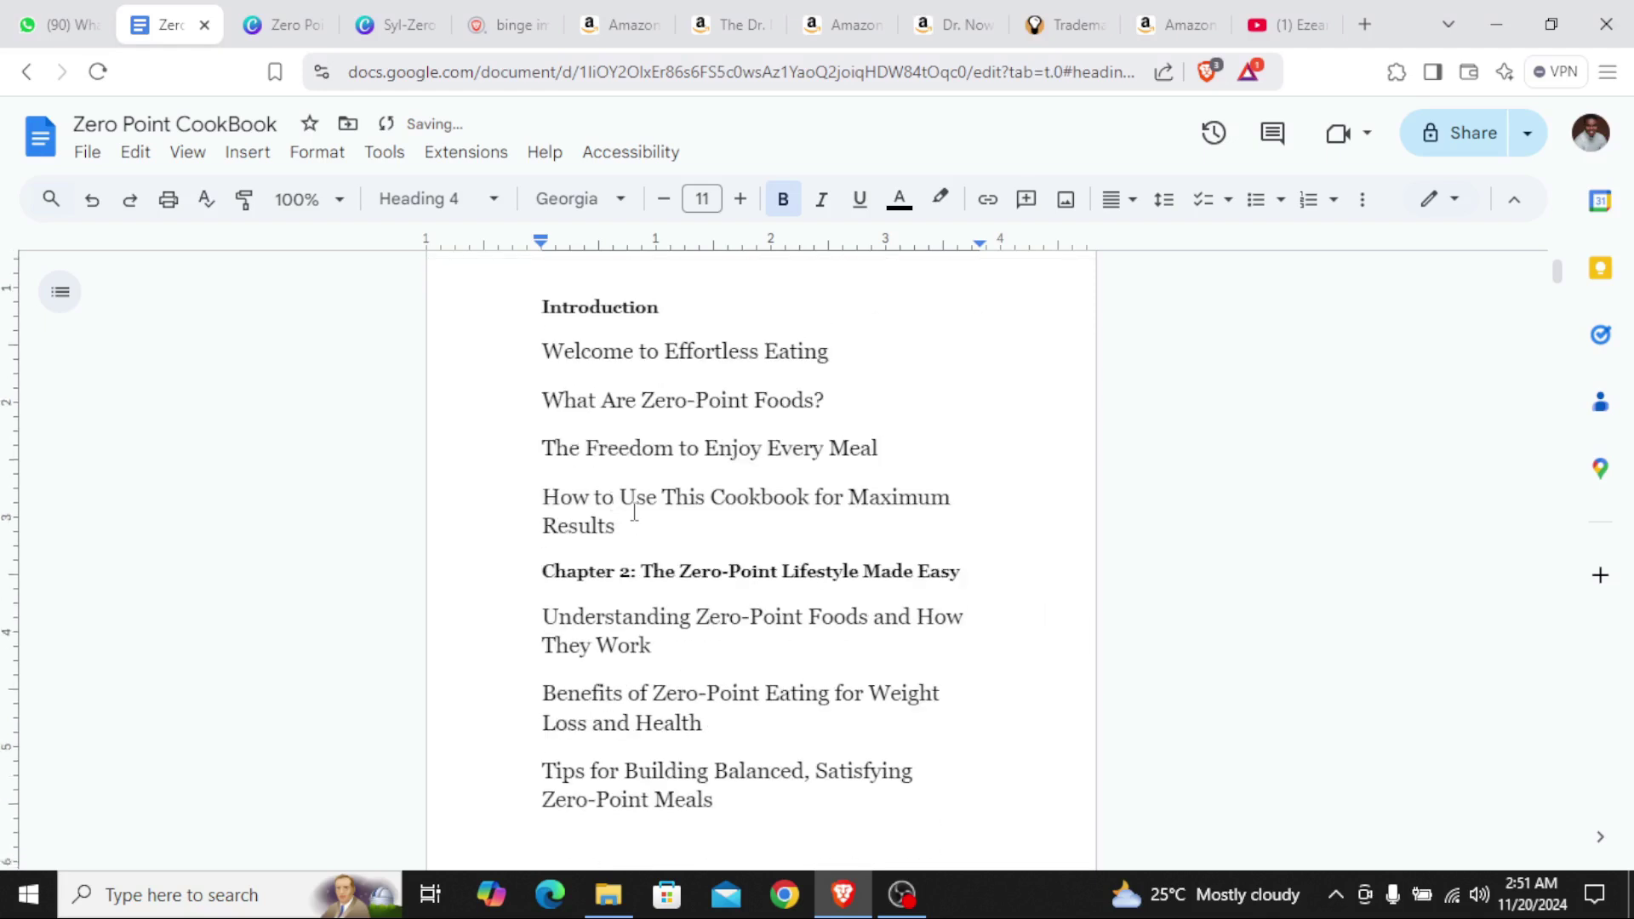
key("Return")
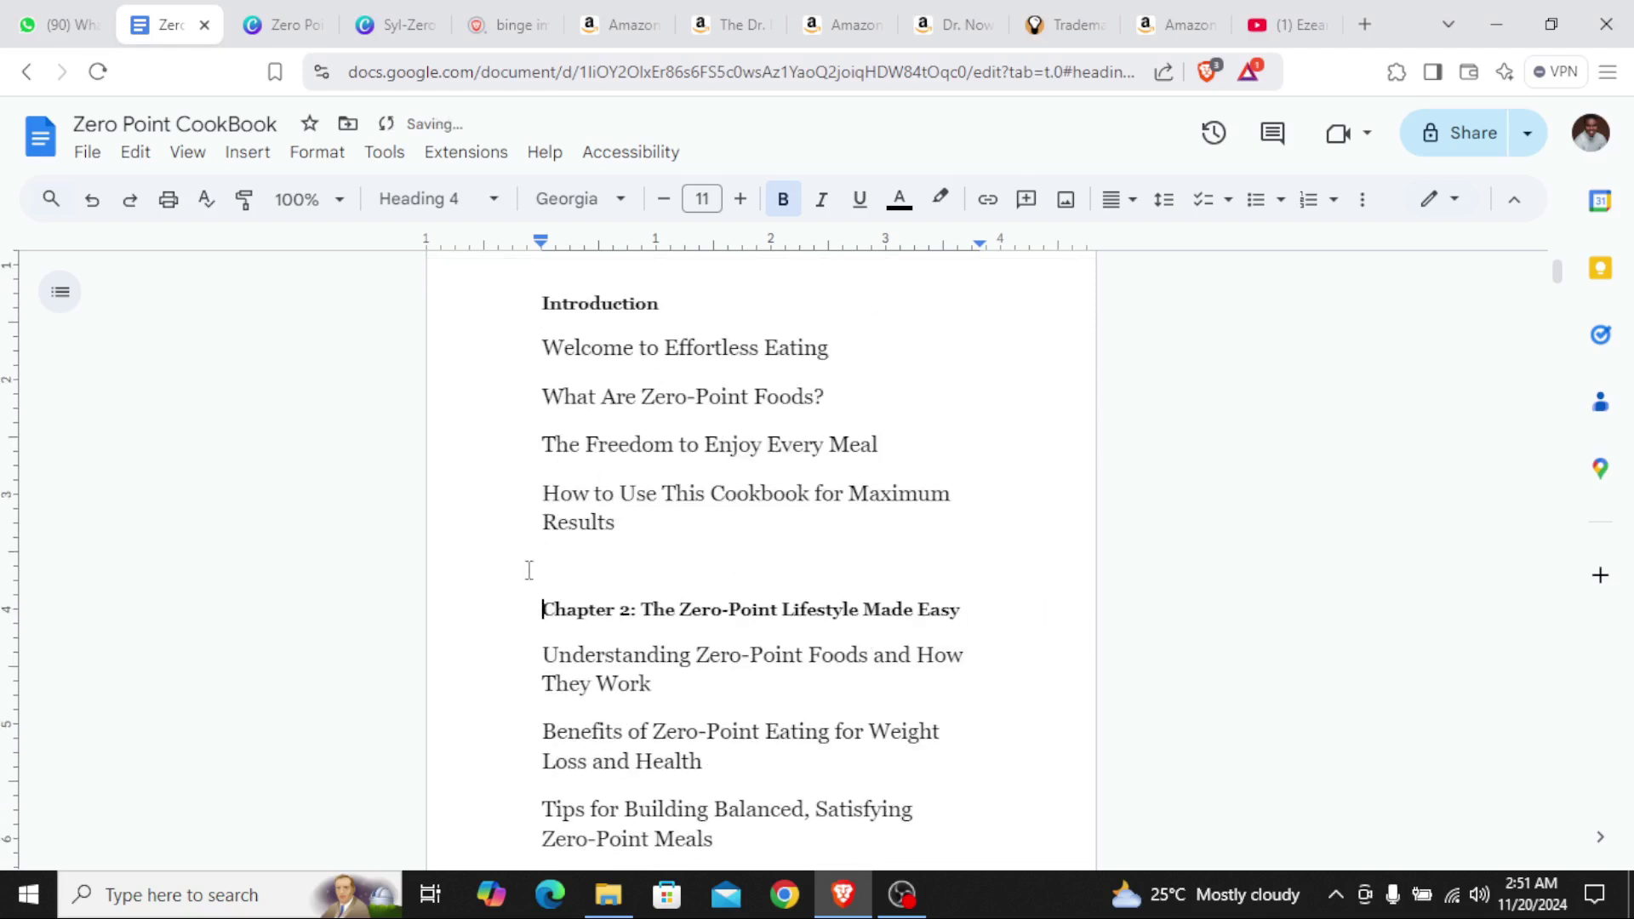
Add the line "Chapter 1: Before You Begin" between Introduction and "Welcome to Effortless Eating" in the contents list
left_click(543, 349)
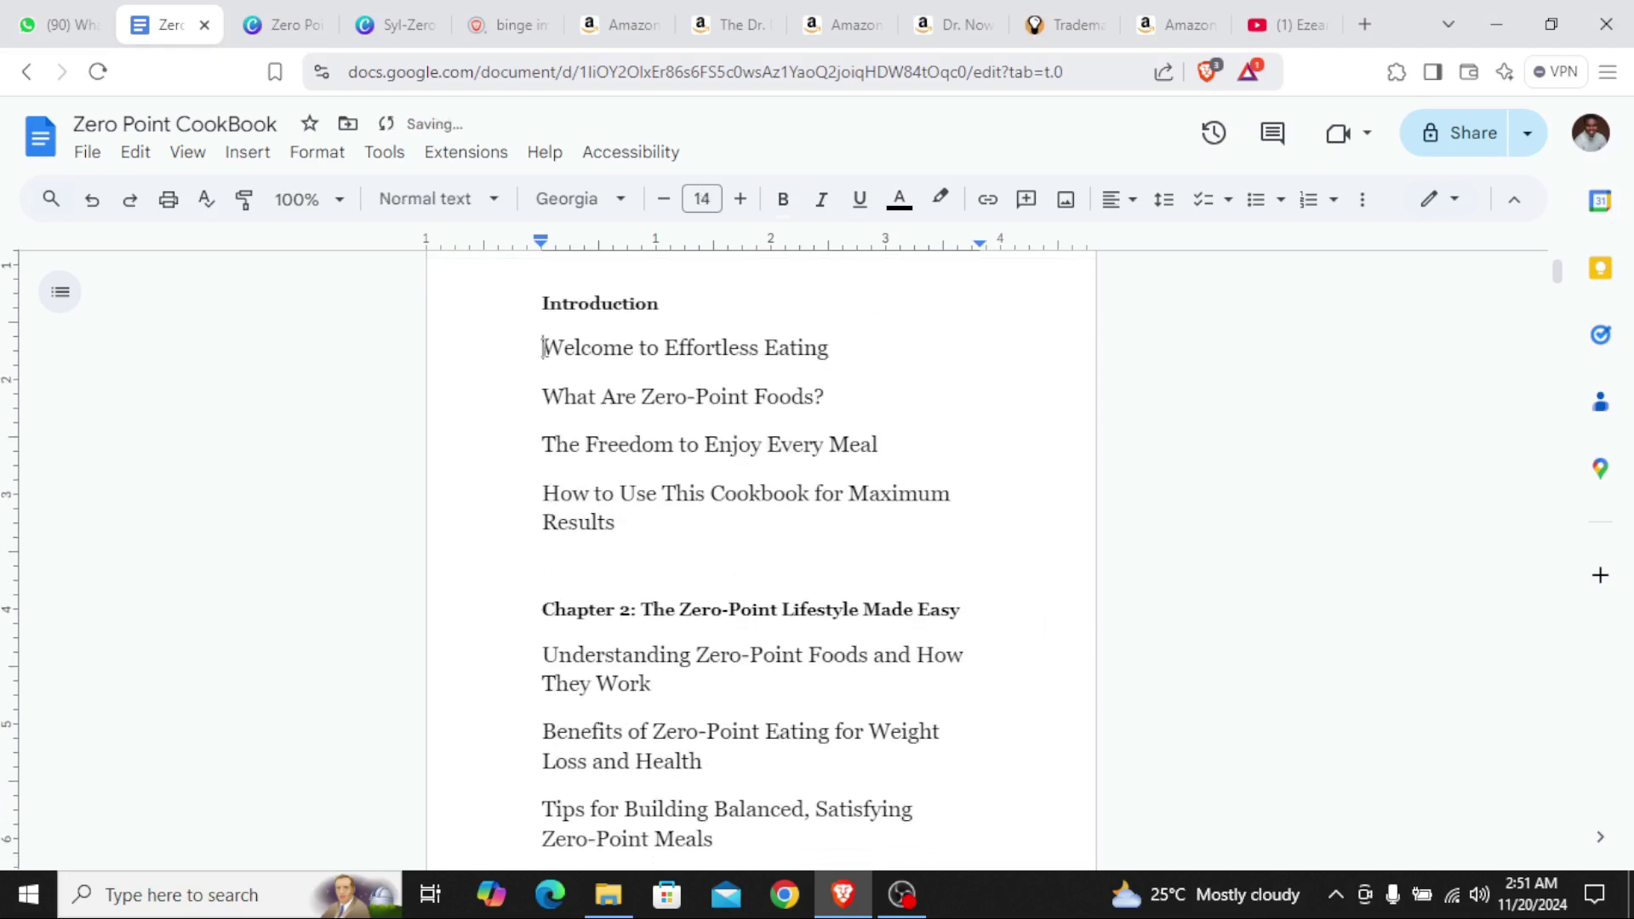
key("Return")
left_click(571, 354)
type("Chapter")
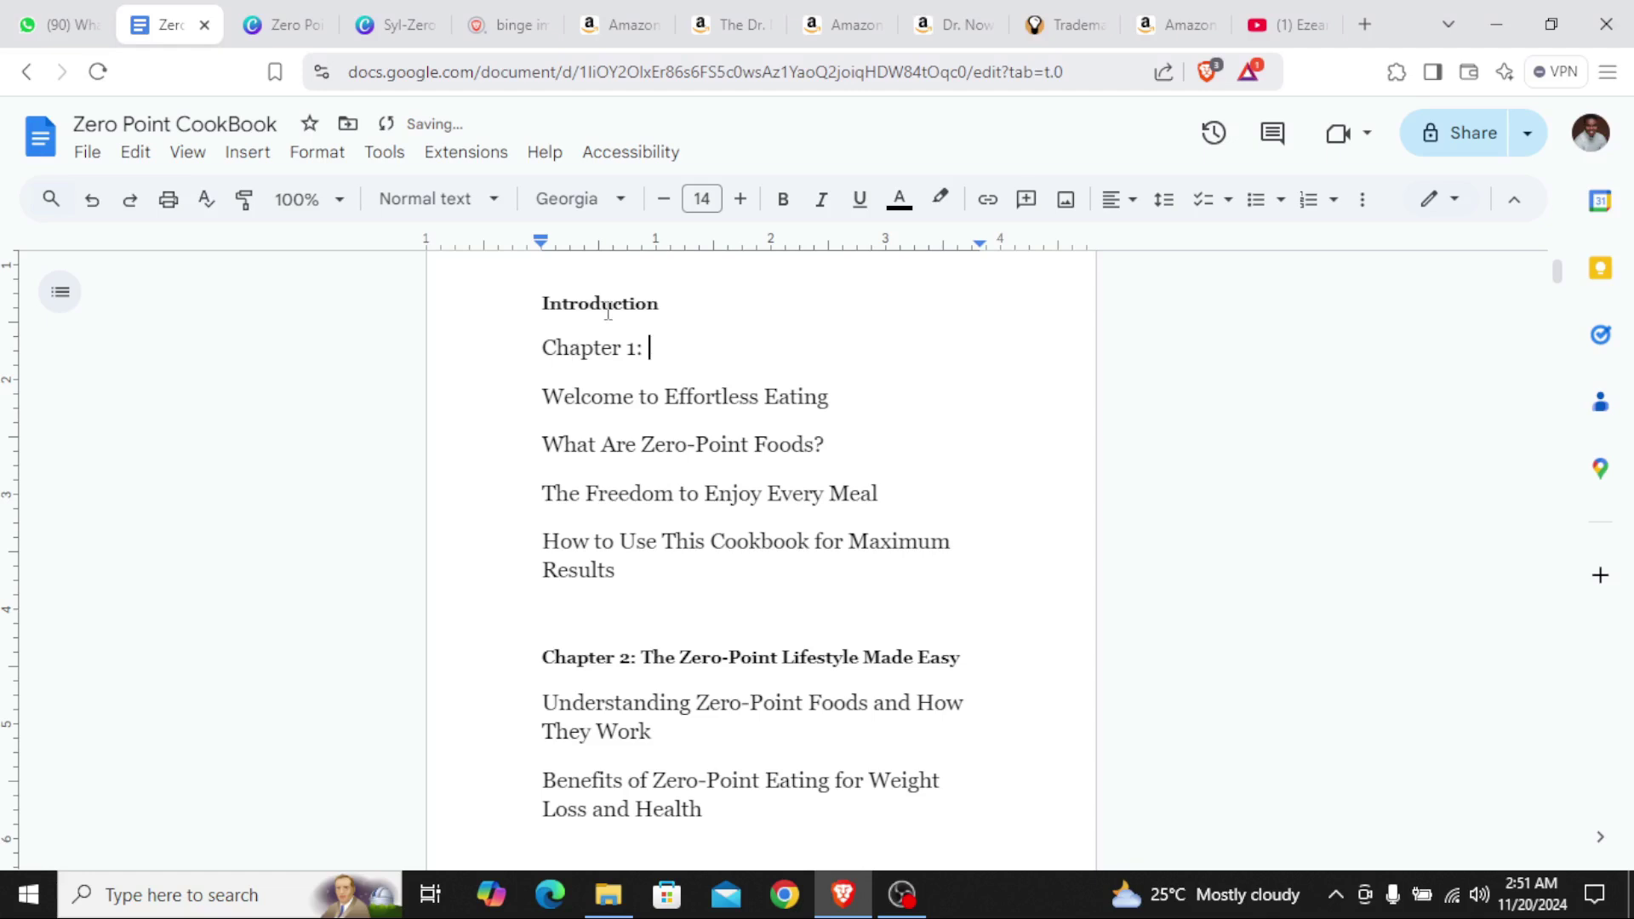
type("1: Before You Begin")
key("BackSpace")
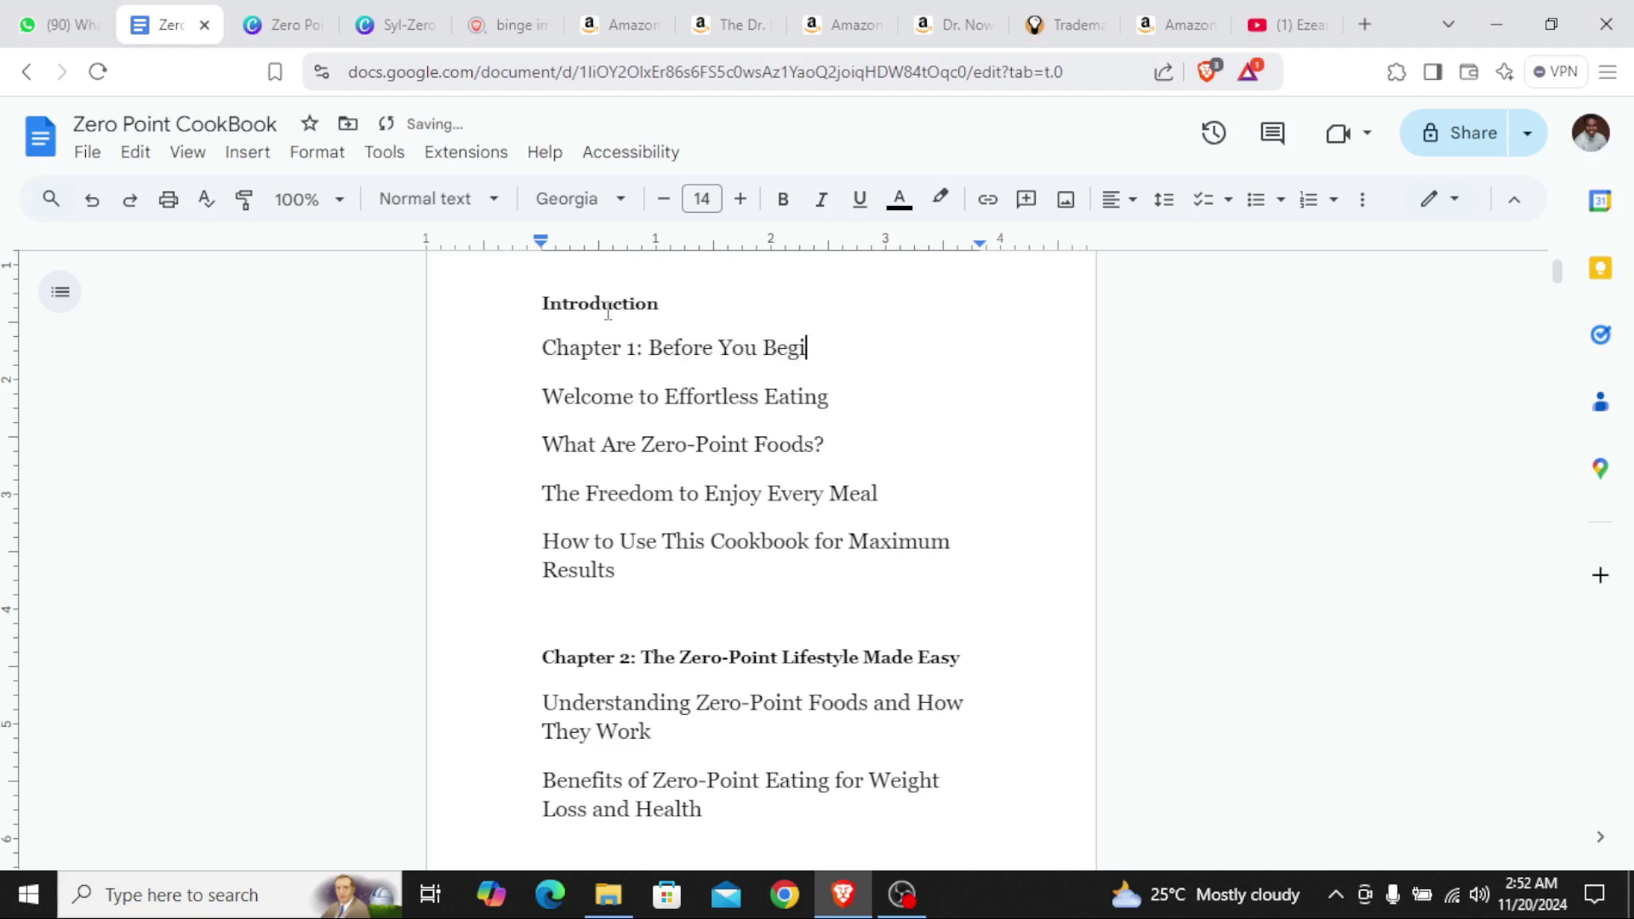
Review the manuscript's contents list from the Introduction through the Chapter 9 entries
scroll(610, 451, "up", 2)
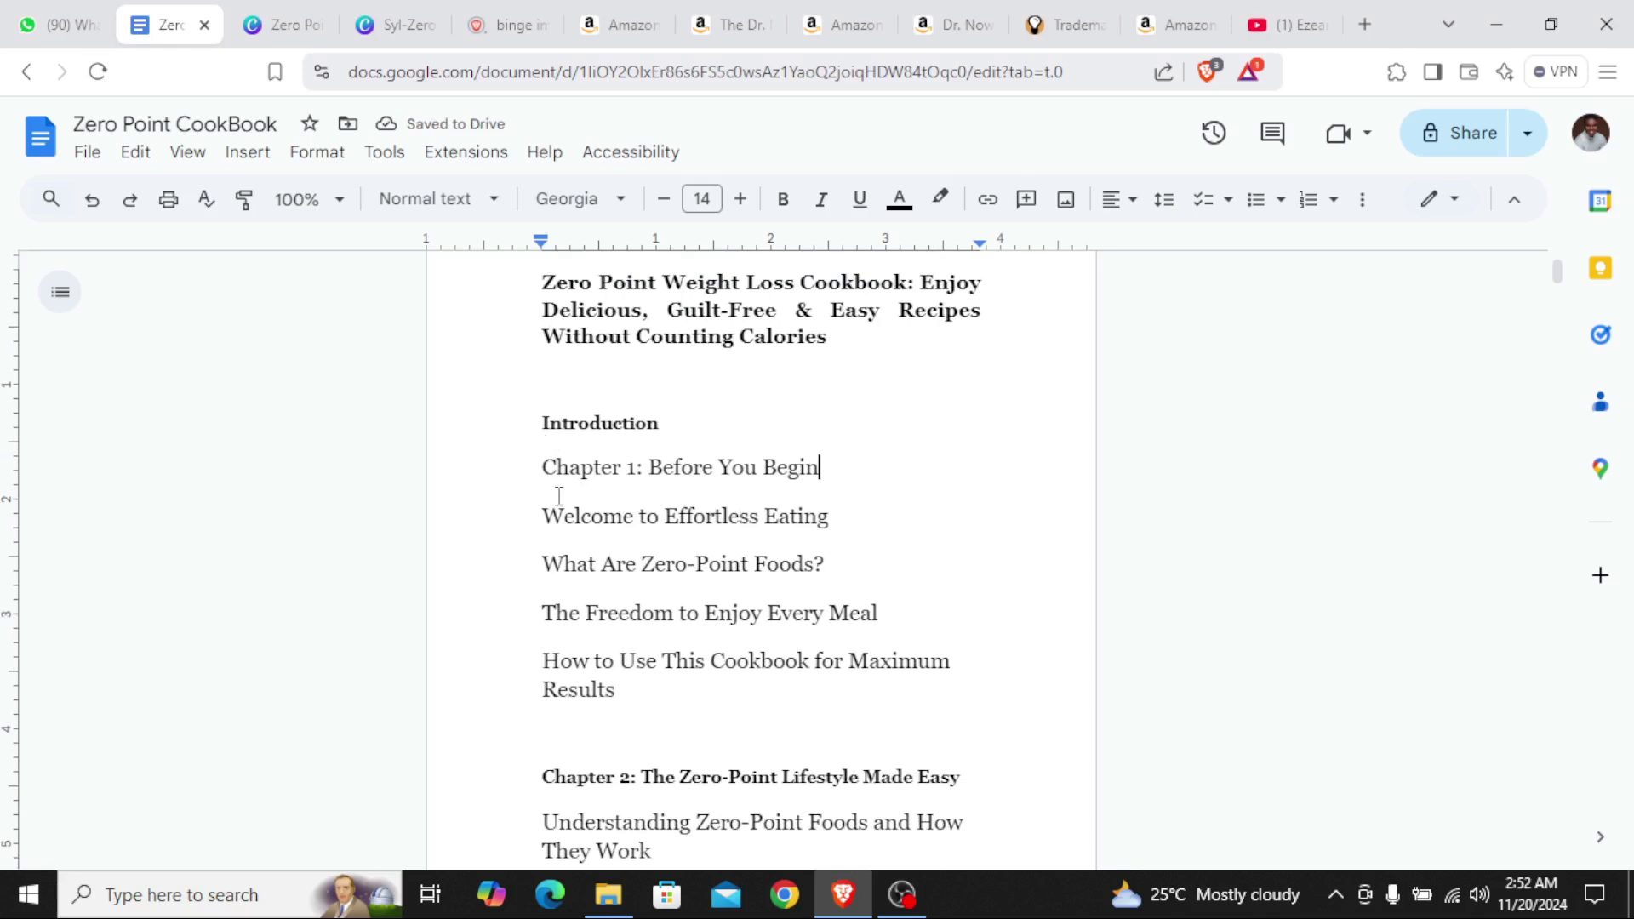
scroll(611, 554, "down", 7)
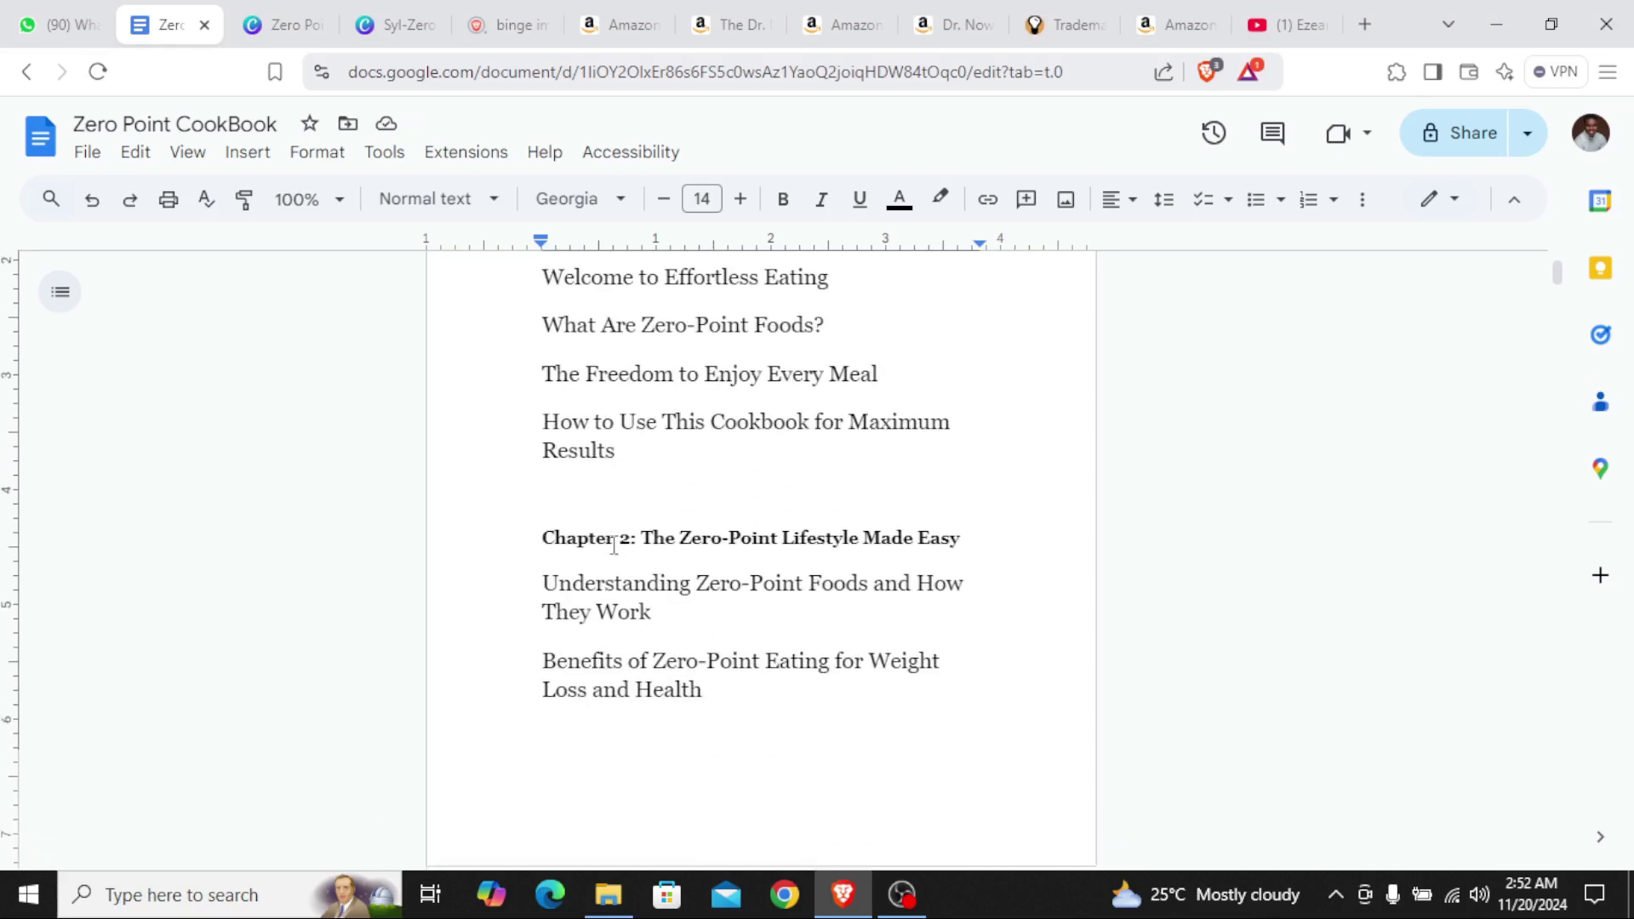
scroll(611, 557, "down", 1)
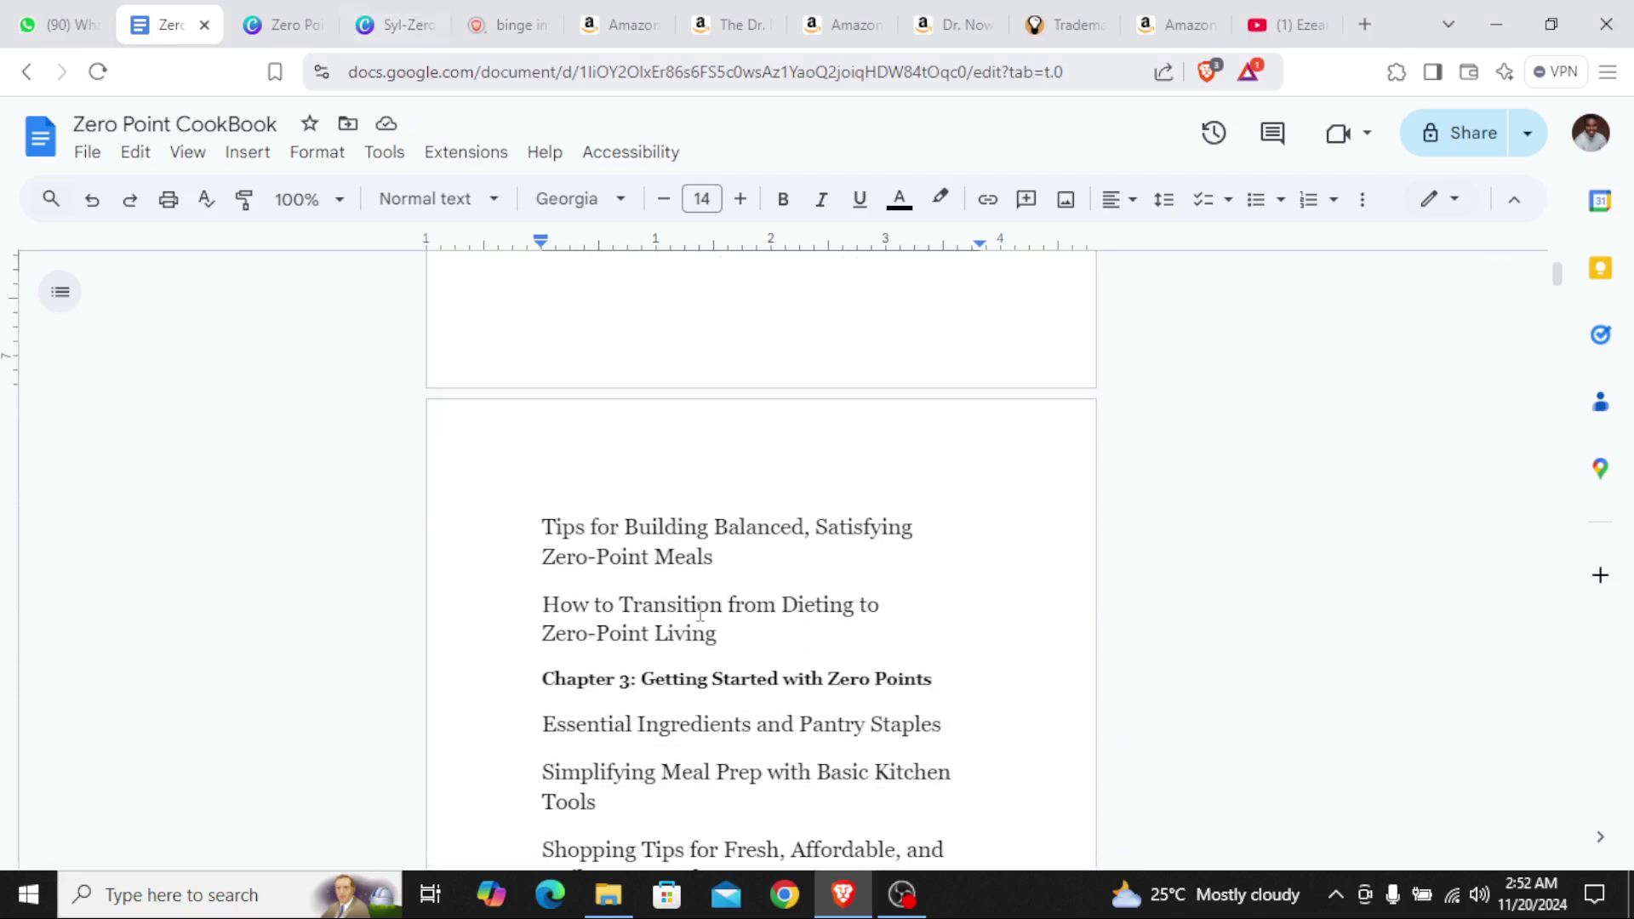
scroll(710, 655, "down", 4)
scroll(622, 592, "up", 3)
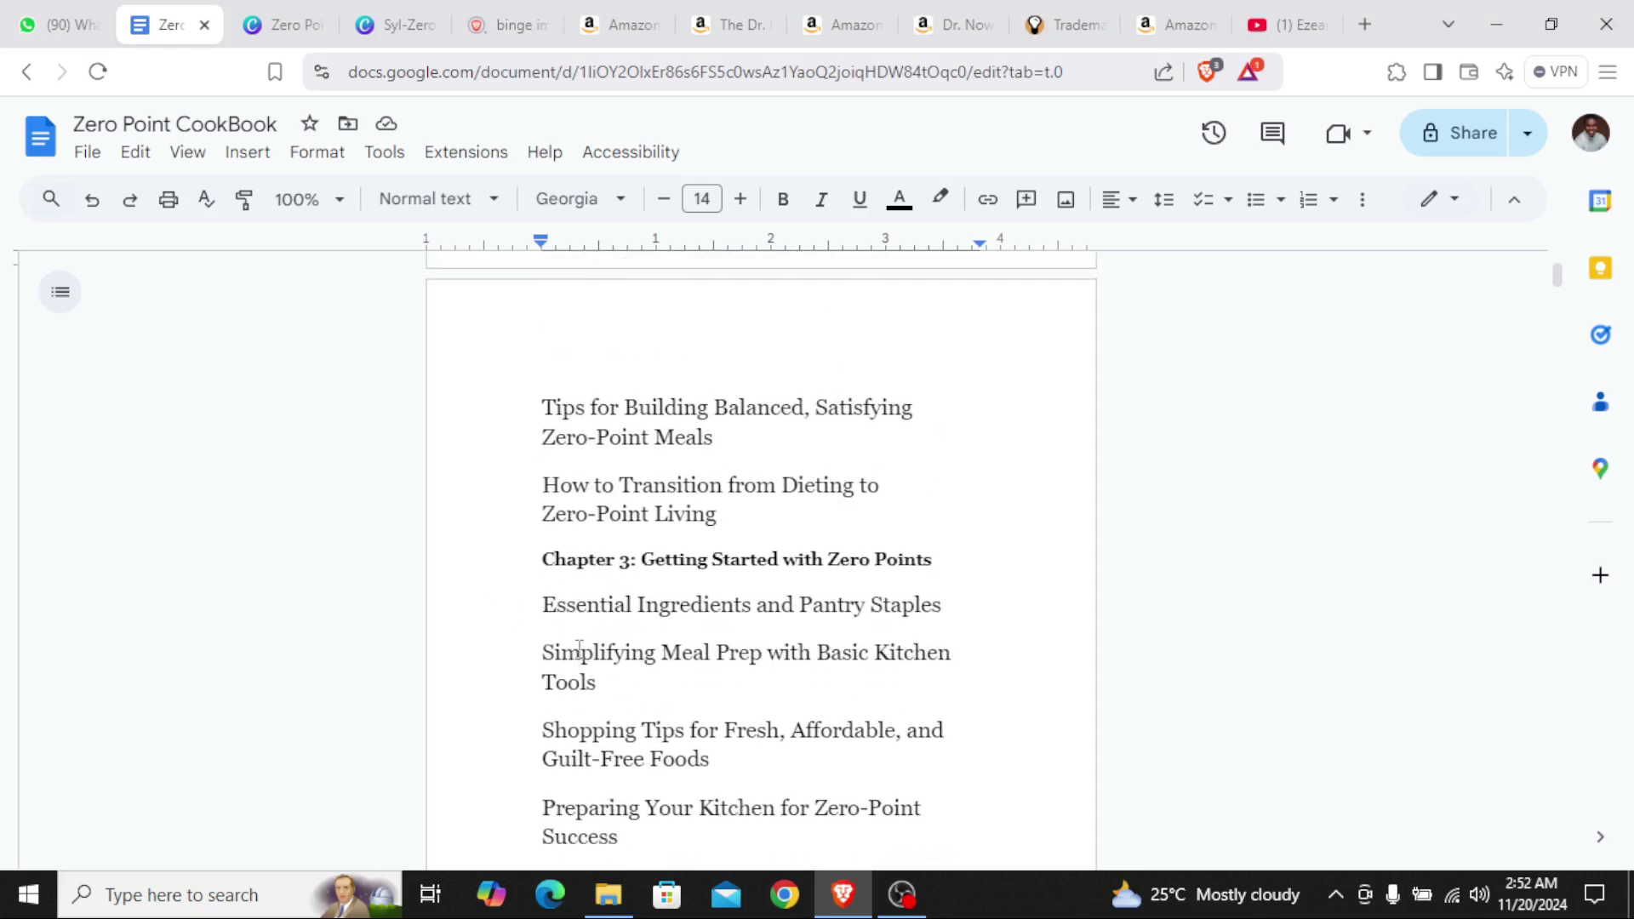
scroll(657, 629, "down", 3)
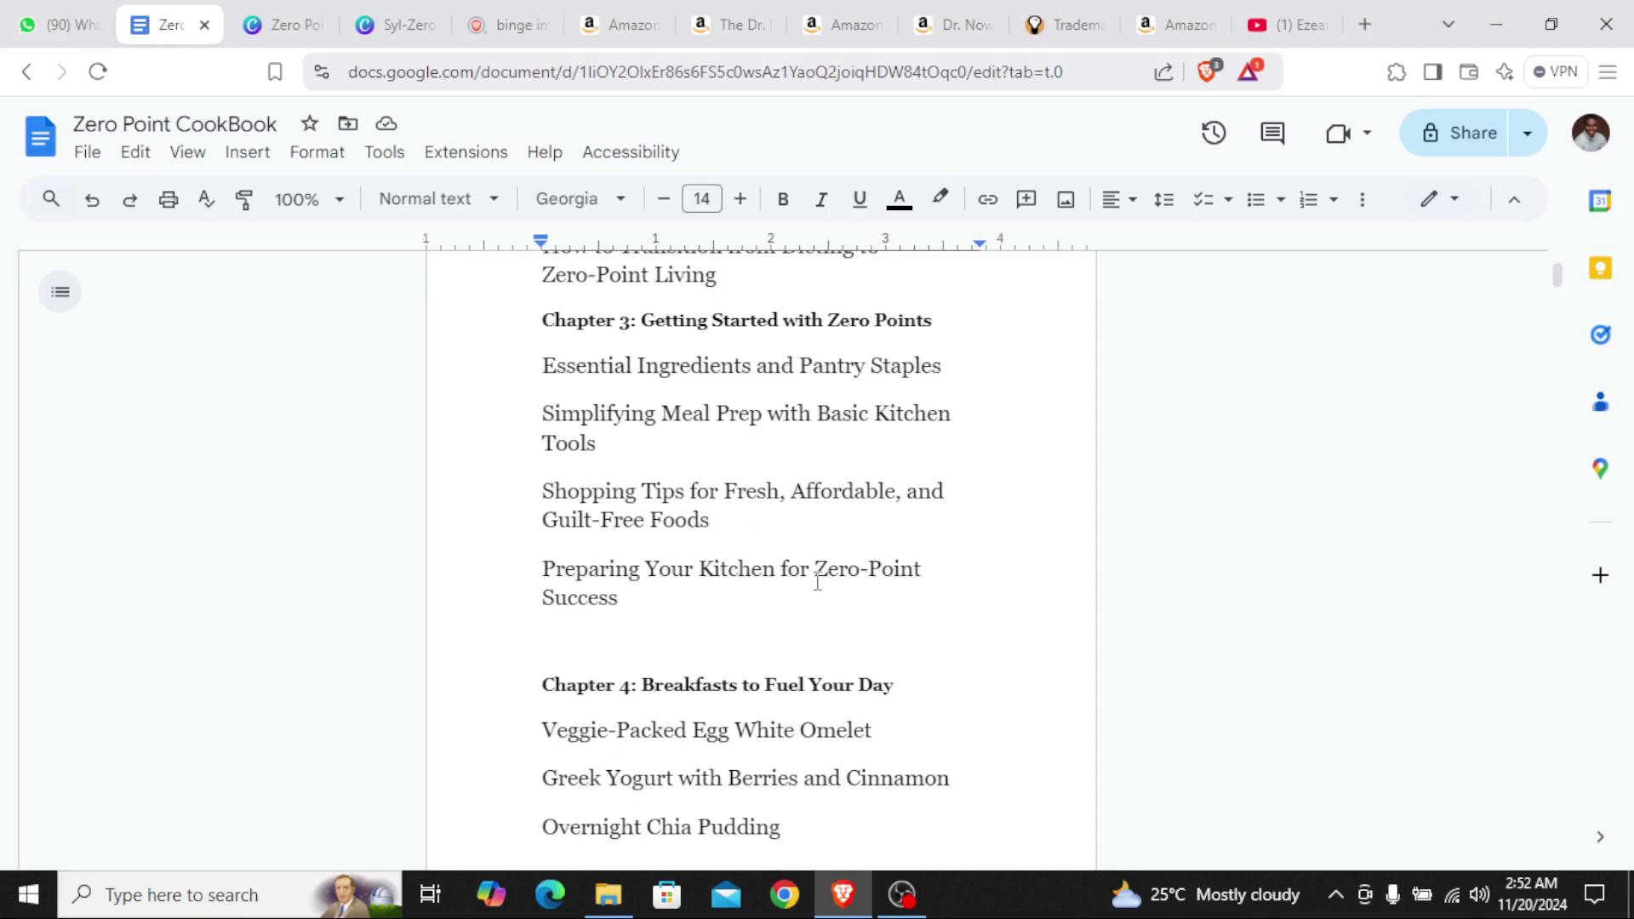
scroll(817, 583, "down", 15)
scroll(586, 497, "down", 15)
scroll(631, 564, "down", 15)
scroll(625, 590, "down", 15)
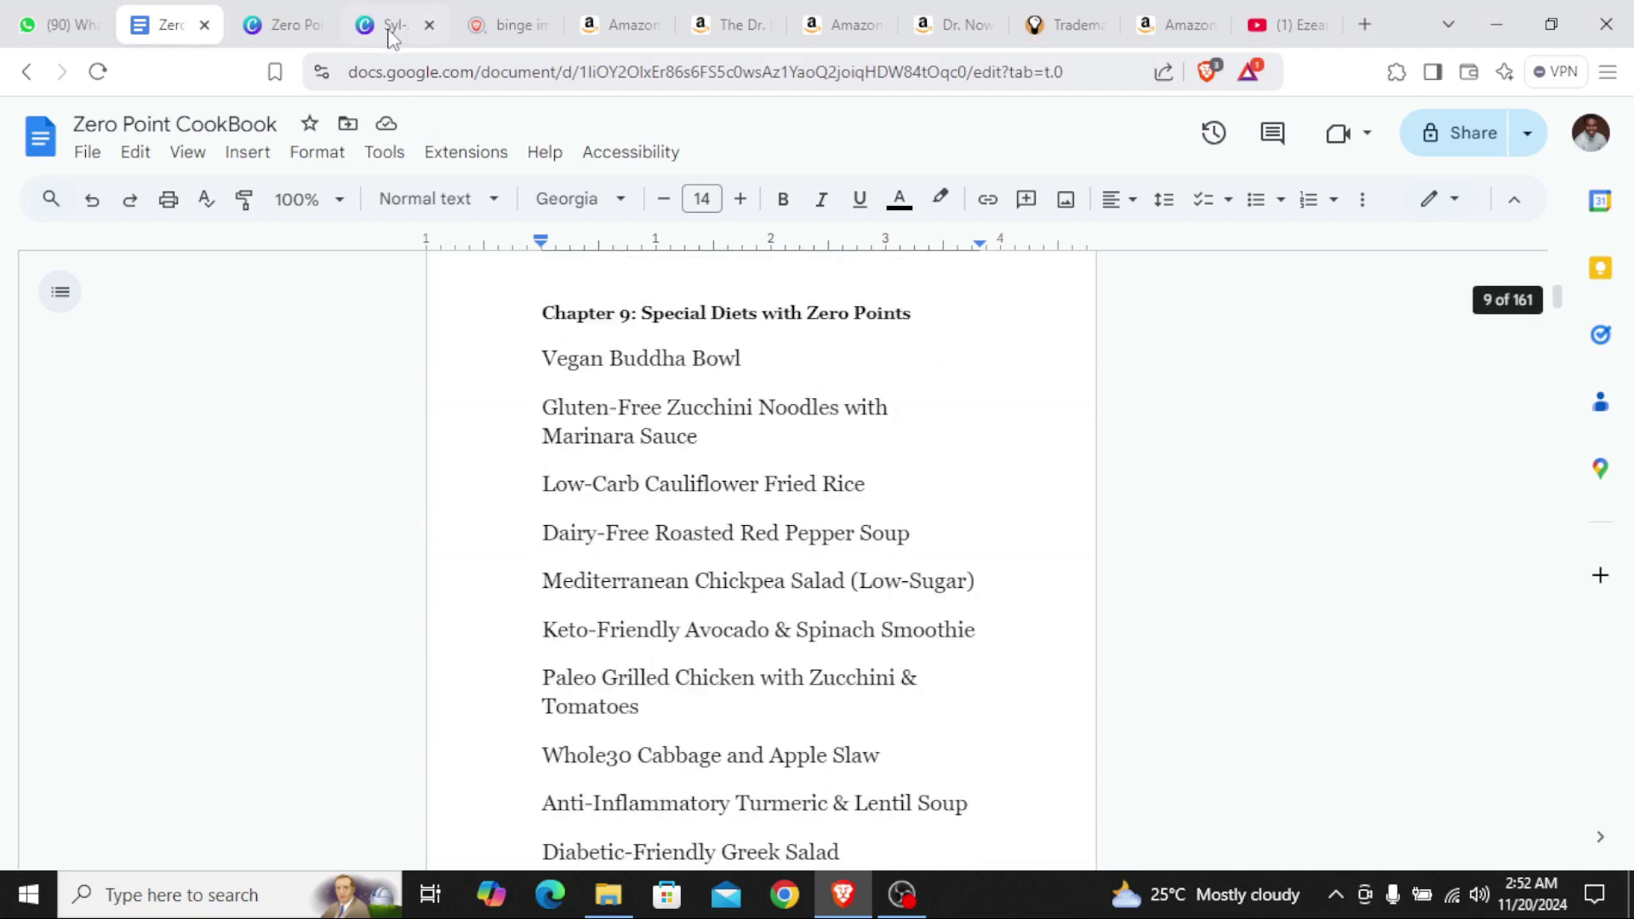
Switch to the reference cookbook design in Canva and examine the table of contents text on page 7
left_click(391, 34)
scroll(825, 642, "up", 2)
scroll(854, 642, "down", 4)
left_click(853, 638)
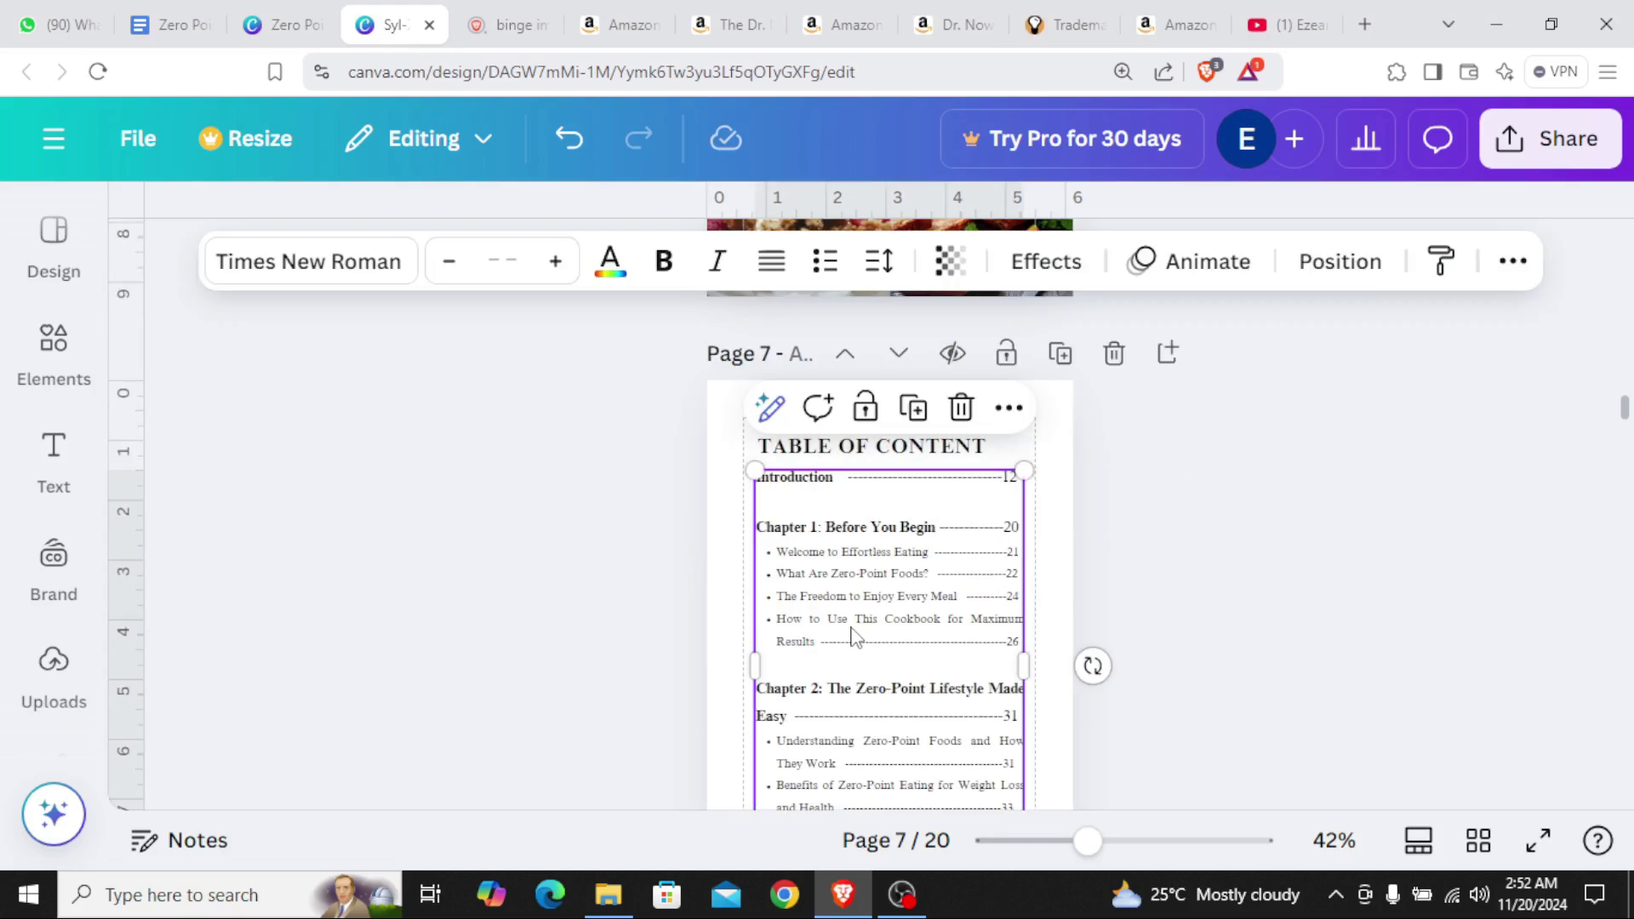
left_click(854, 631)
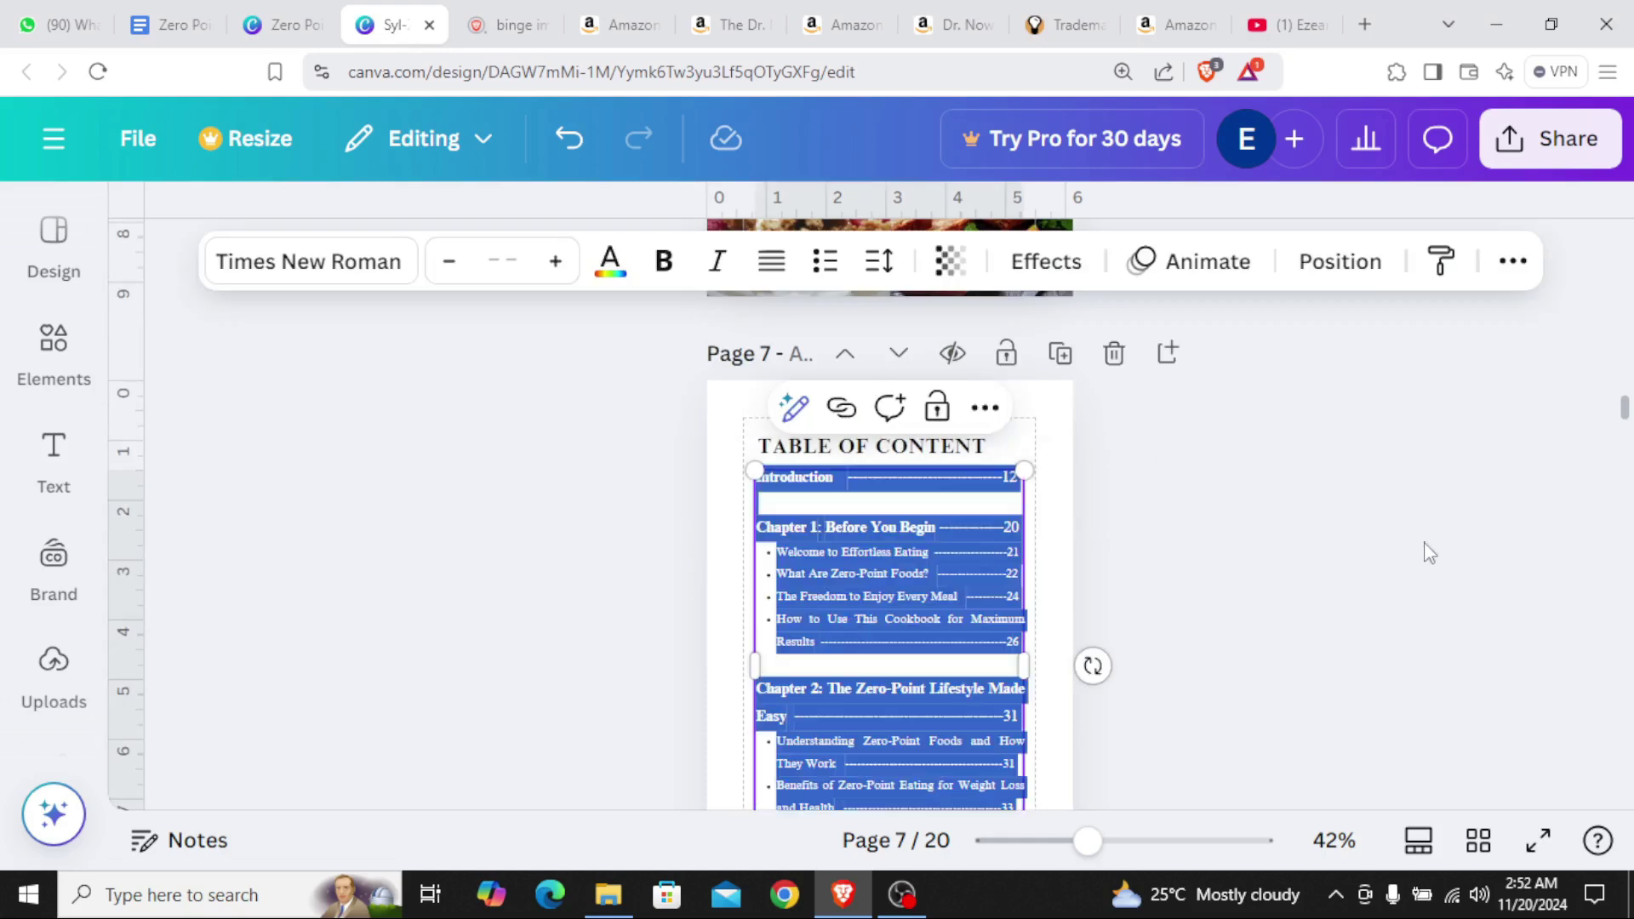
left_click(1430, 553)
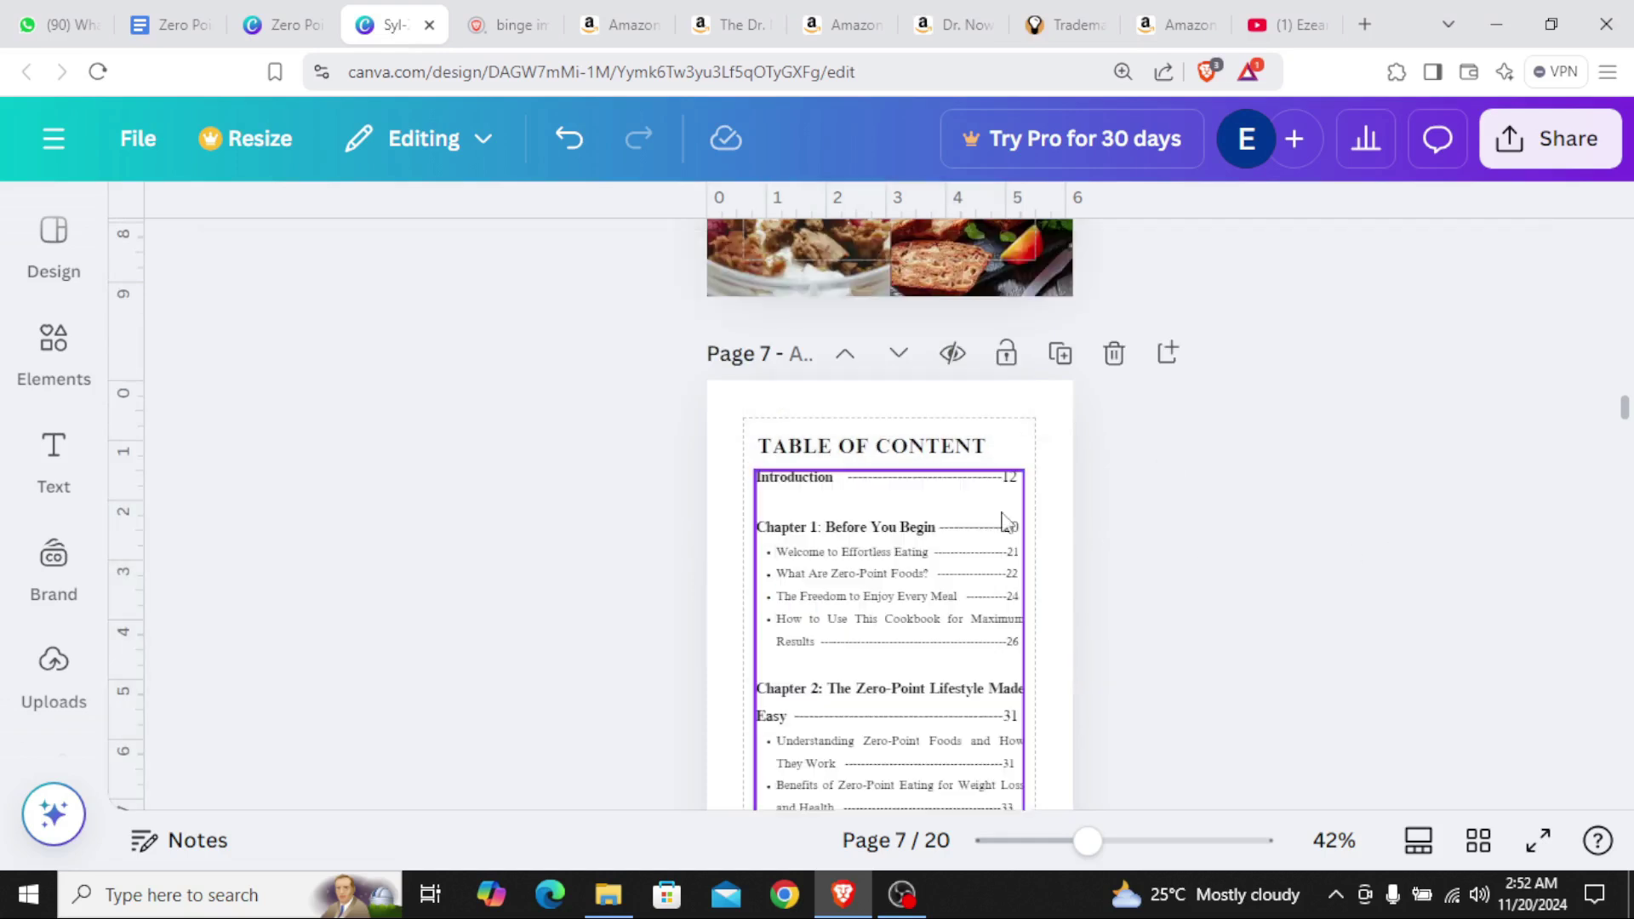
scroll(1002, 532, "up", 5)
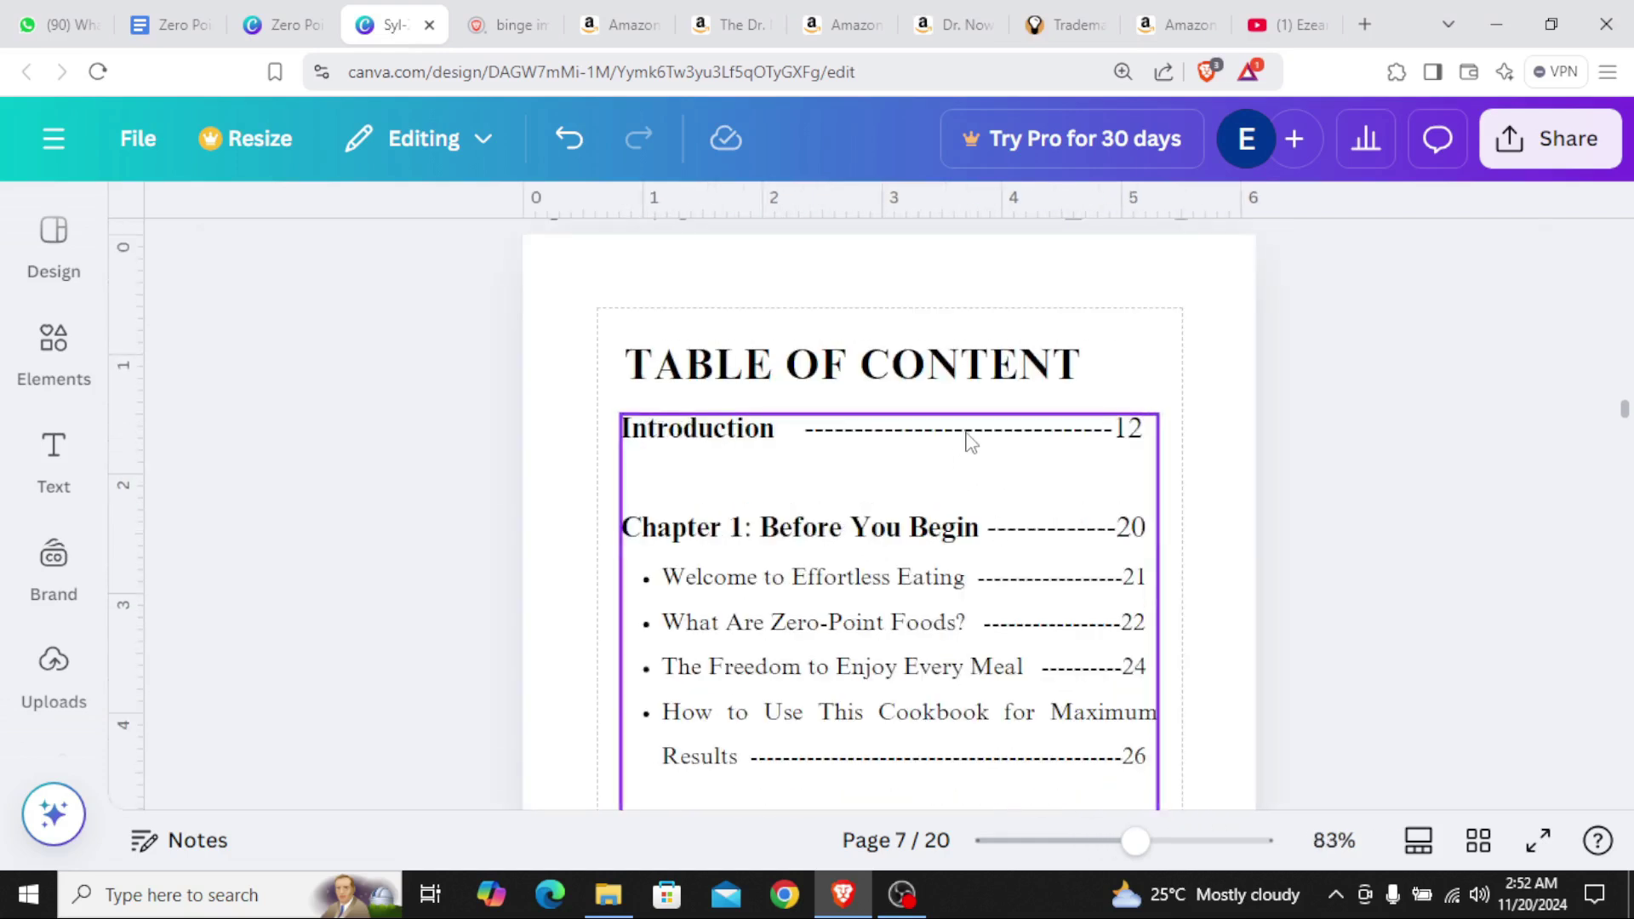
Try deleting and retyping hyphens in the leader line between Introduction and its page number in the table of contents
left_click(971, 442)
left_click(968, 434)
left_click(966, 432)
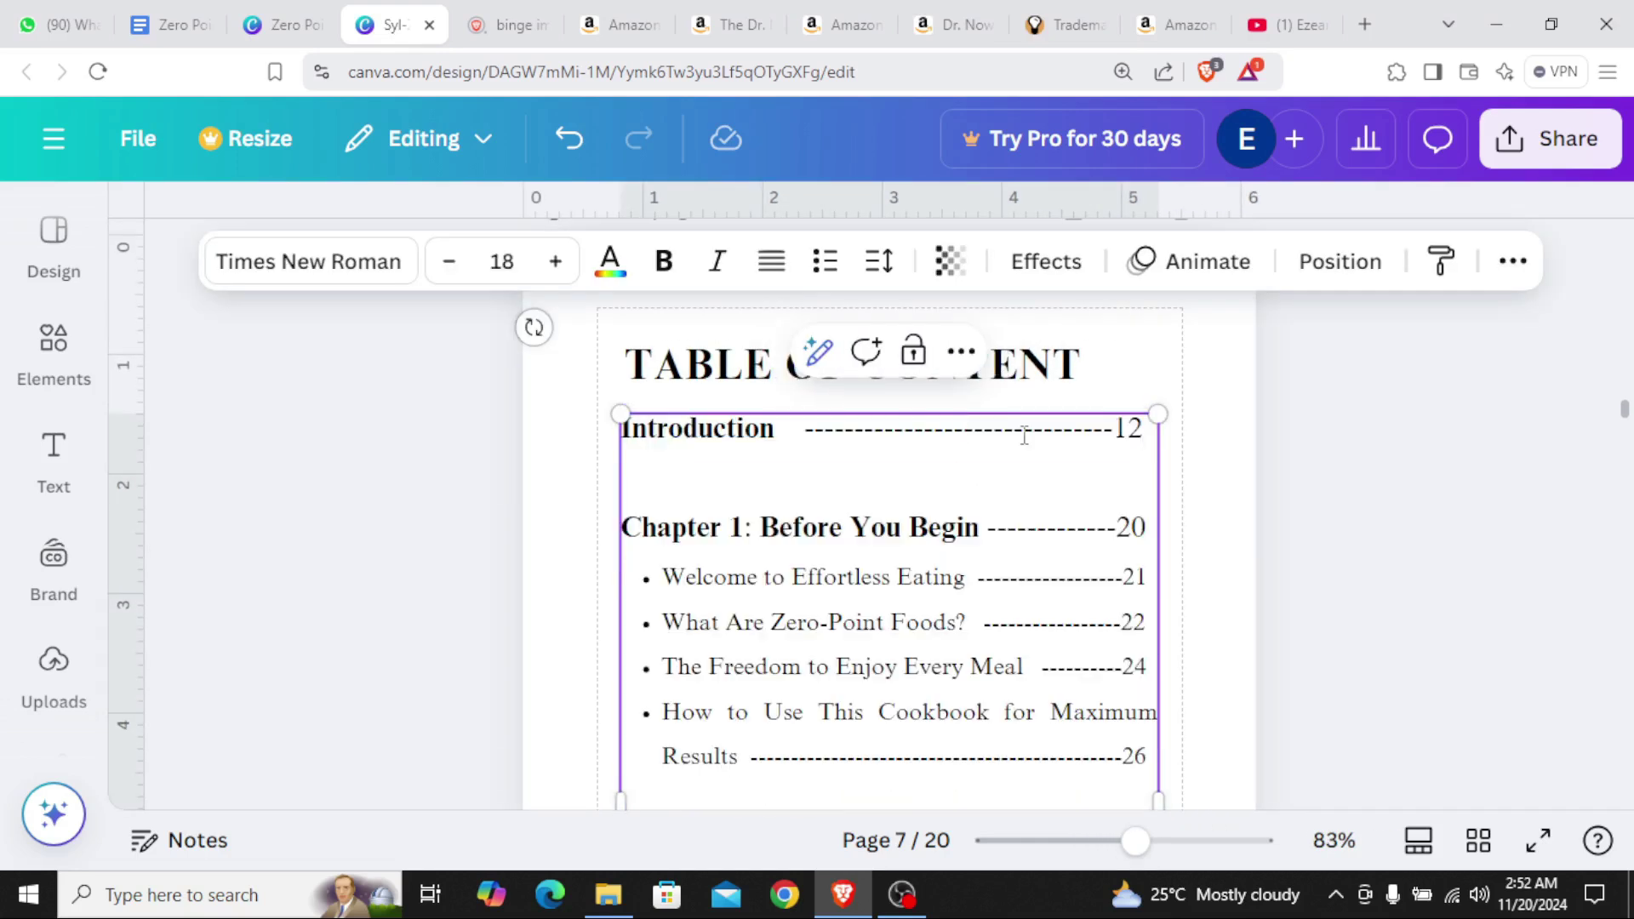
type("-")
key("BackSpace")
key("BackSpace")
key("BackSpace")
key("BackSpace")
type("---")
left_click(1382, 478)
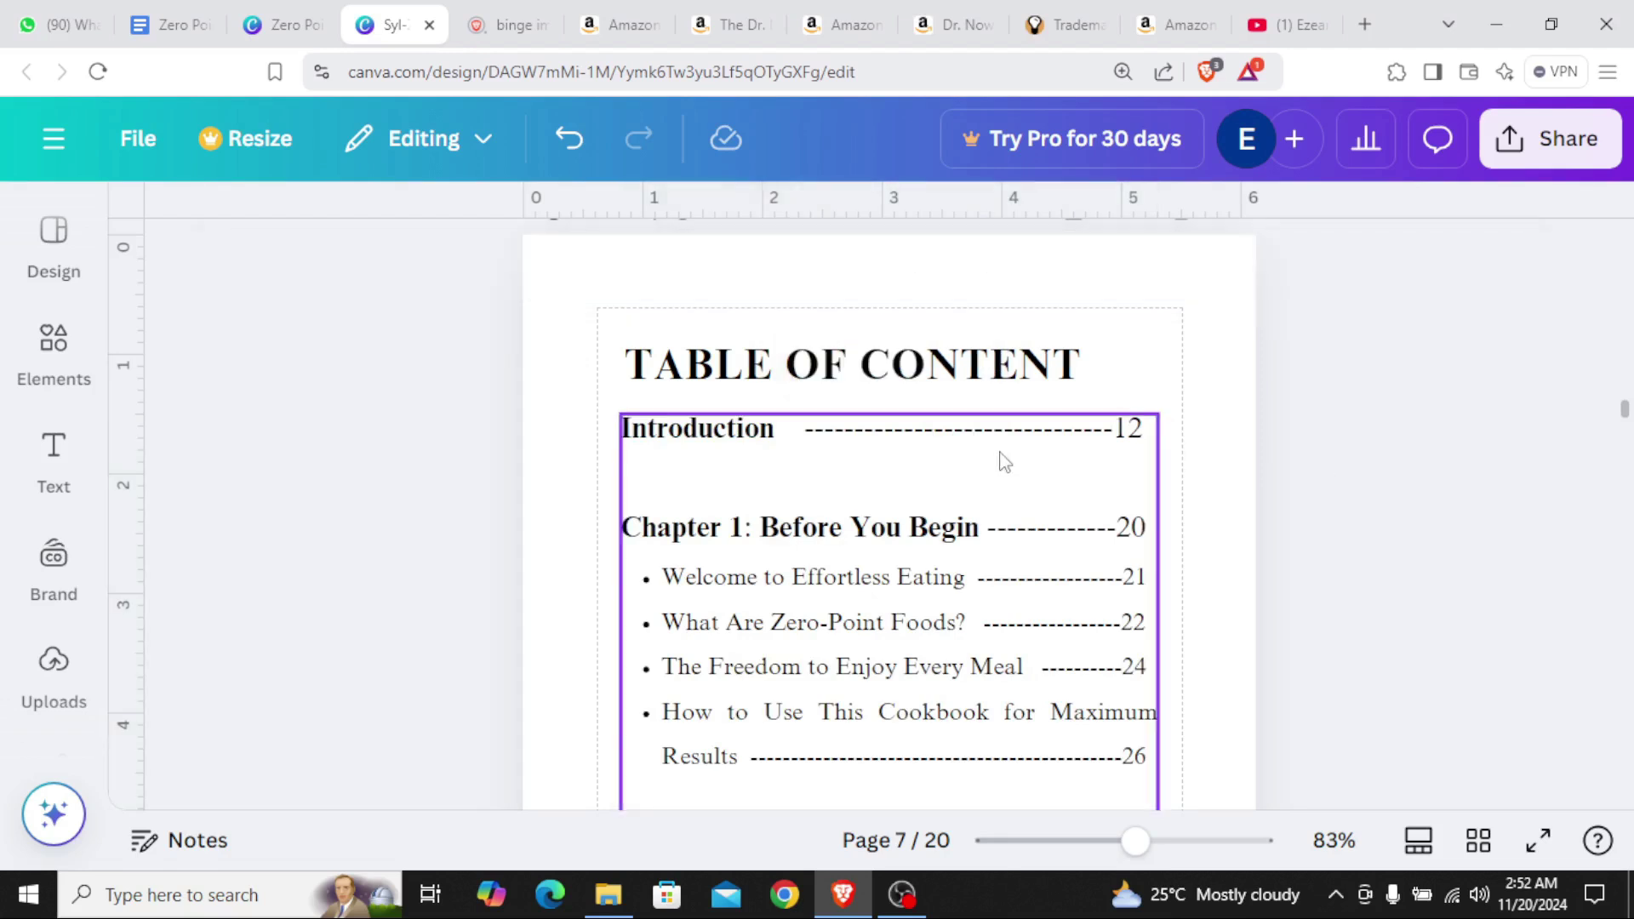
Review the chapter headings, bulleted entries and page-number leaders of the table of contents on pages 7 and 8
scroll(1036, 442, "down", 3)
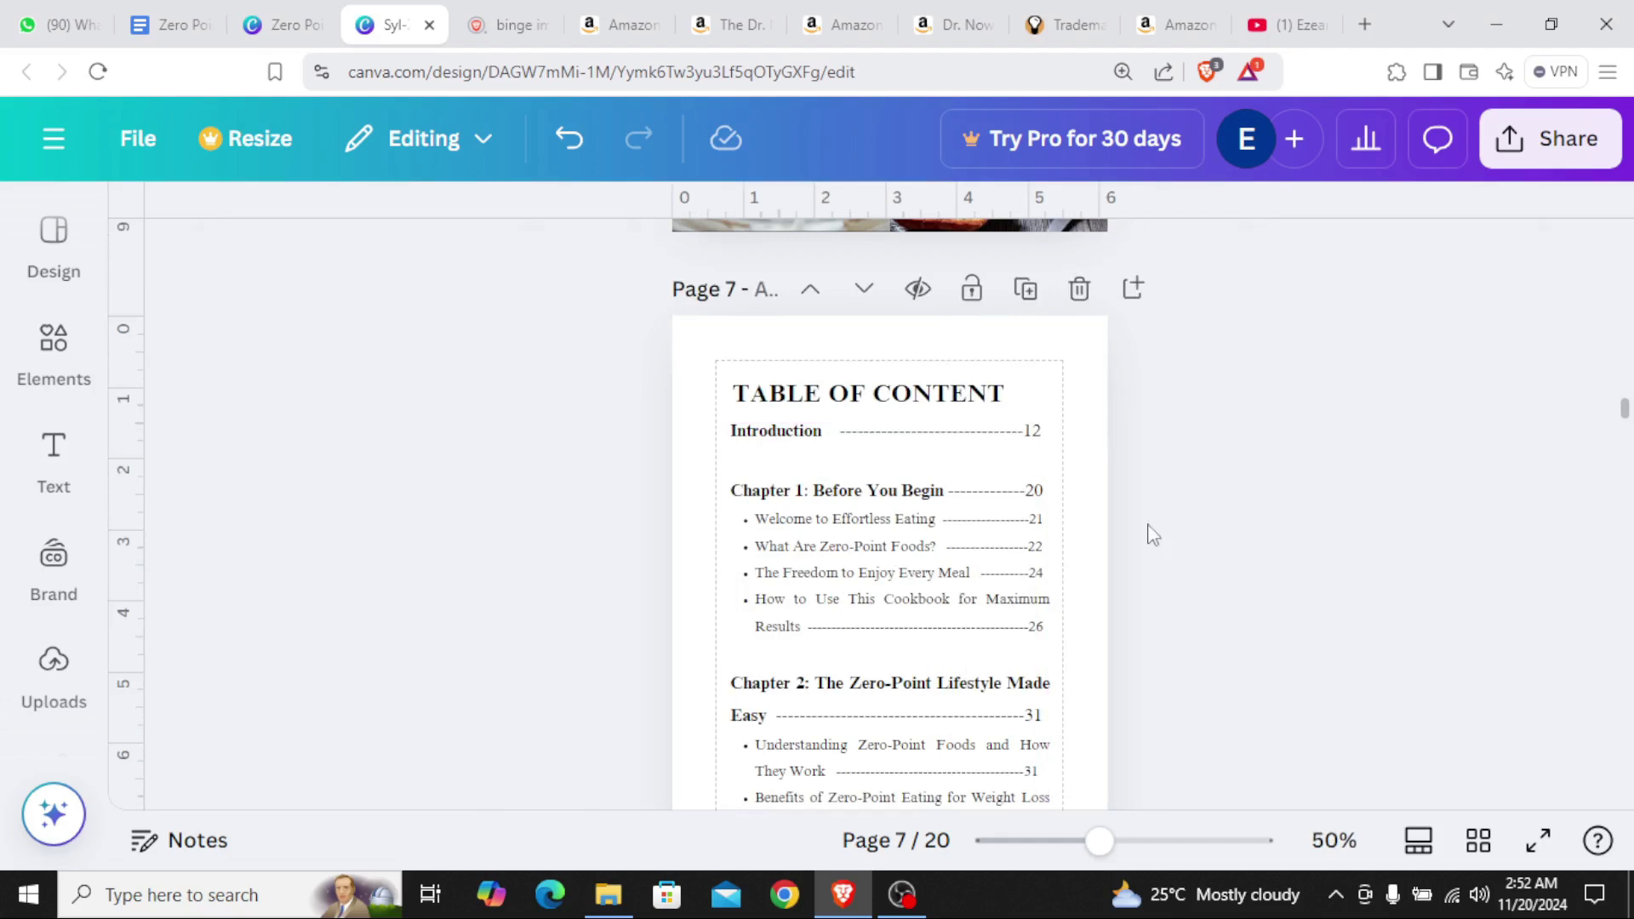
left_click(840, 581)
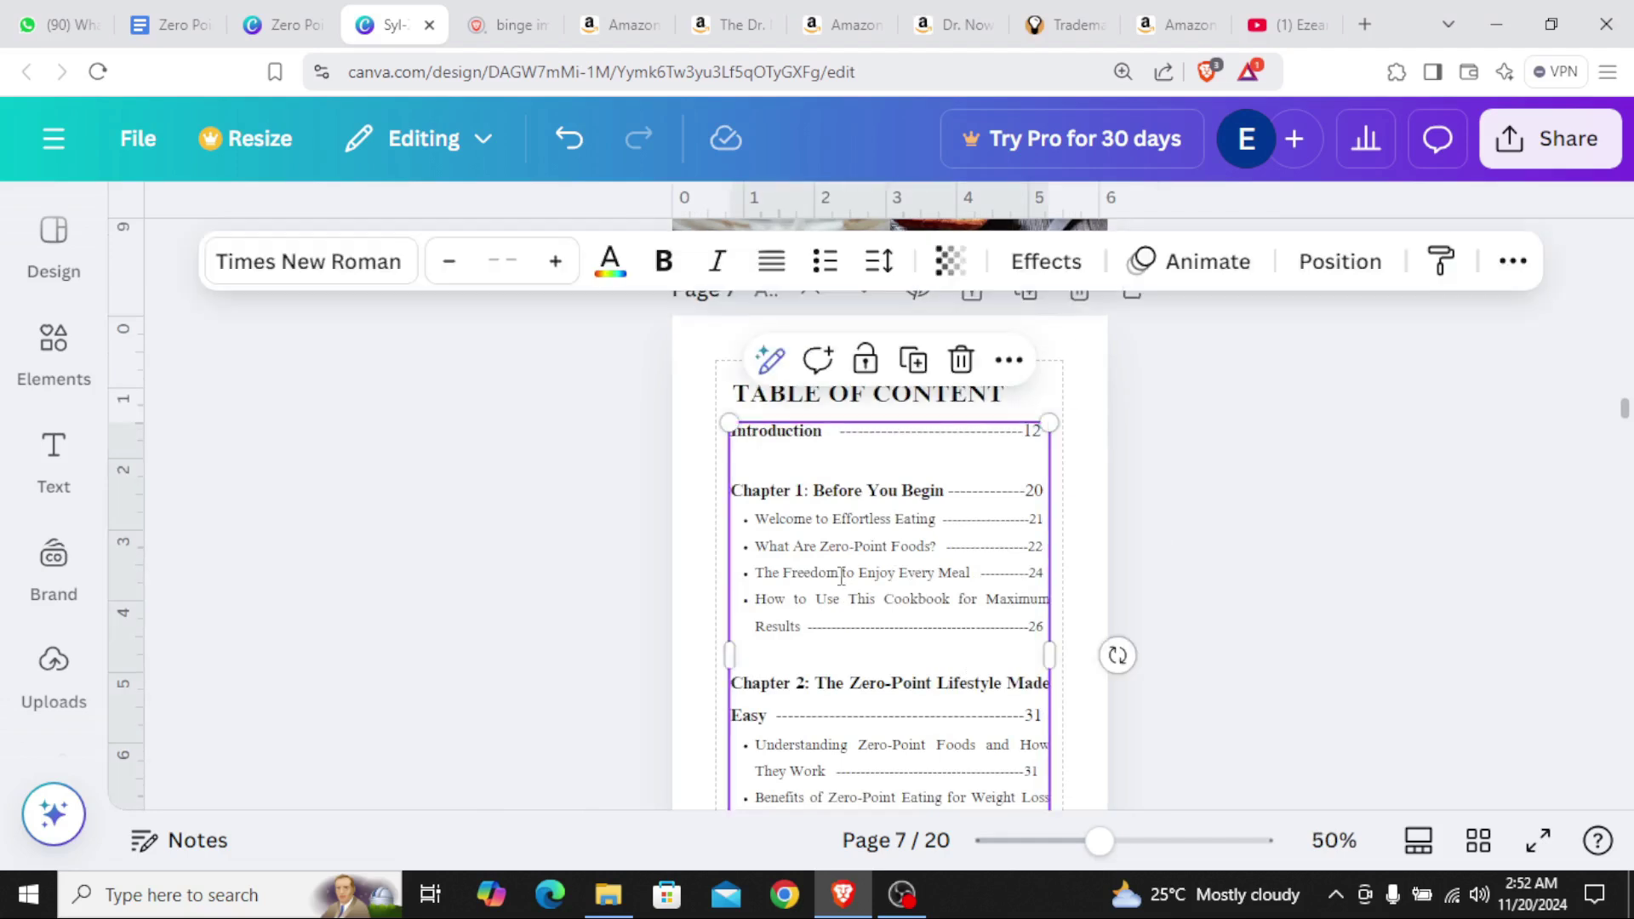
left_click(1149, 534)
scroll(838, 553, "down", 5)
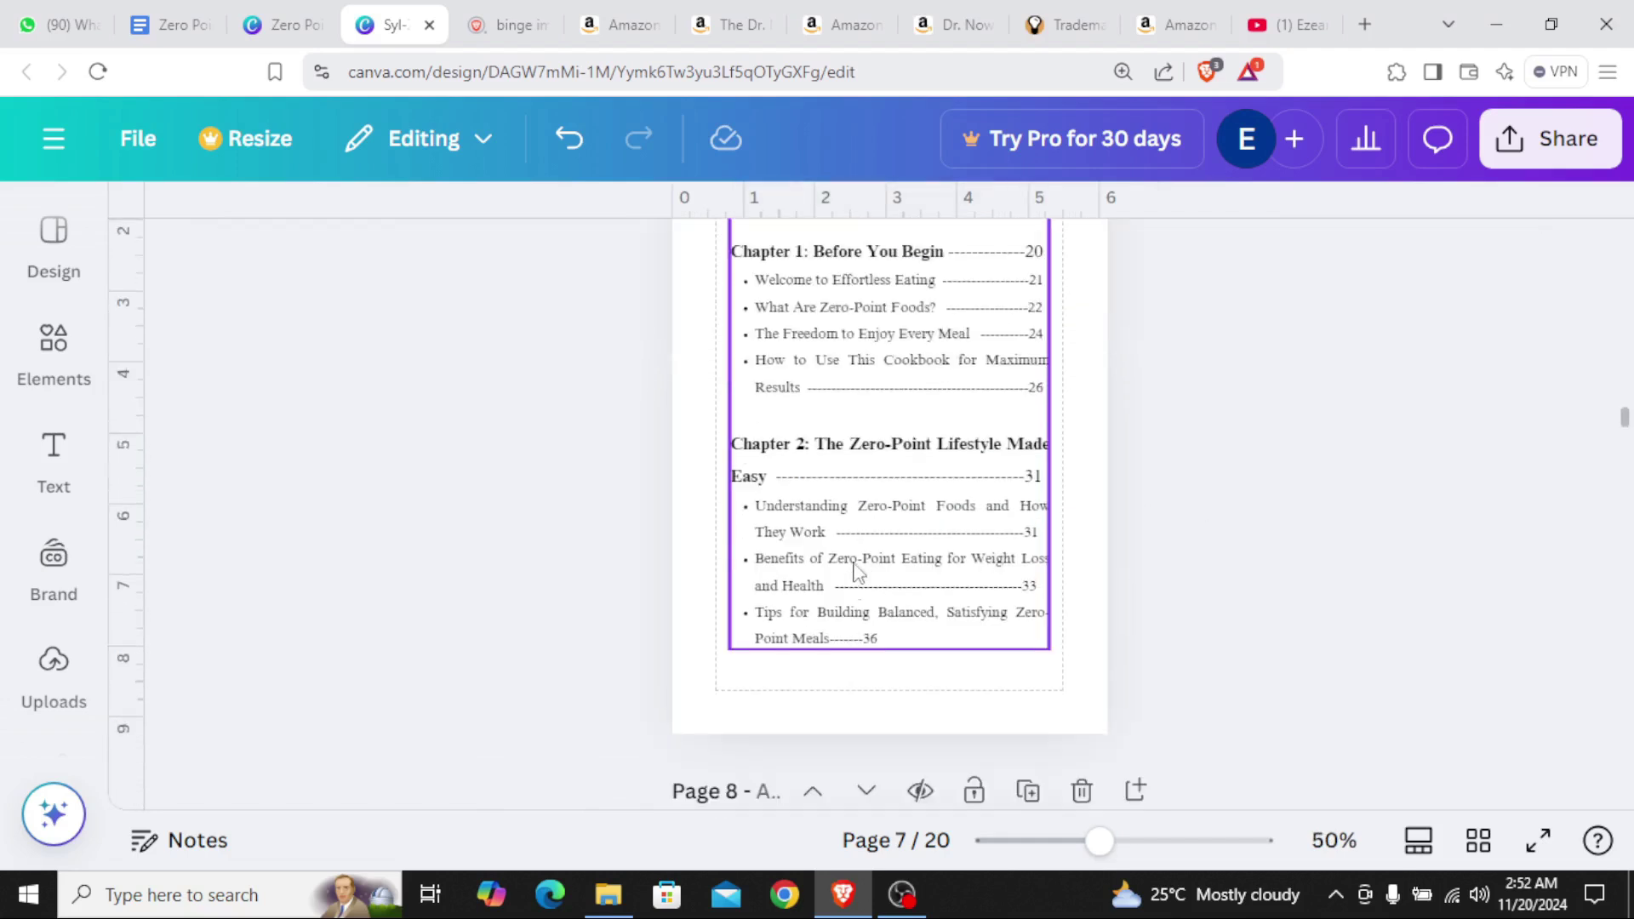
scroll(854, 588, "up", 4)
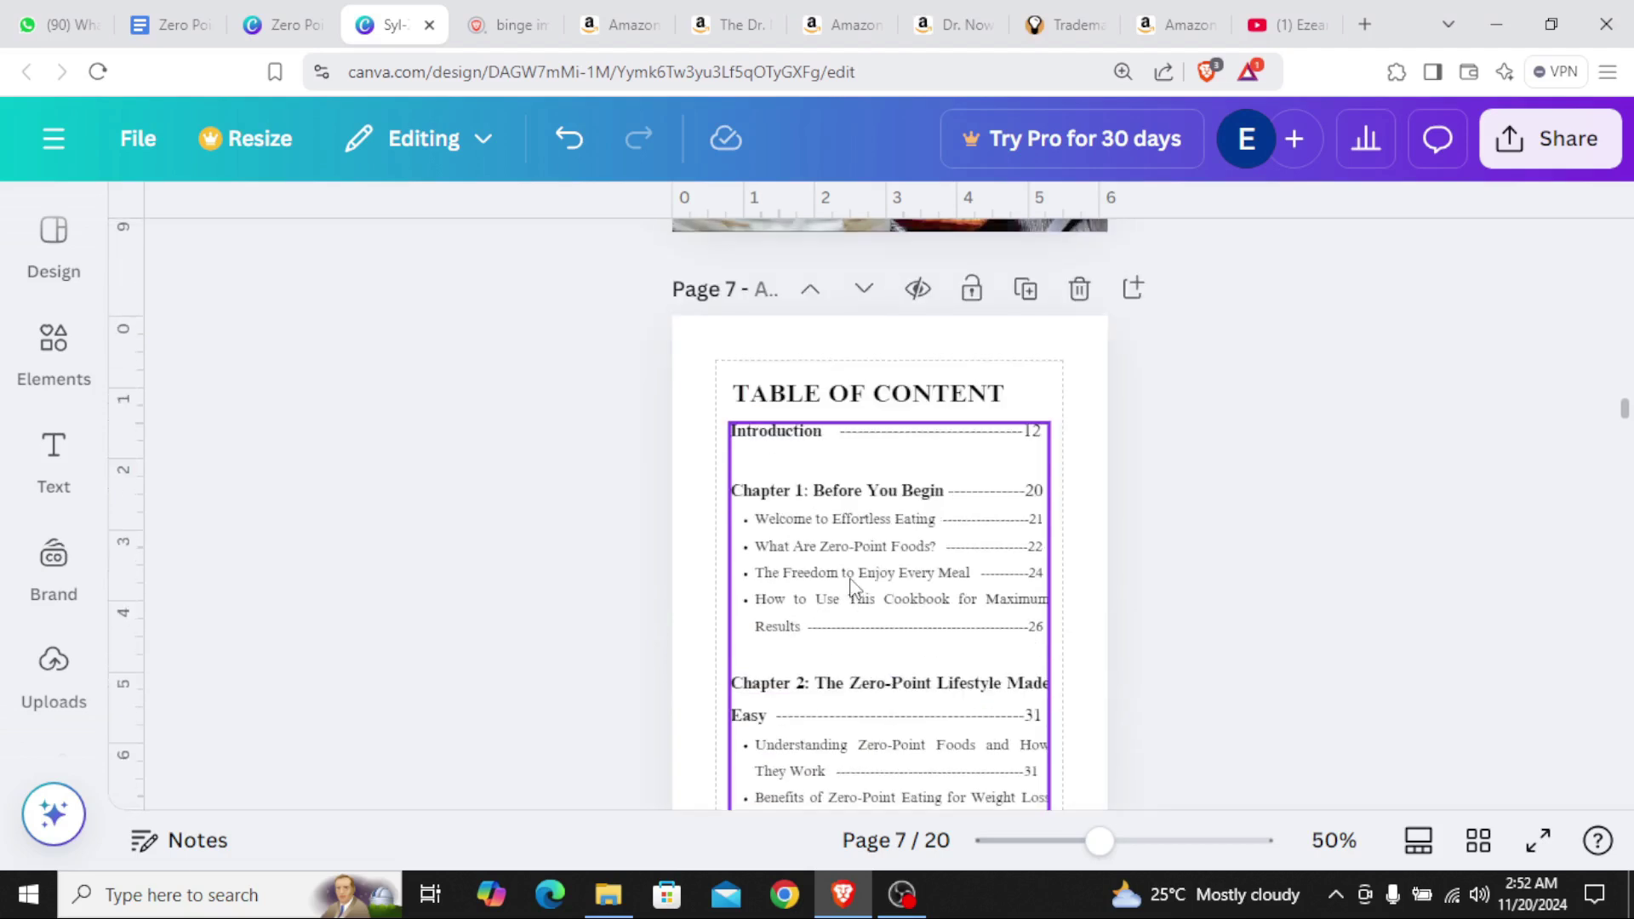
scroll(881, 536, "up", 2)
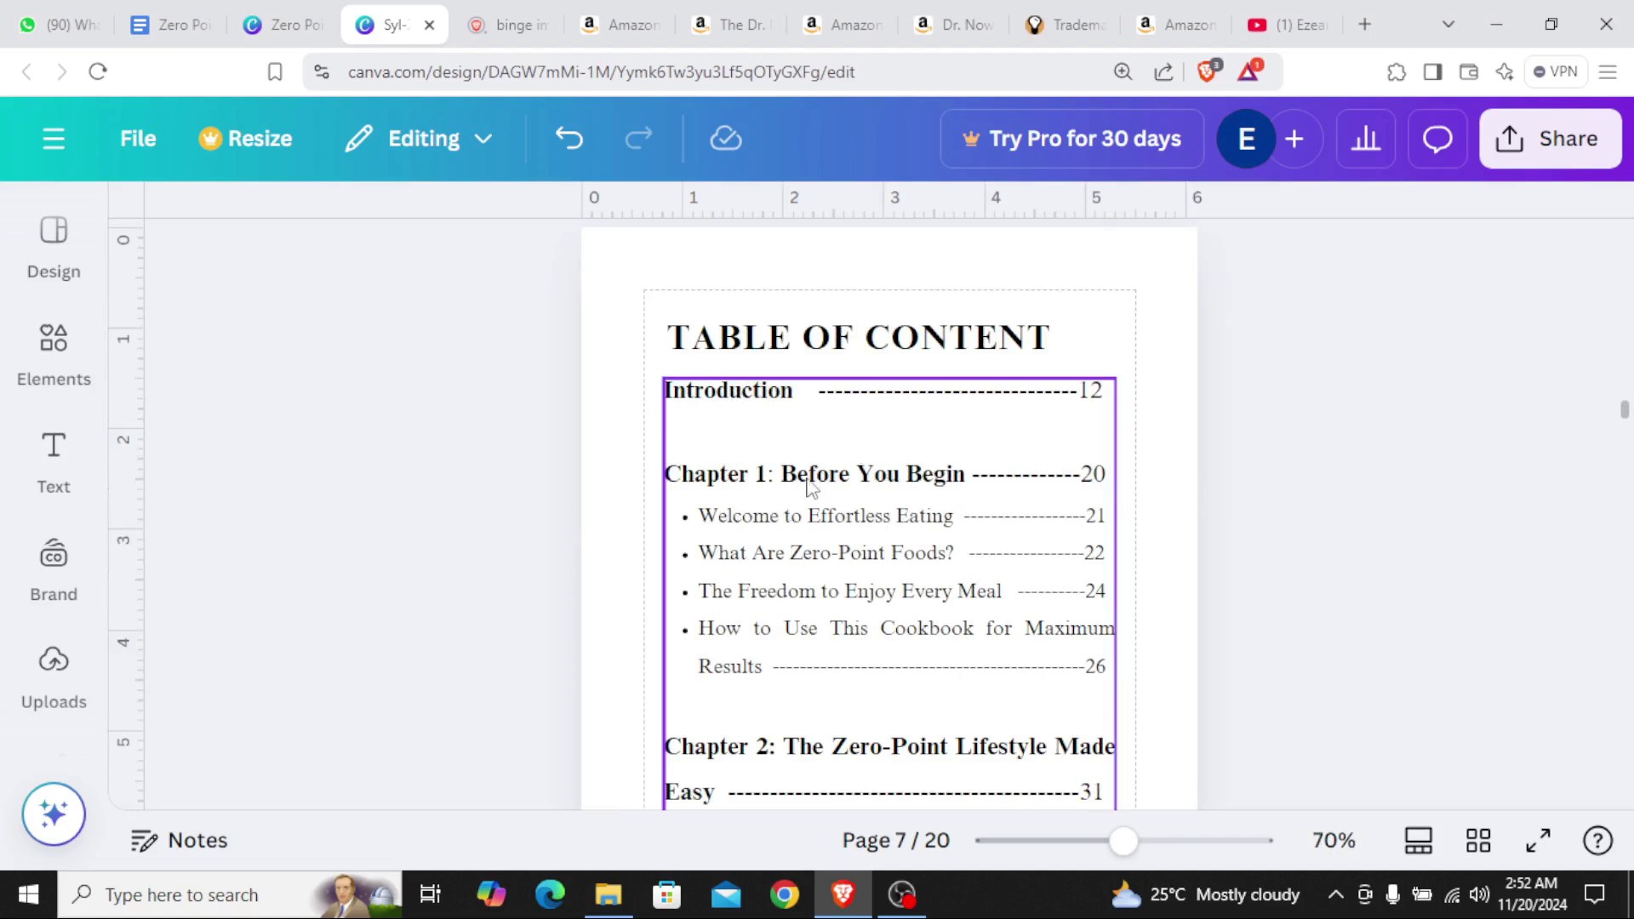
scroll(959, 528, "down", 10)
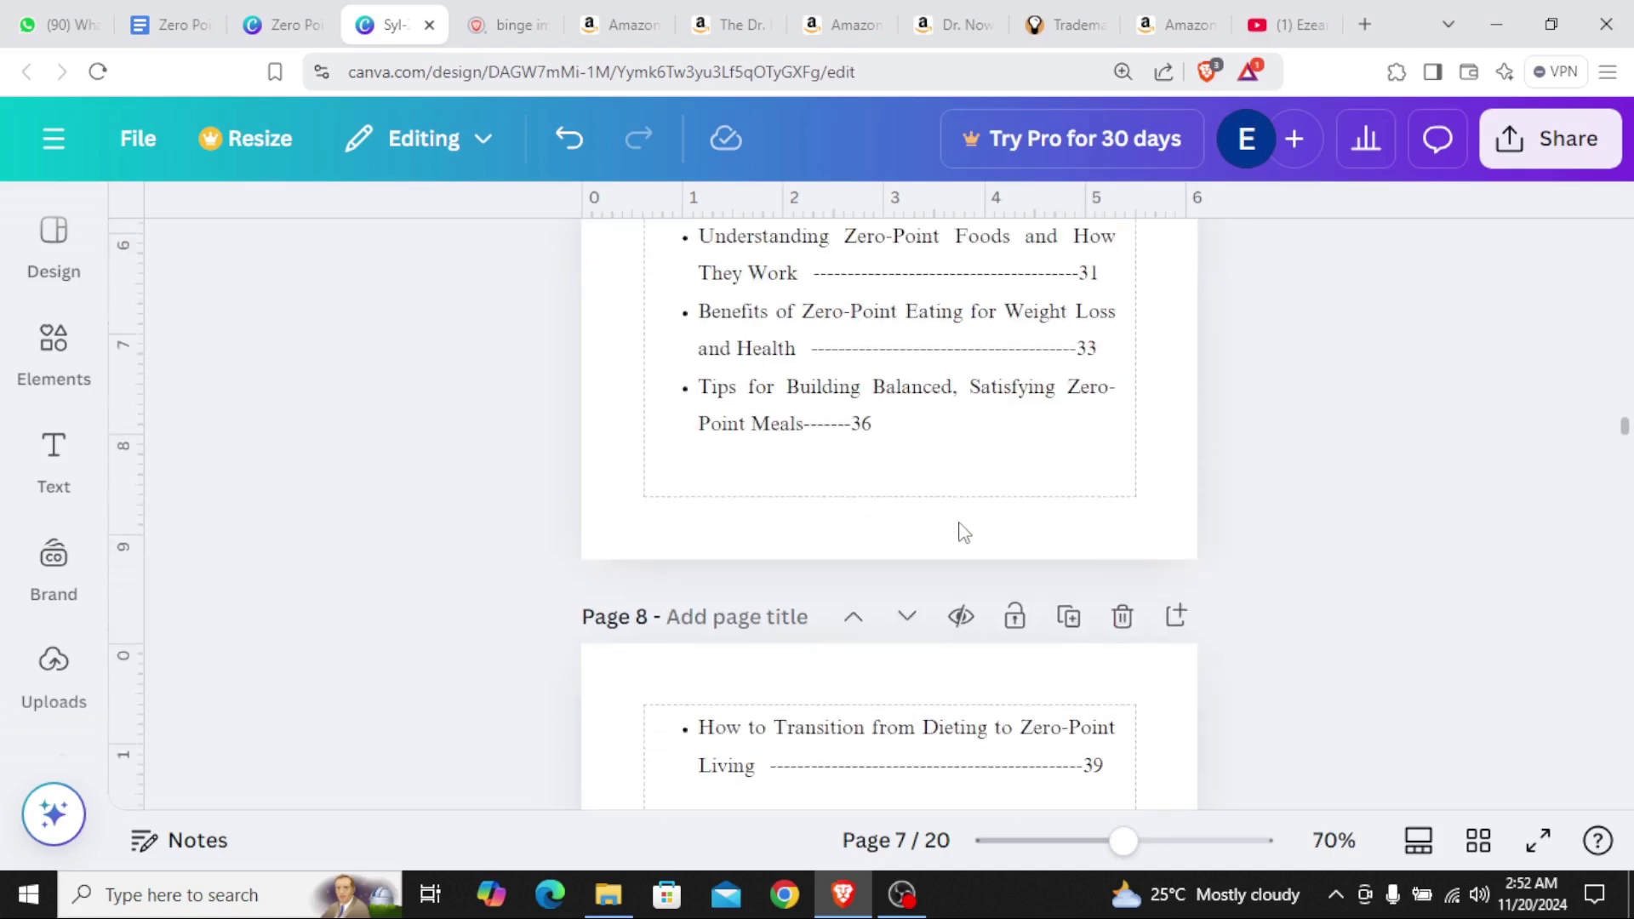
scroll(962, 529, "down", 1)
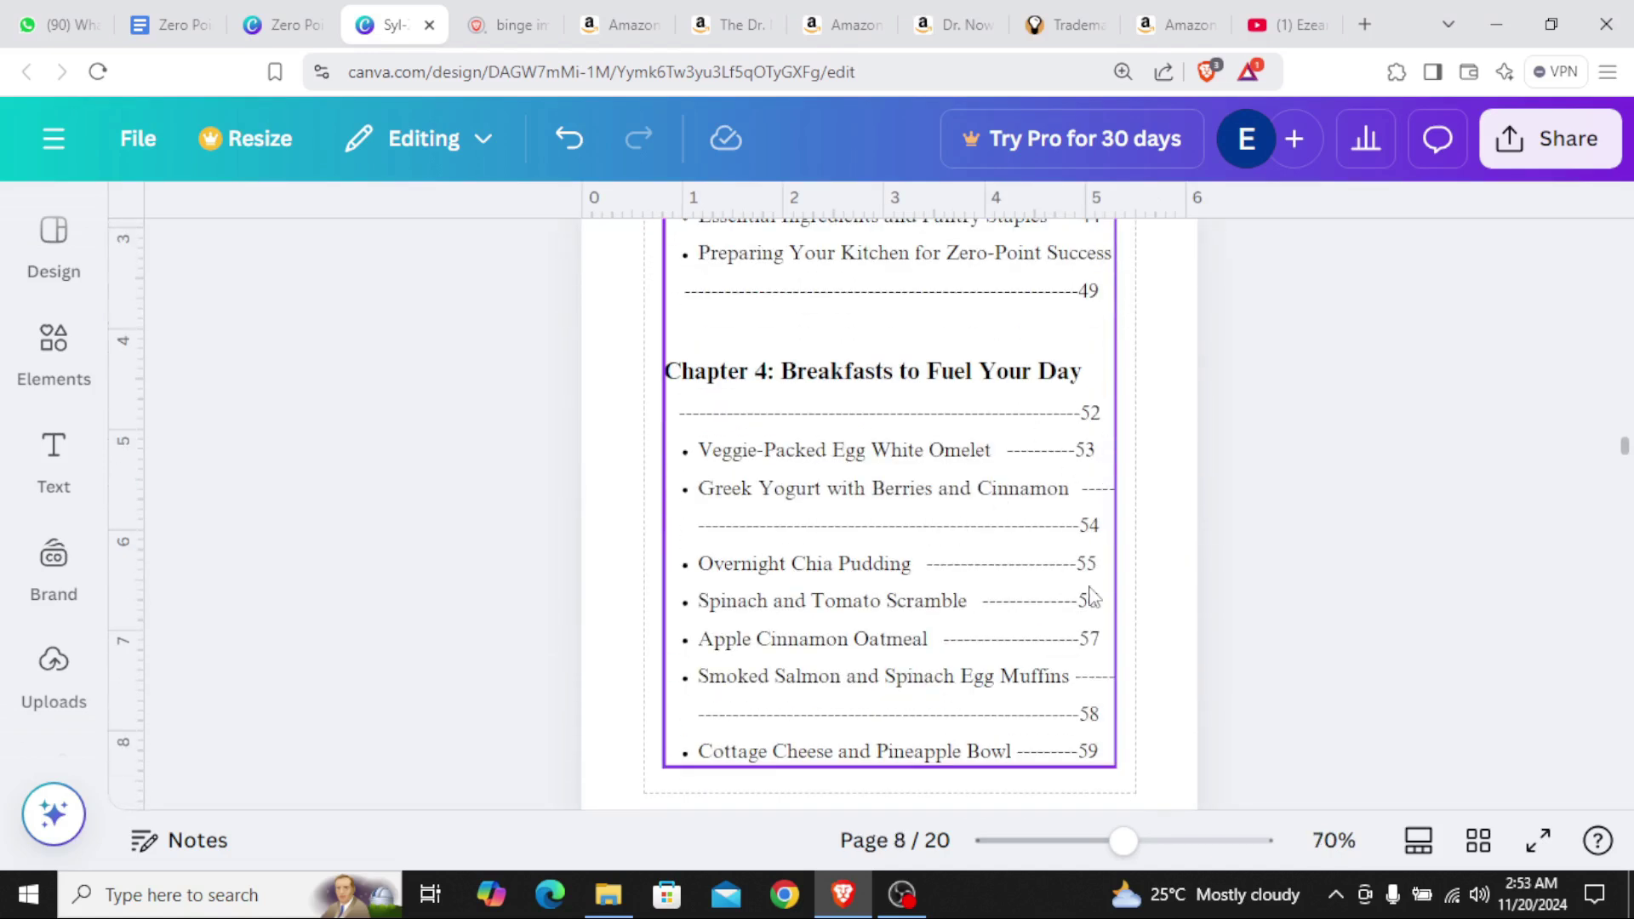
scroll(1090, 634, "down", 3, "ctrl")
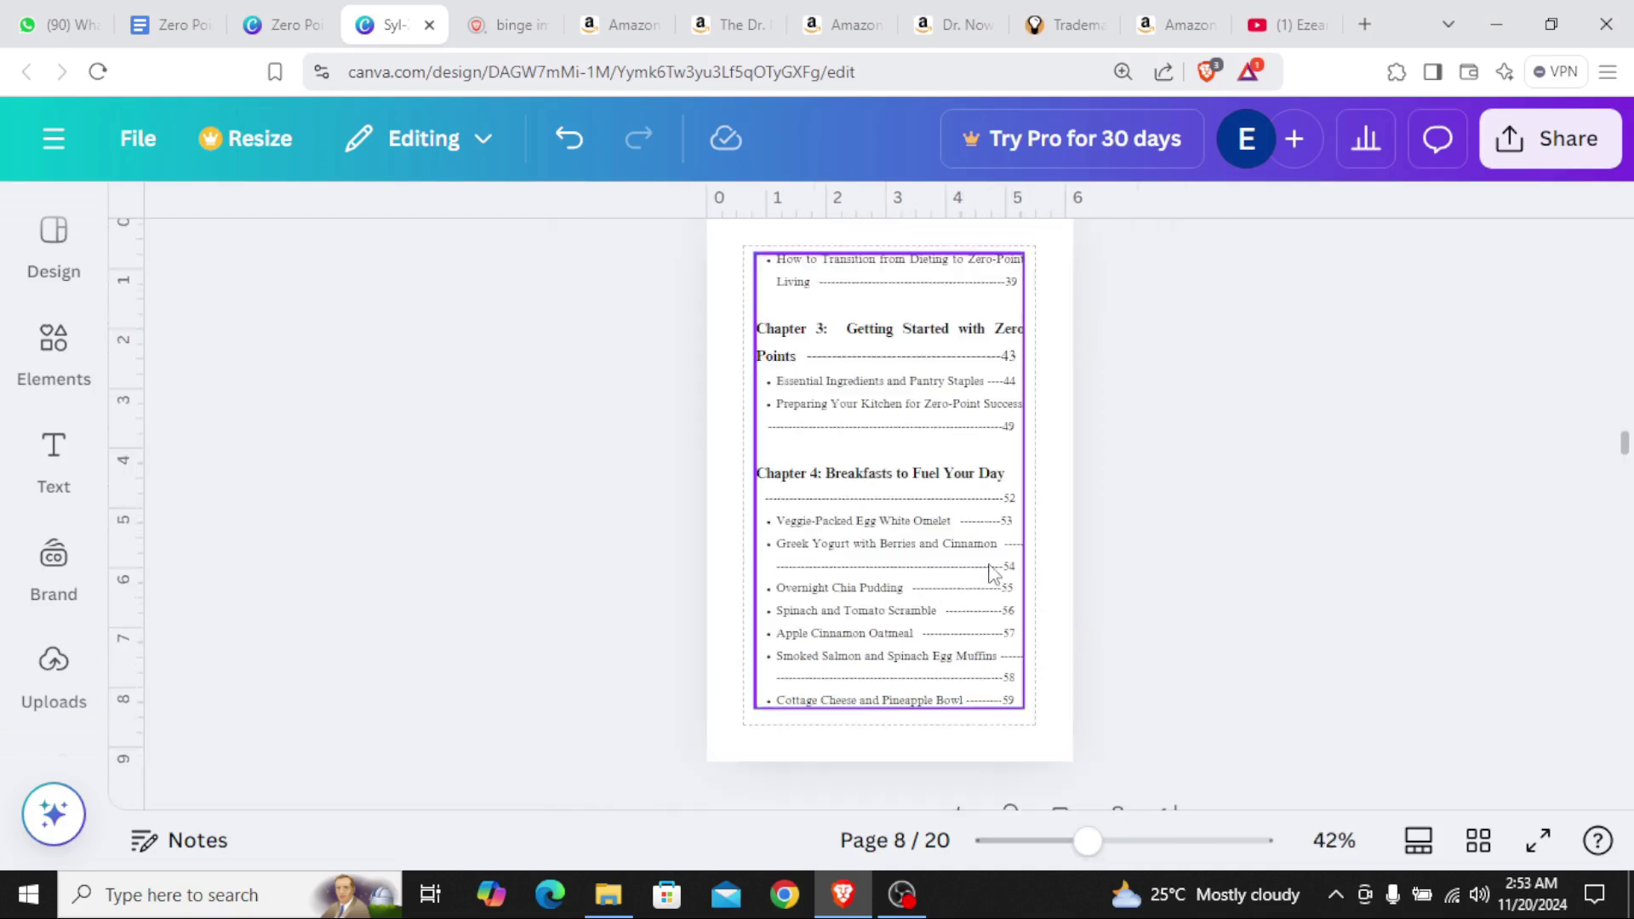
scroll(1088, 635, "up", 5, "ctrl")
scroll(1021, 537, "down", 2, "ctrl")
scroll(1019, 532, "up", 5)
scroll(1019, 532, "up", 6)
scroll(1013, 538, "down", 3)
scroll(1023, 604, "up", 4, "ctrl")
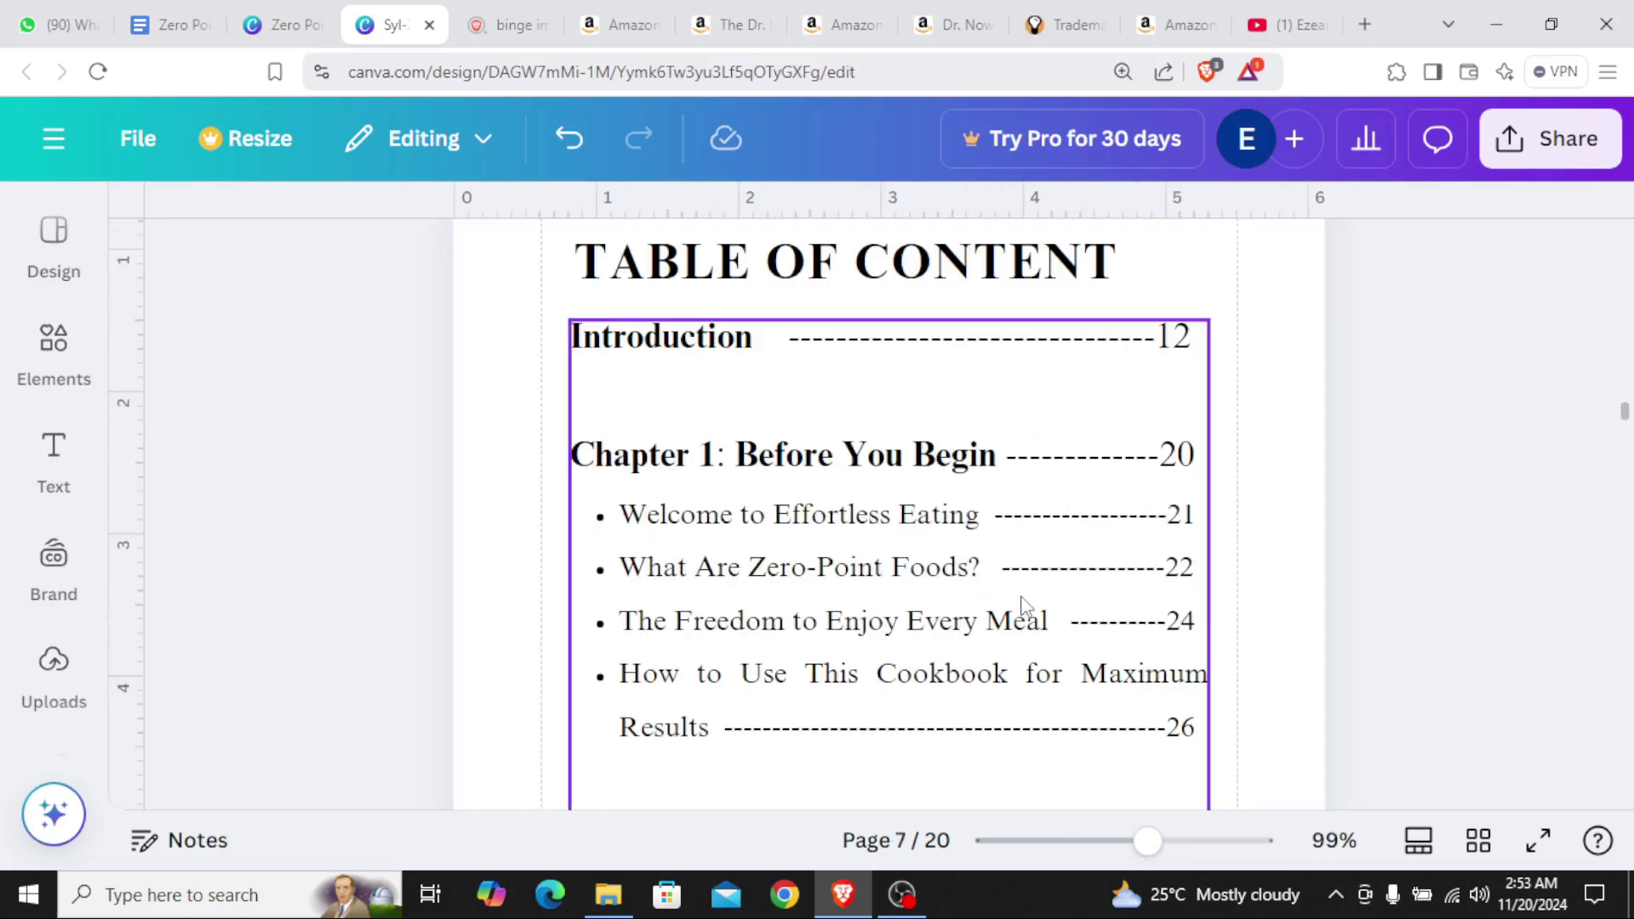
scroll(1024, 603, "down", 1, "ctrl")
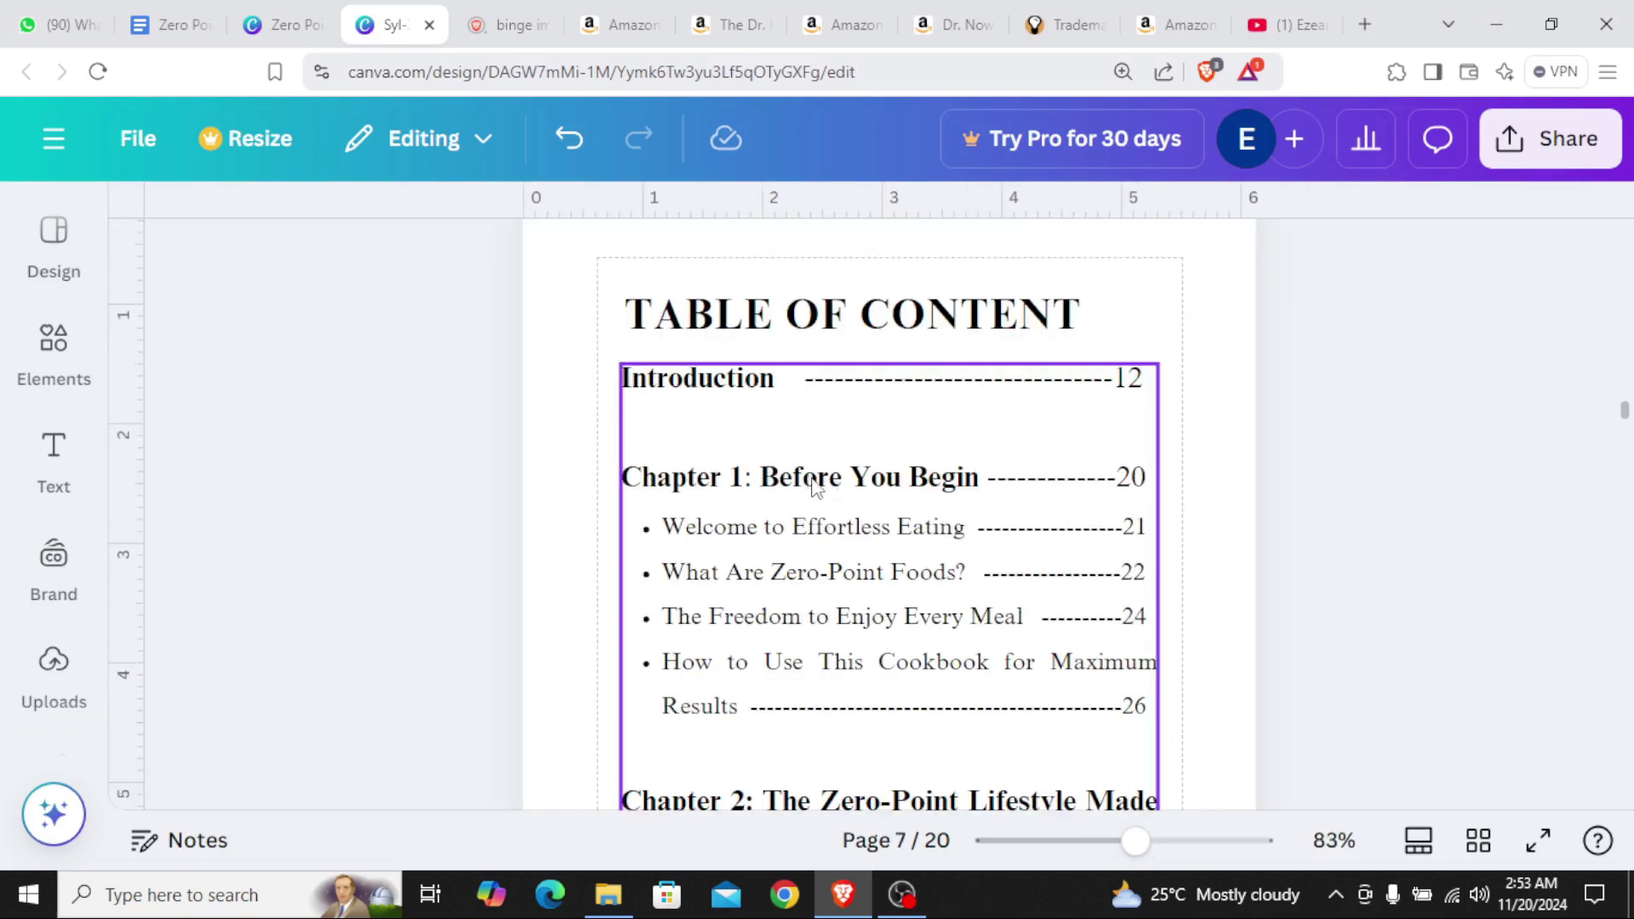
Look through the design's page thumbnails for the page where Chapter 1 starts and return to the table of contents page
left_click(869, 485)
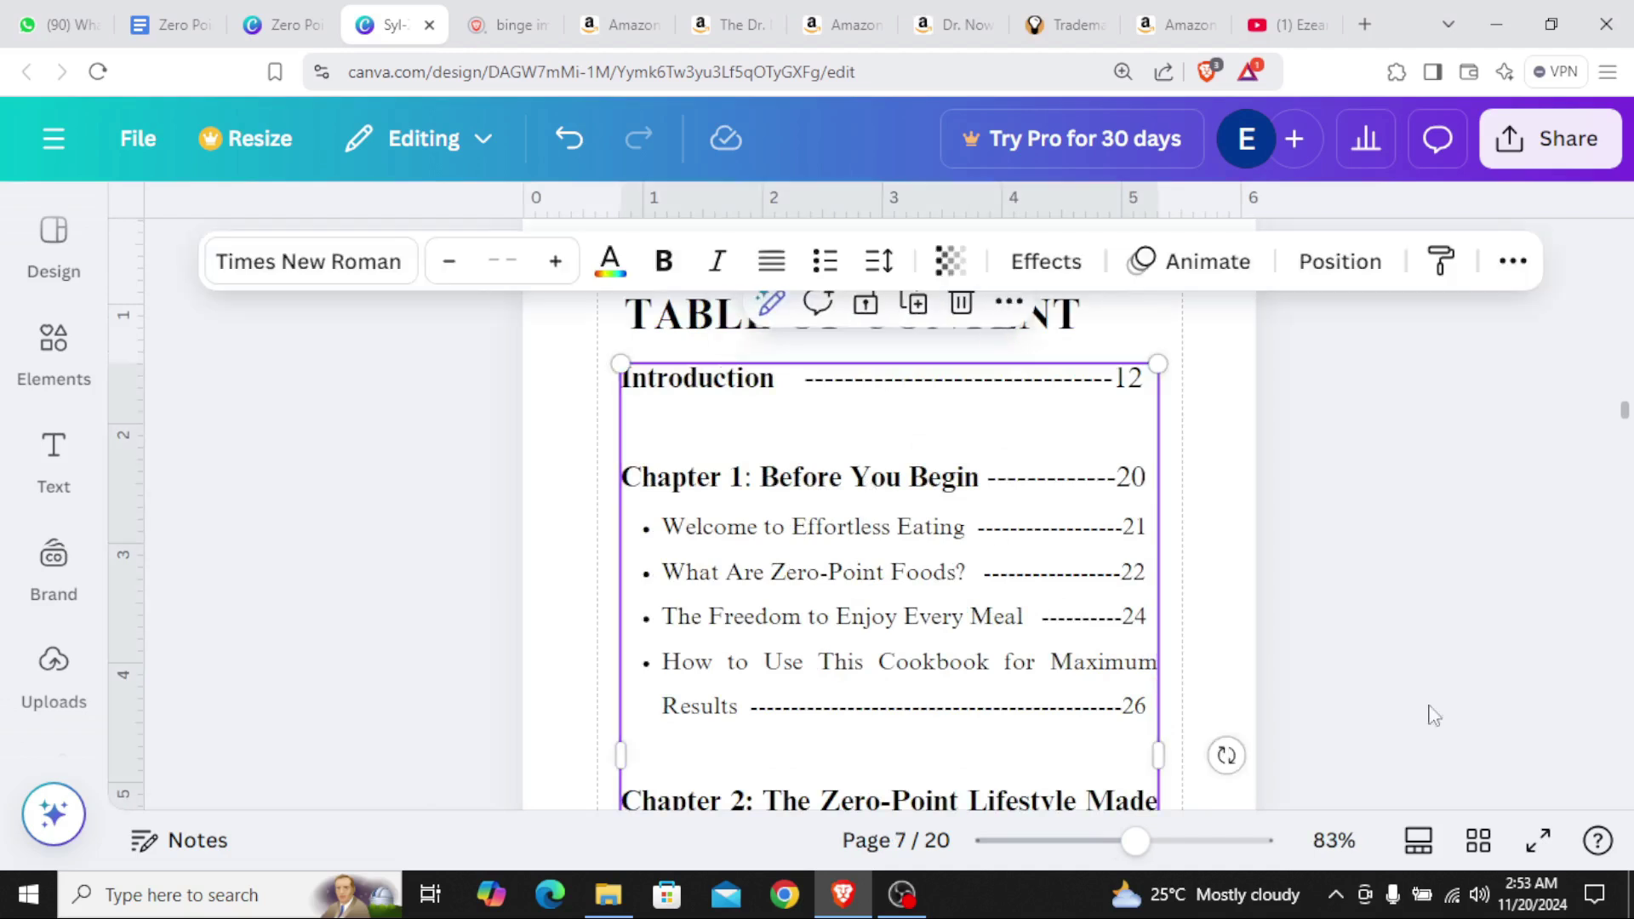
left_click(1479, 843)
scroll(968, 636, "down", 5)
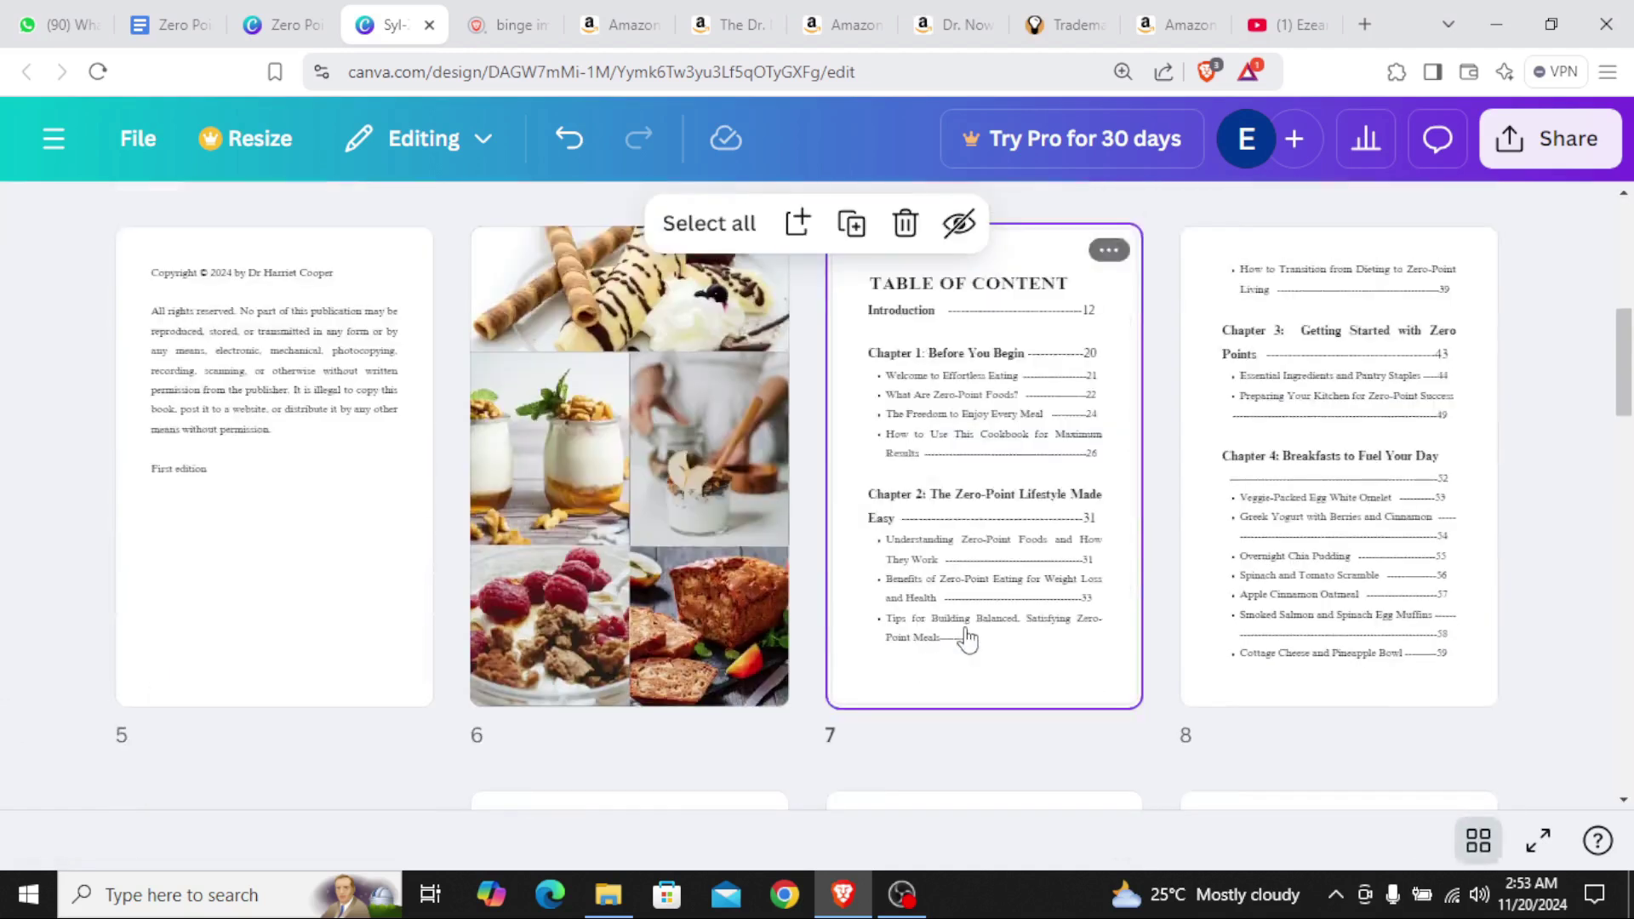
scroll(969, 636, "down", 3)
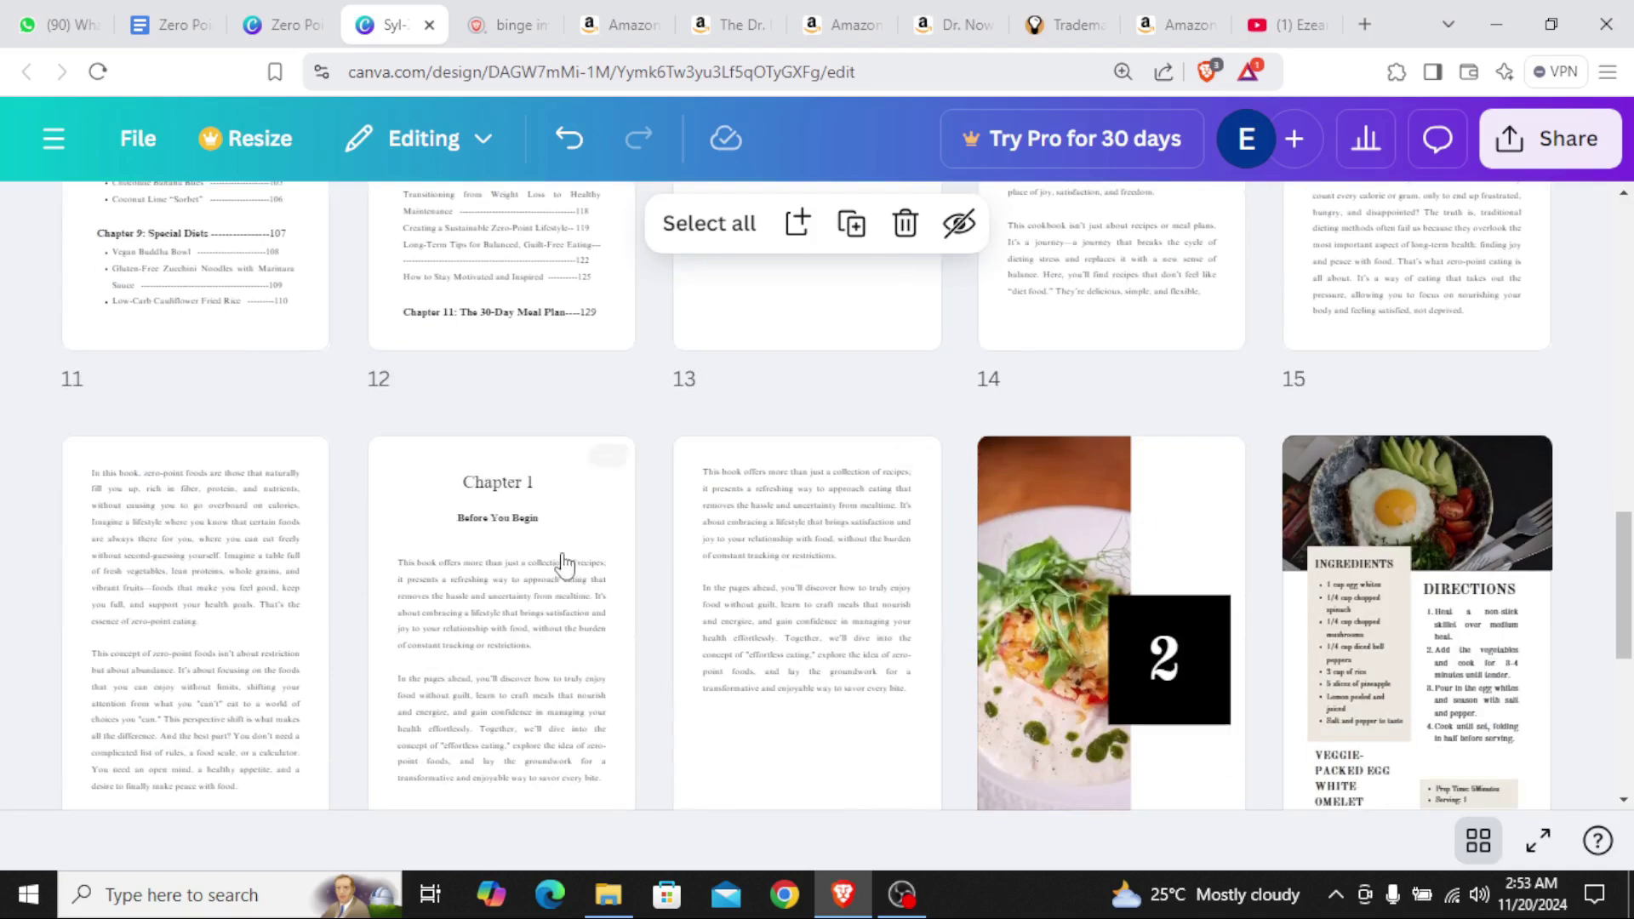
scroll(460, 579, "down", 1)
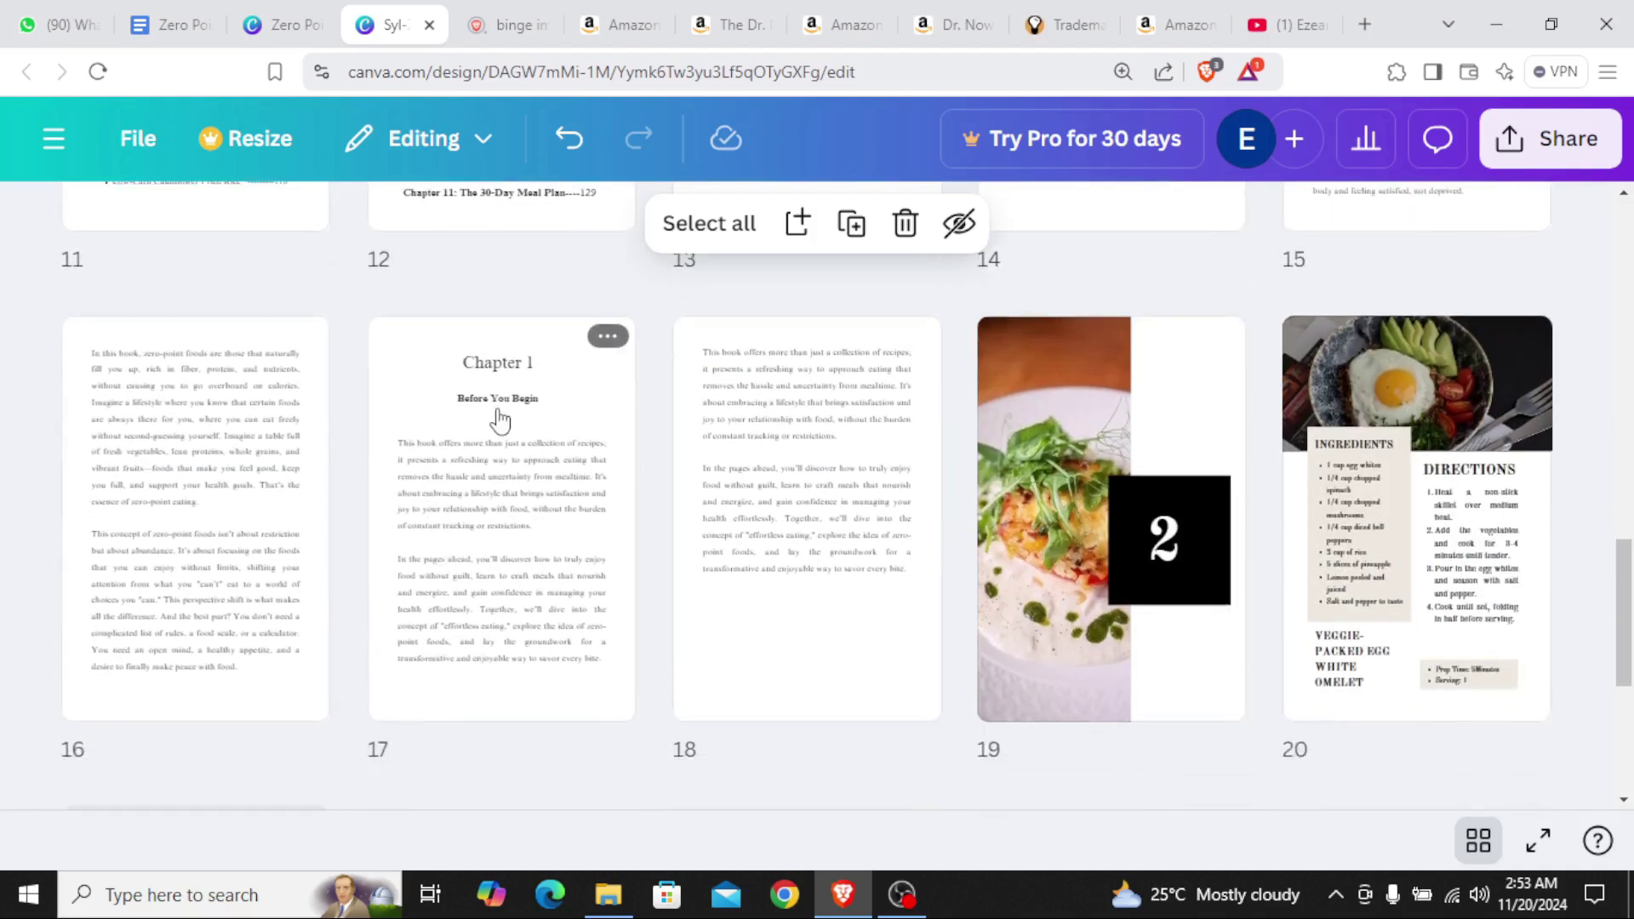
scroll(974, 456, "up", 10)
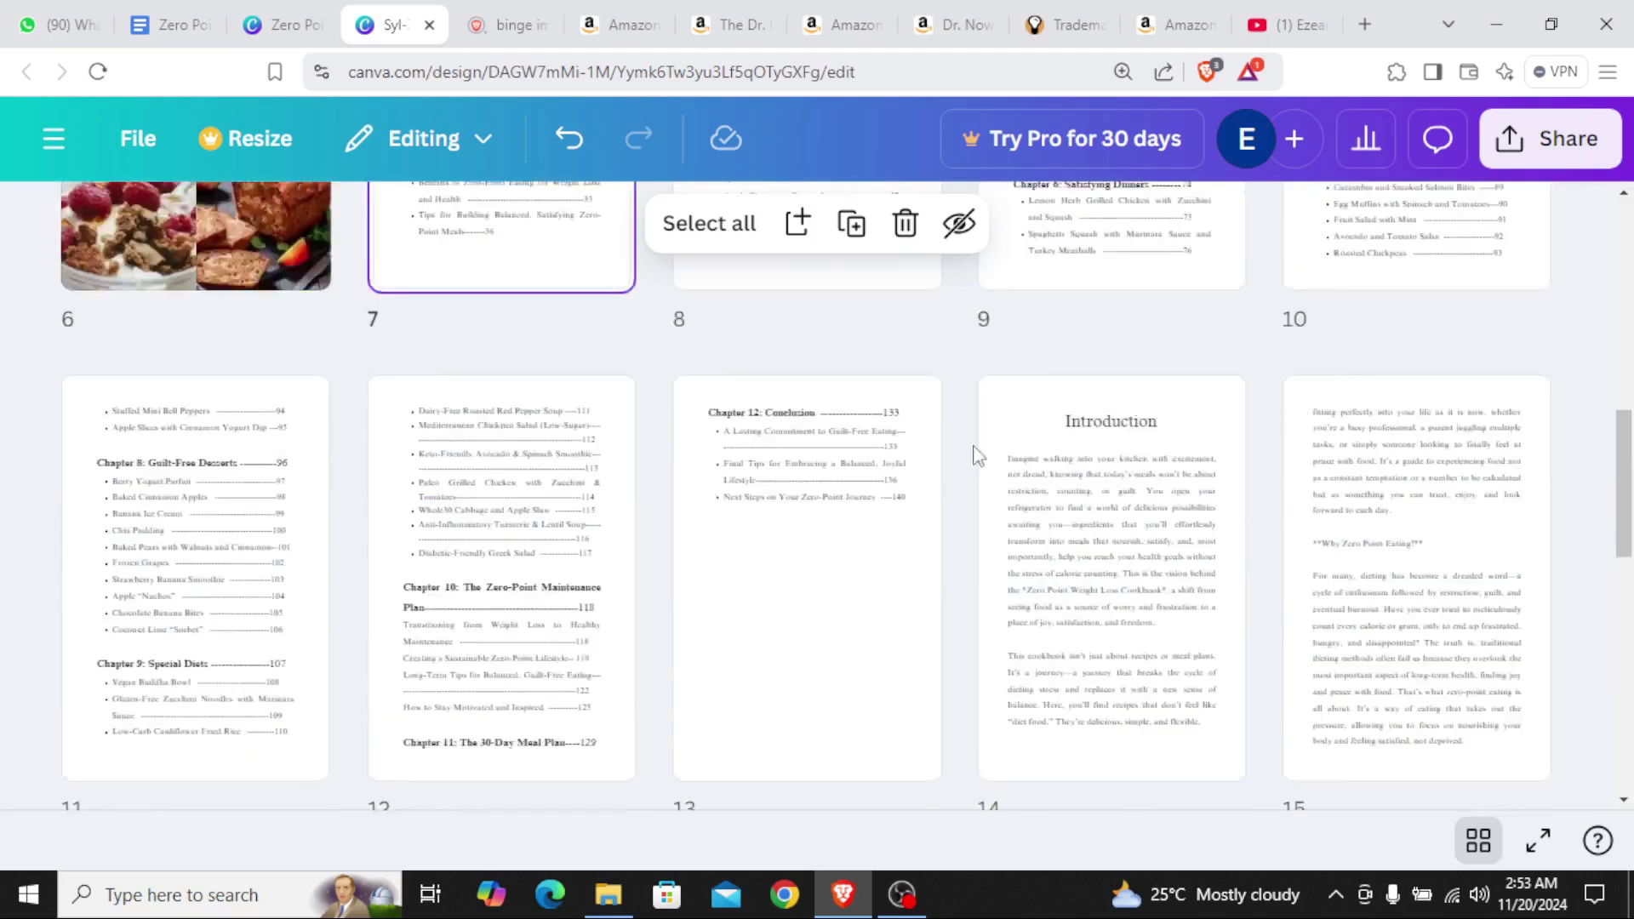
scroll(974, 456, "down", 3)
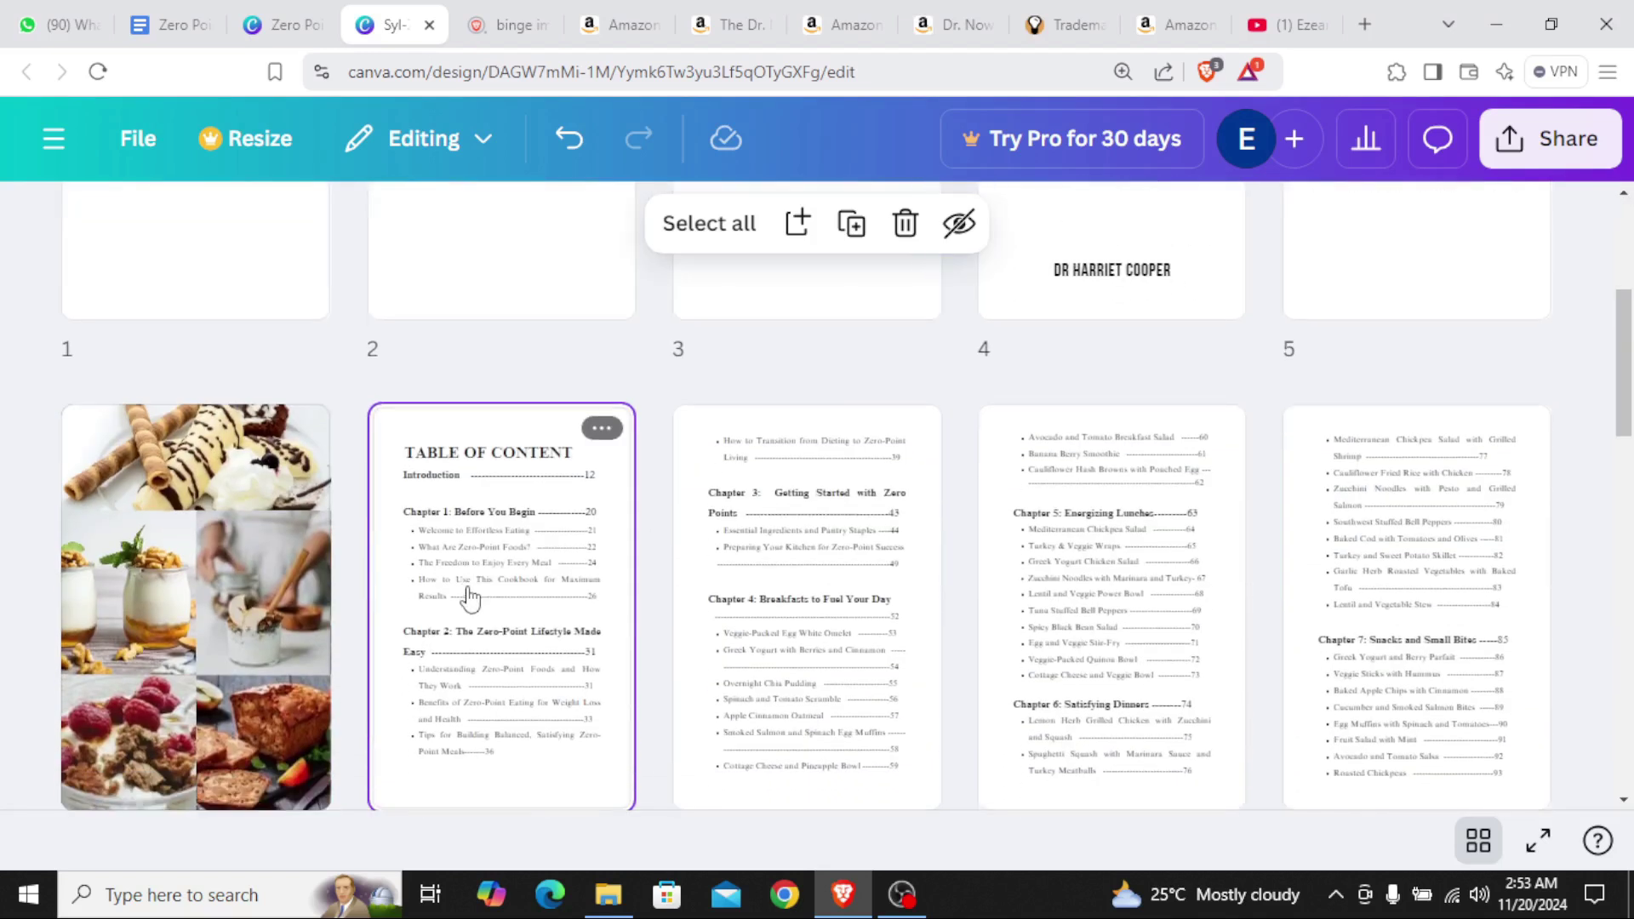
left_click(1496, 842)
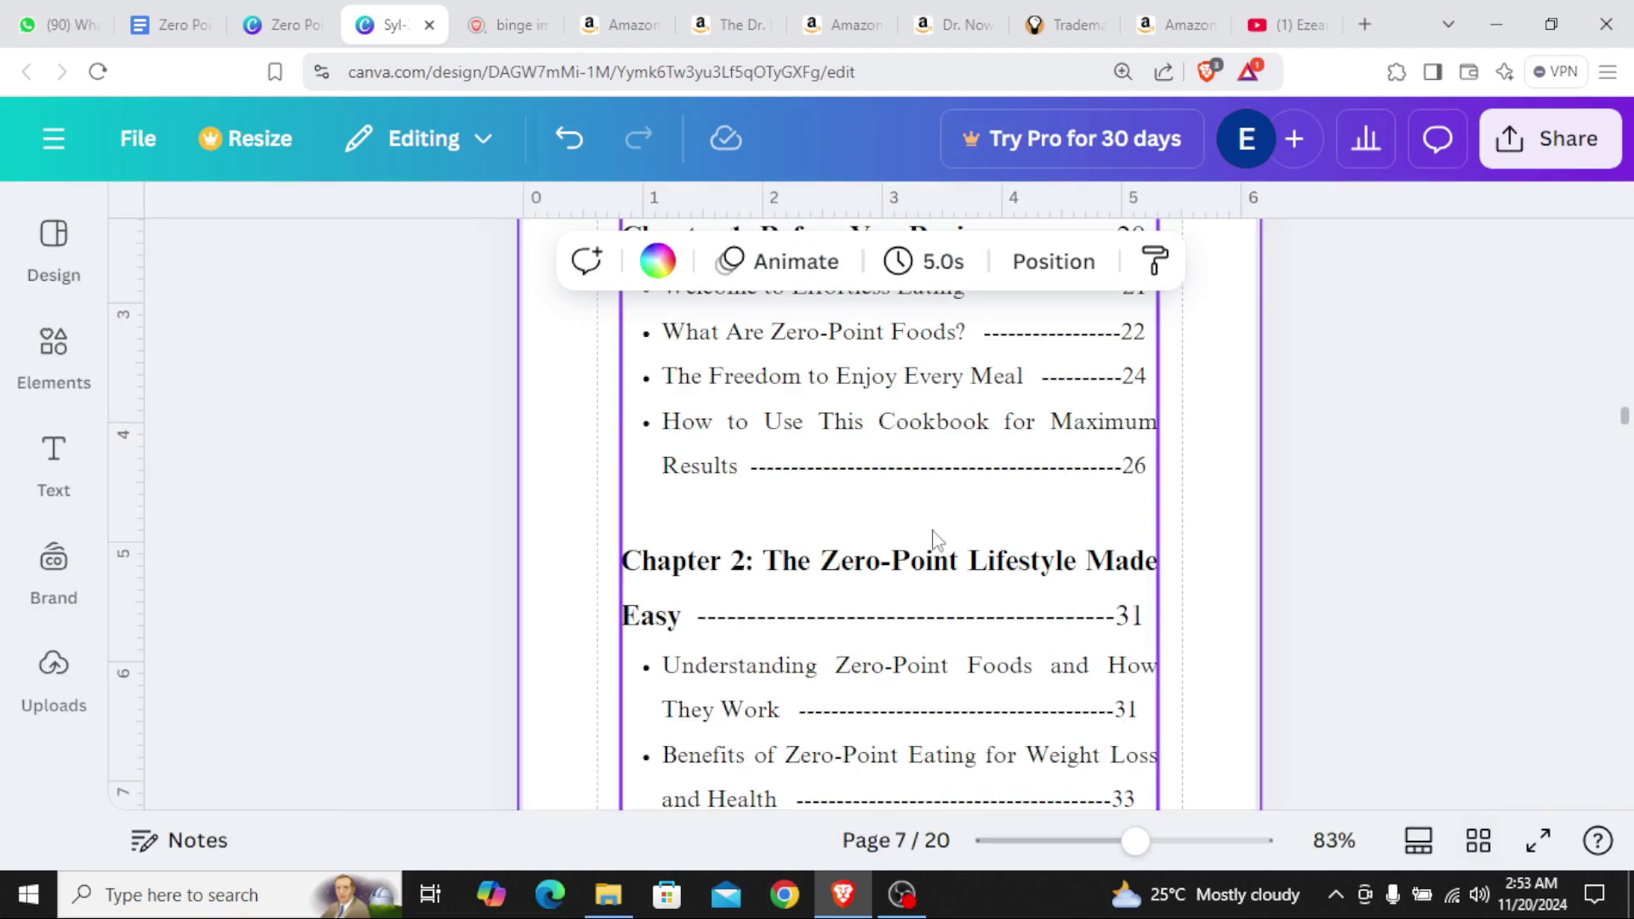
Link the whole "Chapter 1: Before You Begin" line in the table of contents, including its page number, to page 17 of the document
scroll(895, 615, "up", 3, "ctrl")
left_click(898, 613)
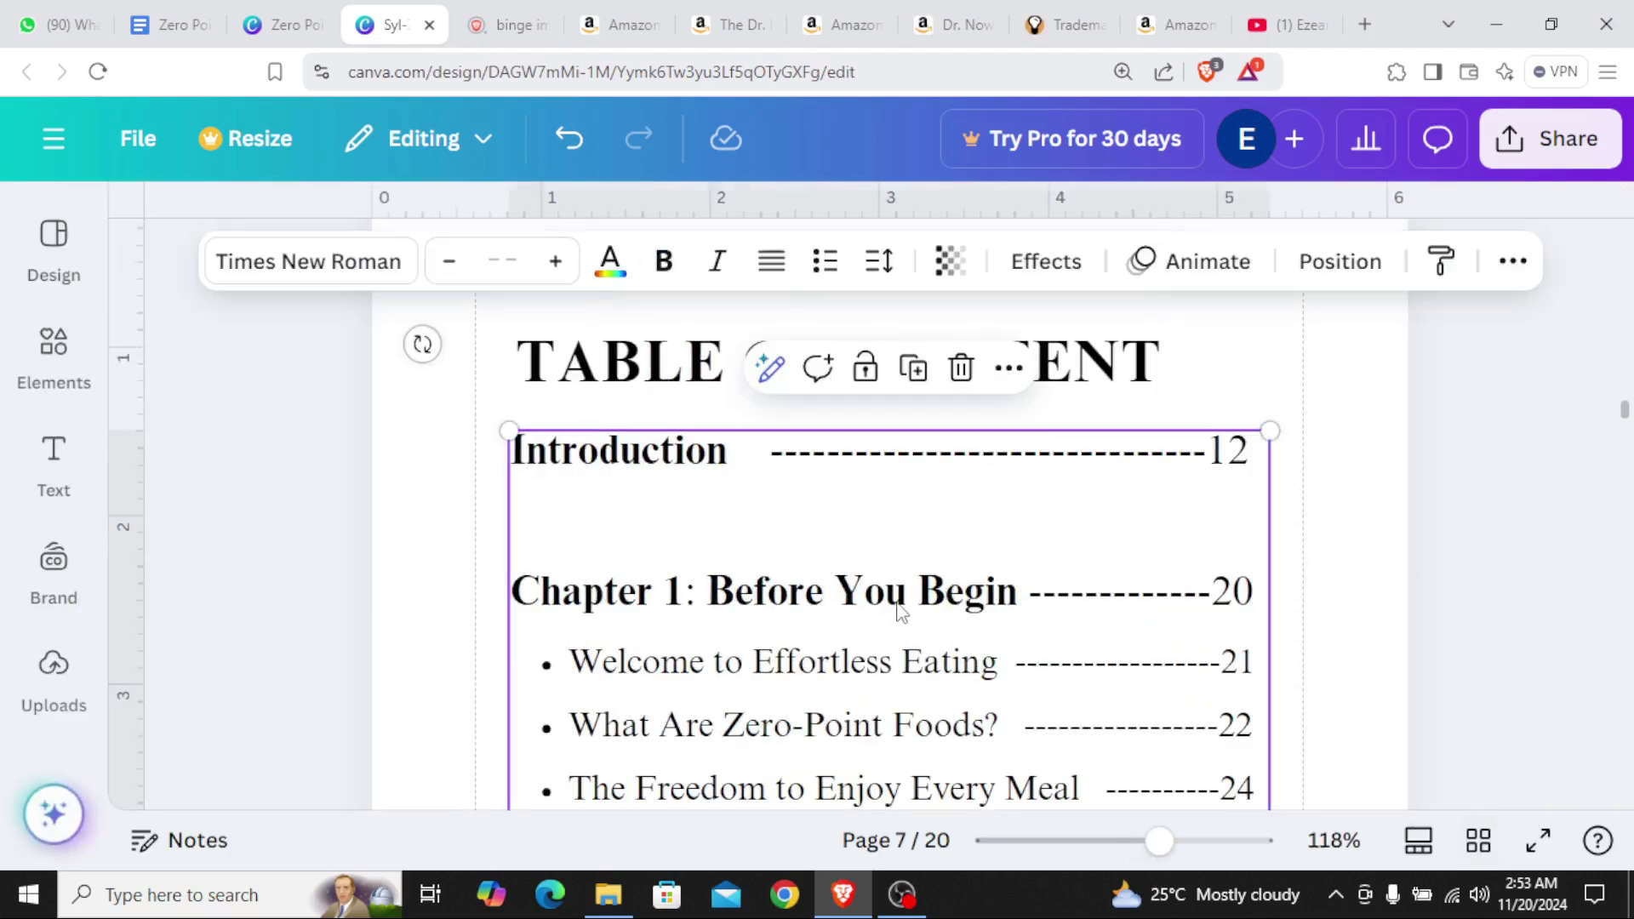
left_click_drag(1019, 593, 511, 591)
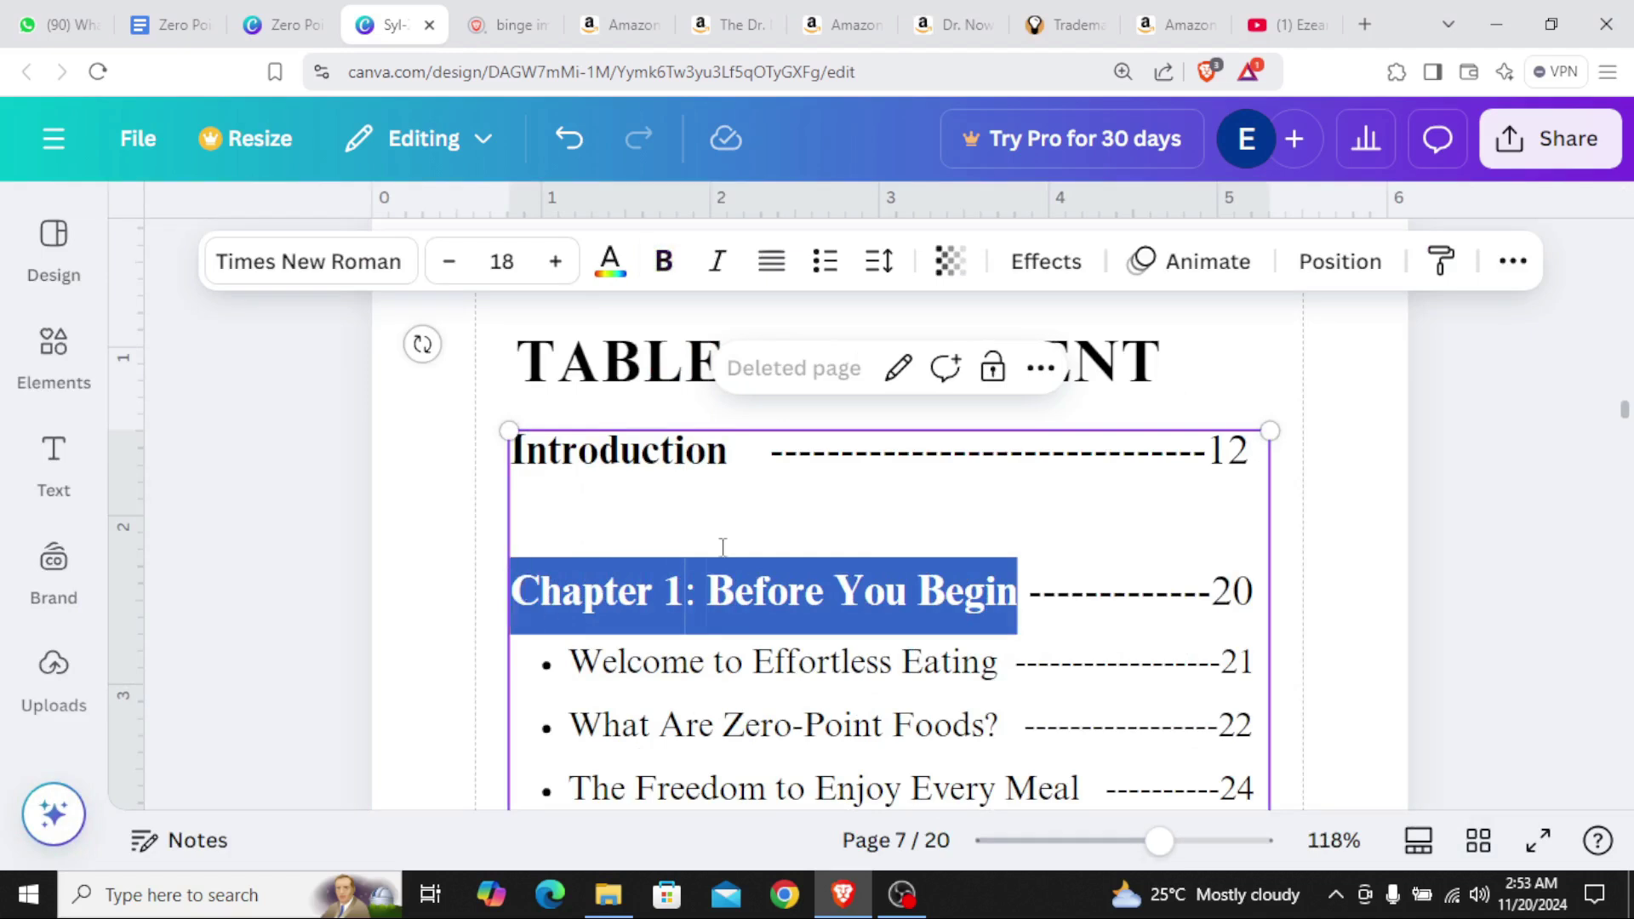
left_click_drag(1256, 590, 510, 591)
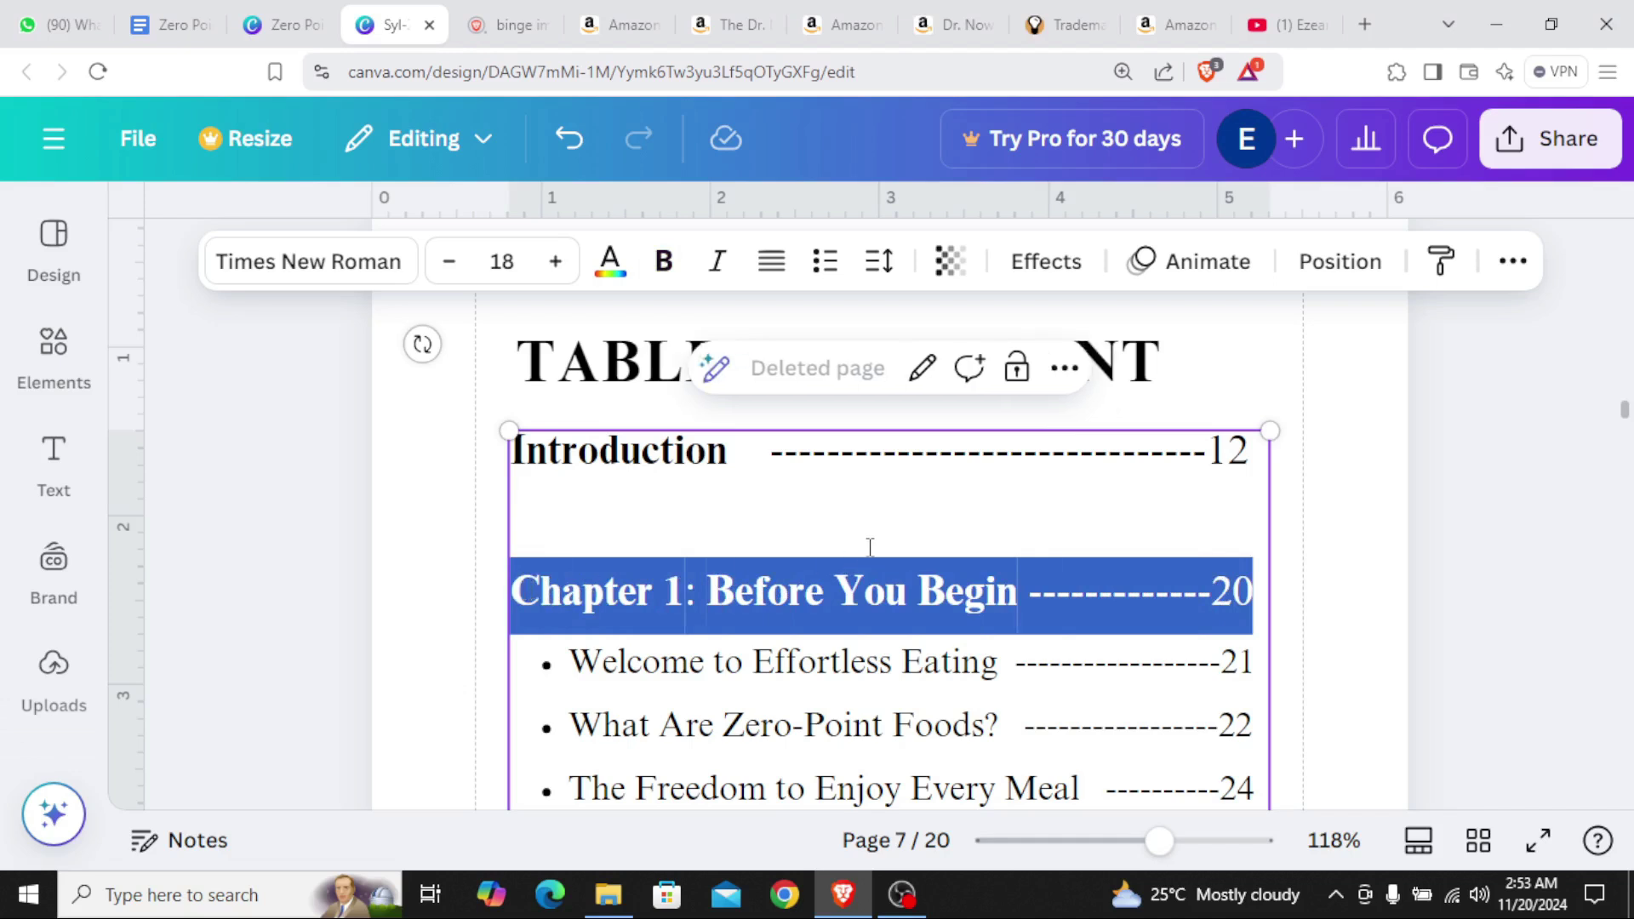
scroll(998, 509, "down", 5)
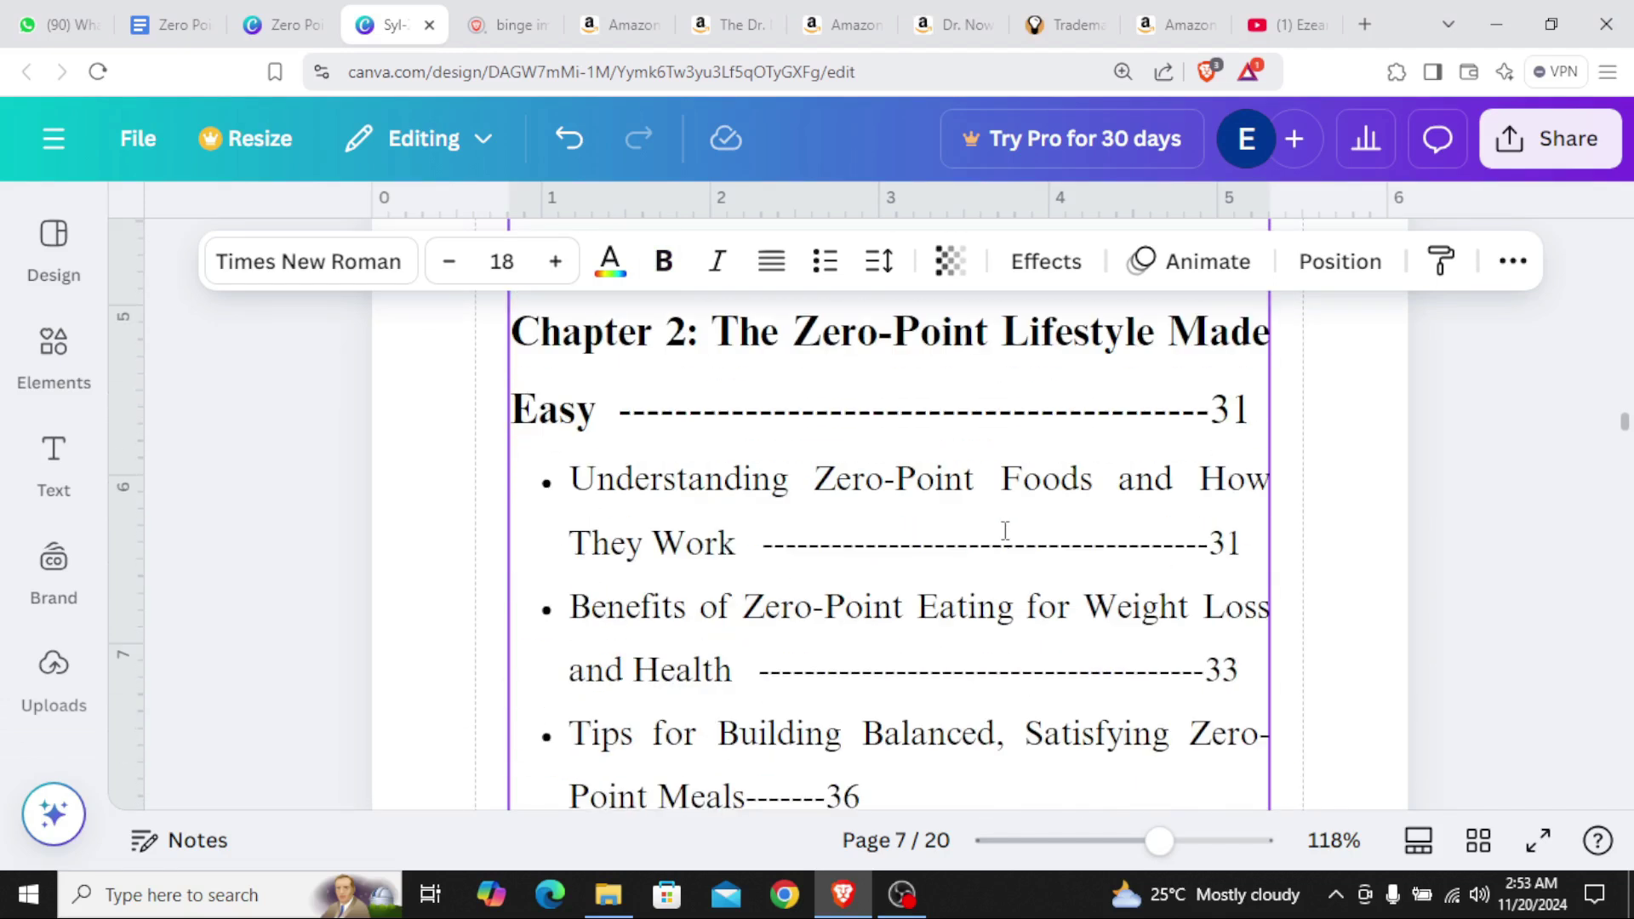
scroll(1007, 530, "down", 3)
scroll(1016, 546, "up", 4)
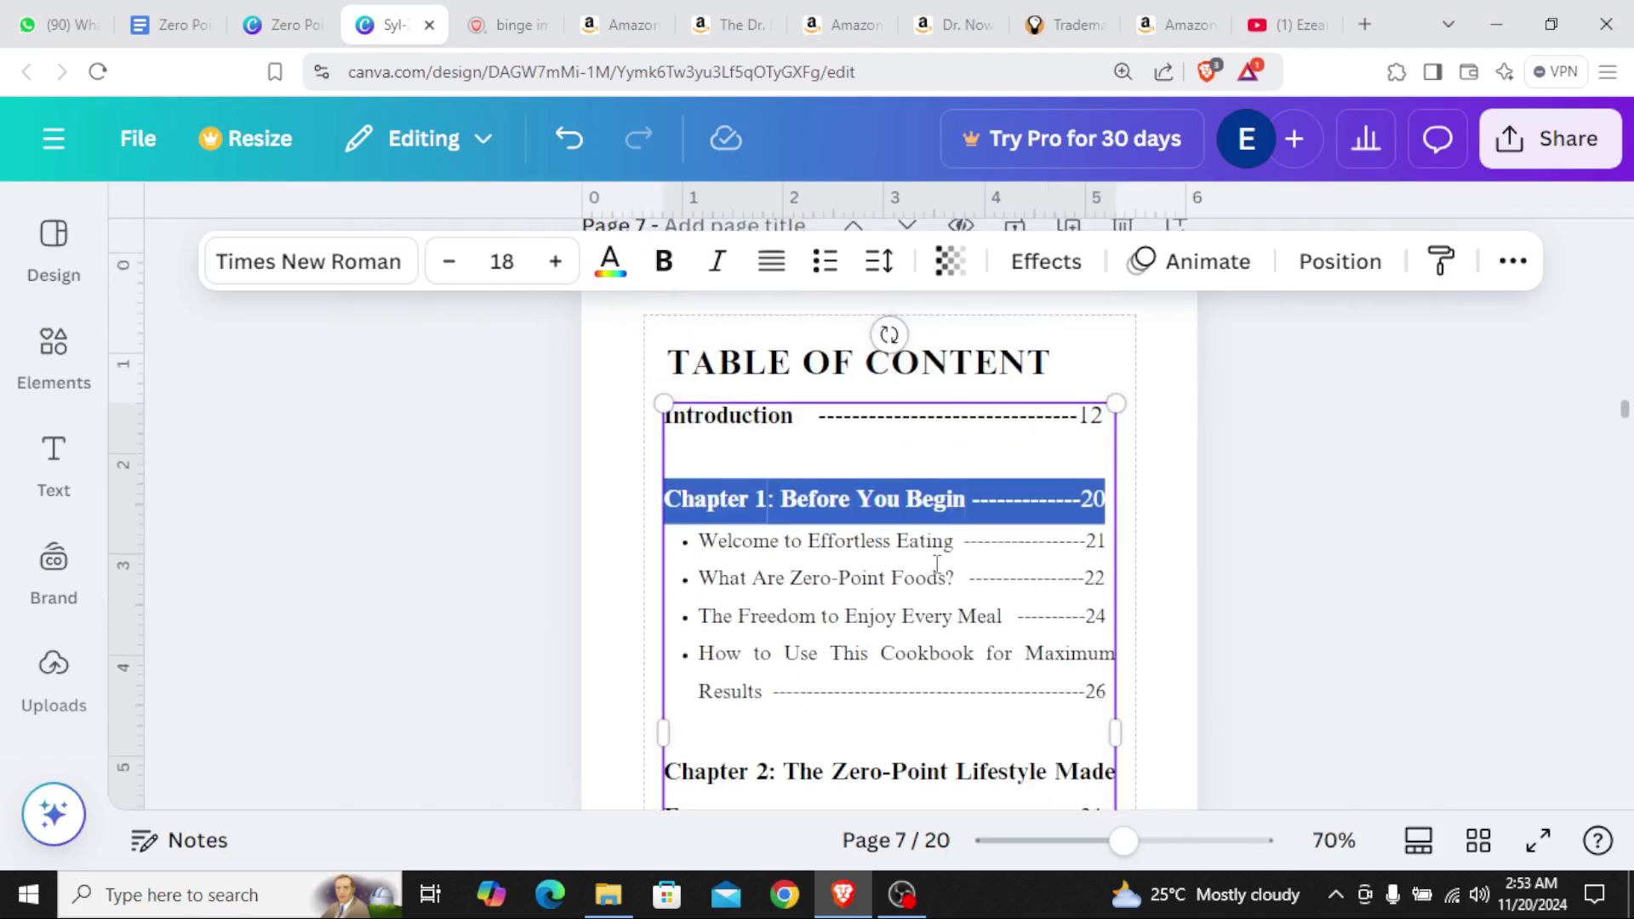
scroll(911, 504, "up", 3, "ctrl")
scroll(910, 516, "down", 3, "ctrl")
scroll(936, 596, "up", 4)
scroll(927, 587, "down", 4)
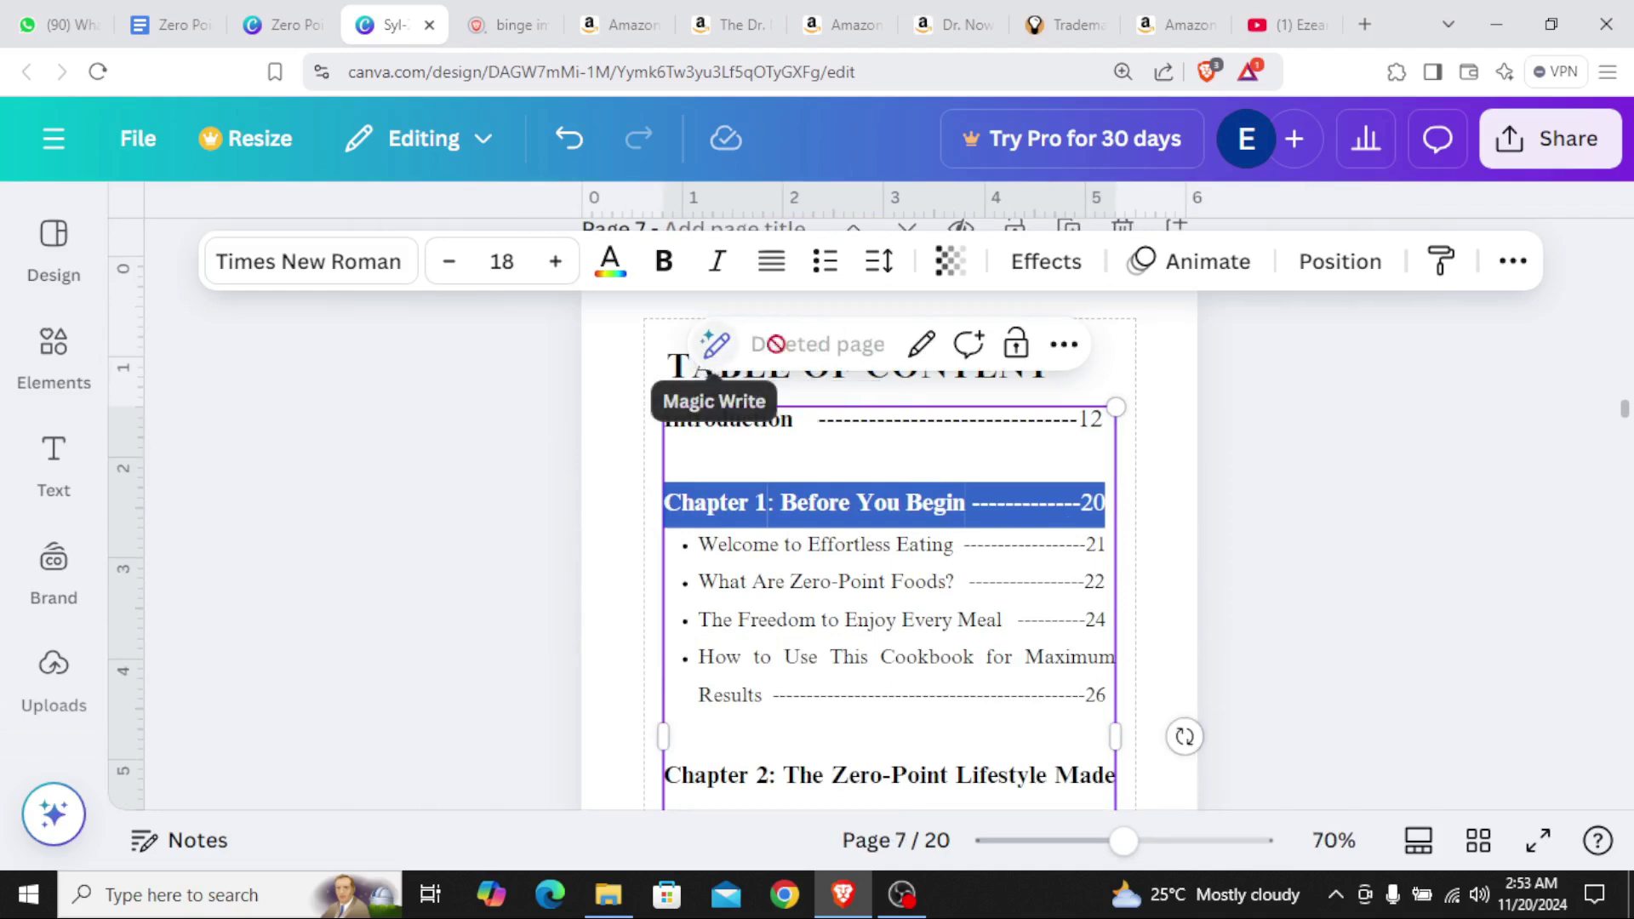
left_click(921, 349)
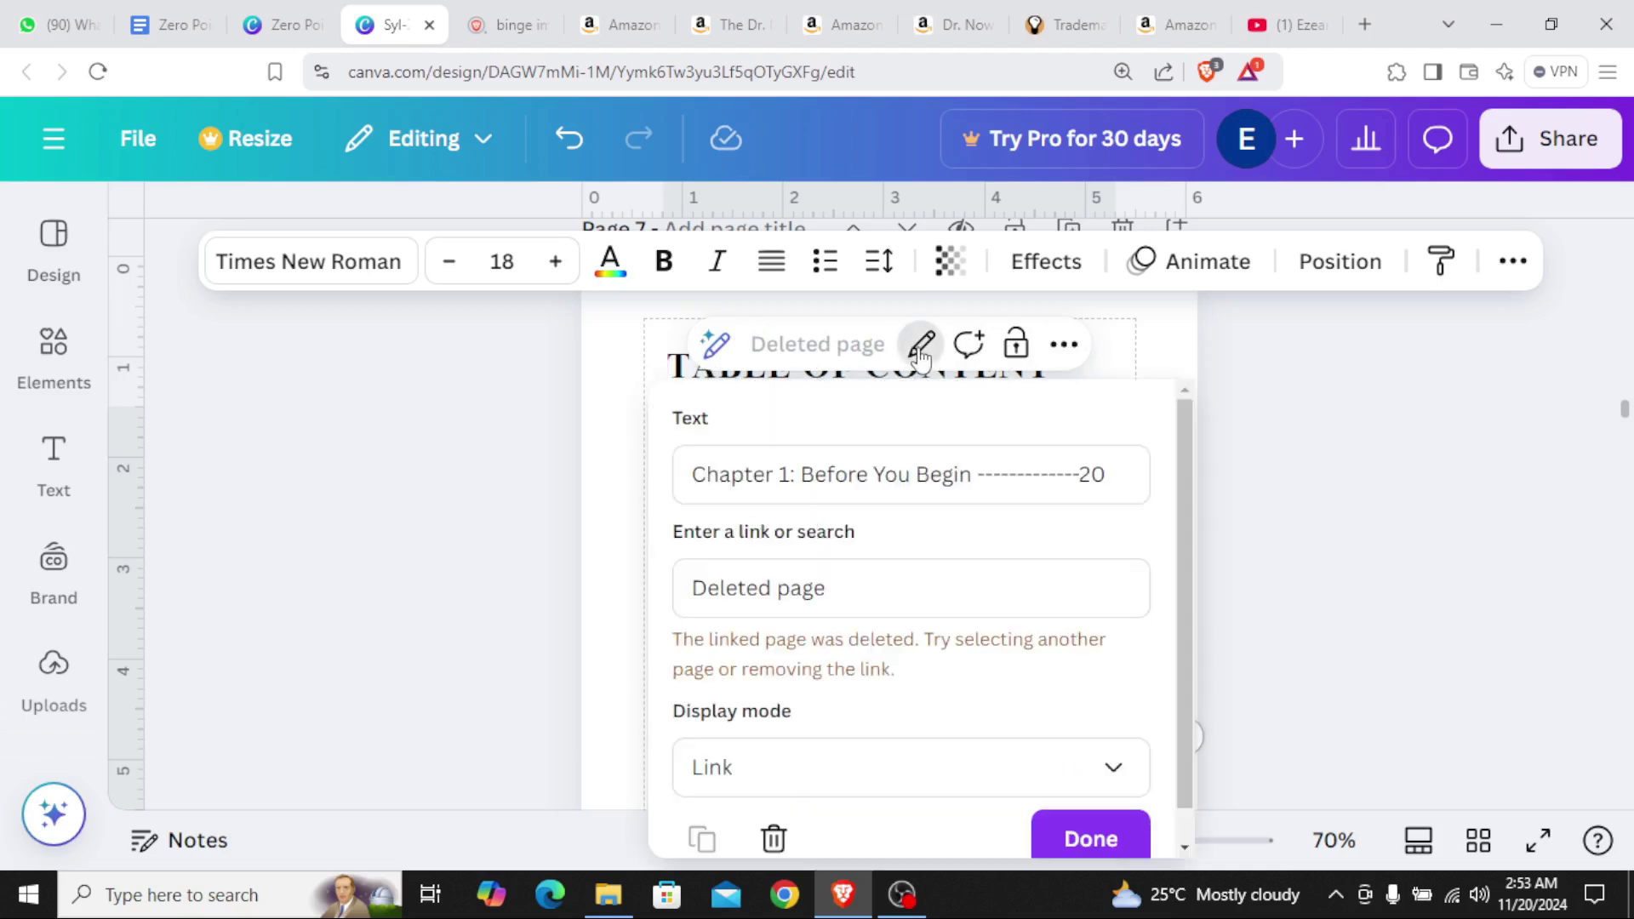
left_click(872, 592)
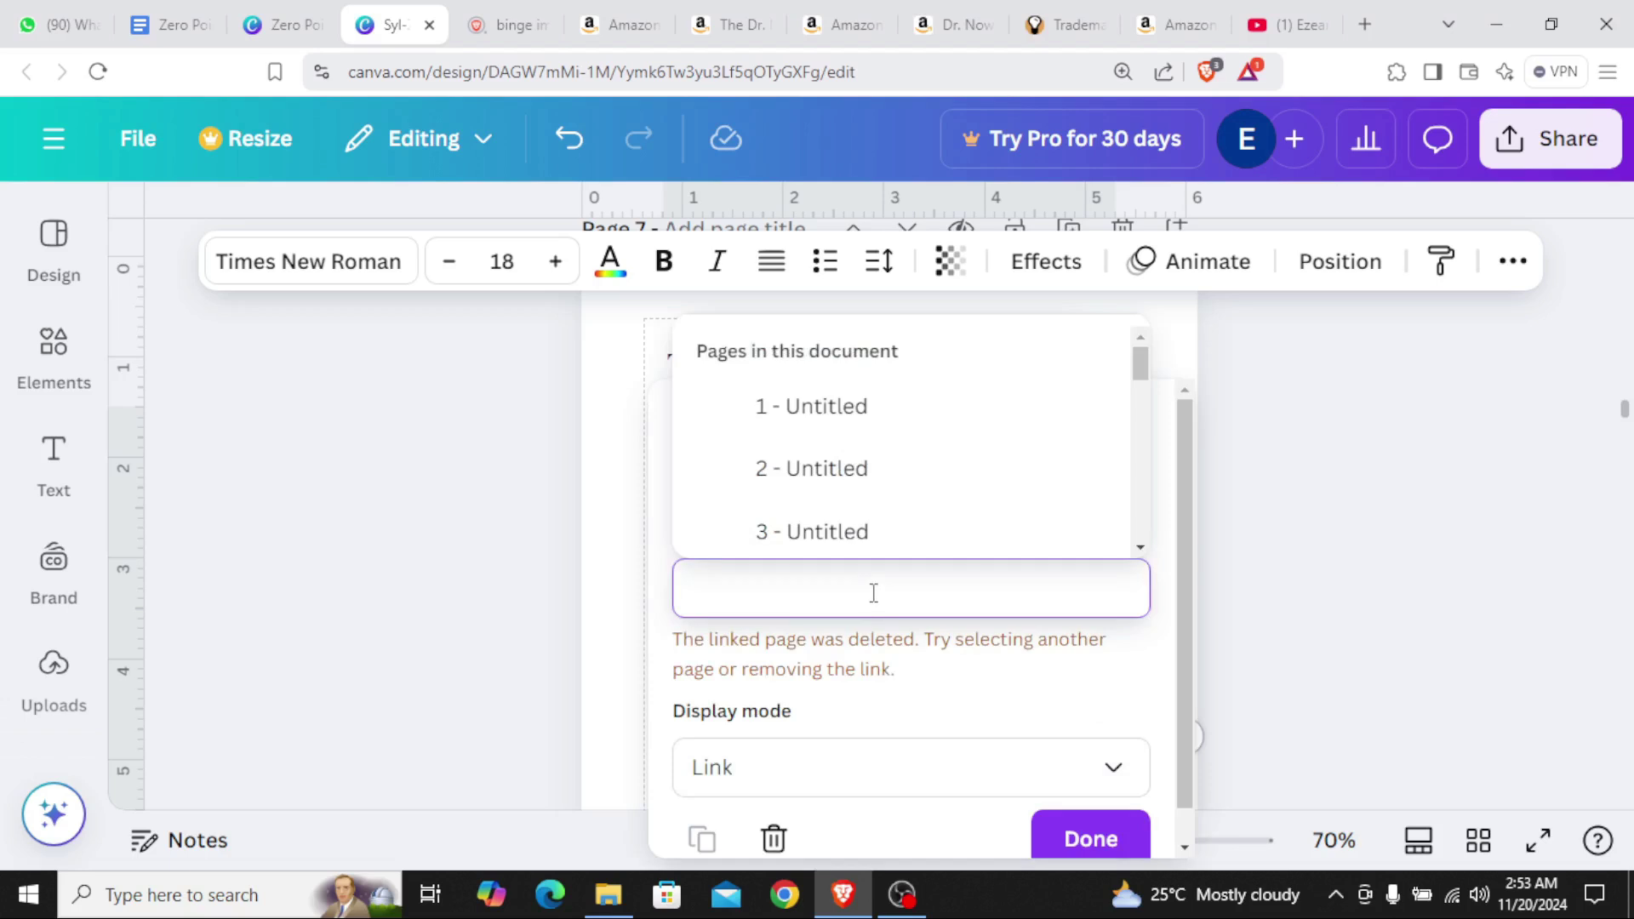
type("17")
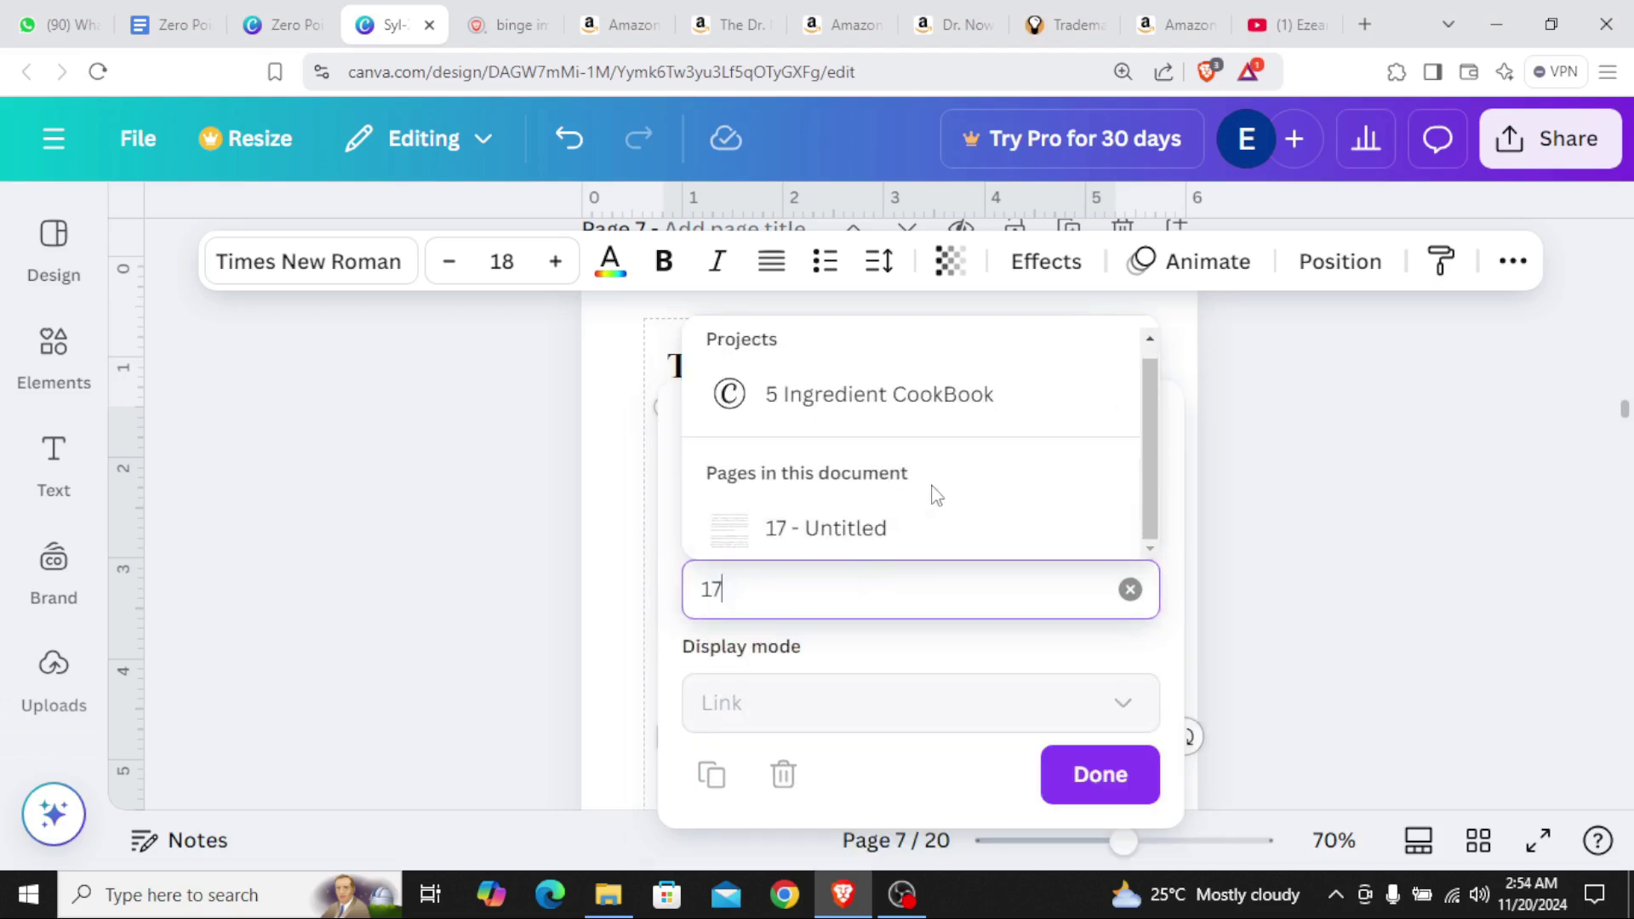
left_click(832, 525)
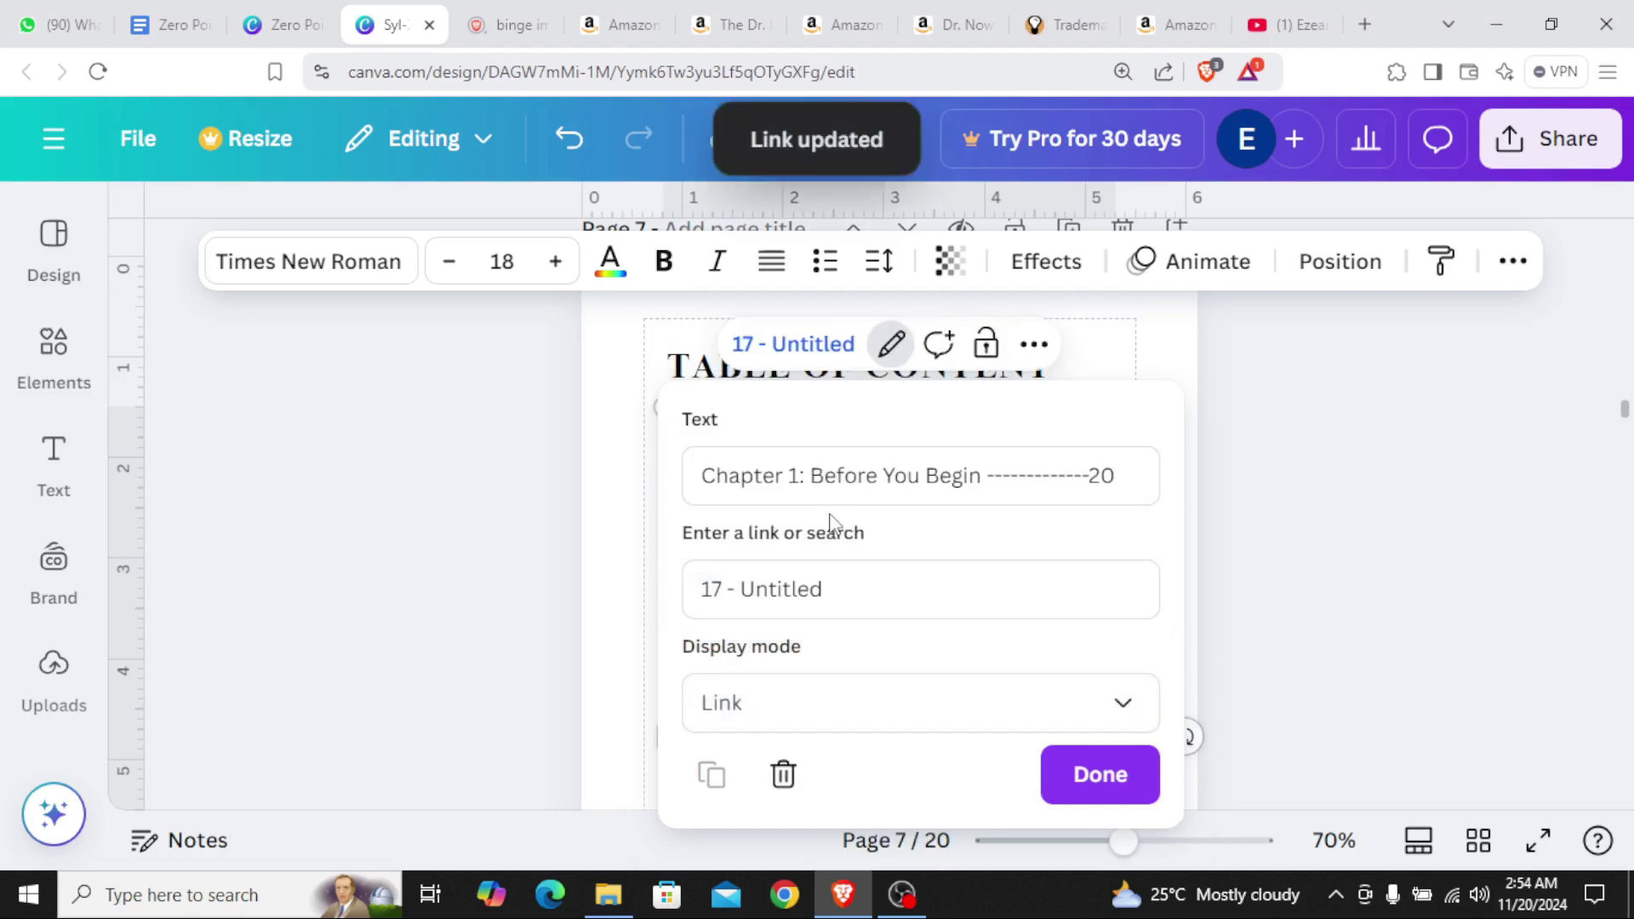
Remove the underline from the linked "Chapter 1: Before You Begin" line in the table of contents
left_click(1513, 262)
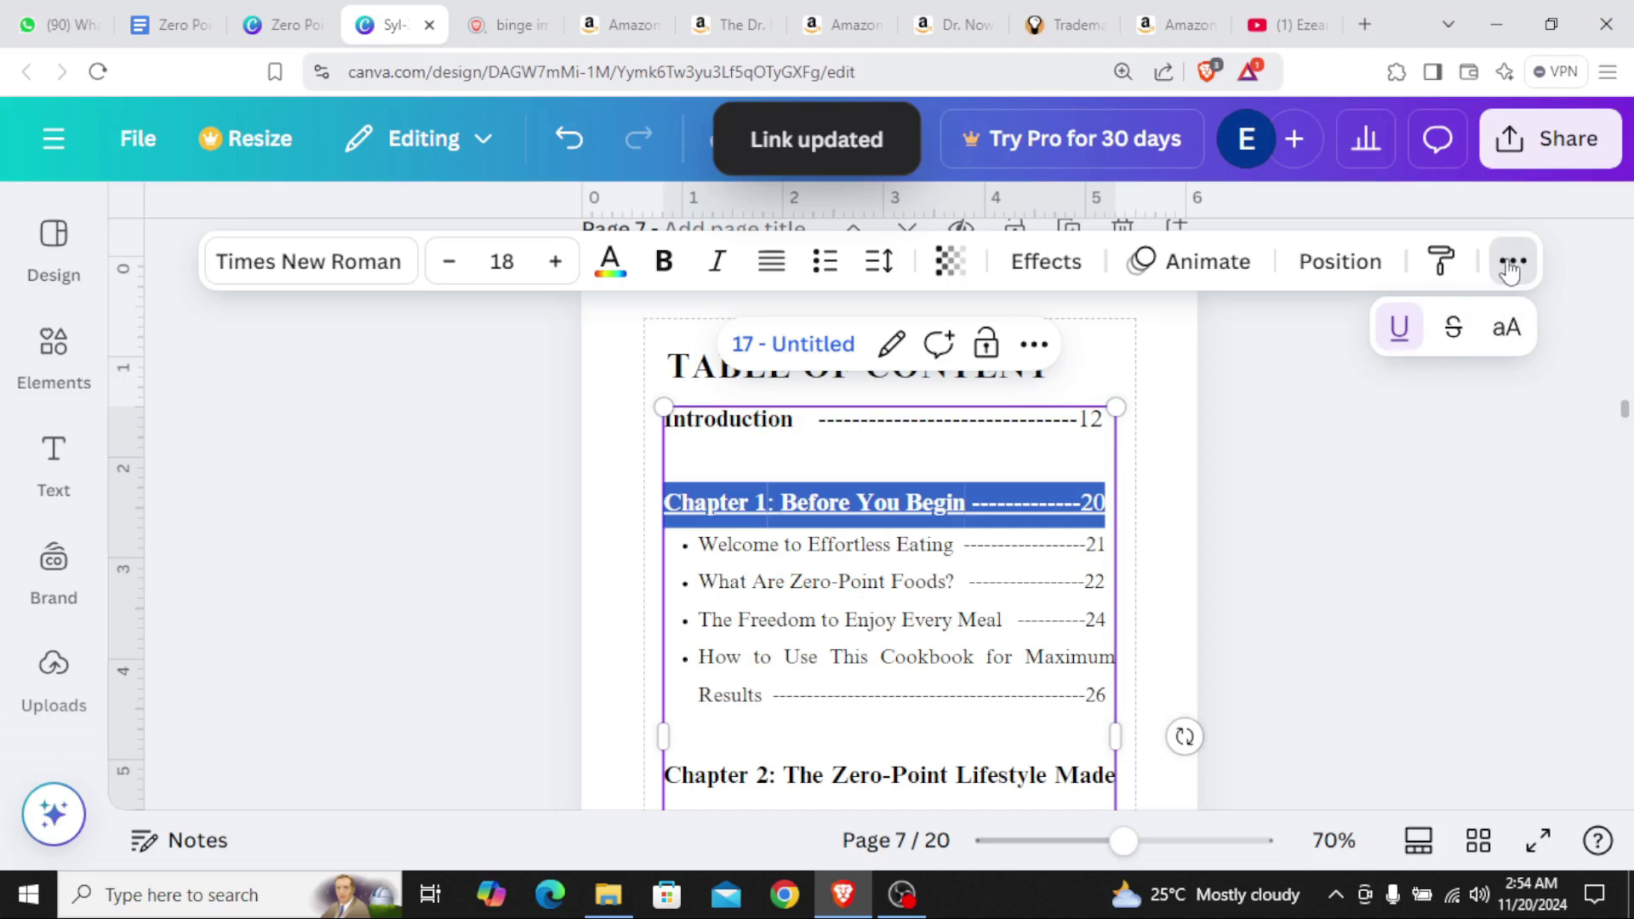
left_click(1515, 265)
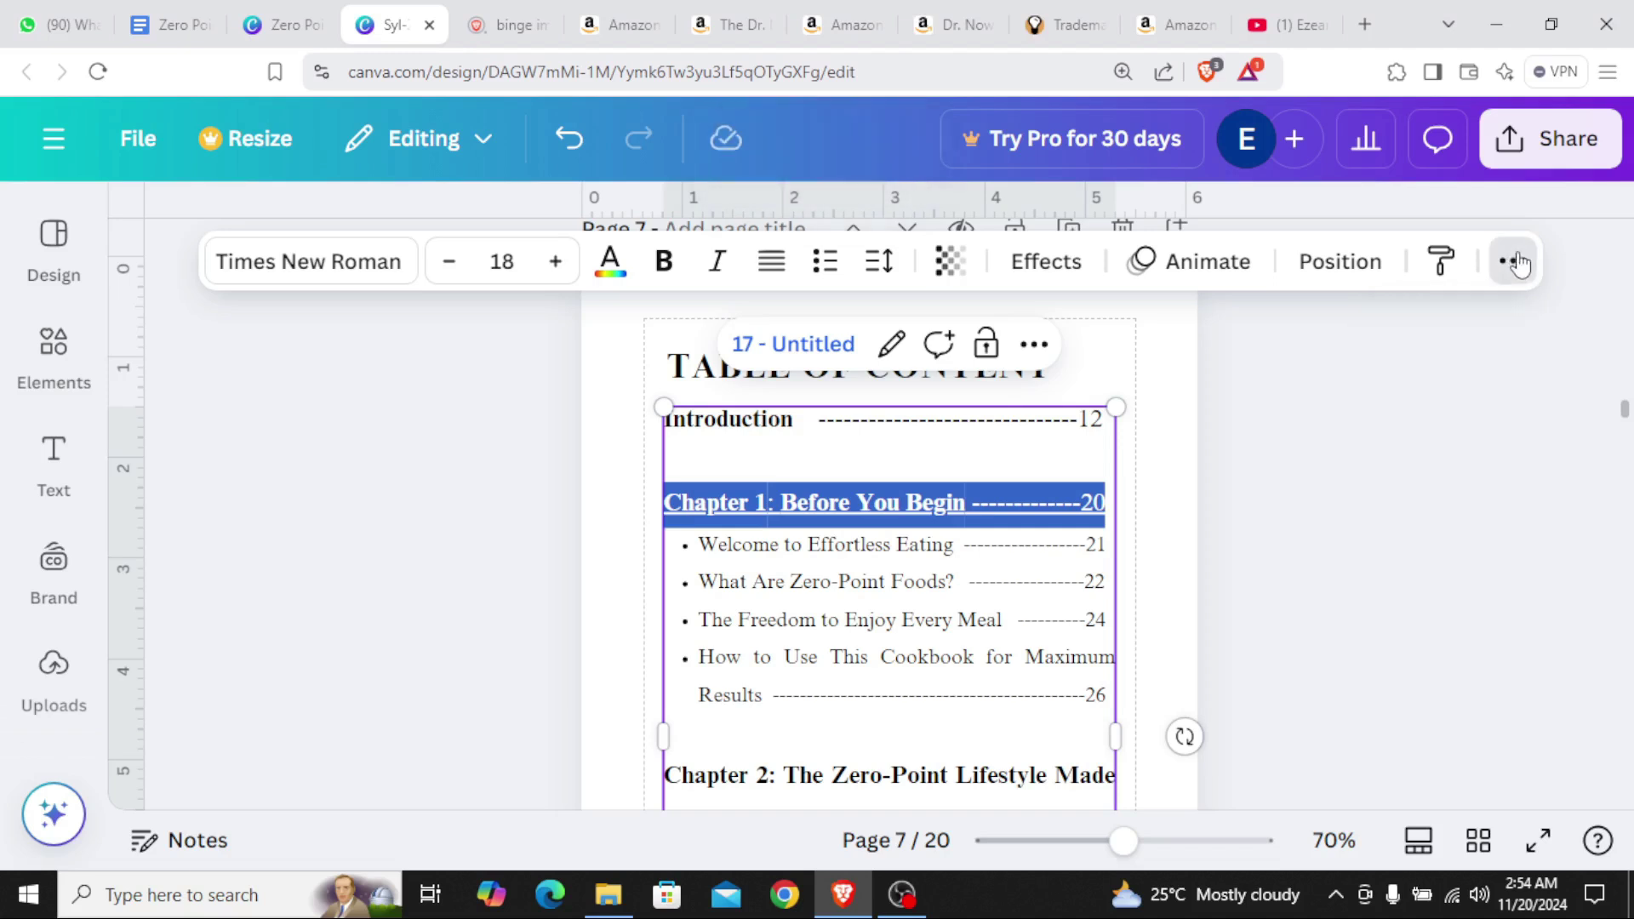
left_click(1514, 264)
left_click(1401, 345)
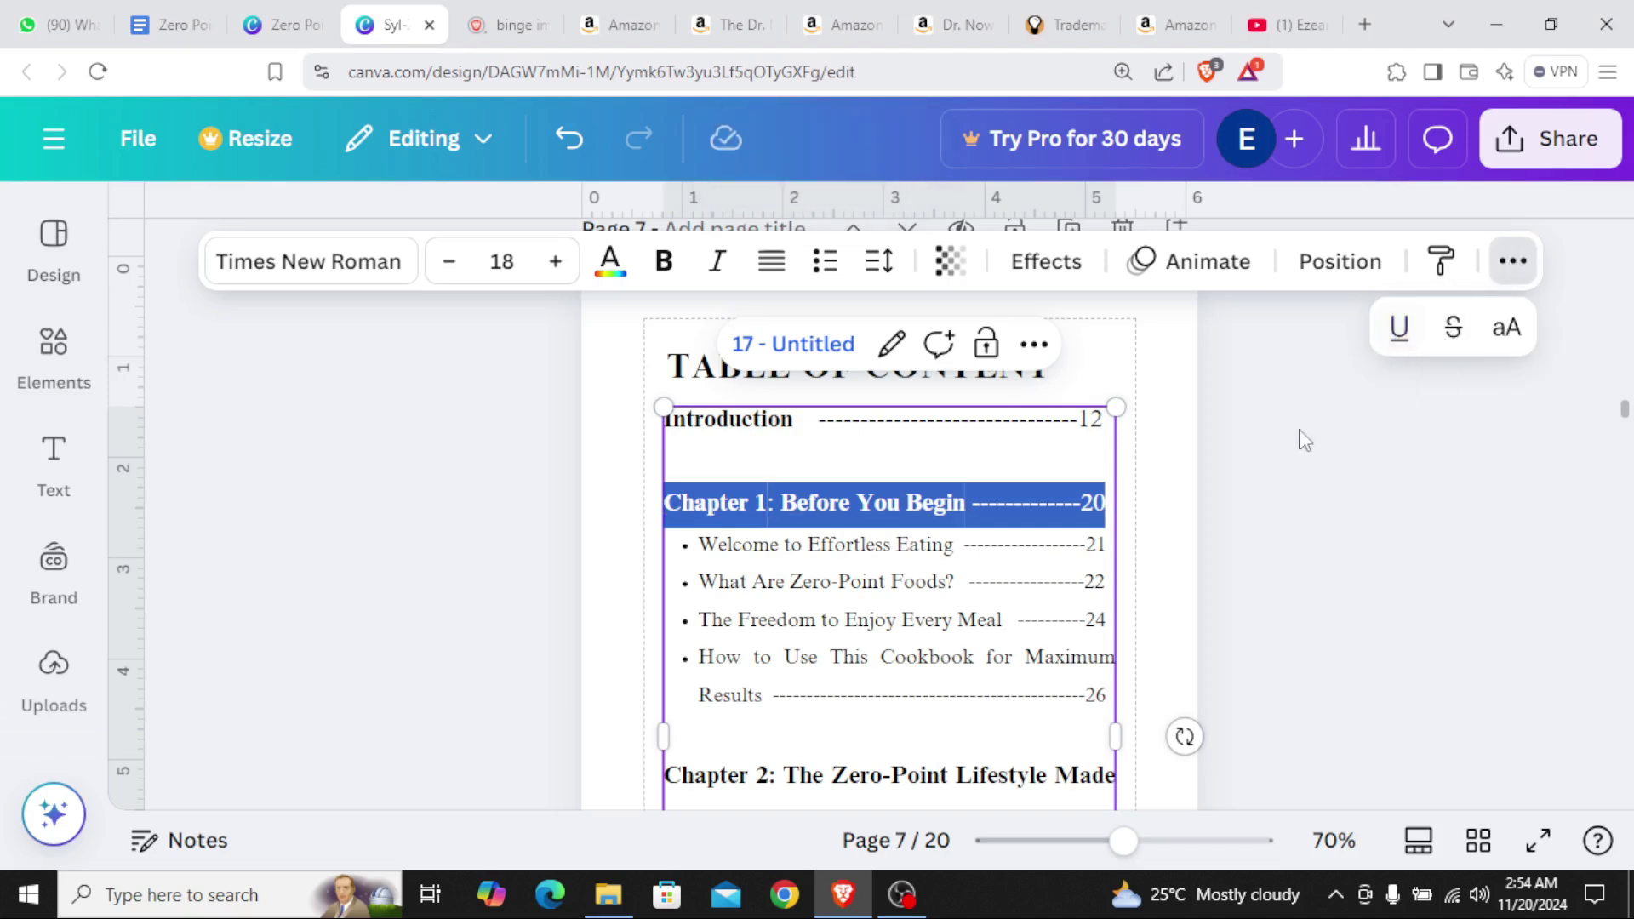
left_click(1308, 480)
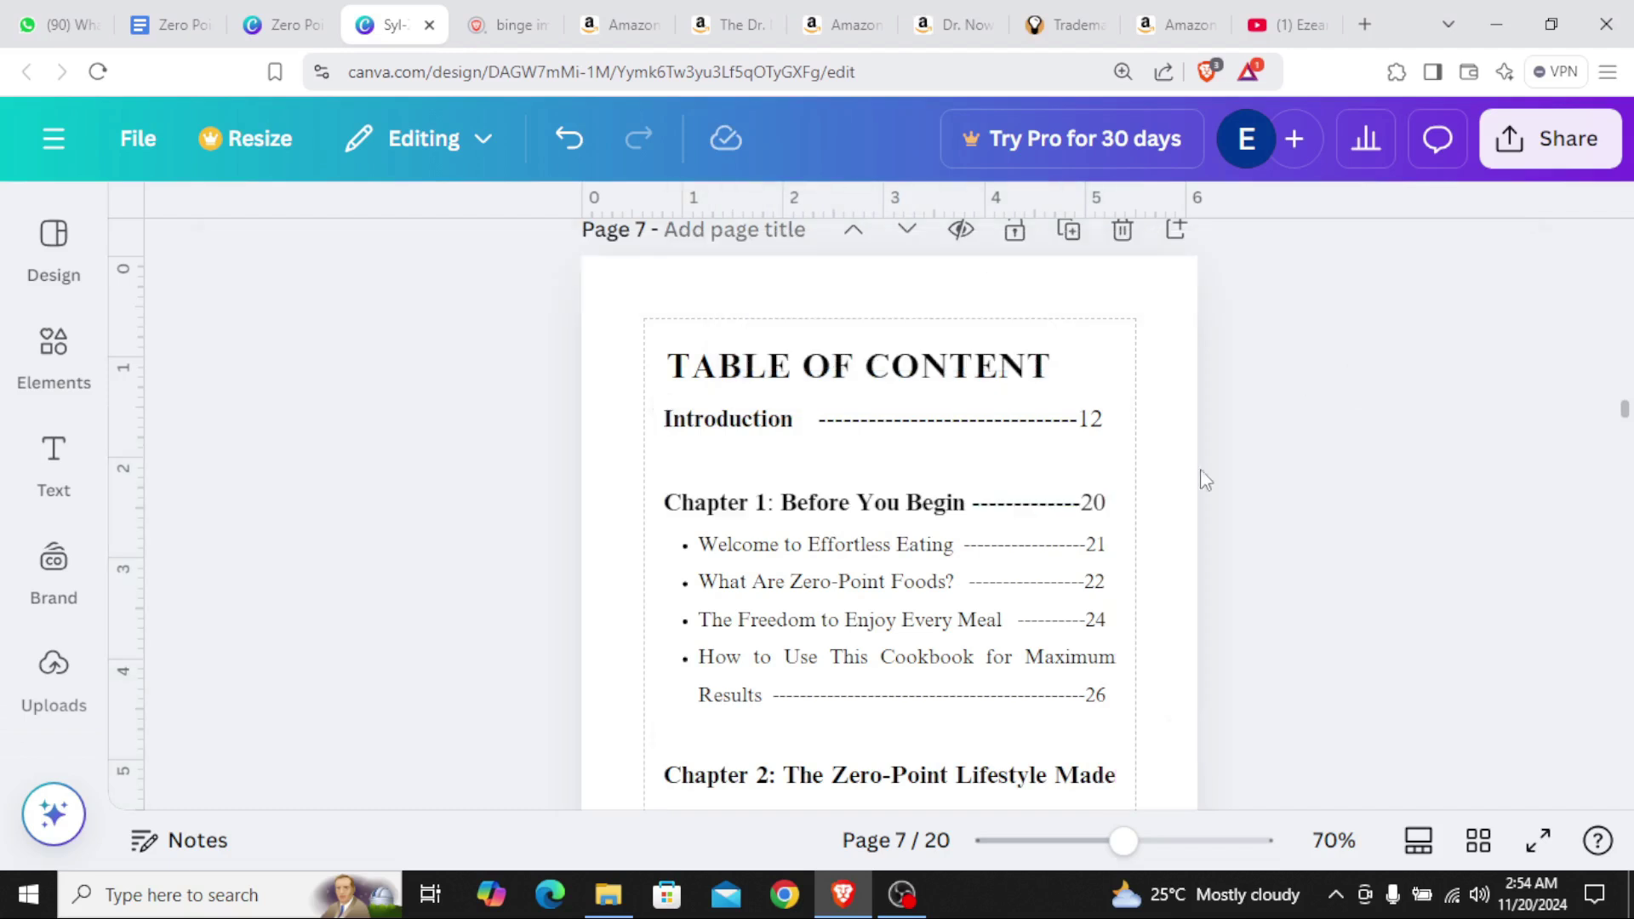
Follow the Chapter 1 link from the table of contents to check its target page, and return to page 7
left_click(829, 505)
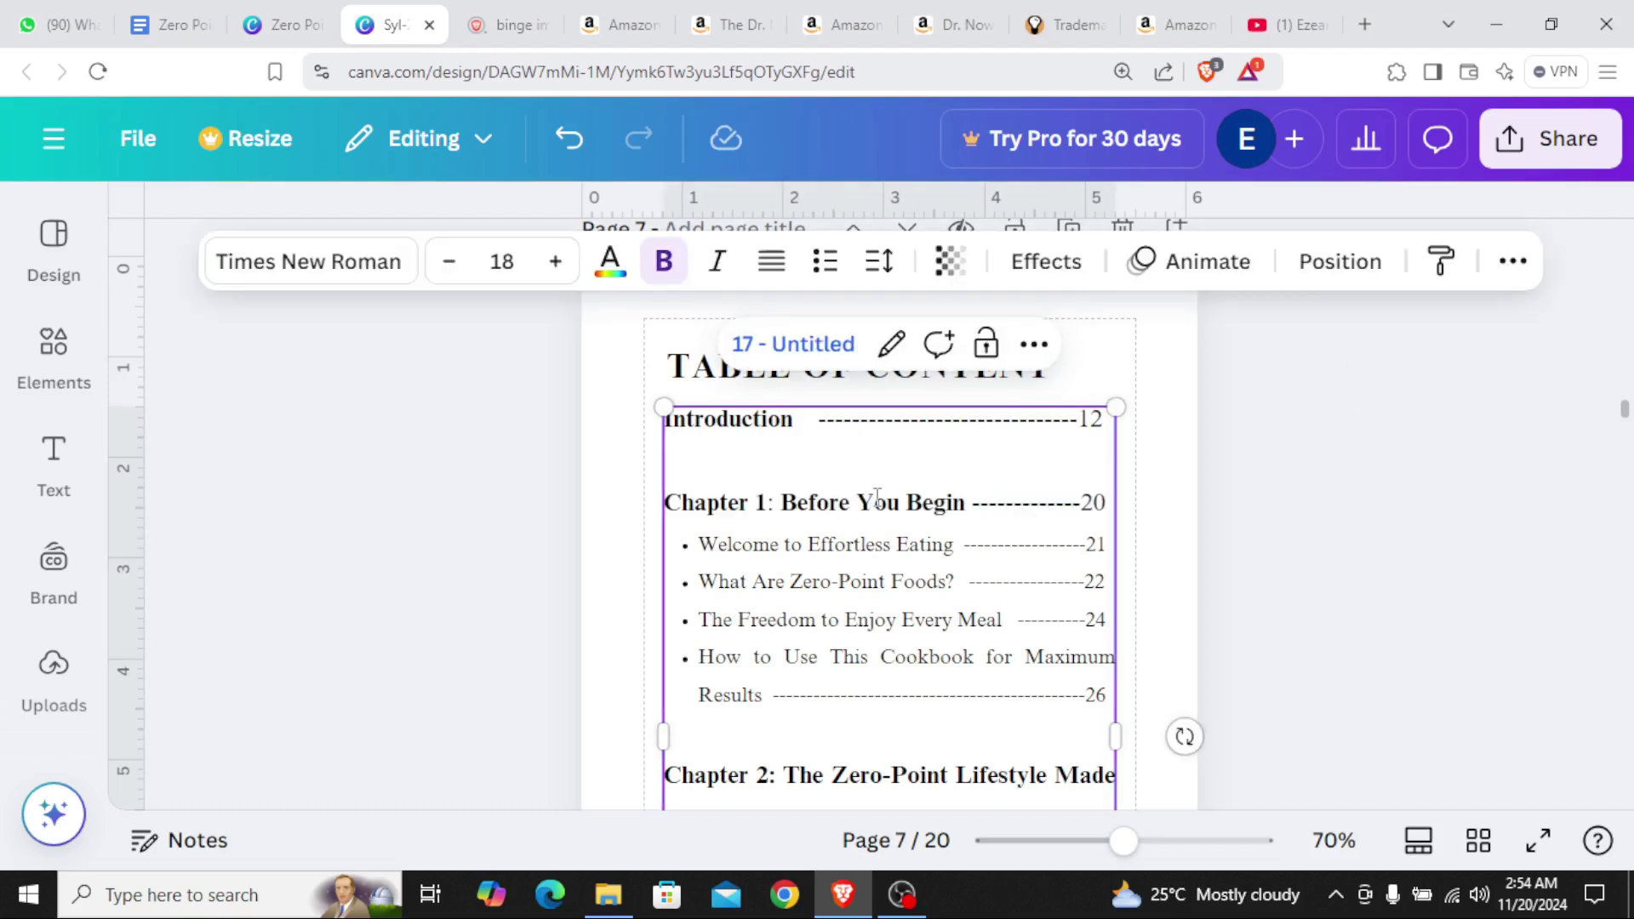
left_click(792, 344)
scroll(814, 295, "up", 1)
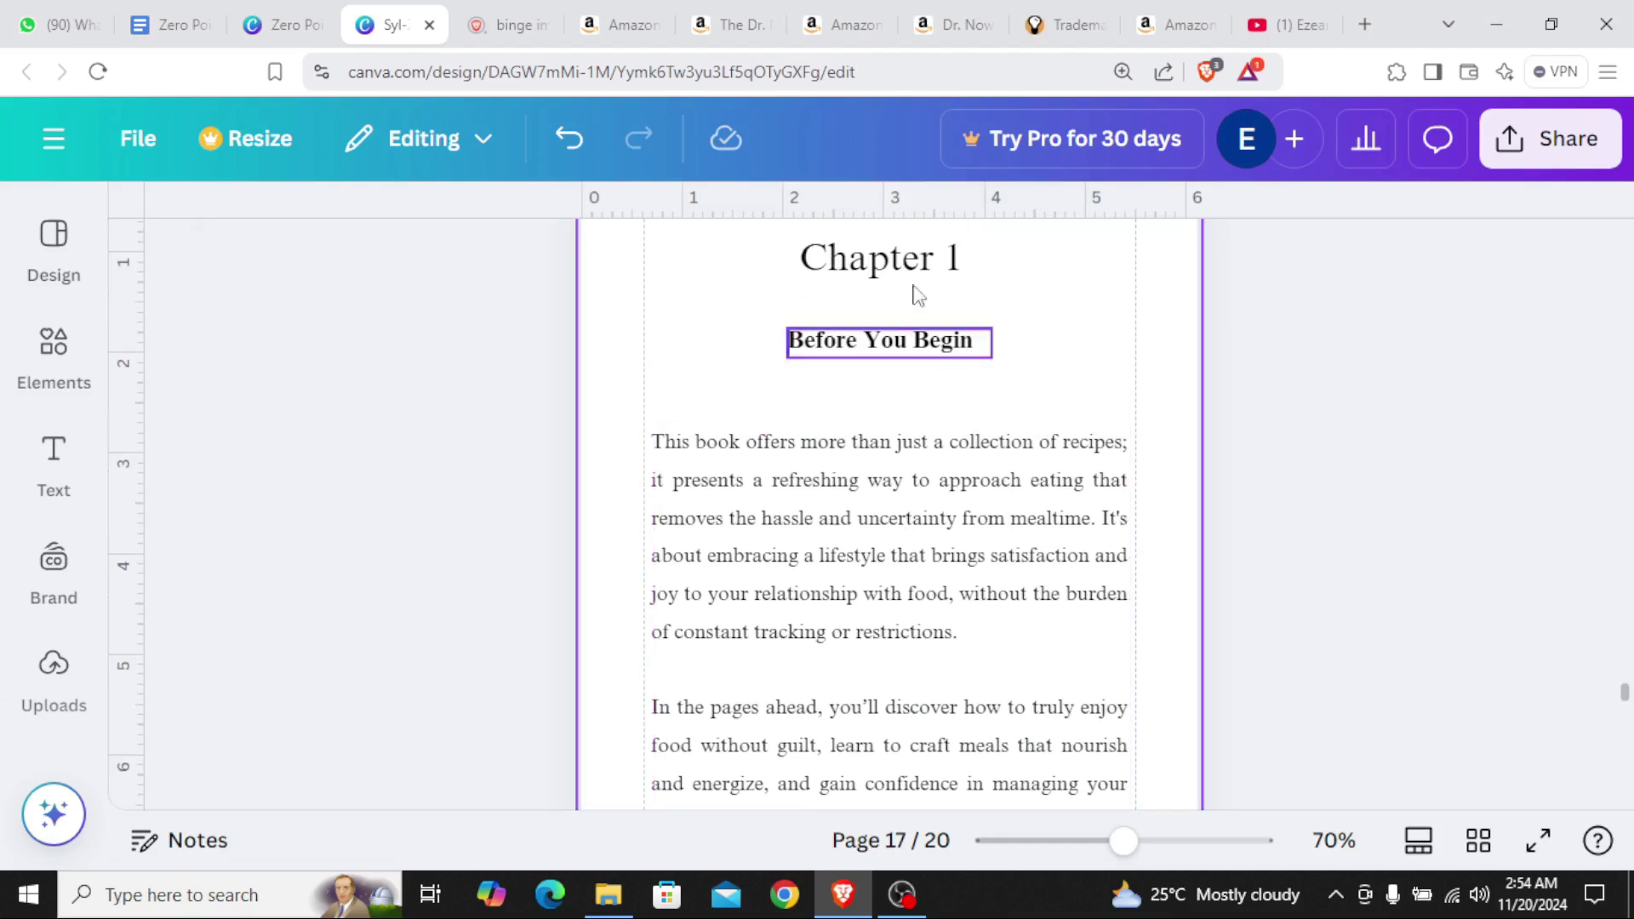
scroll(960, 489, "up", 3)
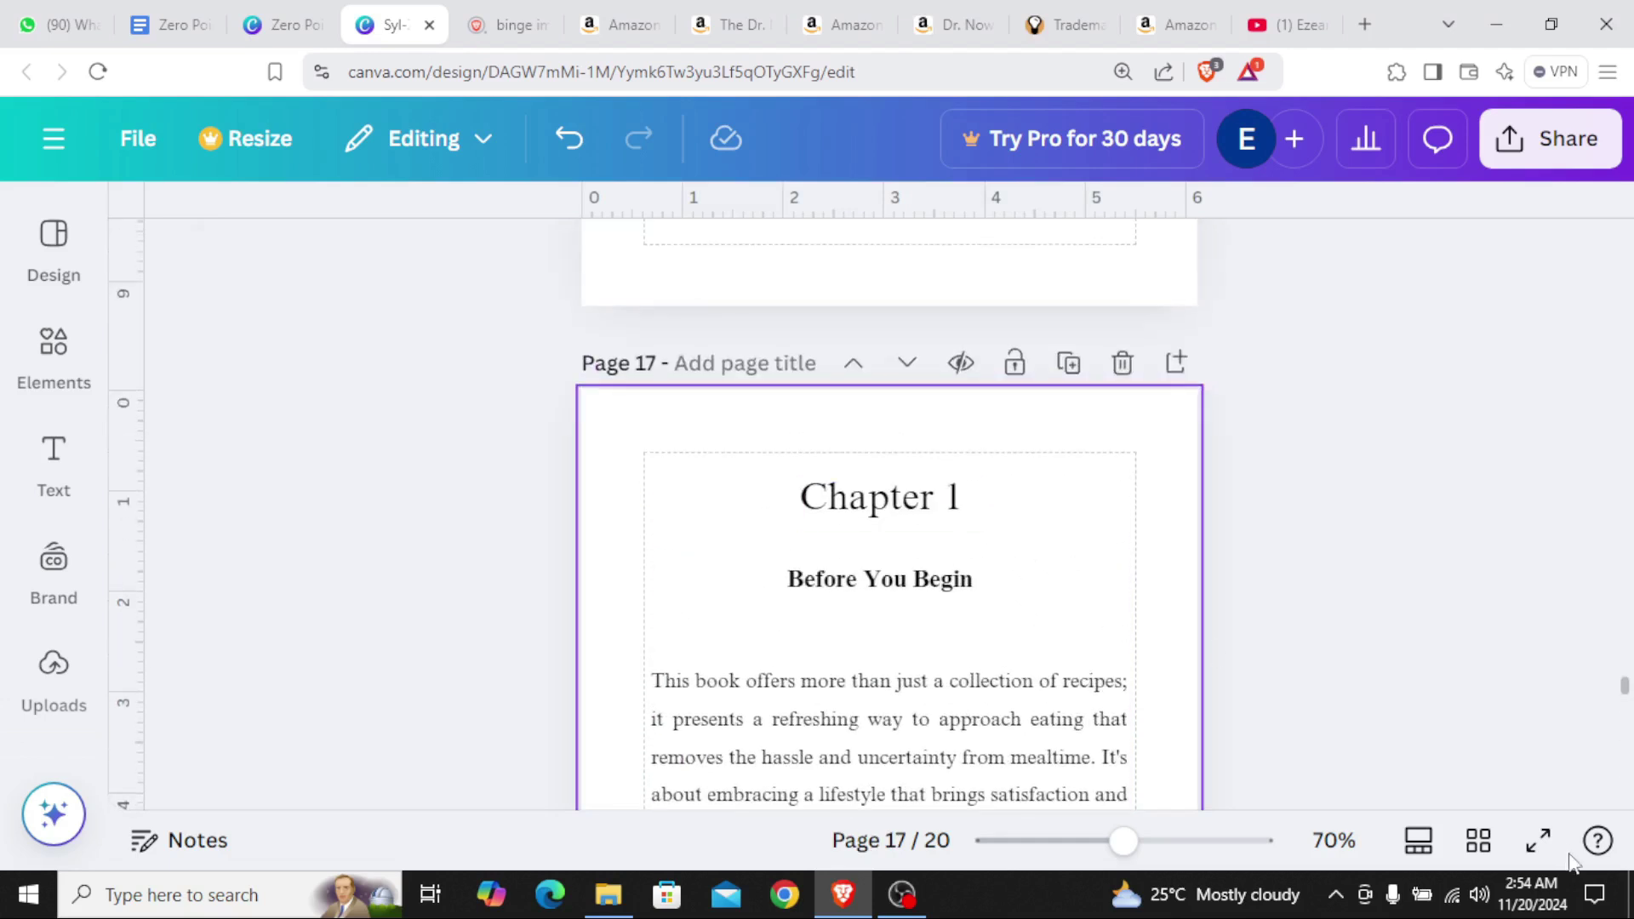
left_click(1477, 841)
left_click_drag(1630, 552, 1590, 346)
left_click(534, 649)
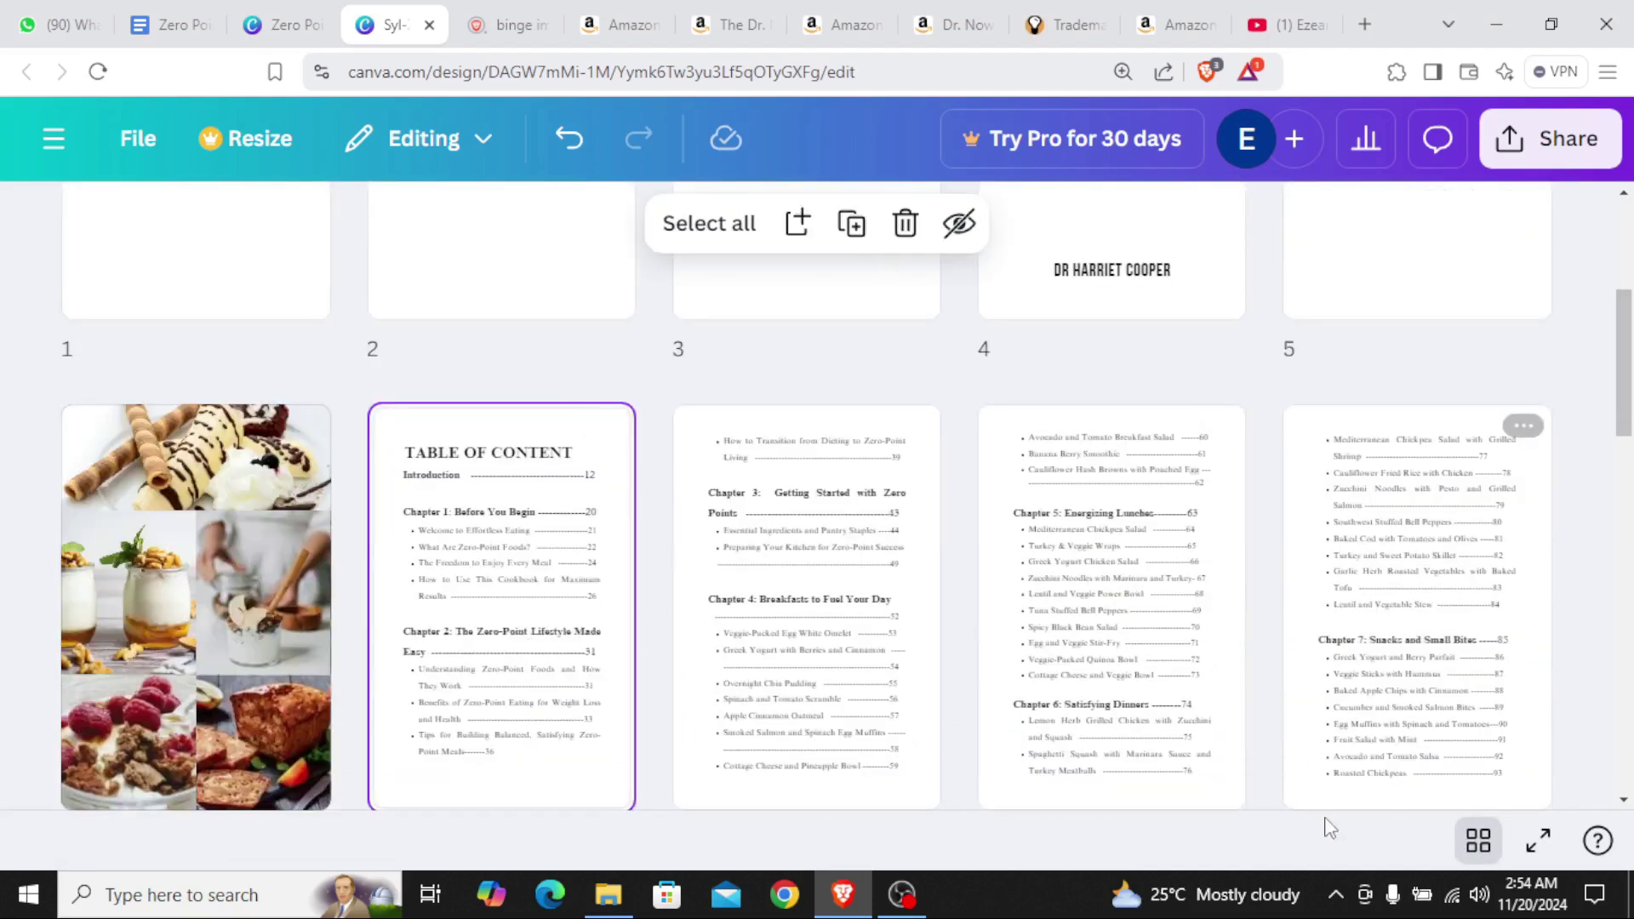
left_click(1479, 840)
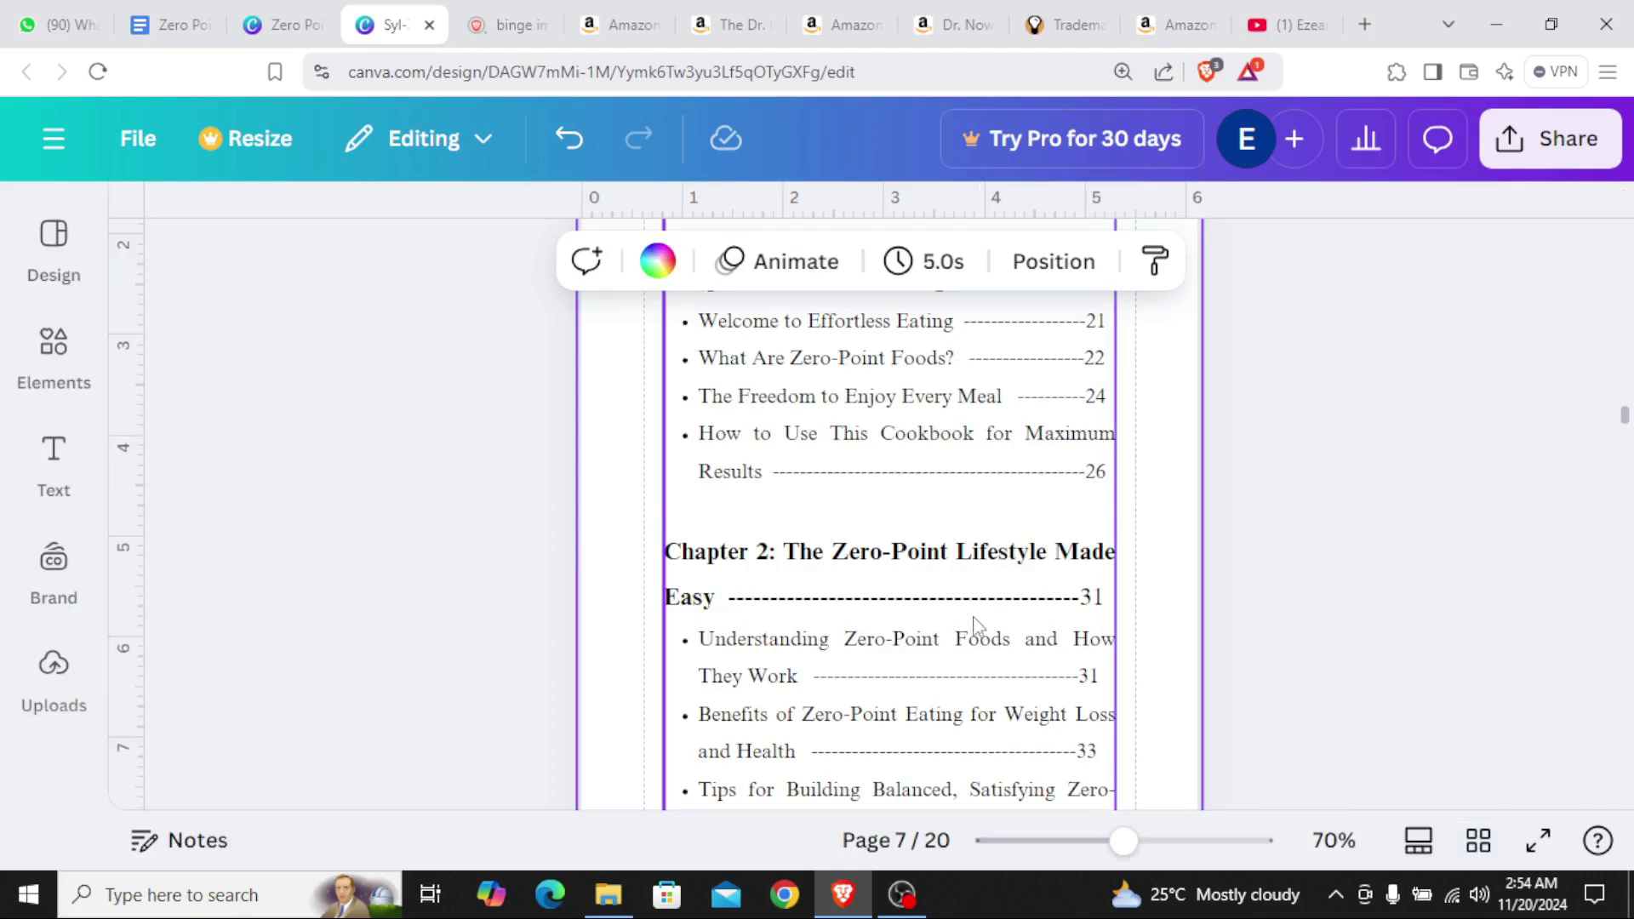
Relink the "Chapter 3: Getting Started with Zero Points" heading on page 8 to page 18 of the document
scroll(974, 626, "down", 13)
scroll(975, 626, "down", 1)
scroll(962, 631, "up", 2)
left_click(895, 611)
double_click(895, 611)
left_click(896, 612)
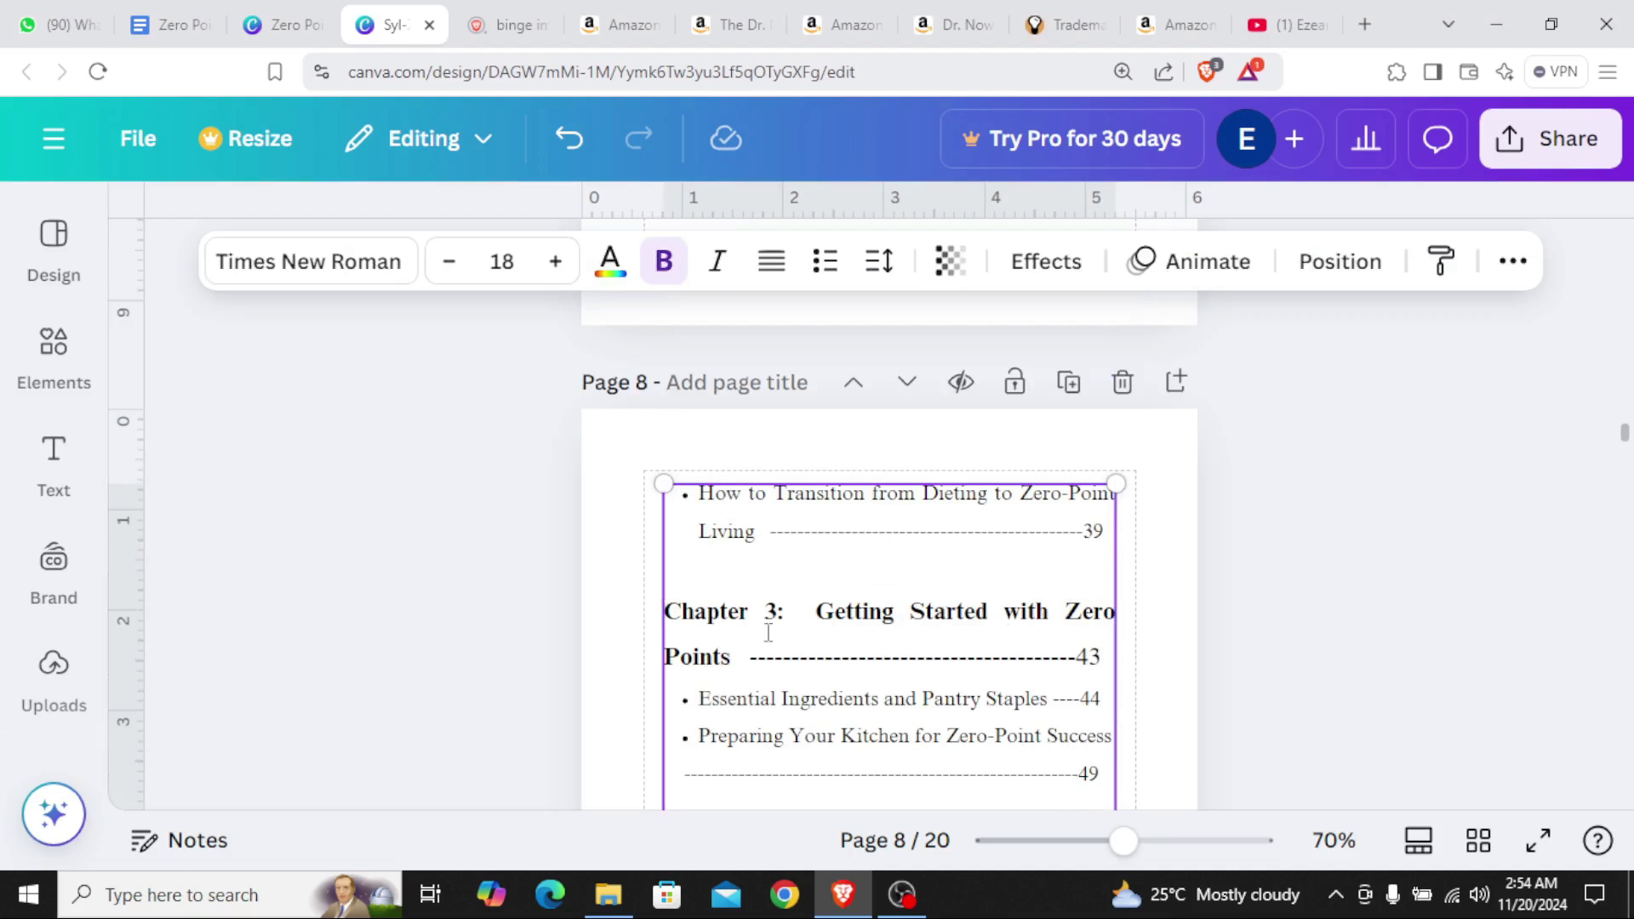
left_click_drag(741, 659, 669, 610)
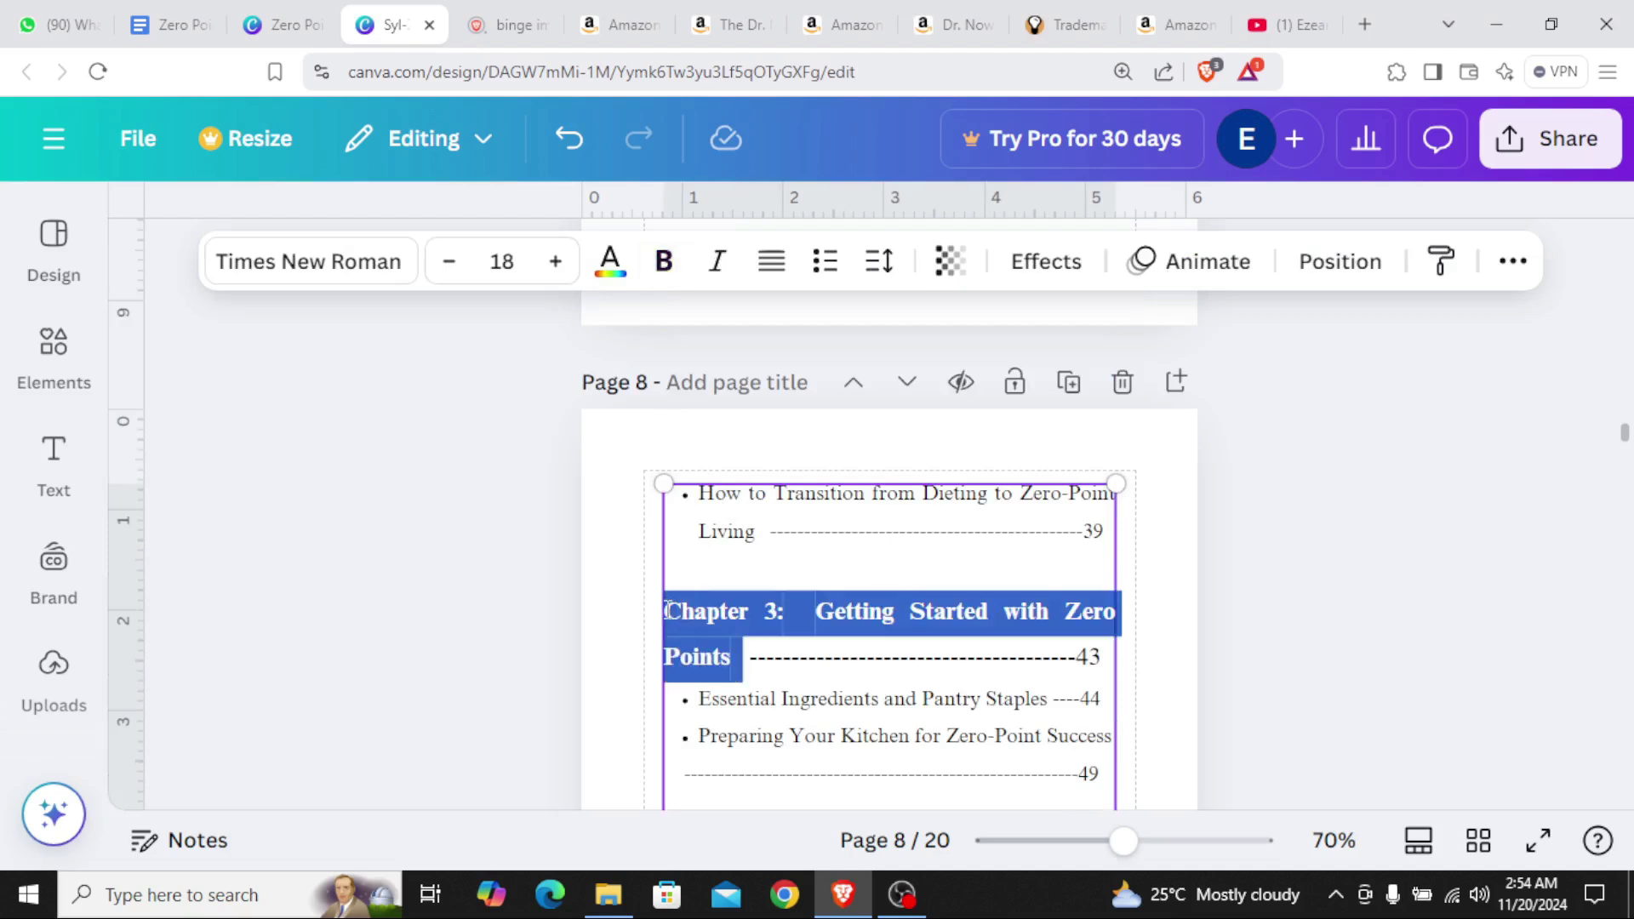
scroll(843, 607, "down", 2)
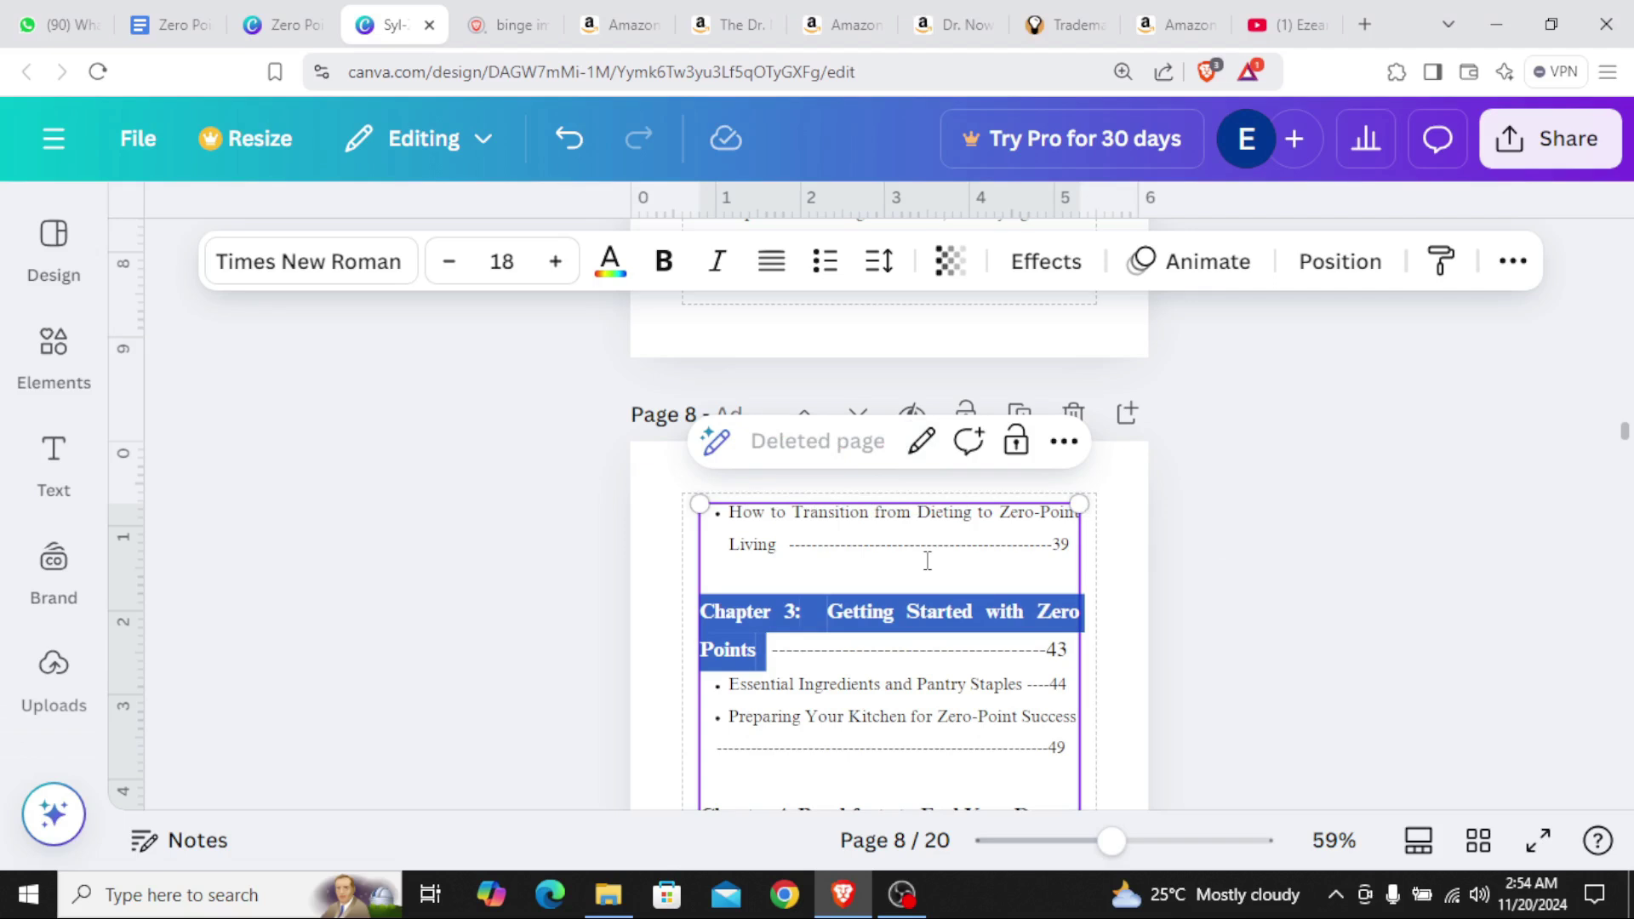
left_click_drag(1105, 840, 1030, 843)
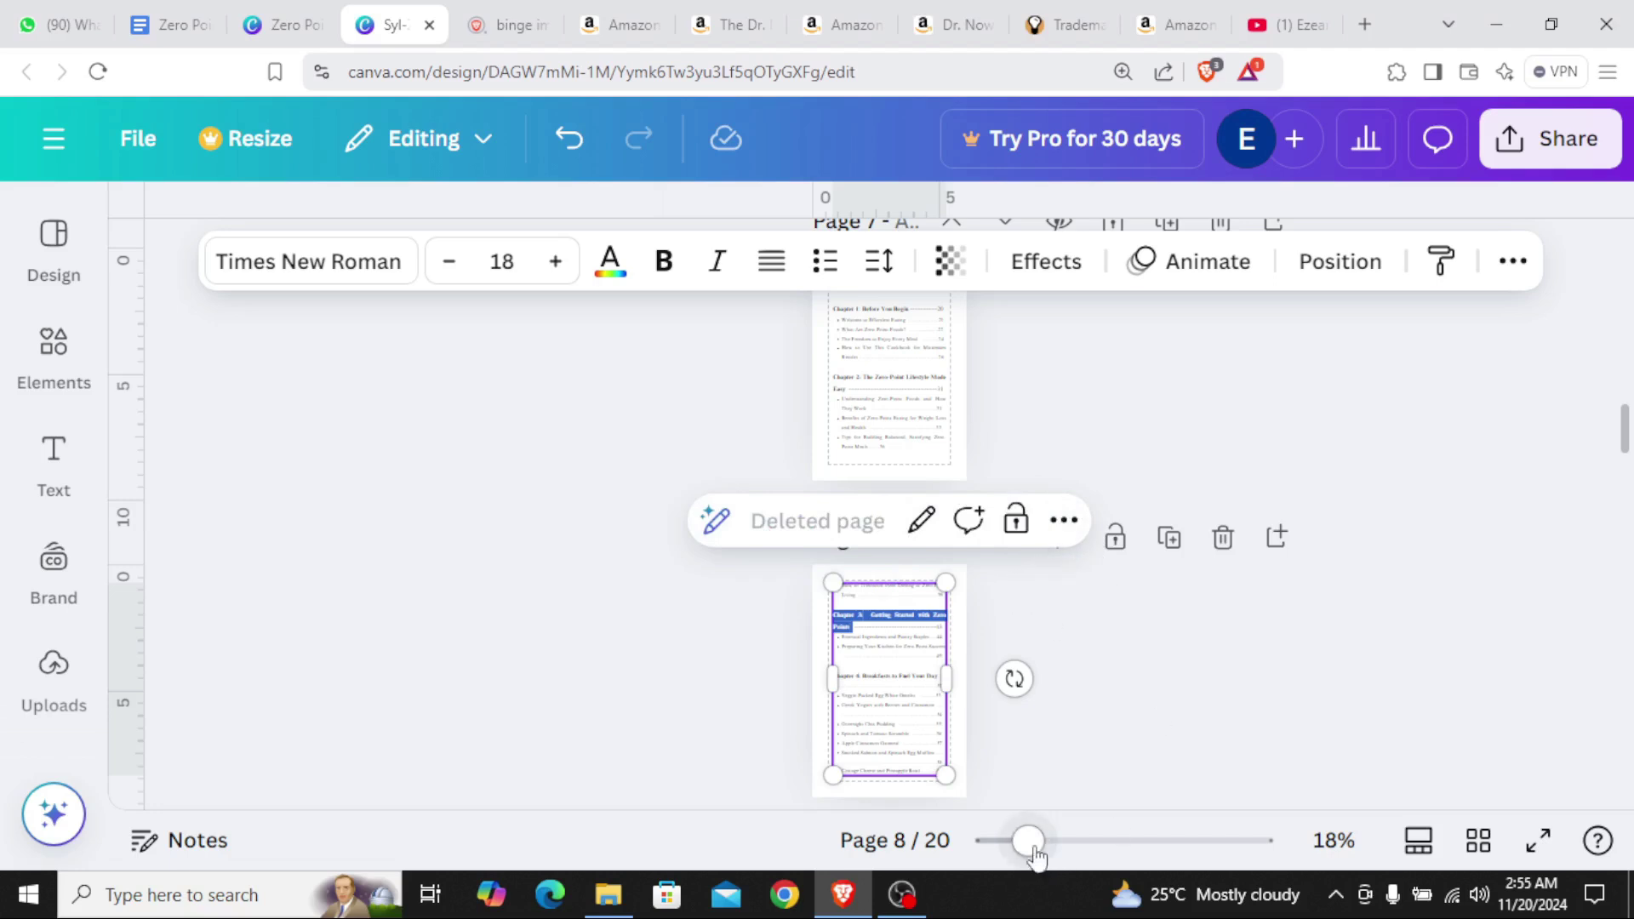
mouse_move(1029, 841)
left_mouse_down()
mouse_move(1061, 841)
mouse_move(1024, 841)
left_mouse_up()
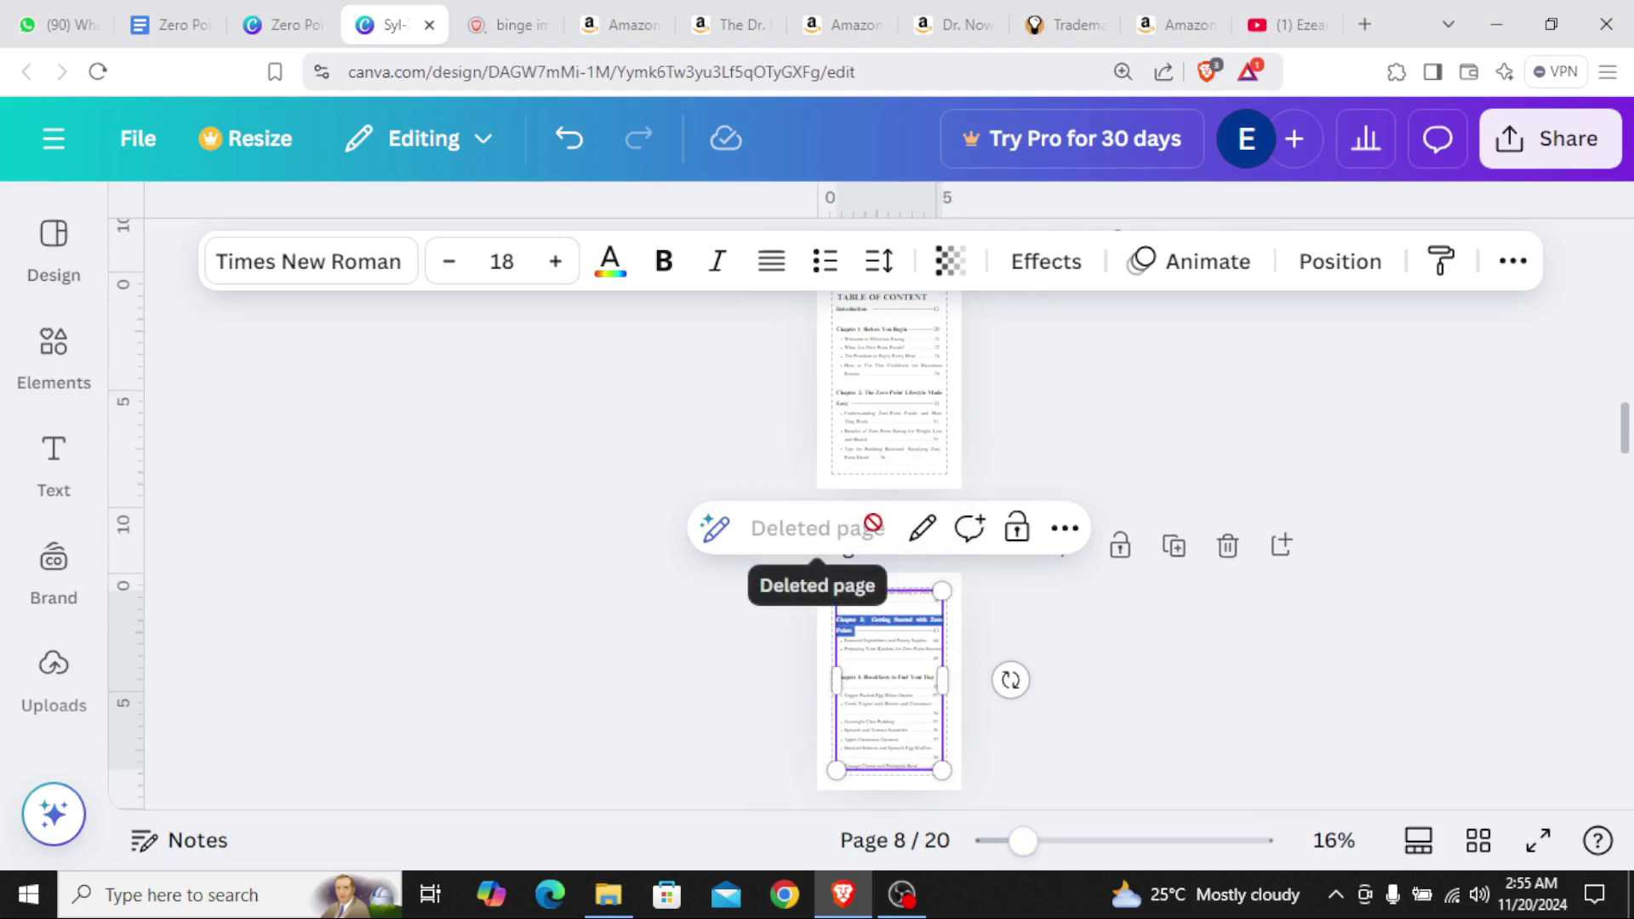
left_click_drag(1051, 843, 1160, 841)
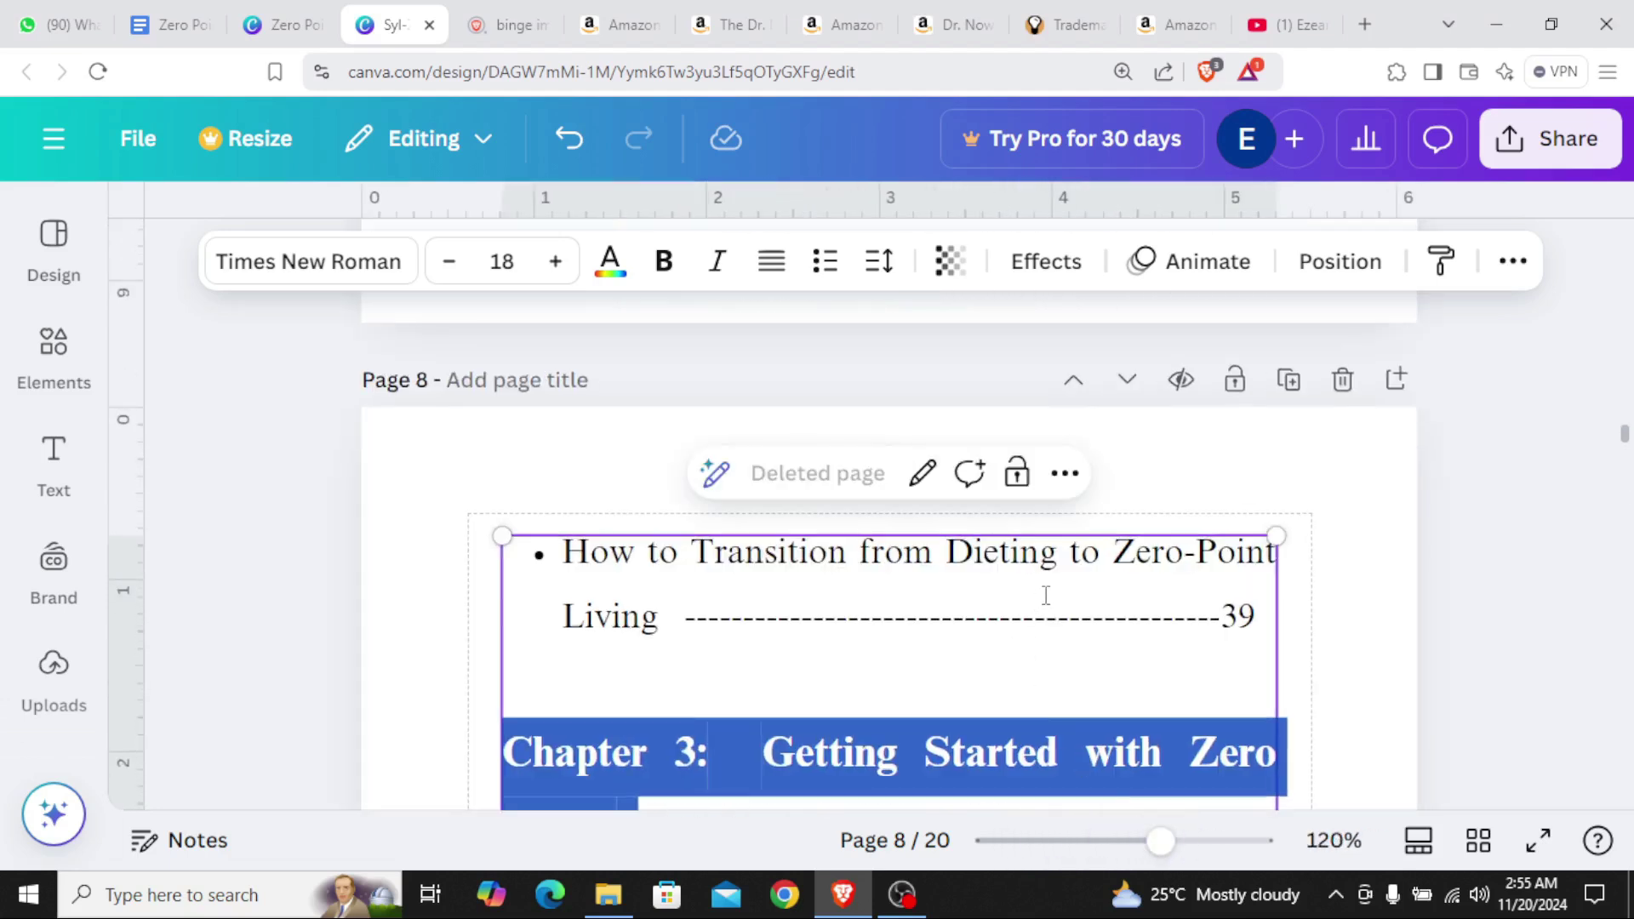
scroll(1046, 596, "down", 5)
scroll(1044, 599, "up", 1)
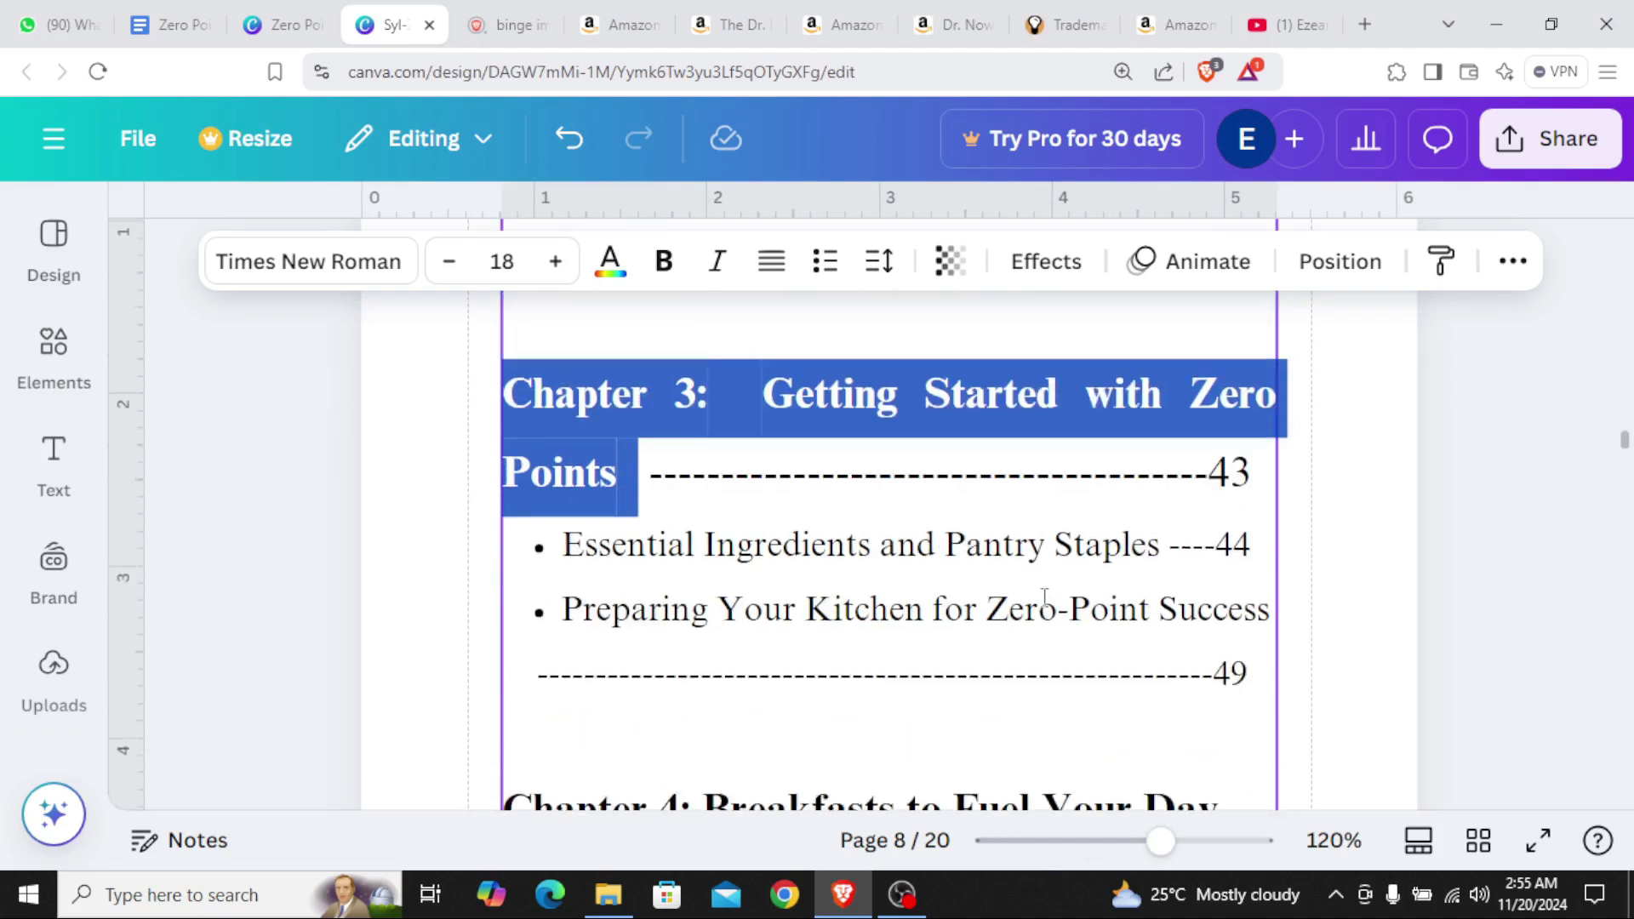
left_click_drag(1160, 841, 1106, 852)
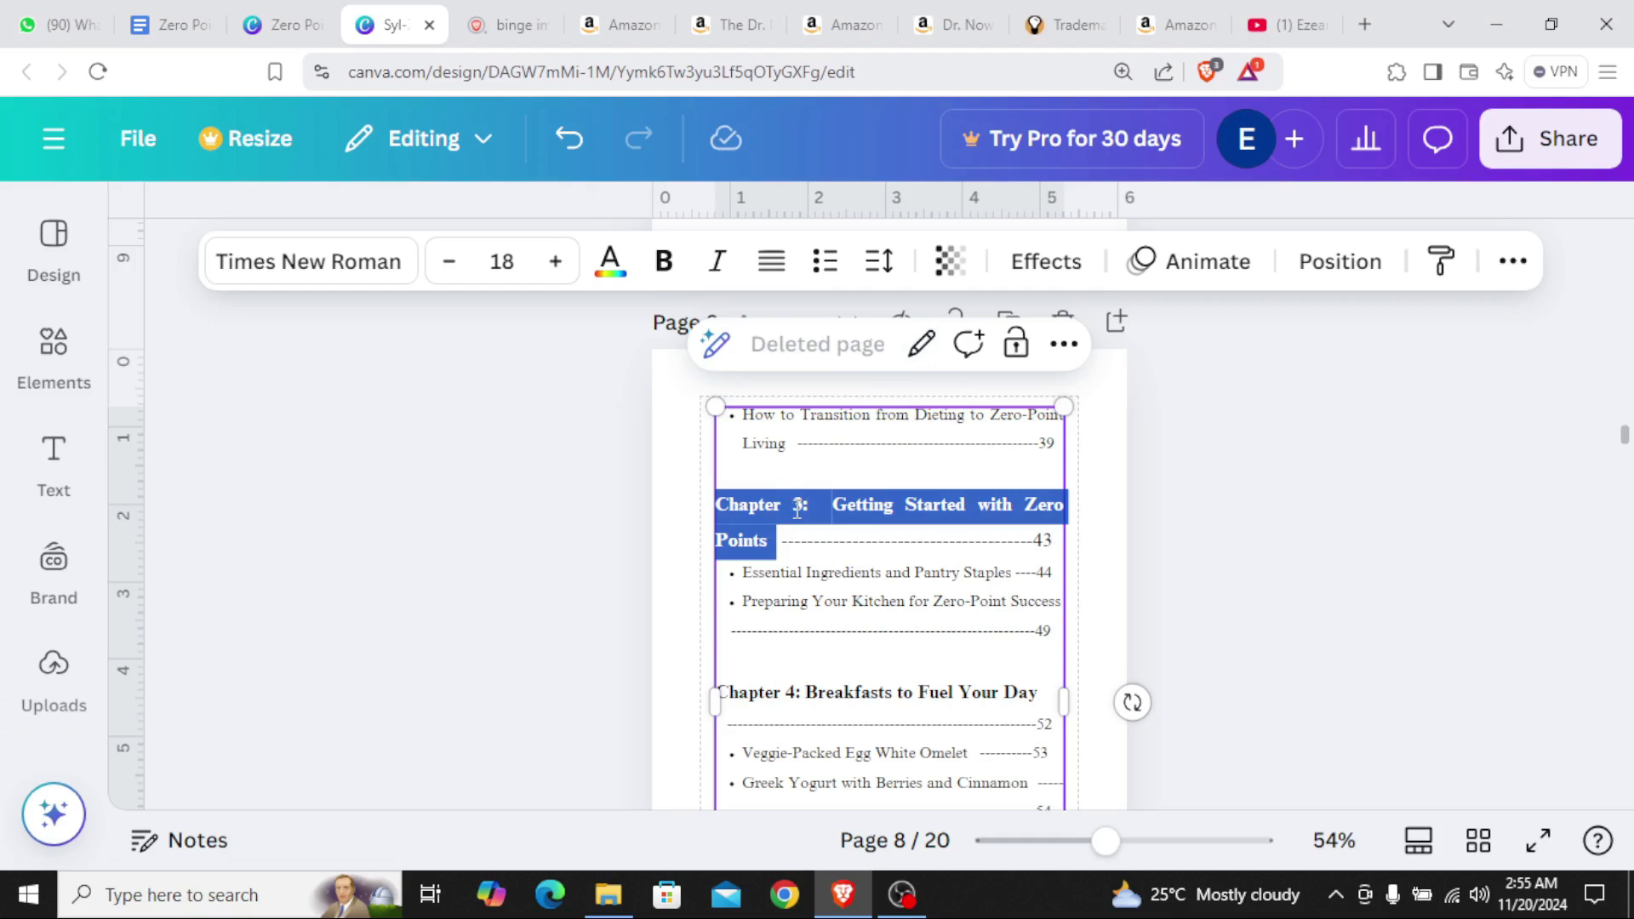
left_click(921, 343)
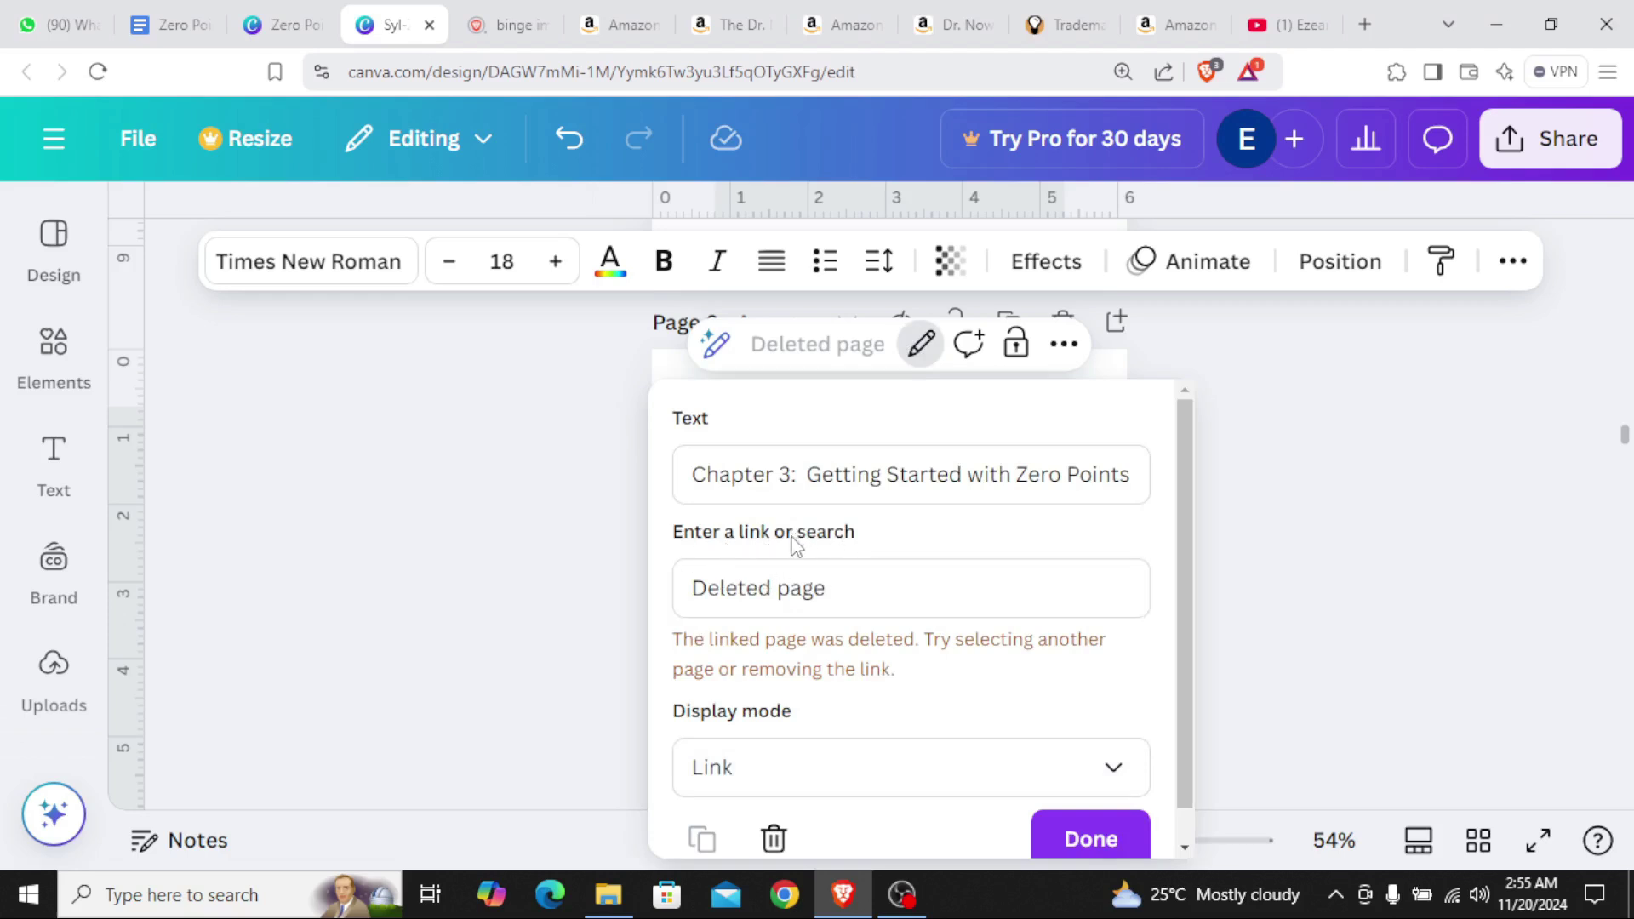
left_click(843, 592)
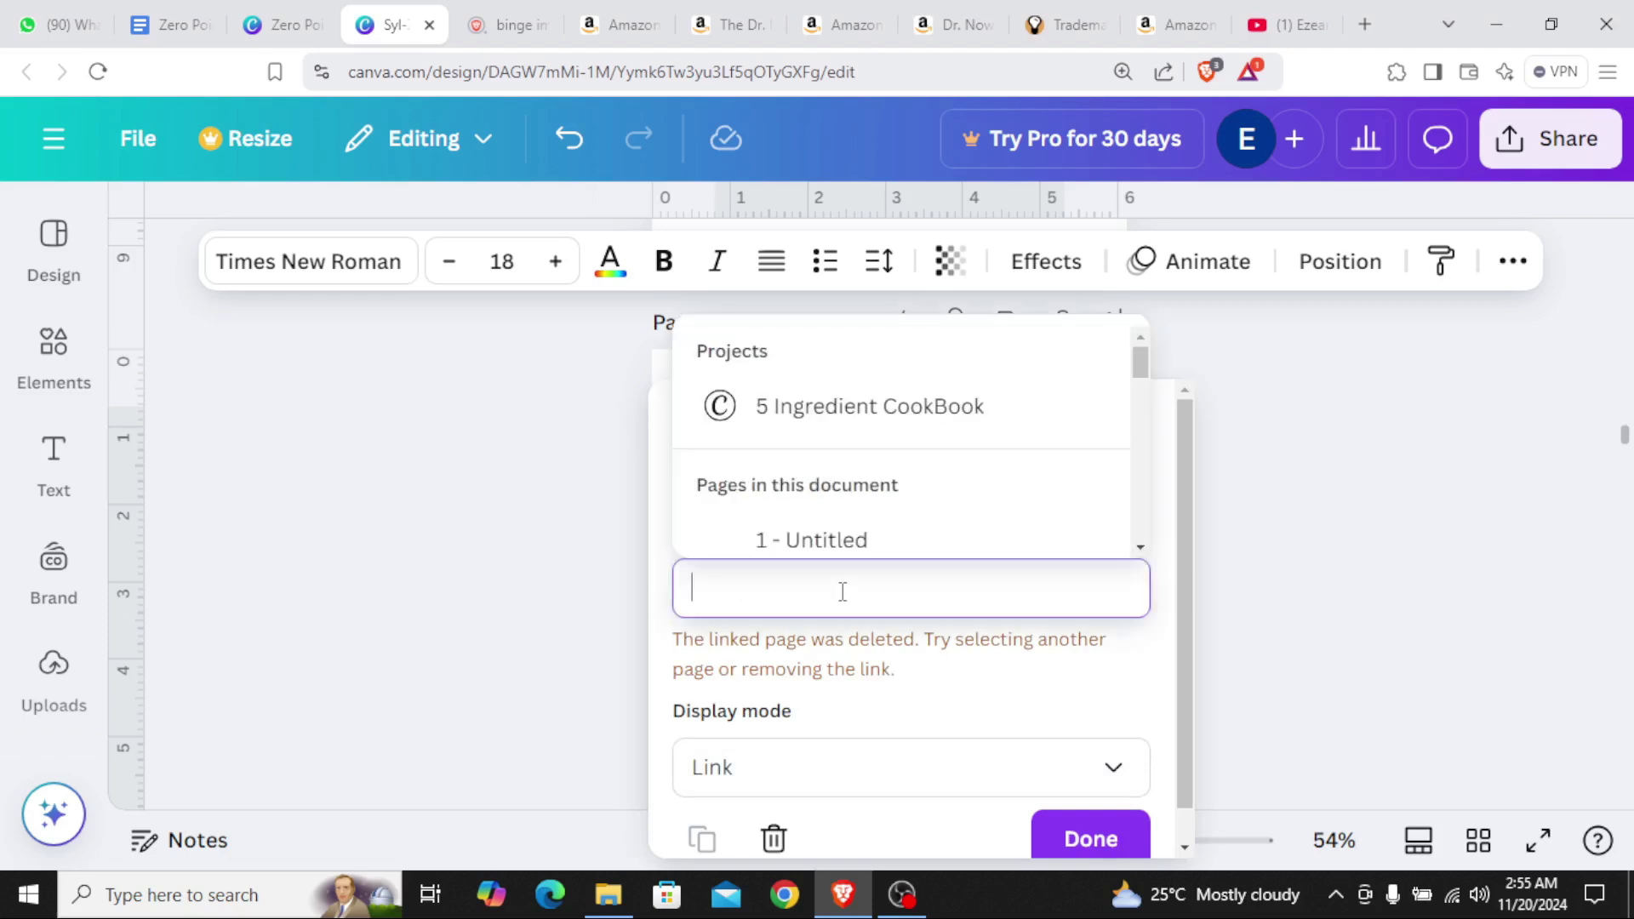
type("18")
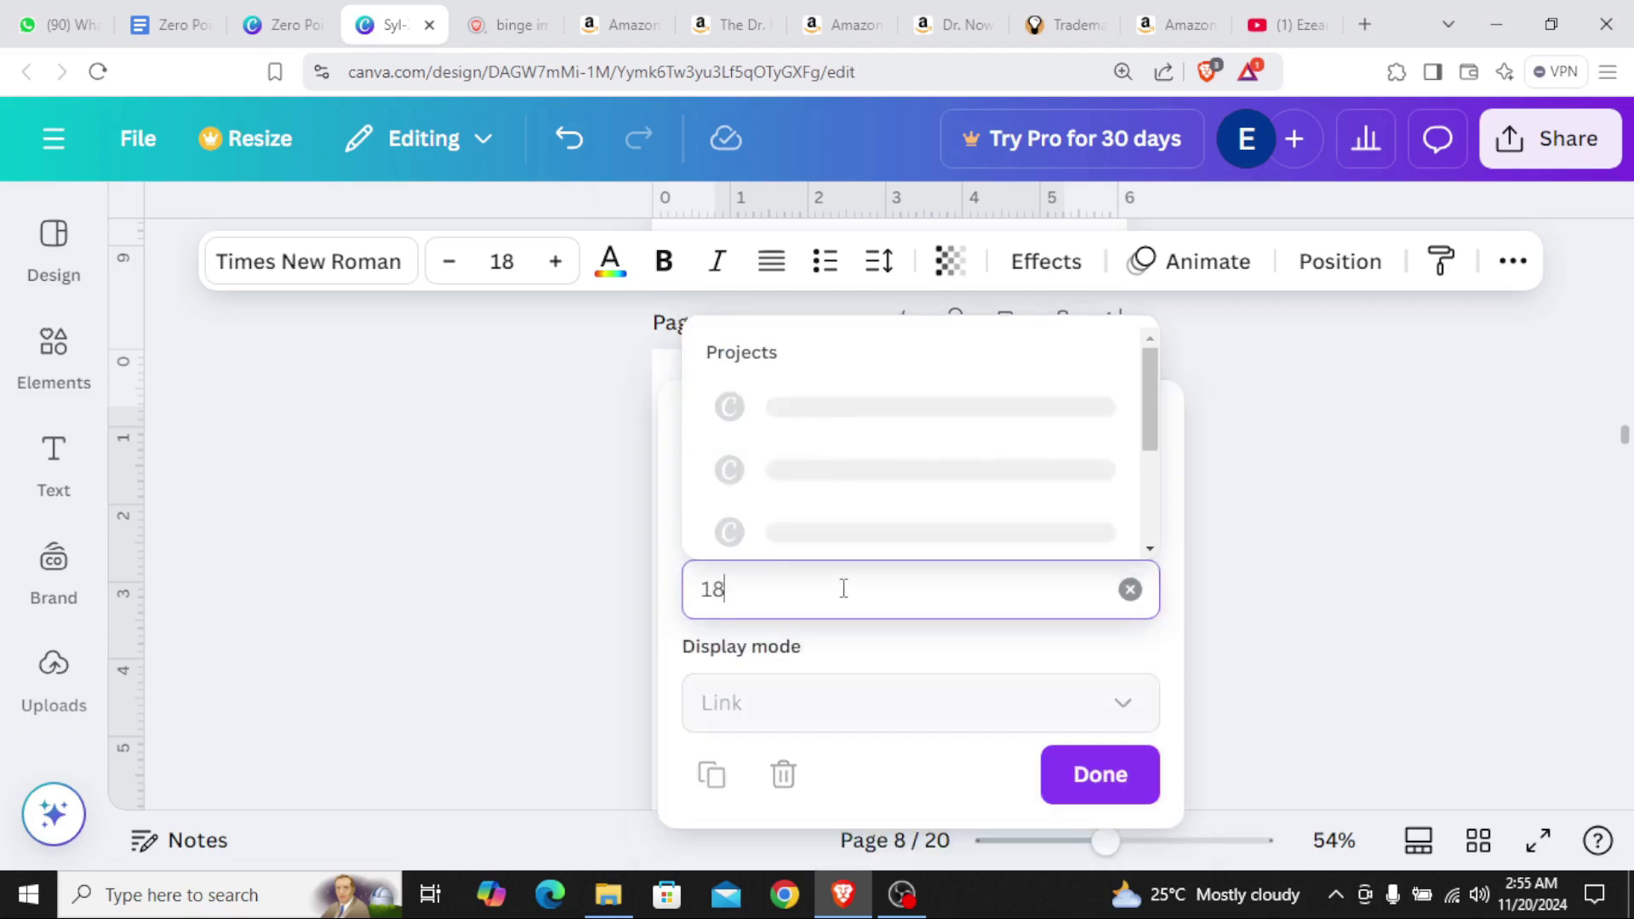
scroll(900, 476, "down", 3)
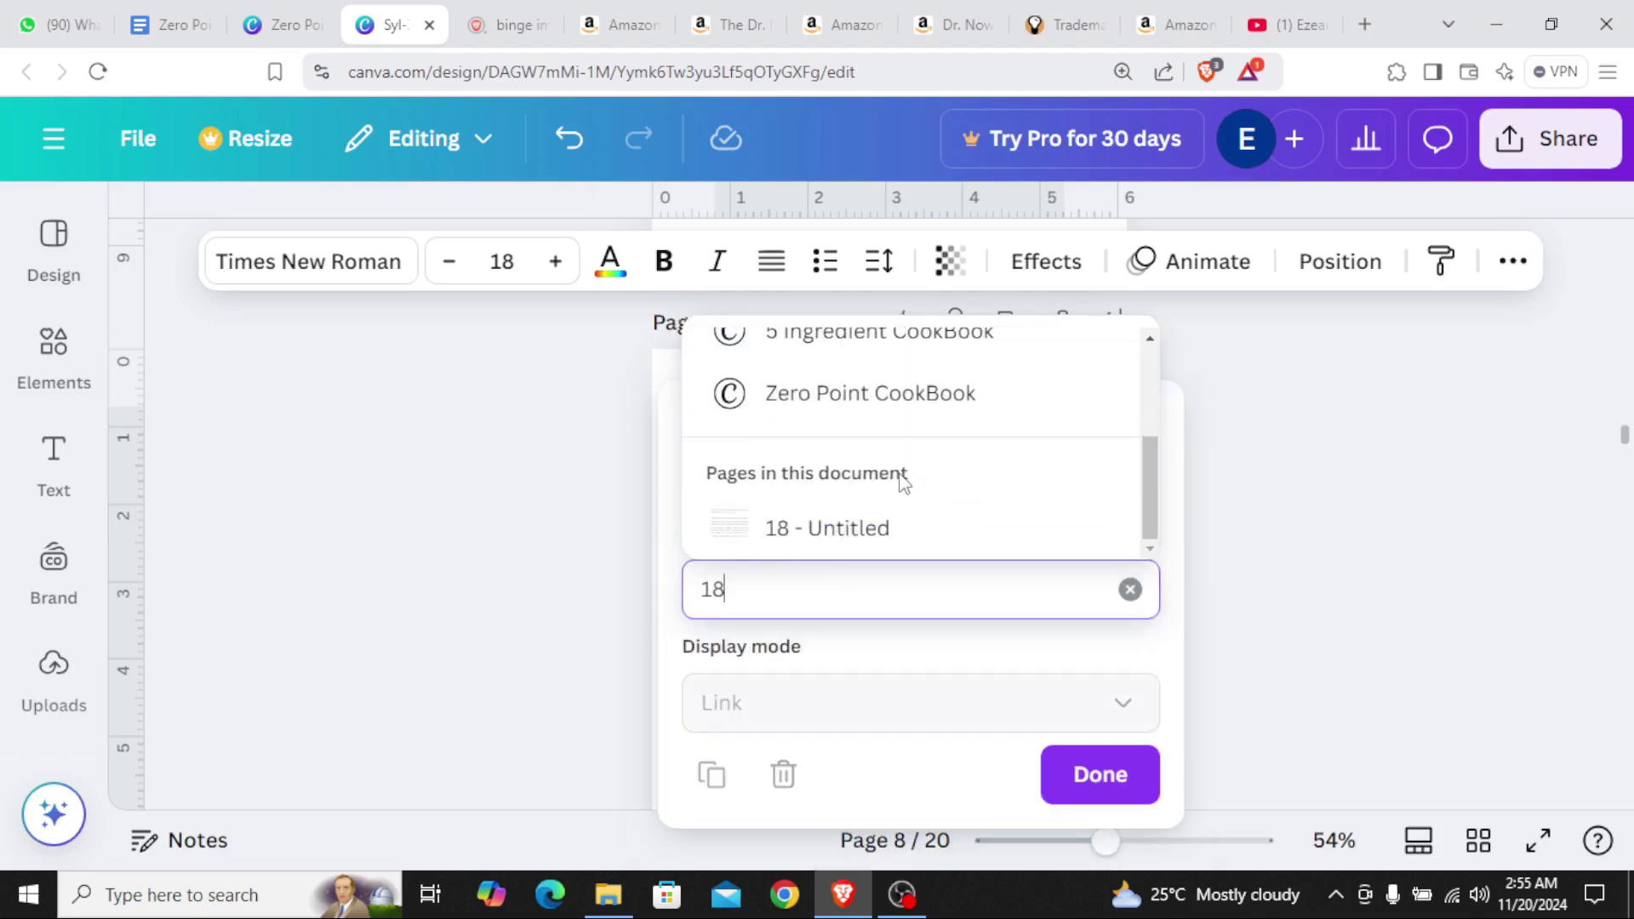
left_click(751, 523)
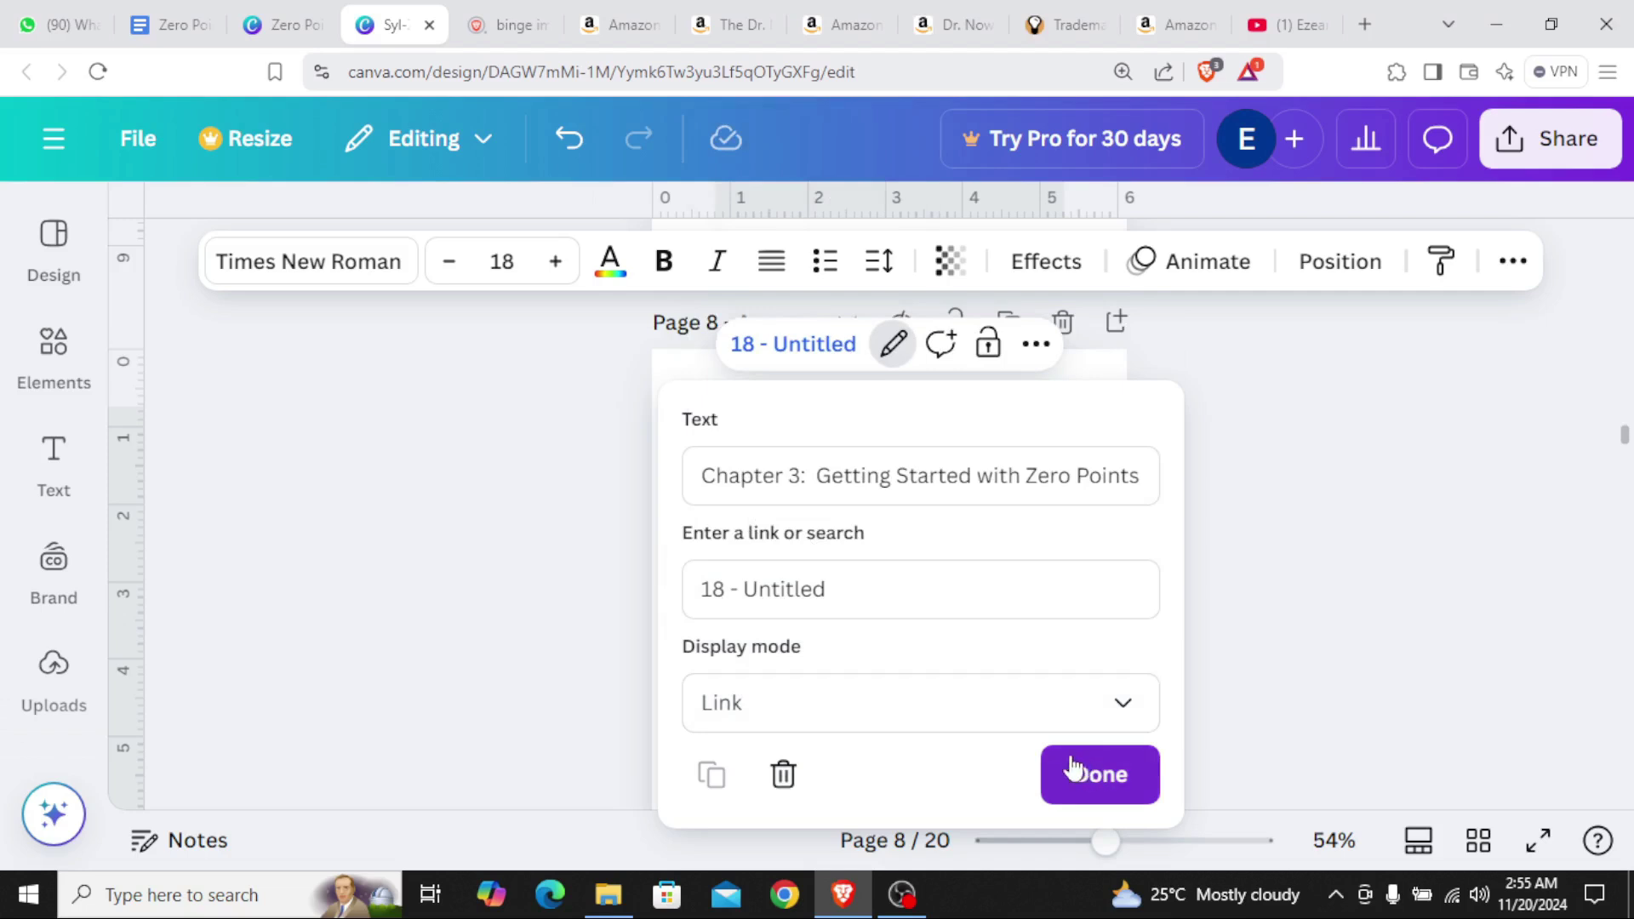
Remove the underline from the linked Chapter 3 heading and check that the heading still carries its page link
left_click(1512, 261)
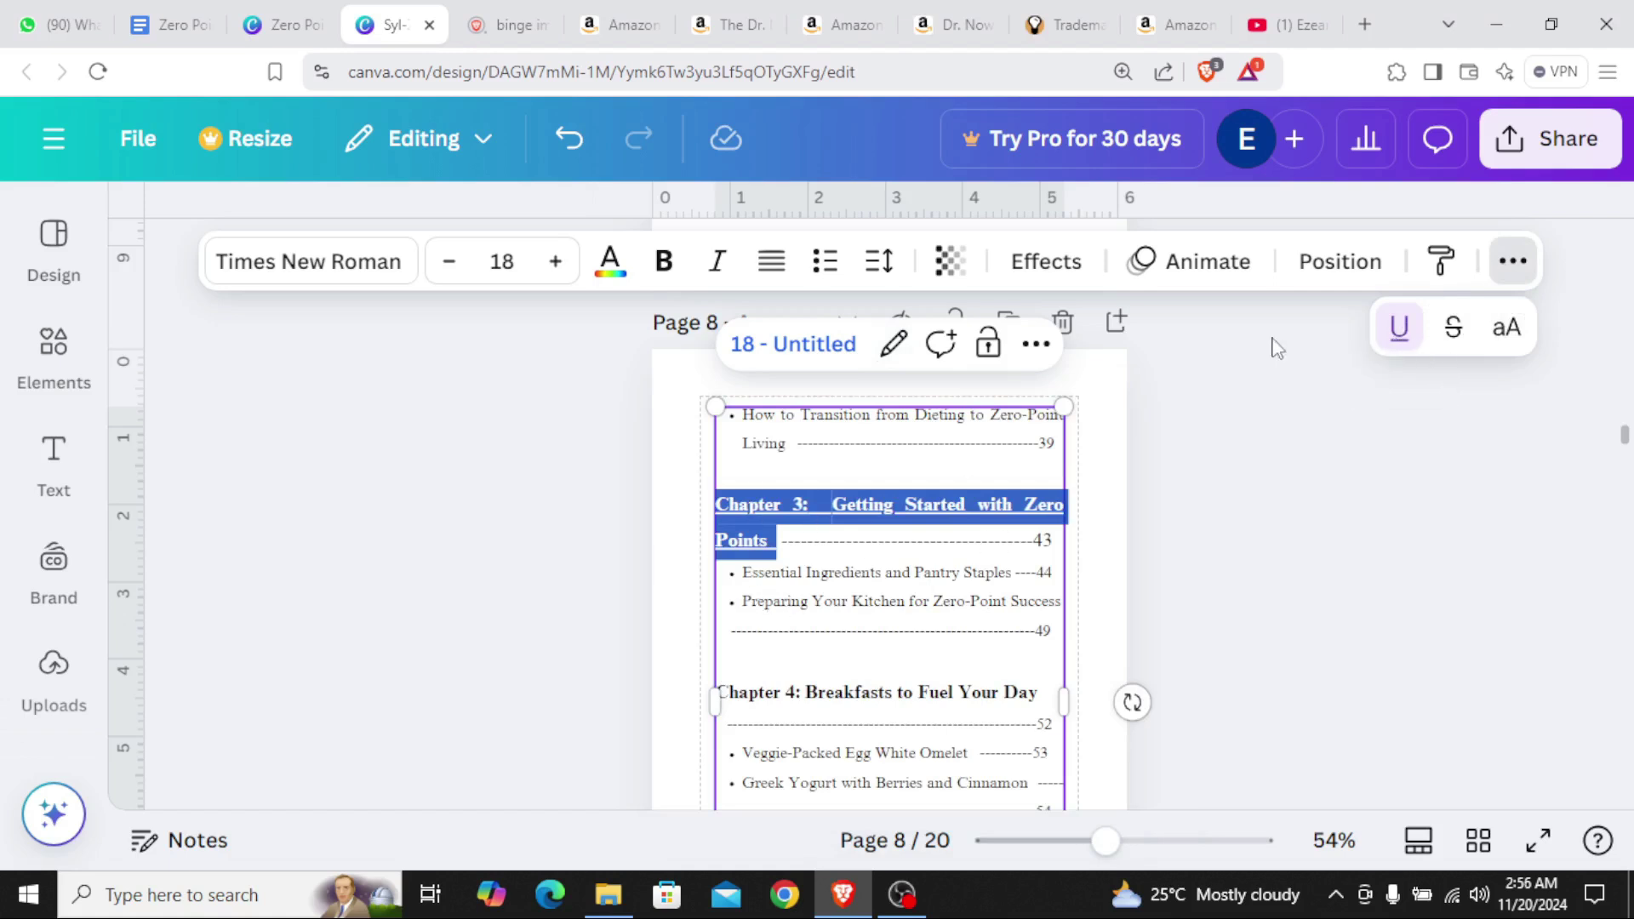
left_click(1399, 328)
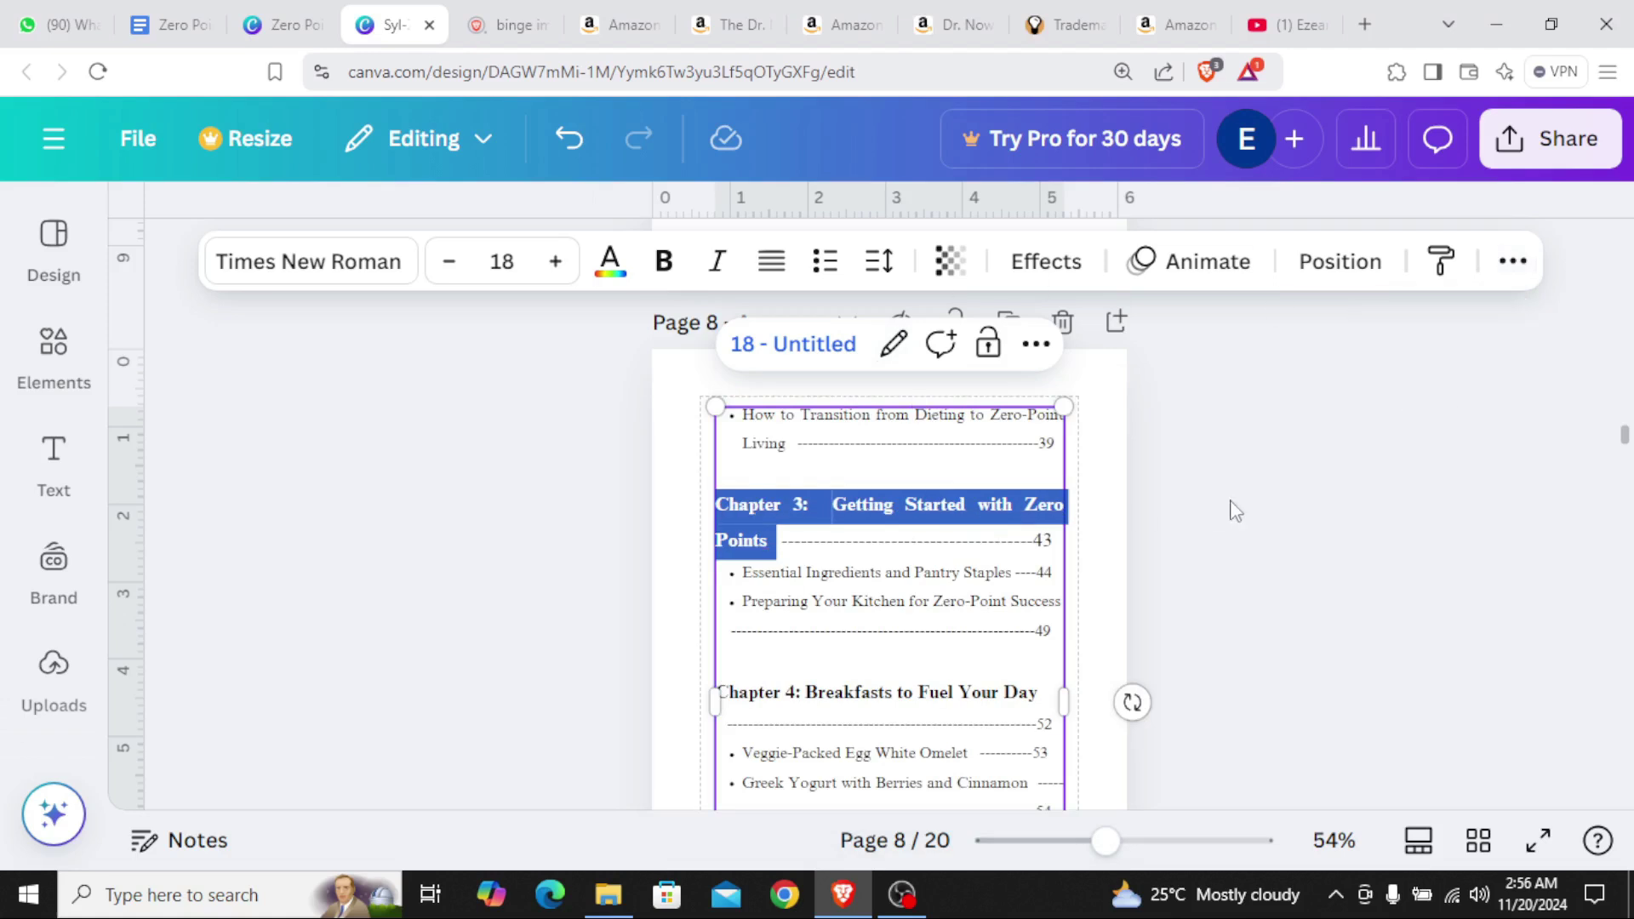
left_click(1225, 506)
left_click(911, 503)
left_click(911, 504)
left_click(911, 504)
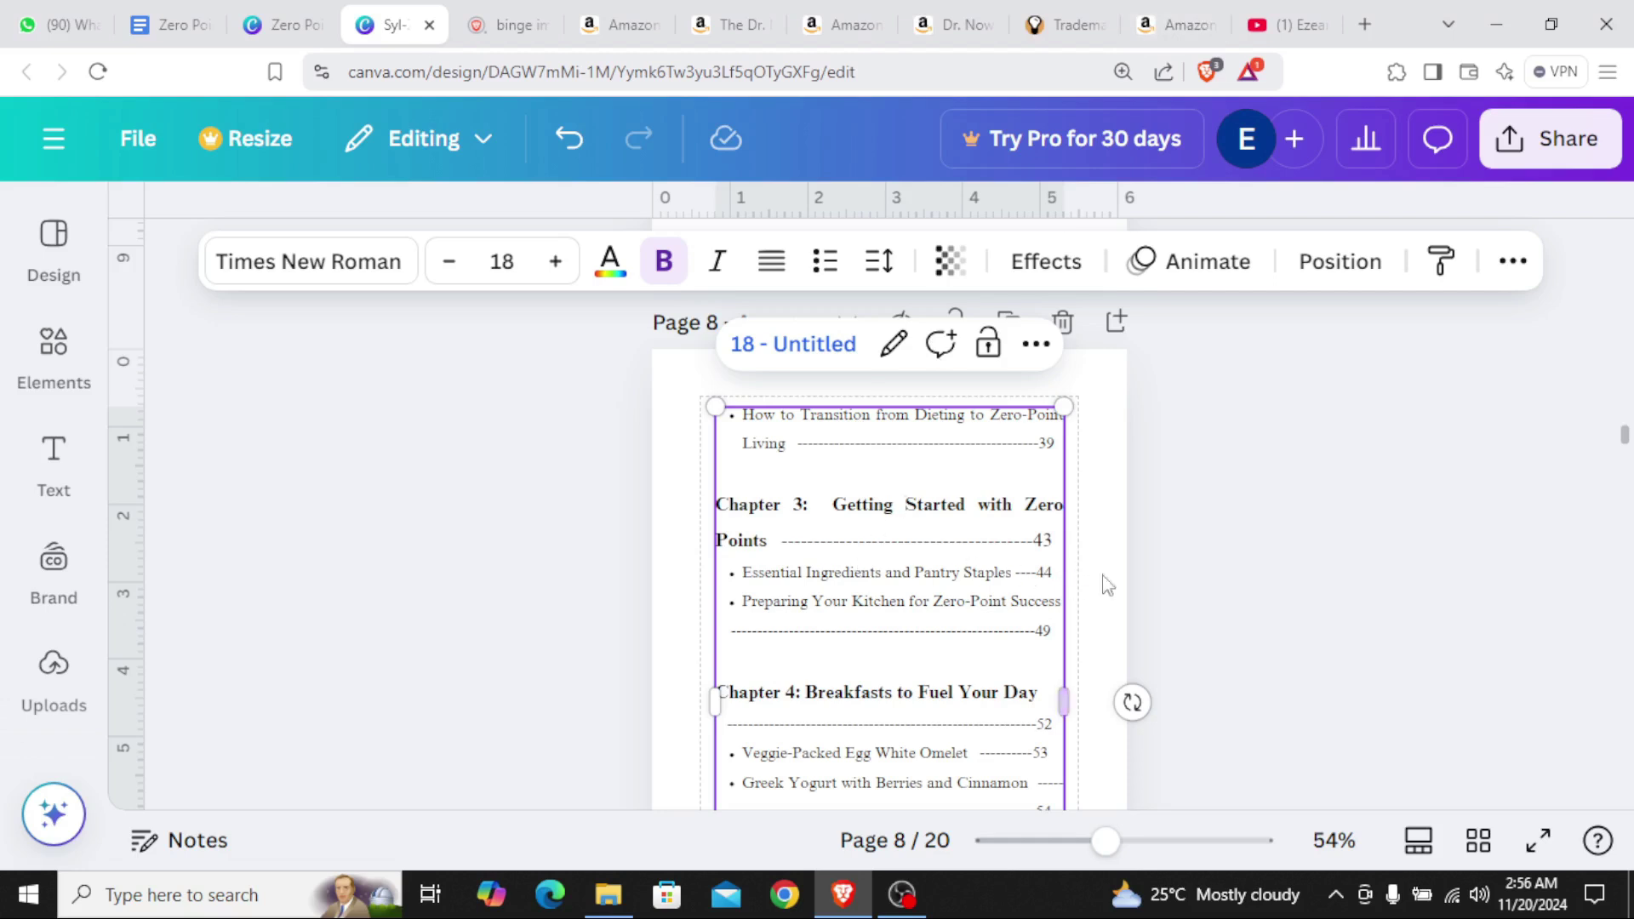
scroll(1345, 580, "up", 5)
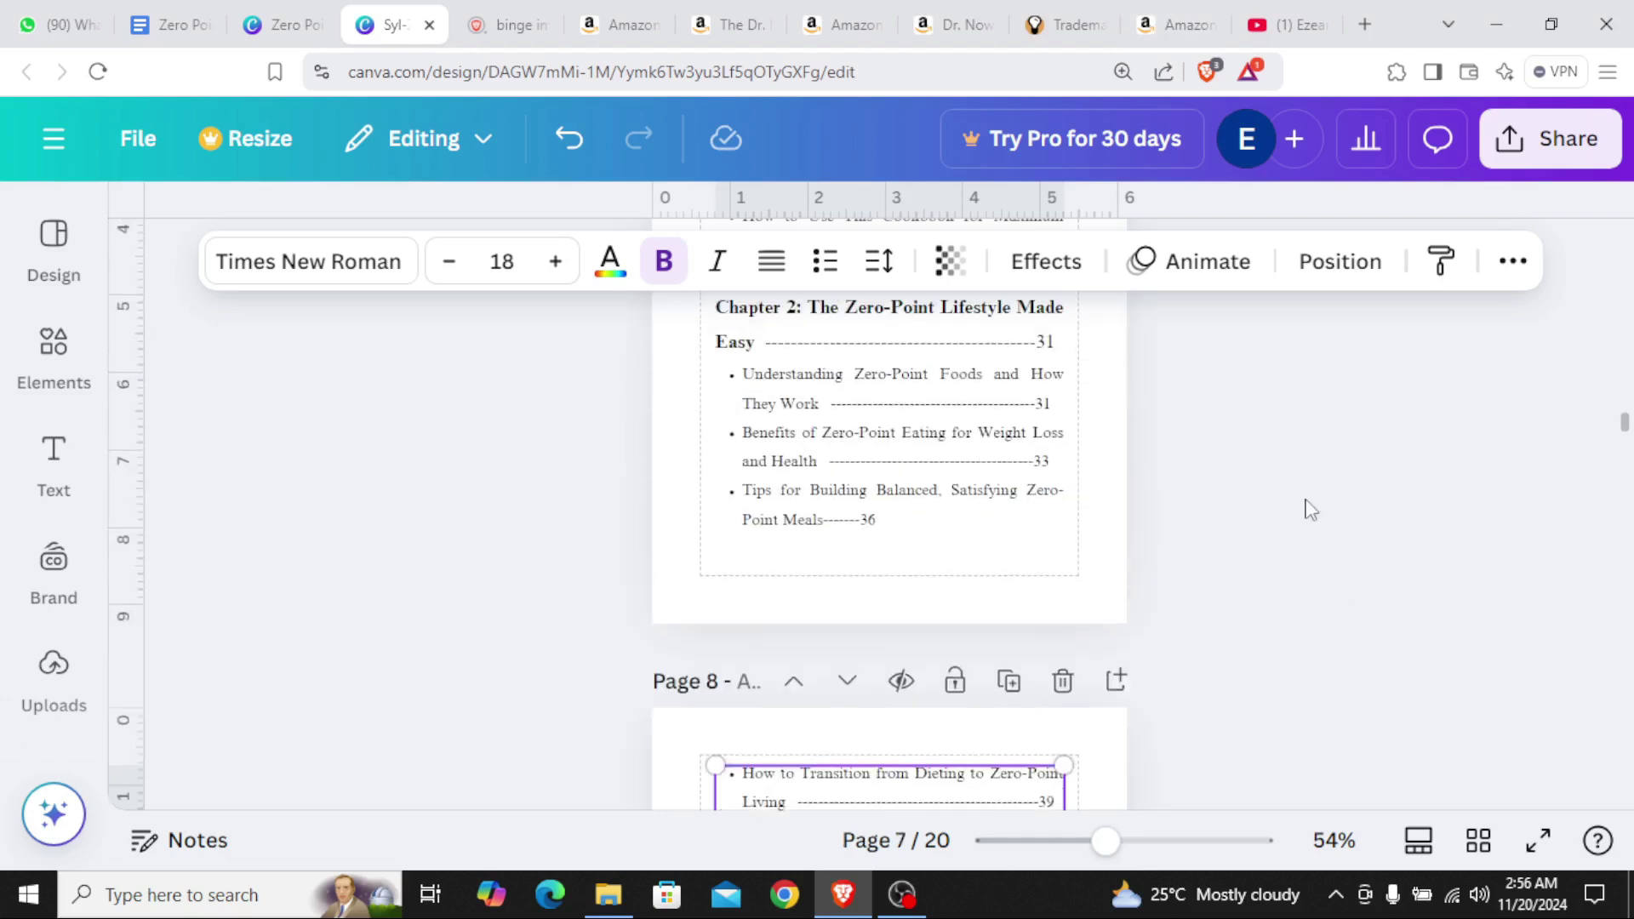
scroll(1304, 598, "up", 10)
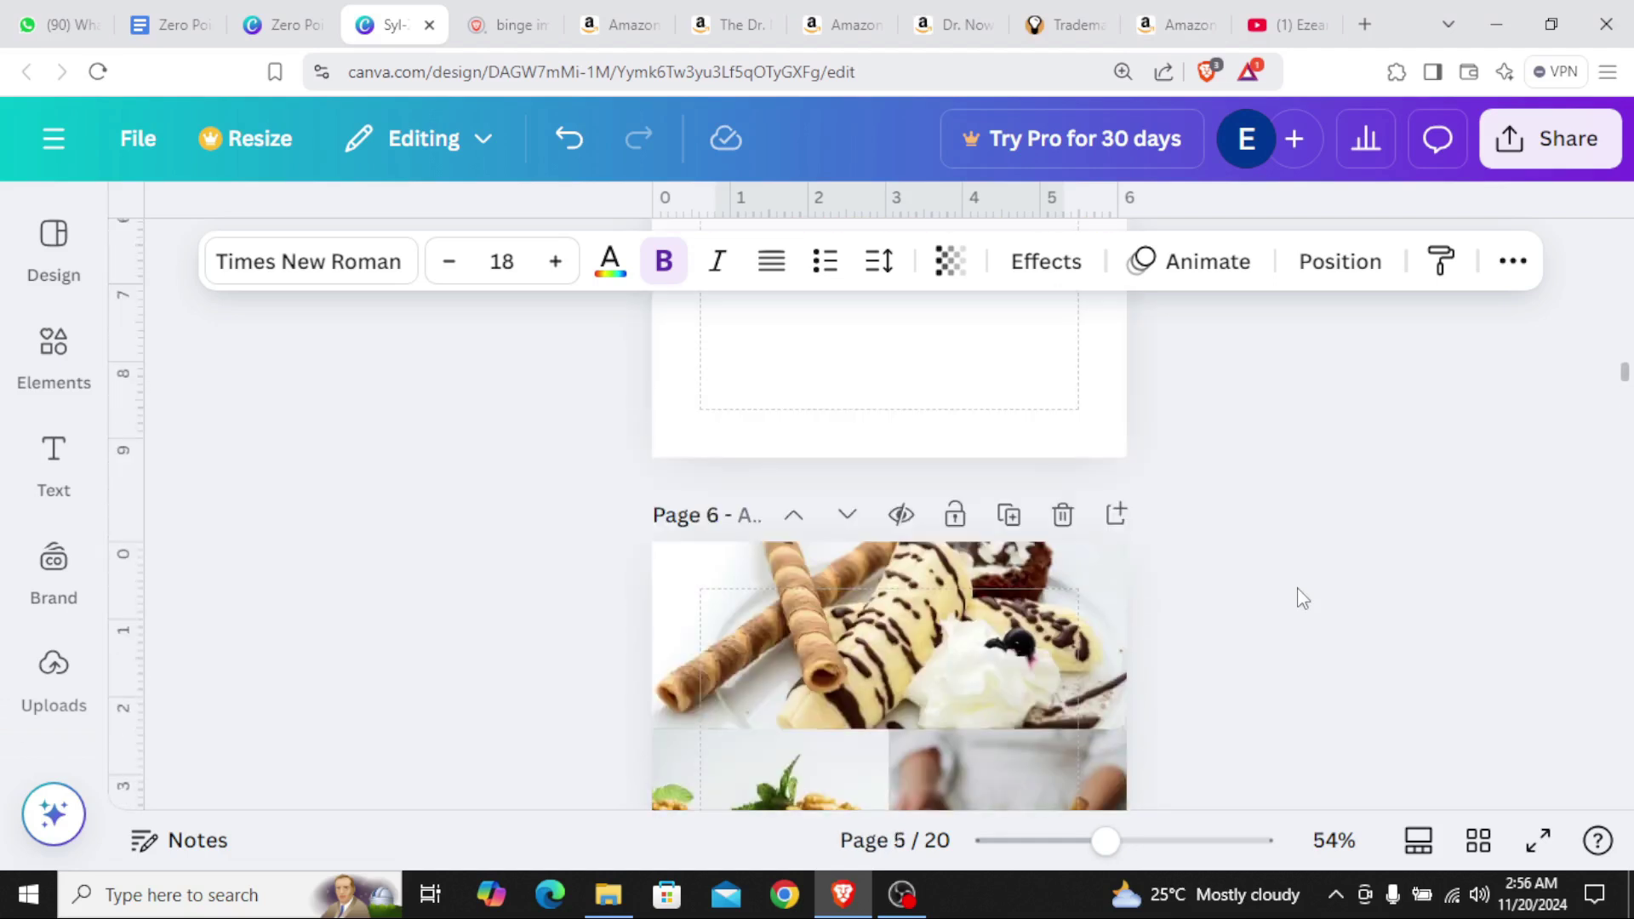
scroll(1303, 598, "up", 10)
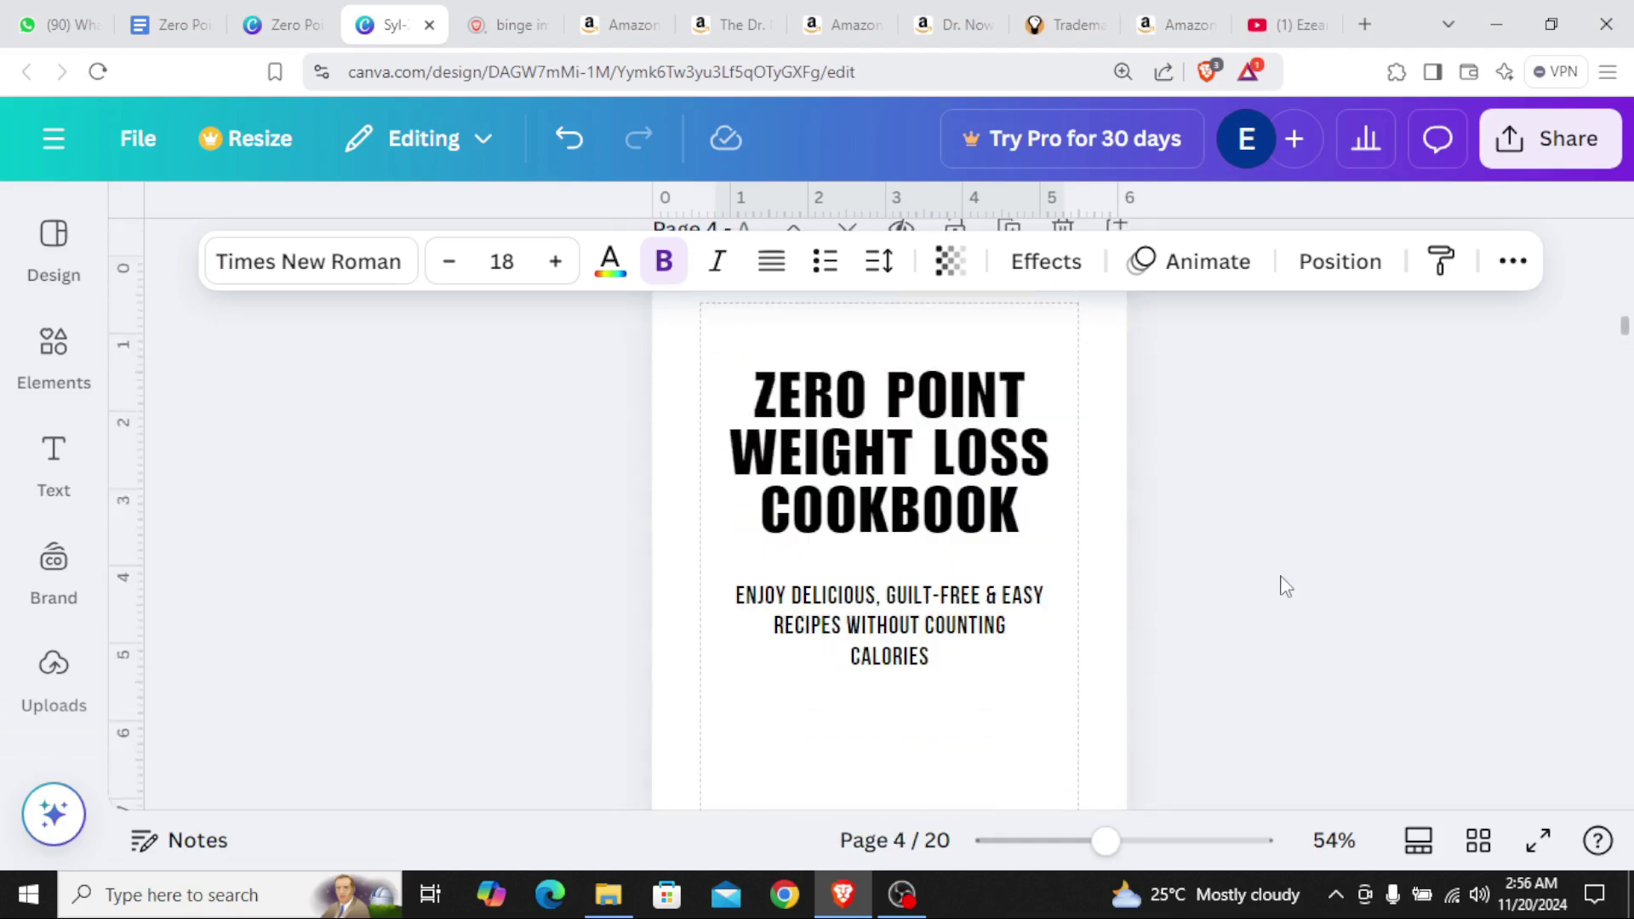